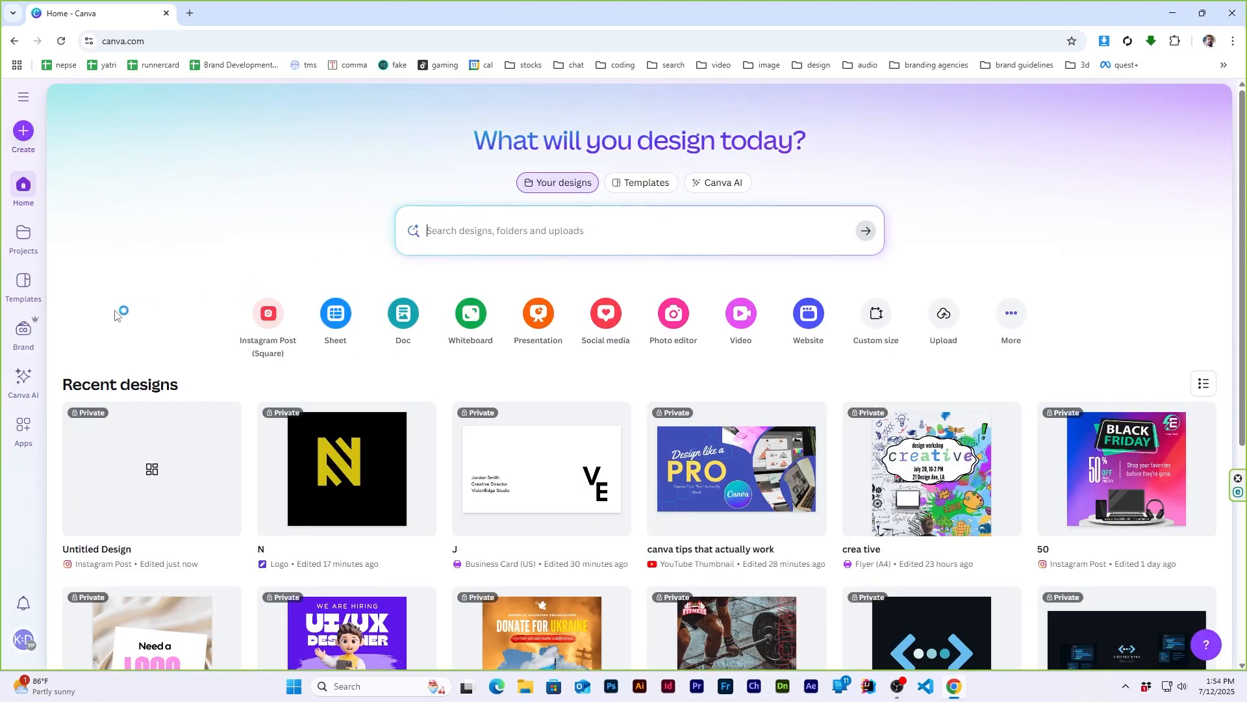
- Open the Green and White Modern Digital Marketing Agency Professional template from the Instagram Post template category as a reference
left_click(24, 284)
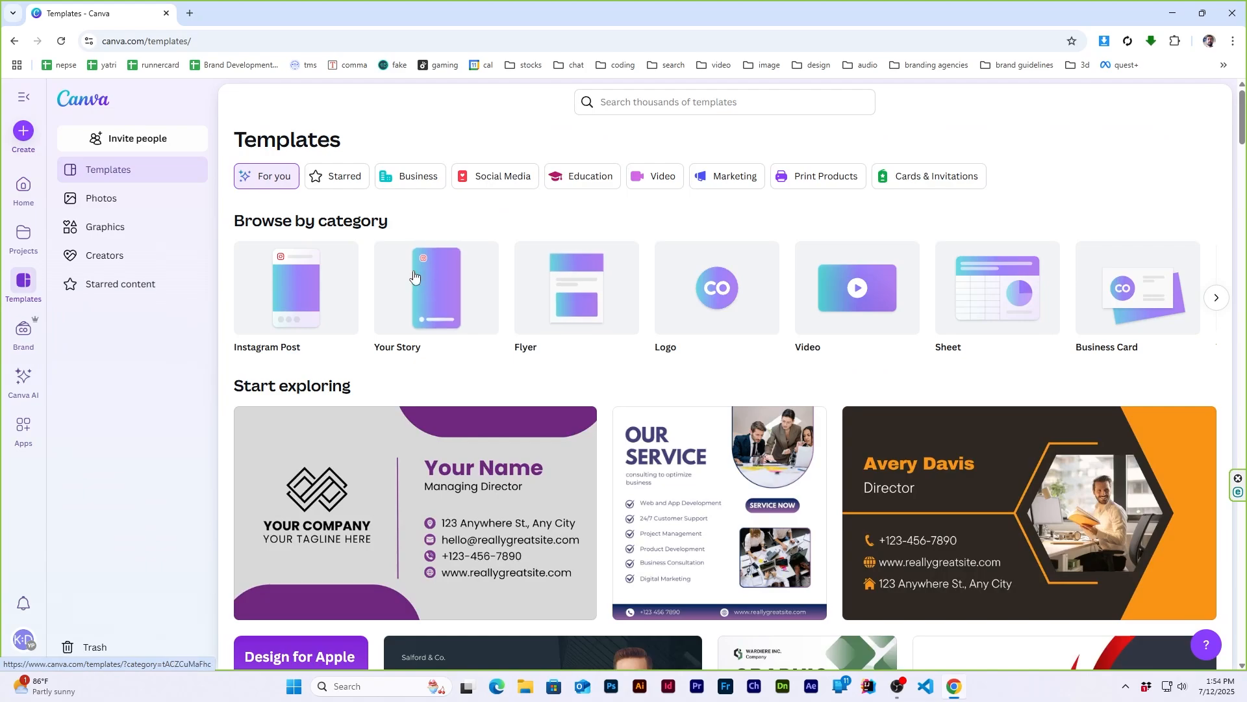
left_click(295, 282)
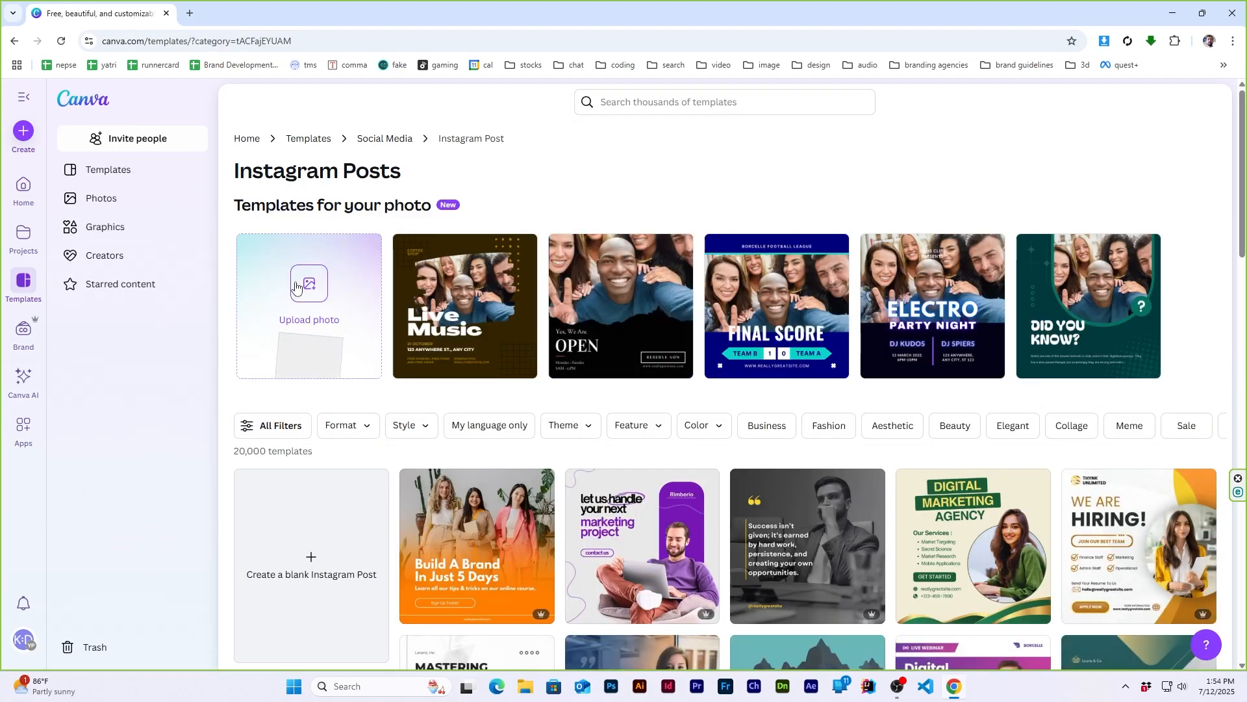
scroll(595, 255, "down", 5)
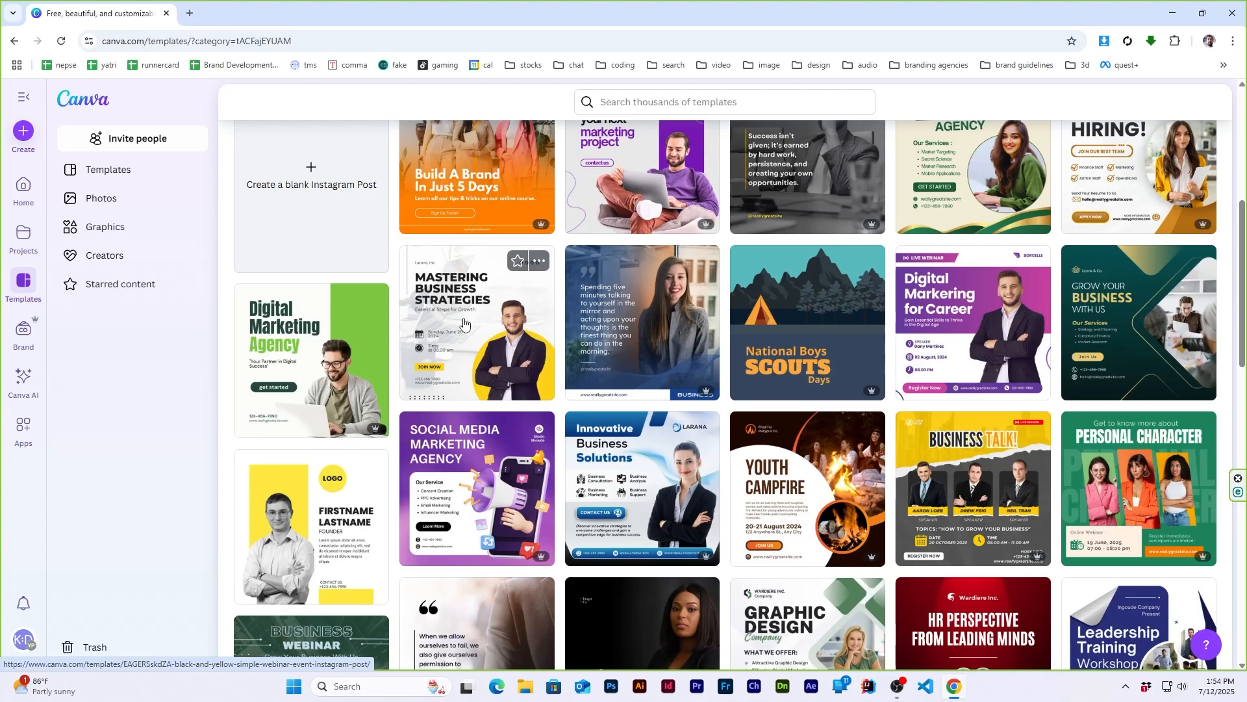
left_click(310, 371)
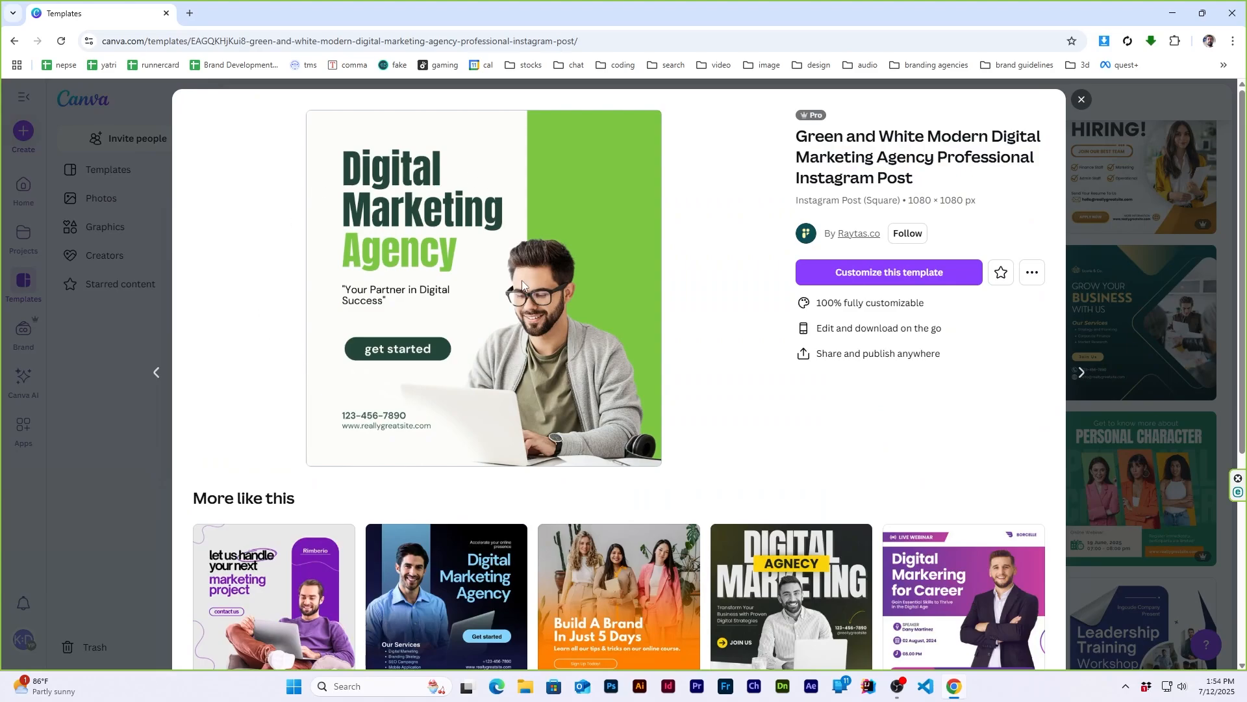
- Create a blank square Instagram Post from canva.com in a separate browser tab, keeping only the template and the new design open
left_click(189, 13)
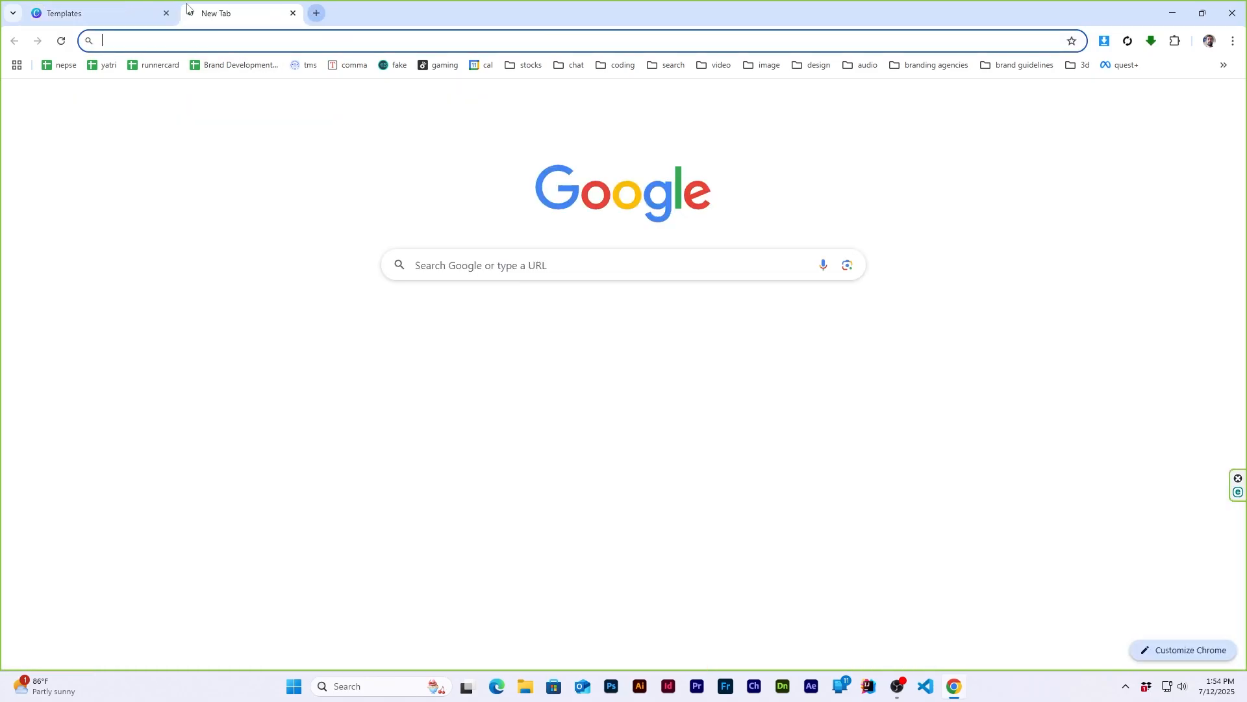
type("canva.com")
key("Return")
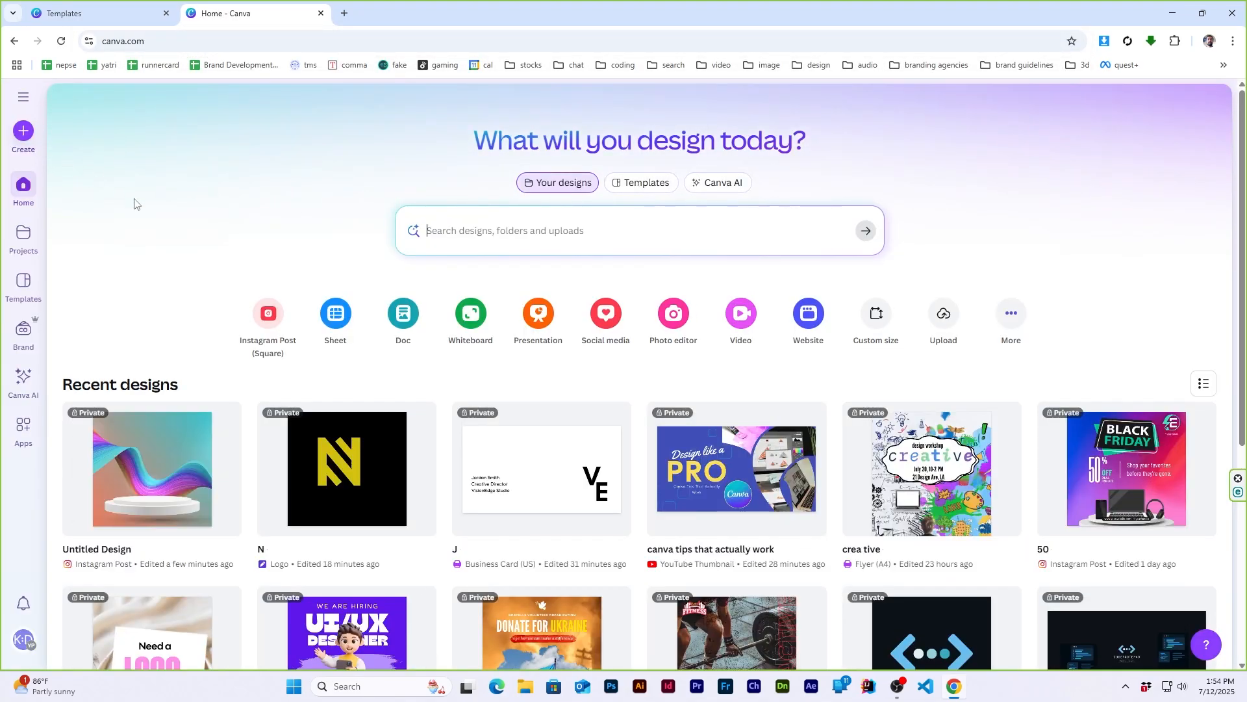
left_click(269, 314)
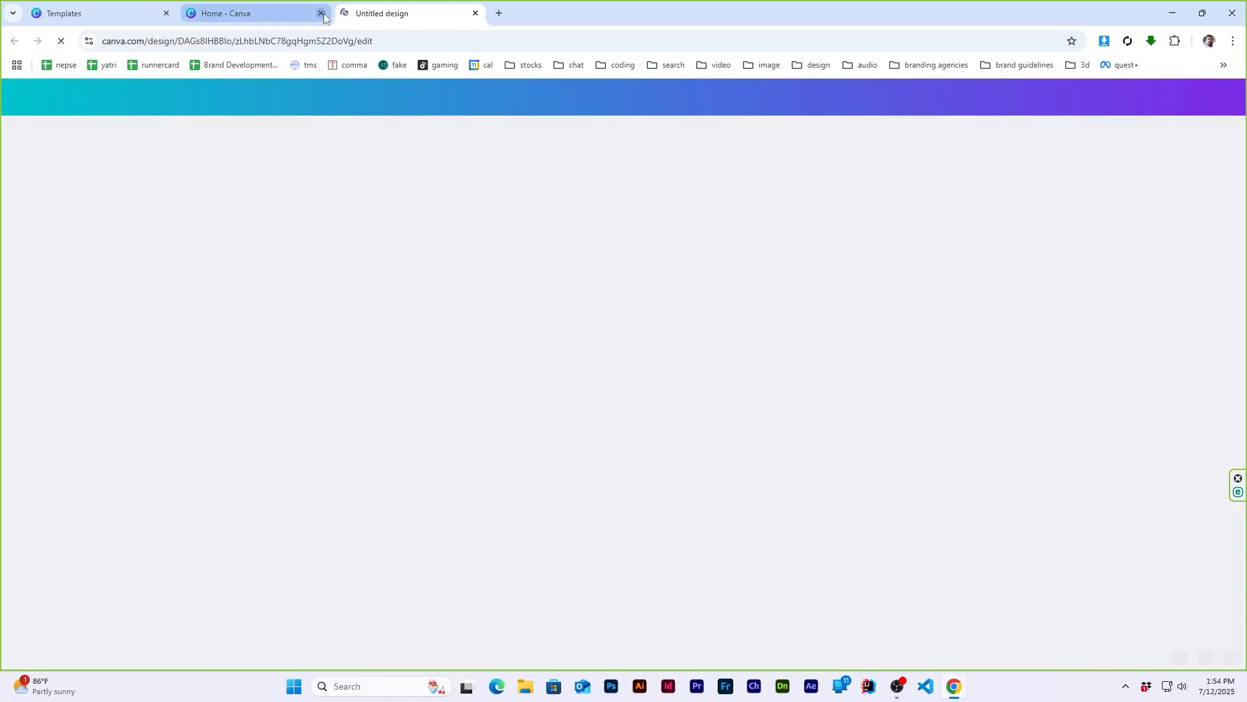
left_click(321, 13)
left_click(136, 10)
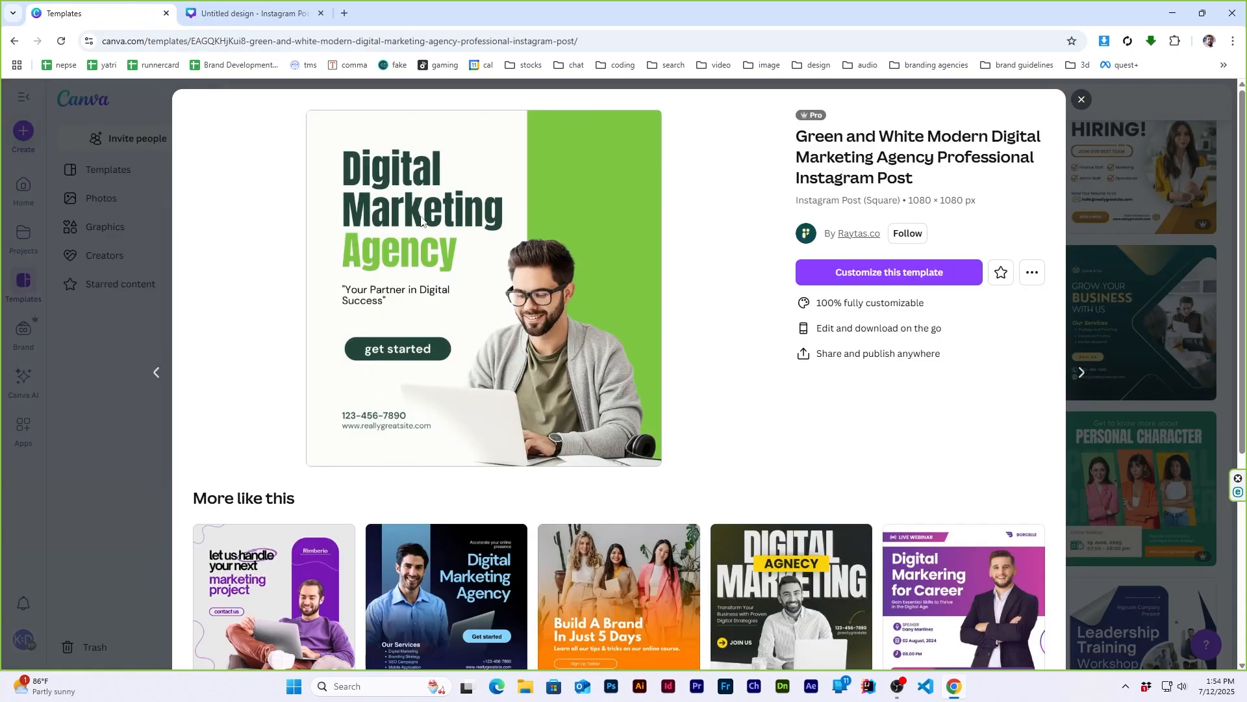
mouse_move(260, 2)
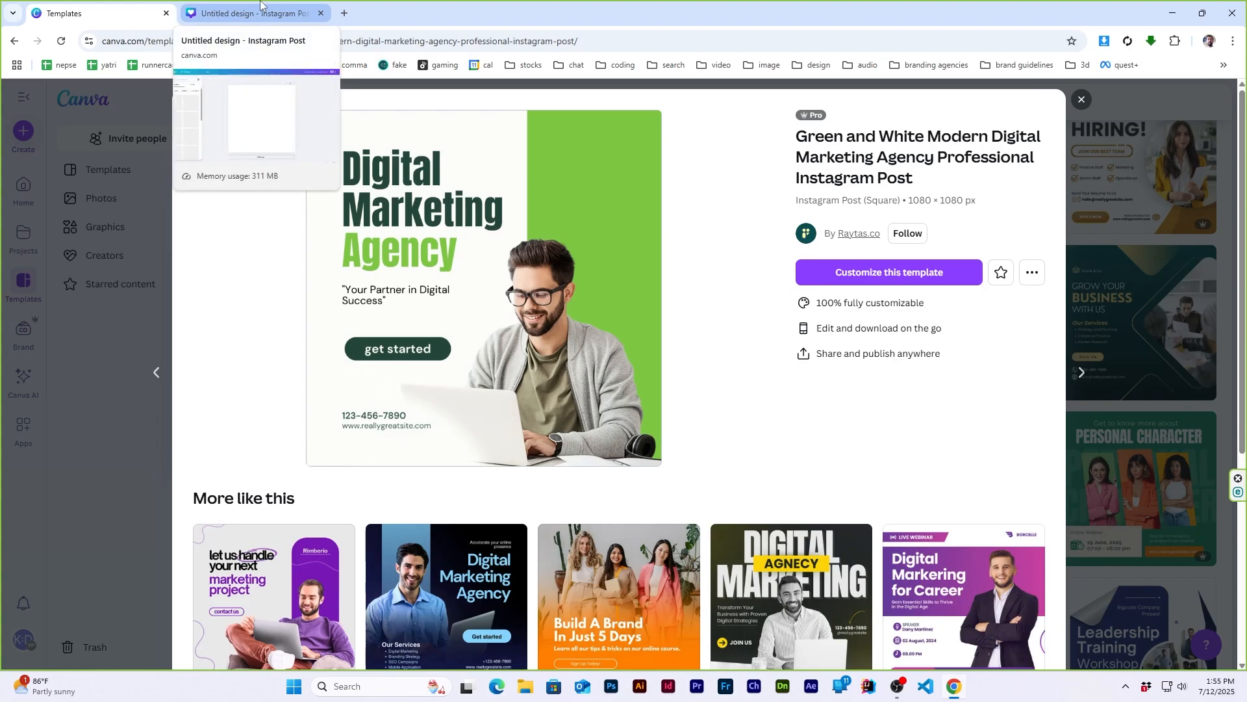
left_click(260, 2)
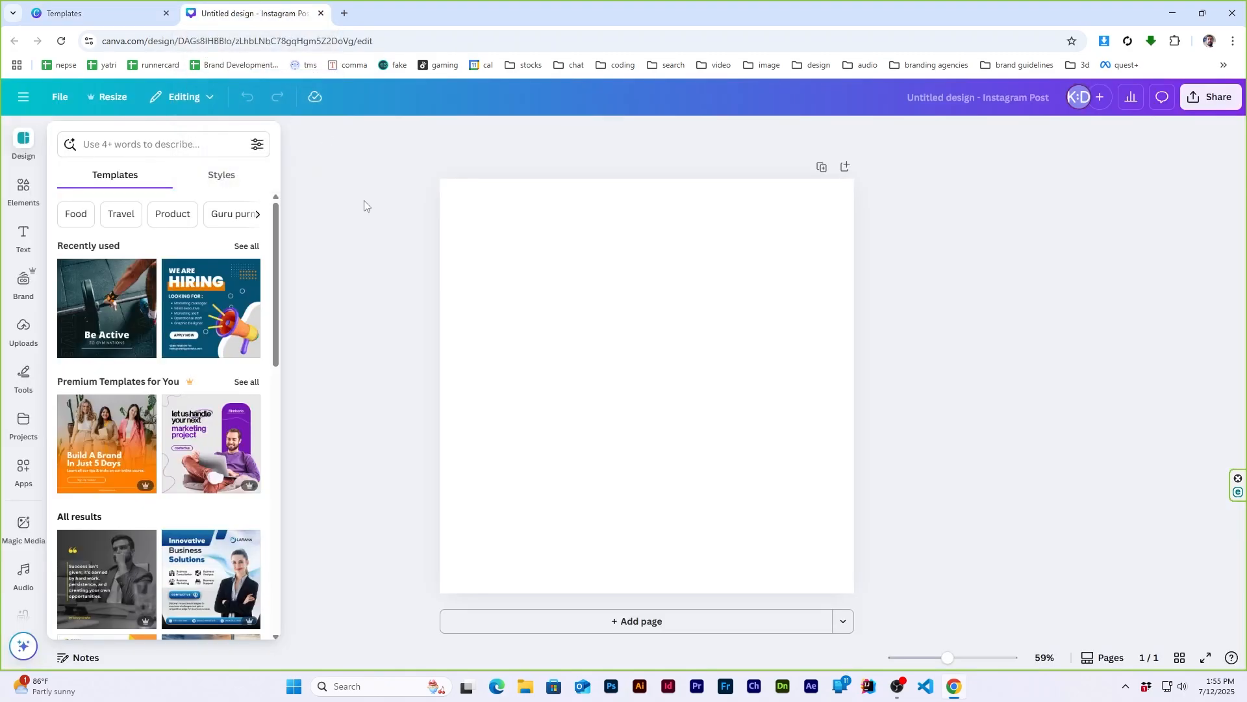
- Add a square shape and stretch it into a full-height band covering over a third of the page along its right edge
left_click(567, 315)
left_click(23, 188)
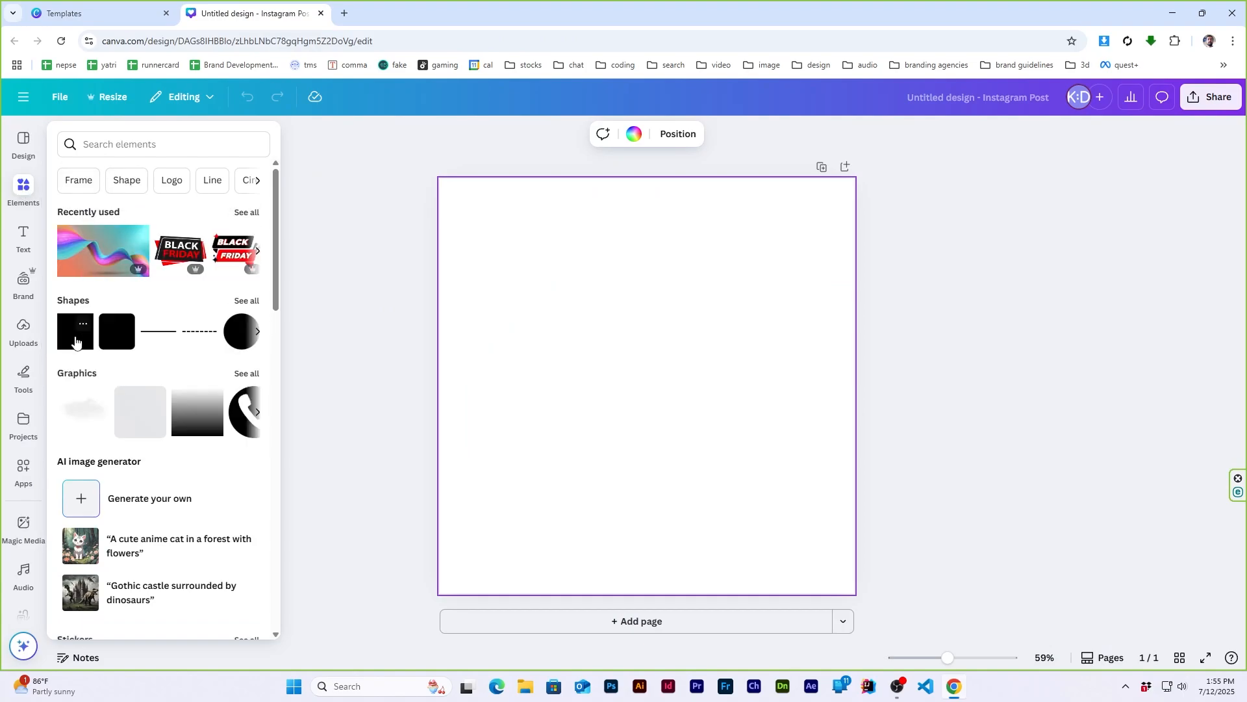
left_click(75, 339)
left_click_drag(634, 406, 781, 263)
left_click(130, 12)
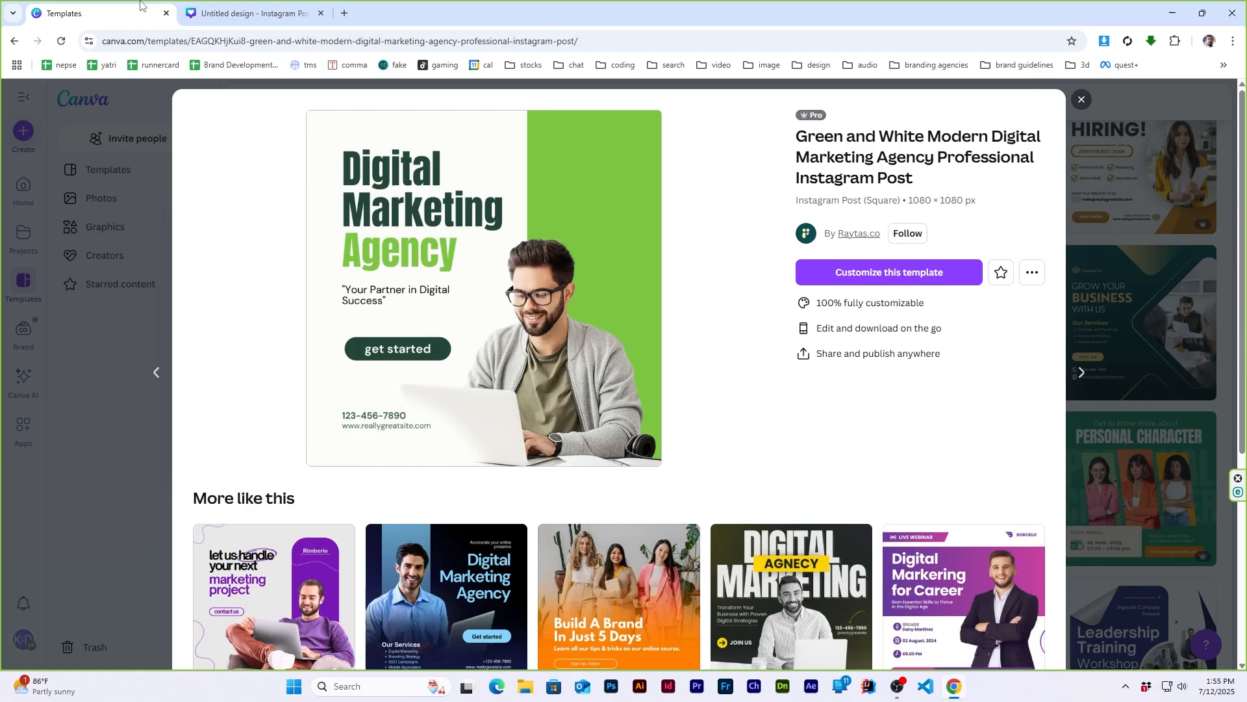
left_click(257, 12)
left_click_drag(795, 299, 794, 598)
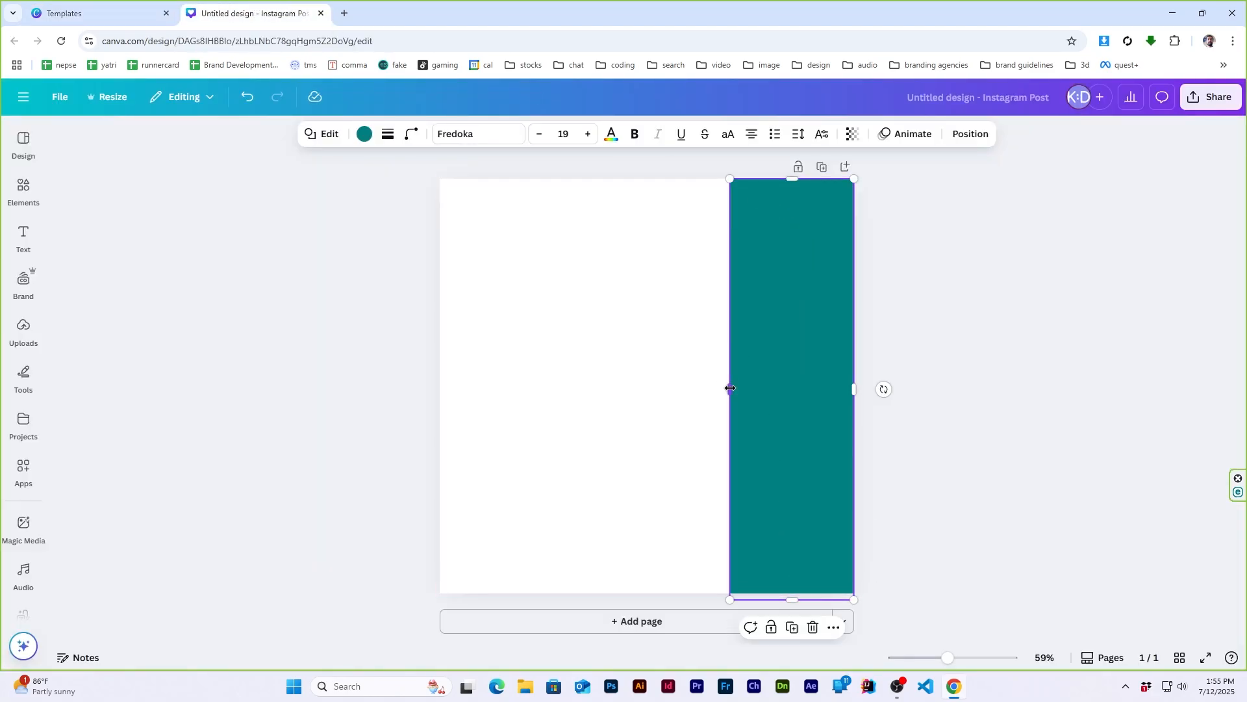
left_click_drag(730, 388, 690, 389)
- Recolor the vertical band light green from the default solid colors to match the reference template
left_click(117, 12)
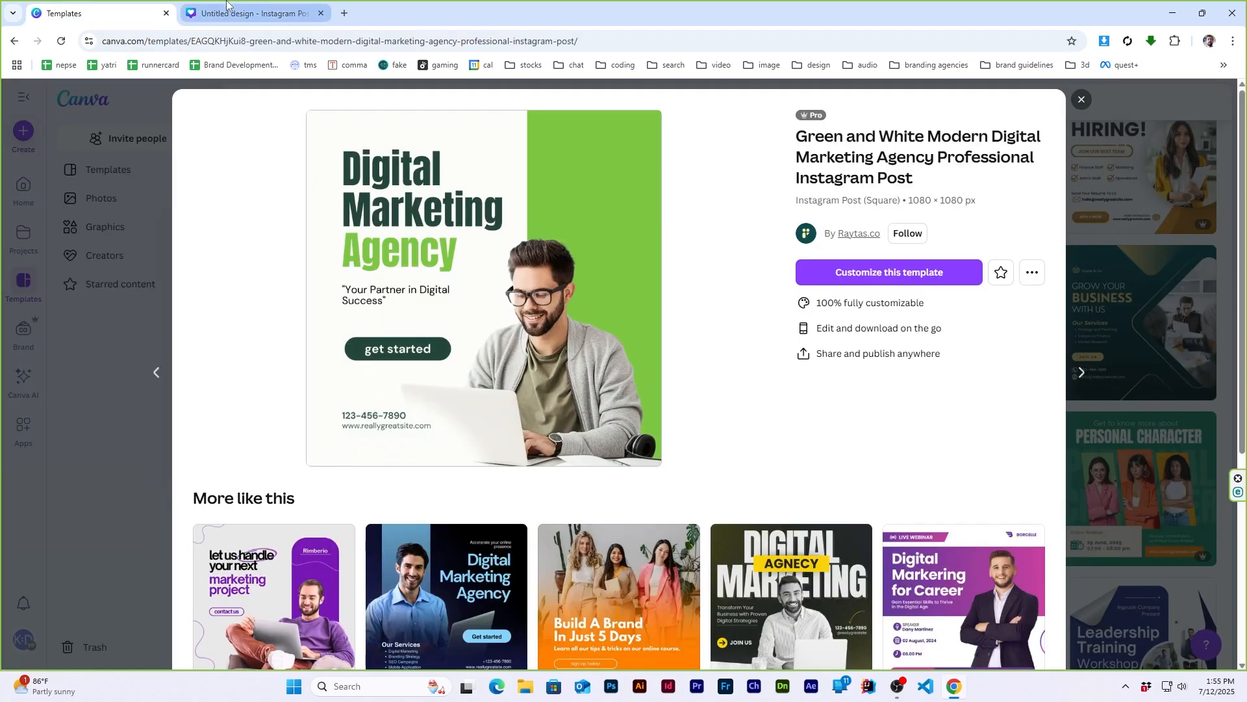
left_click(227, 4)
left_click(363, 135)
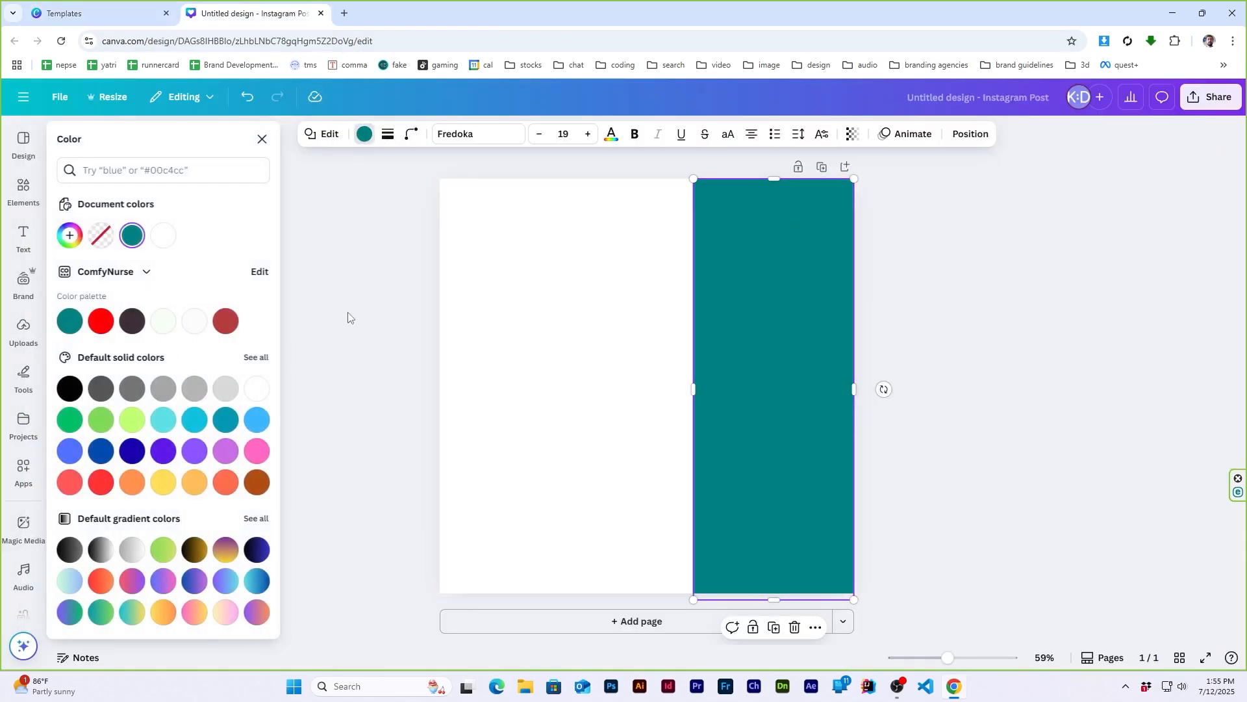
left_click(99, 429)
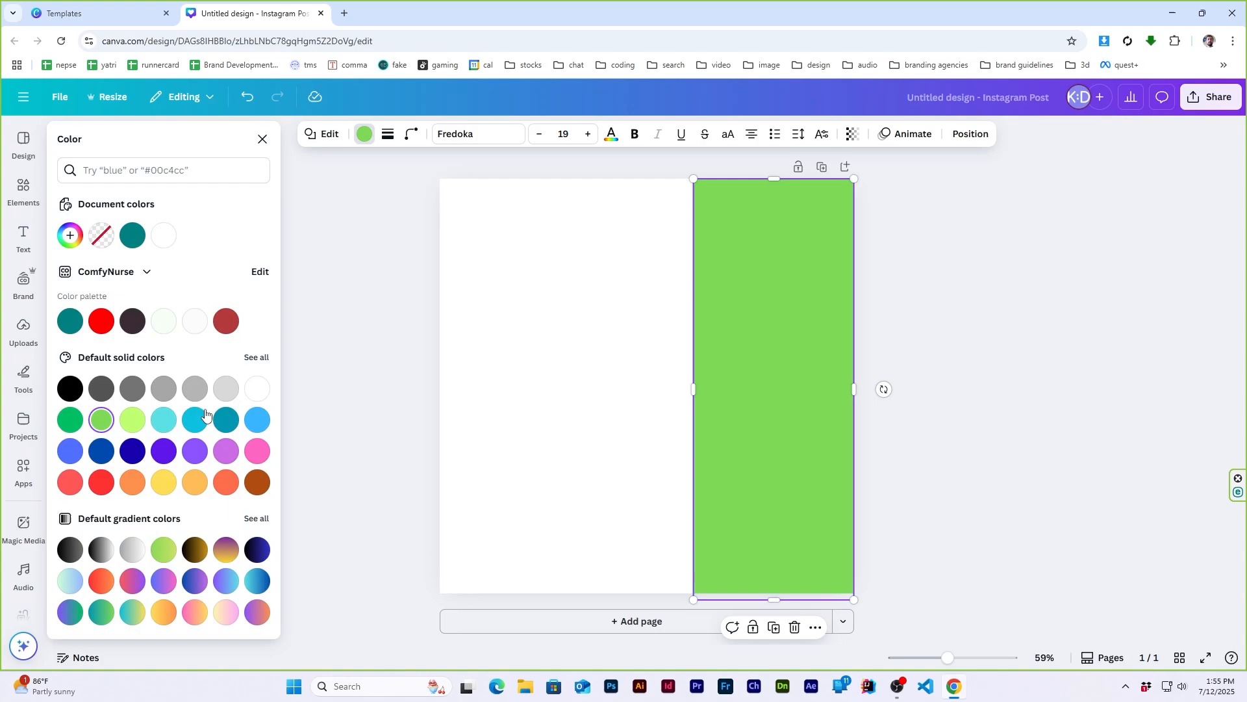
left_click(896, 317)
left_click(895, 318)
- Search the elements library for "man using a laptop" and limit the results to photos
left_click(130, 10)
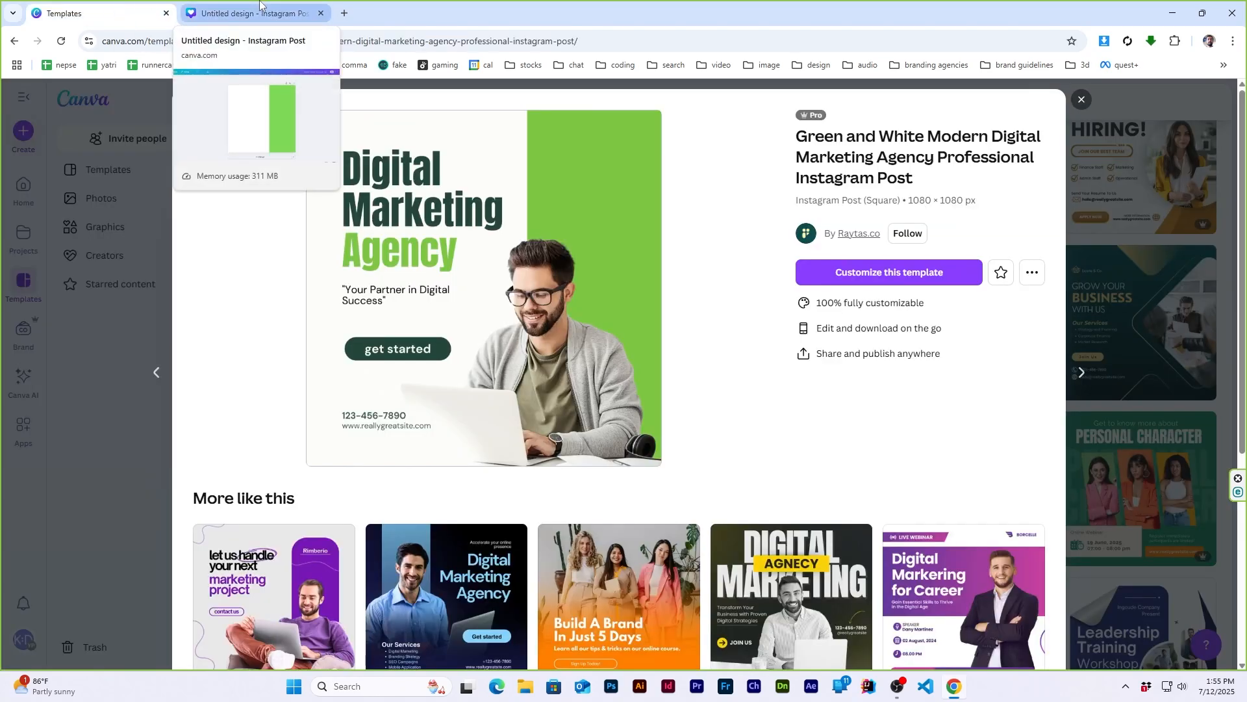
left_click(260, 11)
left_click(24, 189)
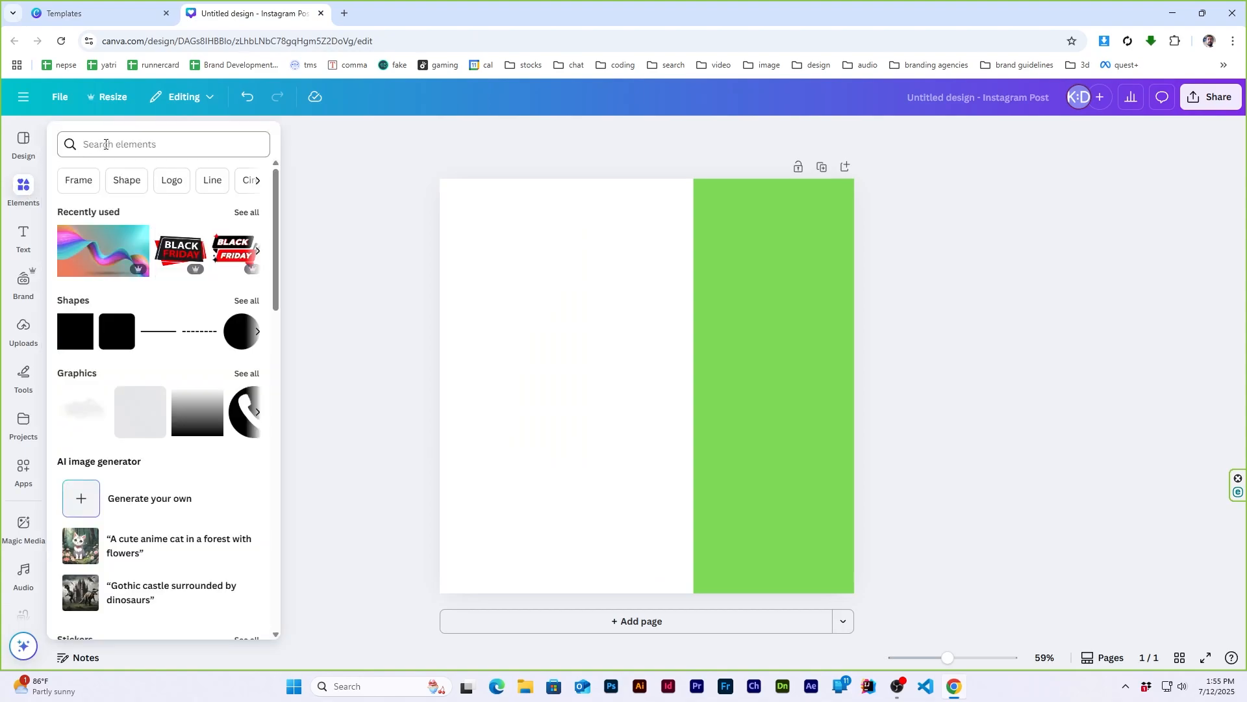
left_click(136, 142)
type("man u")
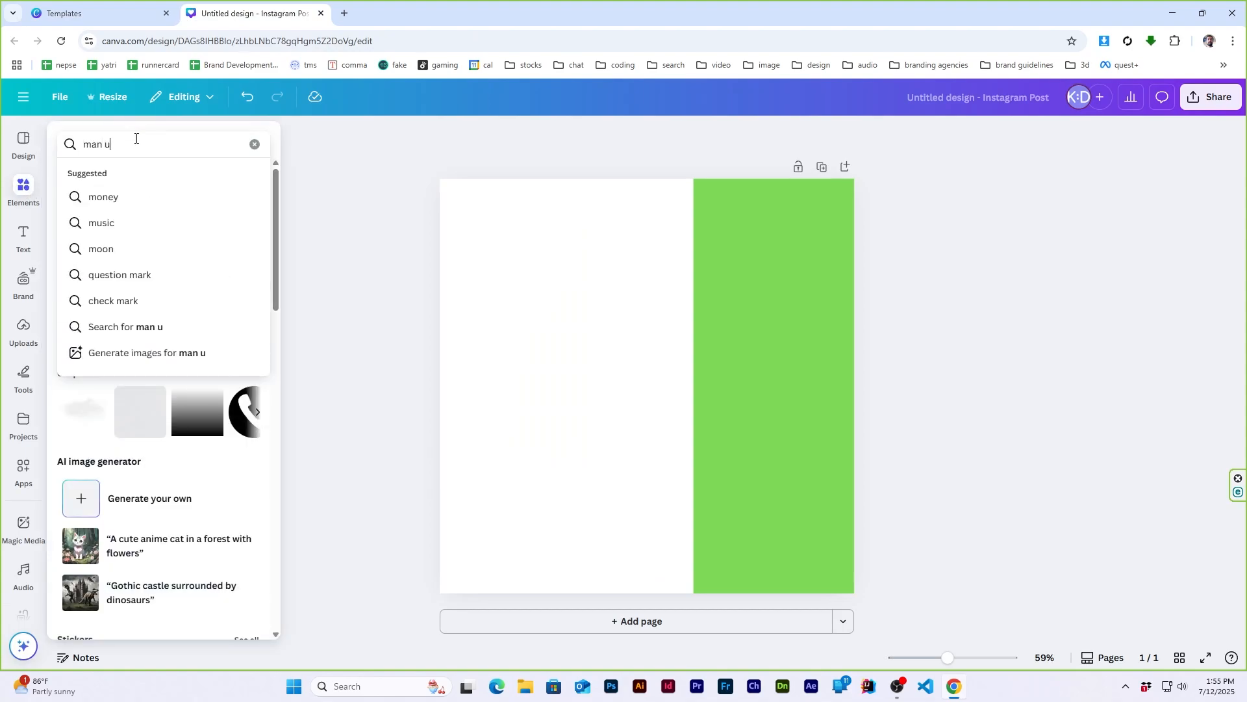
type("sing a laptop")
key("Return")
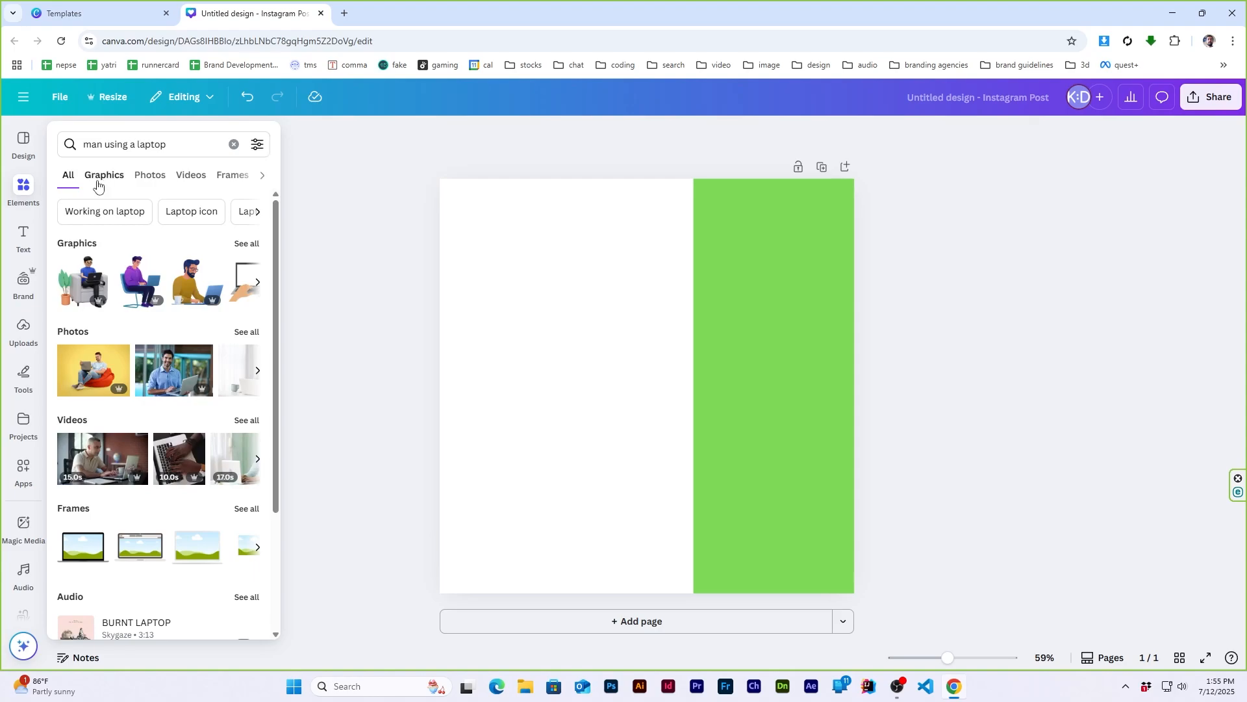
left_click(99, 182)
left_click(142, 180)
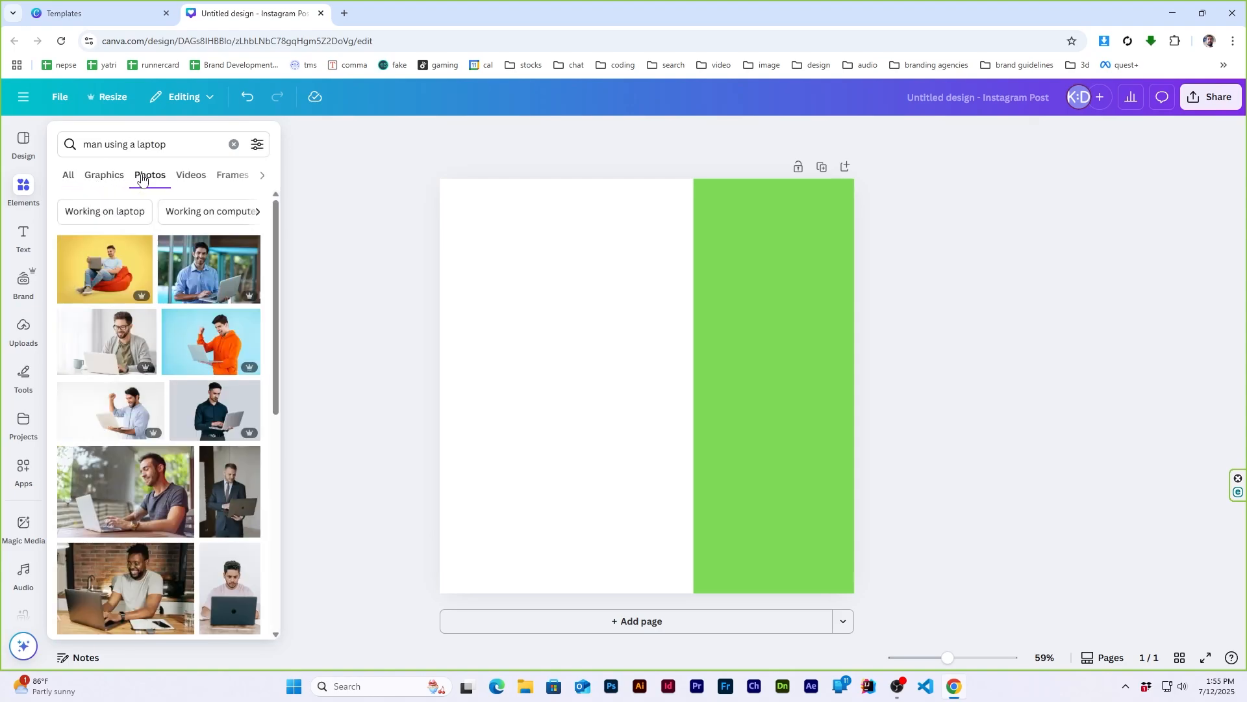
- Insert the photo of the bearded man in glasses and gray cardigan, move it to the page's lower half and remove its background
left_click(97, 13)
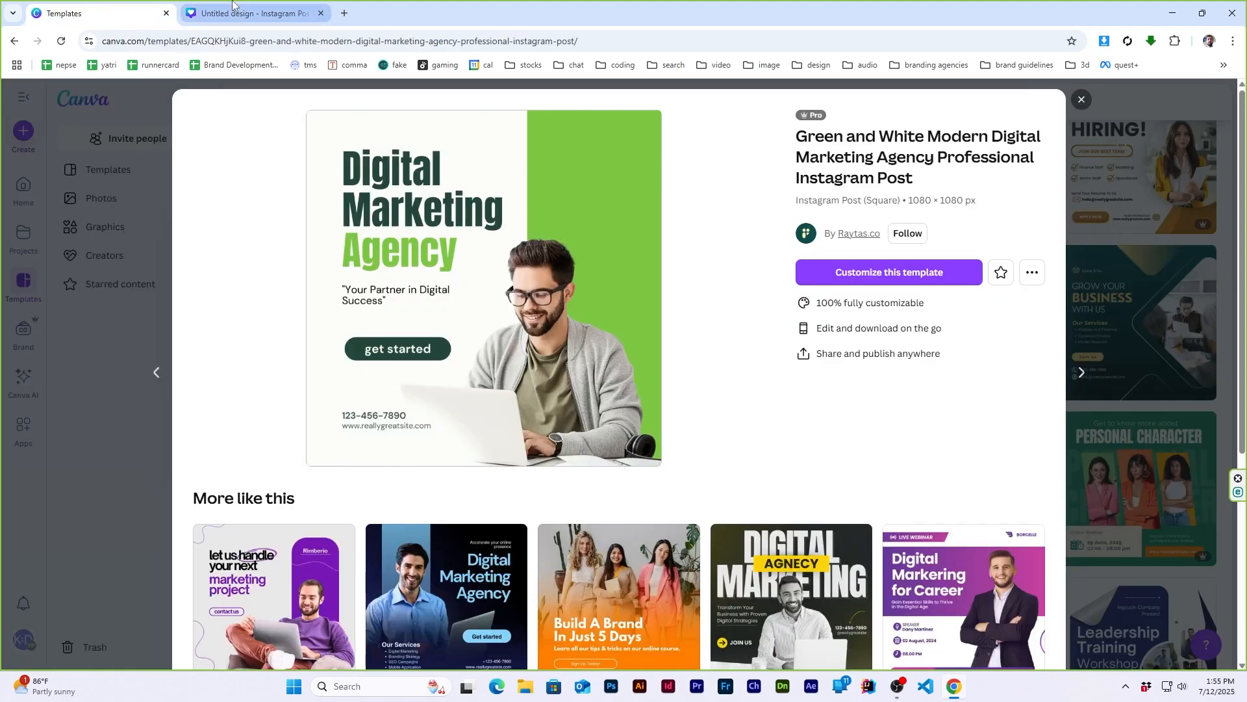
left_click(244, 12)
left_click(22, 194)
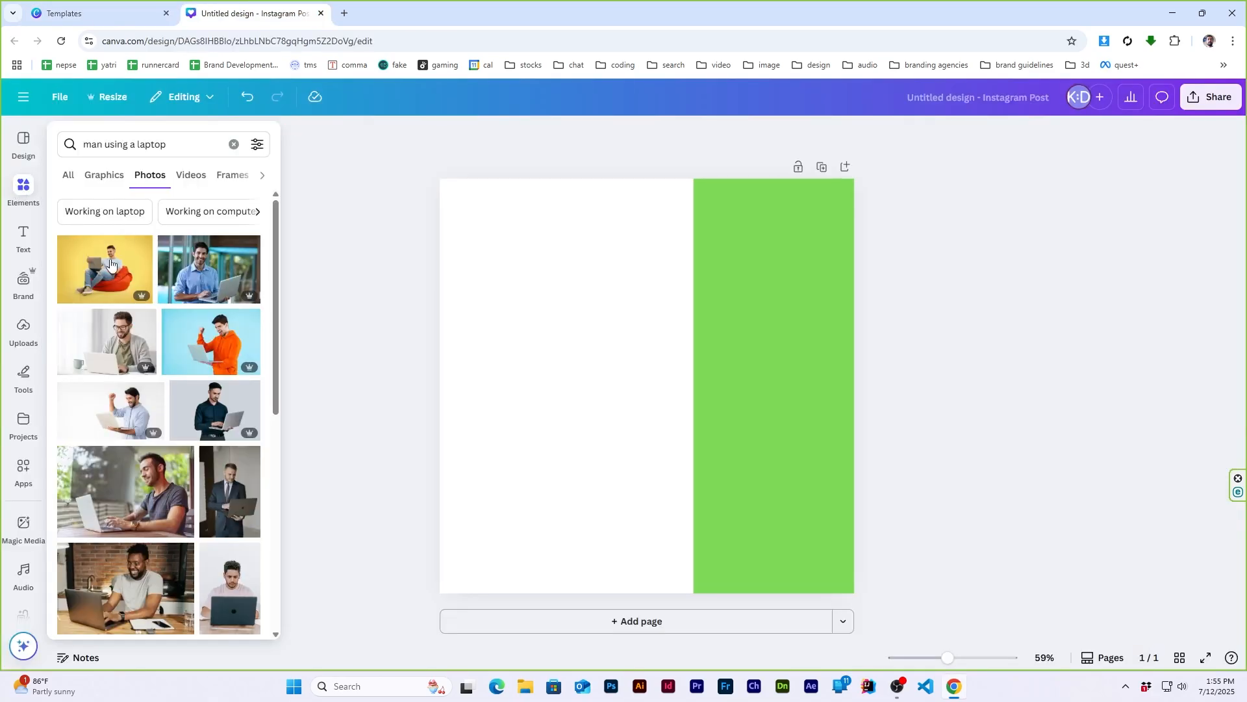
left_click(120, 344)
left_click_drag(705, 403, 712, 470)
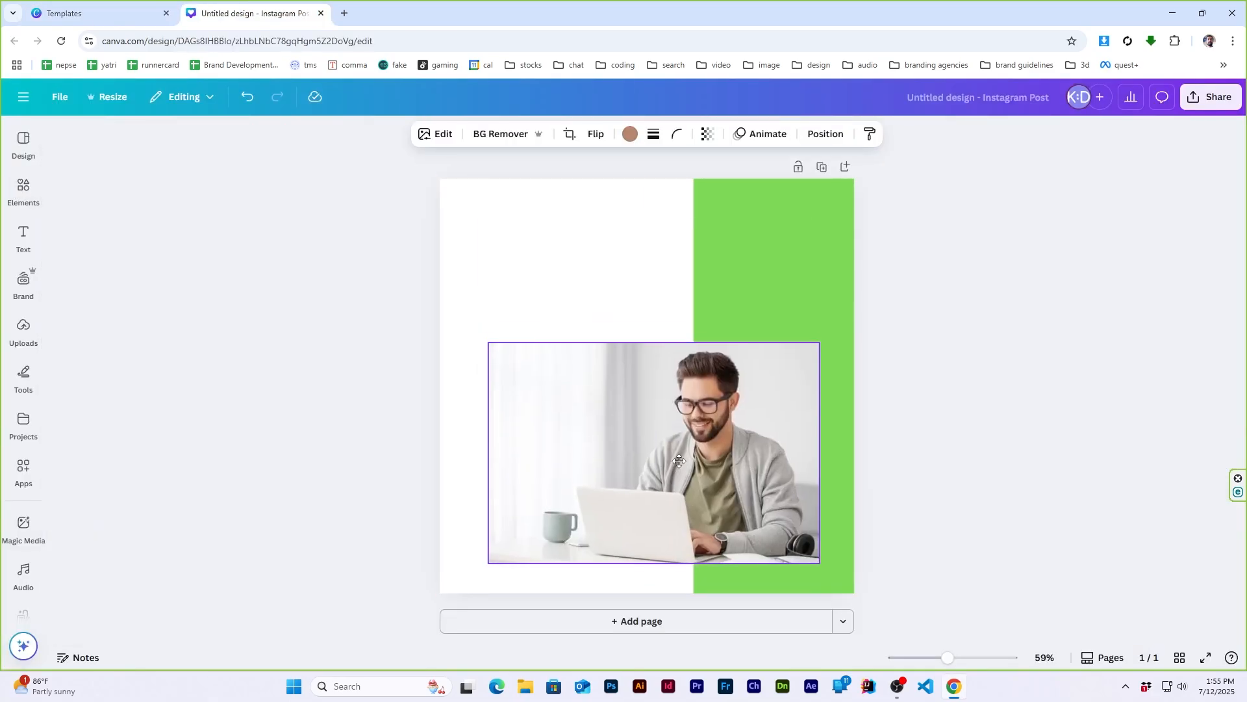
left_click(513, 134)
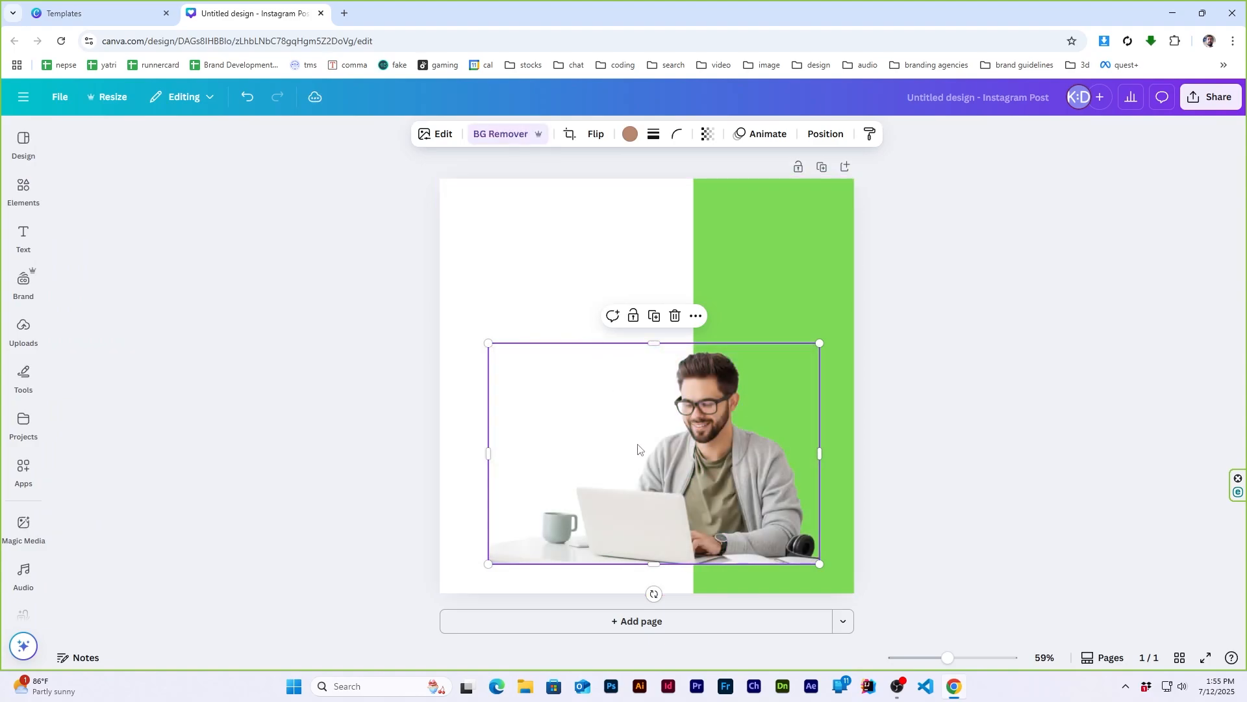
- Enlarge the man's cutout and align it with the page's bottom edge so he overlaps the green band as in the reference template
left_click_drag(640, 445, 643, 481)
left_click(98, 13)
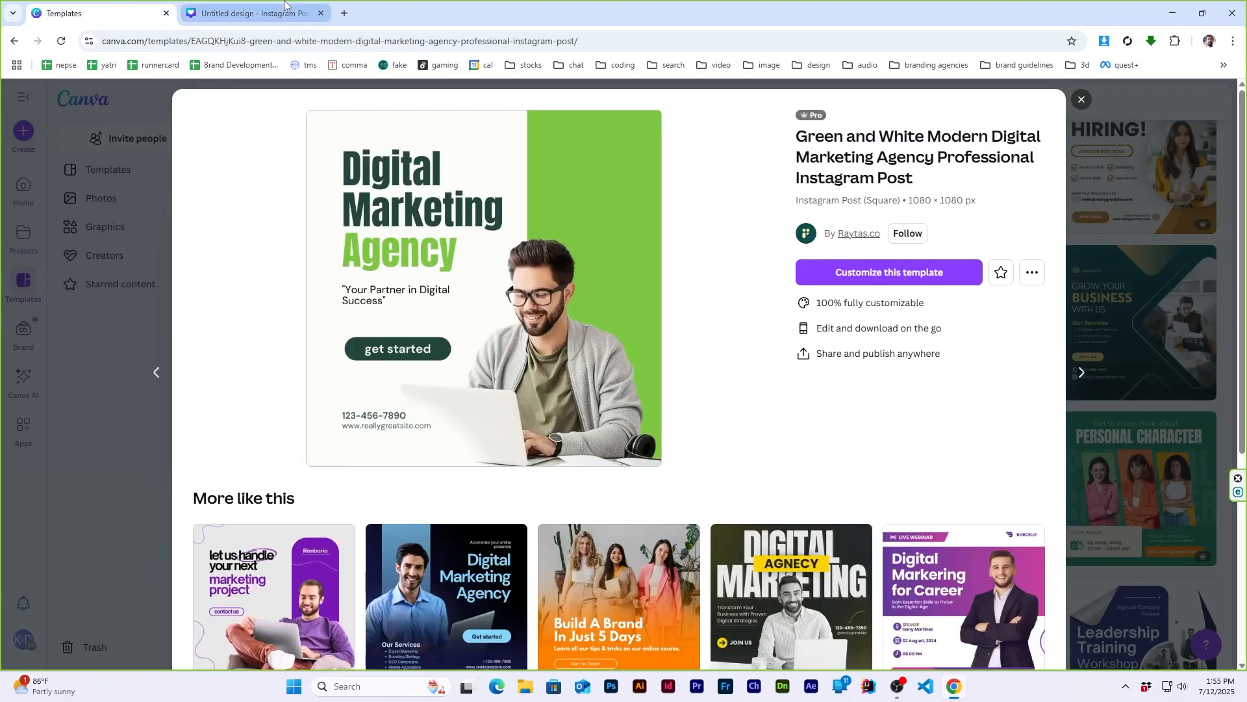
left_click(285, 5)
left_click_drag(831, 379, 906, 327)
left_click_drag(796, 453, 720, 457)
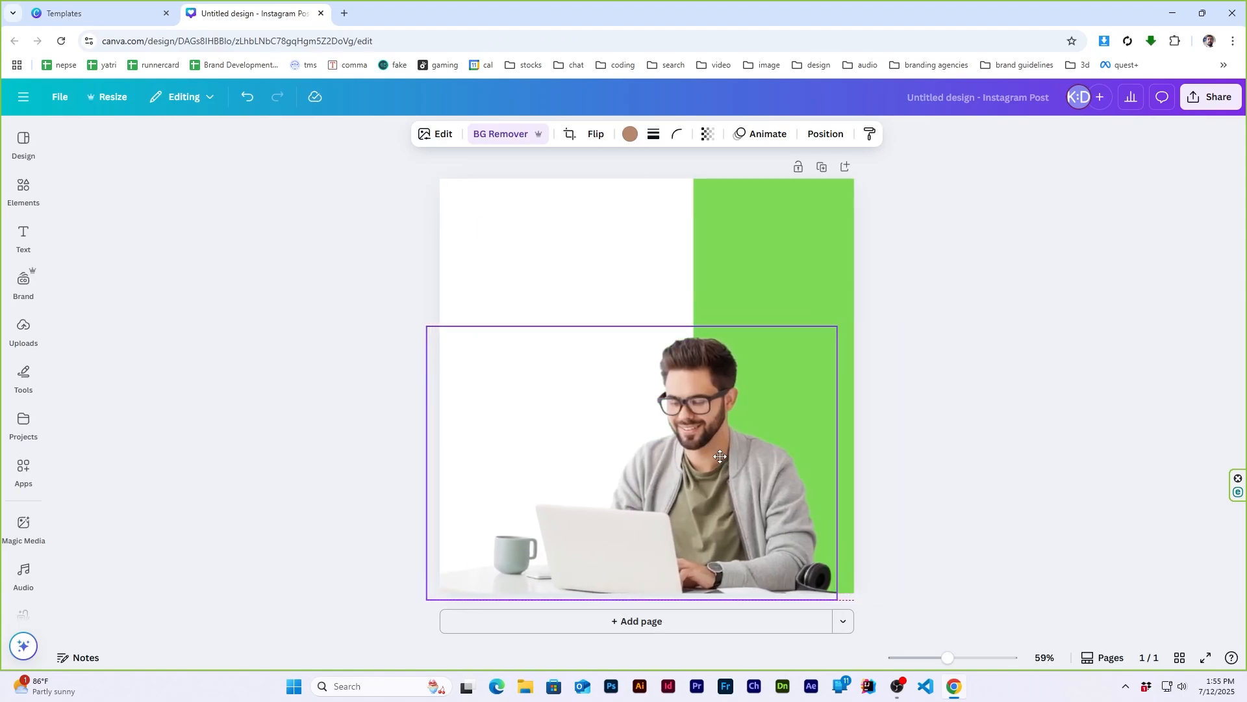
left_click(97, 13)
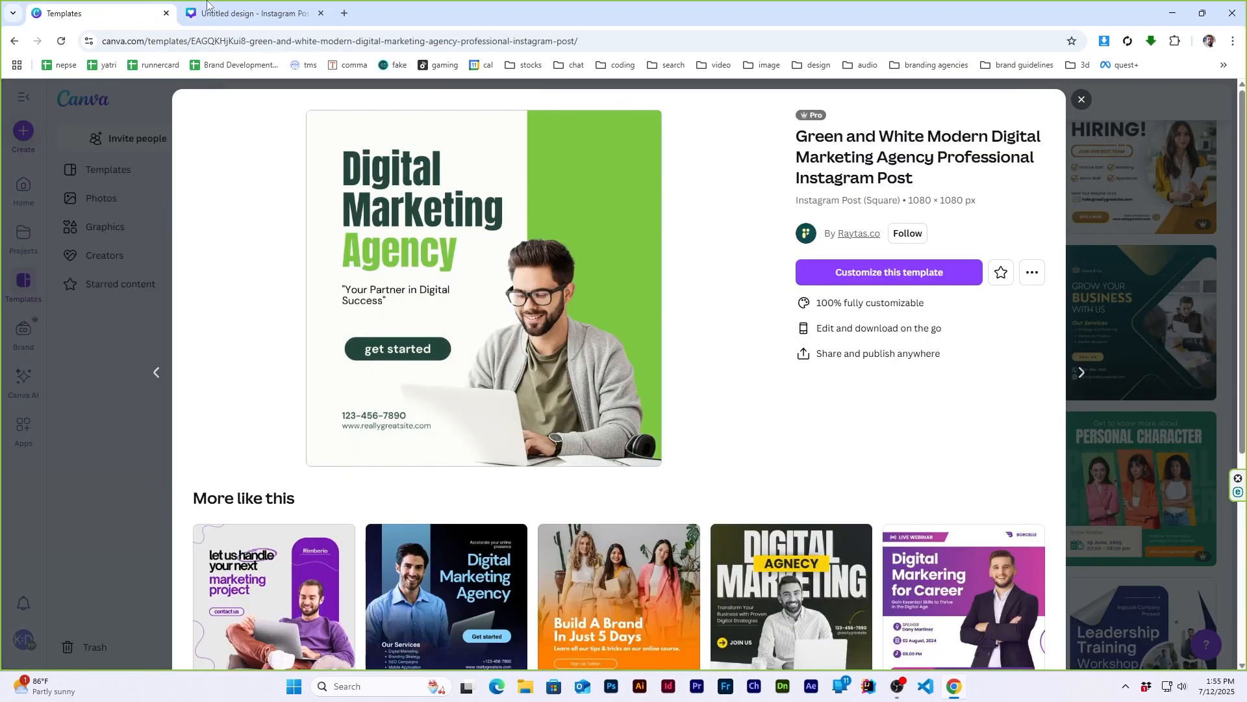
left_click(268, 5)
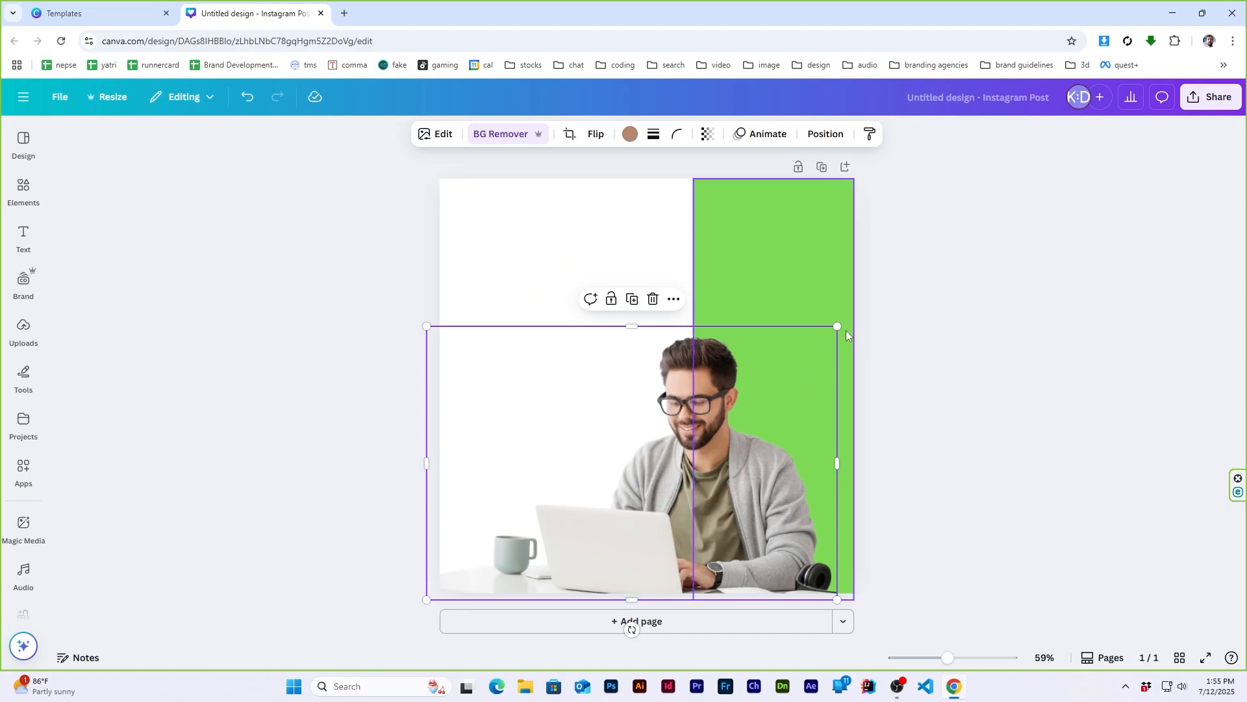
left_click_drag(829, 332, 819, 341)
left_click_drag(723, 407, 749, 406)
left_click(139, 10)
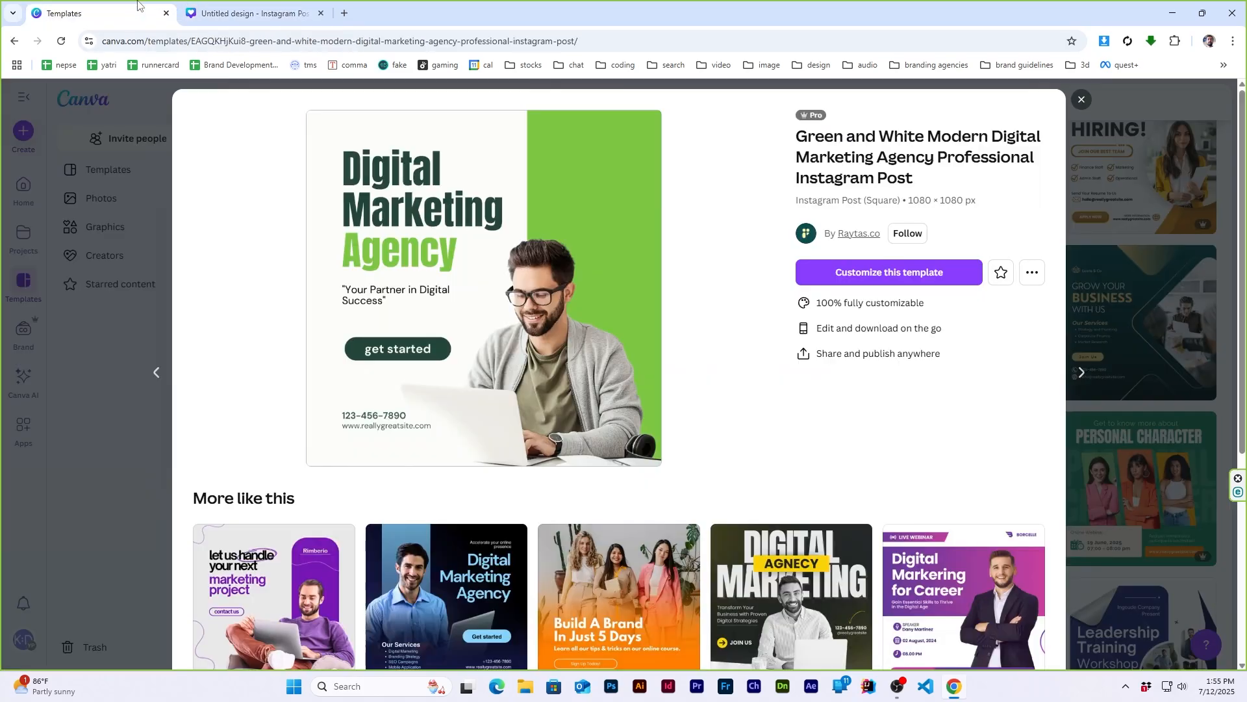
left_click(266, 5)
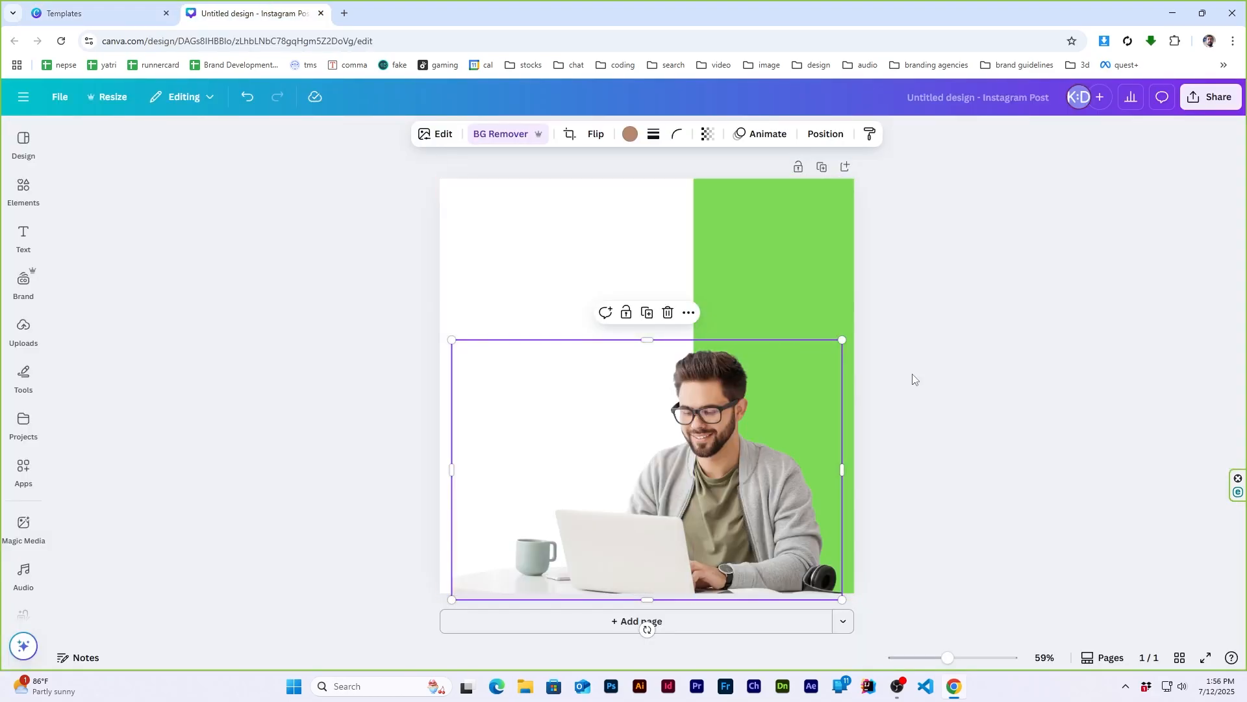
left_click(1017, 422)
- Add a title text reading "Digital", enlarge it to size 94 and place it in the upper white area as in the reference template
left_click(124, 12)
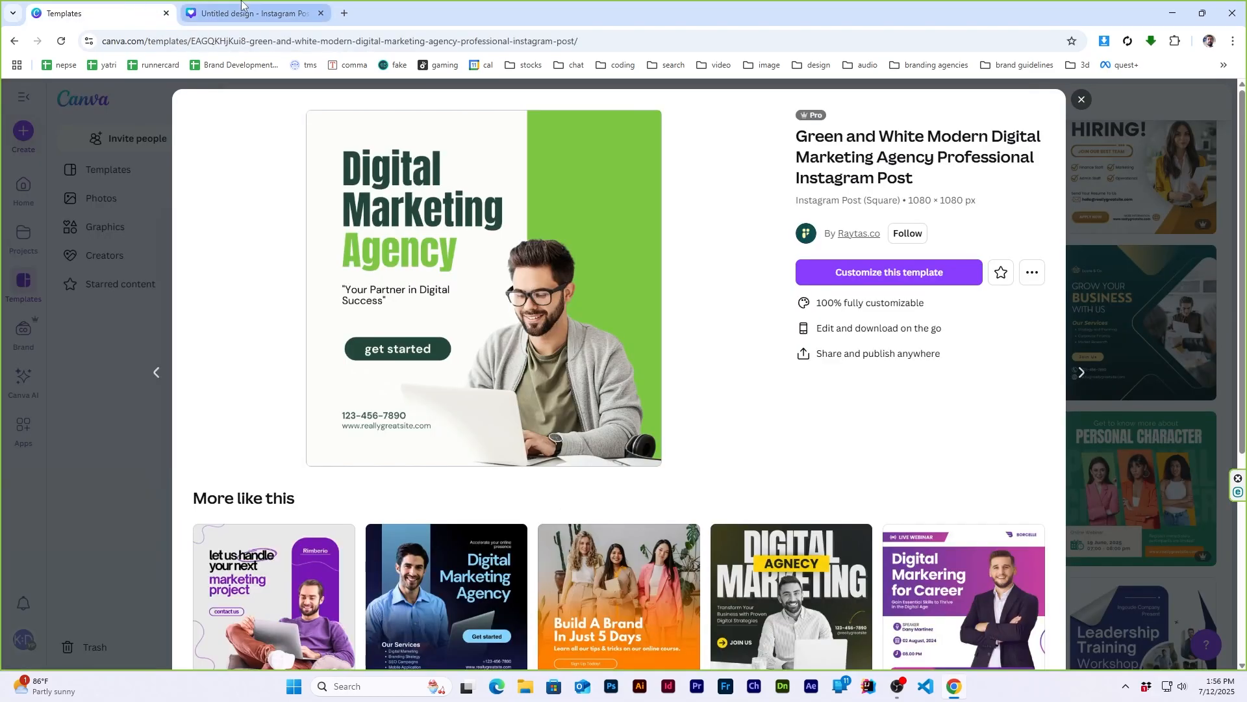
left_click(241, 7)
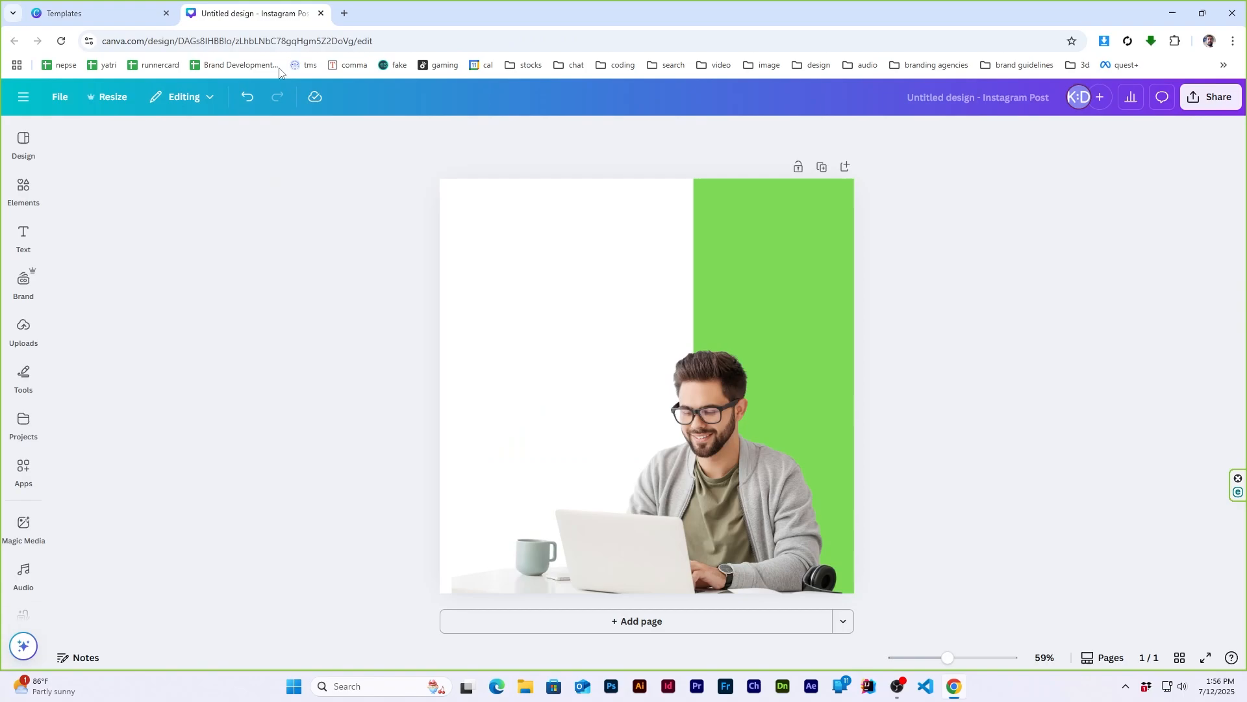
left_click(34, 188)
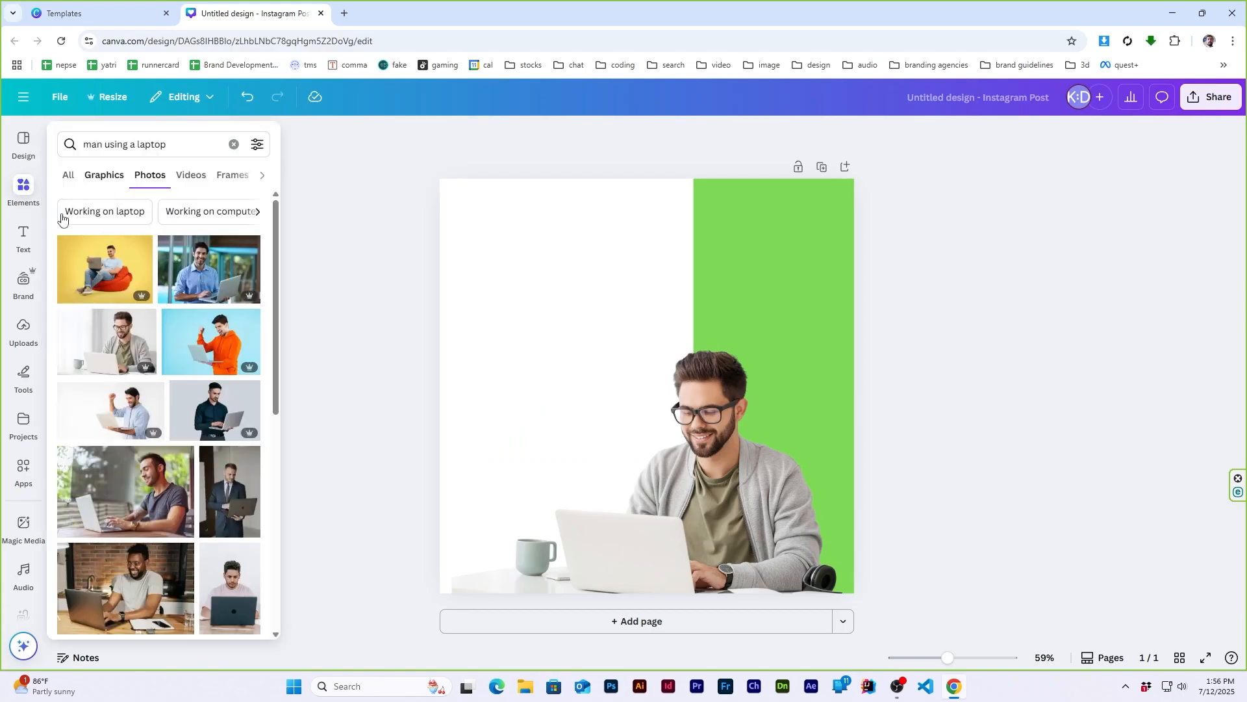
left_click(23, 239)
left_click(85, 277)
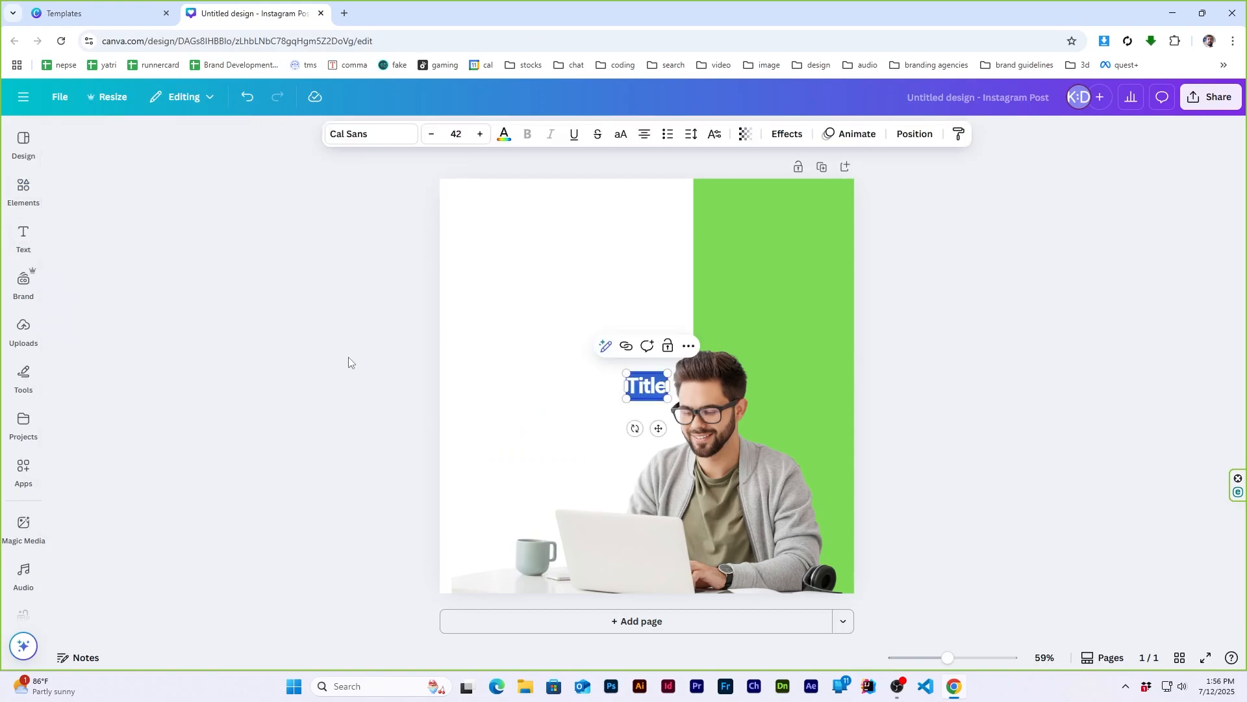
type("Digital")
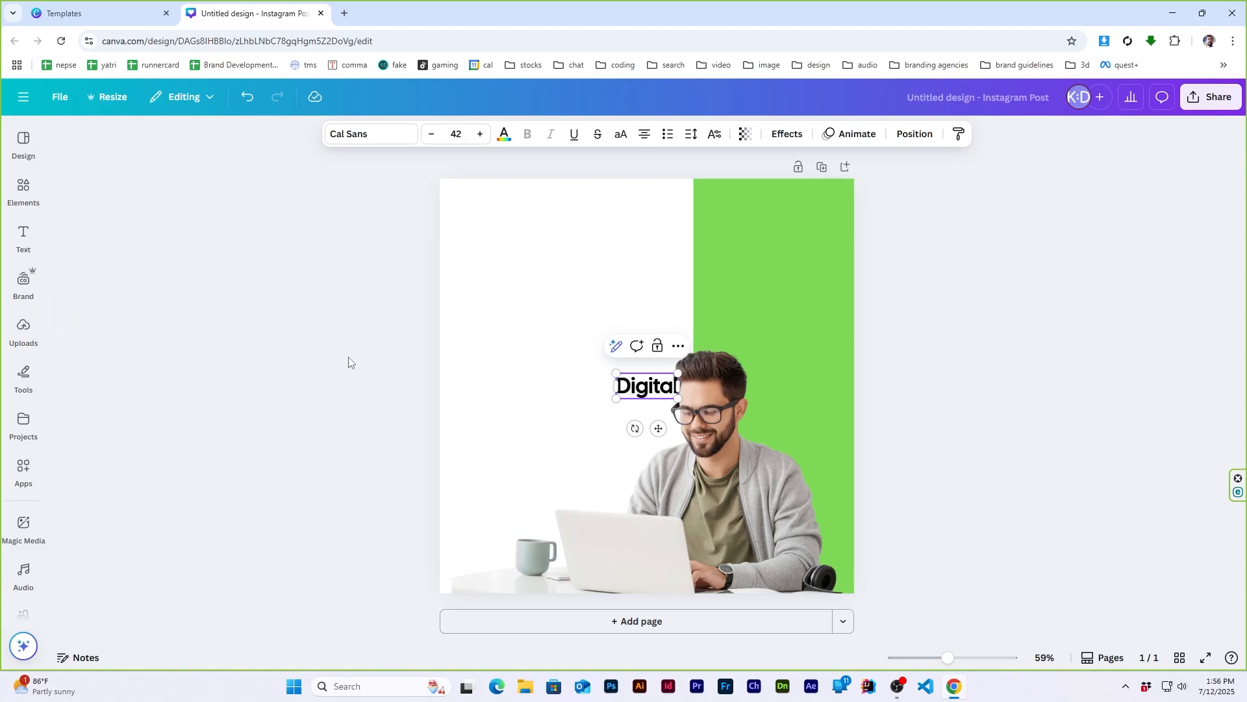
left_click(348, 362)
left_click_drag(646, 385, 619, 312)
left_click(149, 14)
left_click(303, 9)
- Duplicate the "Digital" title twice below itself and change the copies to "Marketing" and "Agency"
left_click_drag(547, 254, 549, 374, "alt")
double_click(548, 312)
type("Marketing")
double_click(552, 376)
type("Ag")
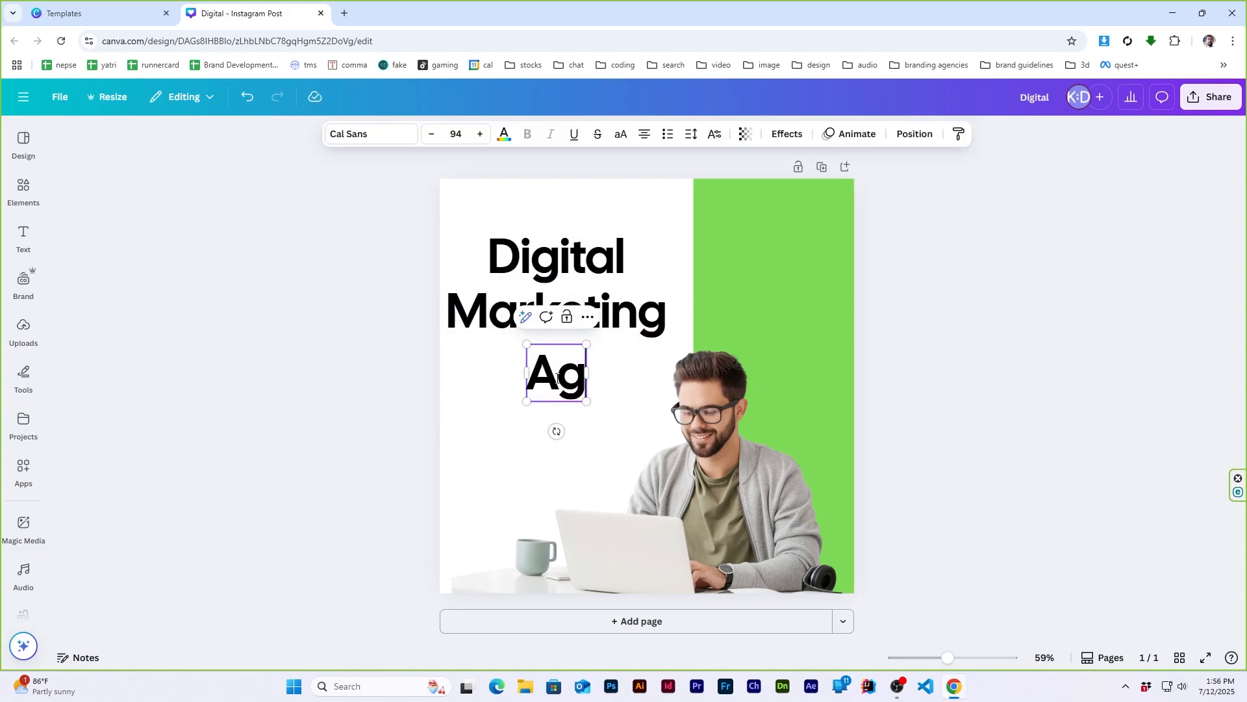
type("ency")
- Align the three title lines to their common left edge and space them evenly vertically
left_click_drag(525, 202, 638, 430)
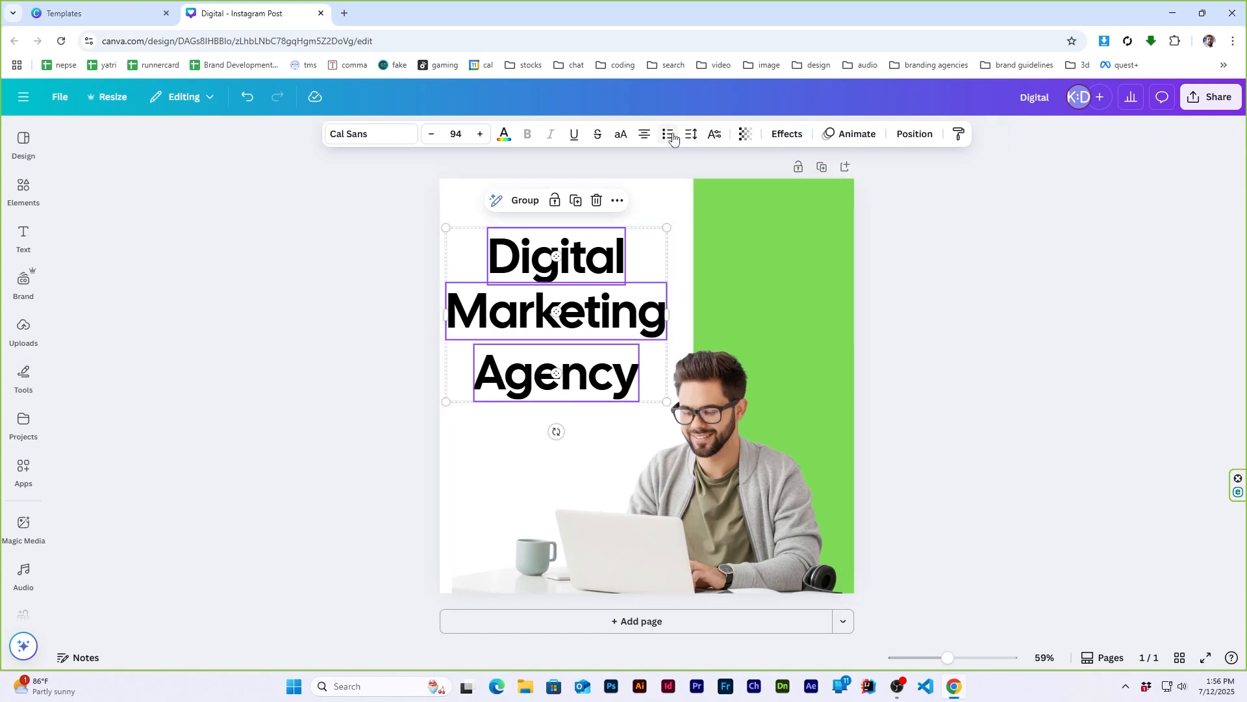
left_click(915, 134)
left_click(207, 300)
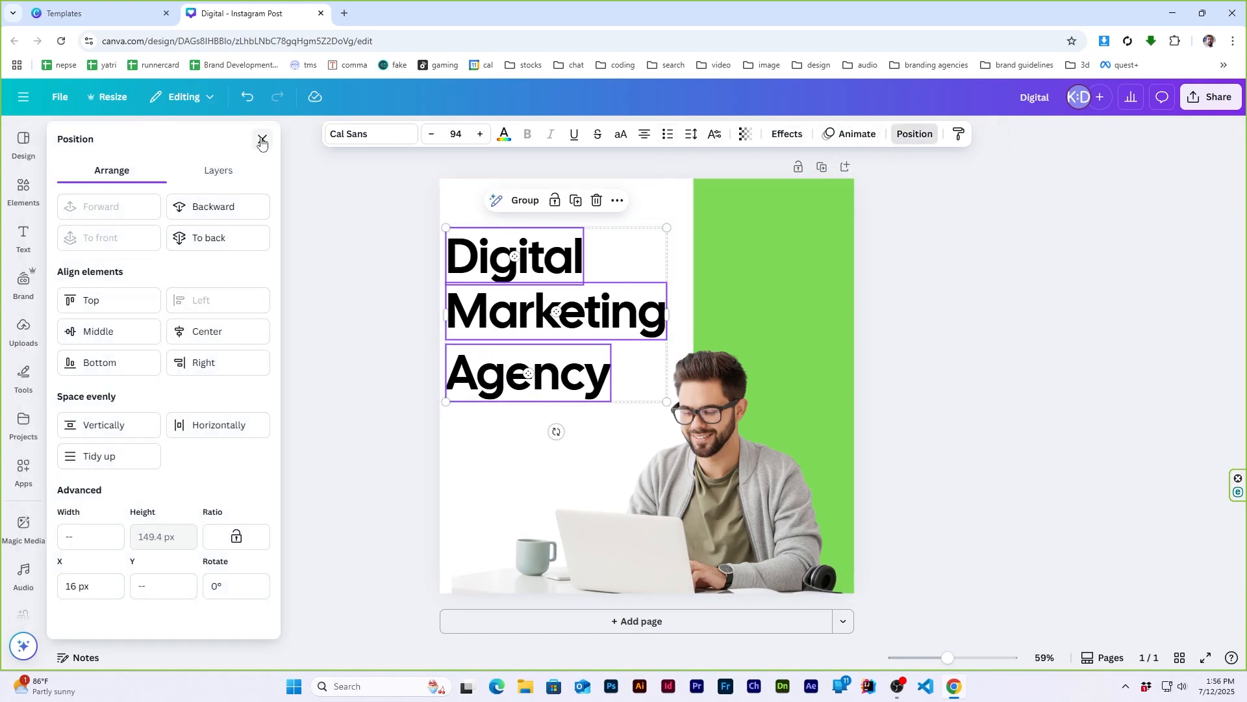
left_click(107, 425)
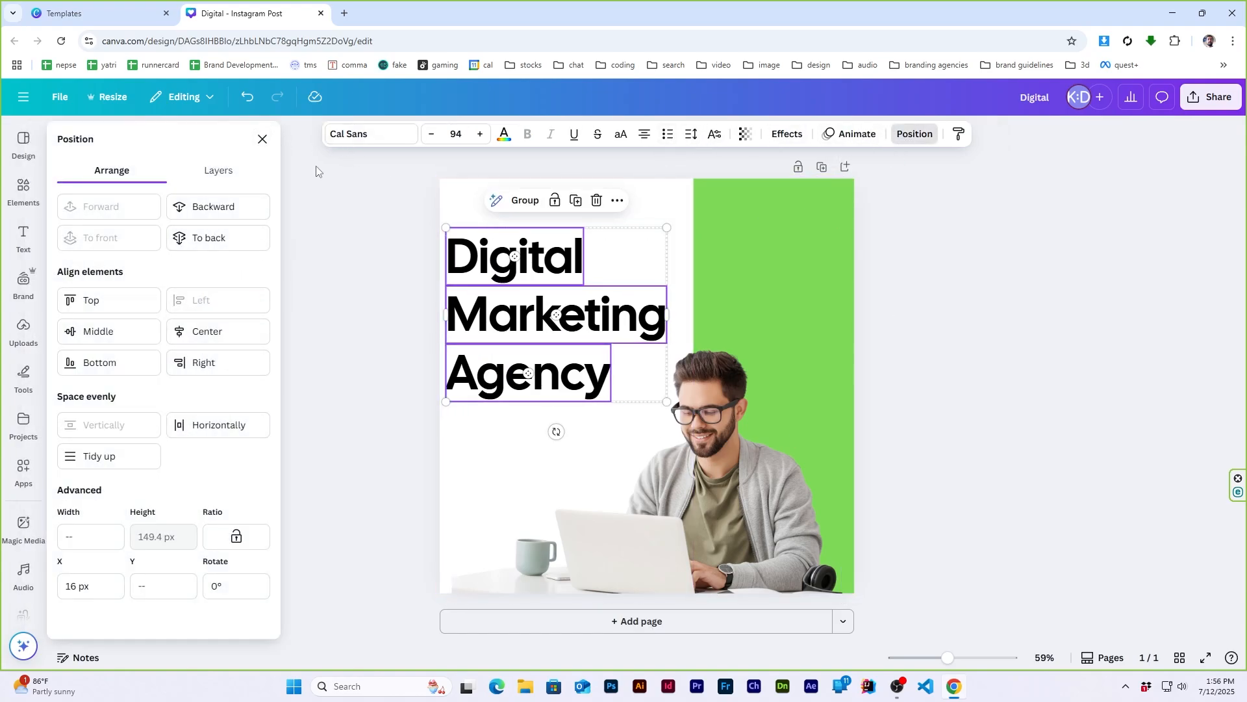
left_click(262, 140)
- Scale the three title lines down to size 77.3 and position them higher in the white area, following the reference template
left_click_drag(523, 325, 550, 313)
left_click_drag(692, 219, 654, 246)
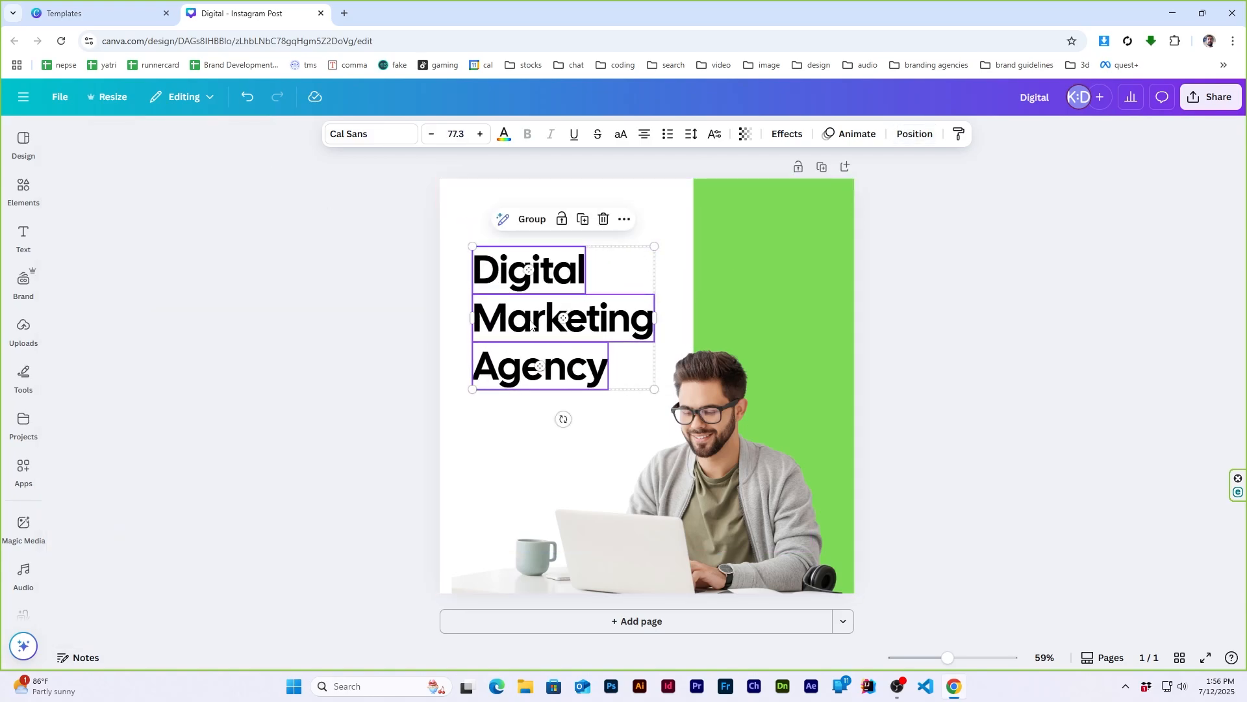
left_click(952, 309)
left_click(98, 13)
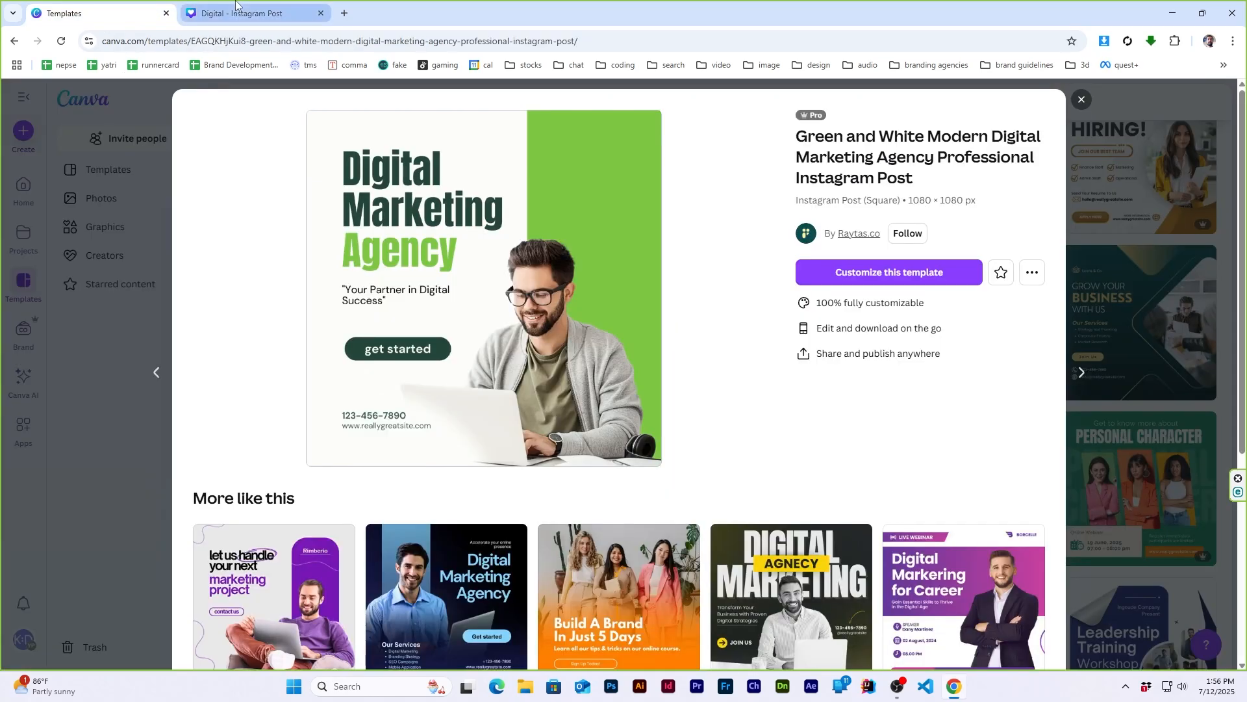
left_click(236, 5)
left_click_drag(501, 206, 628, 397)
left_click(723, 475, "shift")
- Change the font of all three title lines to Anton and compare the result with the reference template
left_click(104, 10)
left_click(248, 5)
left_click(392, 135)
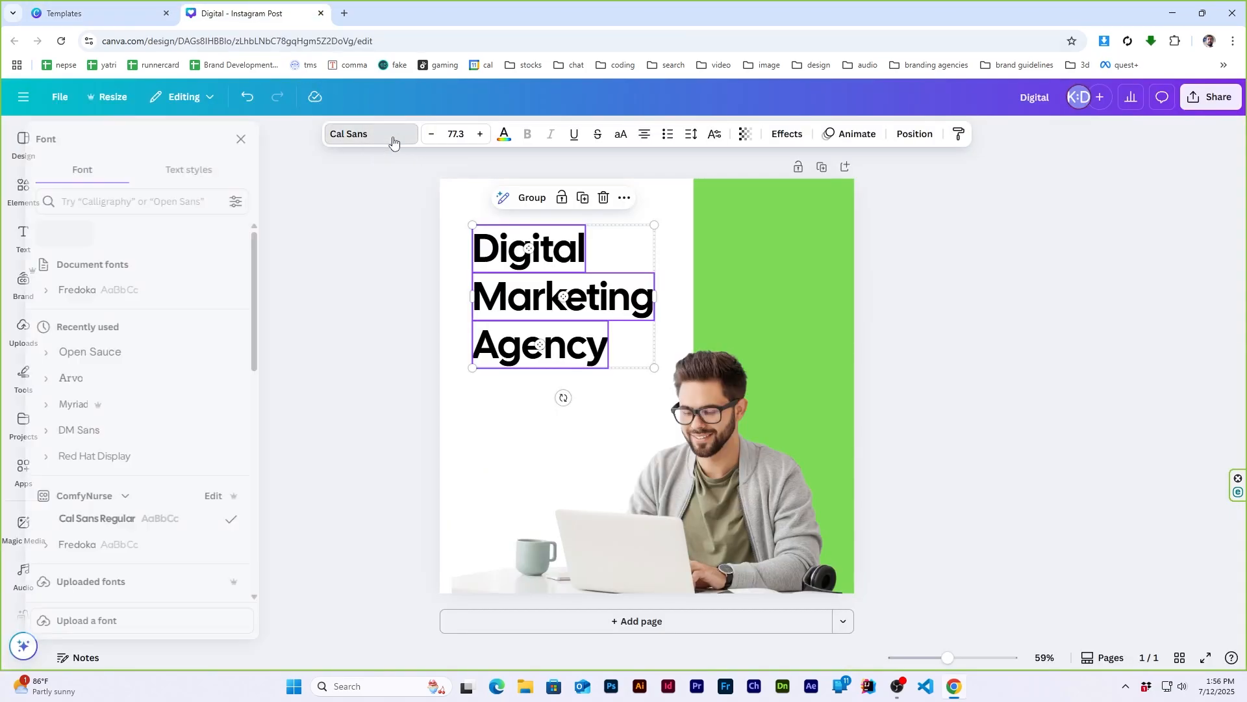
scroll(202, 334, "down", 10)
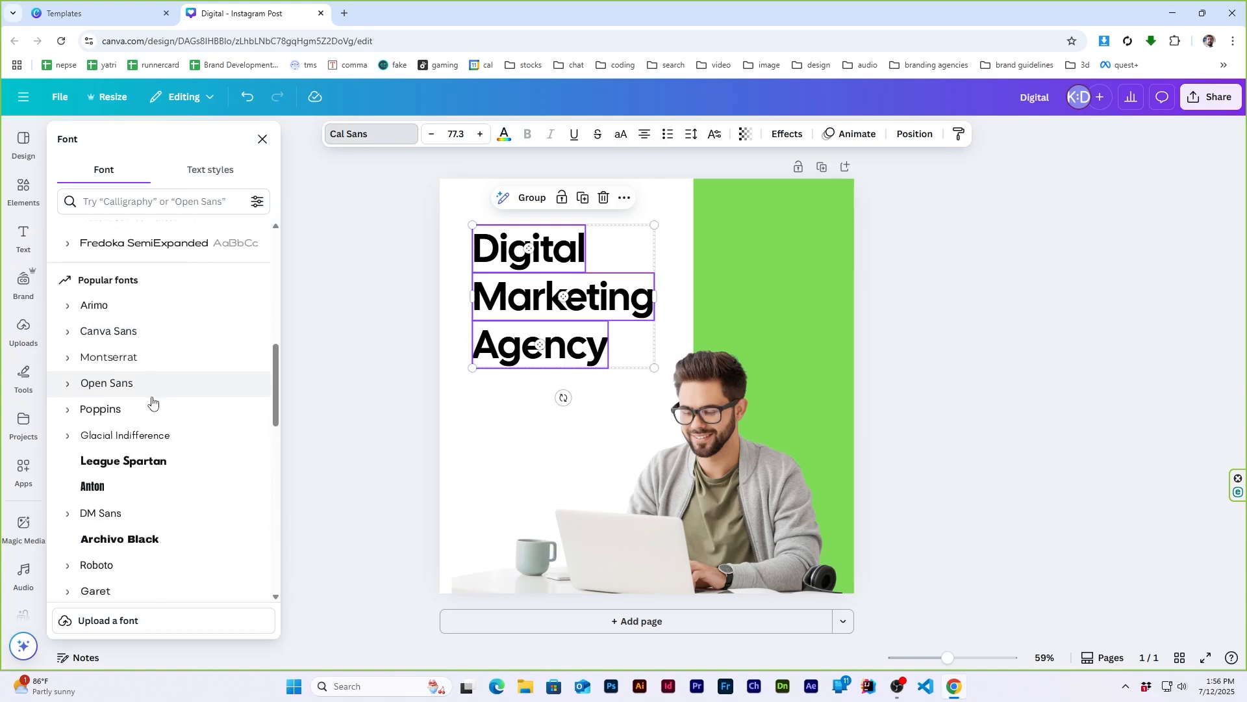
left_click(127, 493)
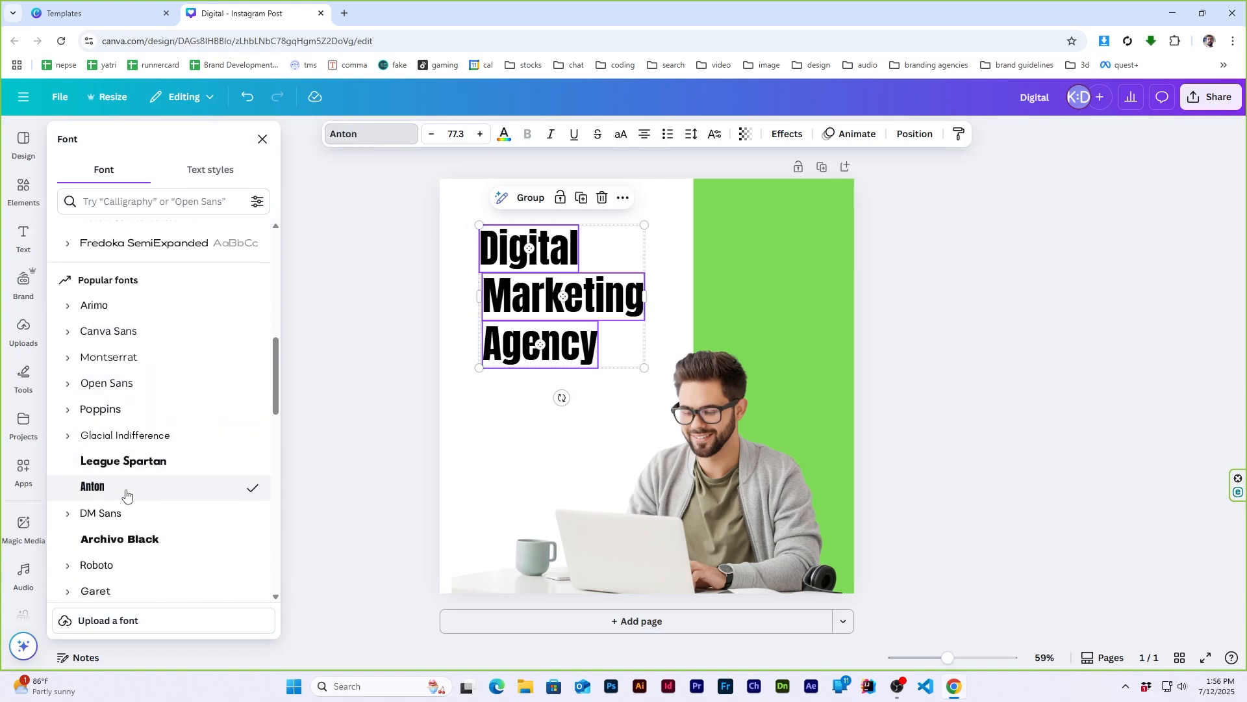
left_click(124, 4)
left_click(250, 5)
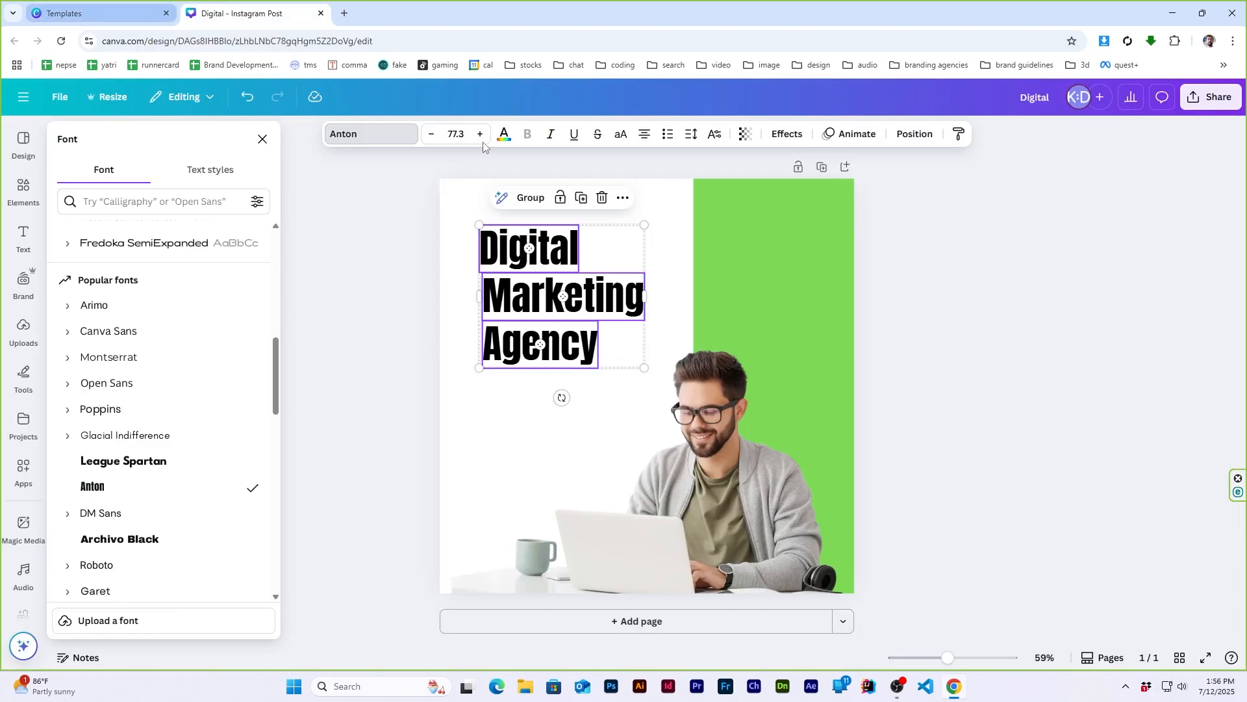
left_click(140, 8)
left_click(289, 7)
left_click(1095, 327)
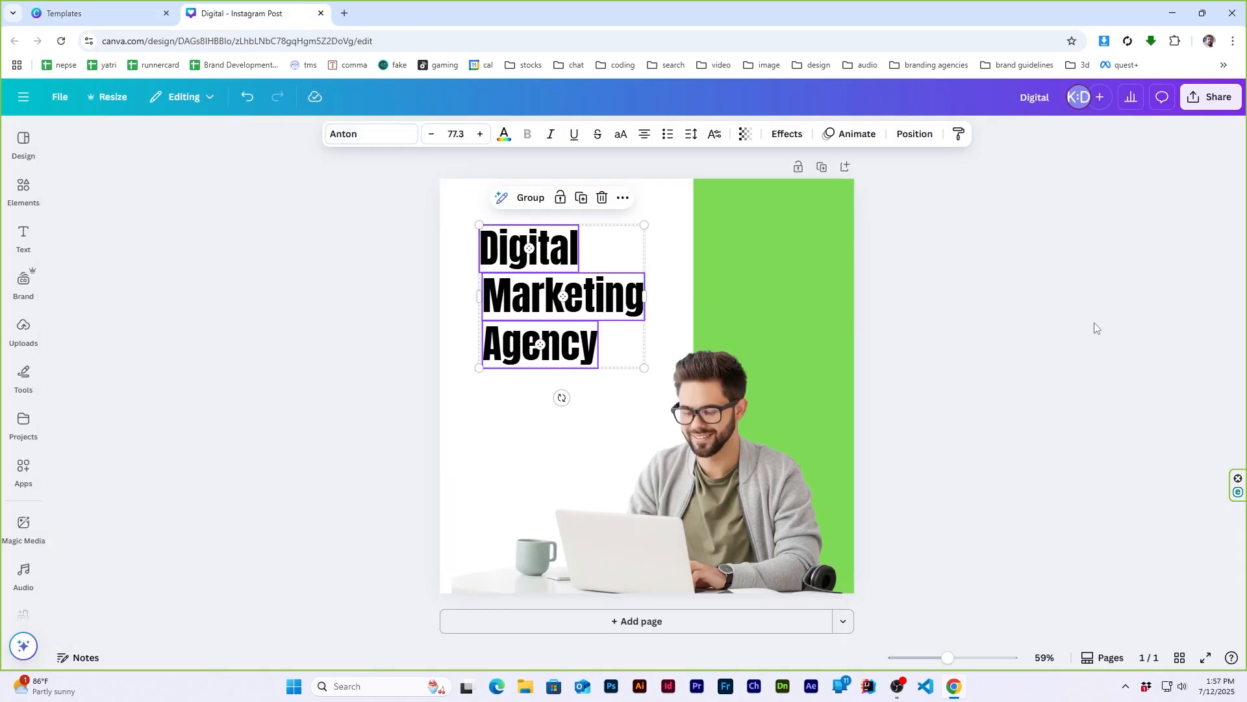
- Recolor the word "Agency" with the light green already used in the document
left_click(541, 351)
left_click(506, 133)
left_click(132, 234)
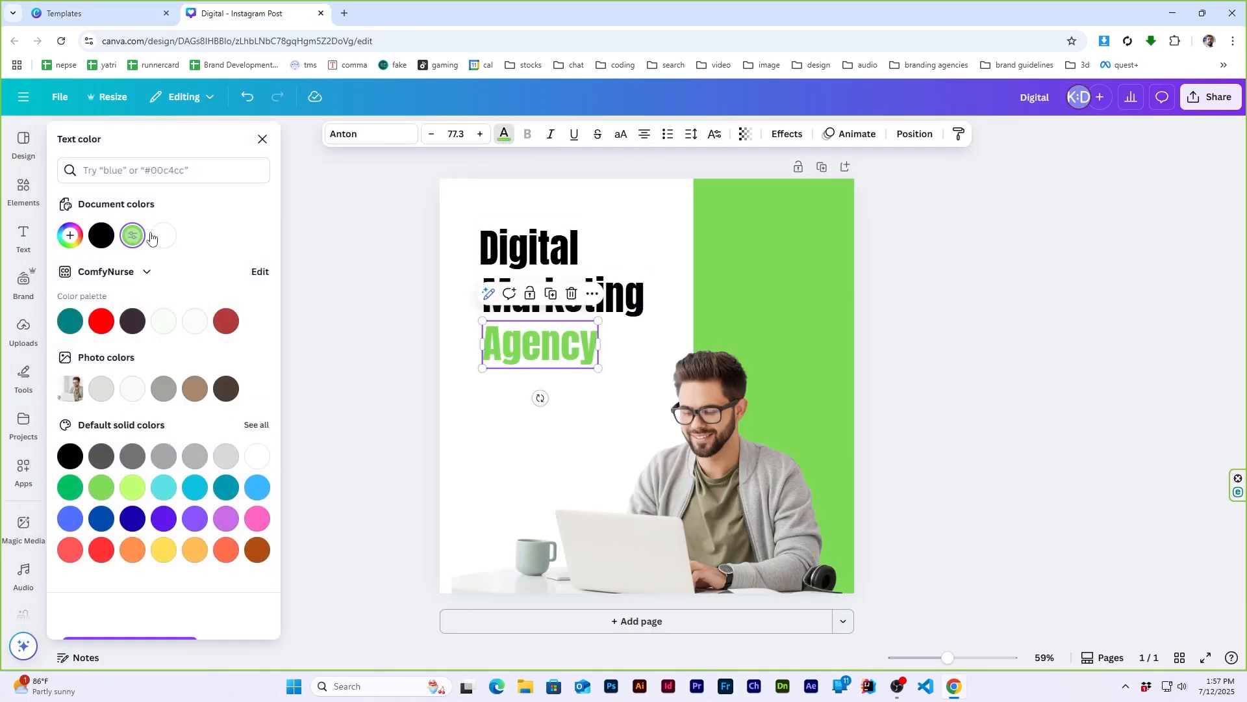
left_click(1084, 308)
- Add a body text reading "Your Partner in Digital Success" in quotation marks, as in the reference template
left_click(100, 2)
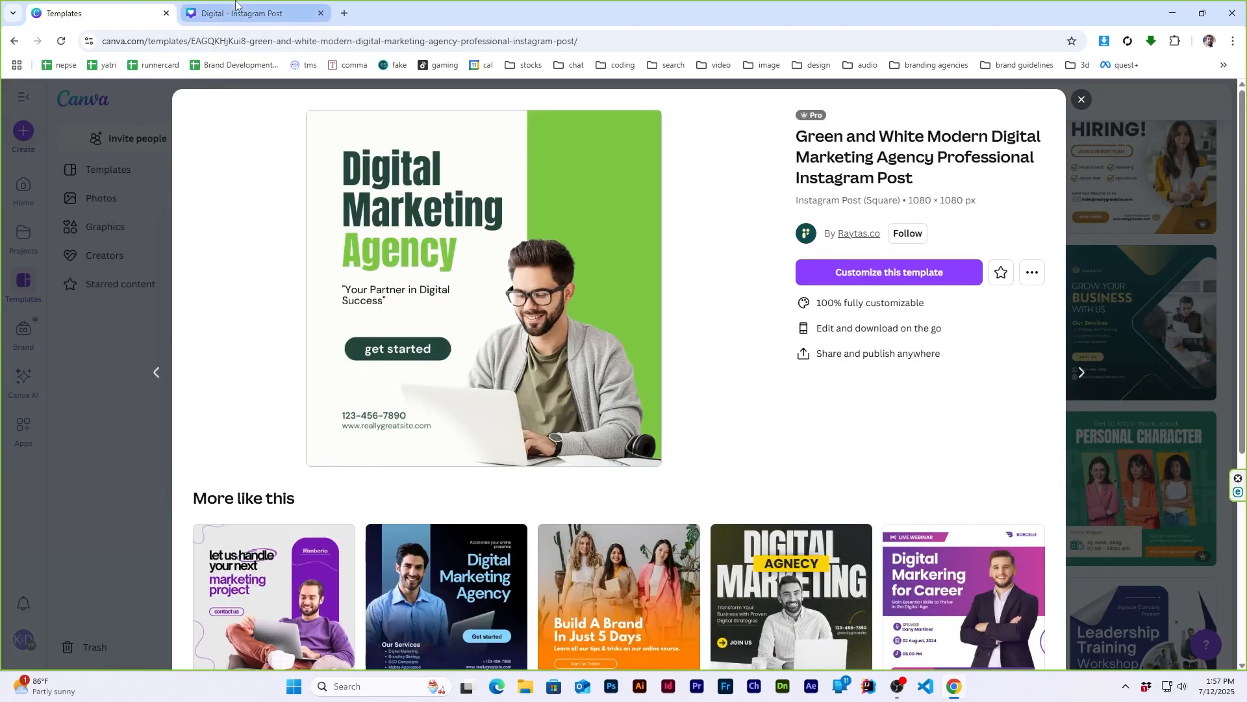
left_click(269, 3)
left_click(23, 240)
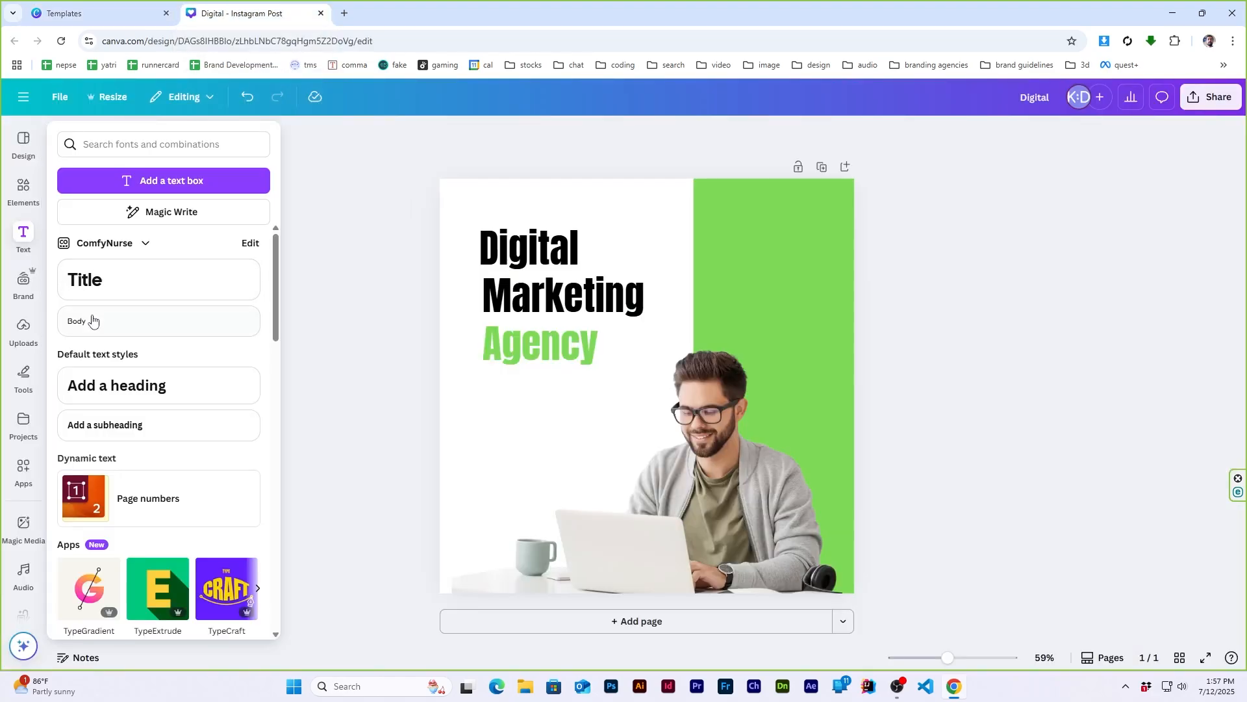
left_click(97, 320)
type("Your Partner in Digital Success")
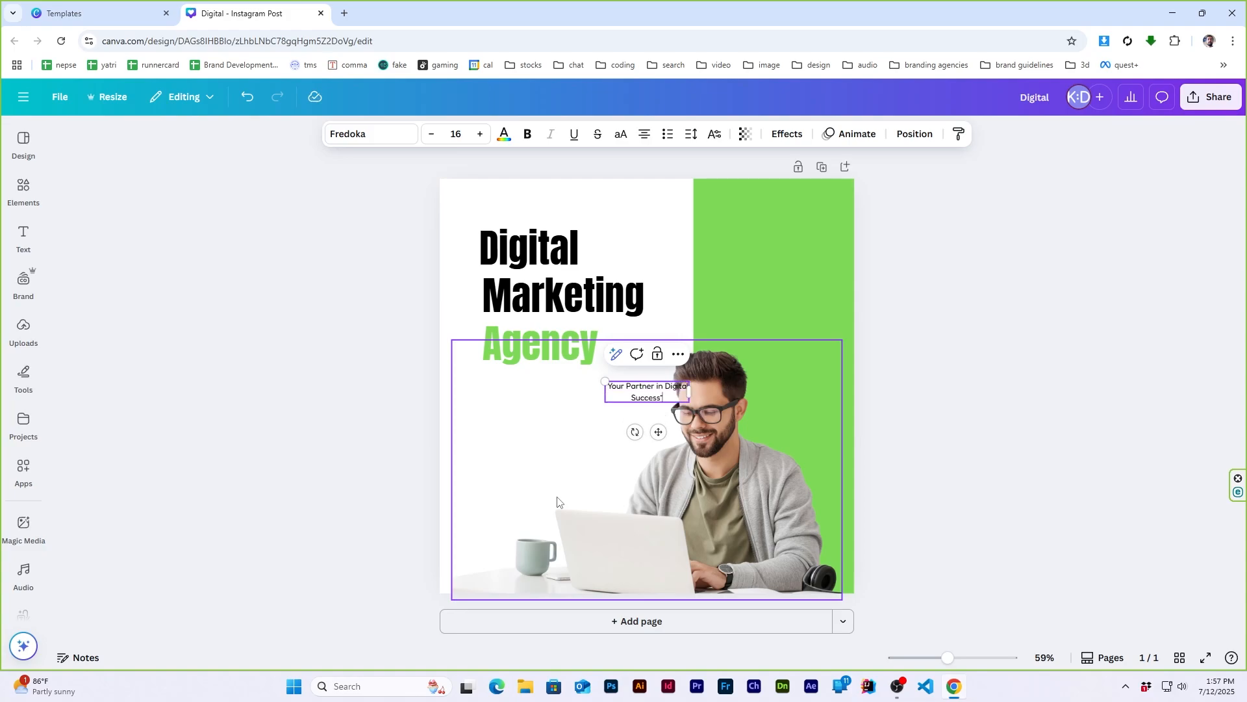
- Move the tagline below "Agency", set its font size to 20 and left-align its text
left_click(123, 13)
left_click(250, 3)
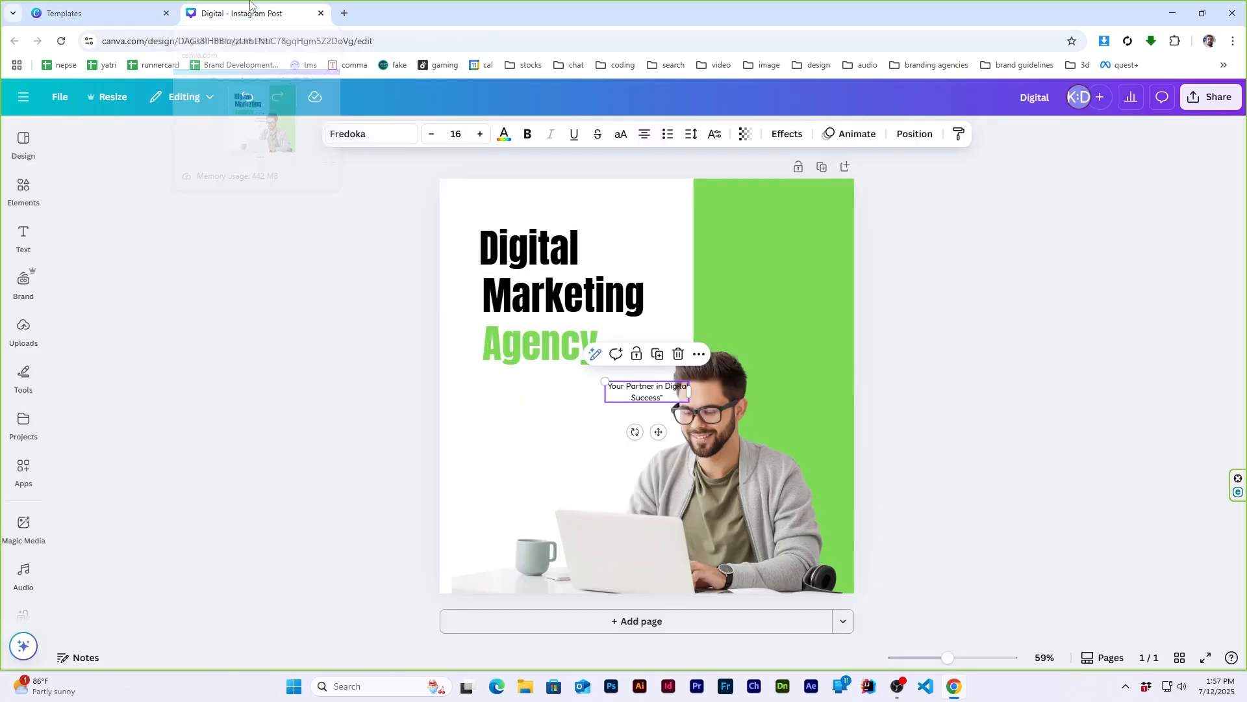
left_click_drag(647, 391, 548, 389)
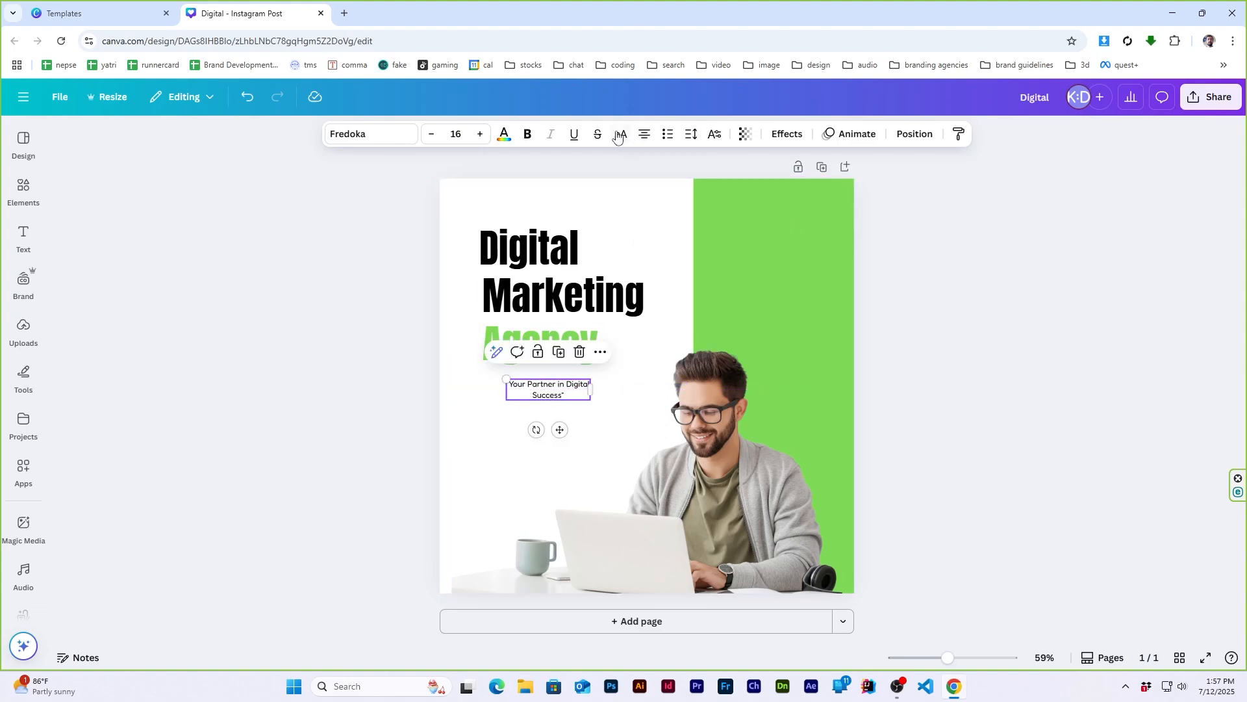
left_click(481, 134)
left_click(645, 135)
left_click(607, 422)
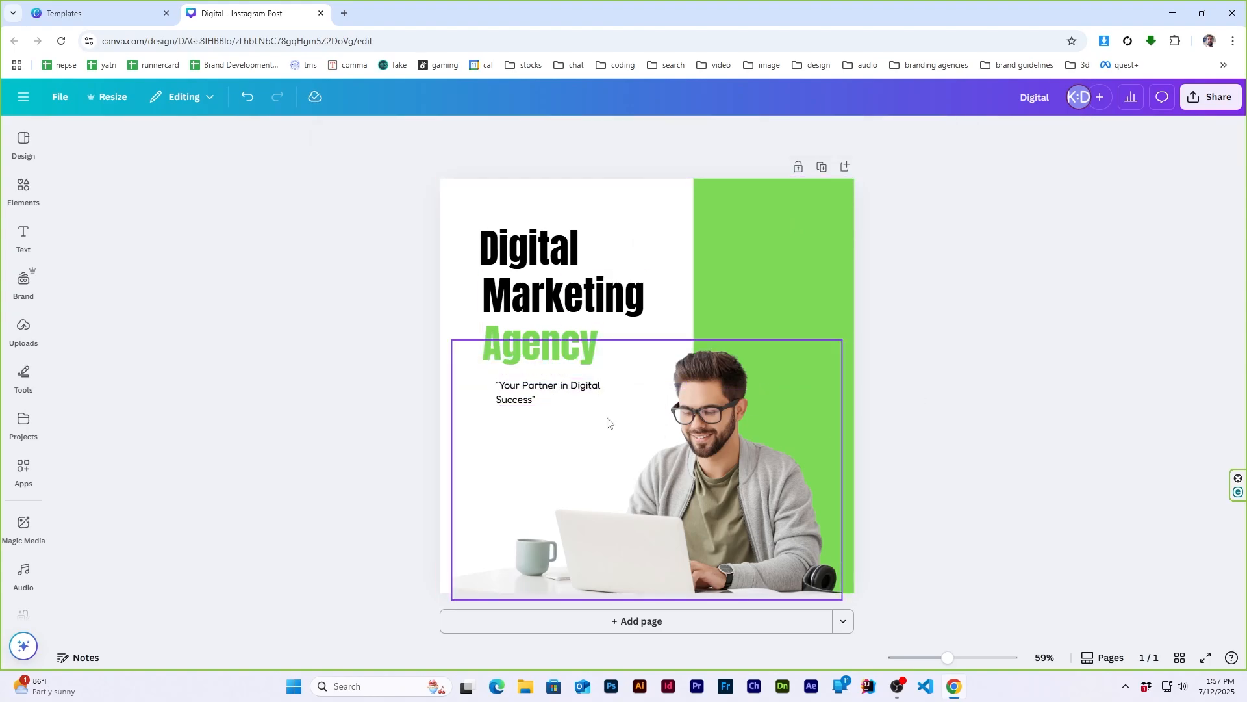
left_click_drag(527, 386, 514, 388)
left_click(844, 381)
left_click(1011, 348)
- Enlarge the tagline to size 23.8 and line it up with the left edge of "Agency"
left_click(145, 8)
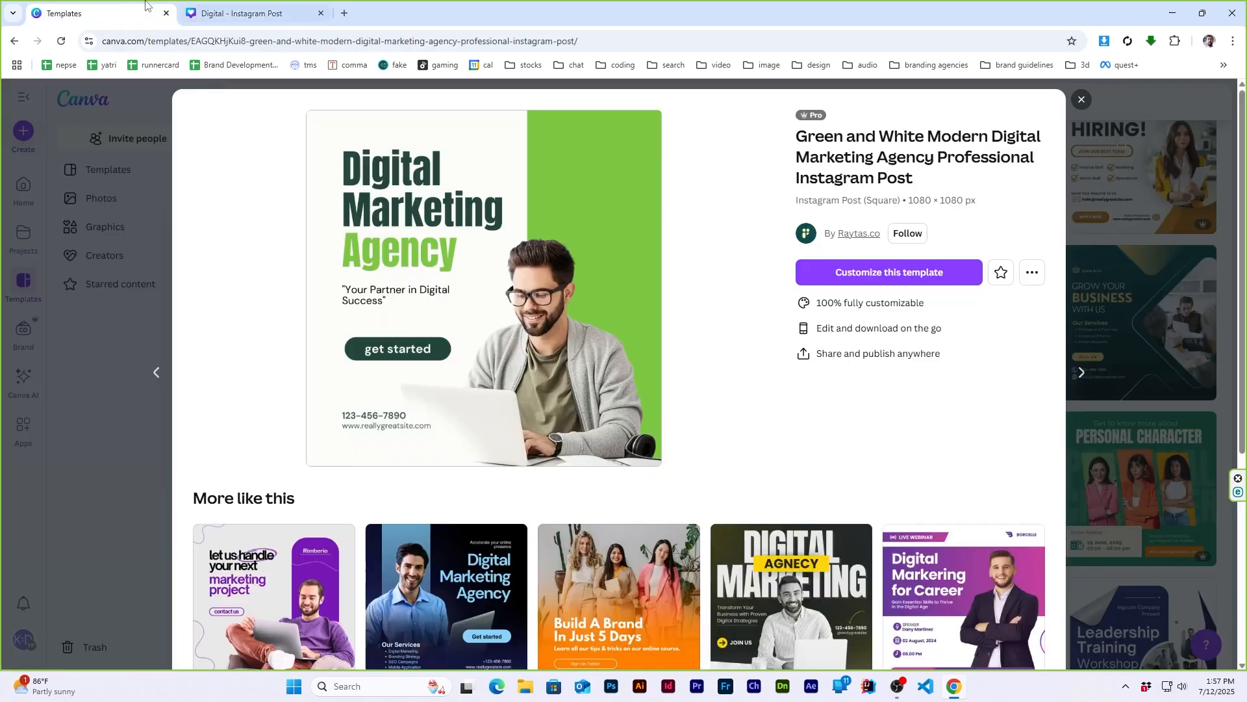
left_click(253, 13)
left_click(548, 403)
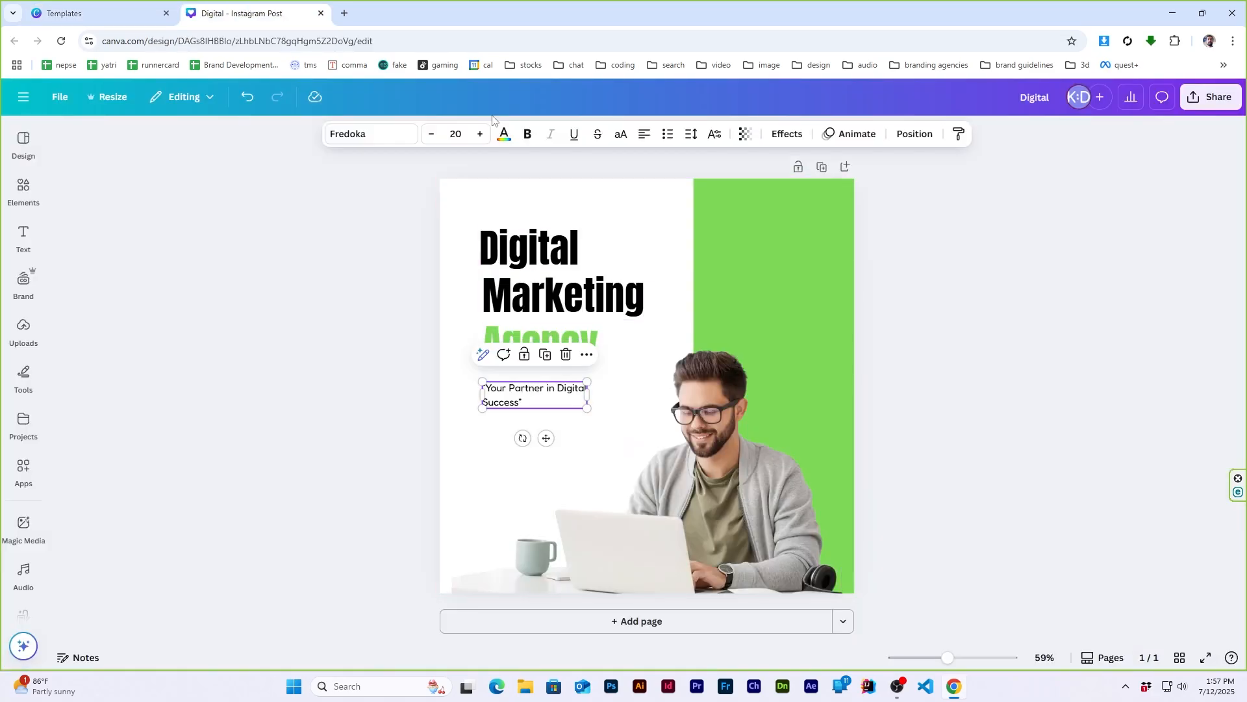
left_click_drag(583, 413, 602, 418)
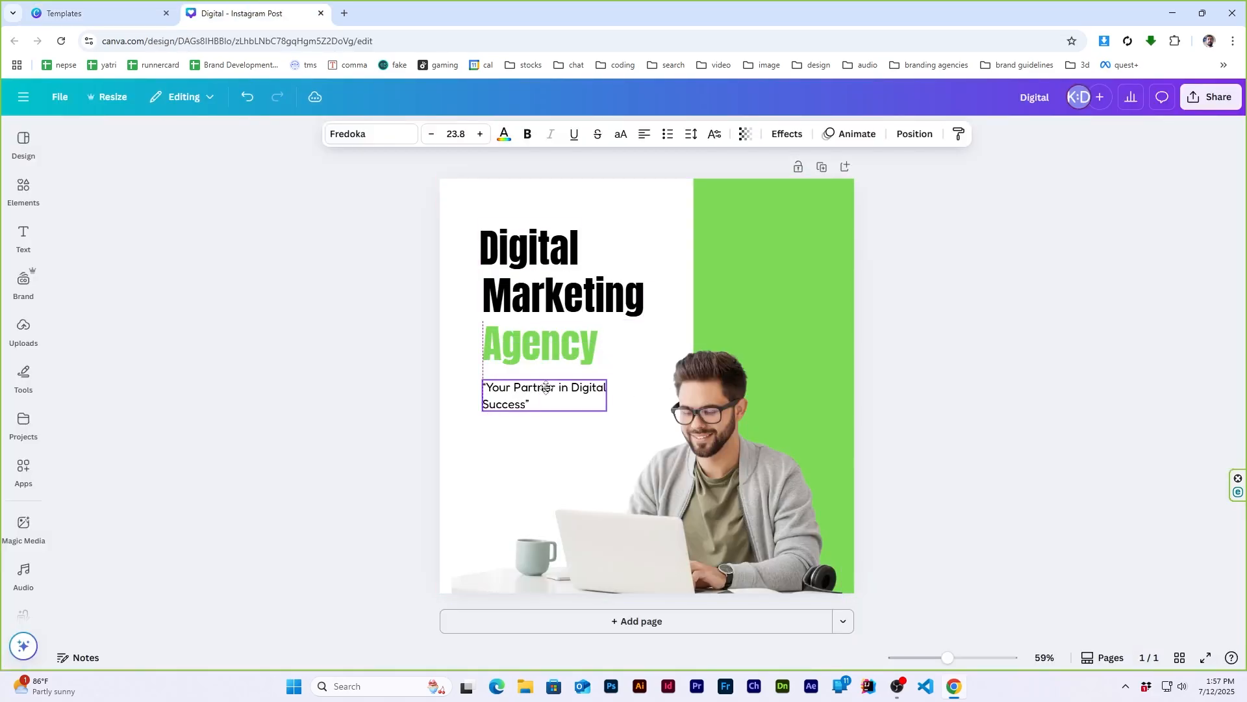
left_click(953, 361)
- Clear the elements search and insert a rounded square shape for the reference template's "get started" button
left_click(148, 8)
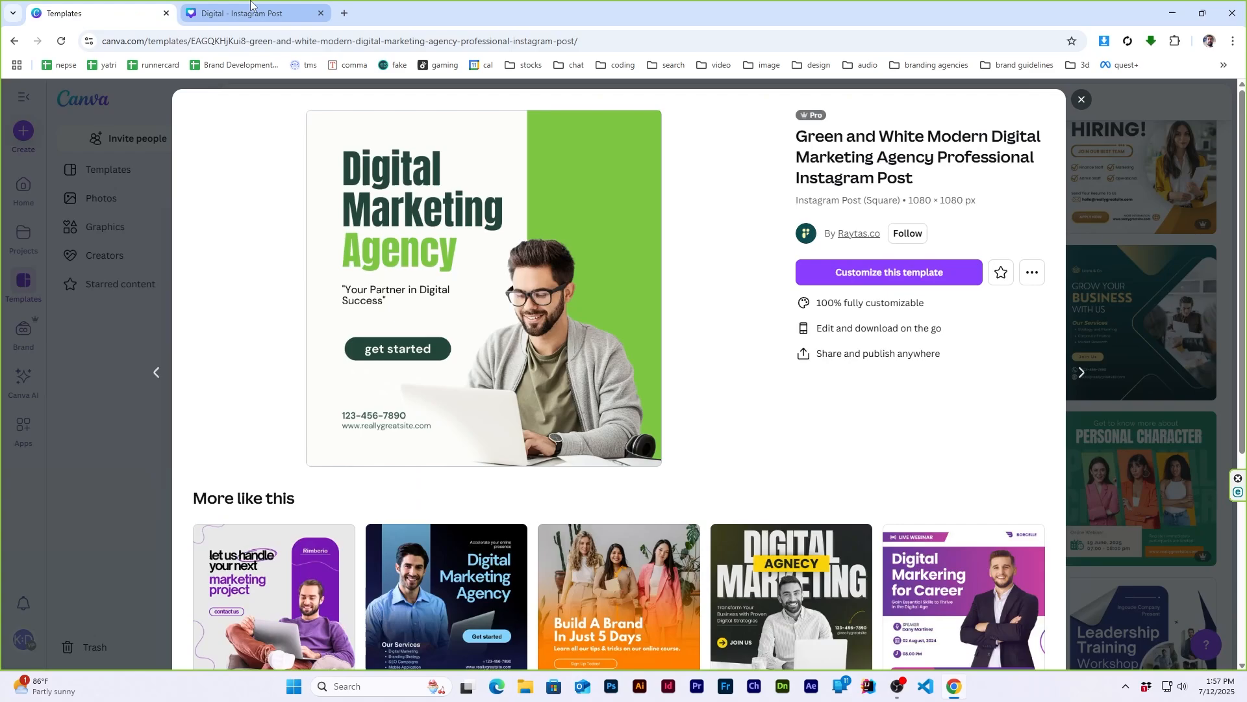
left_click(250, 5)
mouse_move(22, 246)
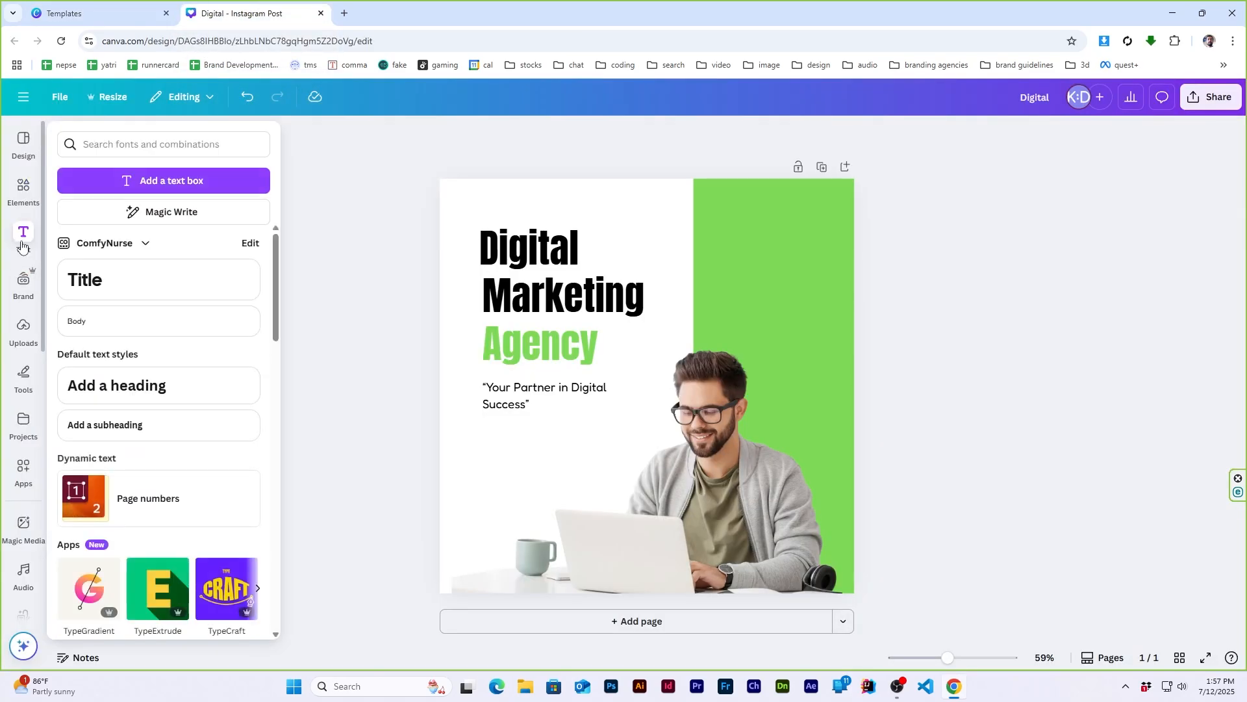
mouse_move(23, 195)
left_click(69, 178)
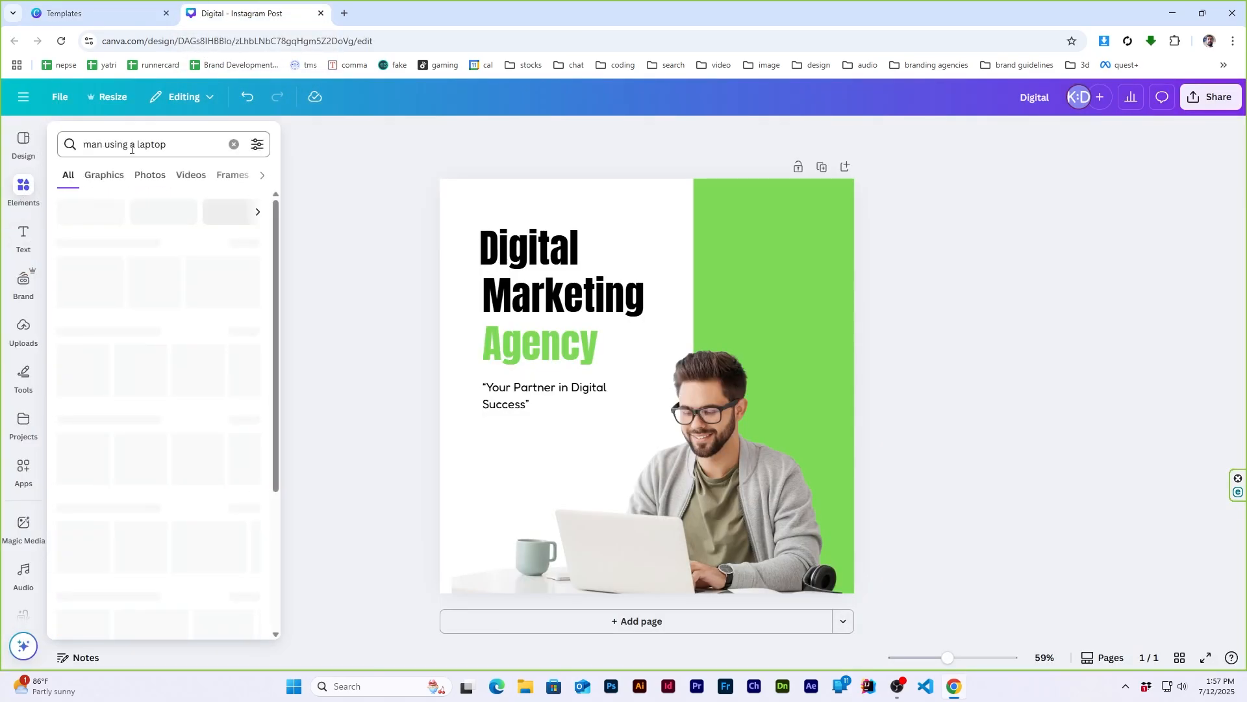
left_click(236, 144)
left_click(111, 337)
left_click(1150, 375)
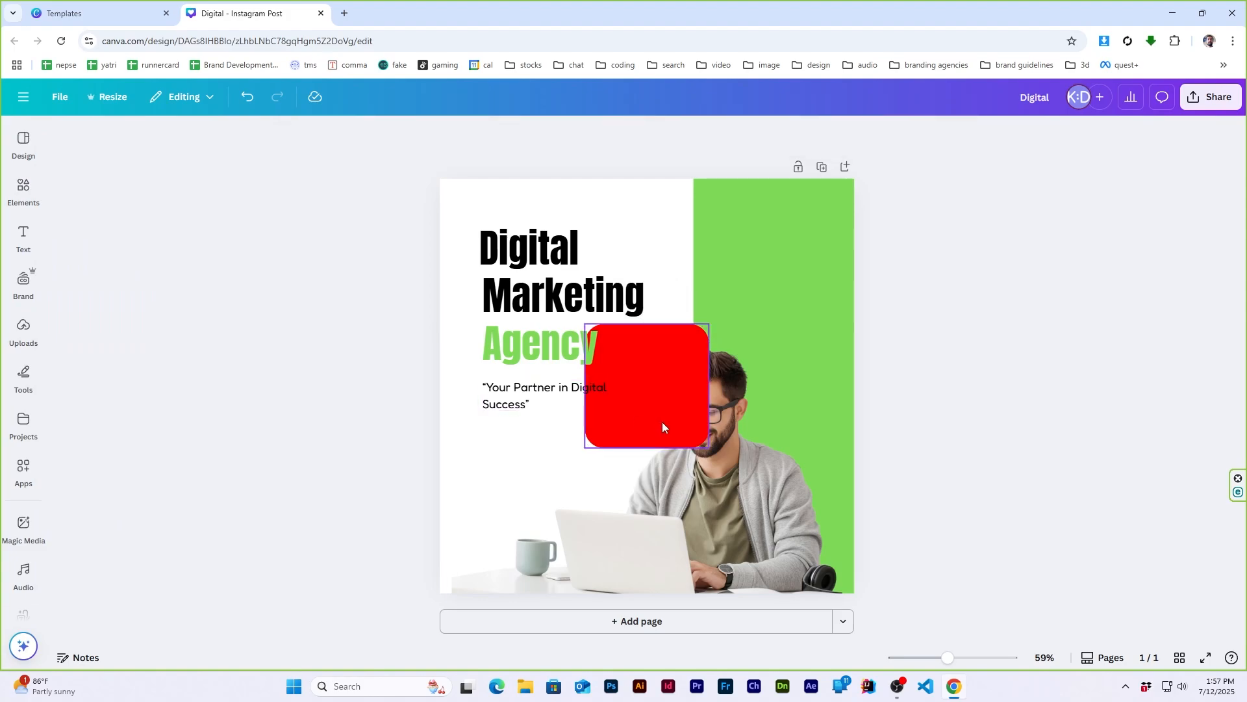
- Flatten the red rounded square into a wide pill, place it below the tagline and compare it with the reference template
left_click_drag(663, 427, 559, 487)
left_click_drag(543, 384, 535, 444)
left_click(977, 348)
key("ctrl+shift+Tab")
key("ctrl+Tab")
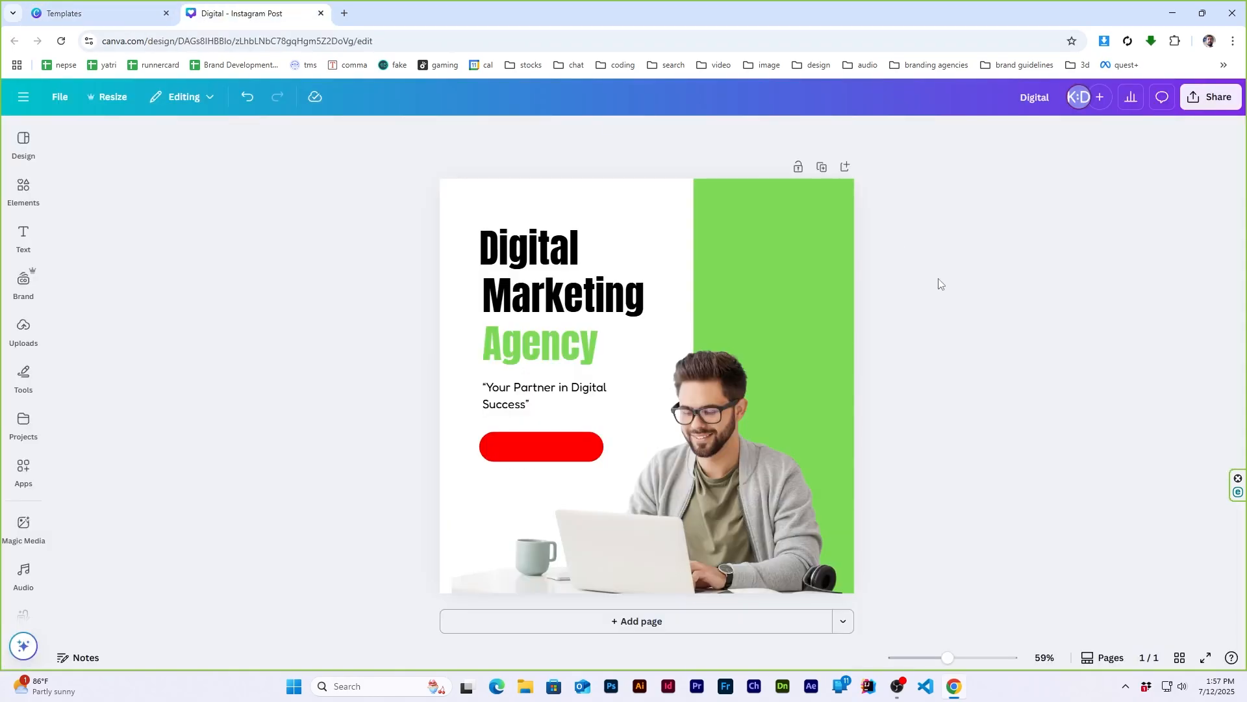
- Recolor the "Digital" and "Marketing" title lines a custom very dark green, about #0C1E05, to match the reference template
left_click(97, 13)
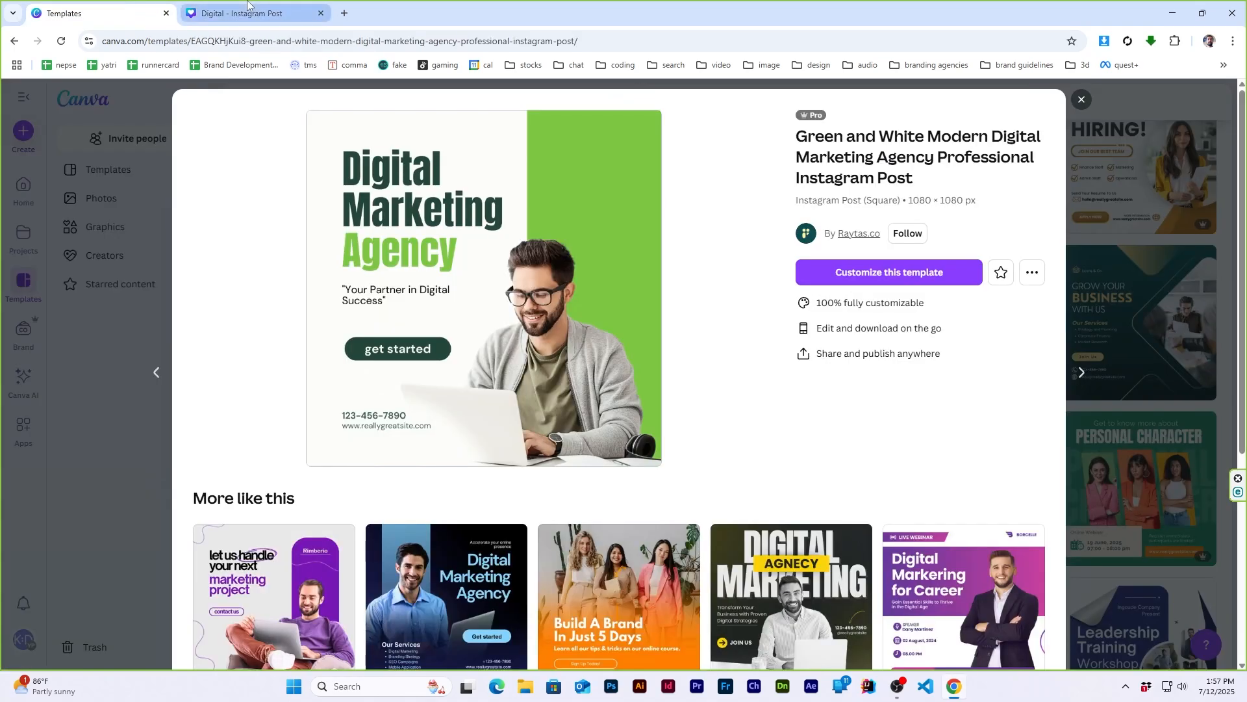
left_click(247, 8)
left_click(529, 254)
left_click(530, 297, "shift")
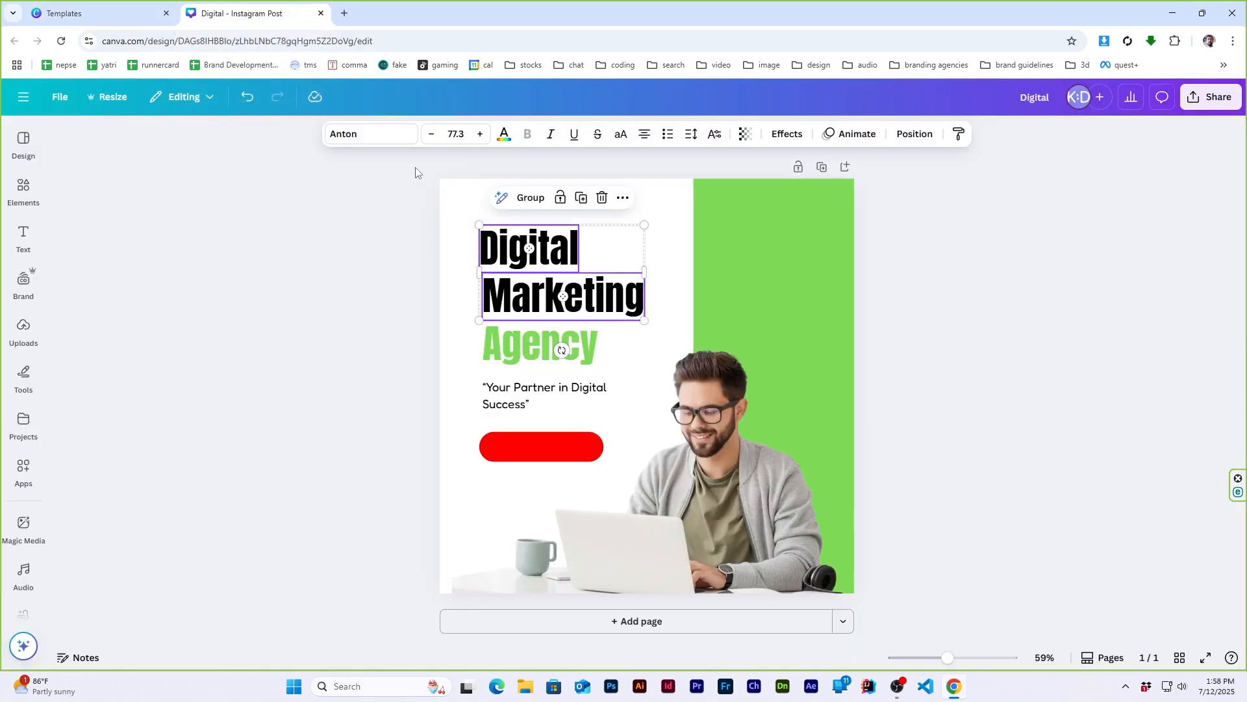
left_click(506, 133)
left_click(132, 235)
left_click(70, 235)
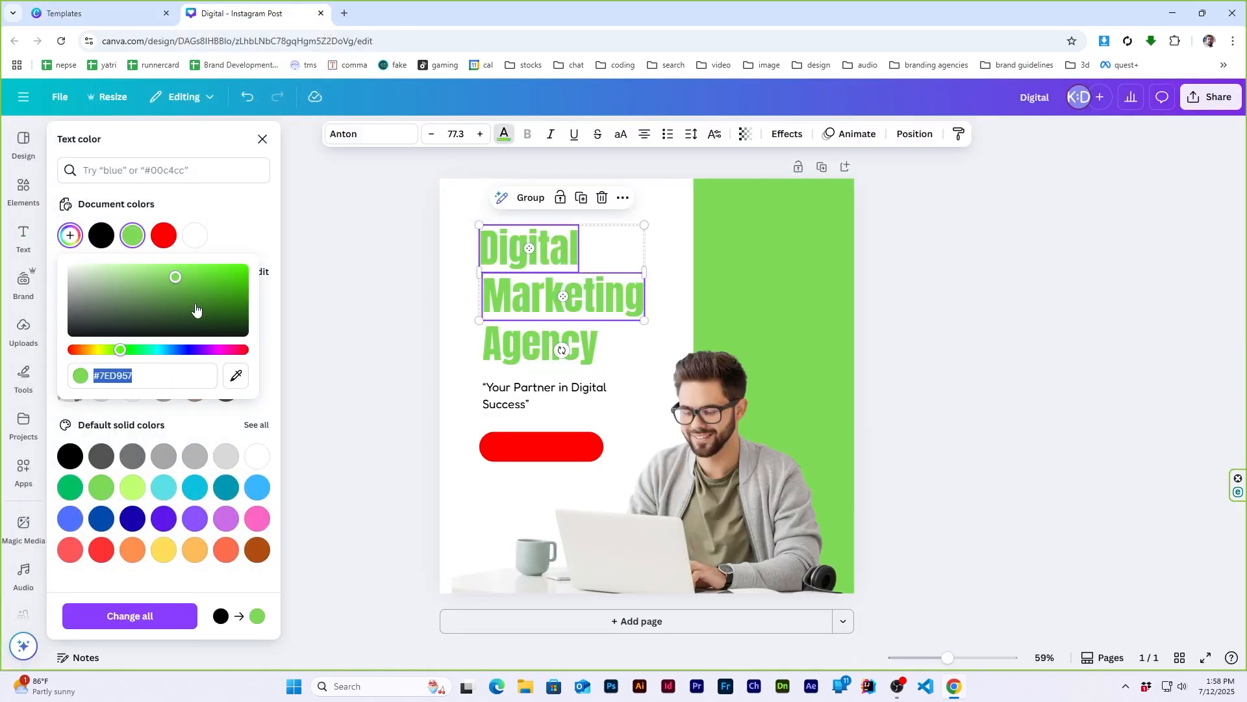
left_click_drag(195, 309, 230, 324)
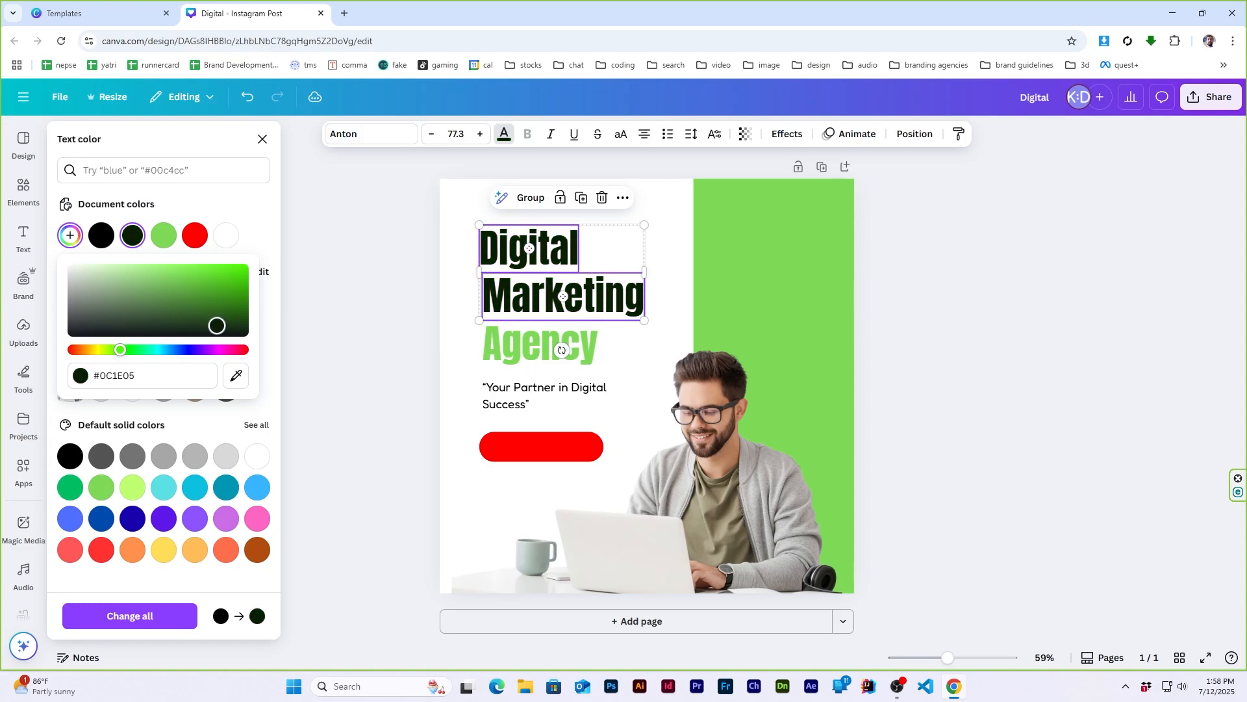
- Copy the dark green color code #112708 from "Marketing" and recolor the red pill with it
left_click(1143, 365)
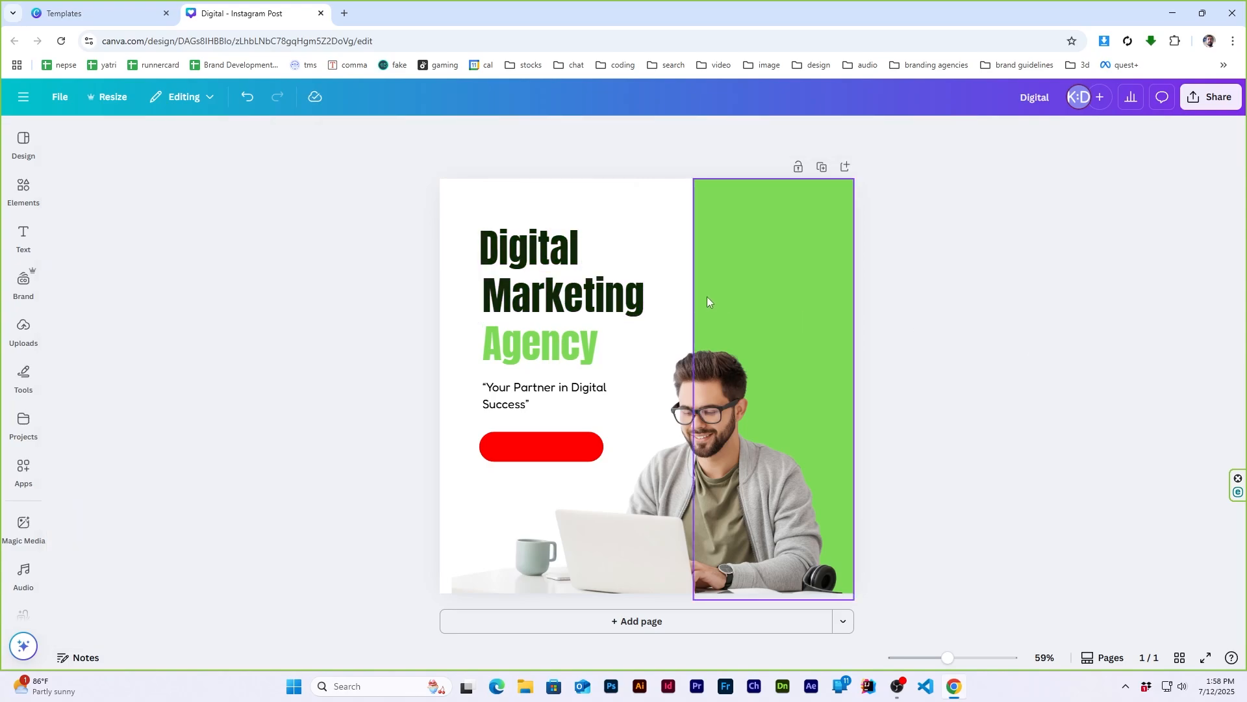
left_click(563, 291)
left_click(504, 134)
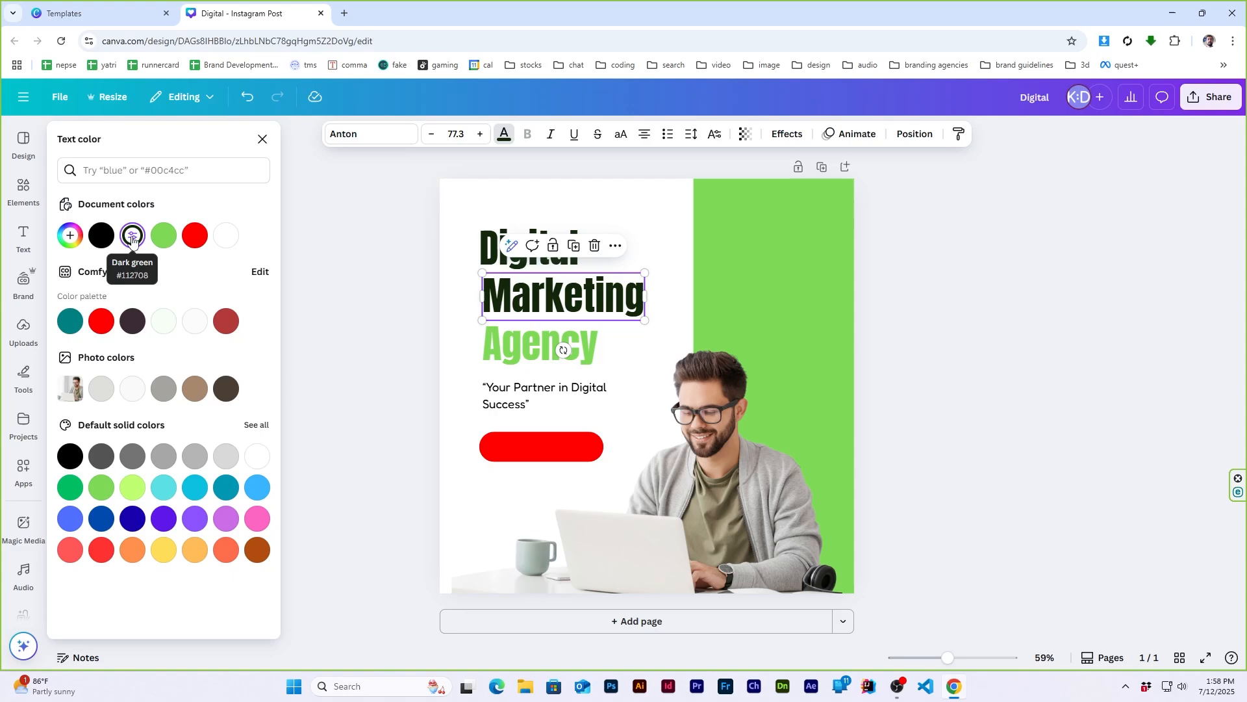
left_click(69, 235)
key("ctrl+c")
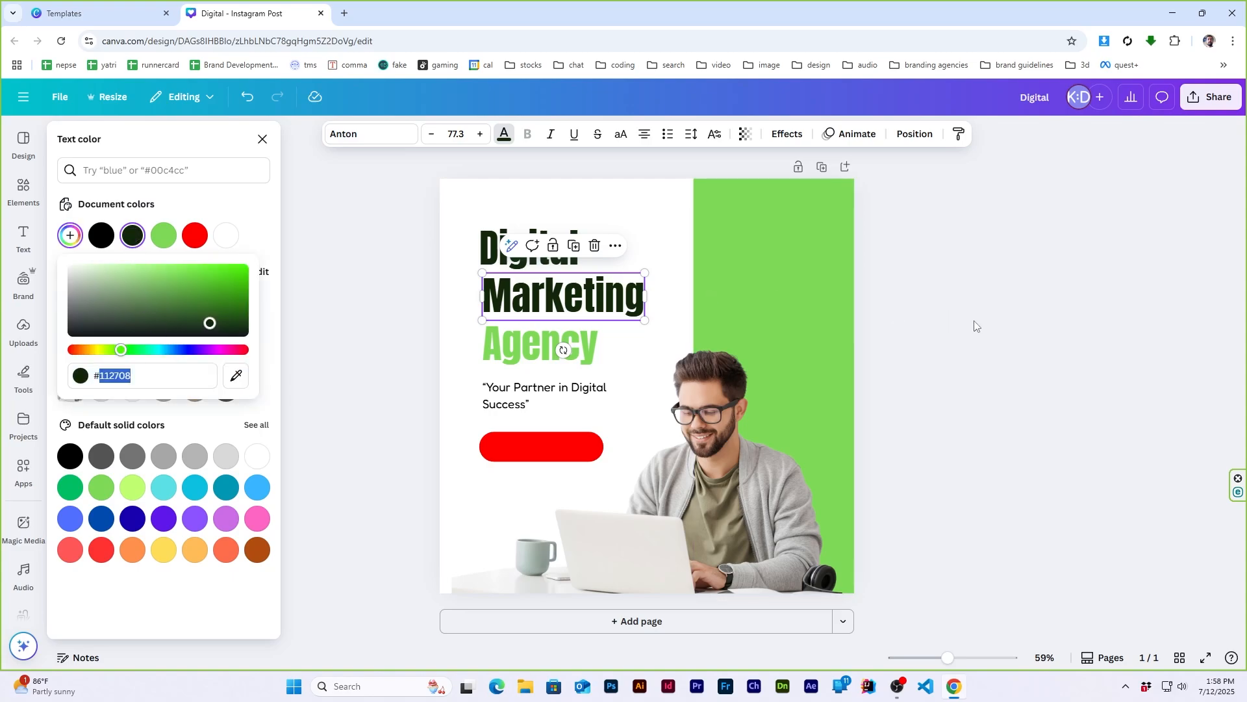
key("Escape")
left_click(551, 448)
left_click(349, 134)
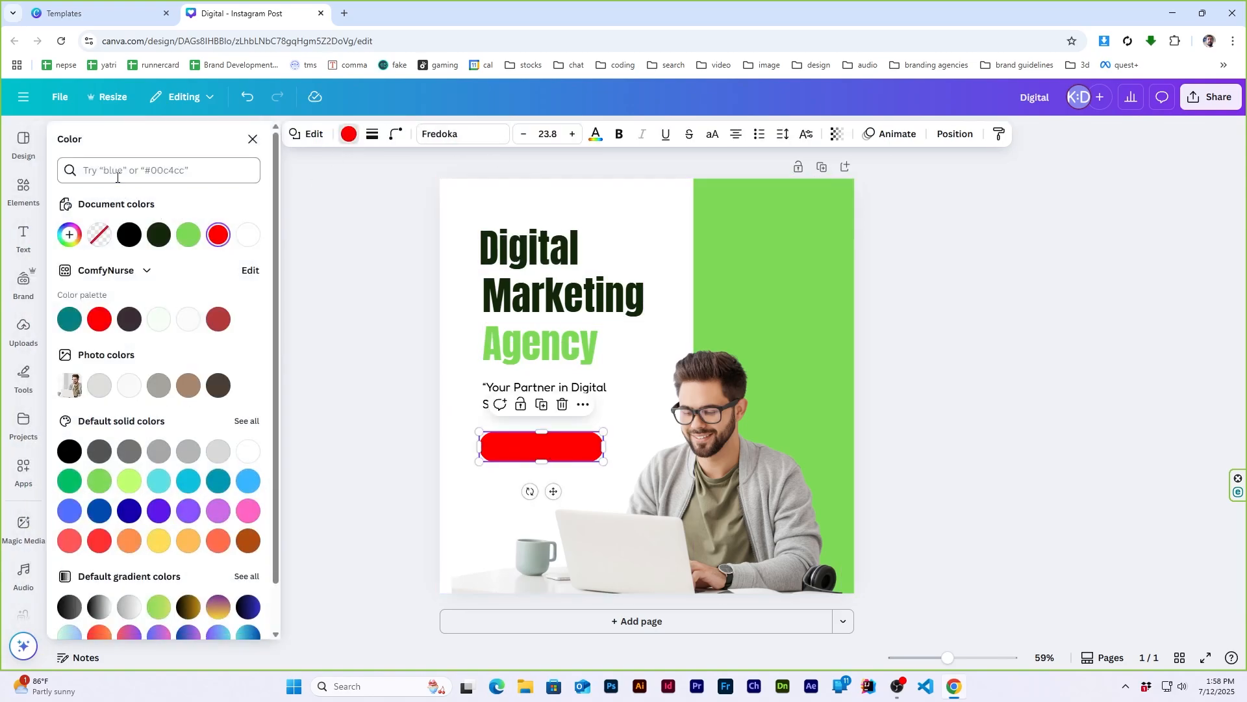
key("ctrl+v")
left_click(69, 226)
left_click(270, 368)
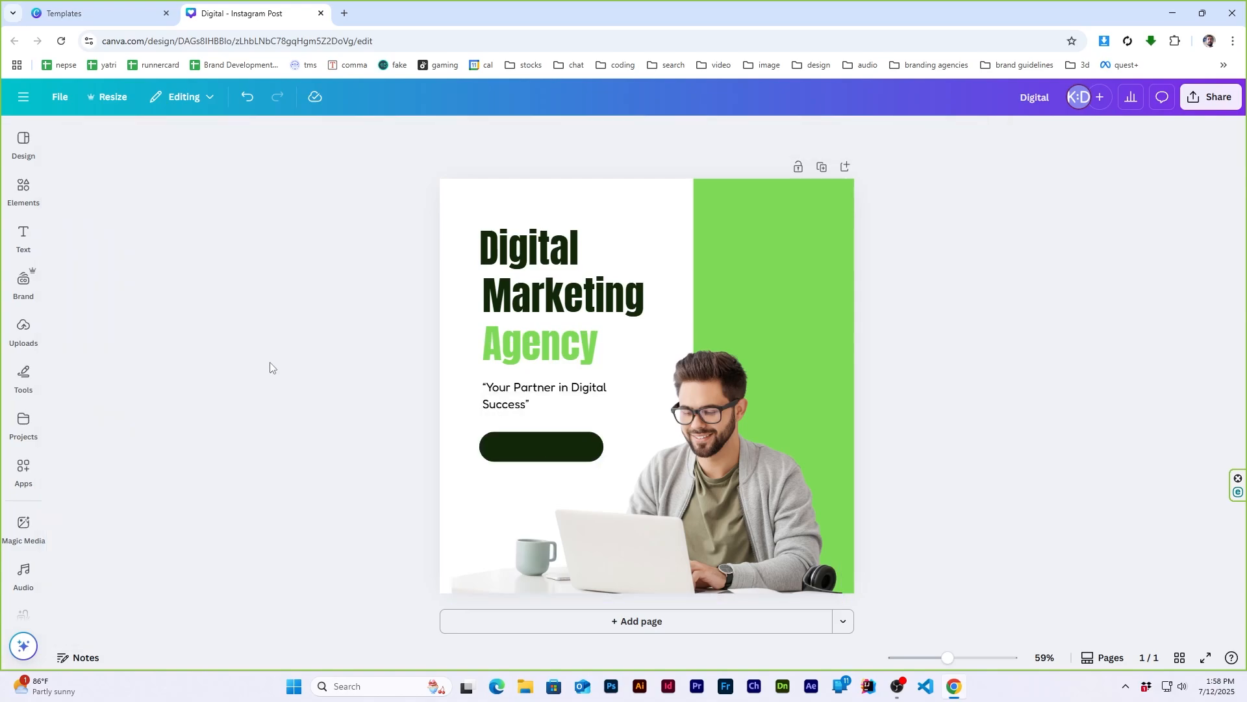
- Add a body text reading "get started" and color it white
left_click(104, 13)
mouse_move(25, 238)
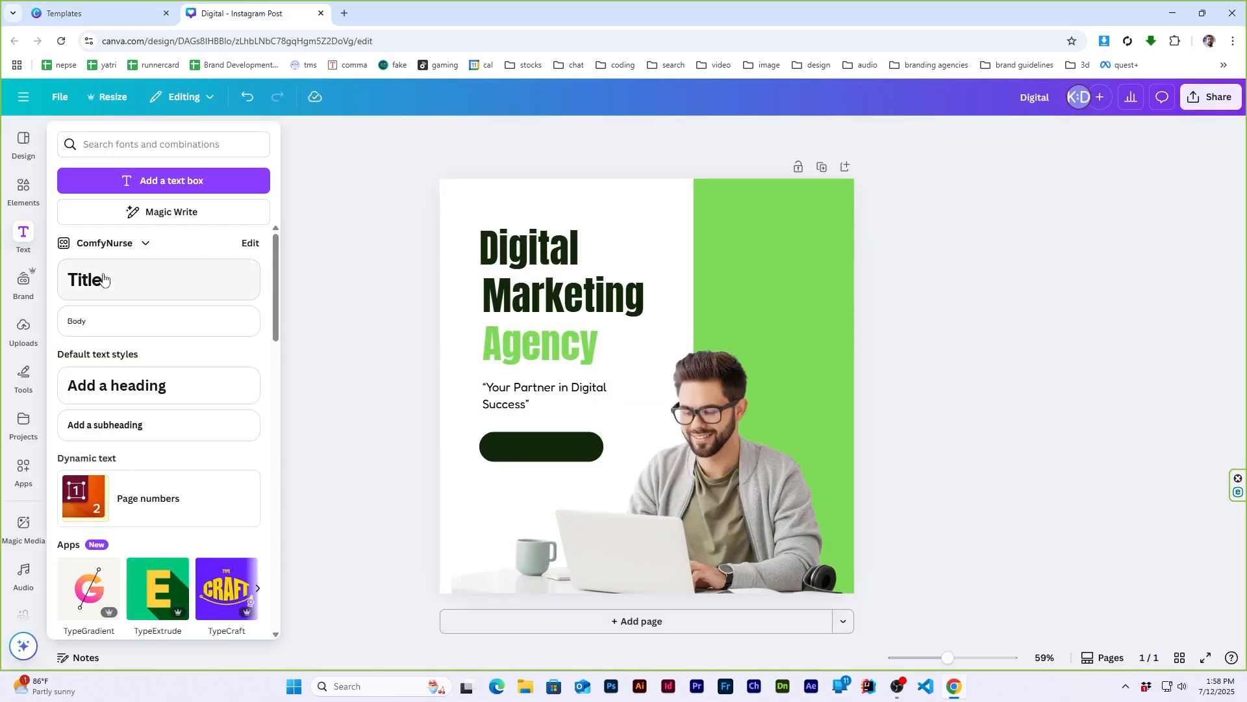
left_click(117, 322)
type("get starte")
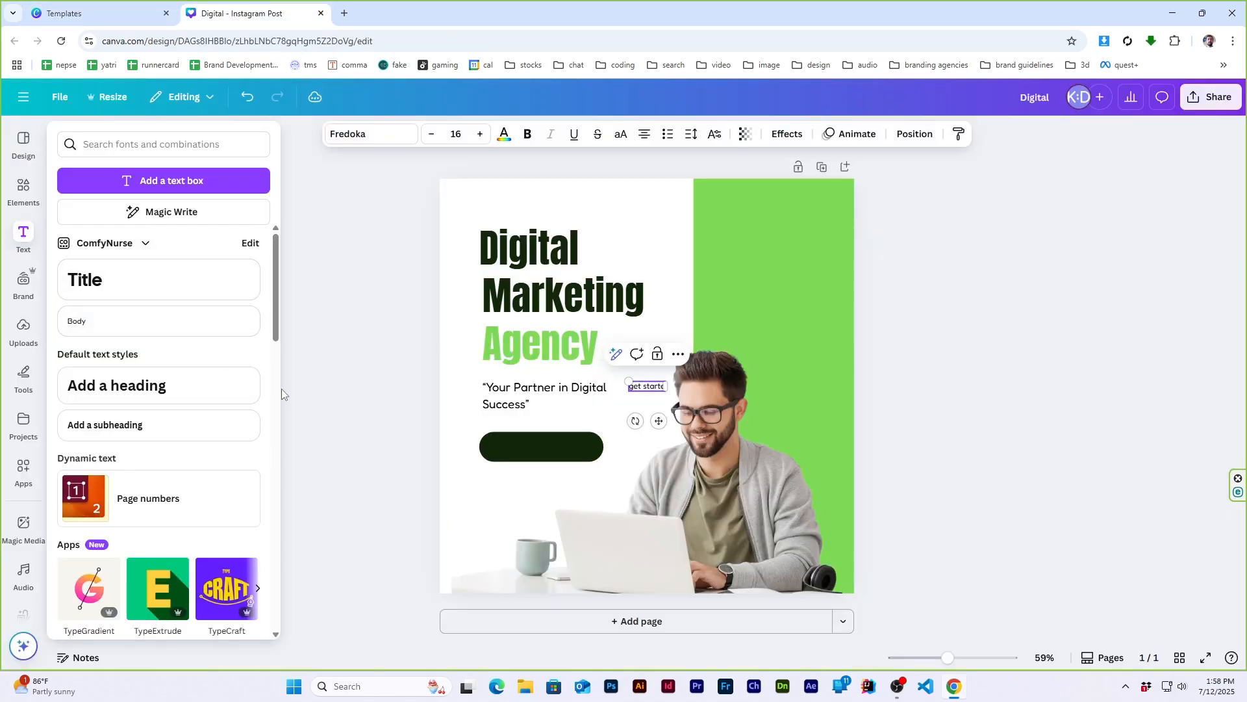
type("d")
key("ctrl+a")
left_click(505, 134)
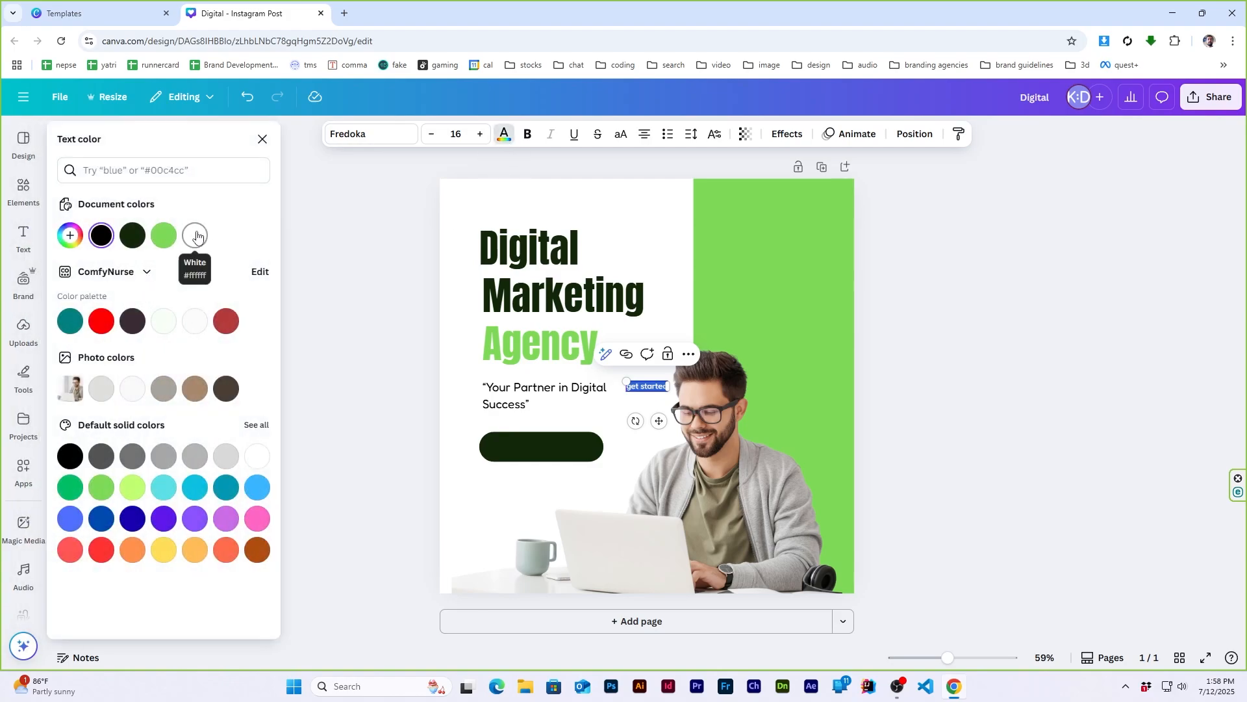
left_click(198, 239)
left_click(971, 375)
- Enlarge the white "get started" text and center it on the dark green pill to match the reference template
left_click_drag(645, 389, 580, 439)
left_click(97, 13)
left_click(253, 13)
left_click(1064, 407)
left_click(552, 448)
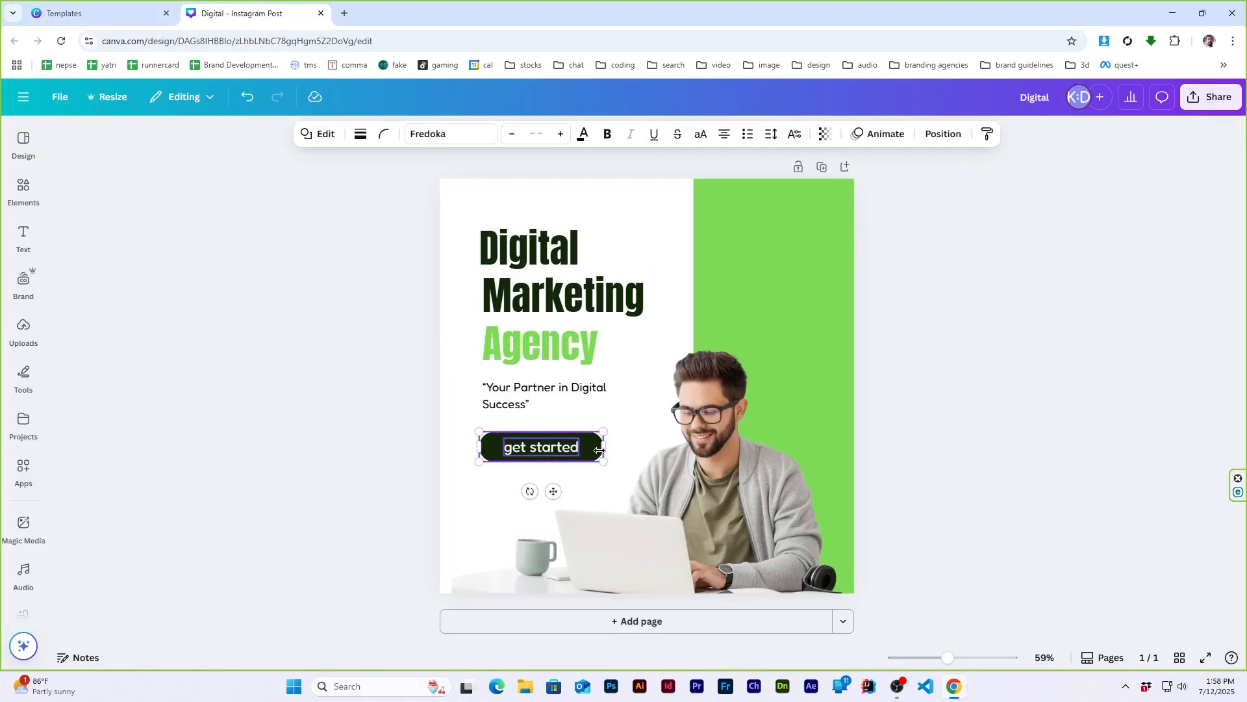
left_click(943, 133)
left_click(267, 137)
left_click(963, 322)
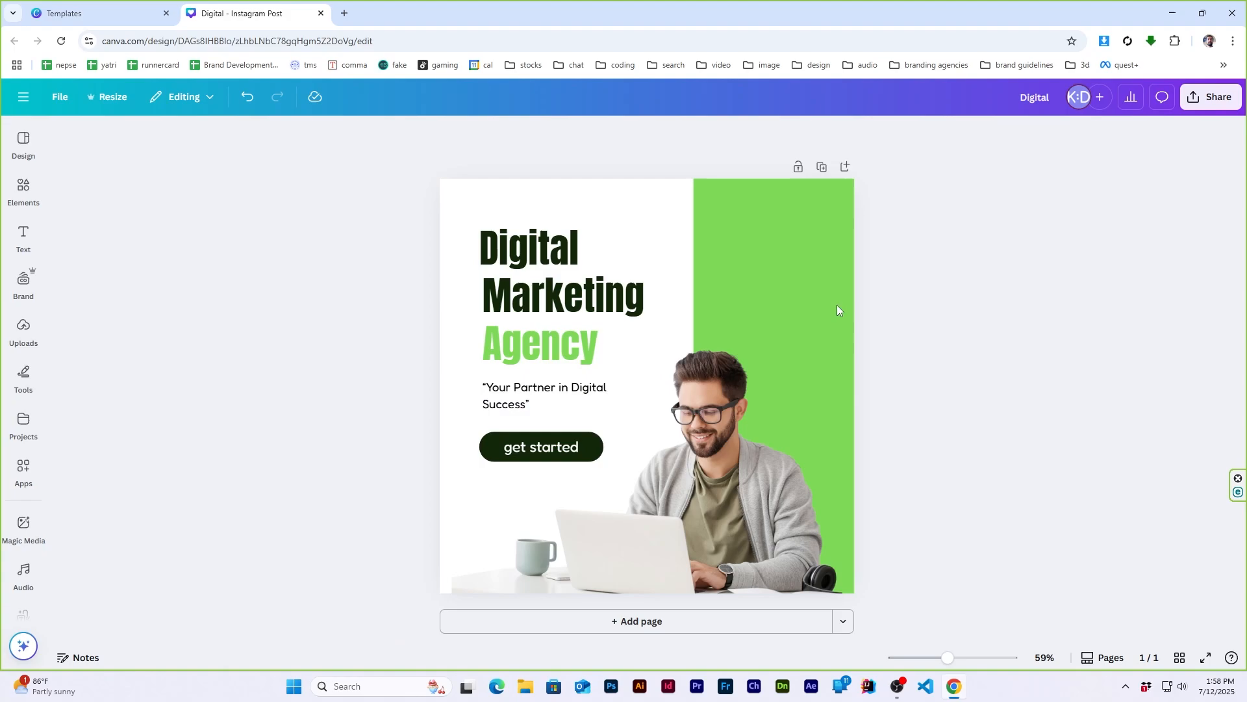
- Check the reference template's contact details, insert a new body text, enlarge it and place it below the "get started" button
left_click(87, 11)
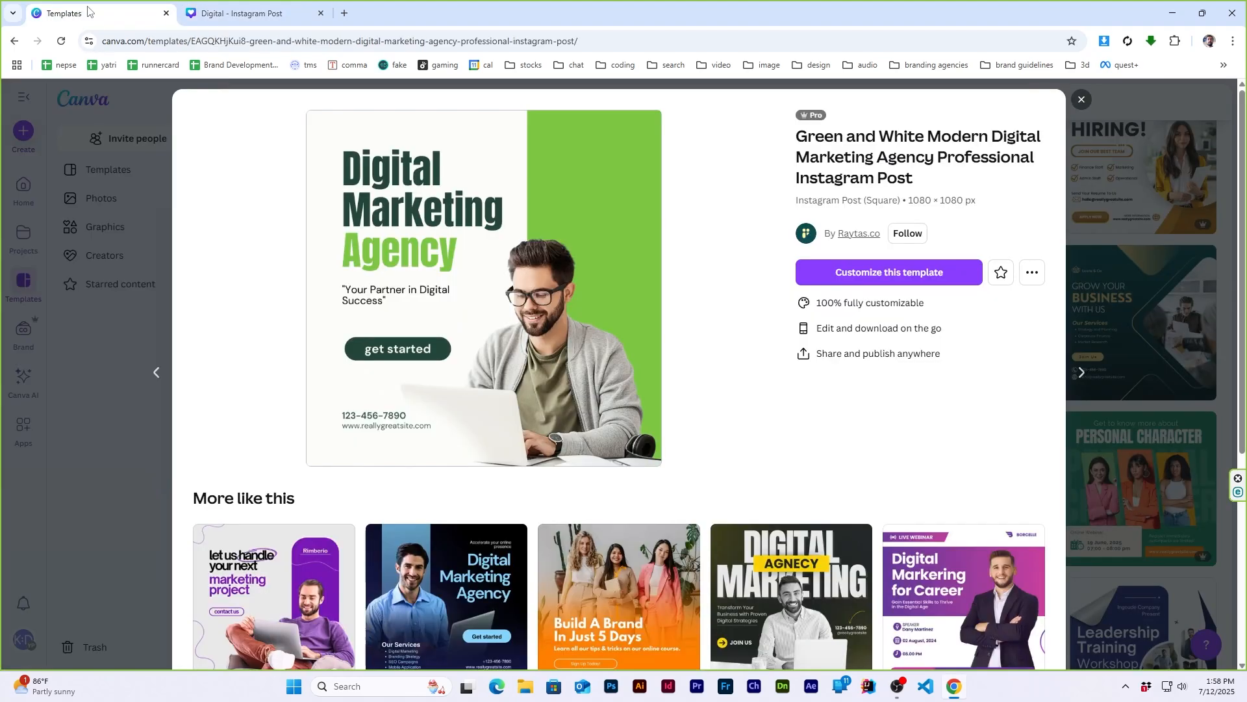
left_click(244, 13)
left_click(23, 239)
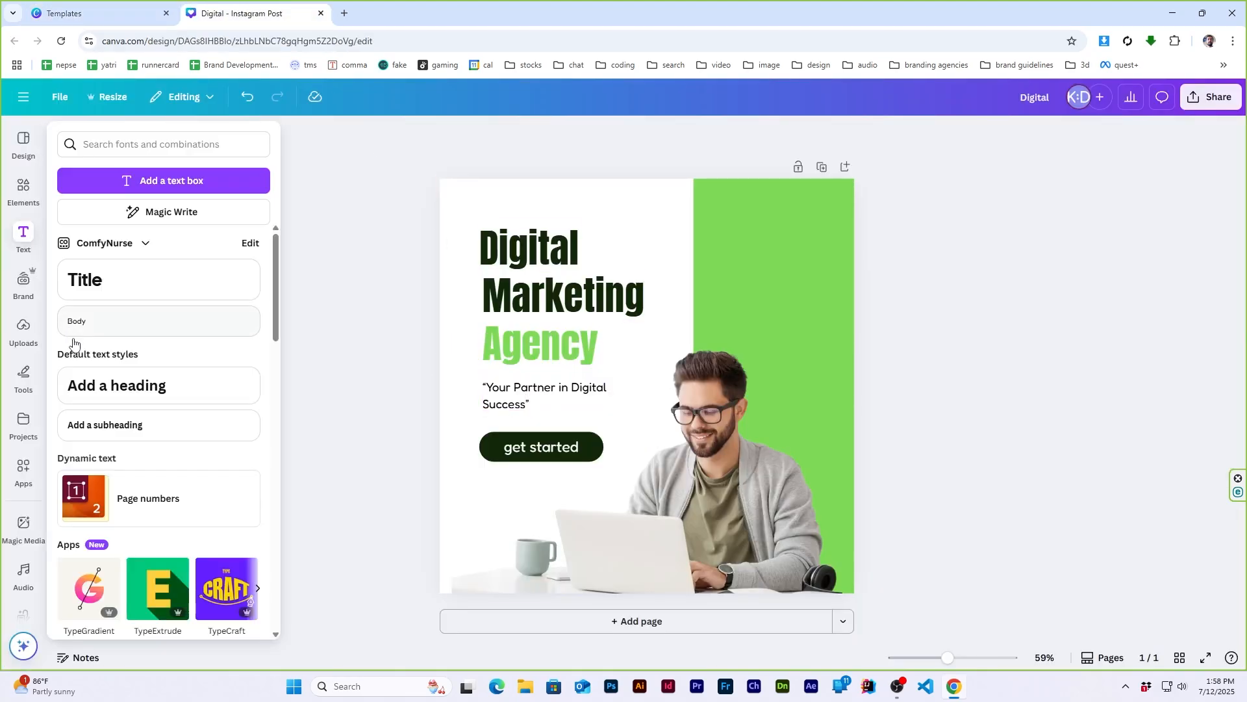
left_click(123, 333)
left_click_drag(646, 385, 422, 462)
left_click_drag(465, 489, 521, 501)
- Set the tagline's font size to 24
left_click(519, 388)
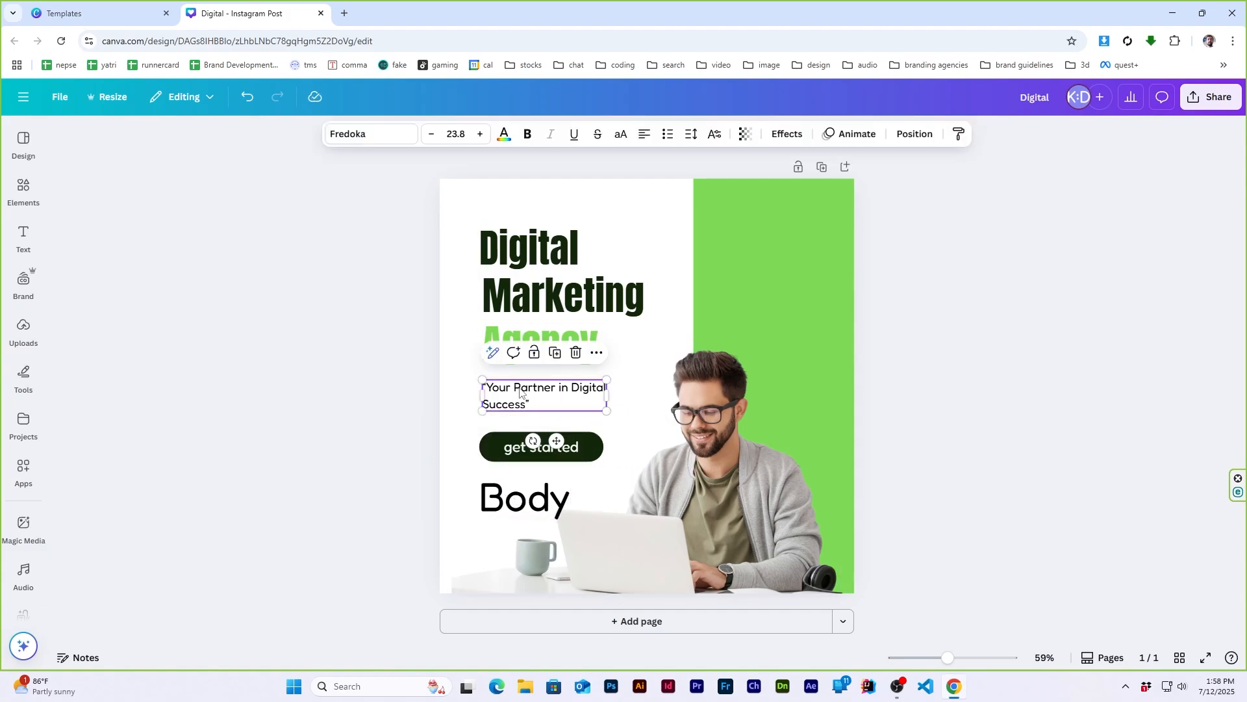
left_click(459, 134)
key("Return")
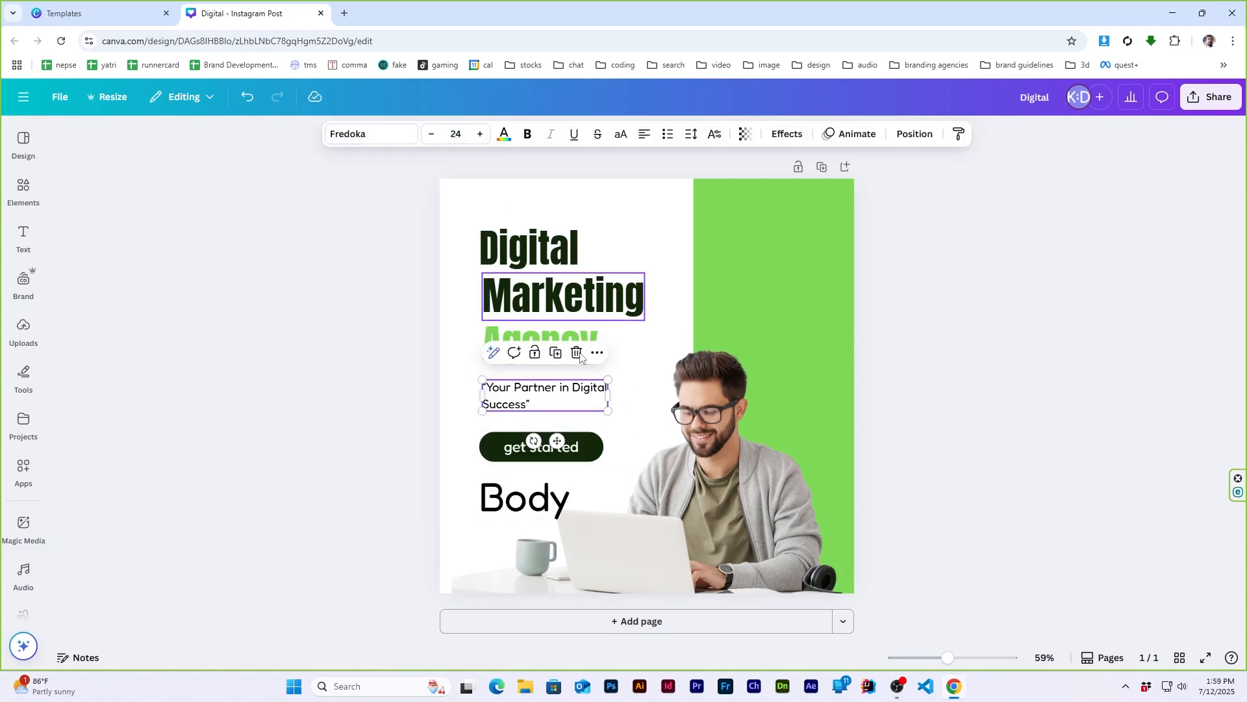
- Set the body text below the button to size 24 and replace its wording with the reference template's phone number
left_click(524, 499)
left_click(456, 134)
type("24")
key("Return")
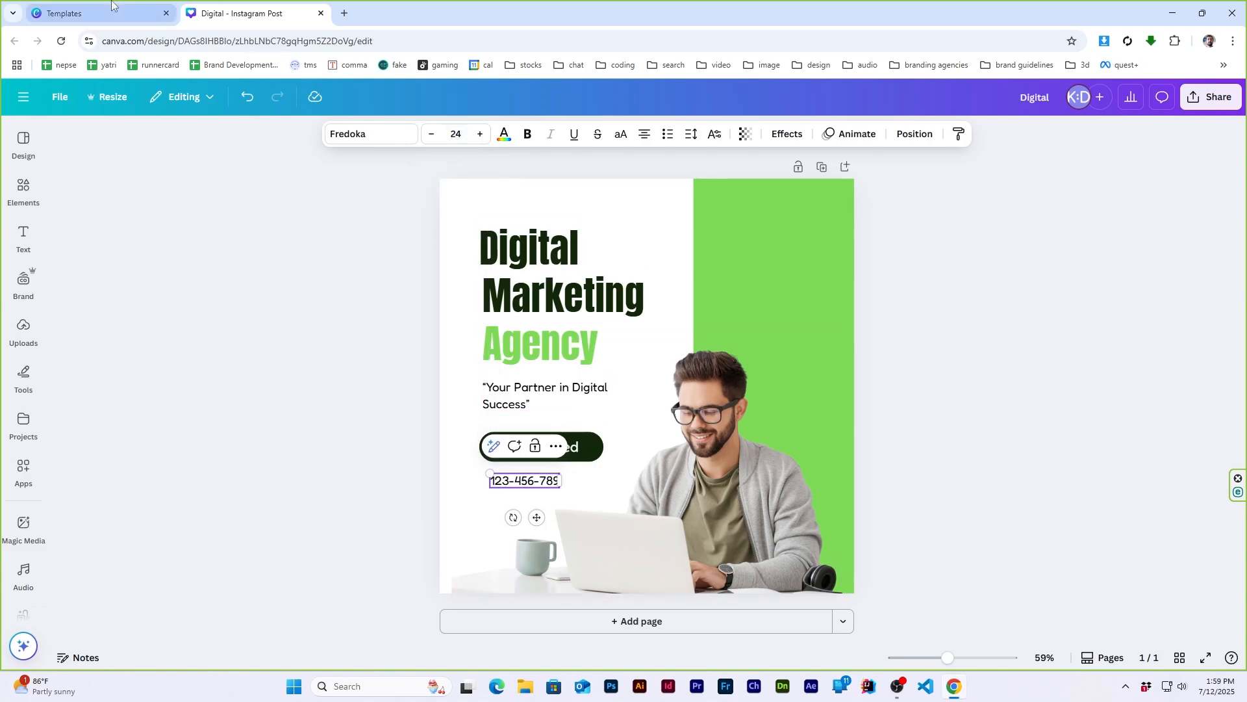
left_click(97, 13)
left_click(229, 7)
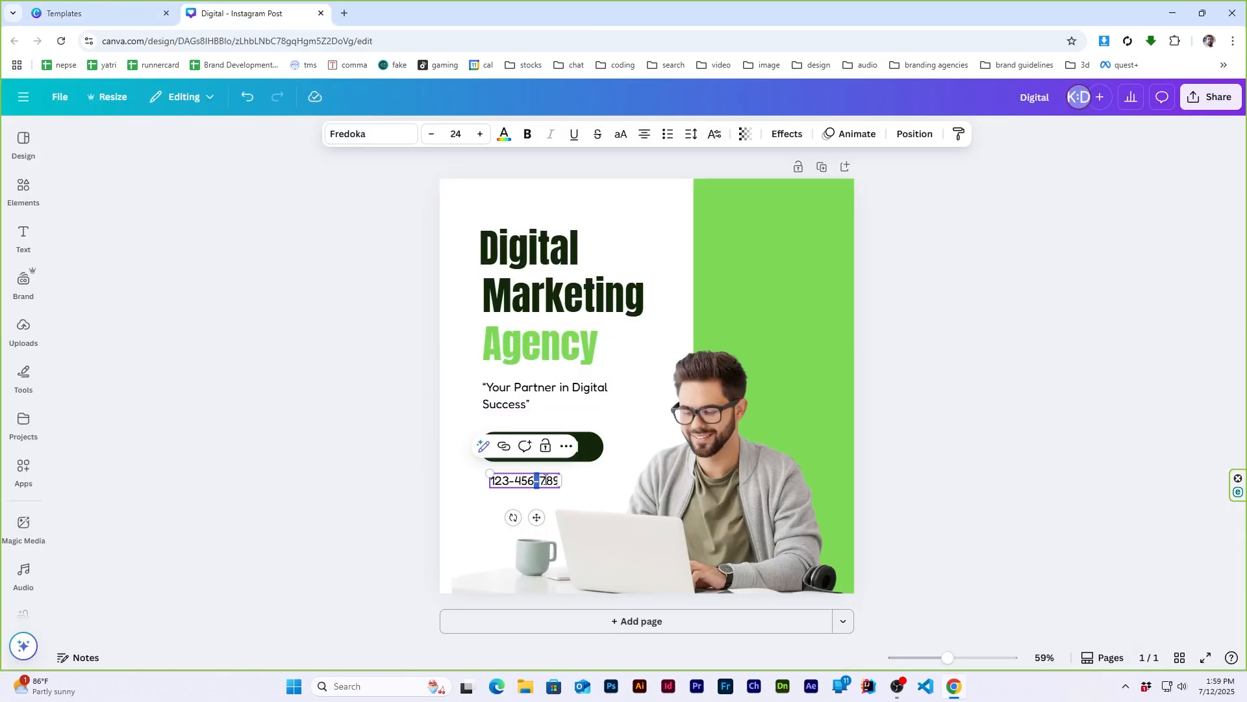
type("0")
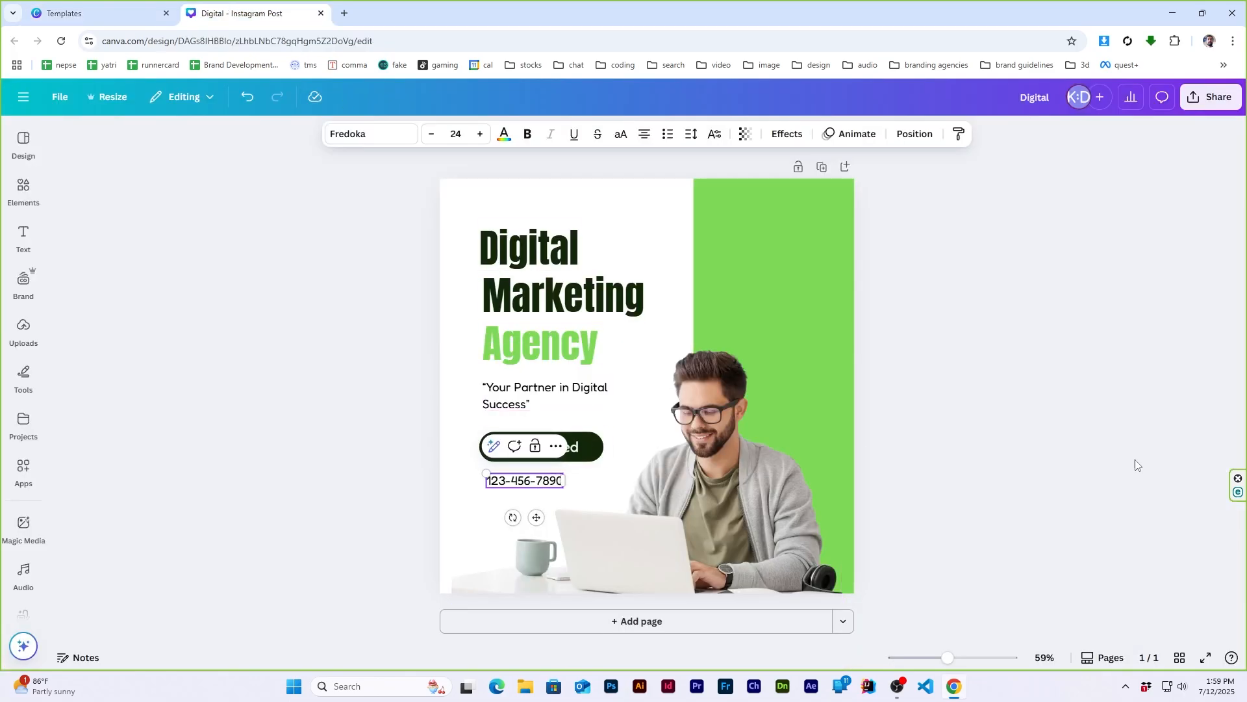
left_click(1134, 460)
left_click(102, 5)
left_click(247, 6)
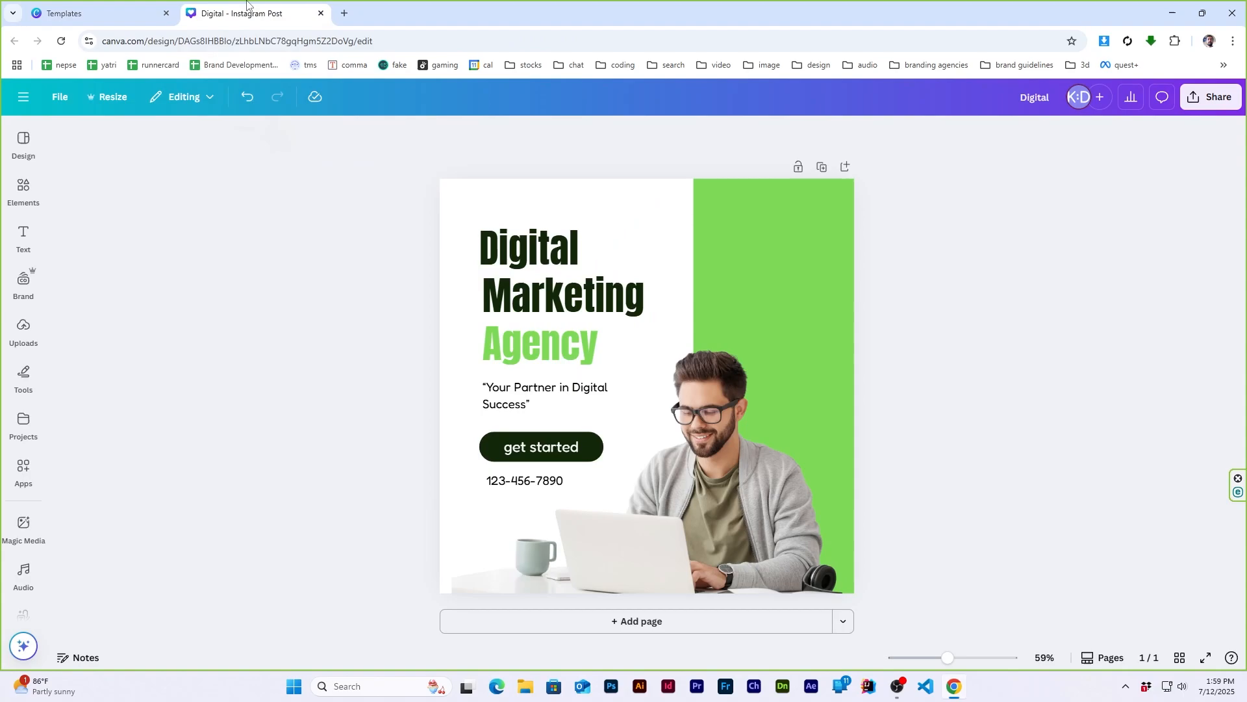
left_click(134, 3)
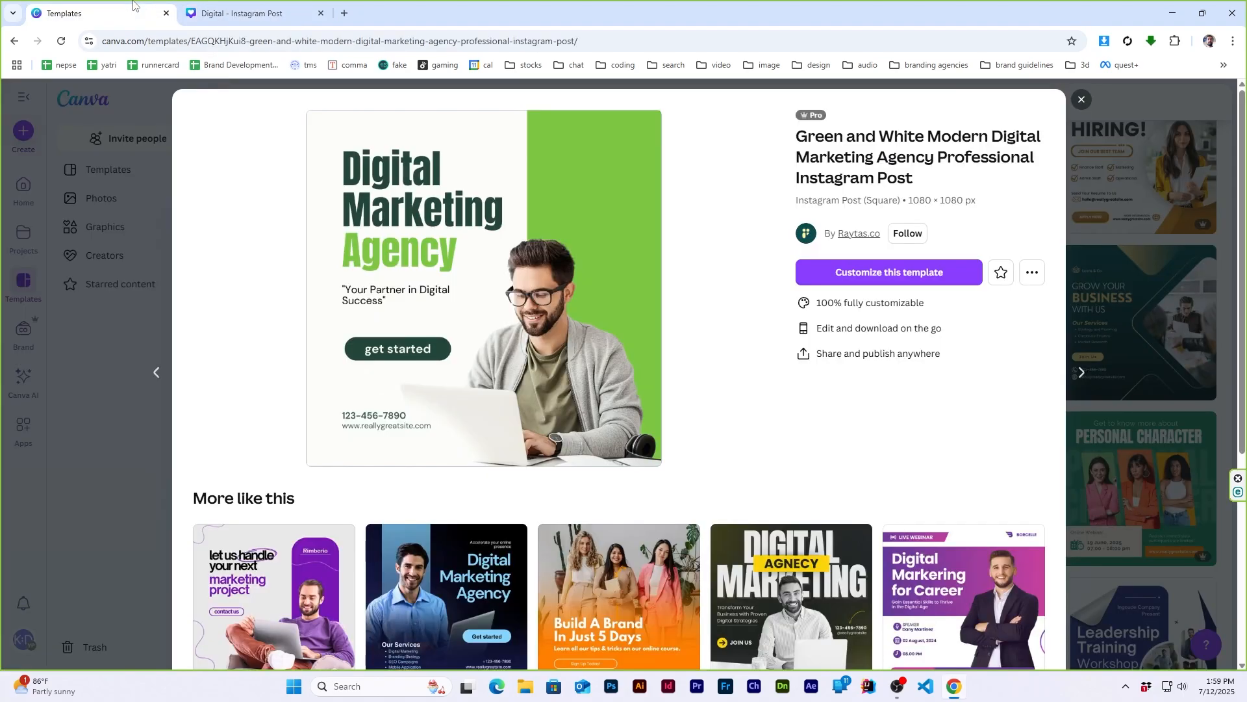
left_click(306, 9)
left_click_drag(536, 489, 534, 506)
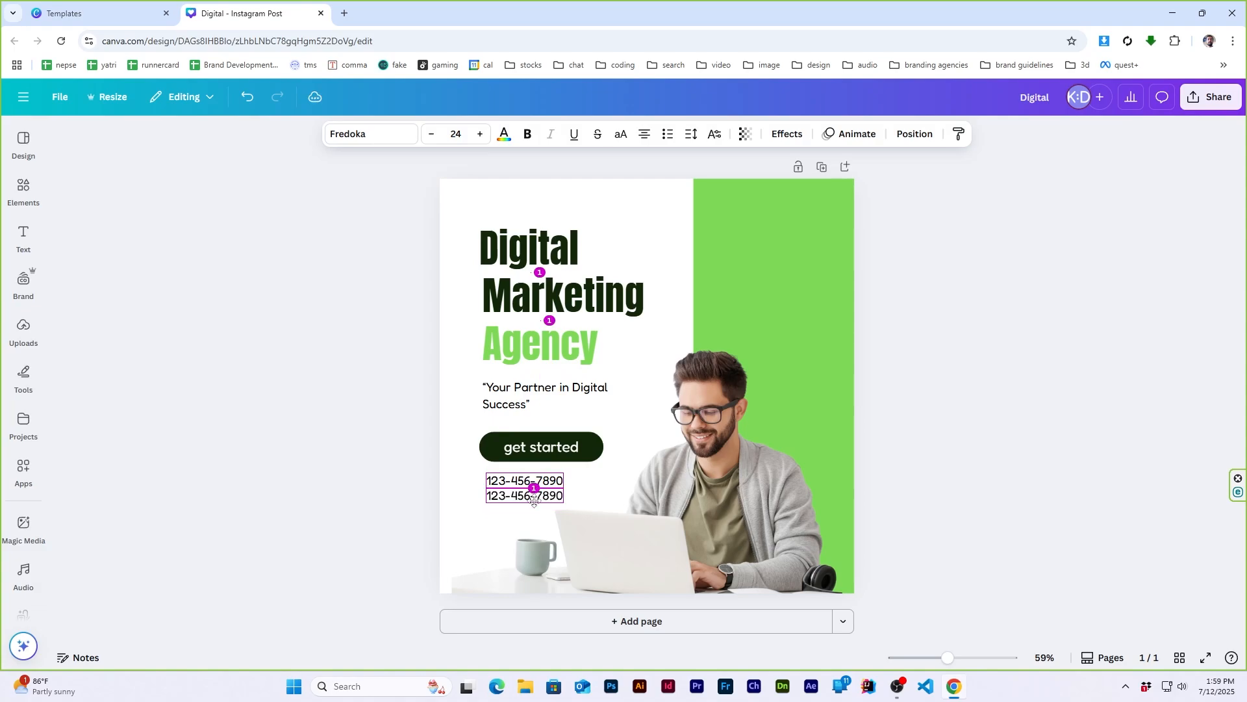
double_click(534, 505)
type("www.reallygreatsite.com")
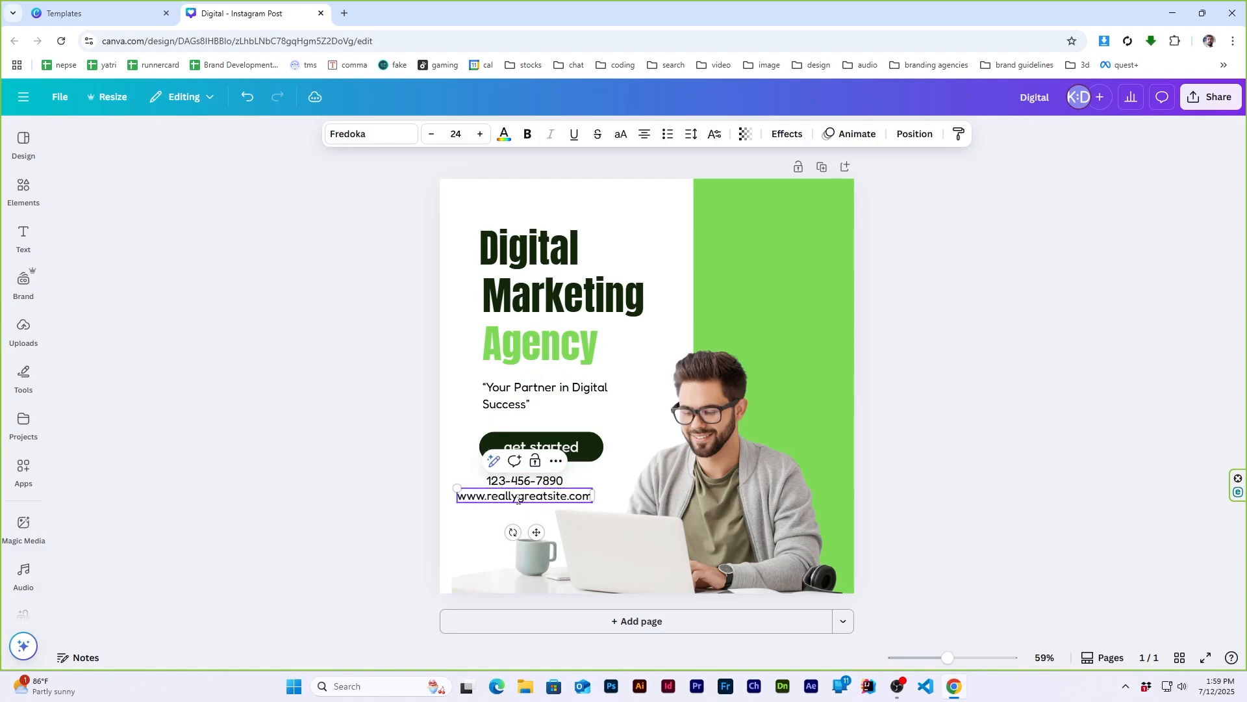
left_click(990, 447)
- Align the phone number and website lines with each other along their left edges
left_click(551, 482)
left_click(521, 498, "shift")
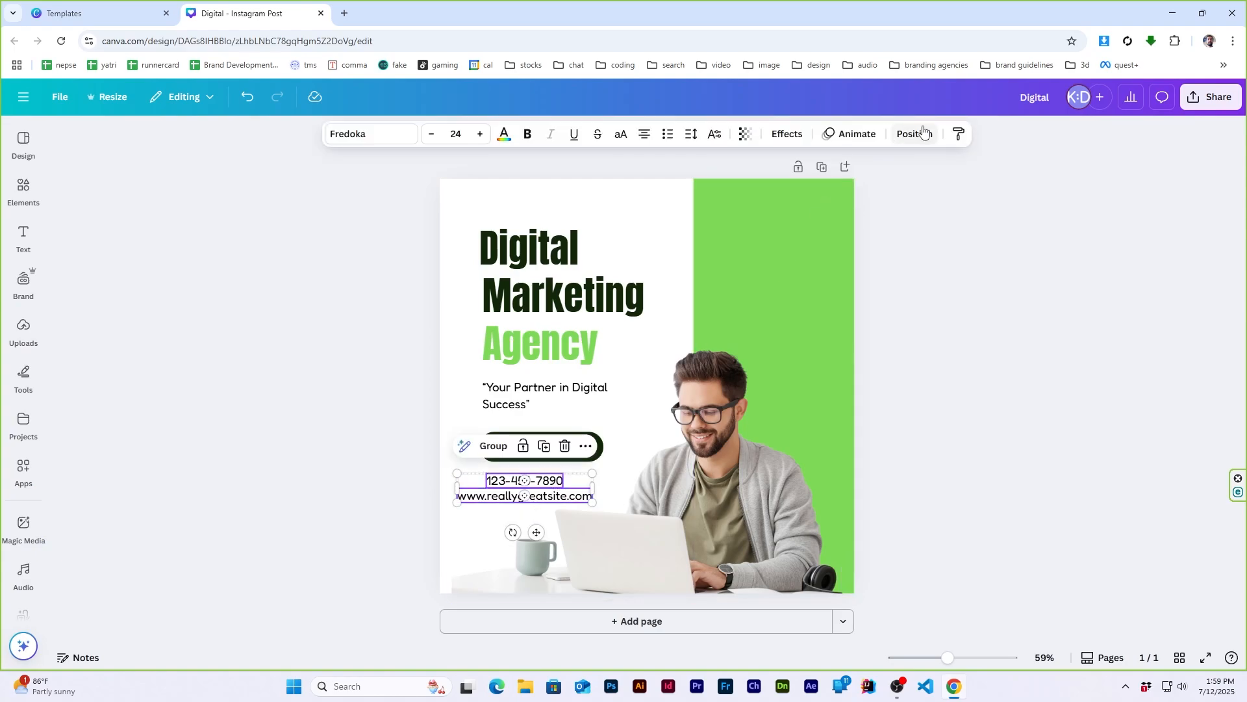
left_click(924, 135)
left_click(220, 300)
left_click(262, 139)
- Move the two contact lines down near the design's lower left corner and shrink them to size 20, following the reference template
left_click_drag(483, 498, 504, 540)
left_click(55, 9)
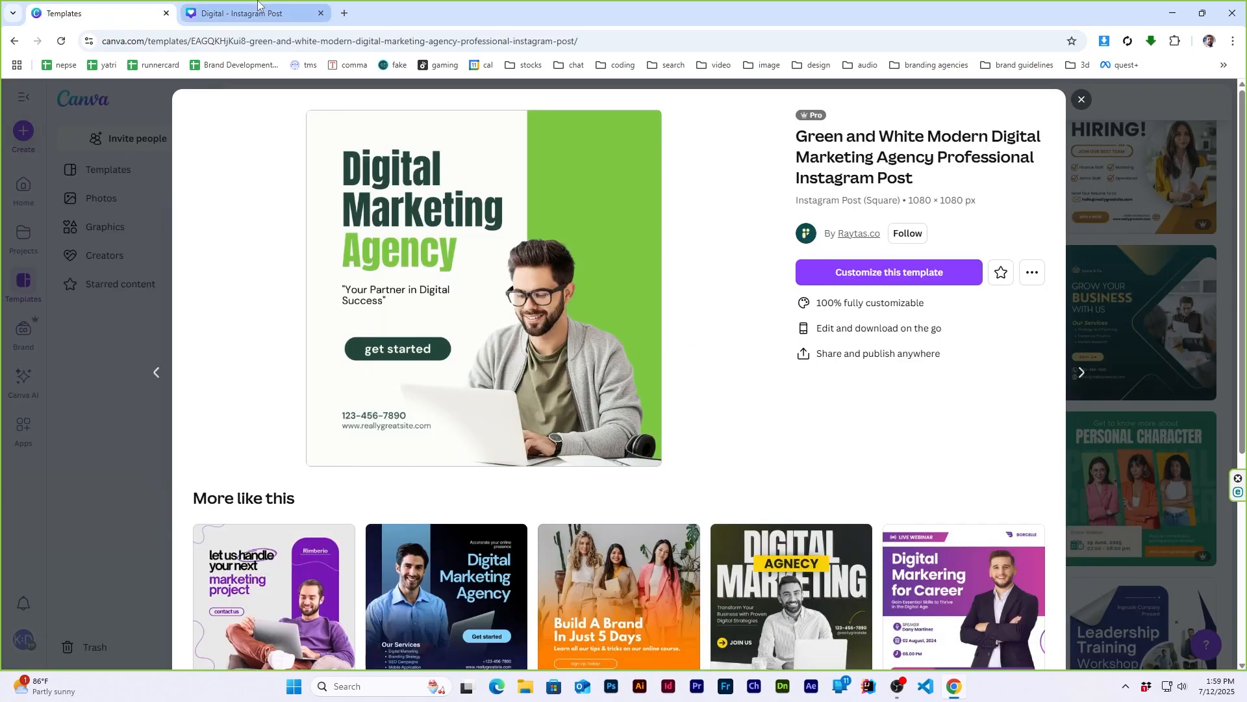
left_click(258, 12)
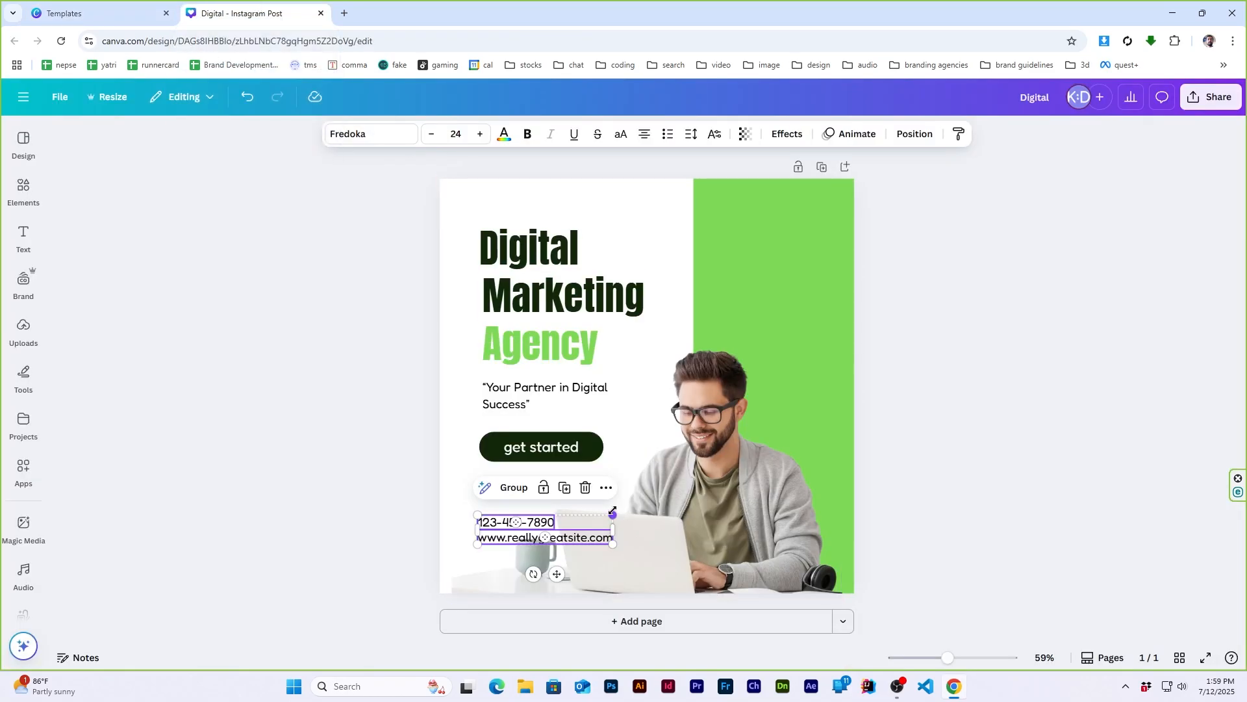
left_click_drag(570, 541, 577, 541)
left_click(111, 9)
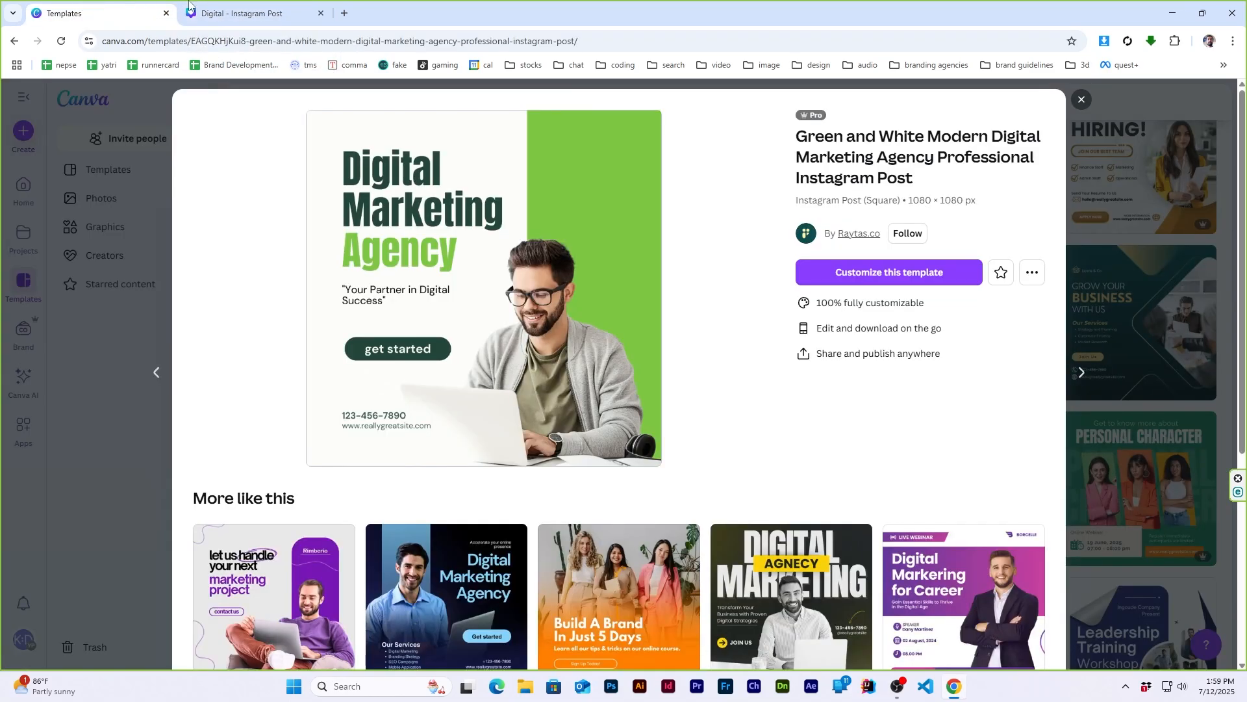
left_click(247, 8)
left_click(994, 455)
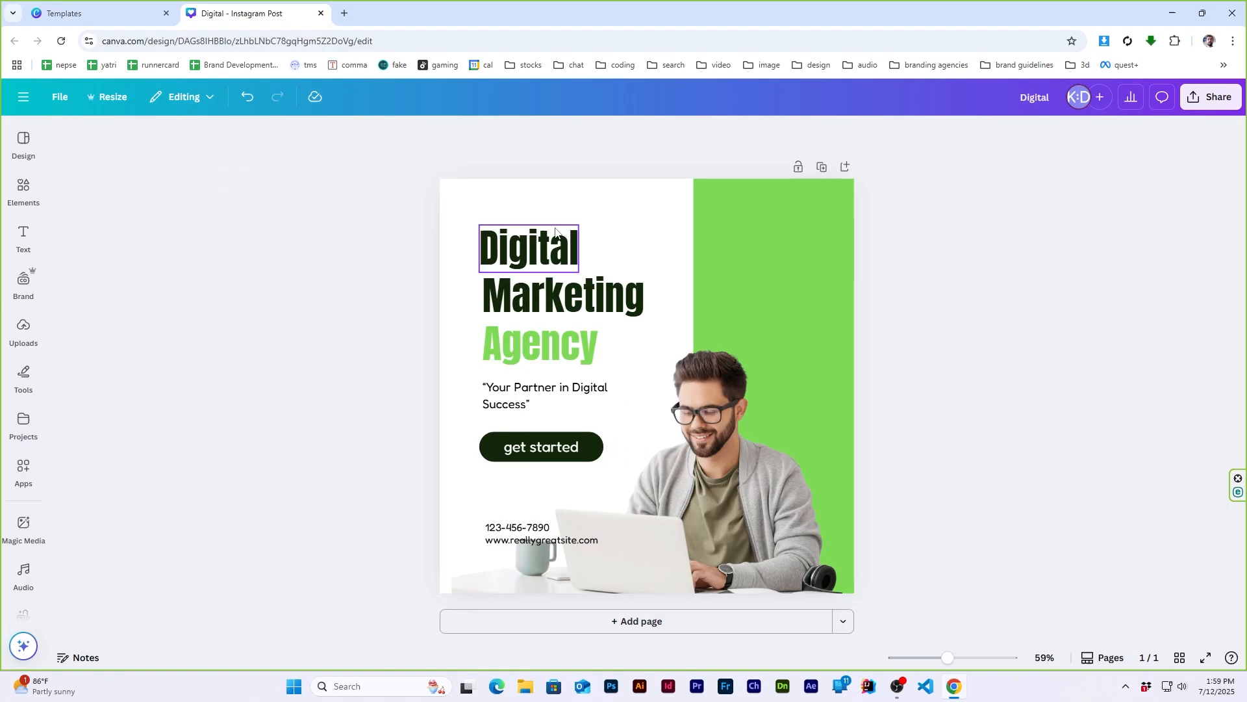
- Search the elements for "white blur" and insert a white blur graphic from the graphics results
left_click(23, 188)
left_click(165, 136)
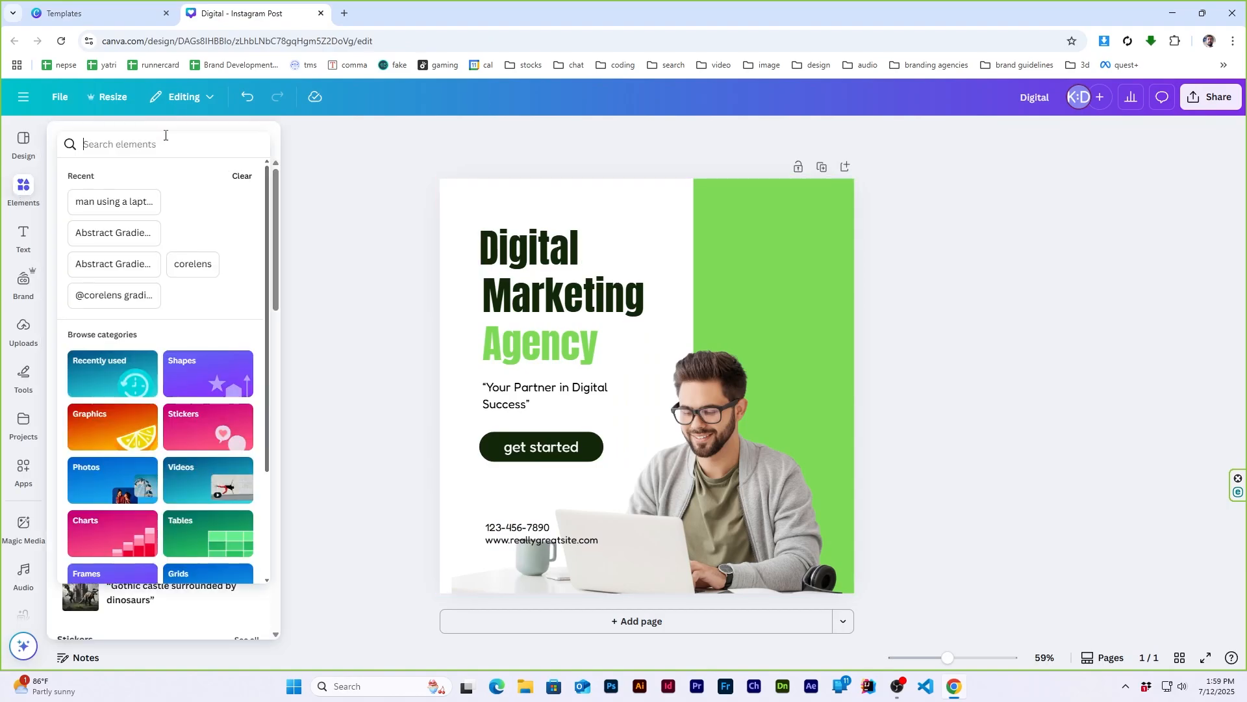
type("white blur")
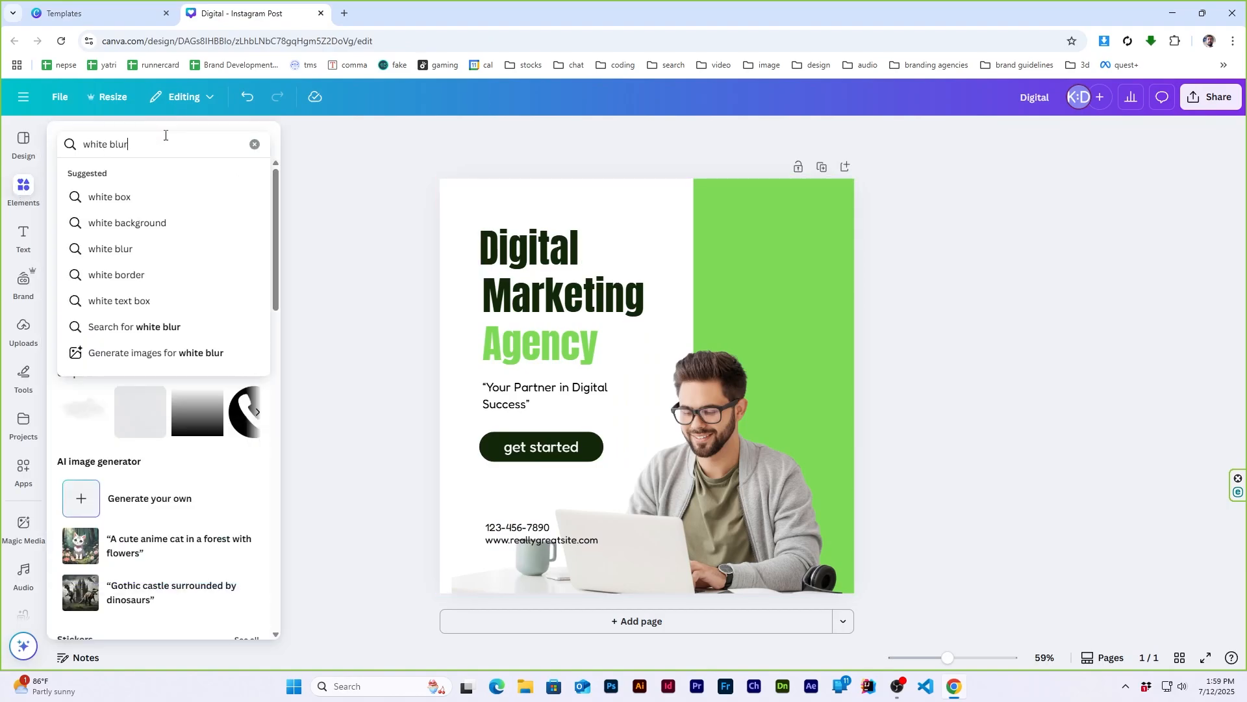
key("Return")
left_click(104, 175)
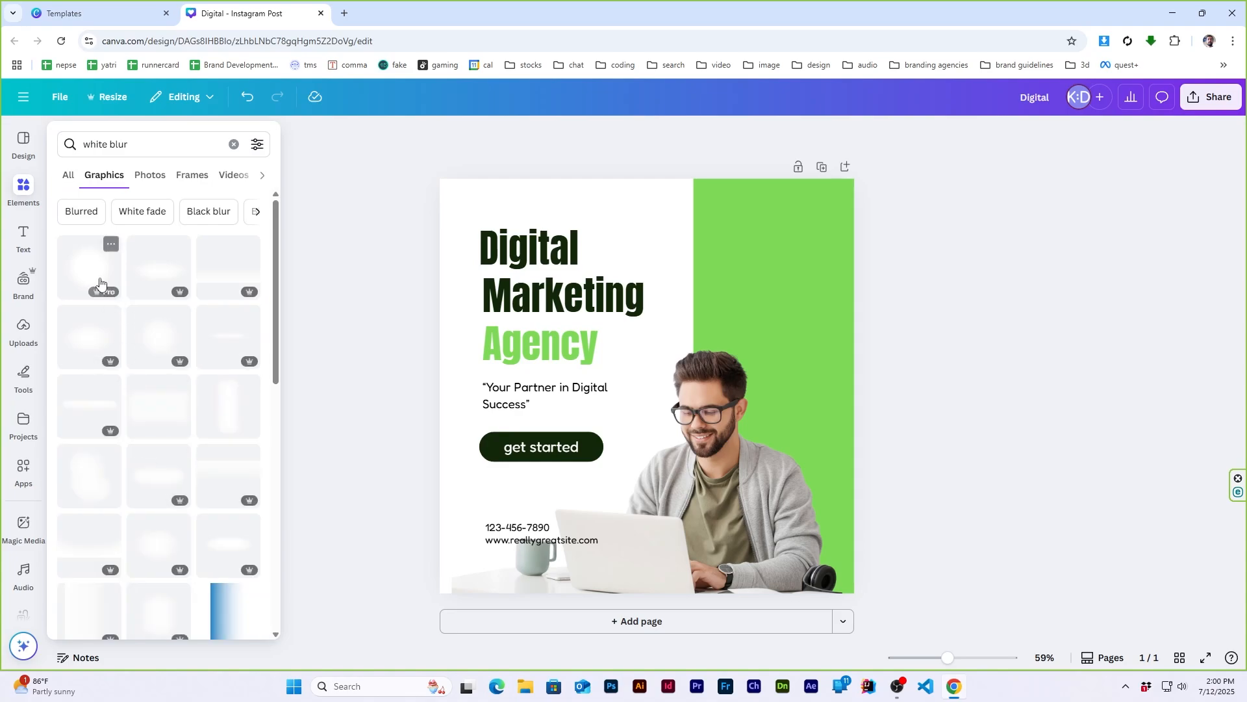
left_click(106, 242)
- Enlarge the white blur and place it over the coffee mug behind the contact lines, then compare with the reference template
left_click_drag(674, 376, 557, 576)
left_click(992, 398)
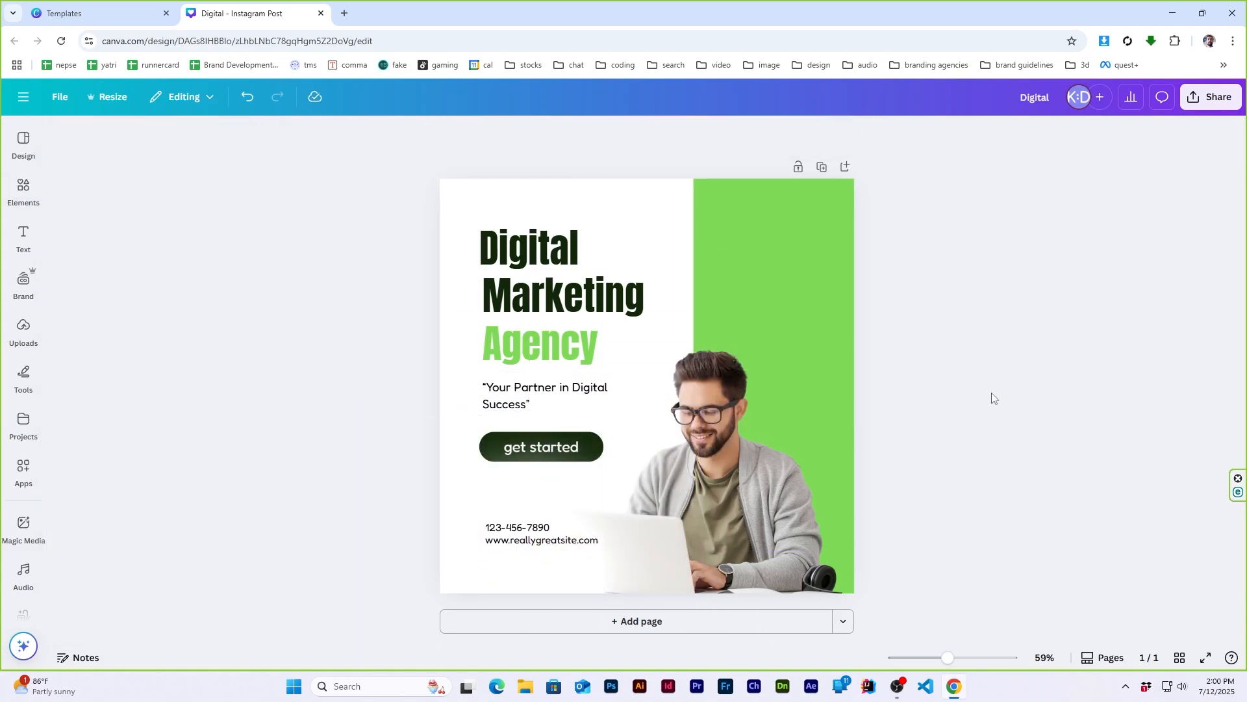
left_click(97, 13)
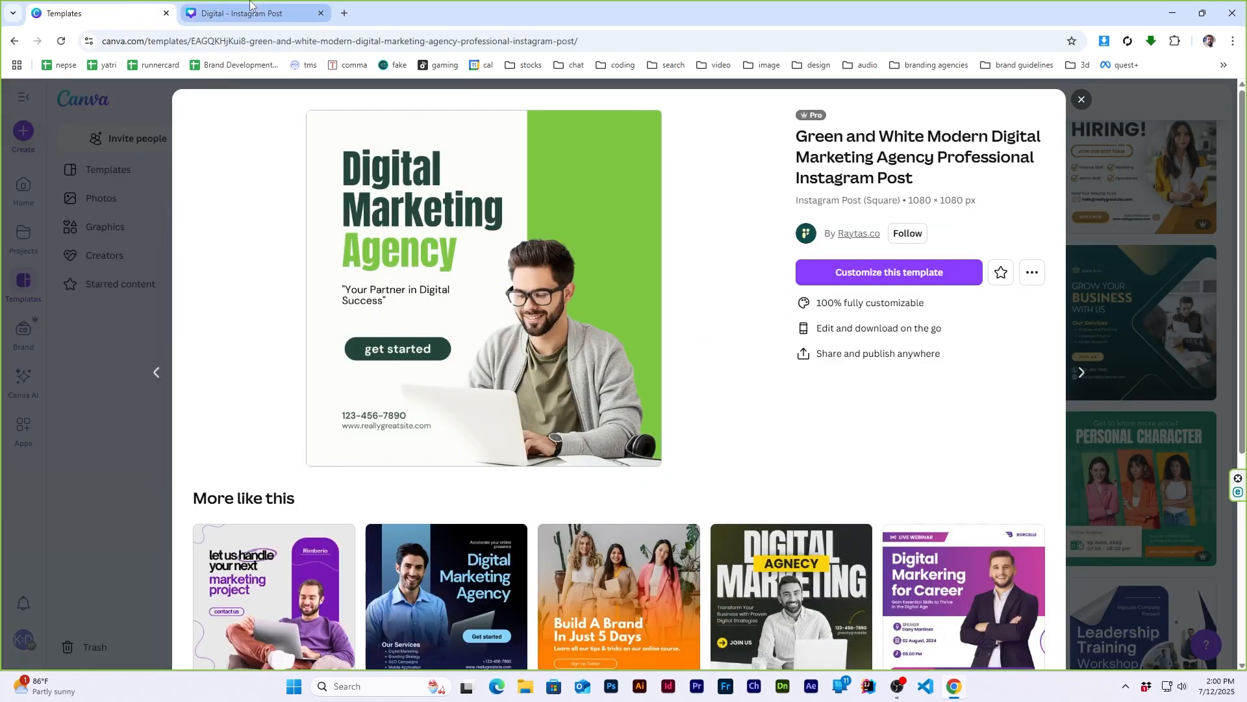
left_click(250, 3)
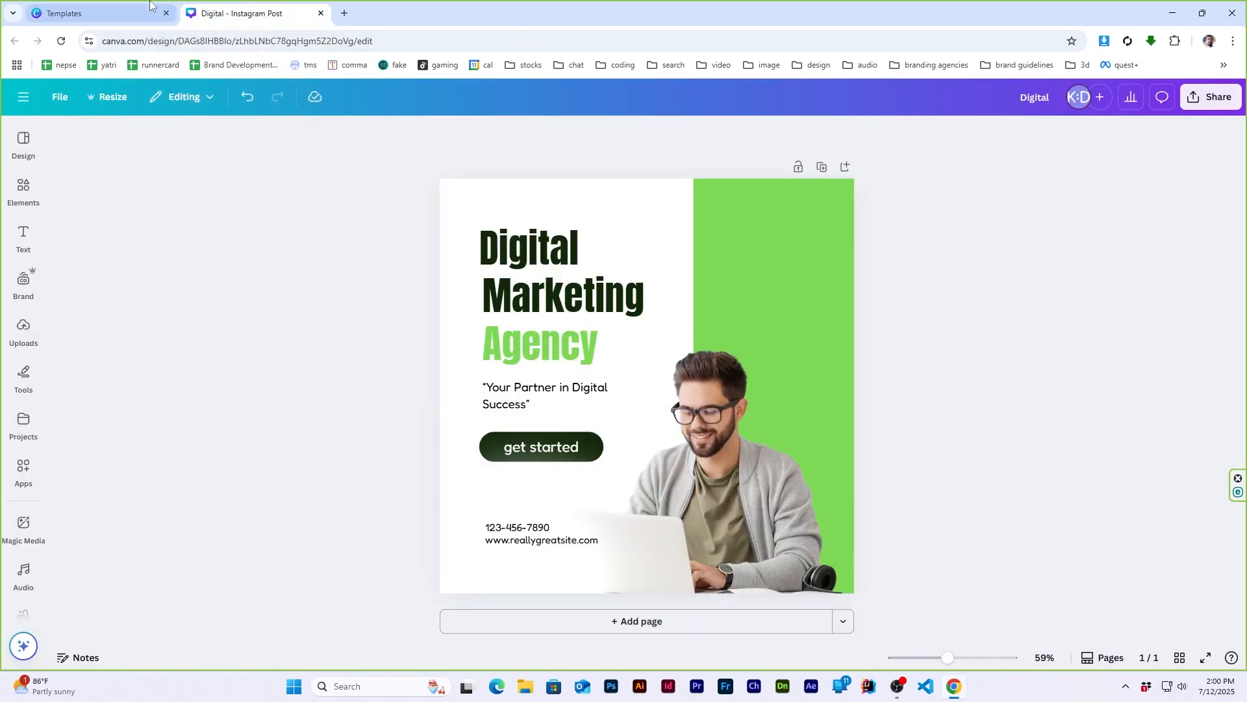
key("ctrl+Tab")
key("ctrl+Tab")
- Make the phone number line bold
left_click(510, 522)
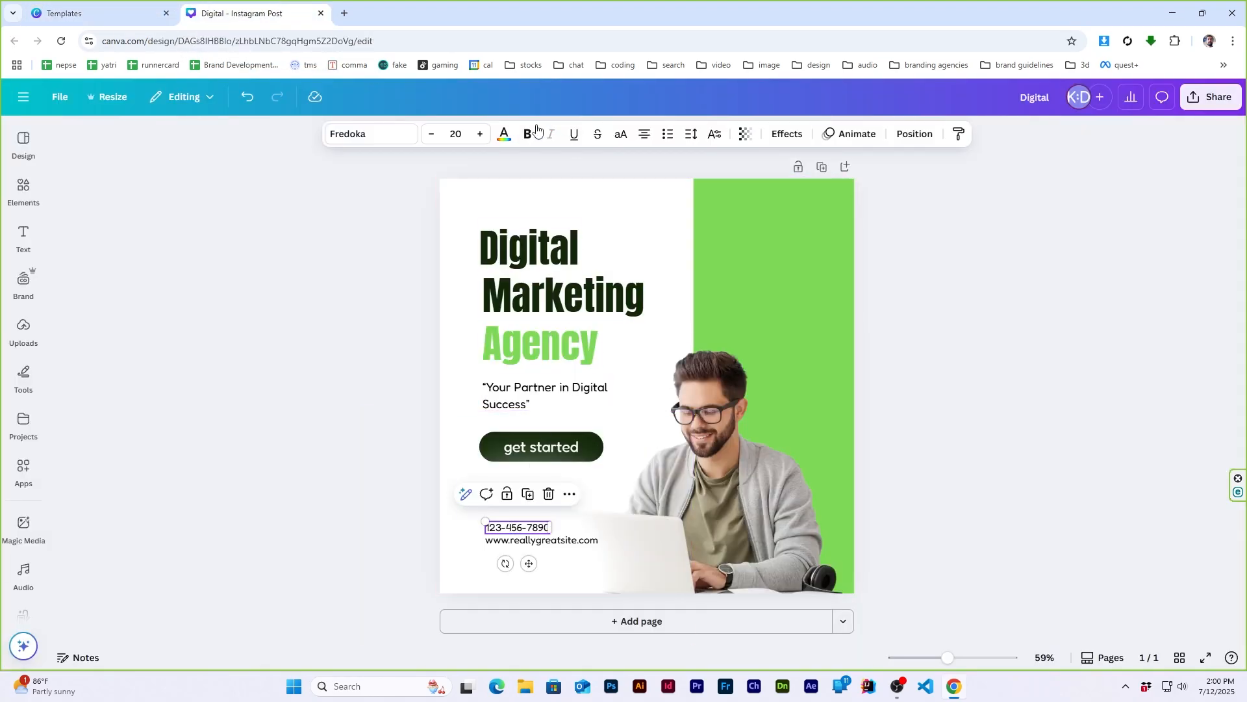
left_click(528, 130)
left_click(974, 384)
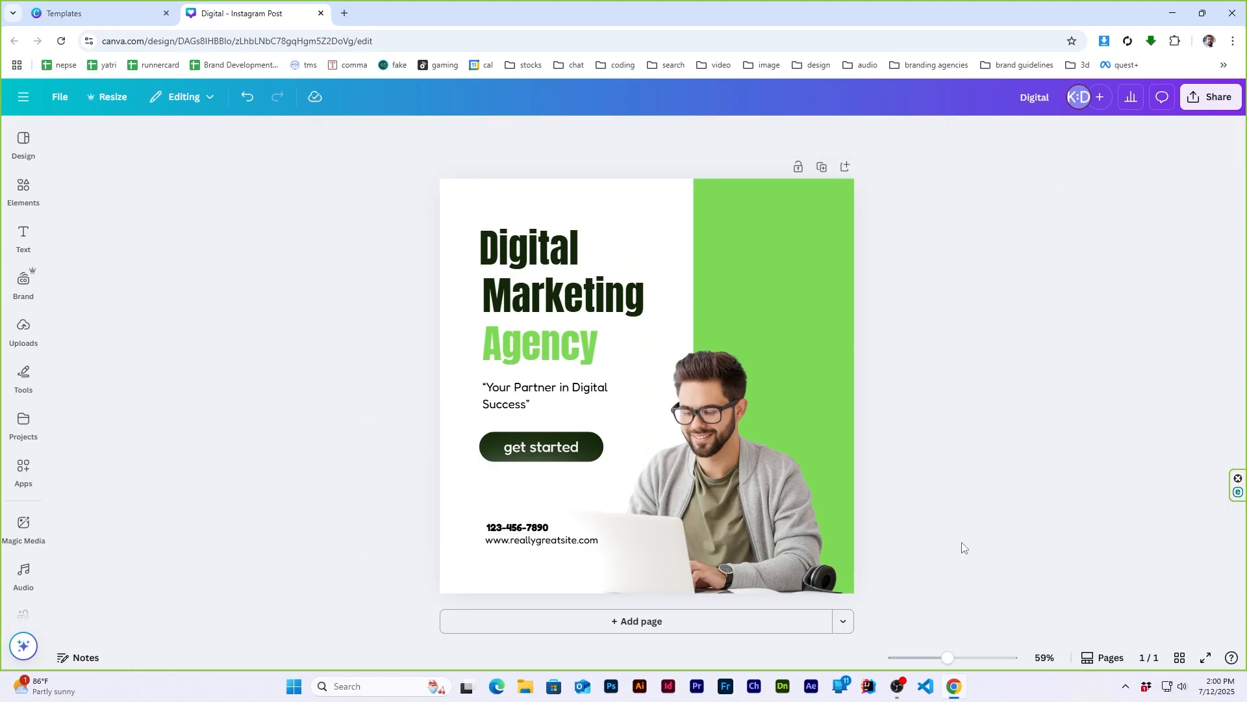
left_click(518, 528)
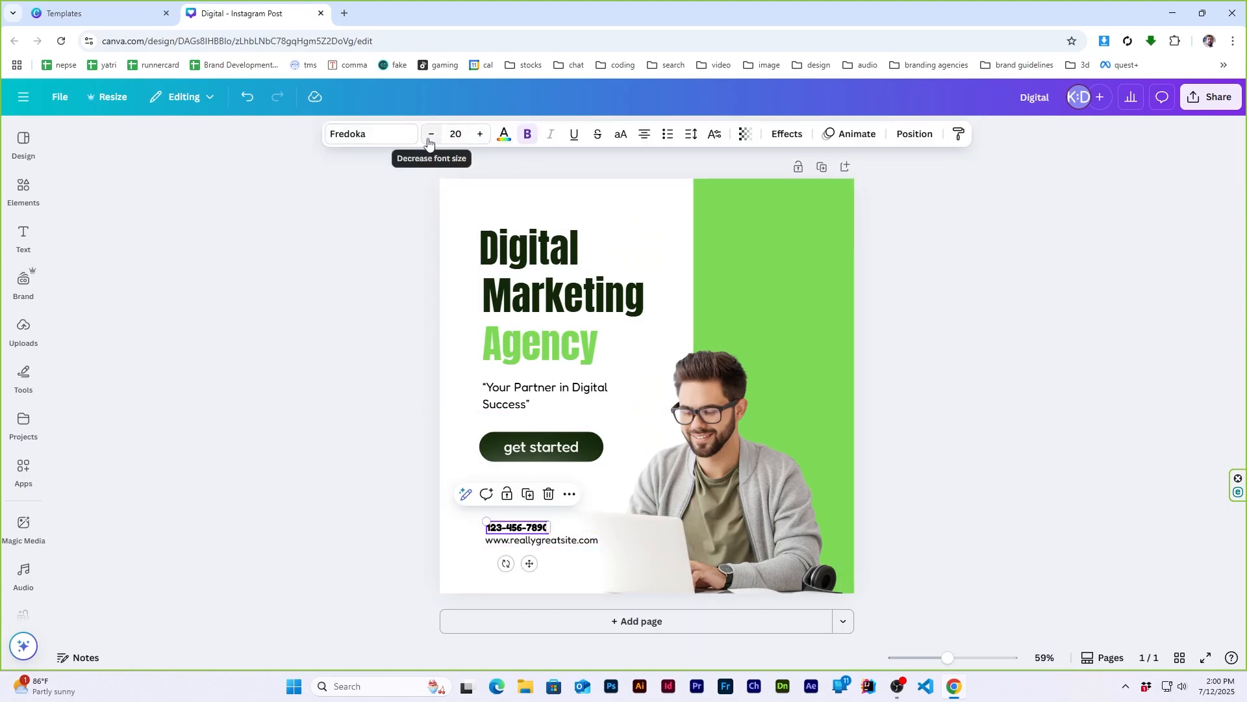
left_click(997, 404)
left_click(529, 447)
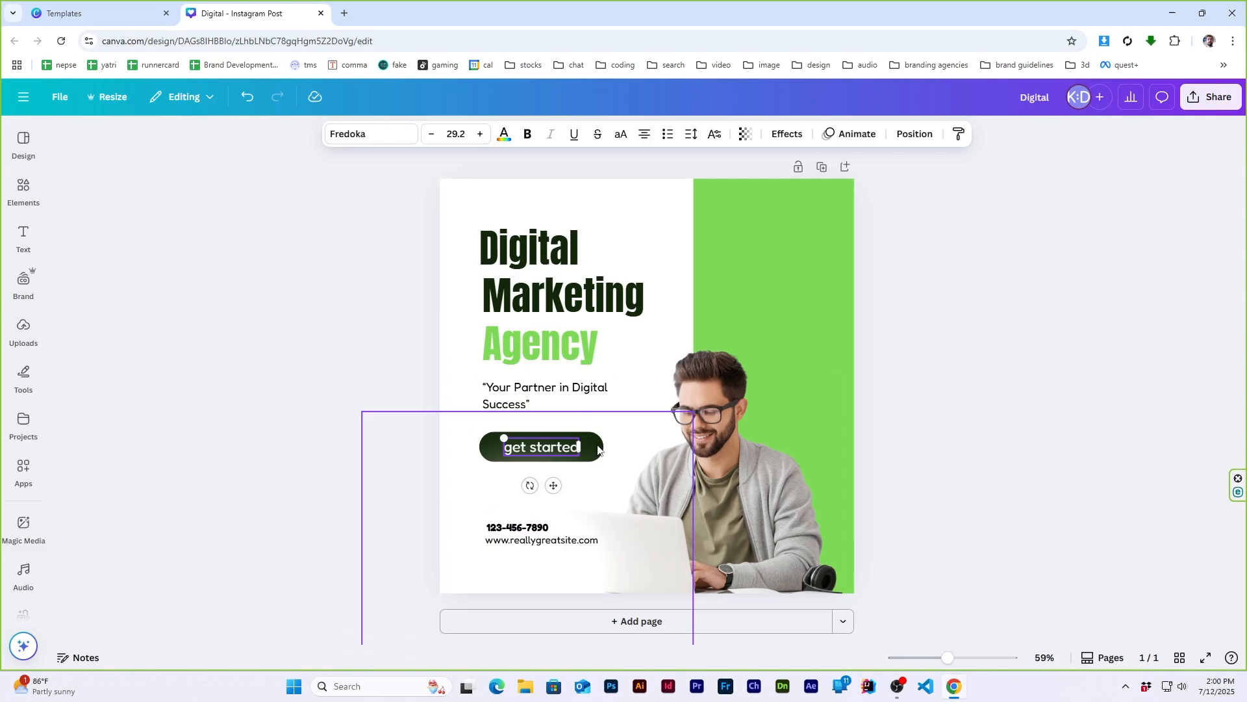
left_click(768, 486)
left_click(977, 360)
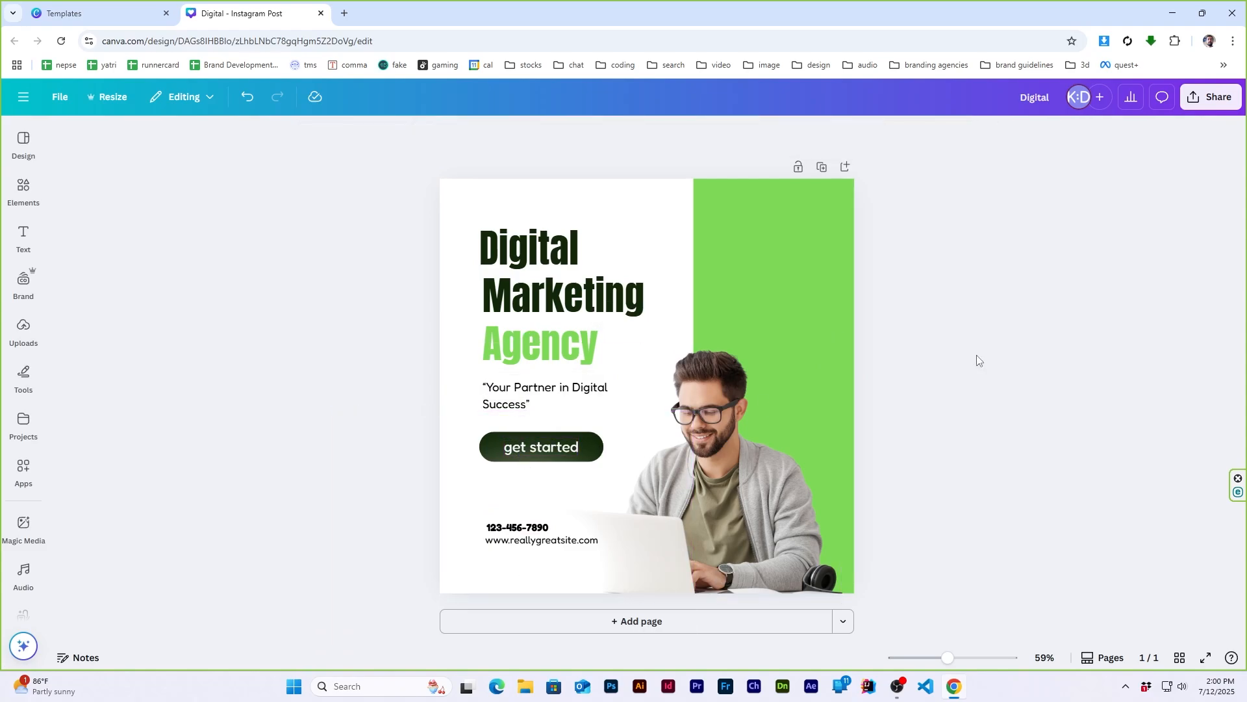
- Left-align the three title lines and the tagline with each other and space them evenly vertically
left_click(544, 395)
left_click(539, 343, "shift")
left_click(562, 297, "shift")
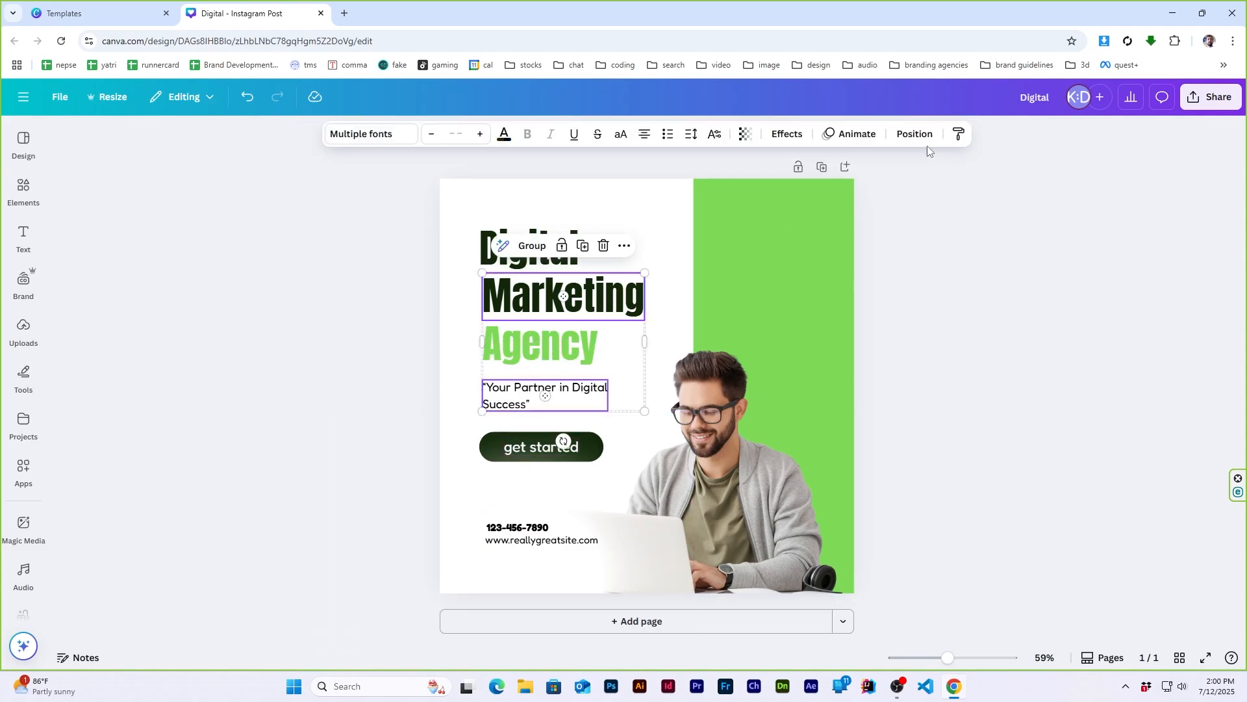
left_click(562, 296, "shift")
left_click(516, 354, "shift")
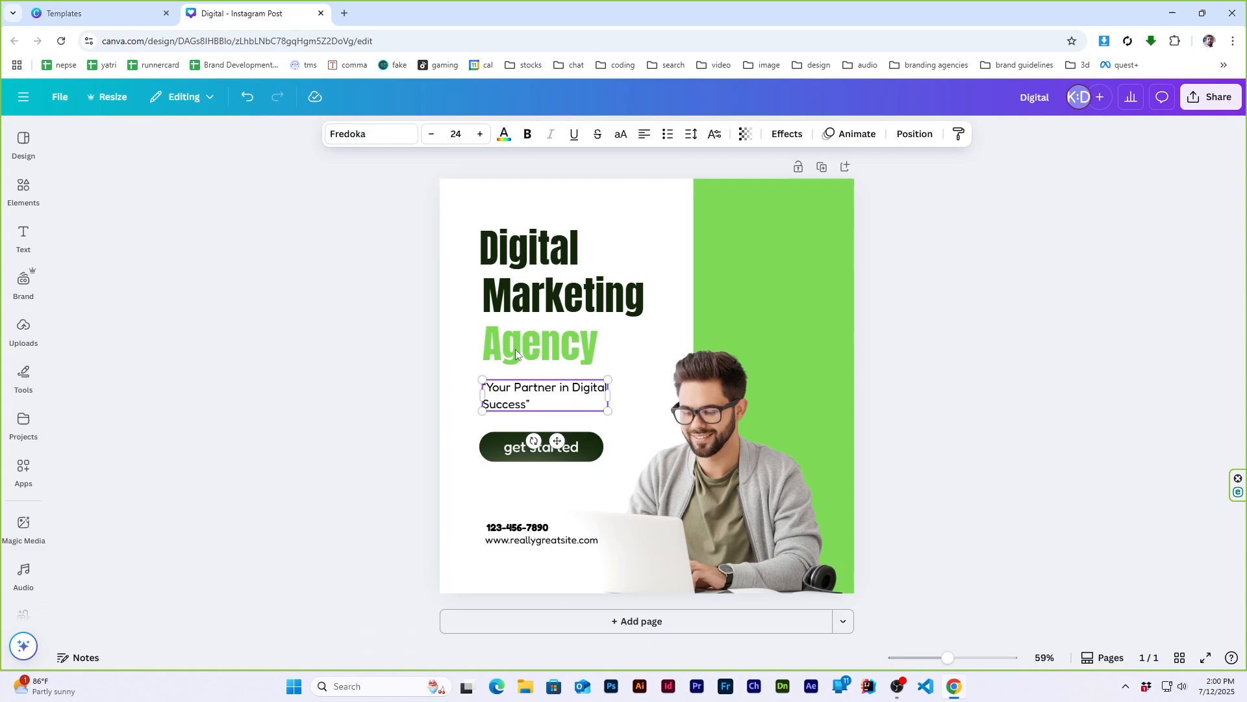
left_click(592, 334, "shift")
left_click(563, 296, "shift")
left_click(529, 249, "shift")
left_click(915, 133)
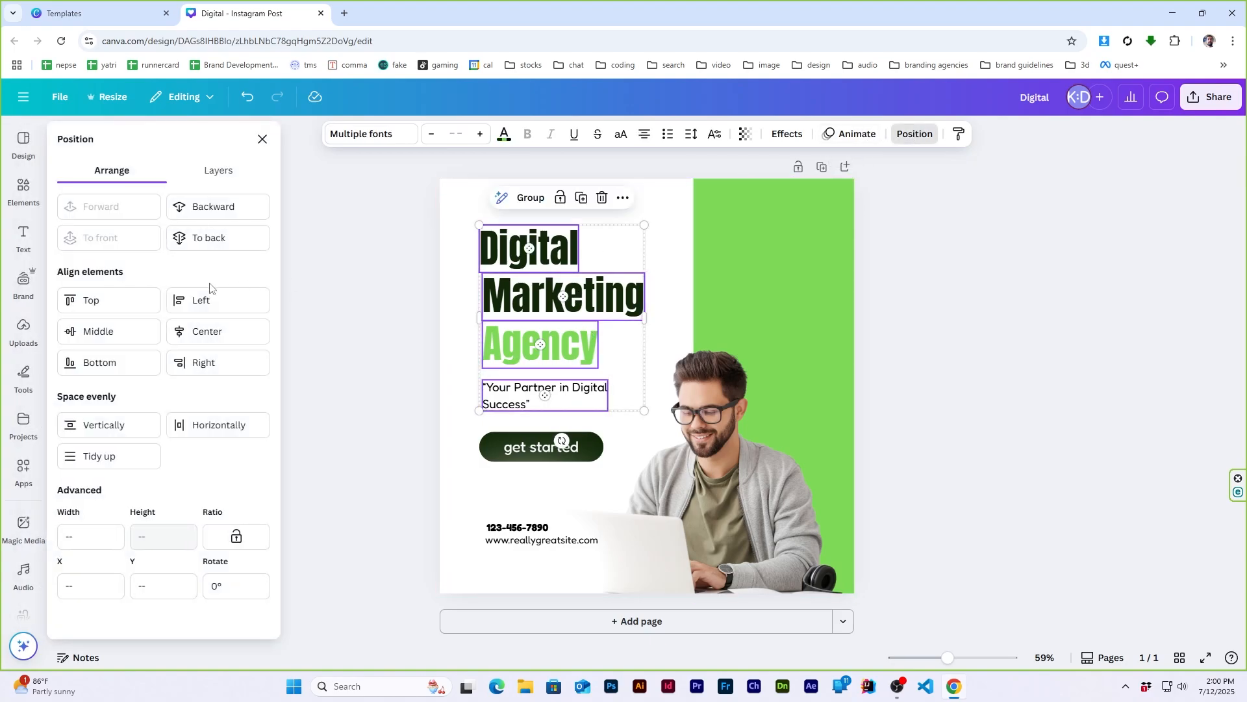
left_click(209, 297)
left_click(114, 422)
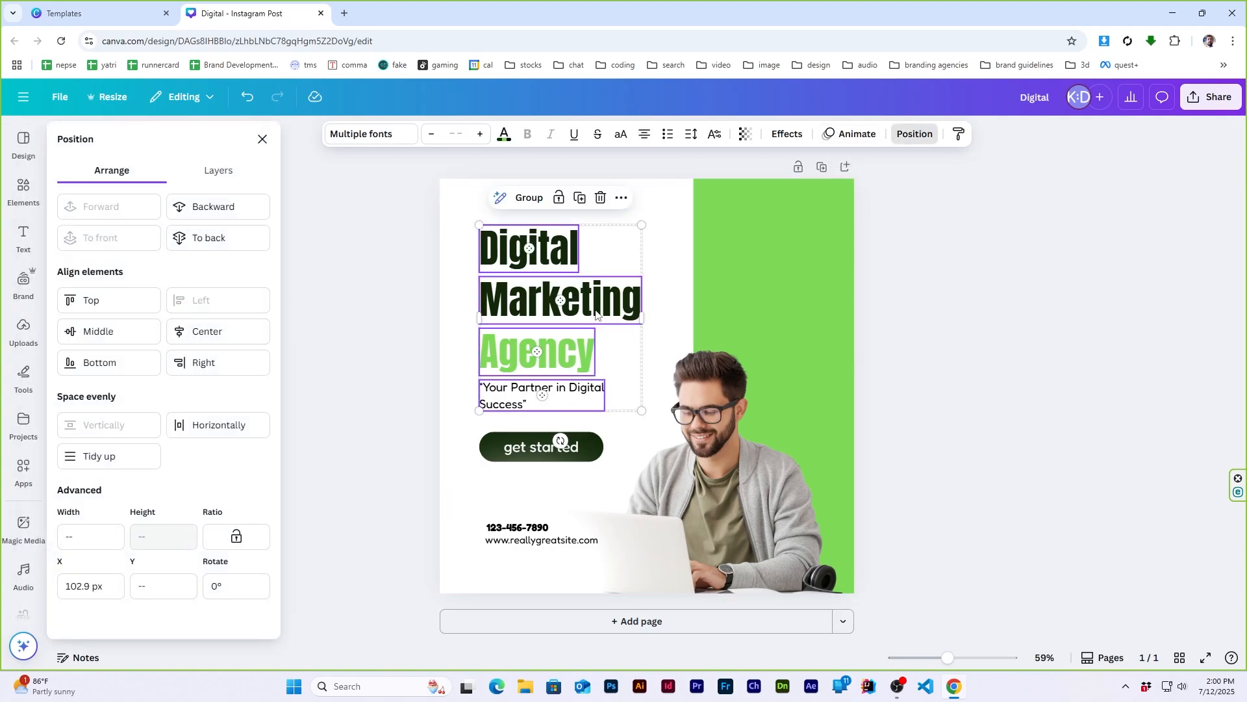
- Move the title lines and tagline slightly up together and compare the design with the reference template
left_click_drag(595, 314, 595, 301)
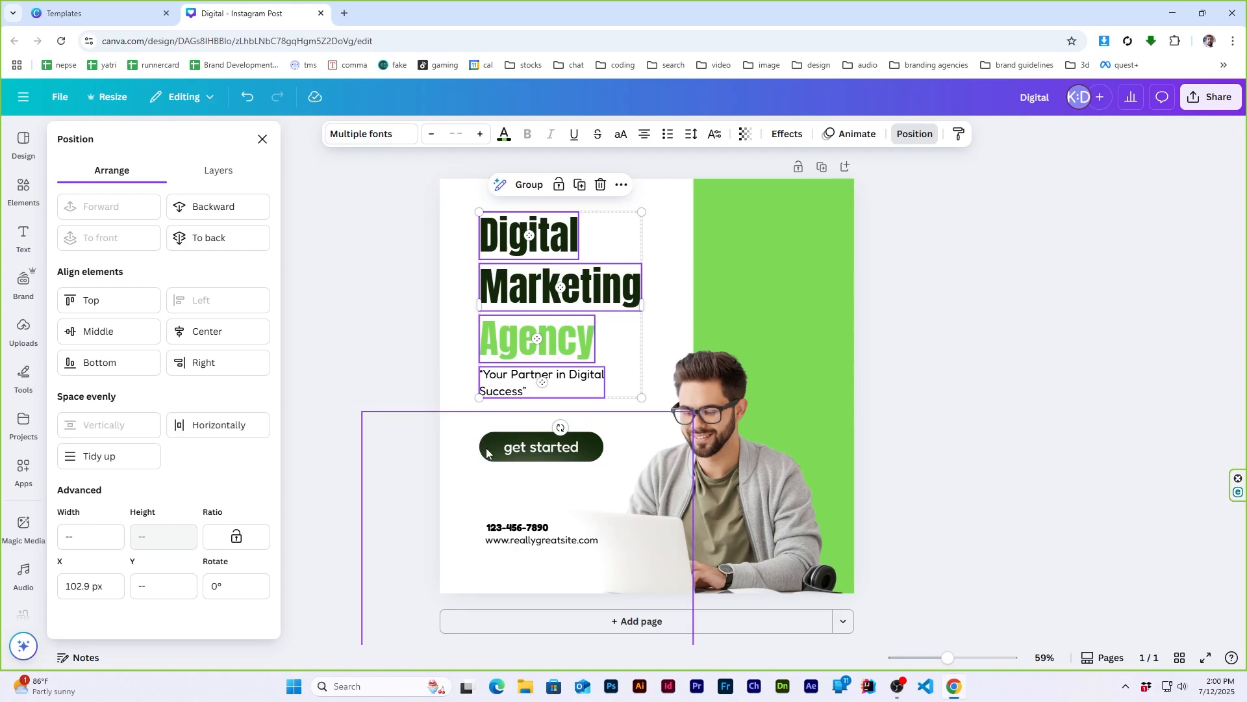
left_click(972, 345)
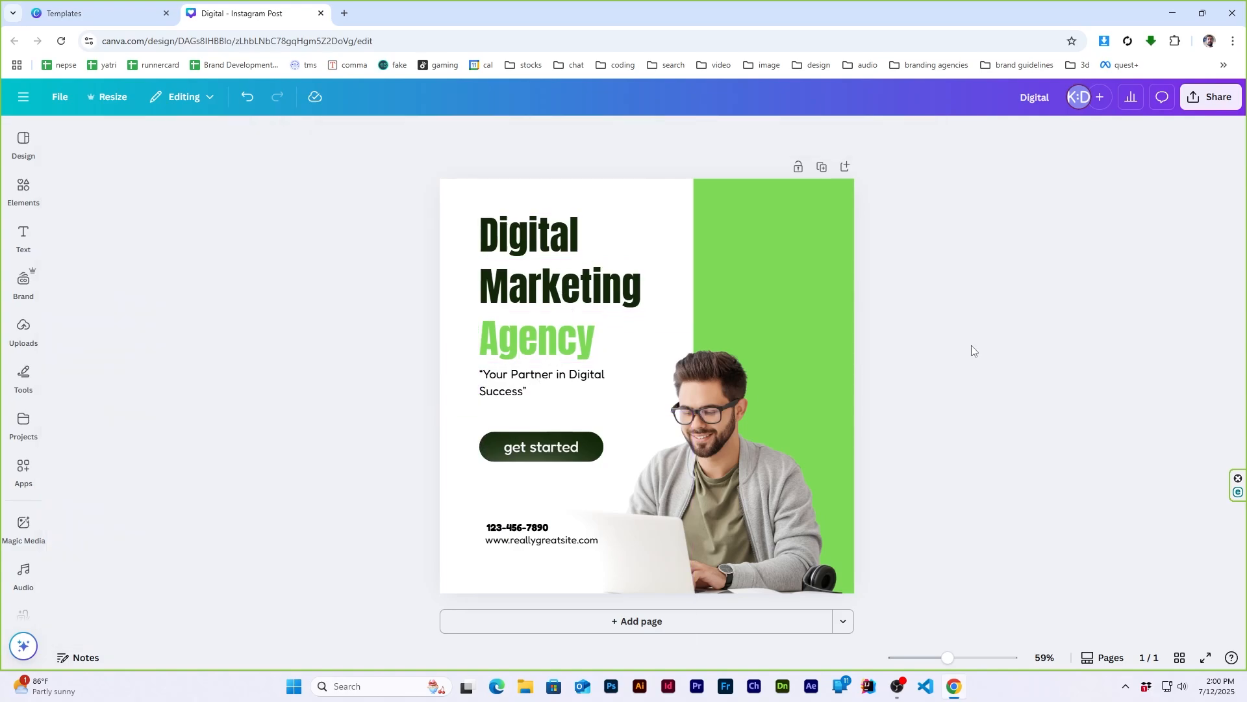
left_click(152, 8)
left_click(242, 11)
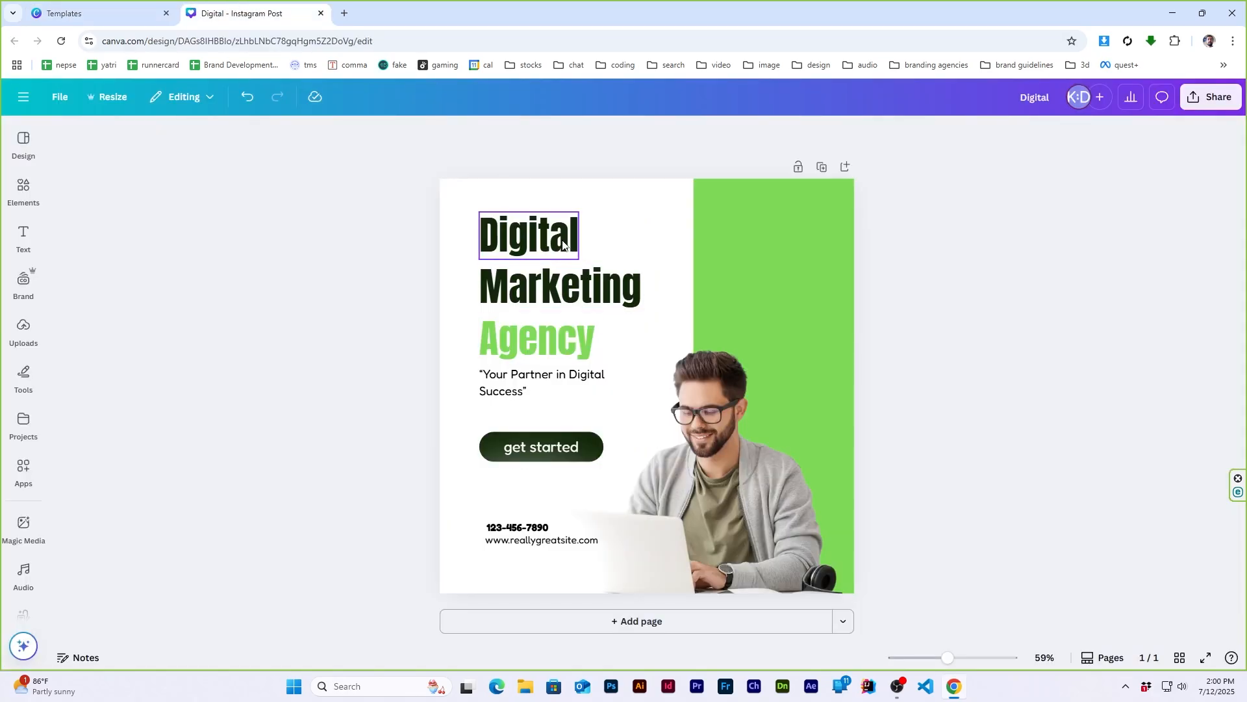
- Tighten the title by moving "Digital" down and "Agency" up towards "Marketing", checking against the reference template
left_click_drag(562, 241, 558, 250)
left_click_drag(549, 340, 549, 332)
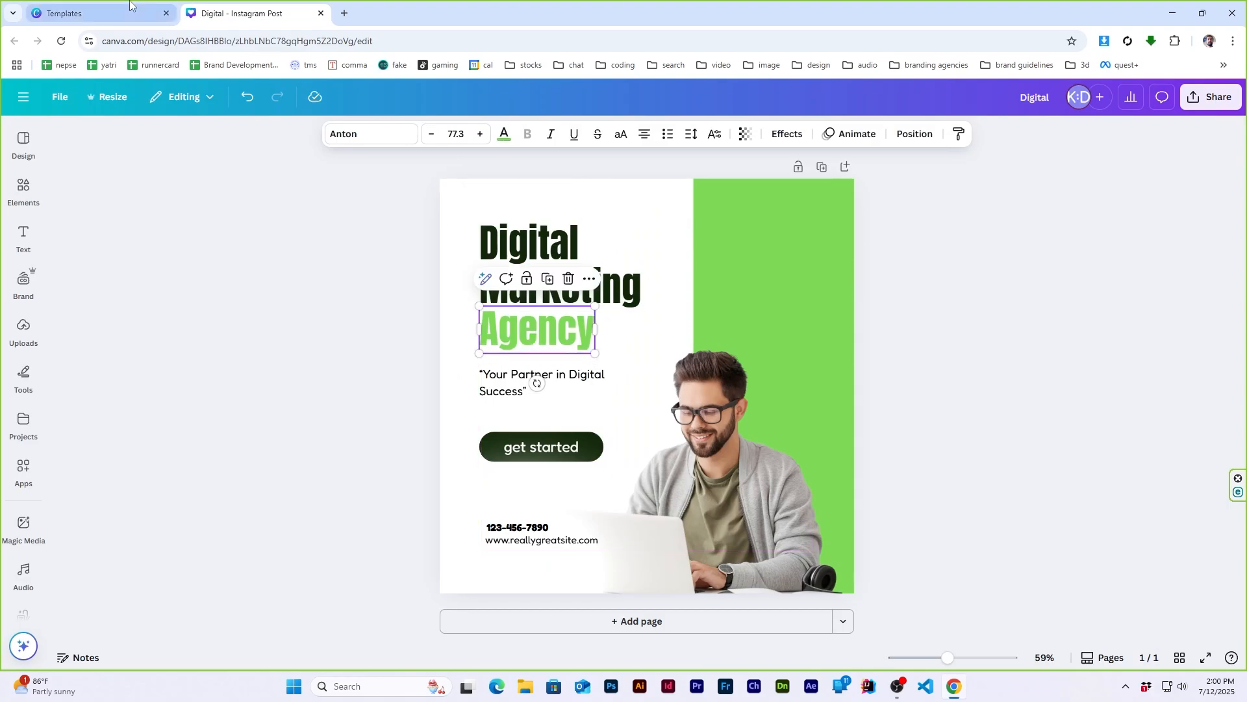
left_click(129, 8)
left_click(242, 10)
left_click(1024, 361)
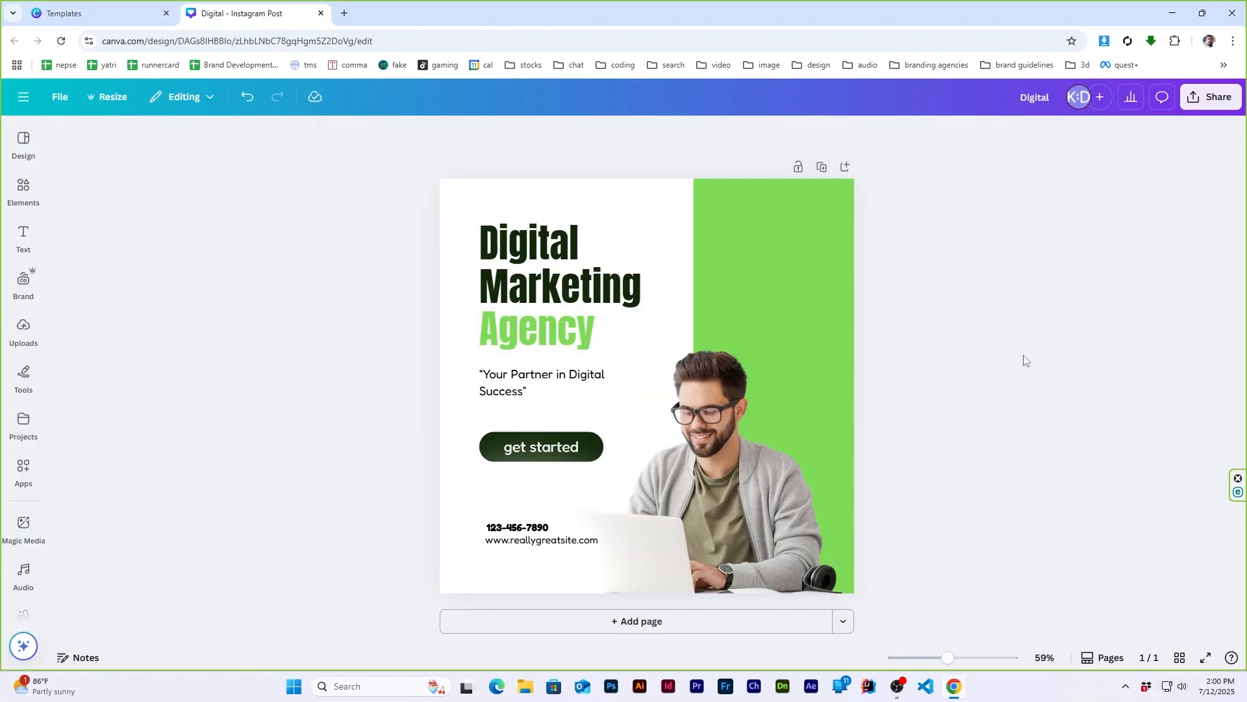
- Space the three title lines evenly vertically and compare the finished design with the reference template
left_click(537, 332)
left_click(551, 254, "shift")
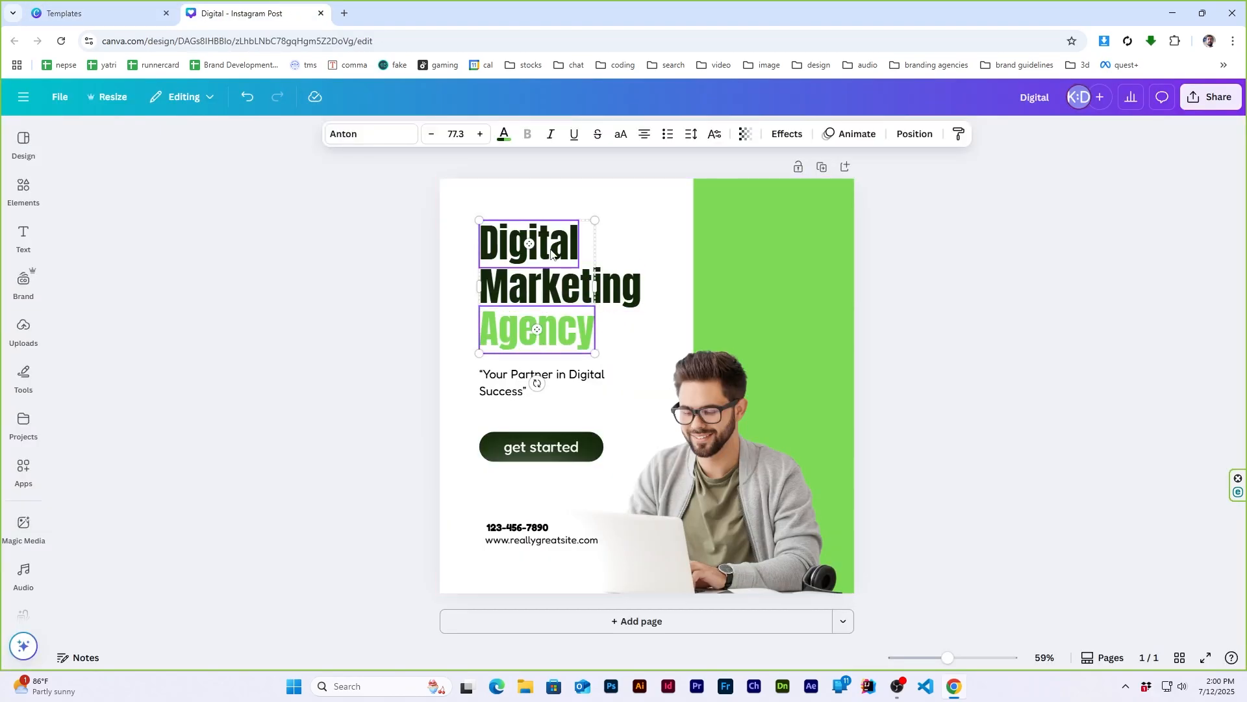
left_click(620, 296, "shift")
left_click(914, 134)
left_click(267, 147)
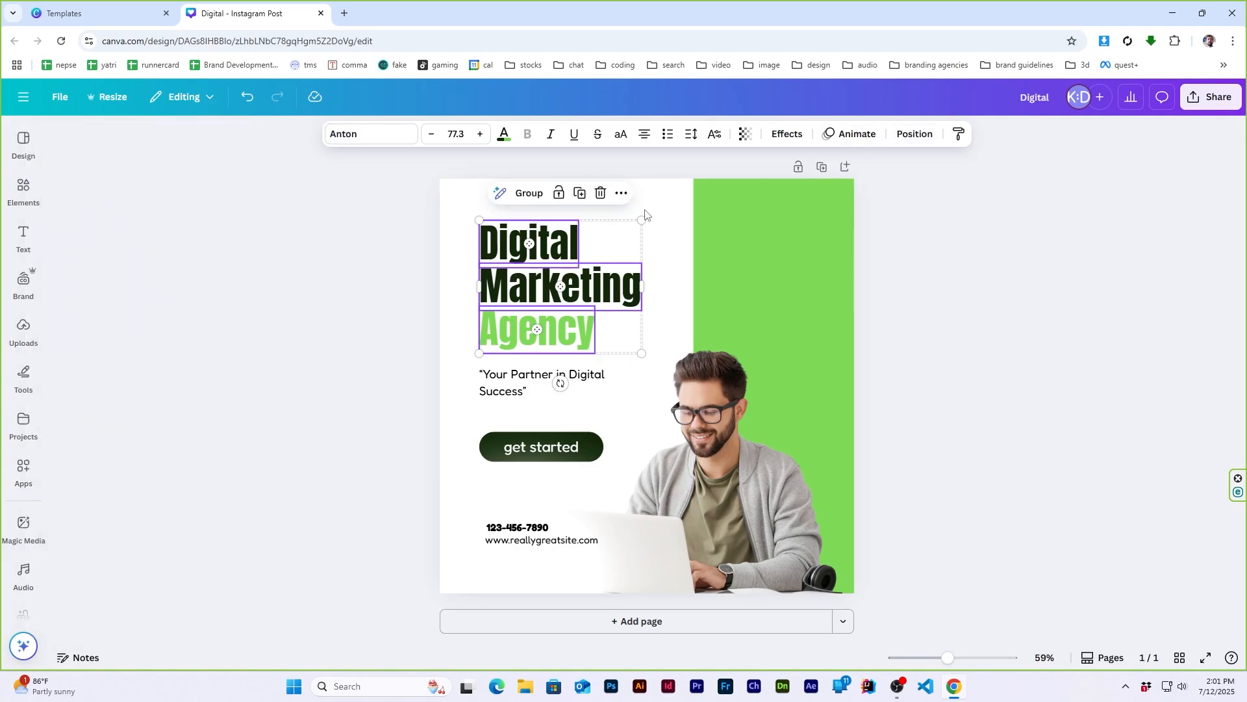
left_click(1048, 299)
left_click(123, 12)
left_click(257, 5)
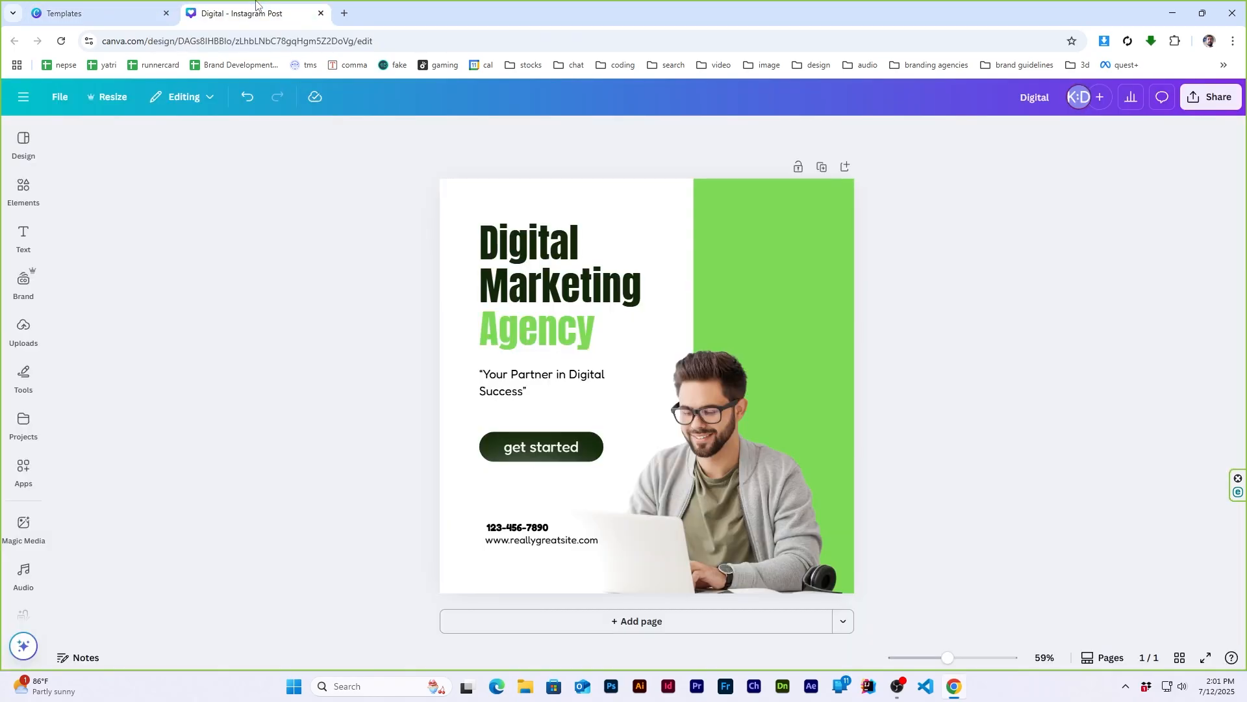
left_click(91, 8)
left_click(247, 6)
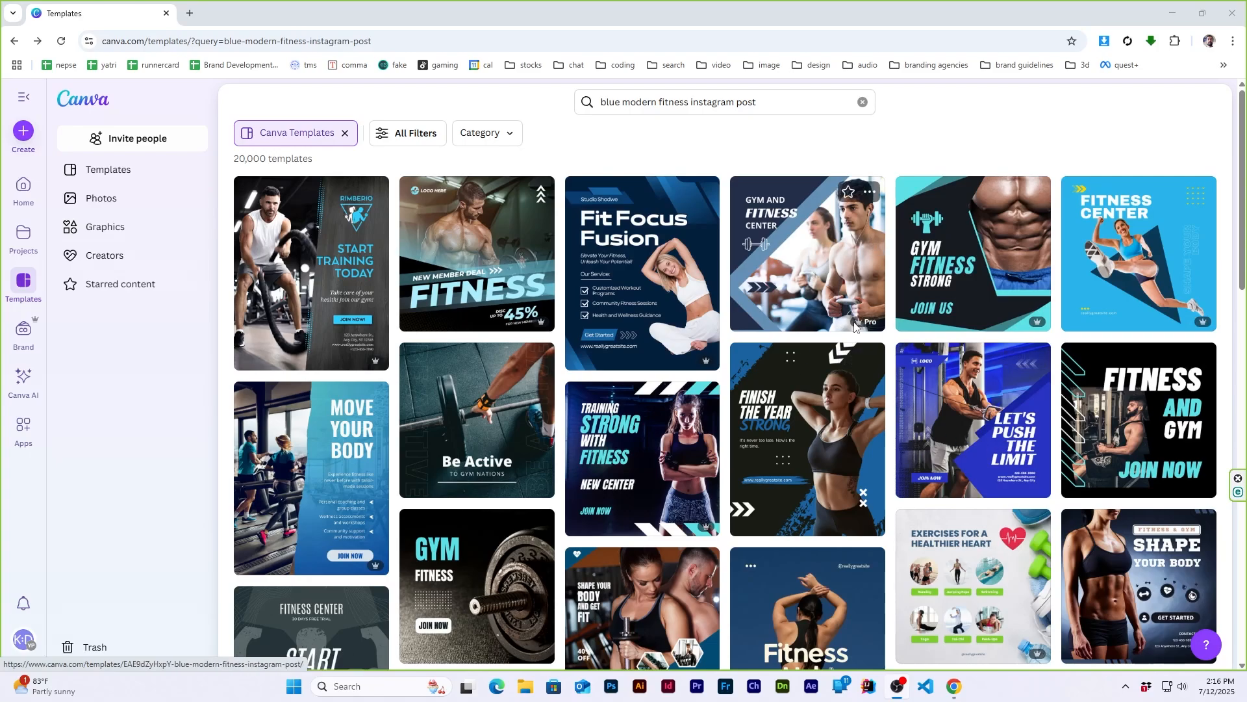
- Open the "Be Active" Blue Modern Fitness Instagram Post template from the template results for customizing
mouse_move(862, 325)
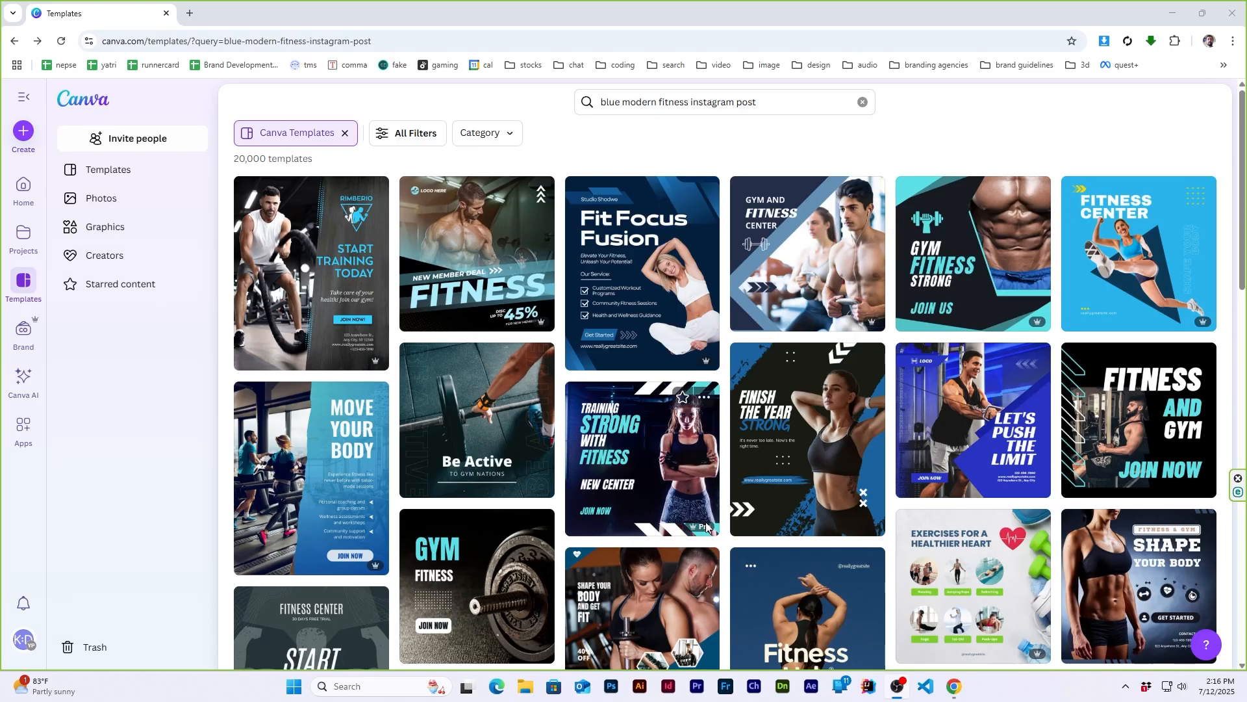
left_click(475, 423)
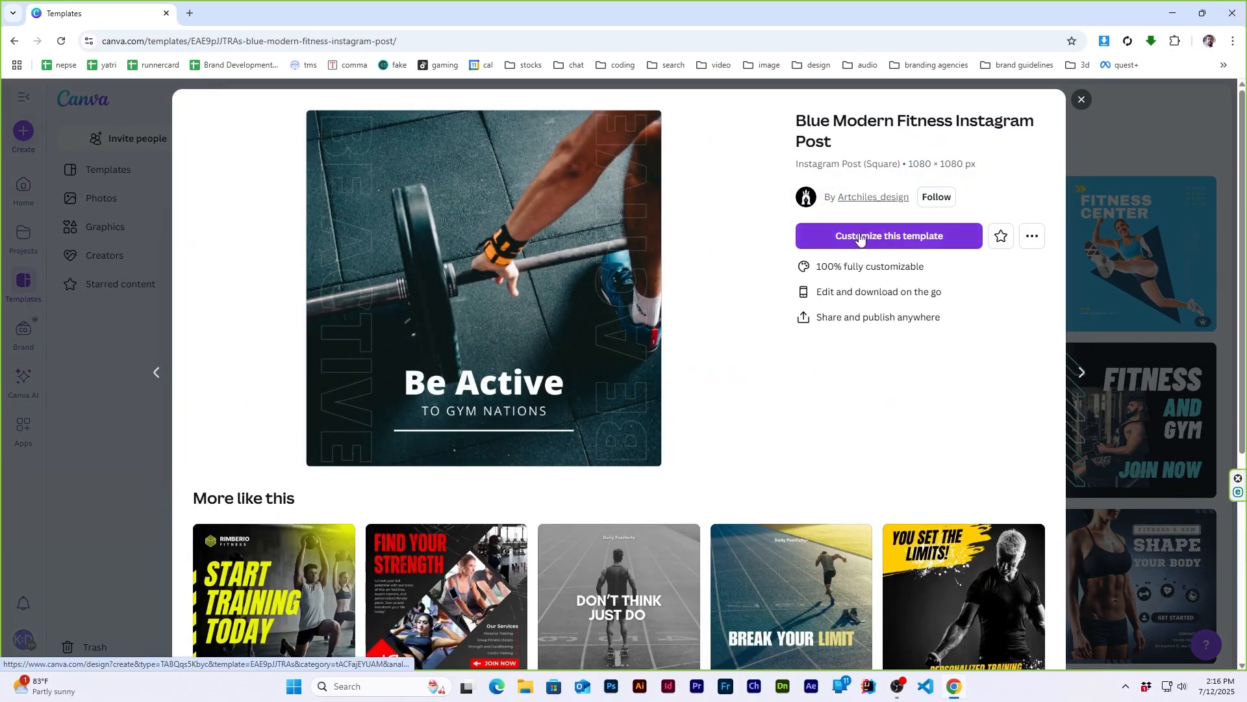
left_click(861, 238)
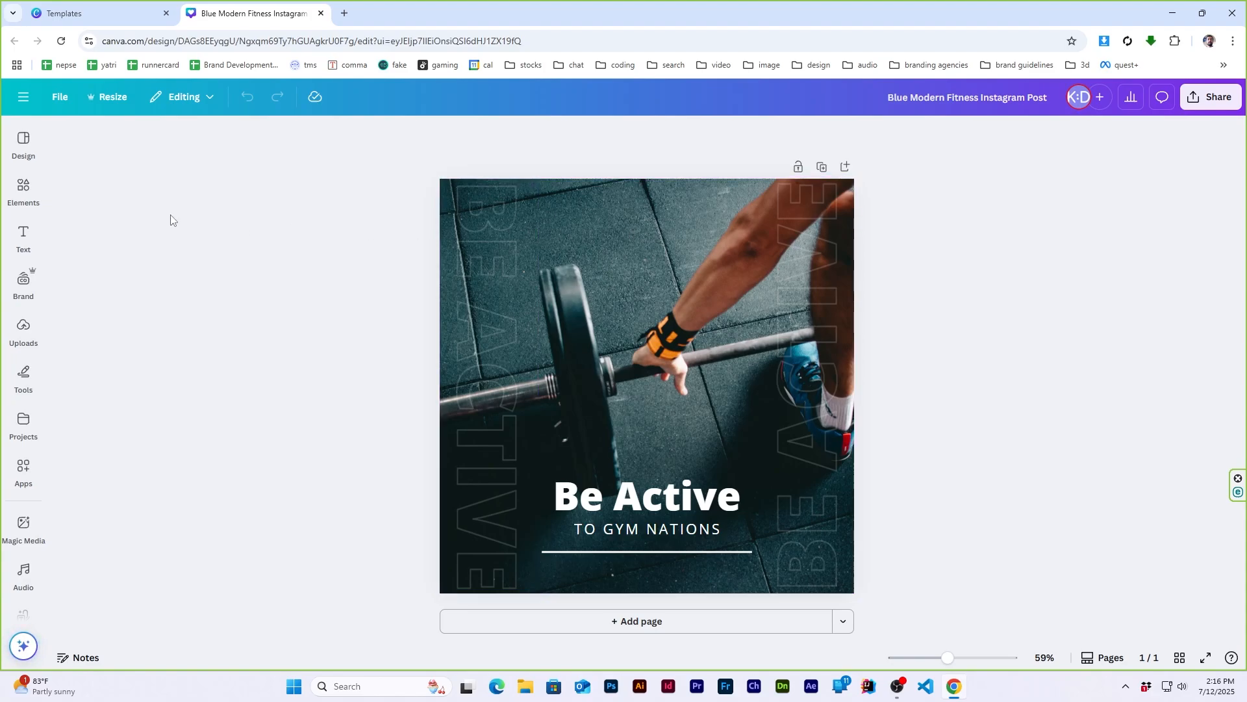
- Search the photos for "gym" and replace the background with the picture of the shirtless man holding dumbbells
left_click(26, 189)
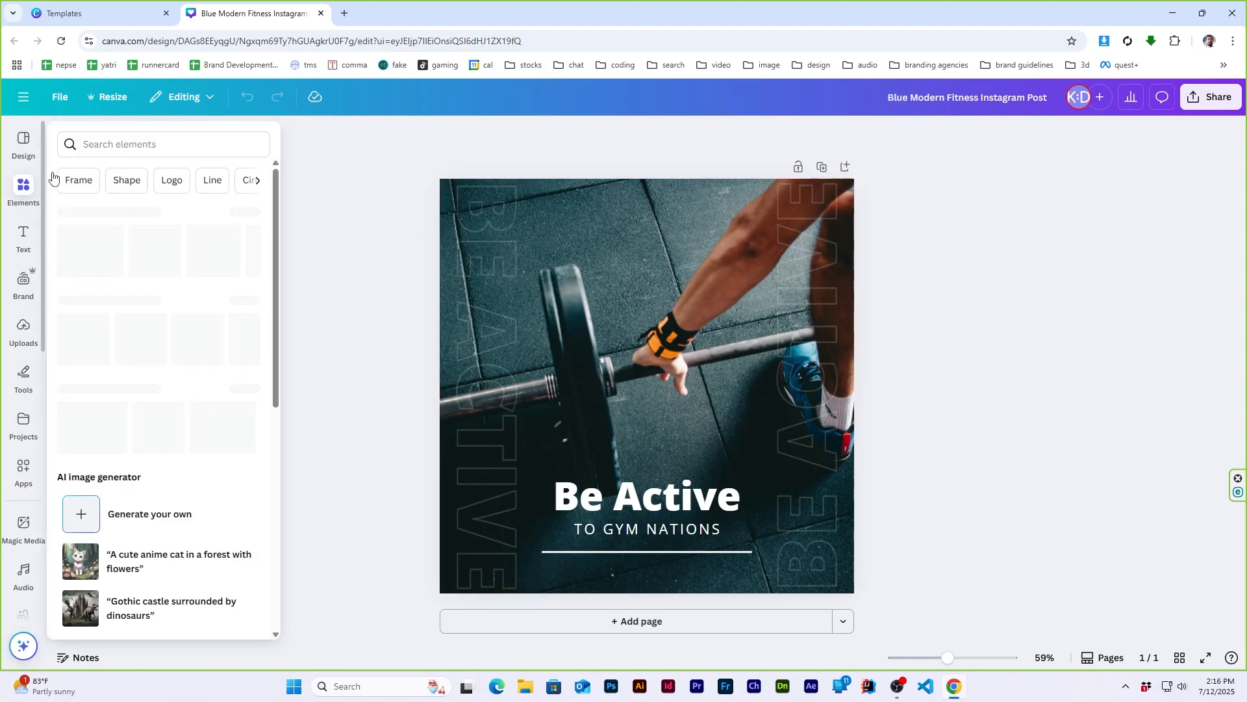
left_click(147, 141)
type("gym")
key("Return")
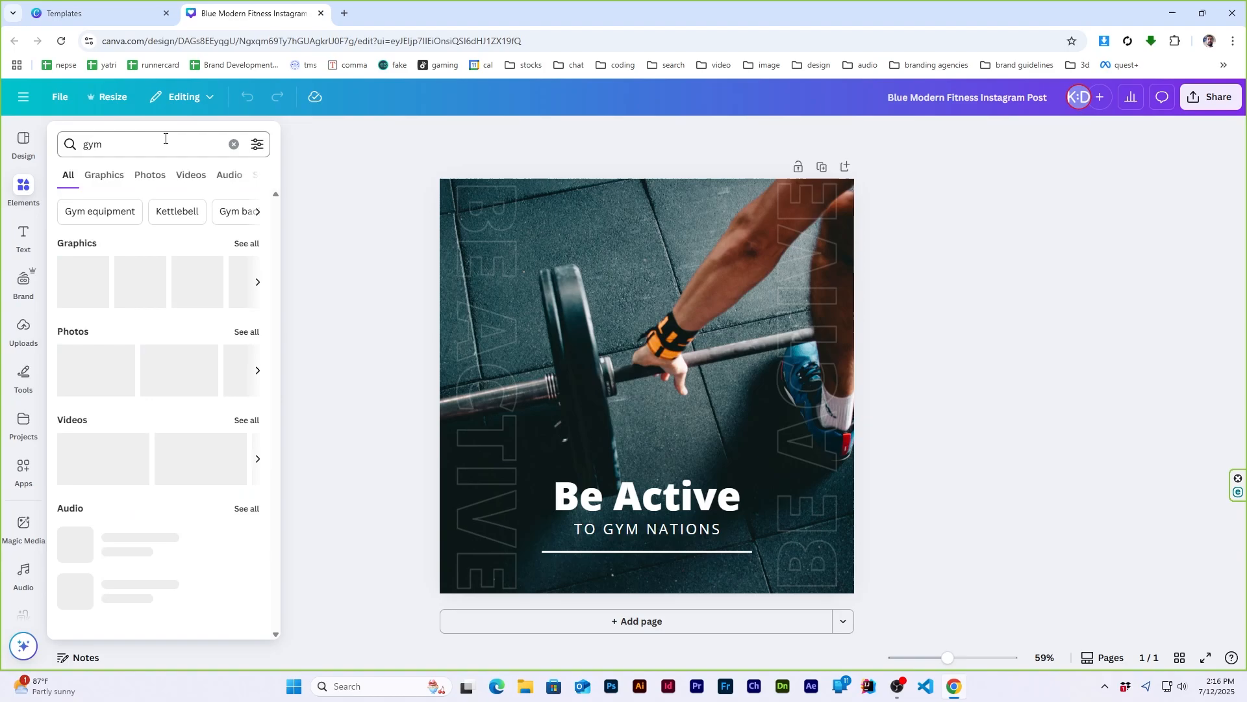
left_click(149, 176)
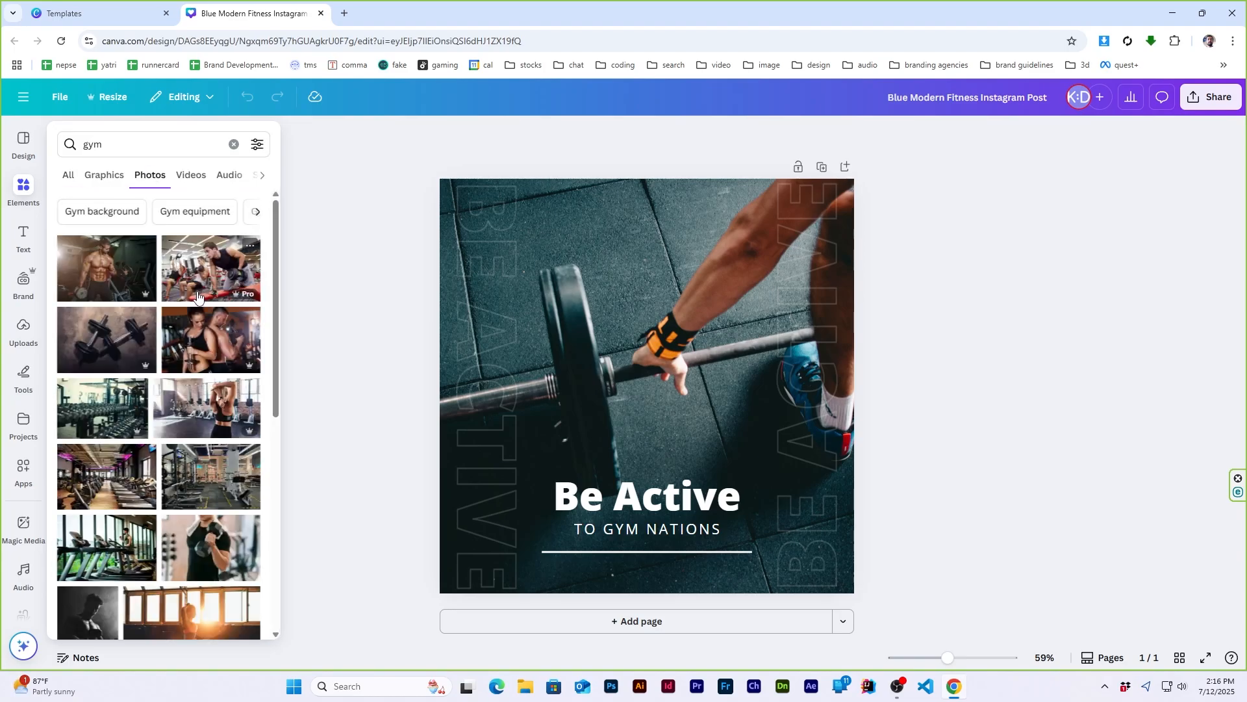
left_click(104, 268)
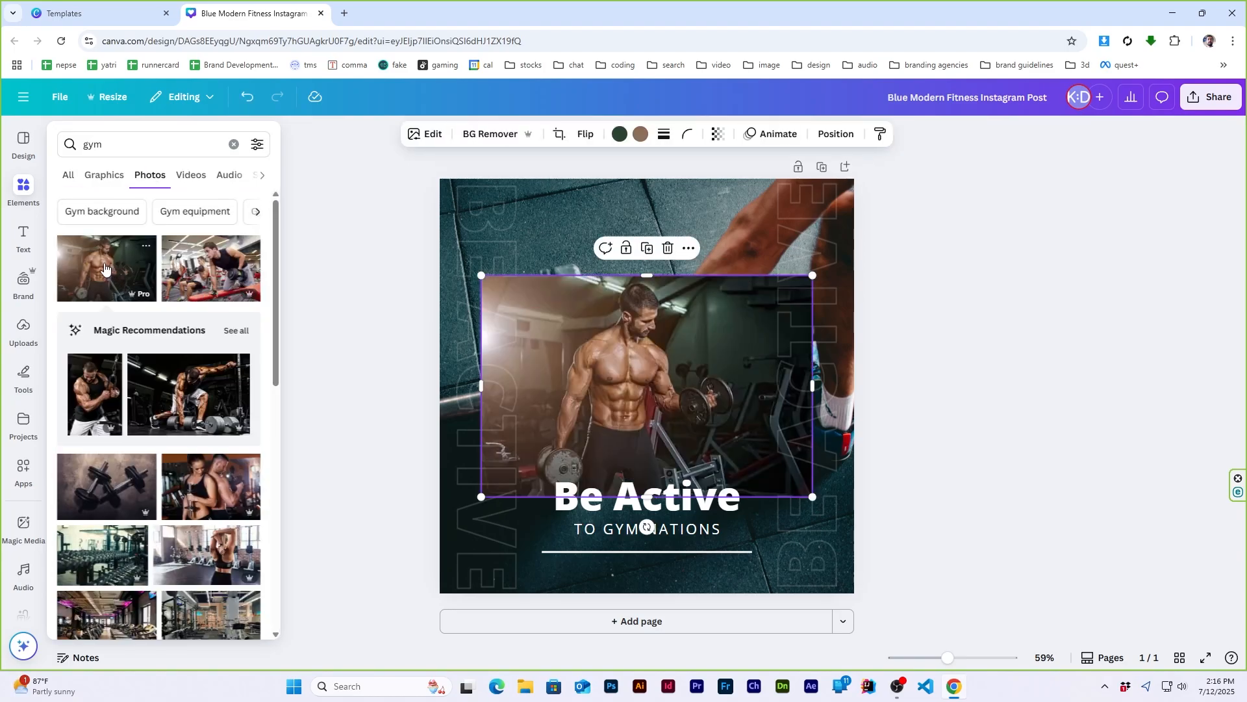
right_click(644, 373)
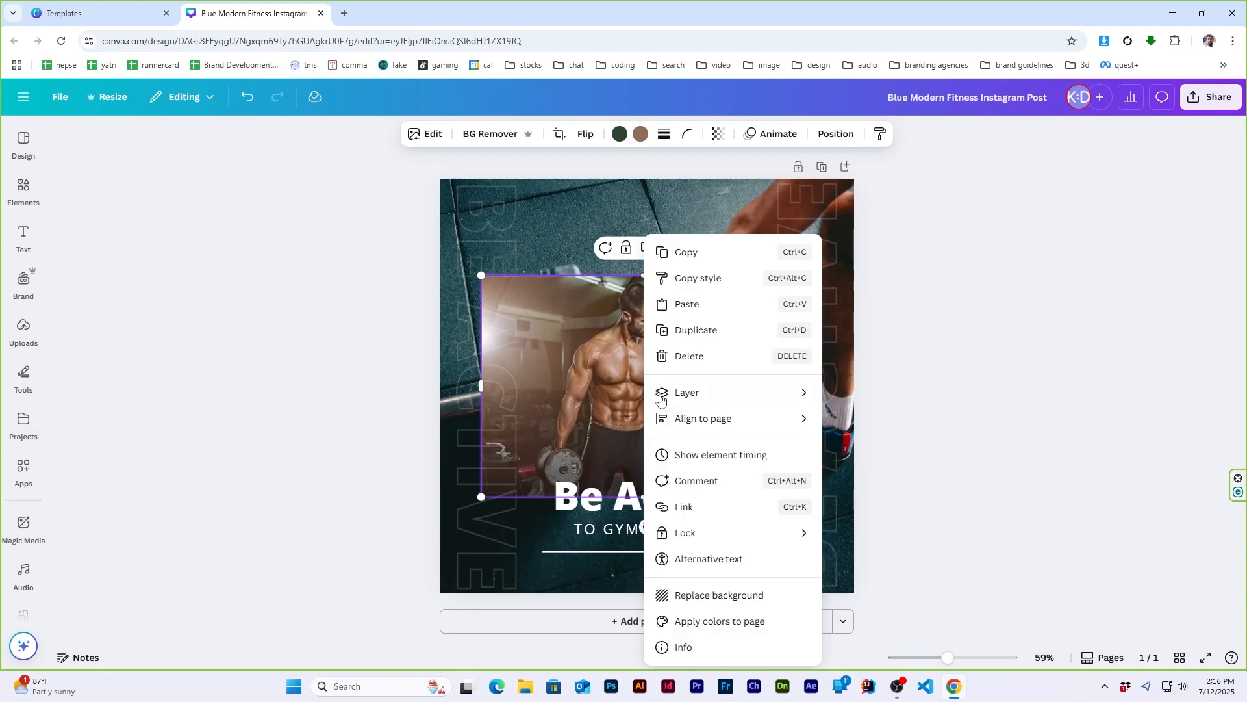
left_click(736, 589)
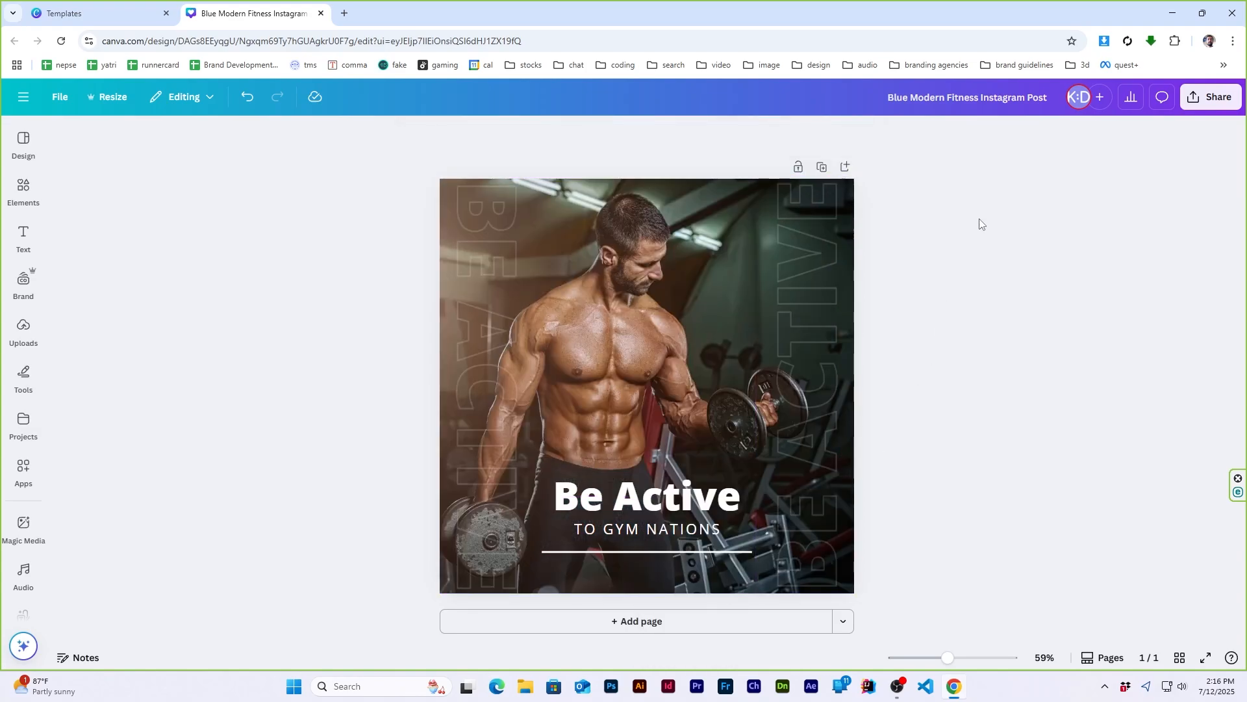
left_click(24, 188)
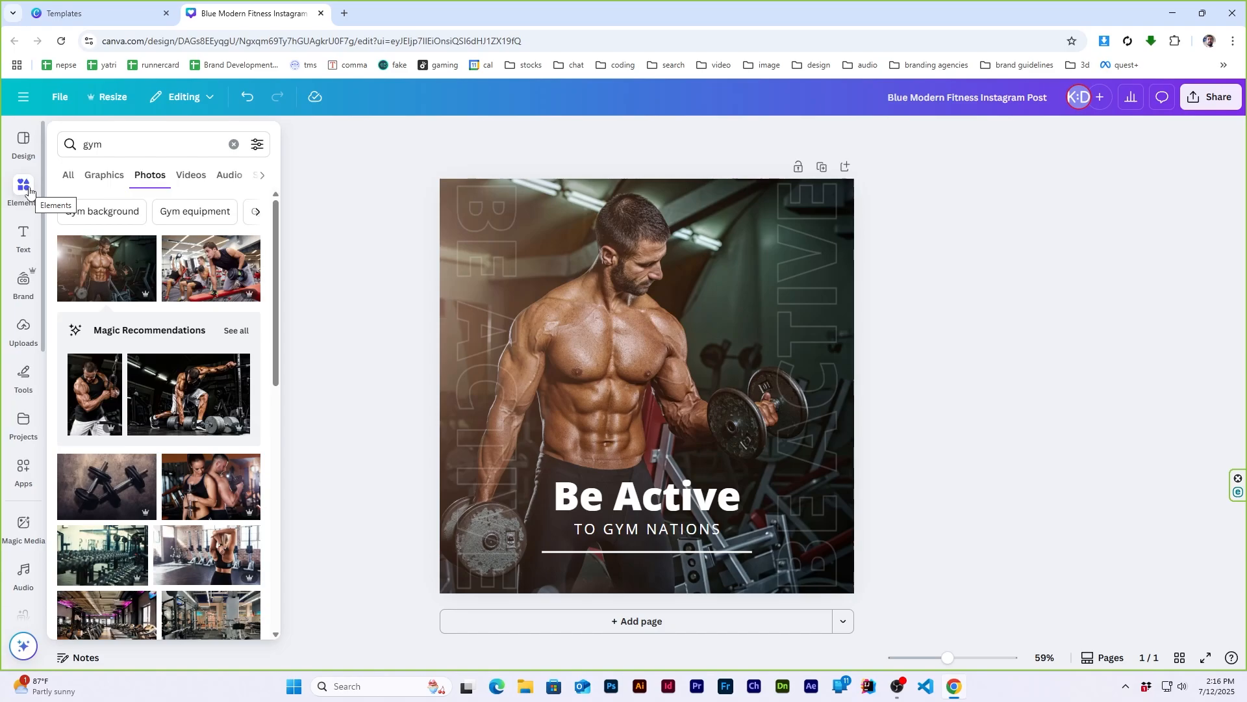
left_click(25, 235)
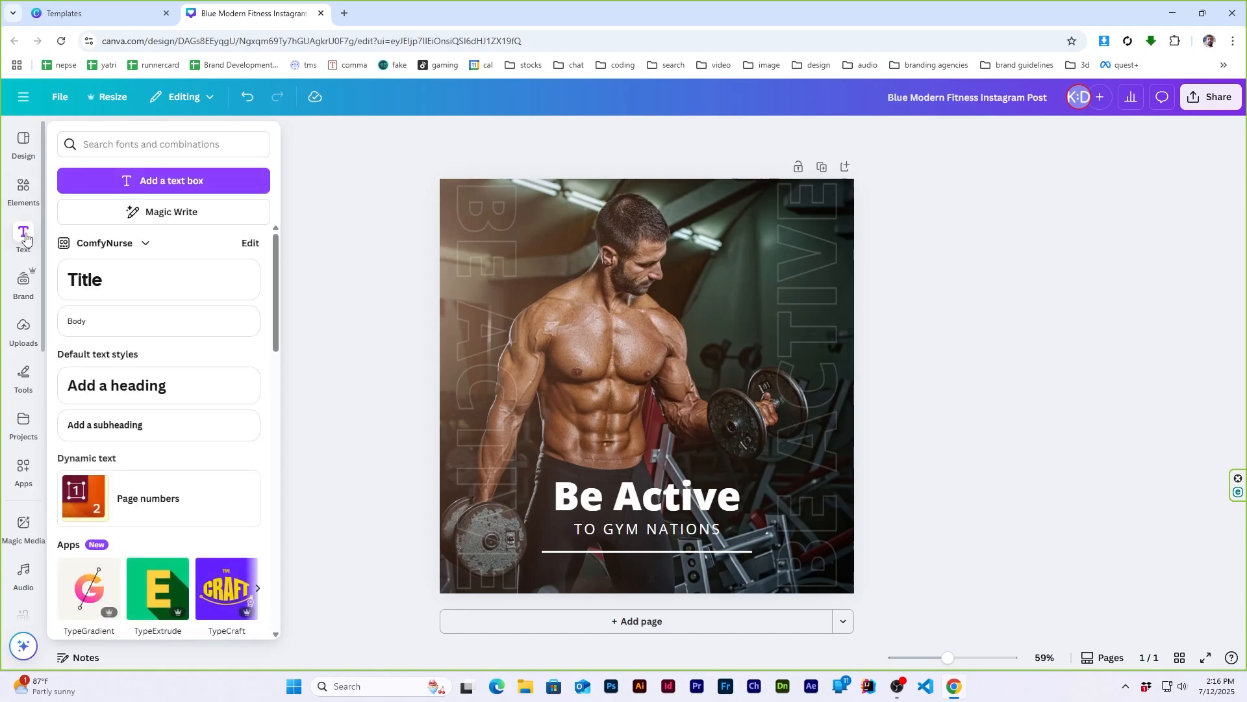
left_click(30, 240)
- Try grunge fonts on the "Be Active" title, apply Zuume Rough Bold and enlarge the text to size 141
left_click(655, 497)
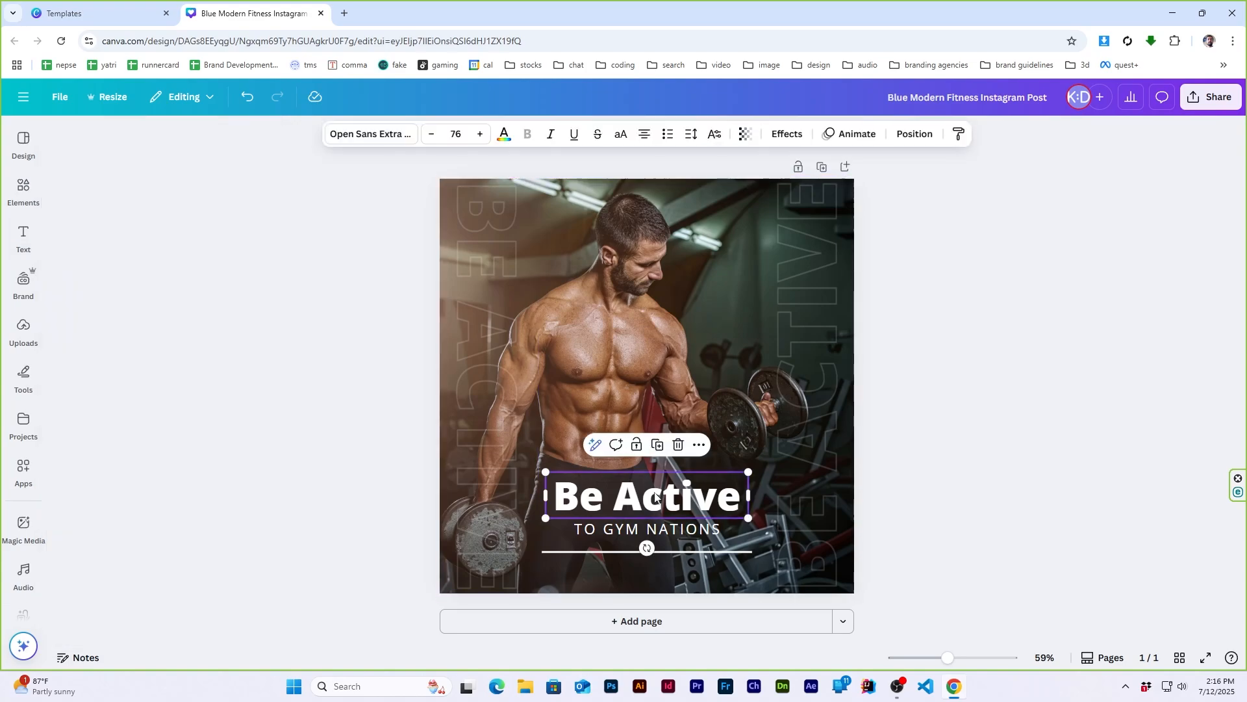
left_click(382, 136)
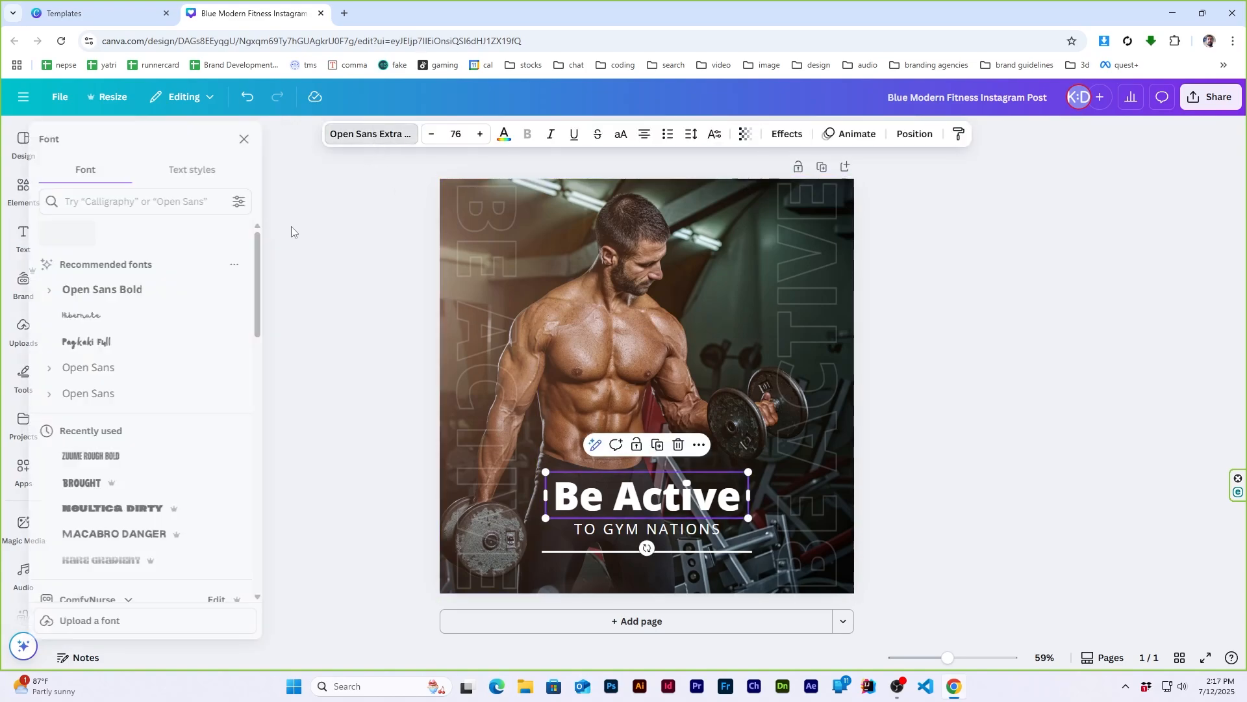
left_click(141, 198)
type("grunge")
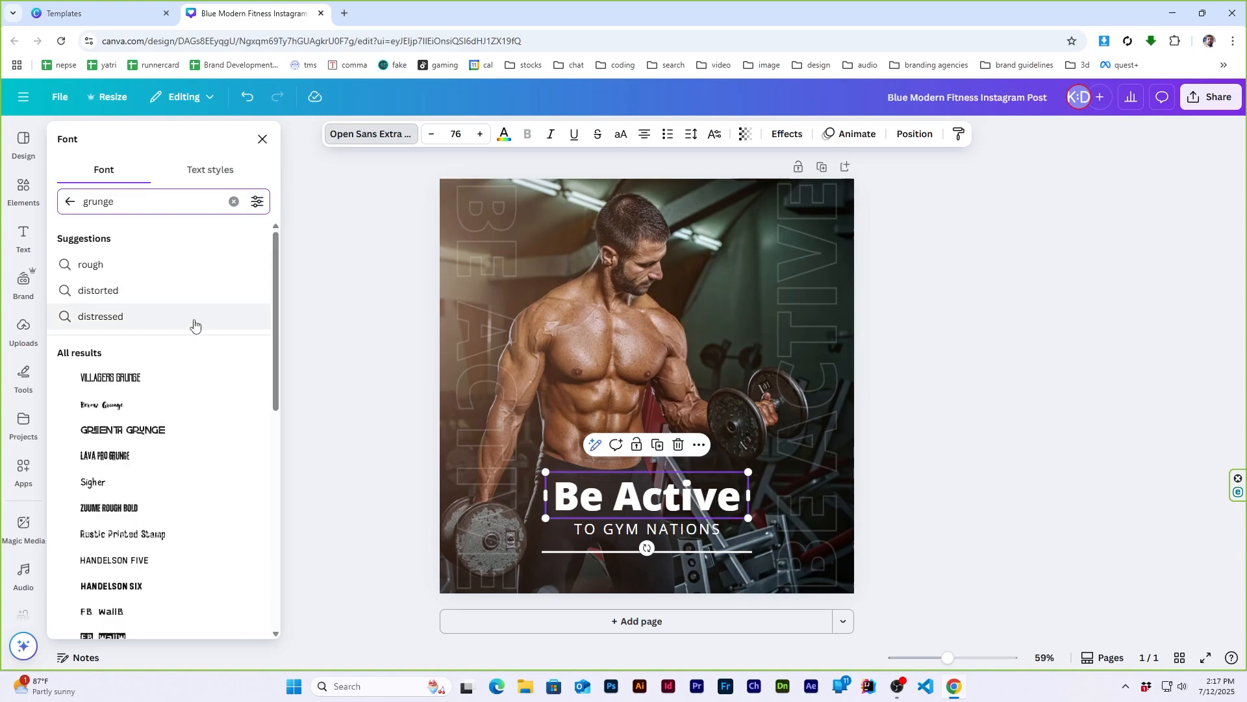
left_click(117, 460)
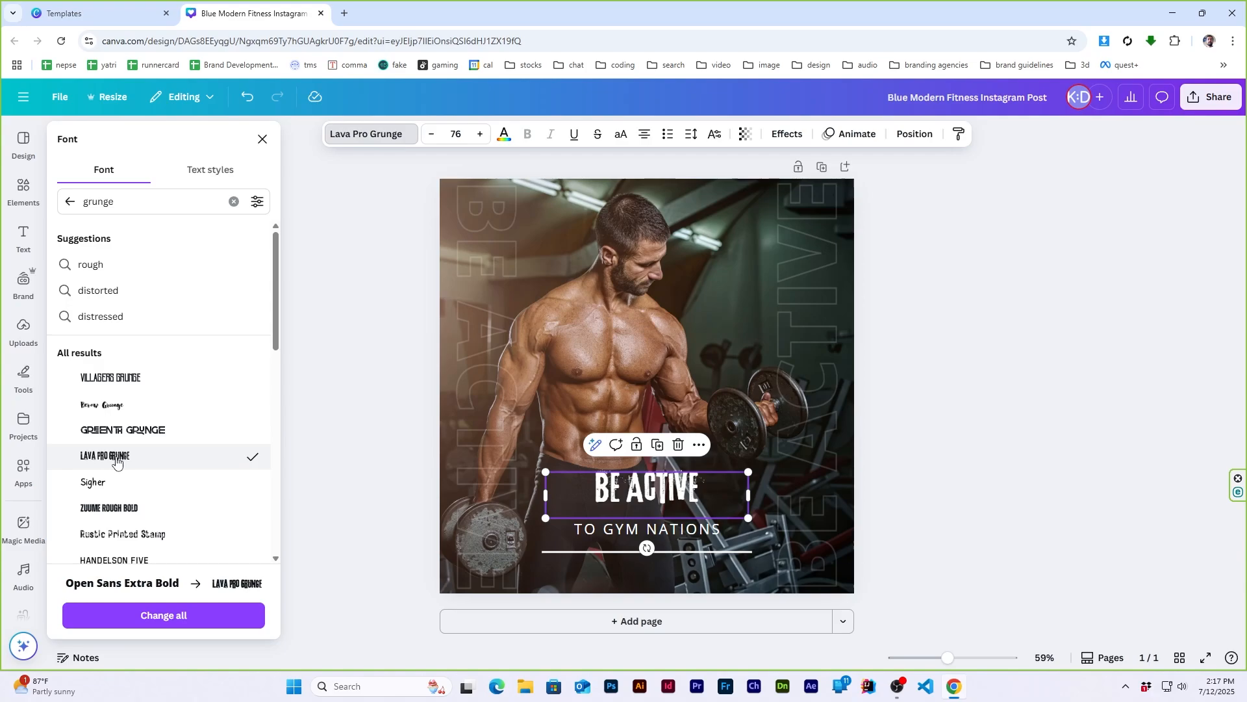
left_click(114, 383)
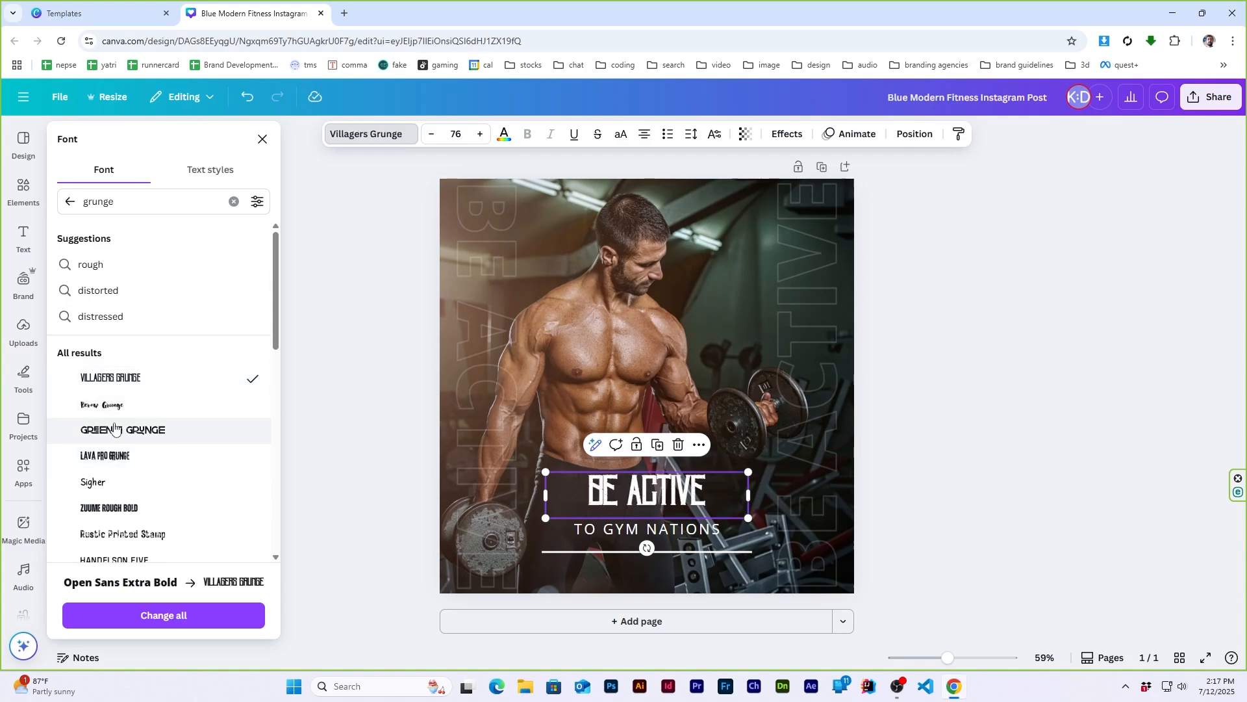
left_click(129, 510)
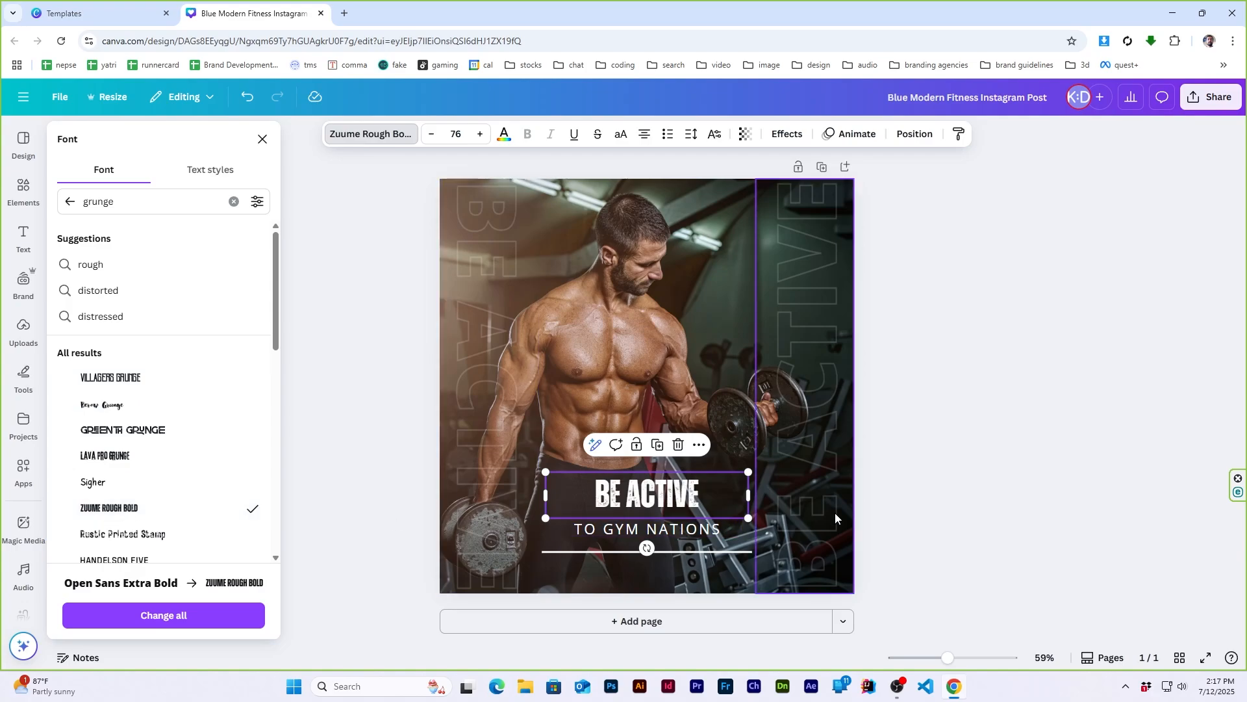
left_click_drag(753, 468, 835, 451)
left_click(966, 321)
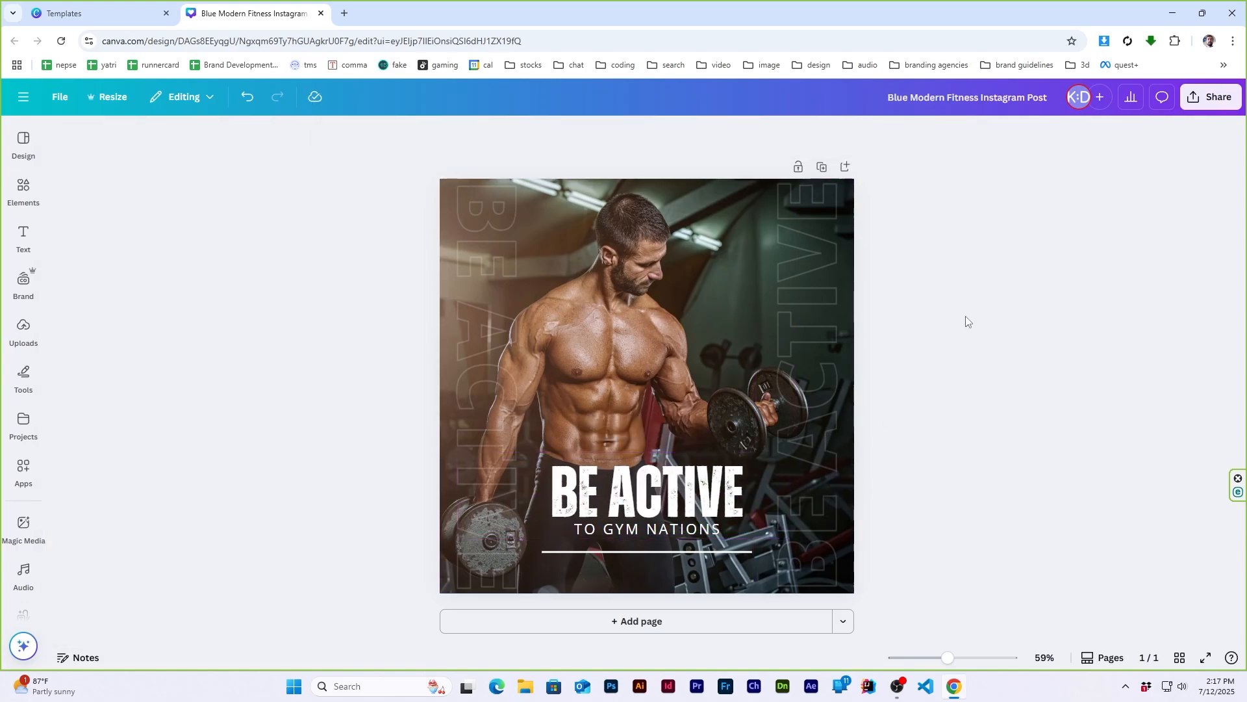
- Color the word "ACTIVE" in the title pure red, #FF0000
left_click(692, 495)
left_click(691, 495)
left_click(691, 495)
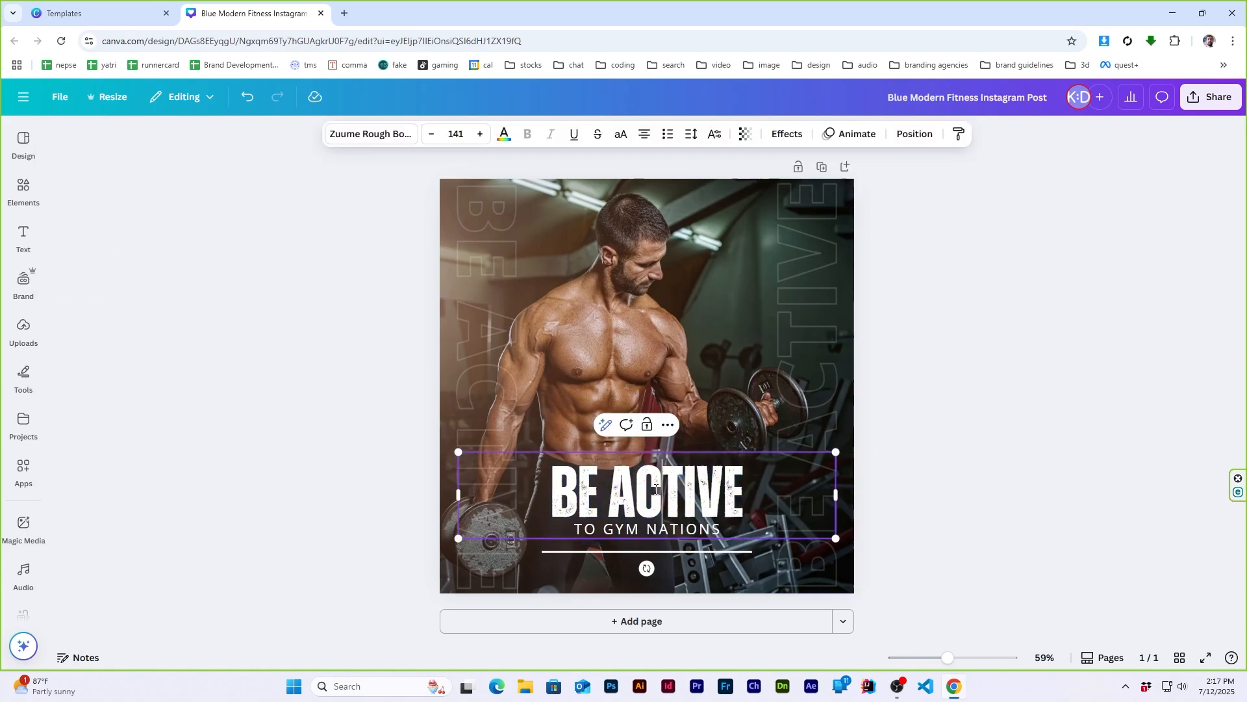
double_click(692, 496)
left_click(505, 138)
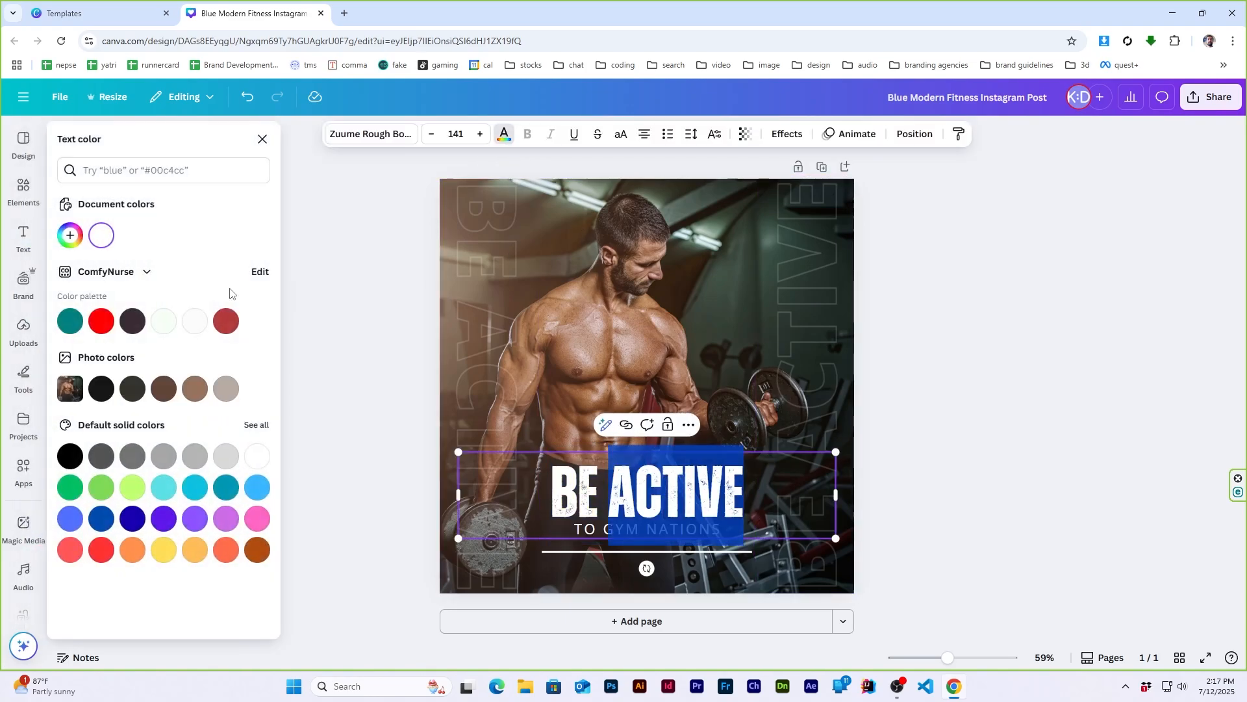
left_click(70, 235)
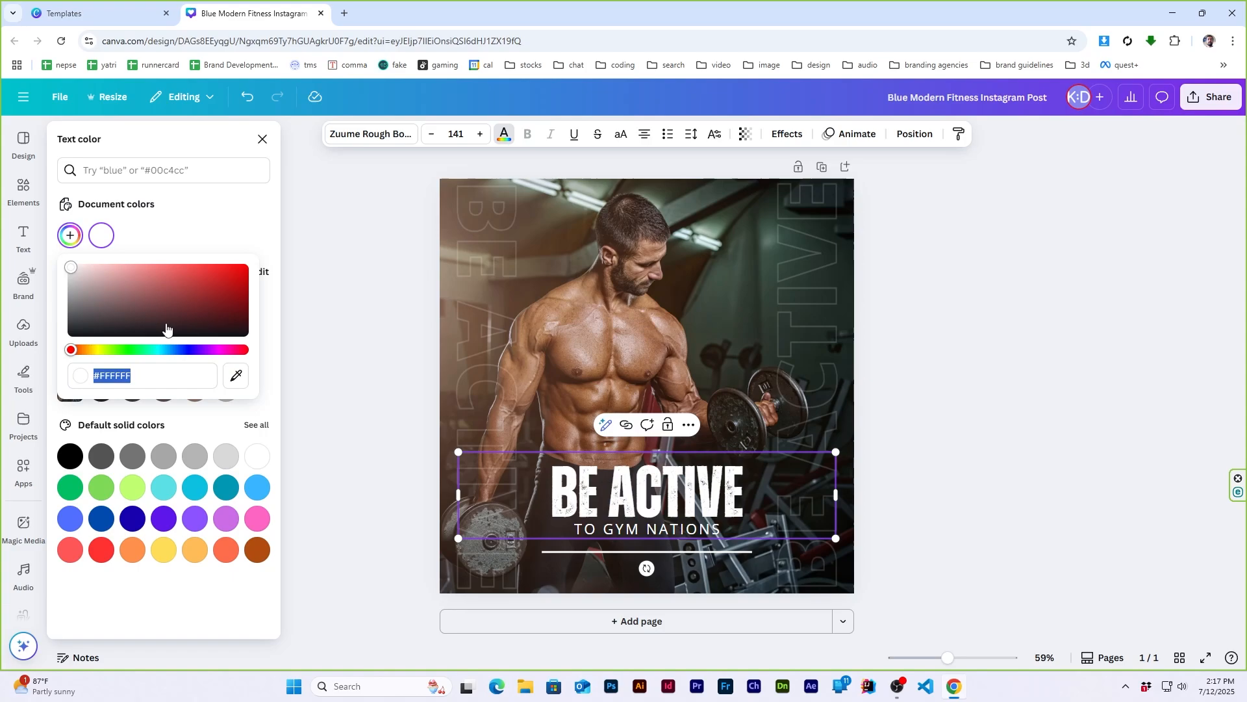
left_click(237, 275)
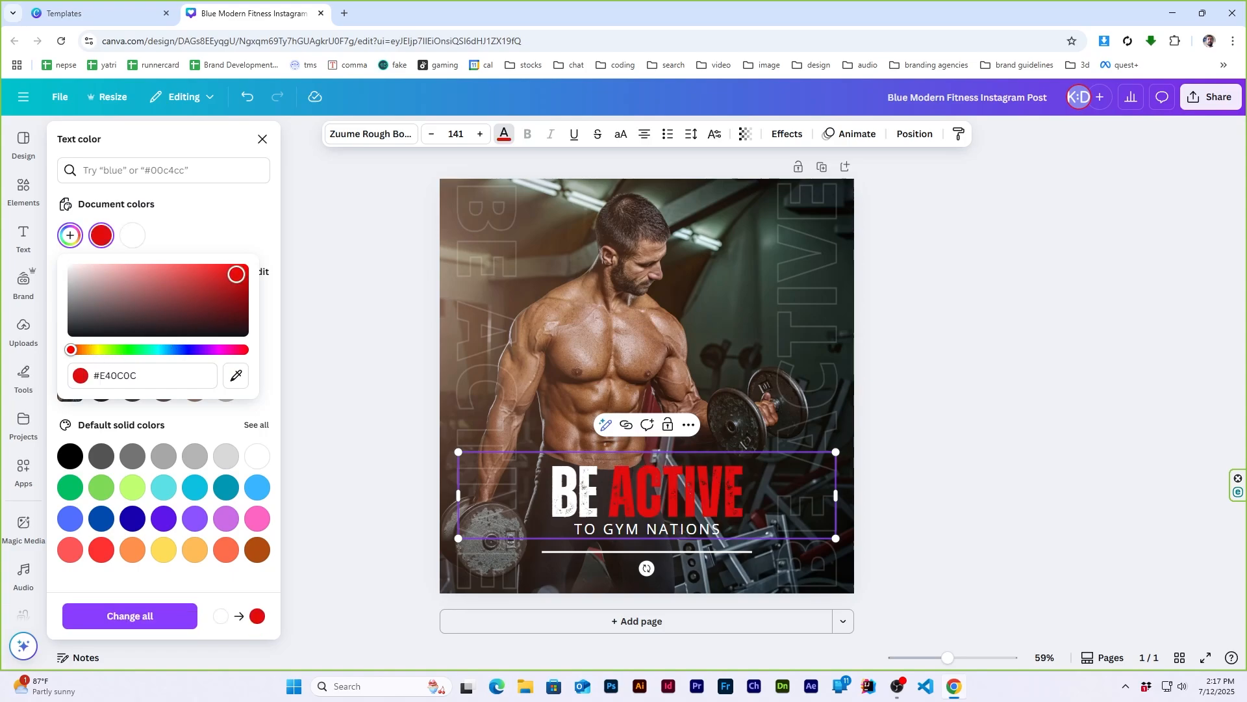
left_click_drag(236, 275, 272, 261)
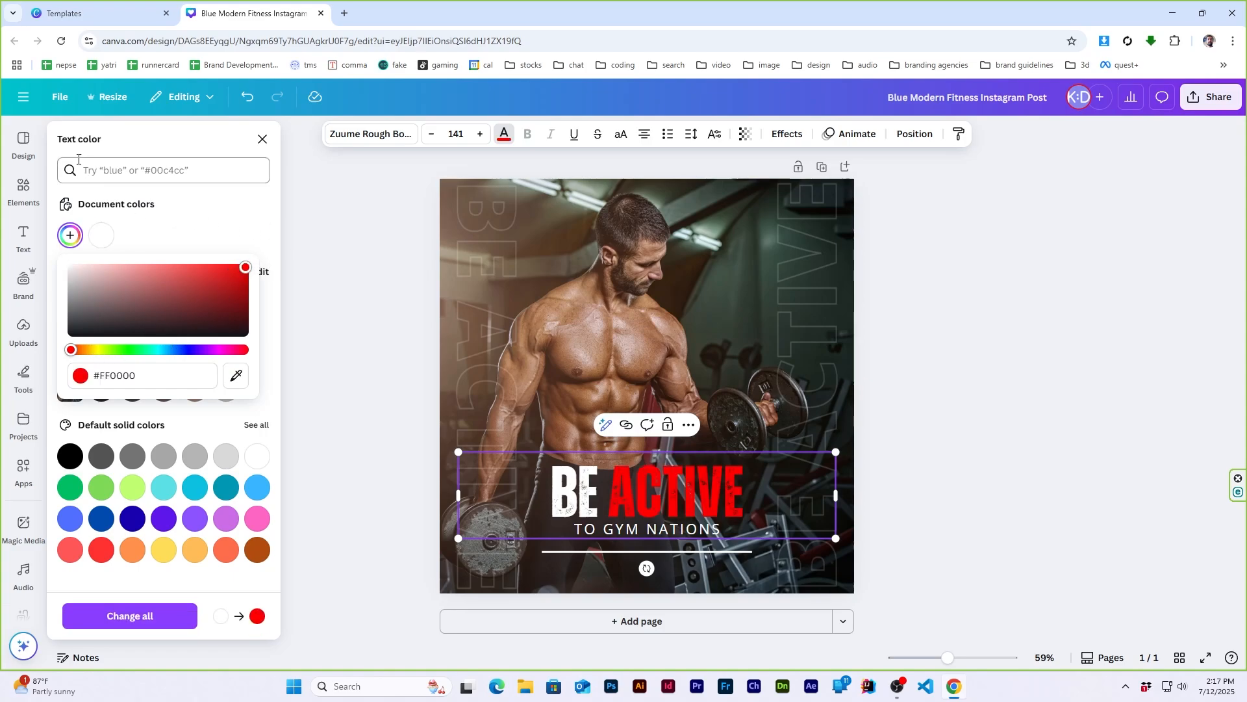
left_click(262, 139)
left_click(992, 365)
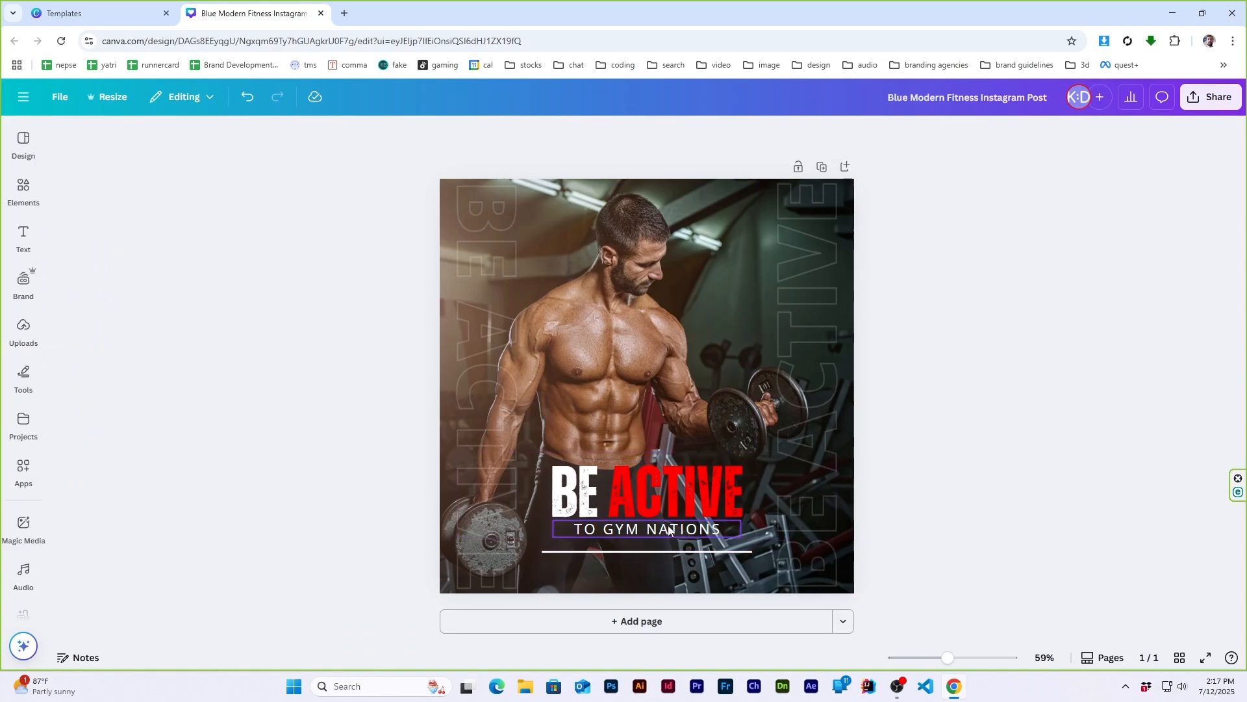
- Move the white divider line directly beneath the title and place the "TO GYM NATIONS" text just below the line
left_click_drag(668, 529, 668, 560)
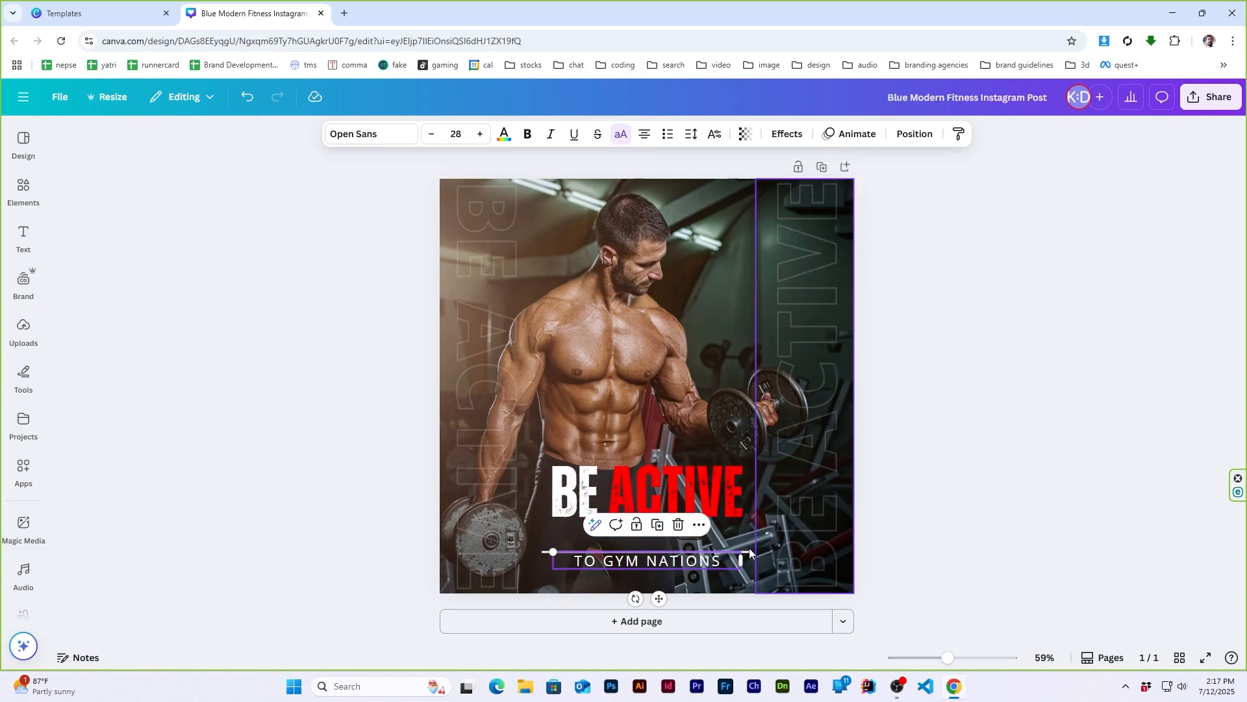
left_click(934, 505)
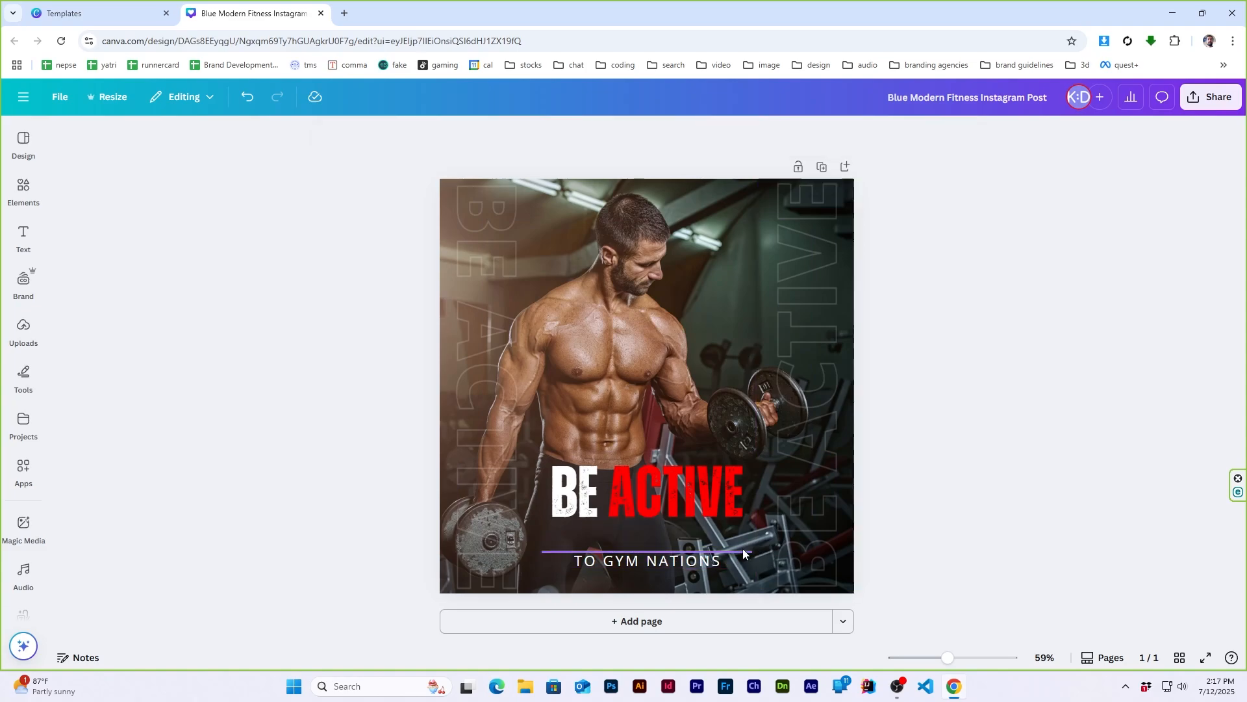
mouse_move(735, 551)
left_mouse_down()
mouse_move(733, 532)
mouse_move(728, 570)
left_mouse_up()
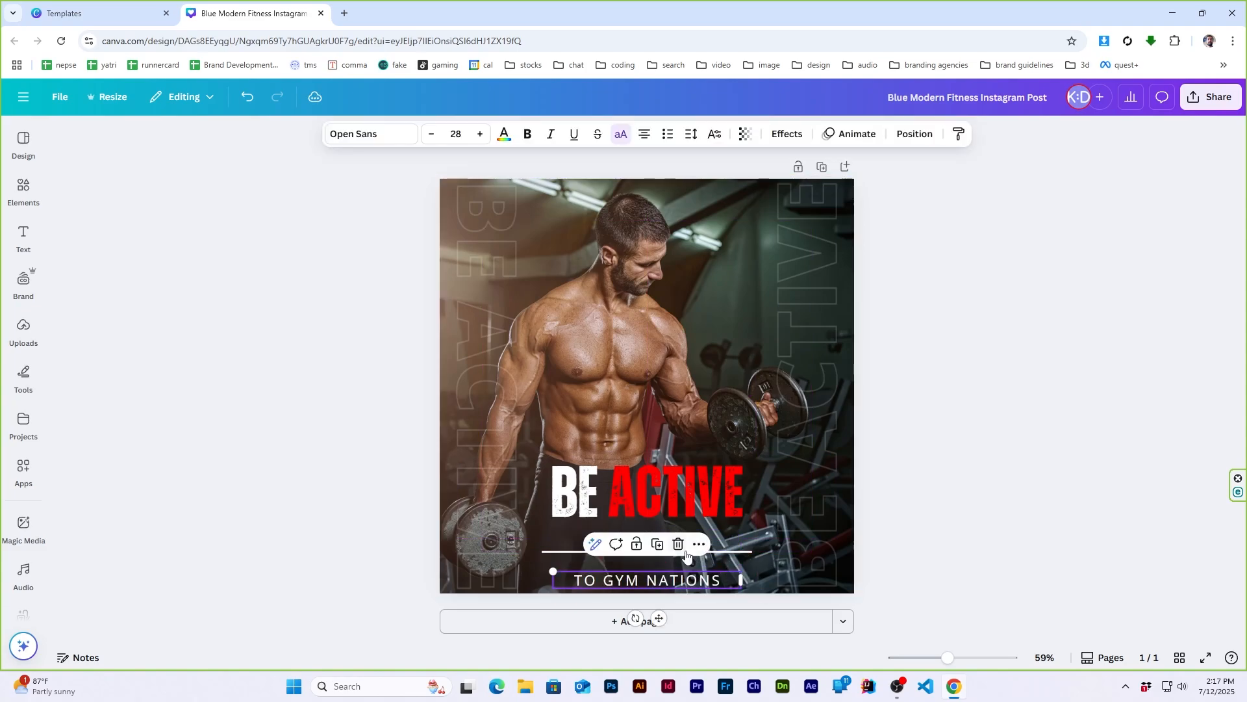
left_click_drag(572, 552, 565, 531)
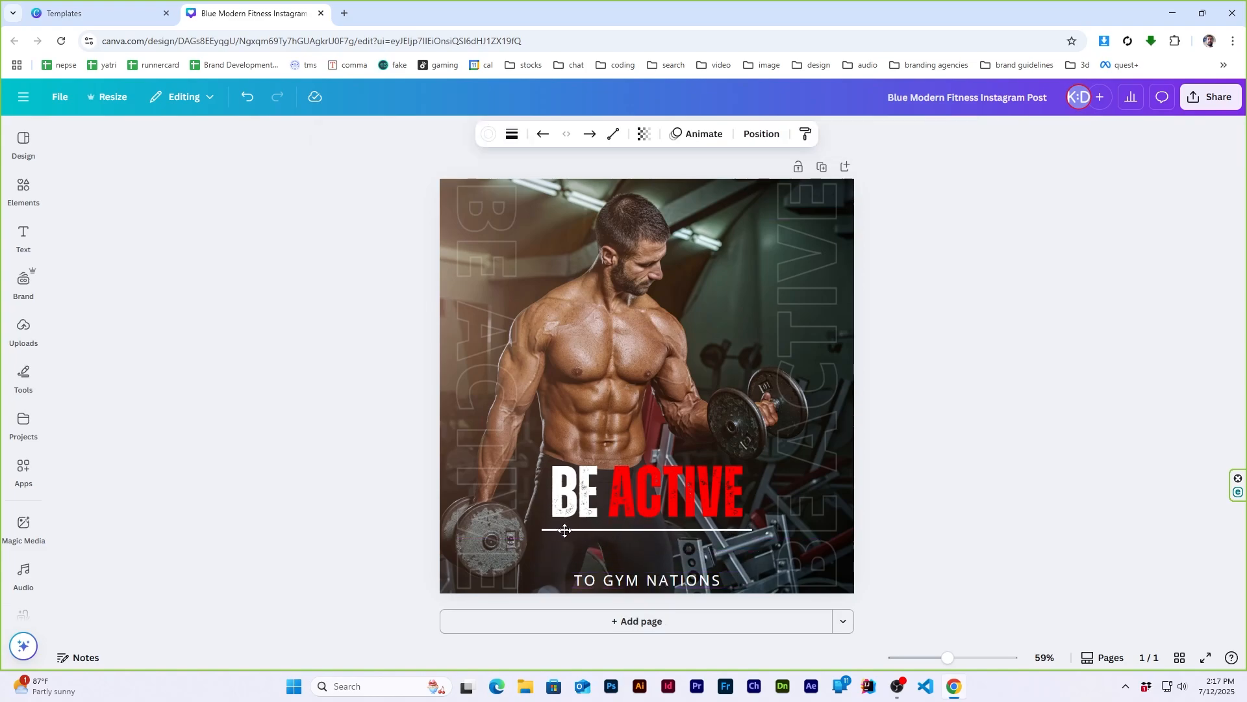
left_click_drag(593, 580, 593, 546)
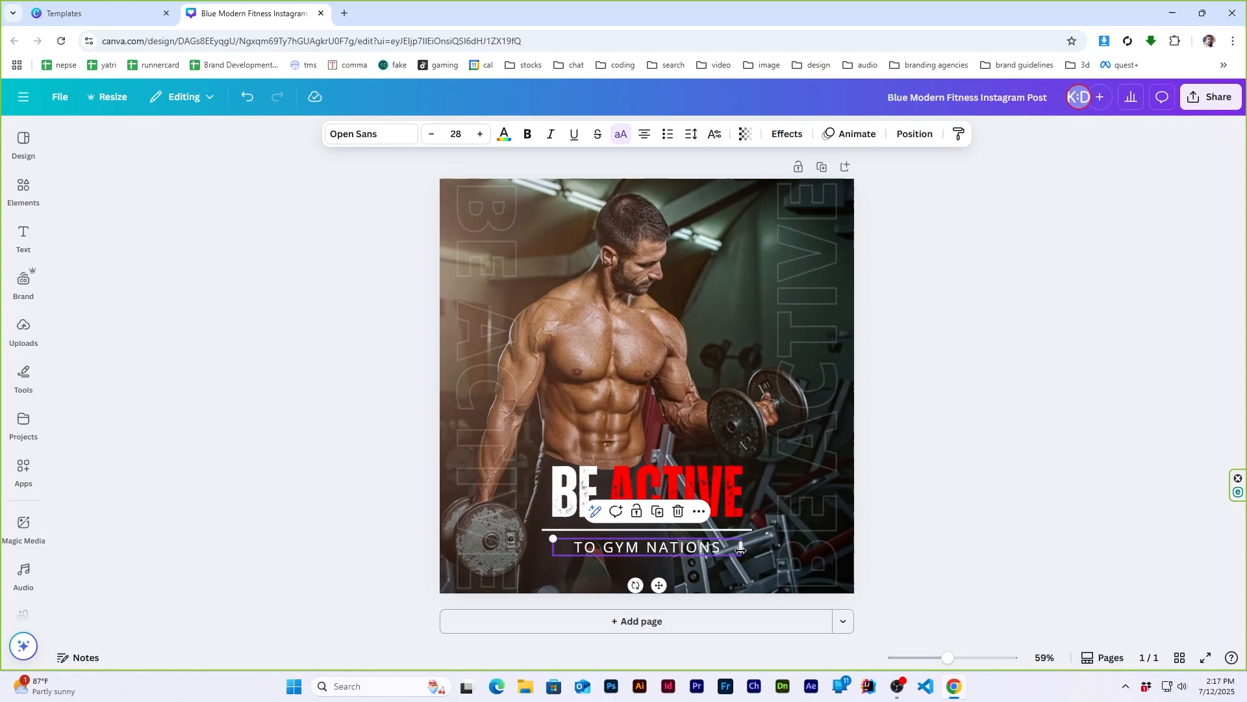
- Widen the "TO GYM NATIONS" text box and set its letter spacing to 379
left_click_drag(743, 550, 799, 548)
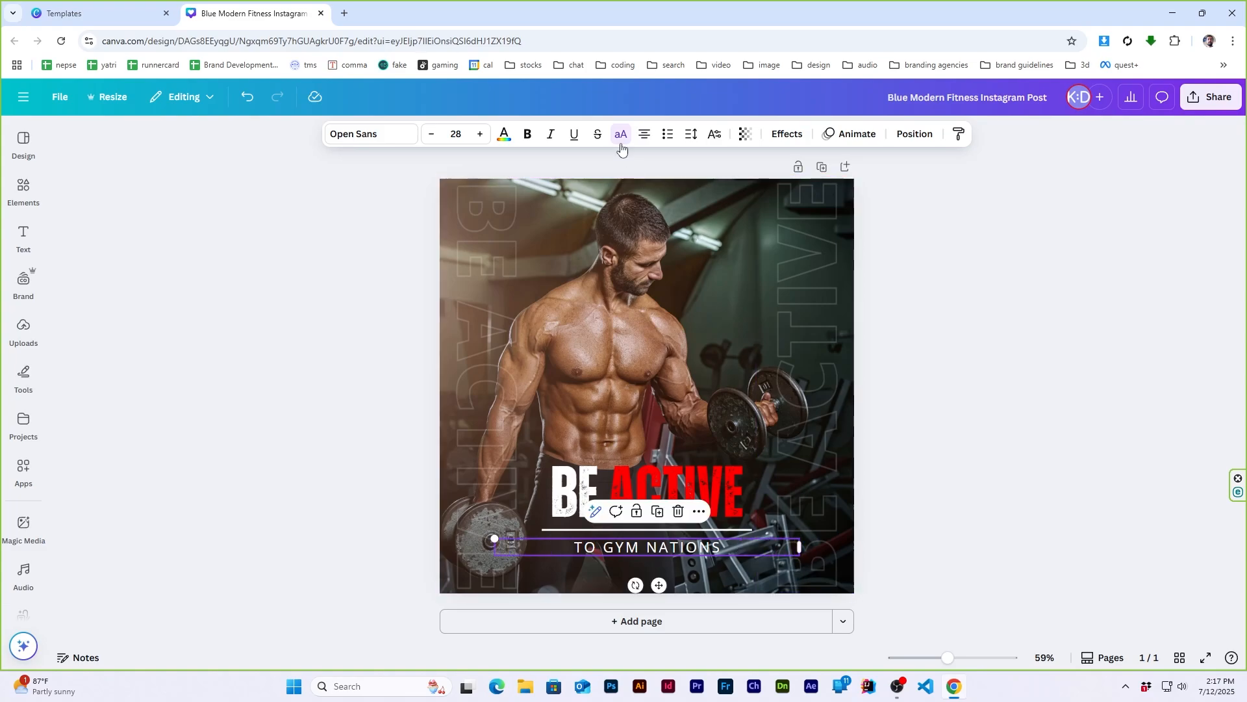
left_click(691, 134)
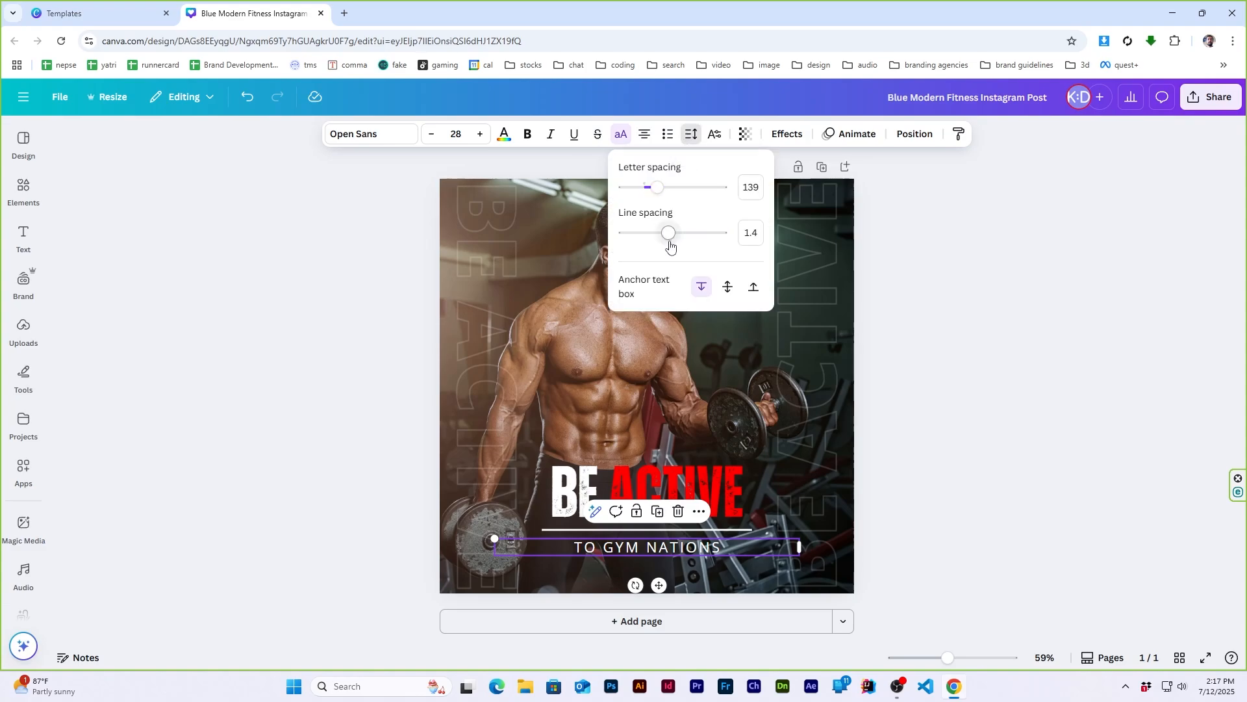
left_click_drag(658, 188, 682, 190)
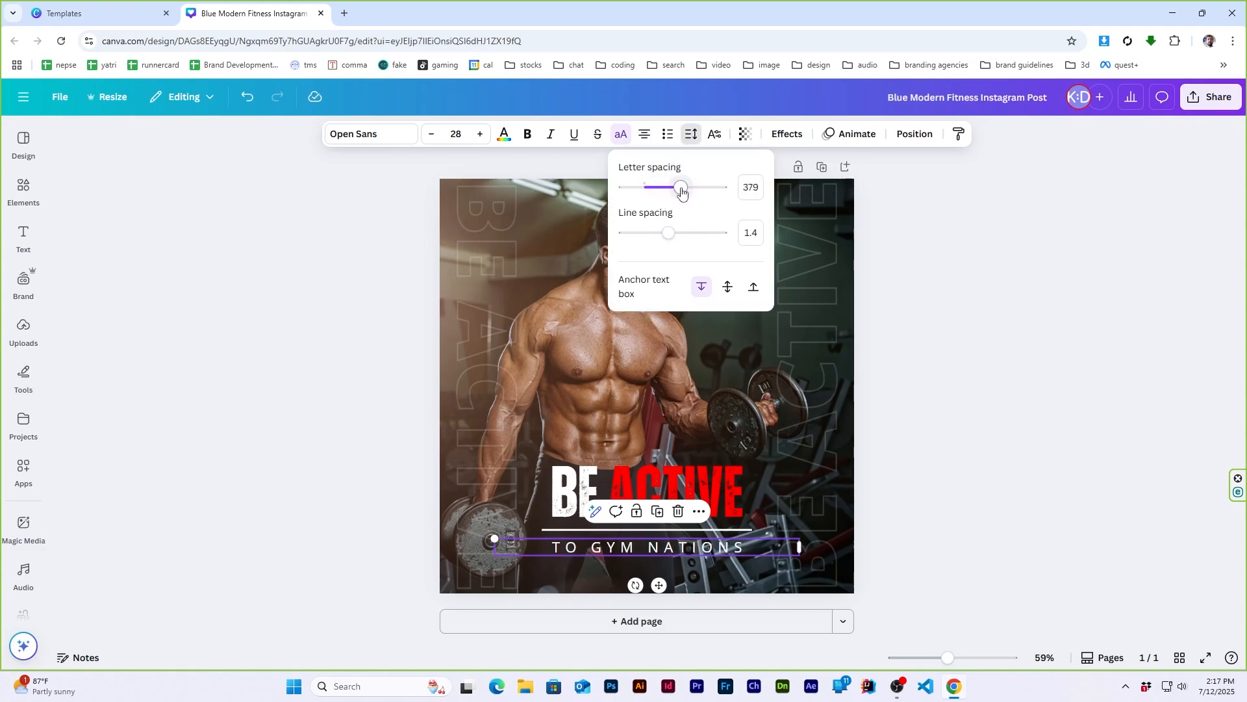
left_click(1006, 363)
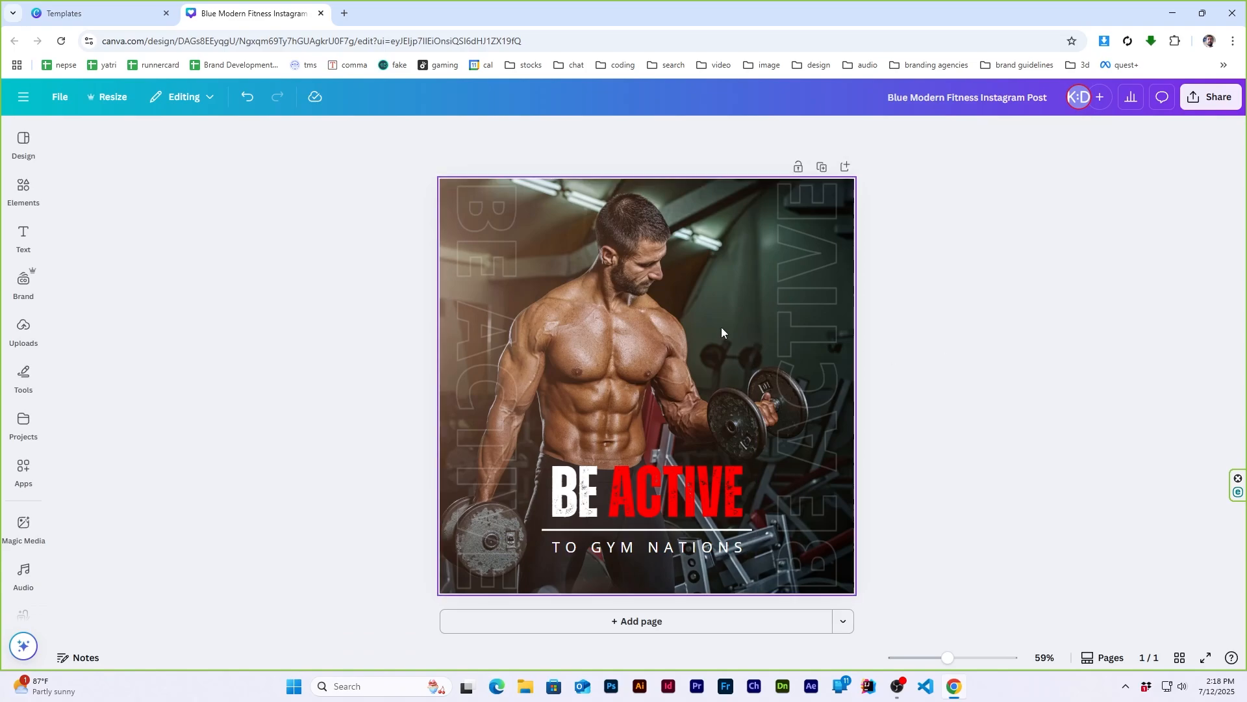
- Adjust the background photo to temperature 9, tint 10, brightness -20, contrast 25, highlights 12 and shadows -12
left_click(658, 319)
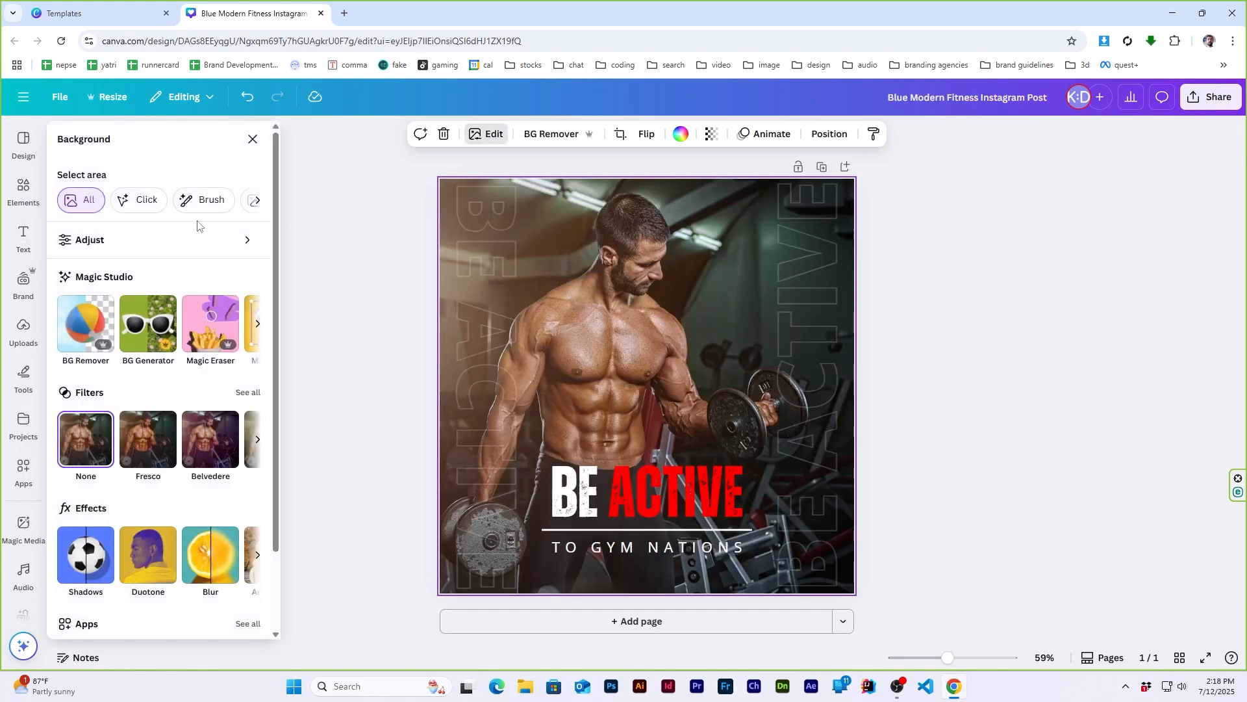
left_click(195, 239)
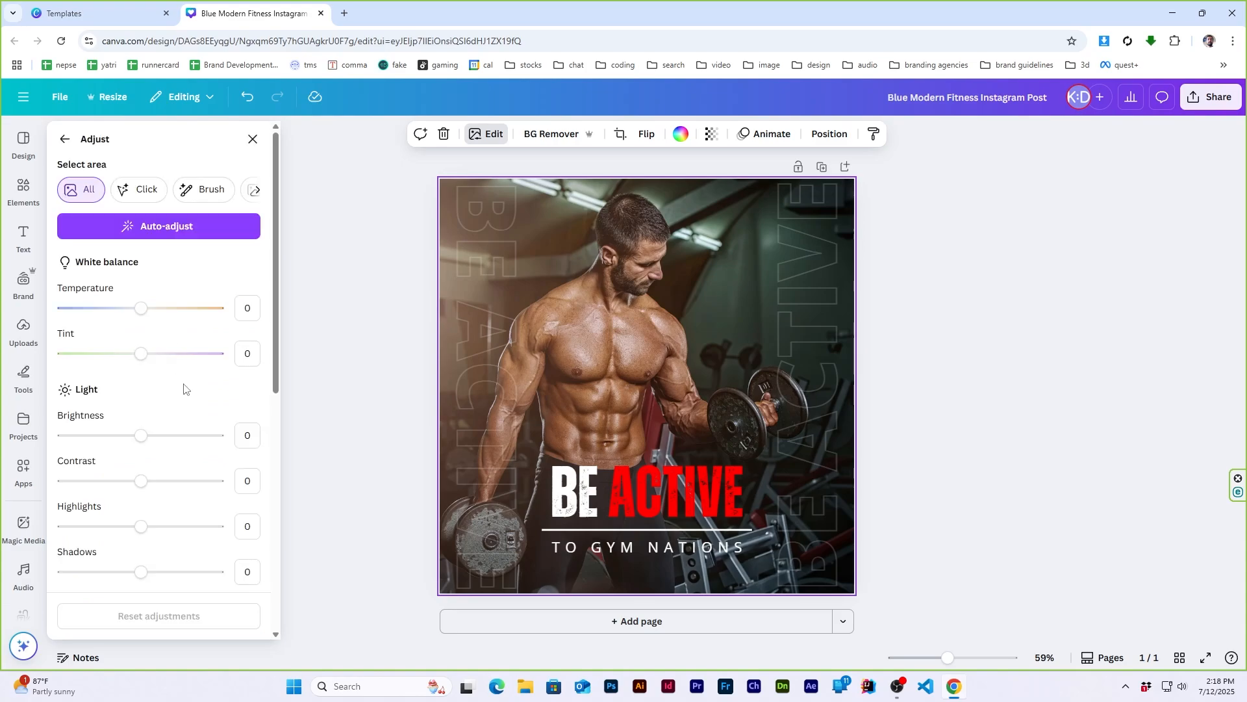
left_click_drag(141, 312, 148, 356)
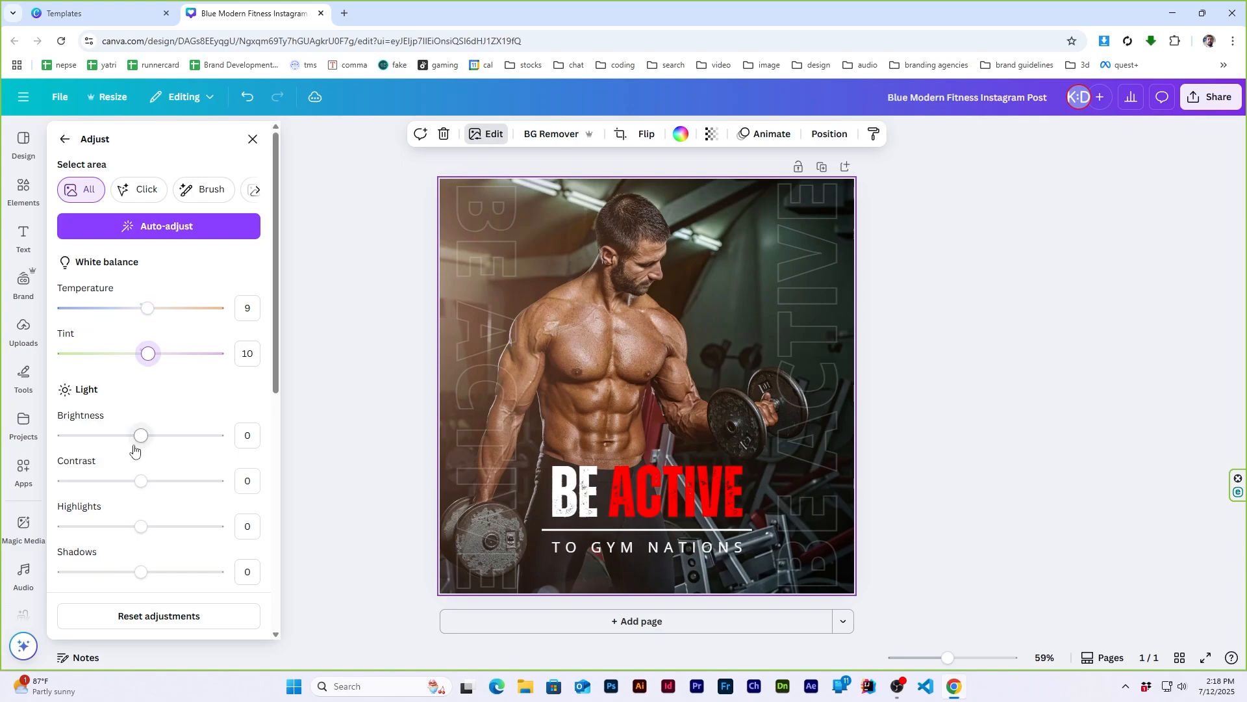
left_click_drag(139, 437, 162, 492)
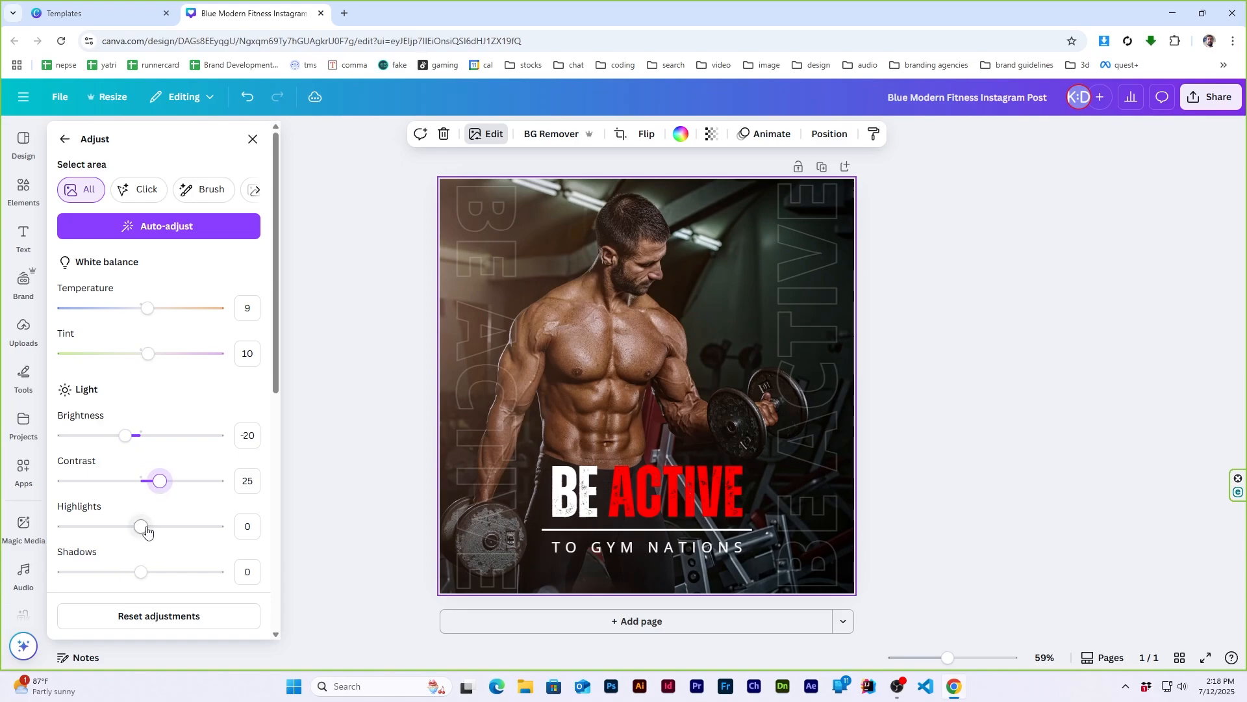
left_click_drag(142, 529, 132, 581)
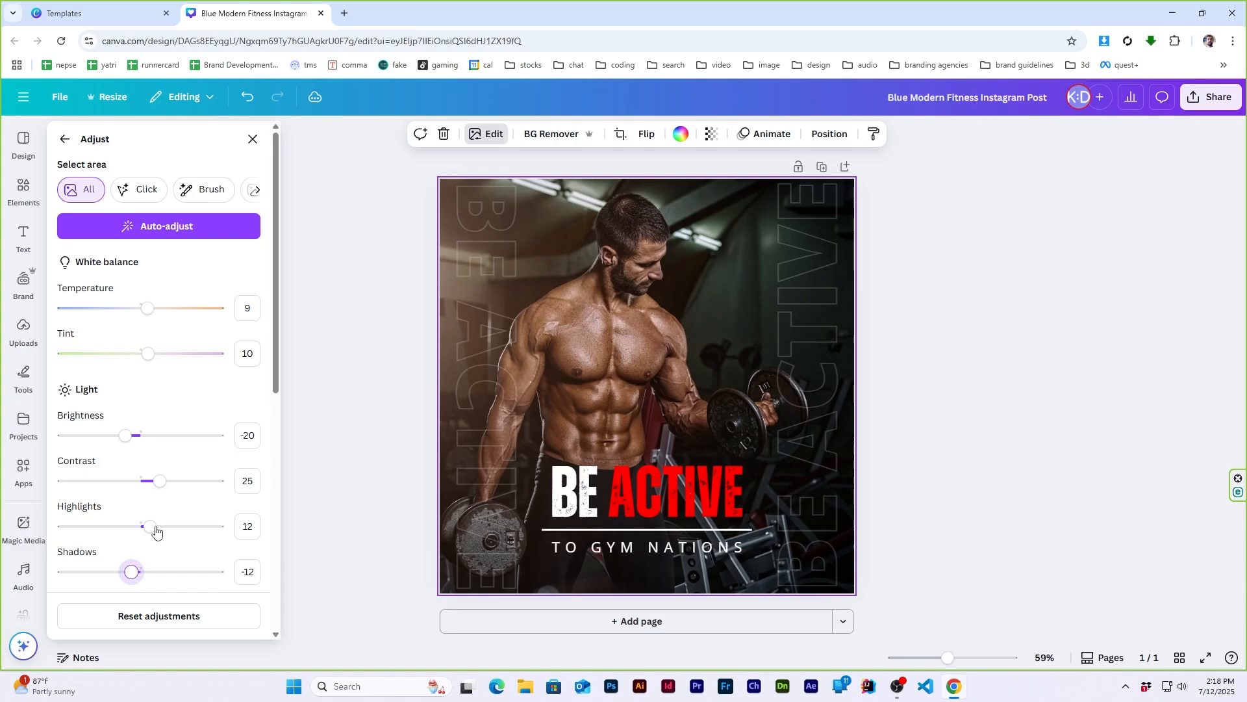
- Set the background photo's blacks to 6, saturation to -13, sharpness to 16 and clarity to 7
scroll(156, 531, "down", 5)
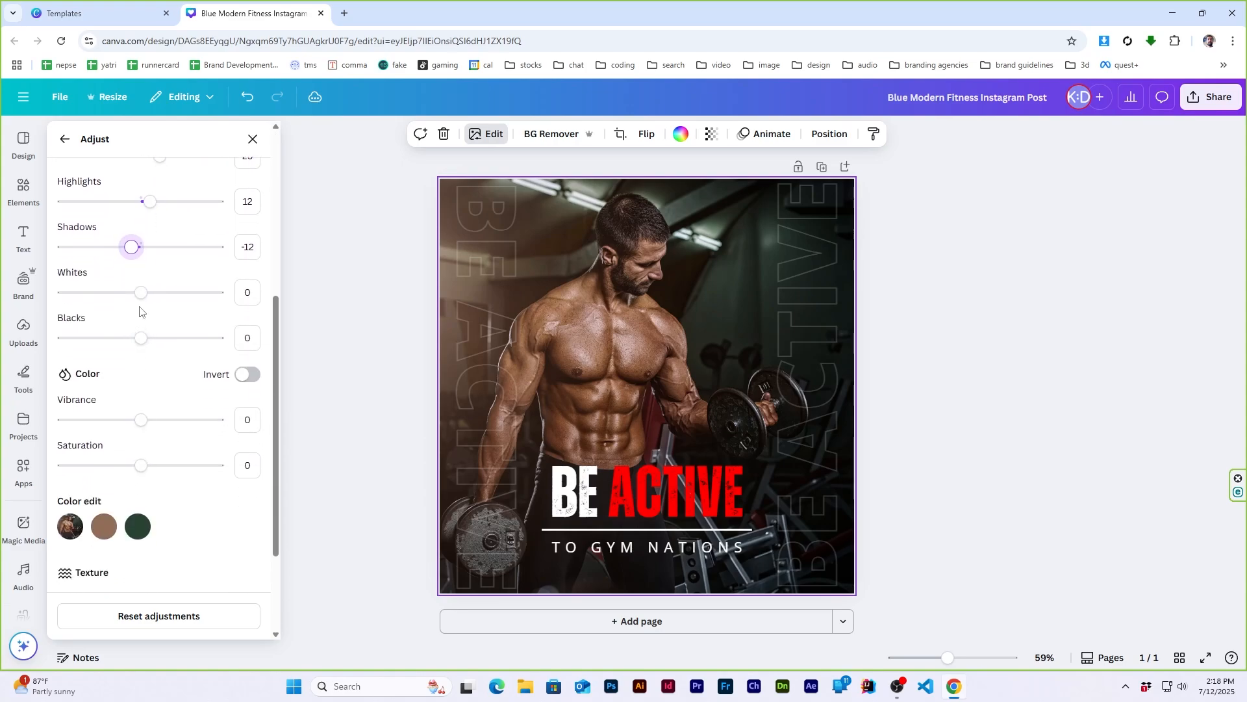
left_click_drag(139, 292, 146, 349)
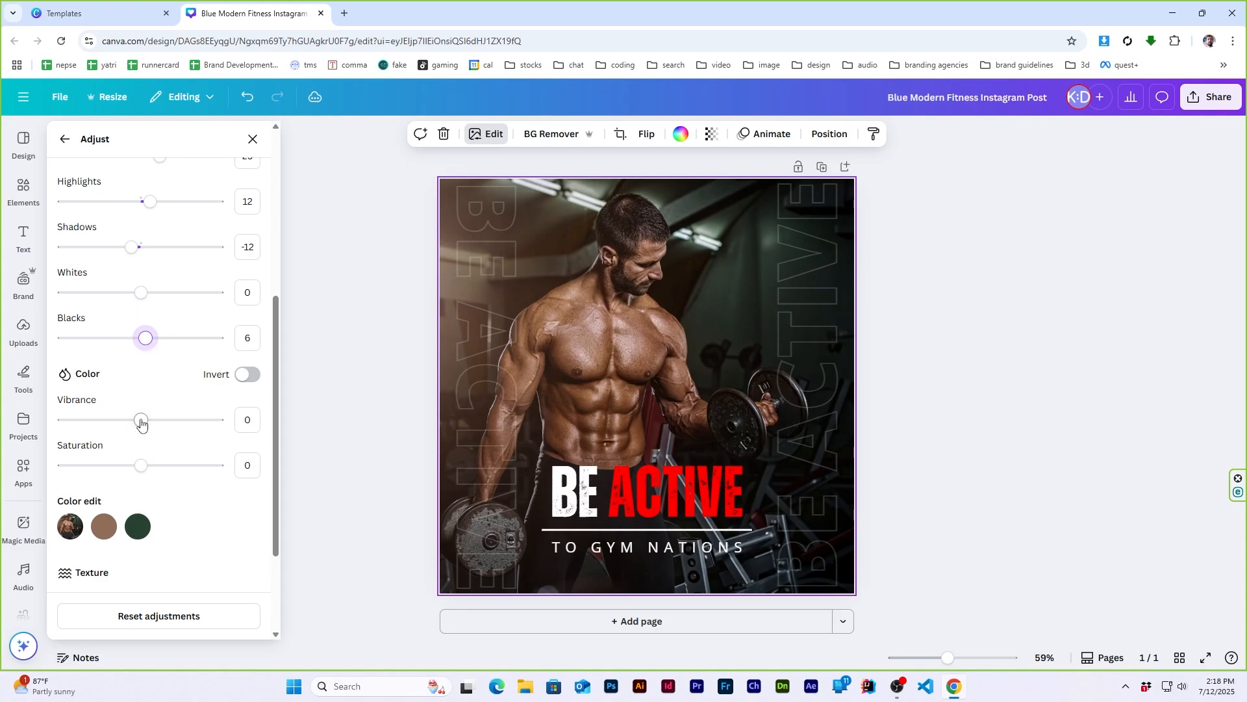
left_click_drag(141, 465, 132, 475)
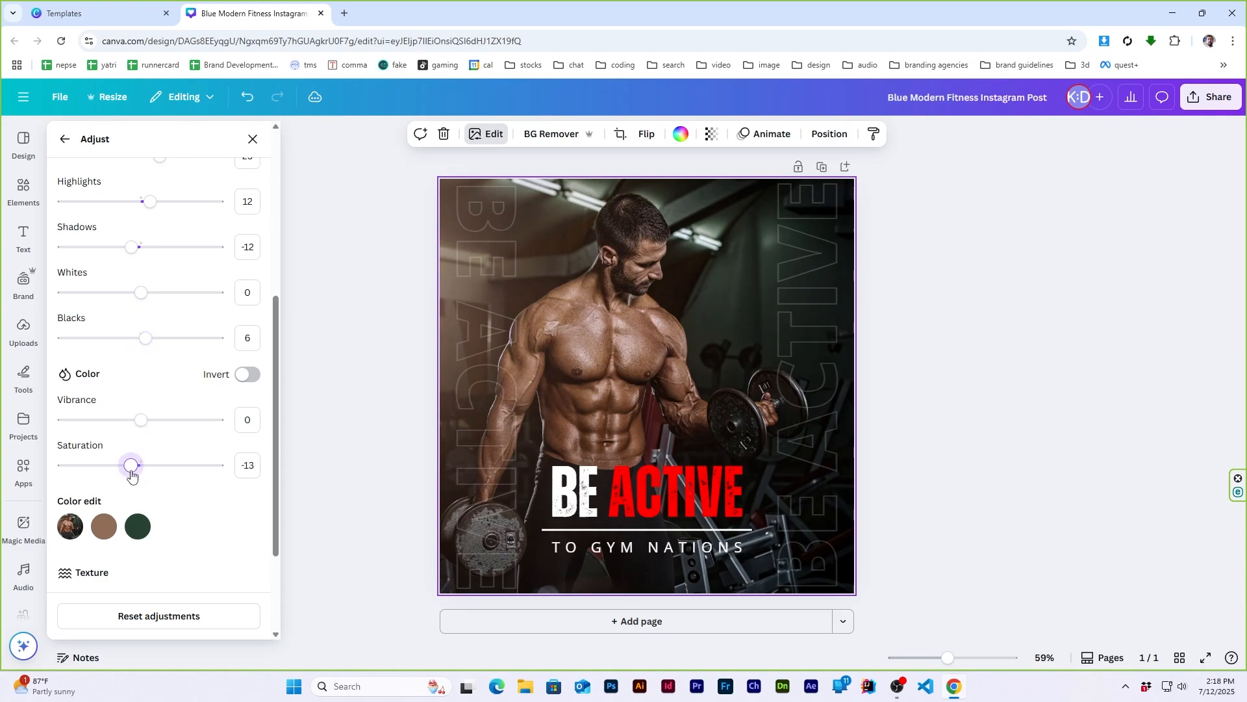
scroll(165, 412, "down", 2)
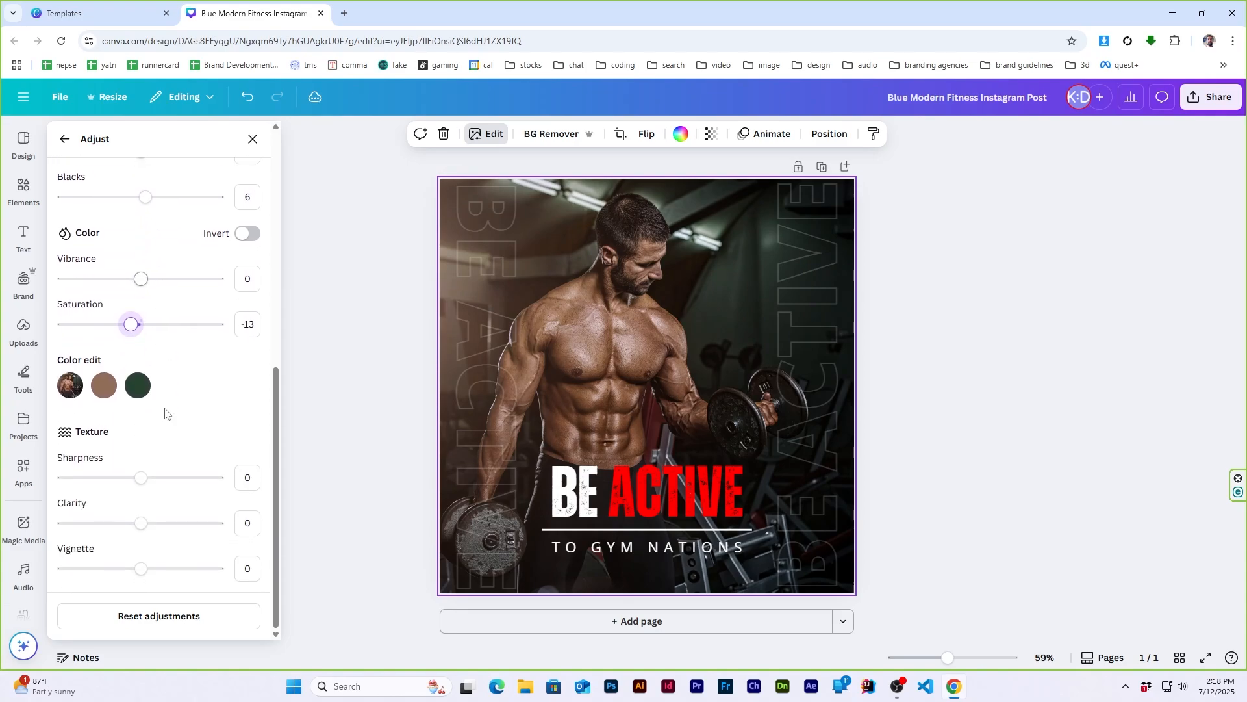
left_click_drag(140, 479, 147, 528)
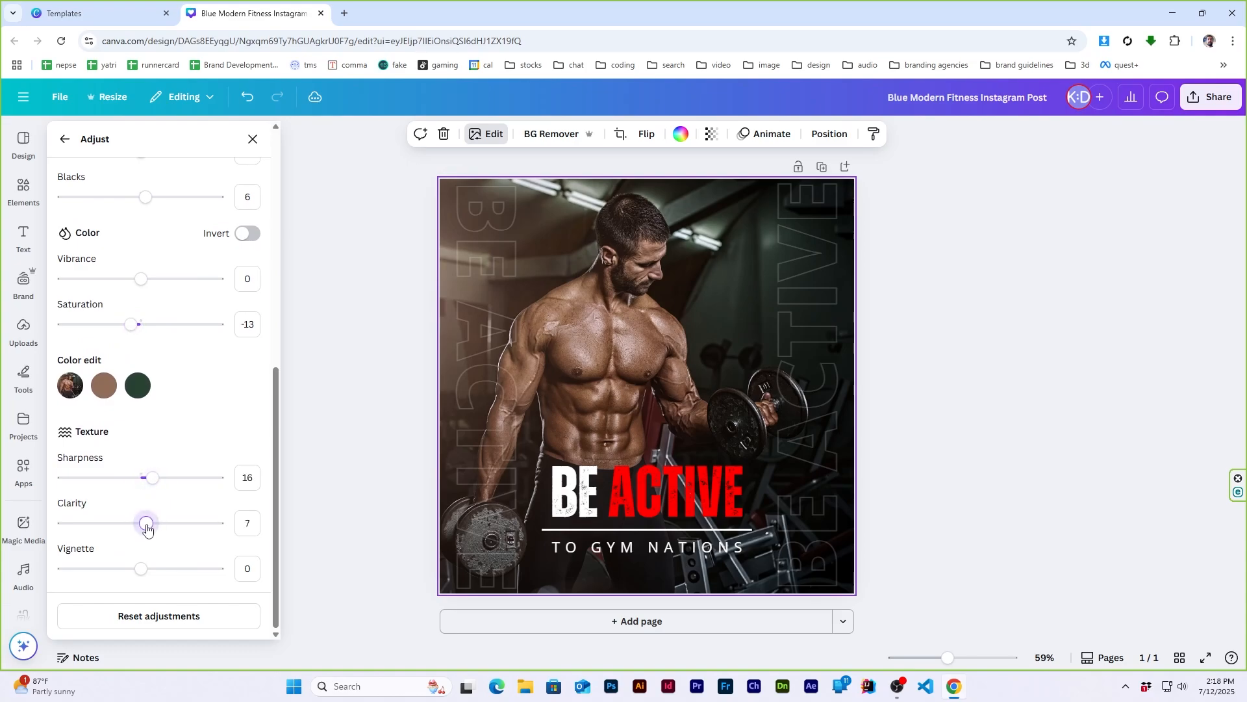
left_click(65, 139)
left_click(252, 139)
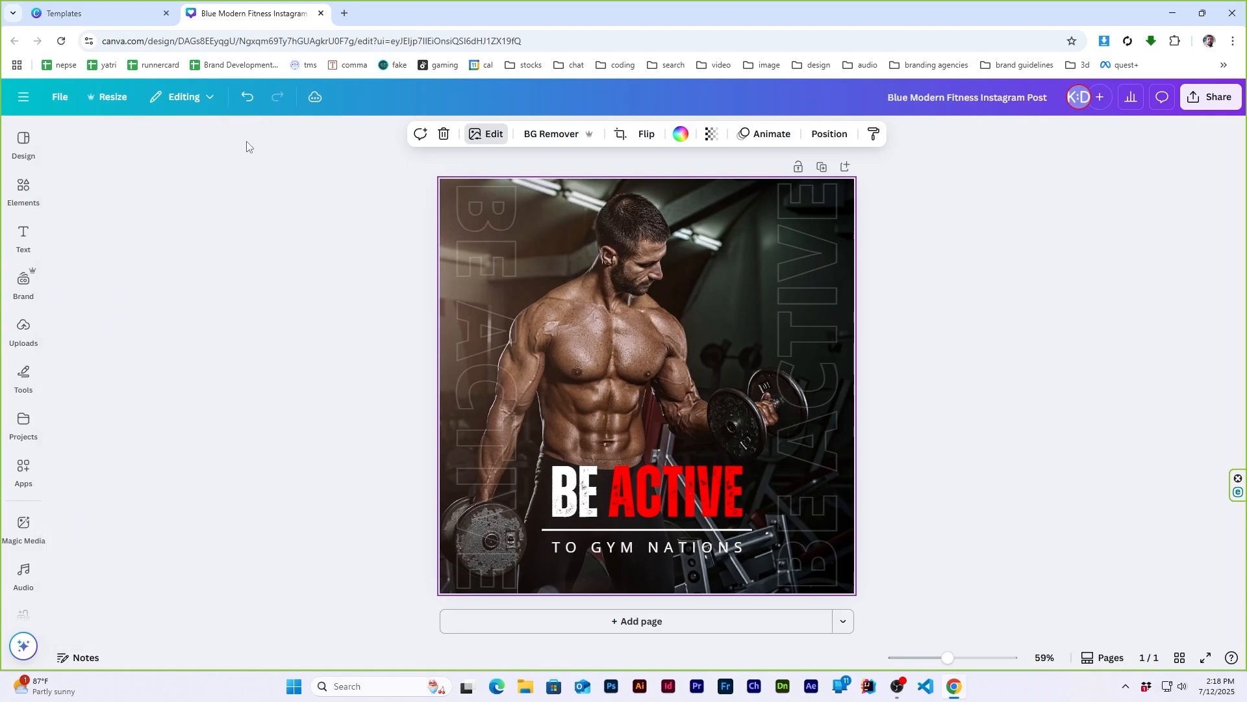
left_click(980, 310)
- Enlarge the "BE ACTIVE" title until it is as wide as the divider line below it
left_click(656, 506)
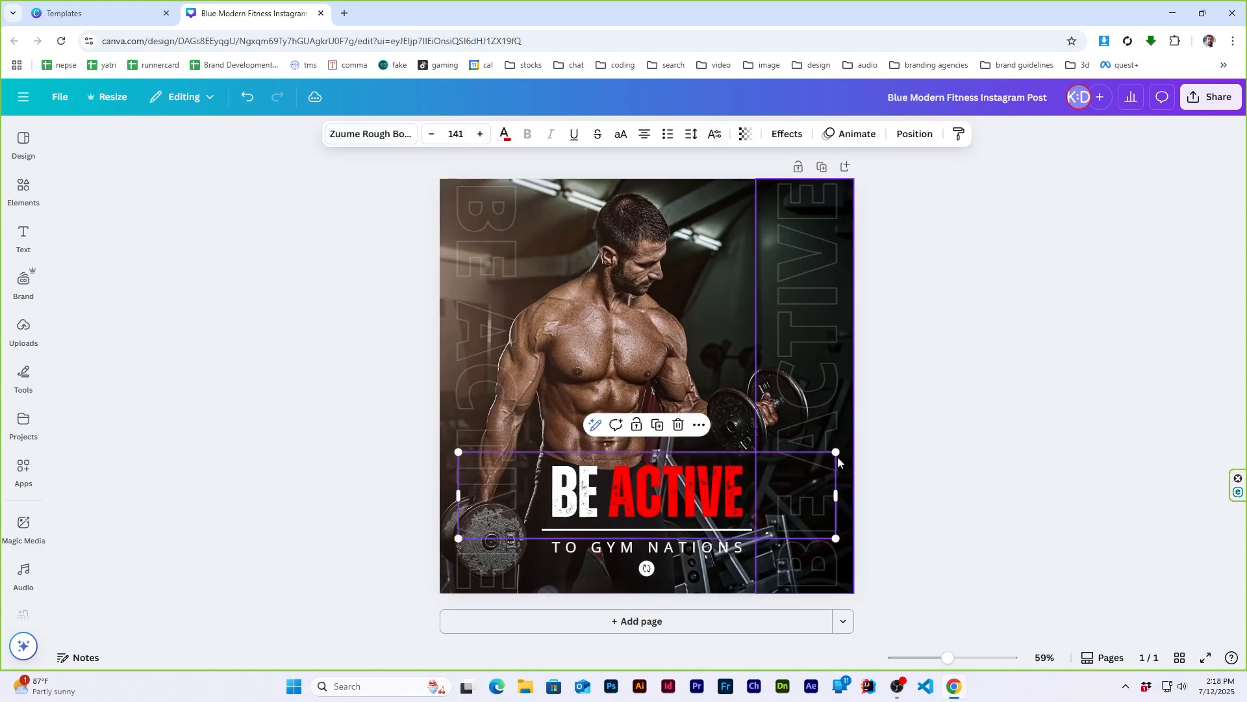
left_click_drag(836, 453, 864, 443)
left_click(960, 302)
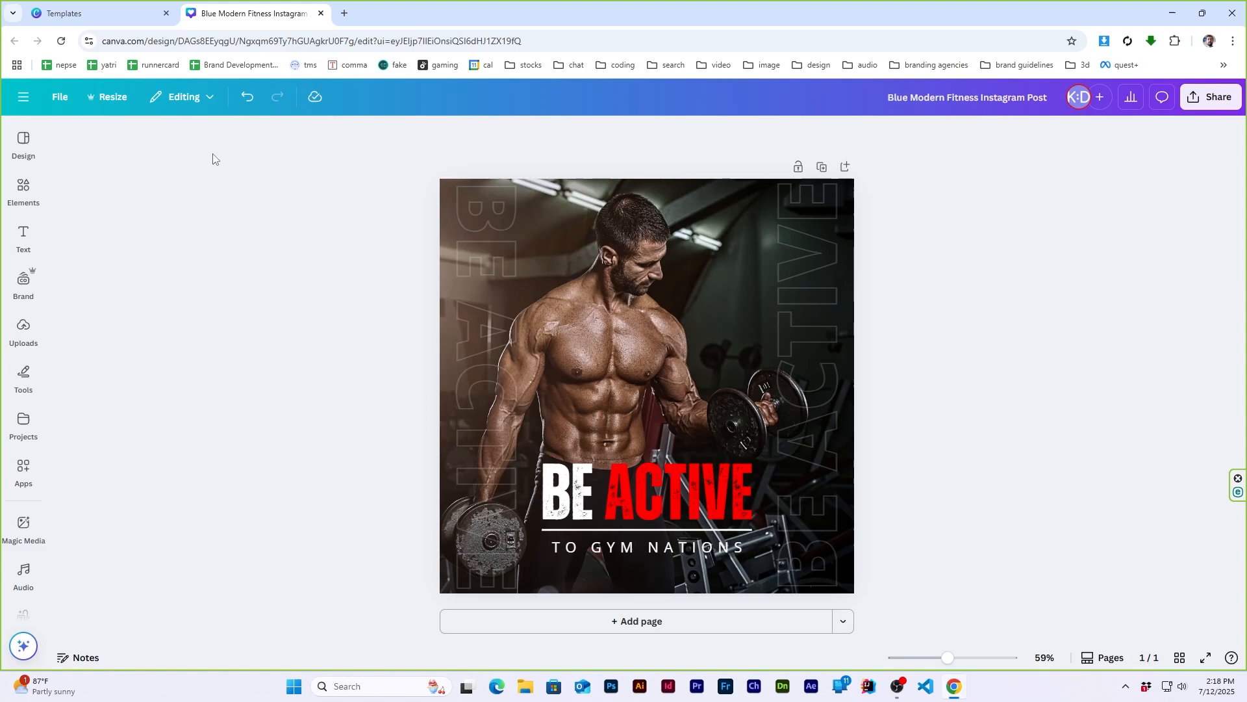
- Search the graphics elements for "grunge texture"
left_click(24, 190)
left_click(135, 135)
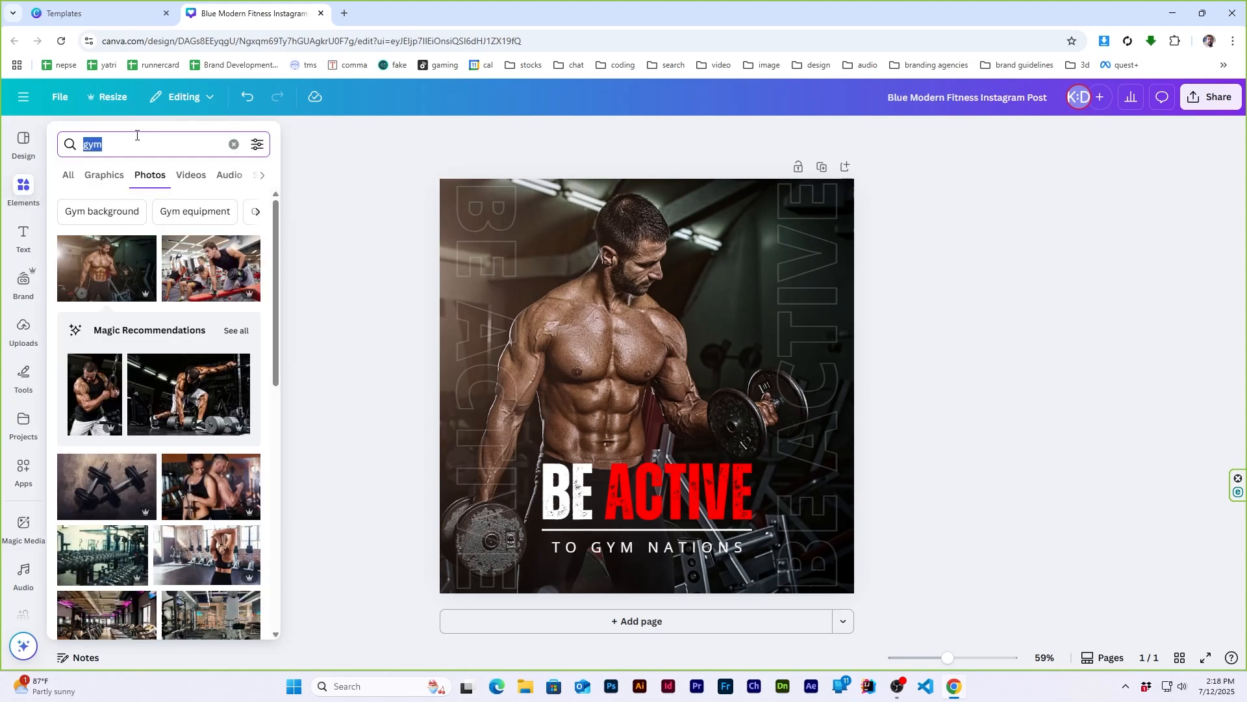
type("grunge textur")
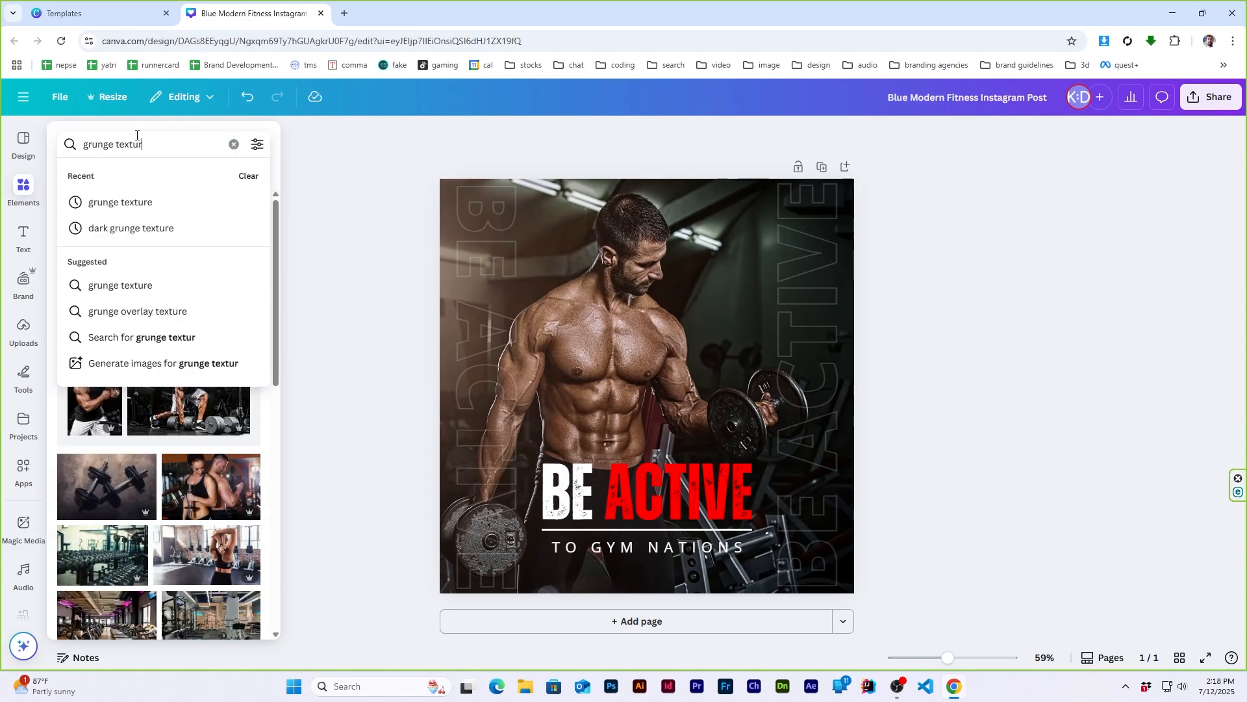
type("e")
key("Return")
left_click(21, 188)
left_click(21, 188)
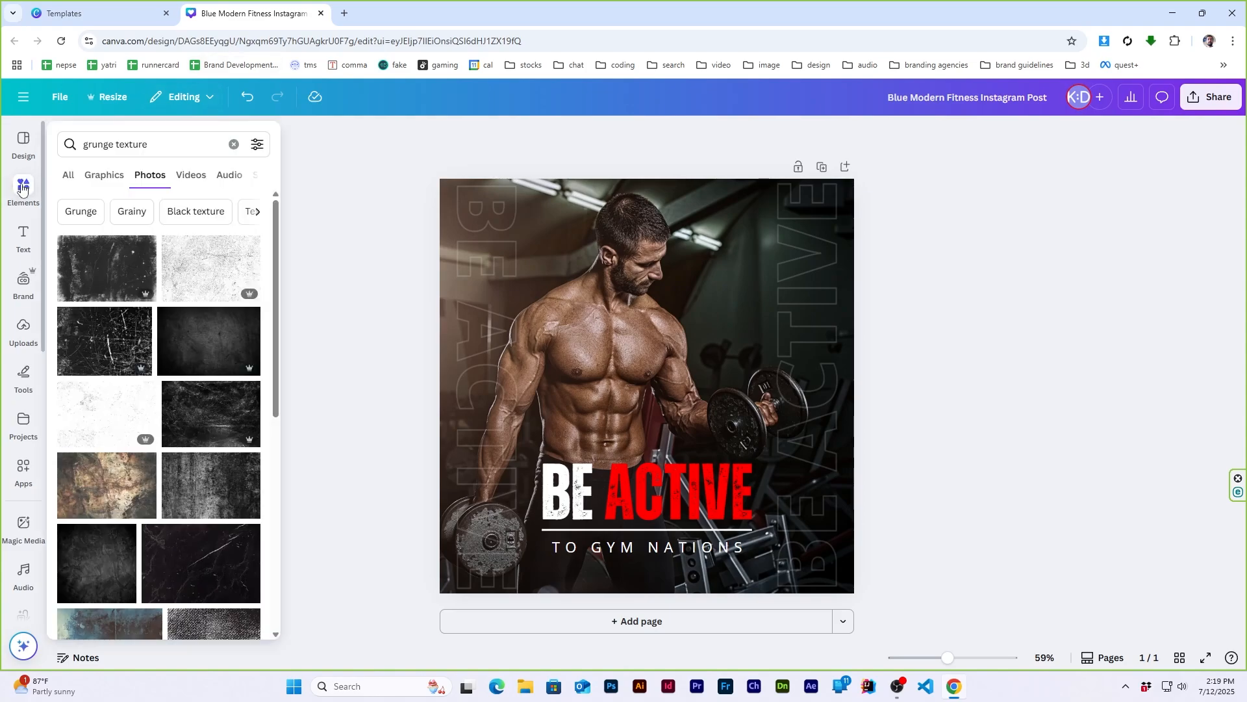
left_click(104, 176)
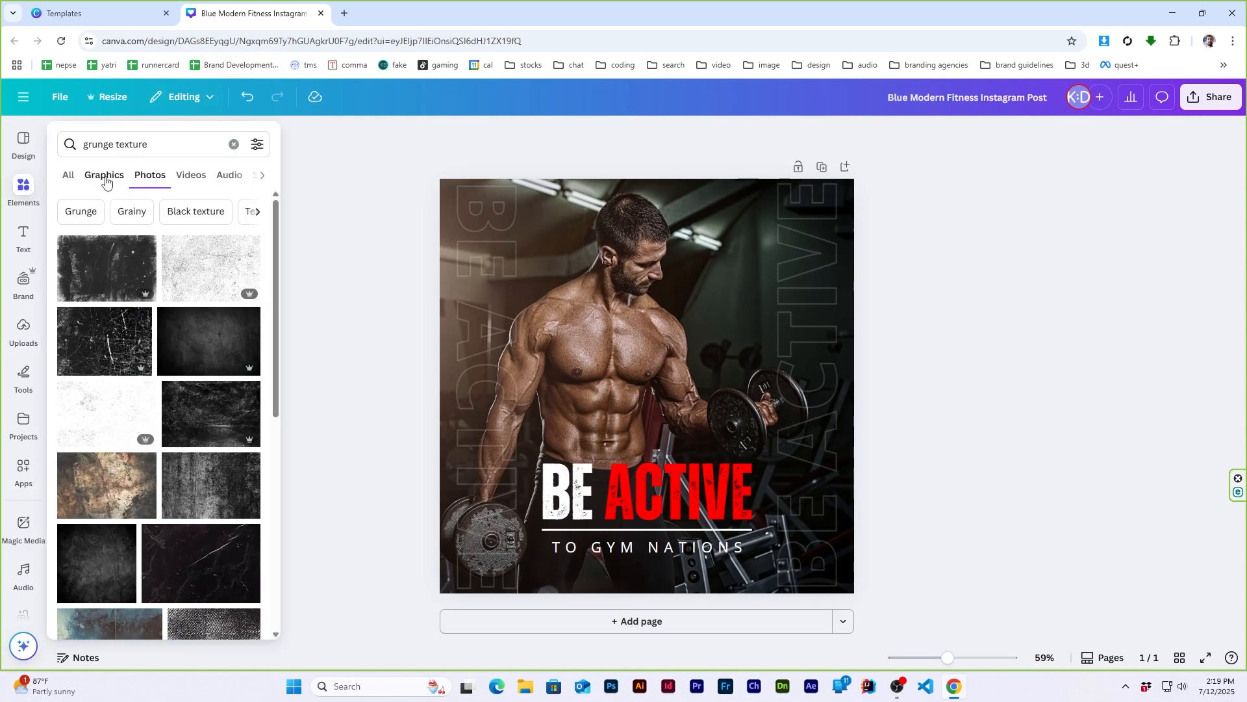
- Add the black cracked grunge texture graphic, enlarge it and position it over the photo of the man
left_click(159, 335)
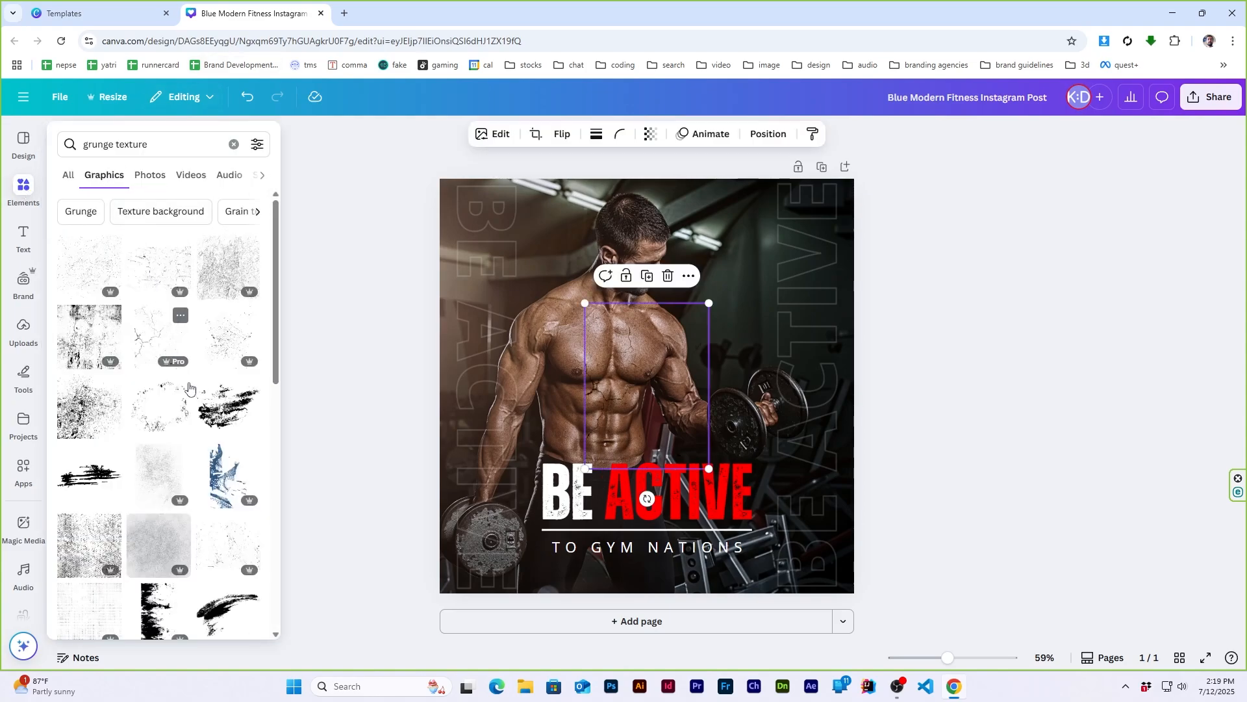
left_click_drag(709, 302, 924, 134)
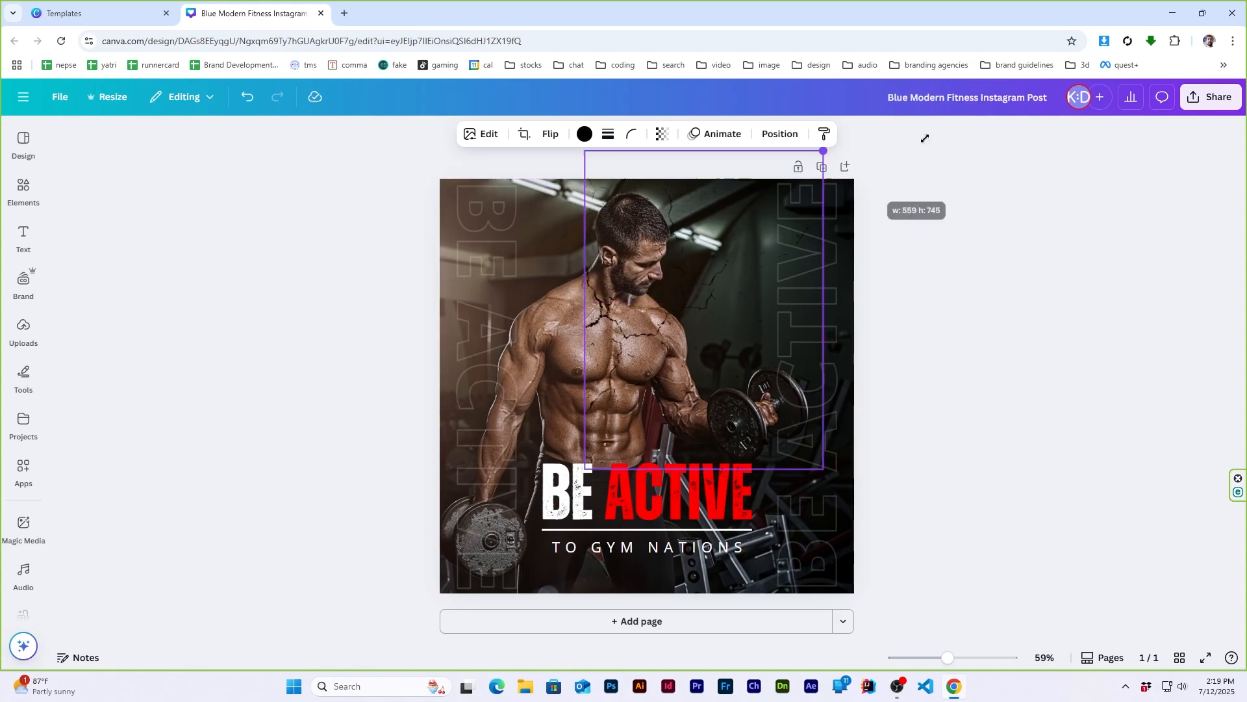
left_click_drag(812, 227, 685, 466)
left_click(1058, 348)
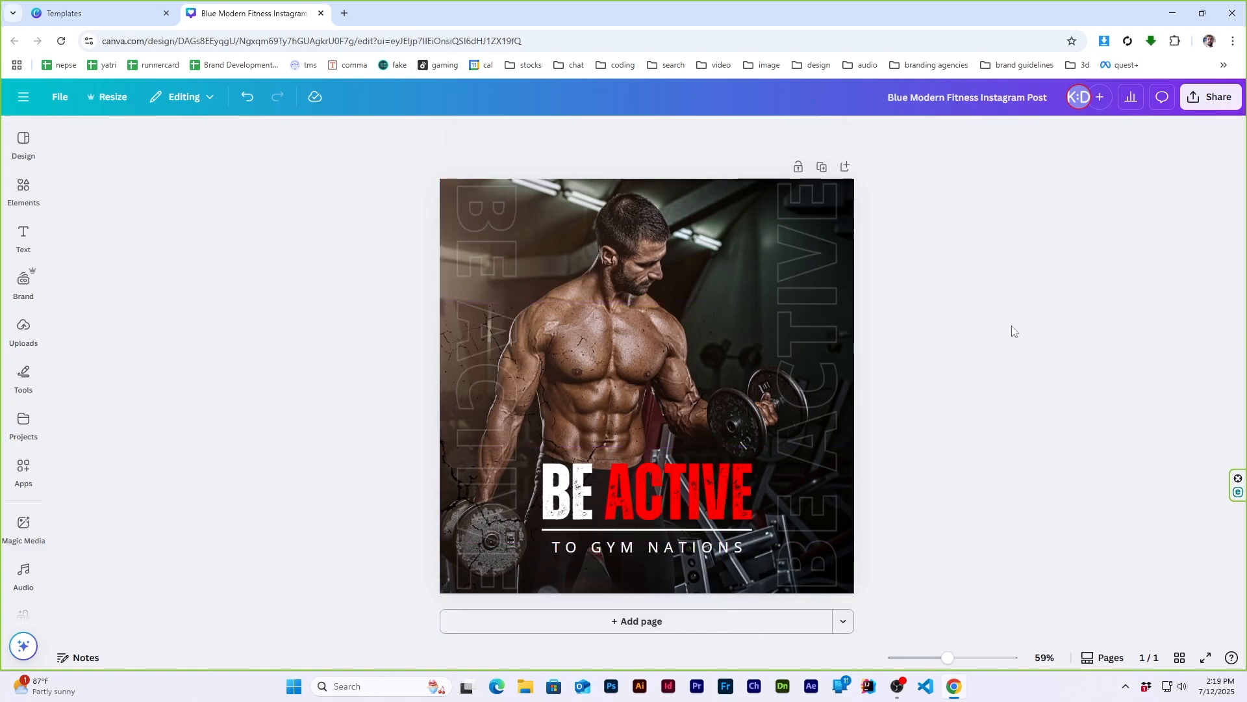
- Search the graphics elements for "gym logo" and add the blue barbell FITNESS logo over the man's chest
left_click(25, 190)
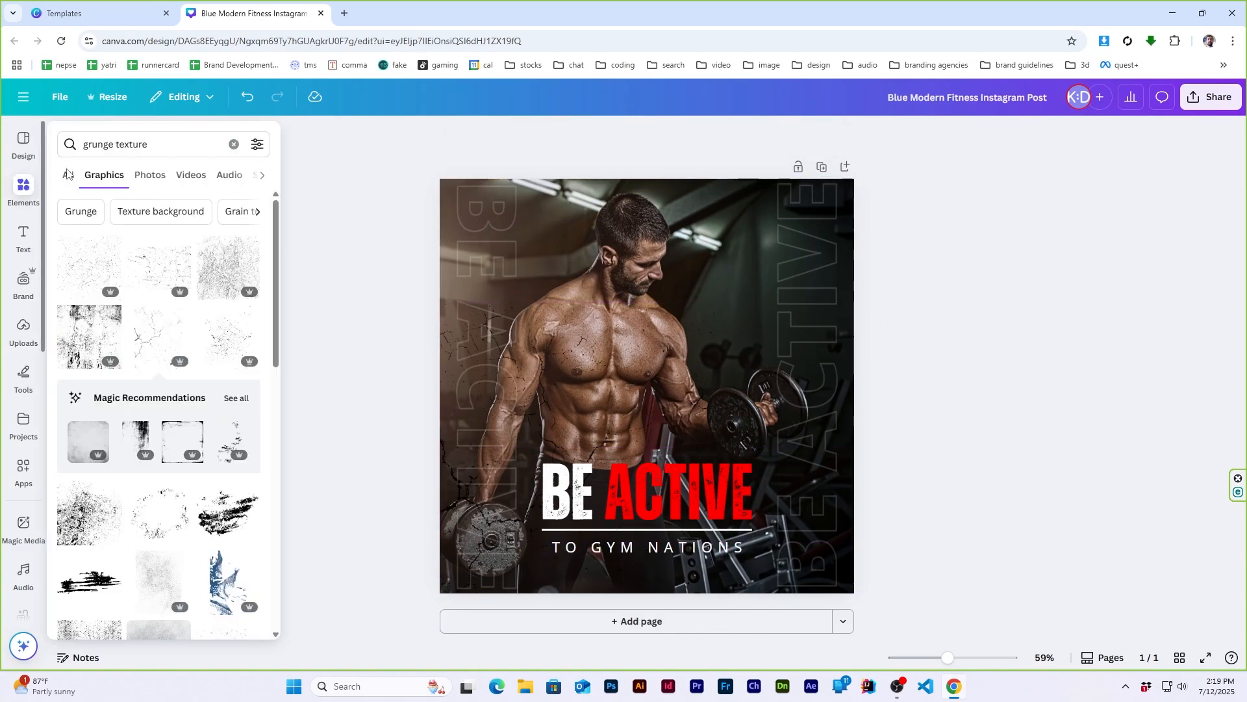
double_click(155, 142)
key("ctrl+a")
type("gym")
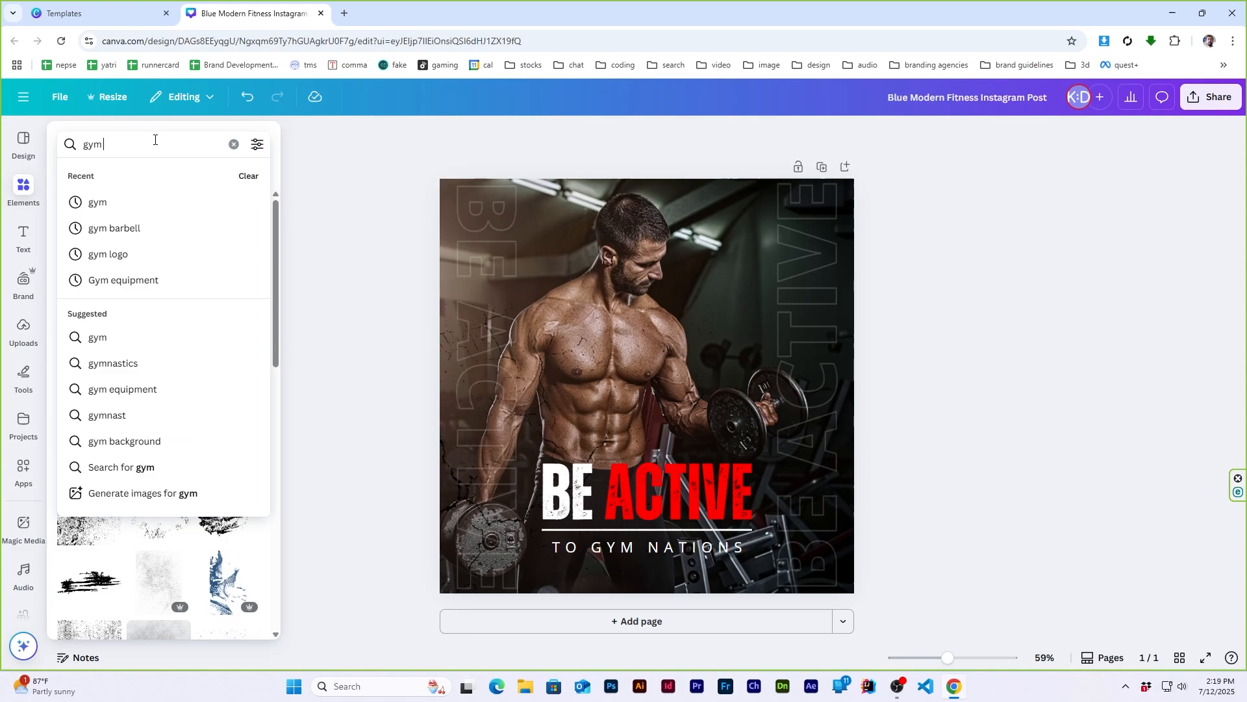
type(" logo")
key("Return")
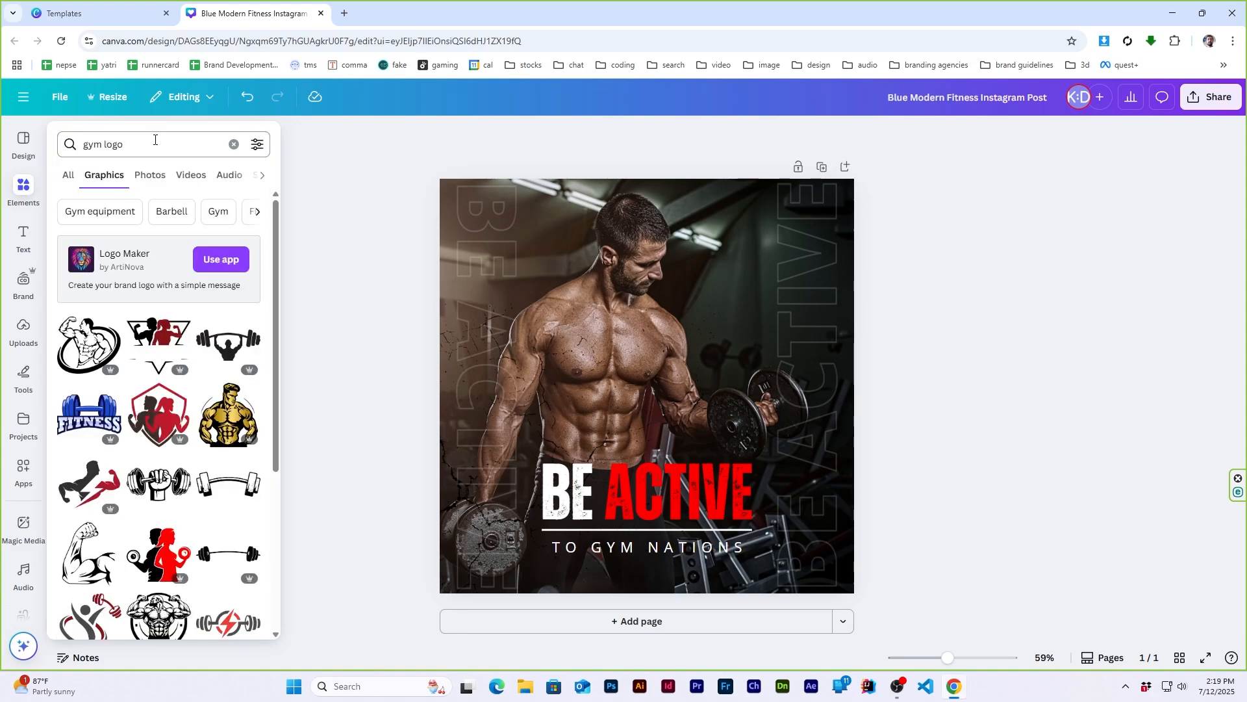
mouse_move(26, 189)
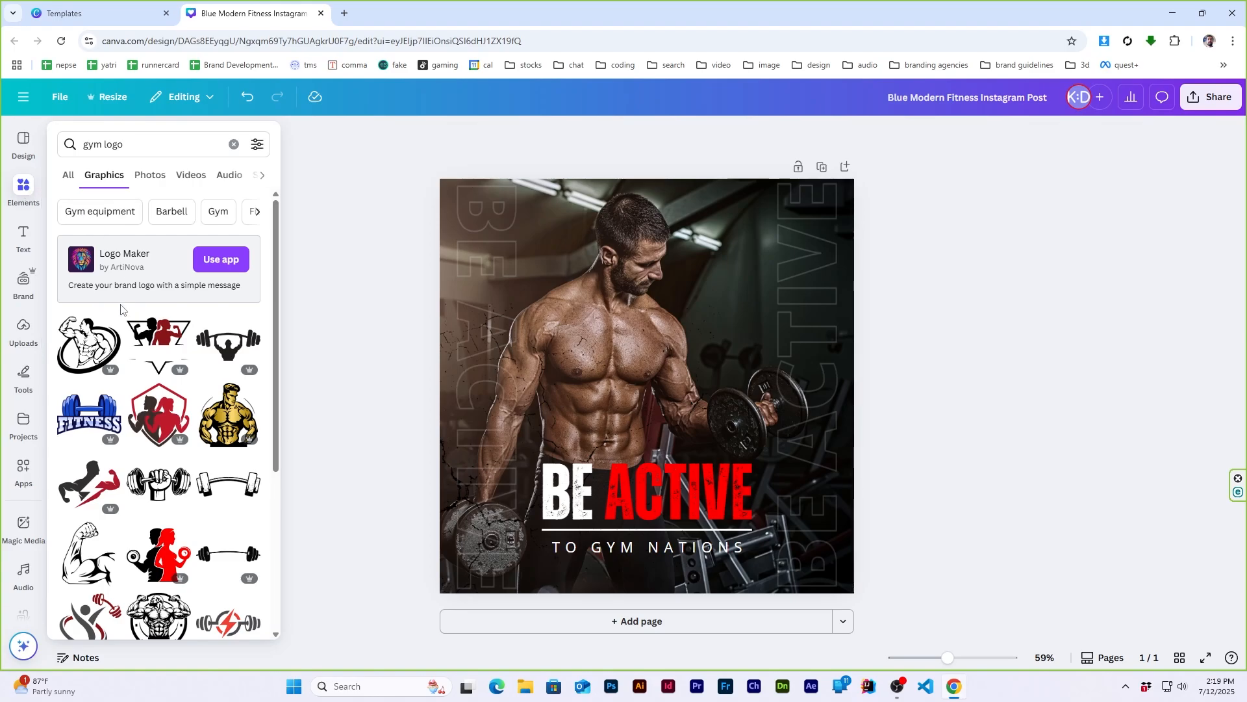
left_click(89, 416)
left_click_drag(627, 364, 594, 301)
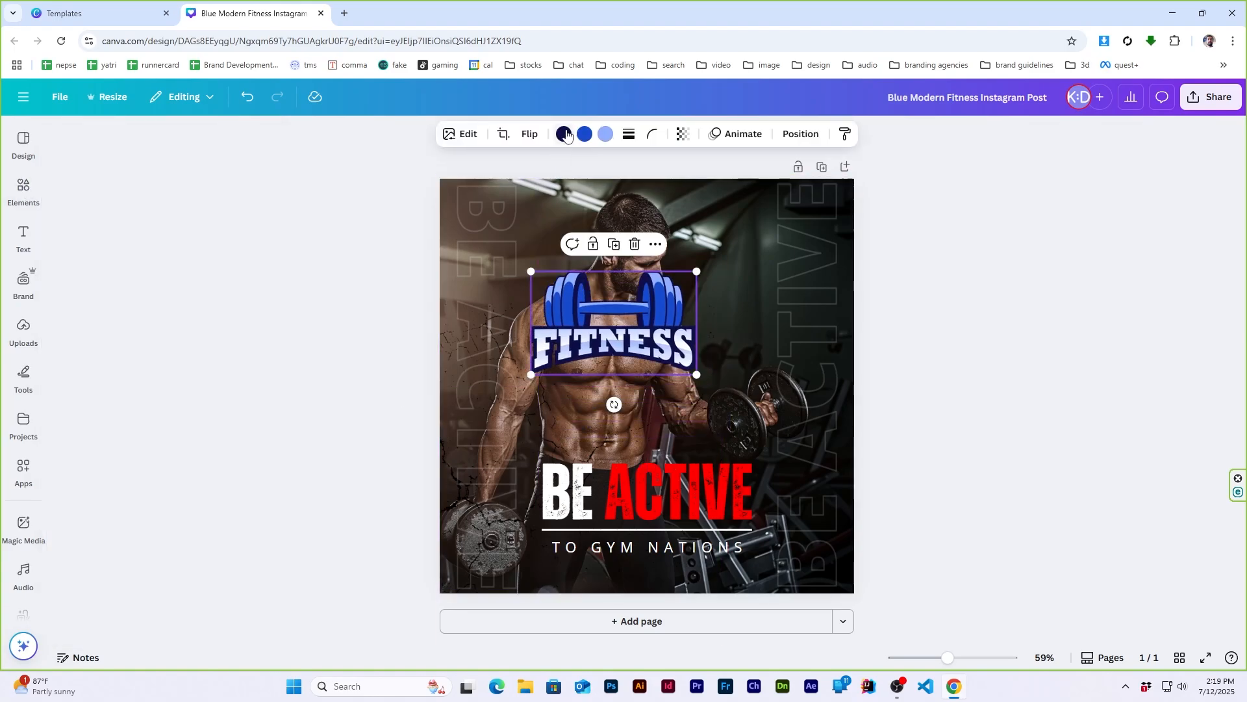
- Recolor the FITNESS logo, making its navy parts black, its blue parts vivid red and its light blue accents white
left_click(564, 134)
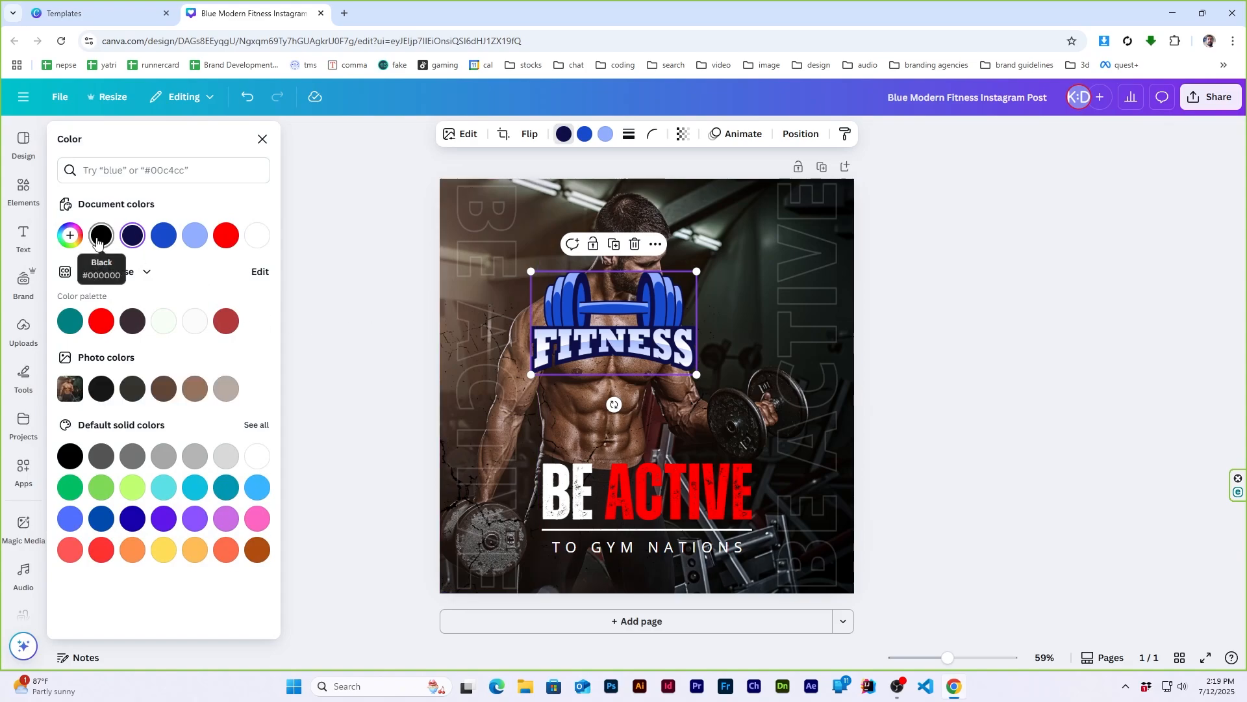
left_click(585, 134)
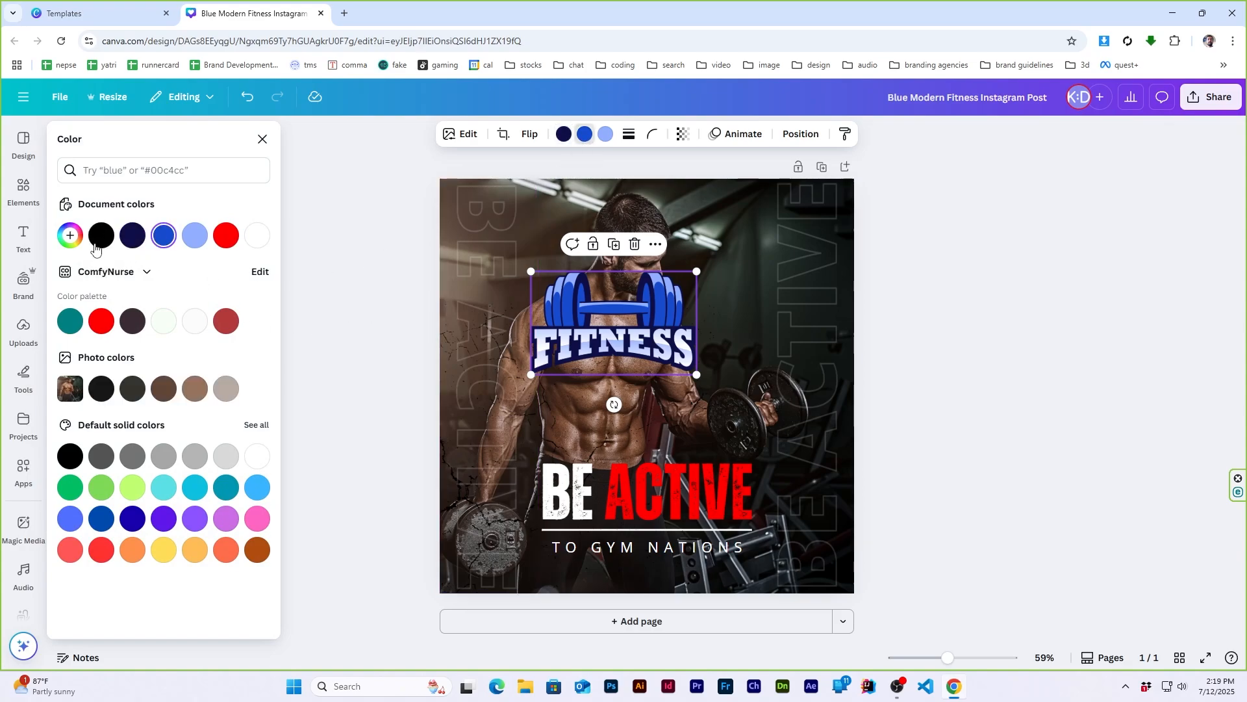
left_click(226, 235)
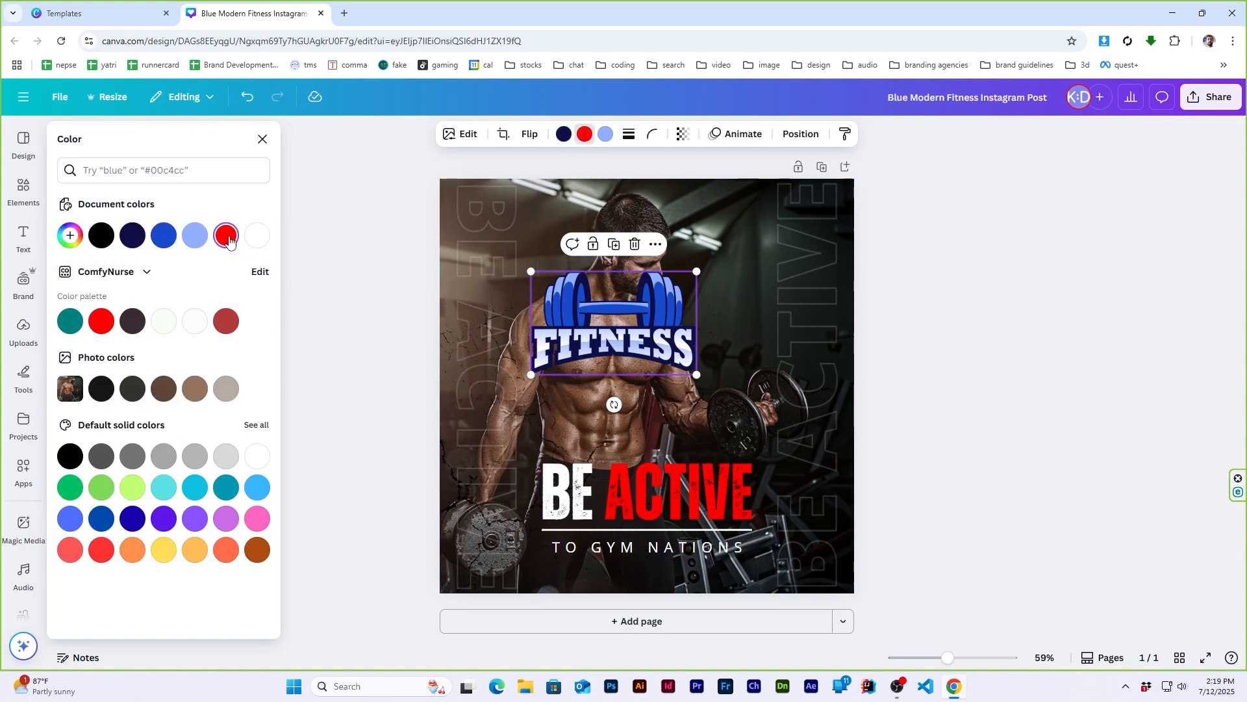
left_click(606, 134)
left_click(225, 237)
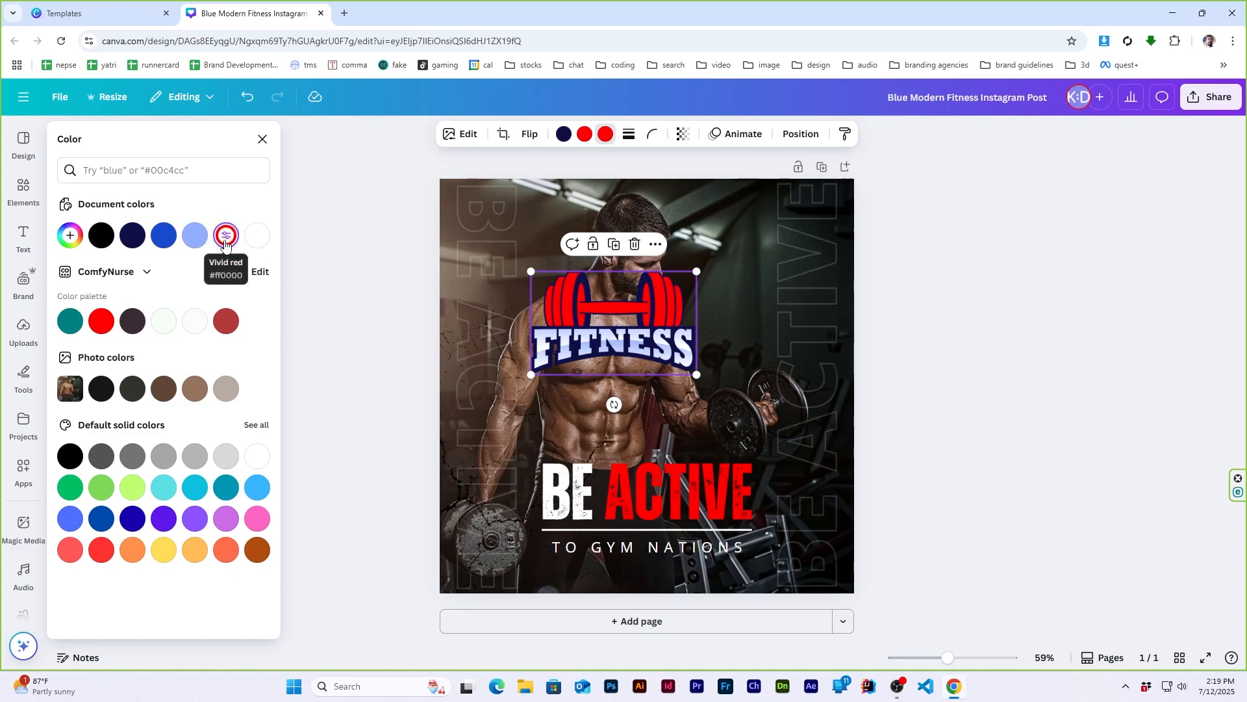
left_click(256, 238)
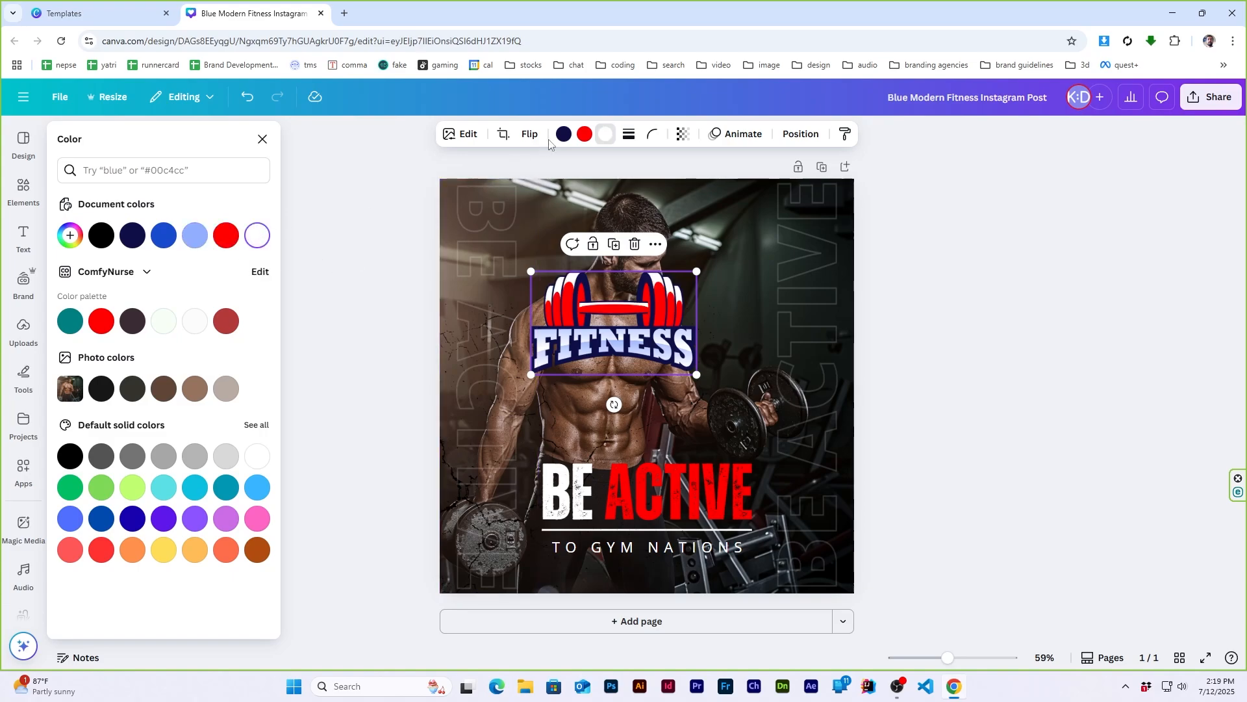
left_click(564, 134)
left_click(258, 238)
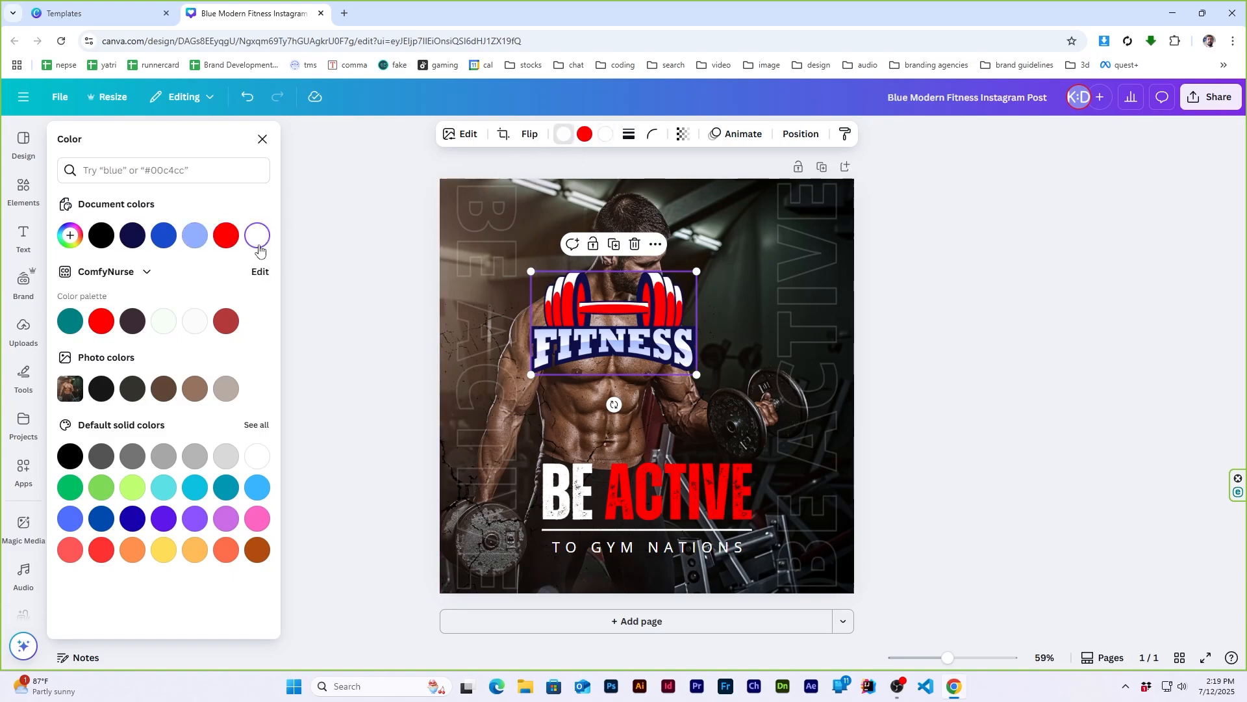
left_click(226, 238)
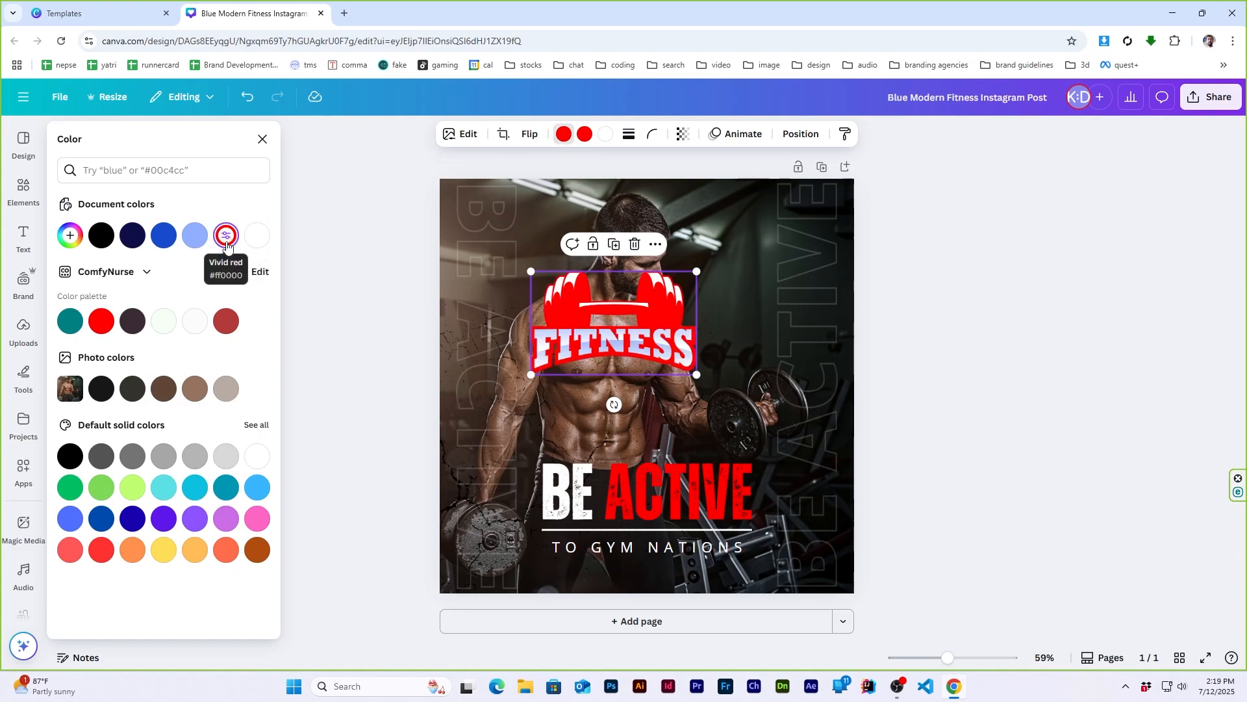
left_click(102, 235)
key("Escape")
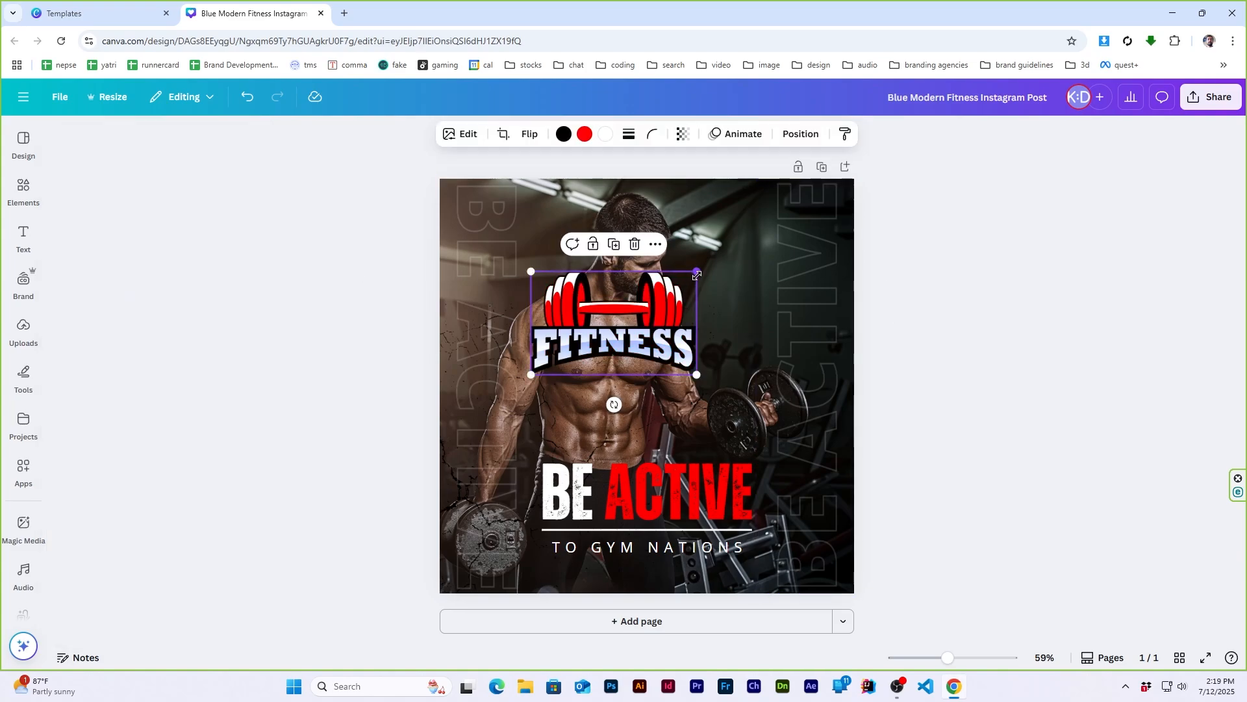
- Shrink the FITNESS logo and place it in the upper-left corner of the post
left_click_drag(696, 275, 628, 313)
left_click_drag(577, 347, 507, 234)
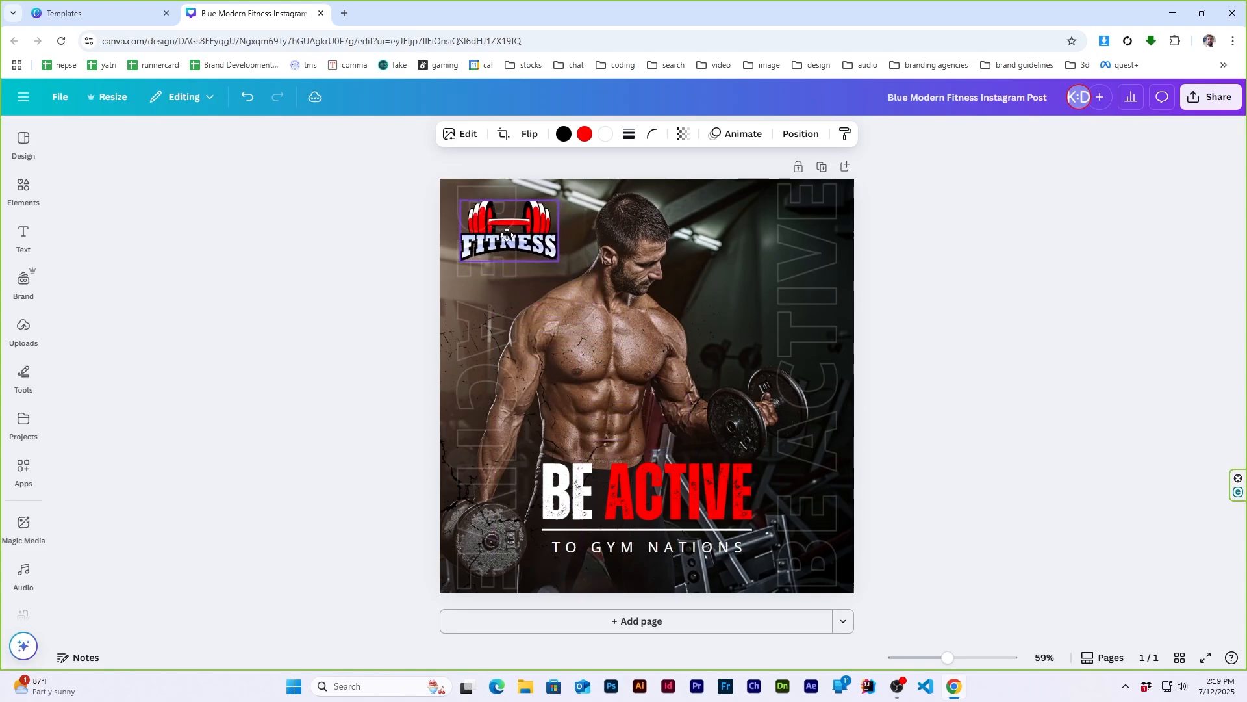
left_click(1041, 330)
- Move the left vertical "BE ACTIVE" outline text to the post's right edge and make it more opaque
left_click_drag(489, 409, 803, 410)
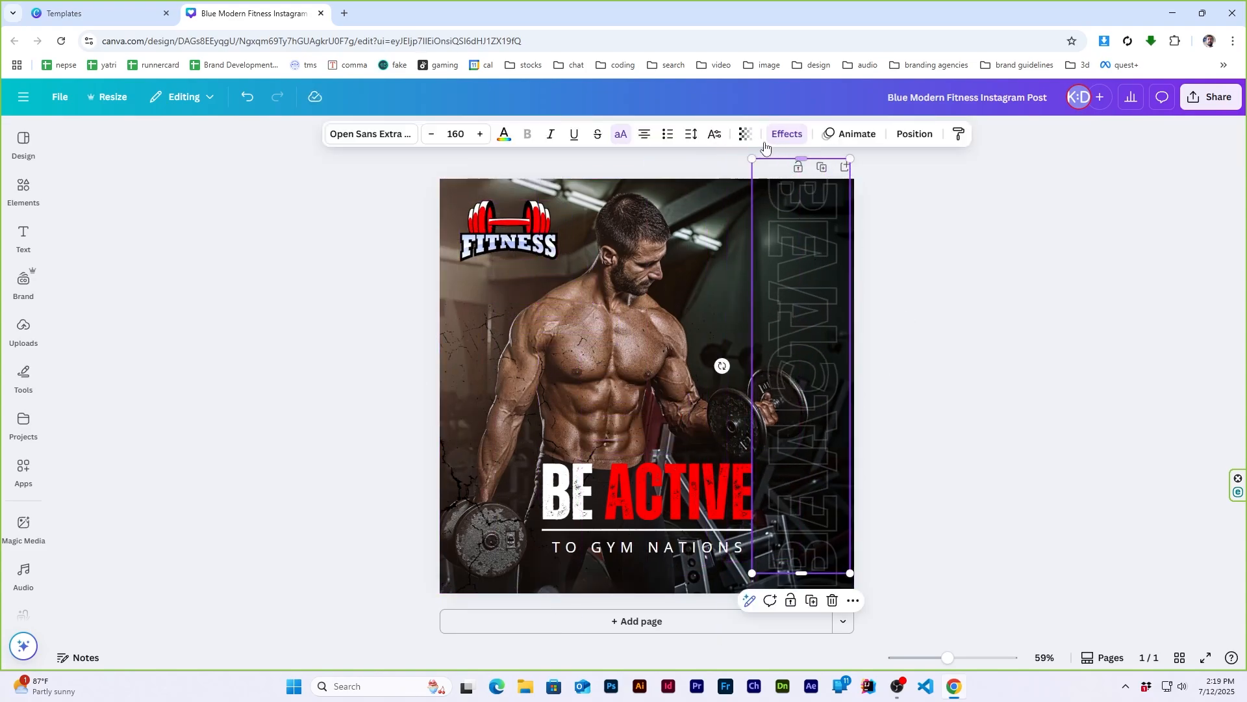
left_click(746, 134)
left_click_drag(700, 188, 732, 187)
left_click(978, 281)
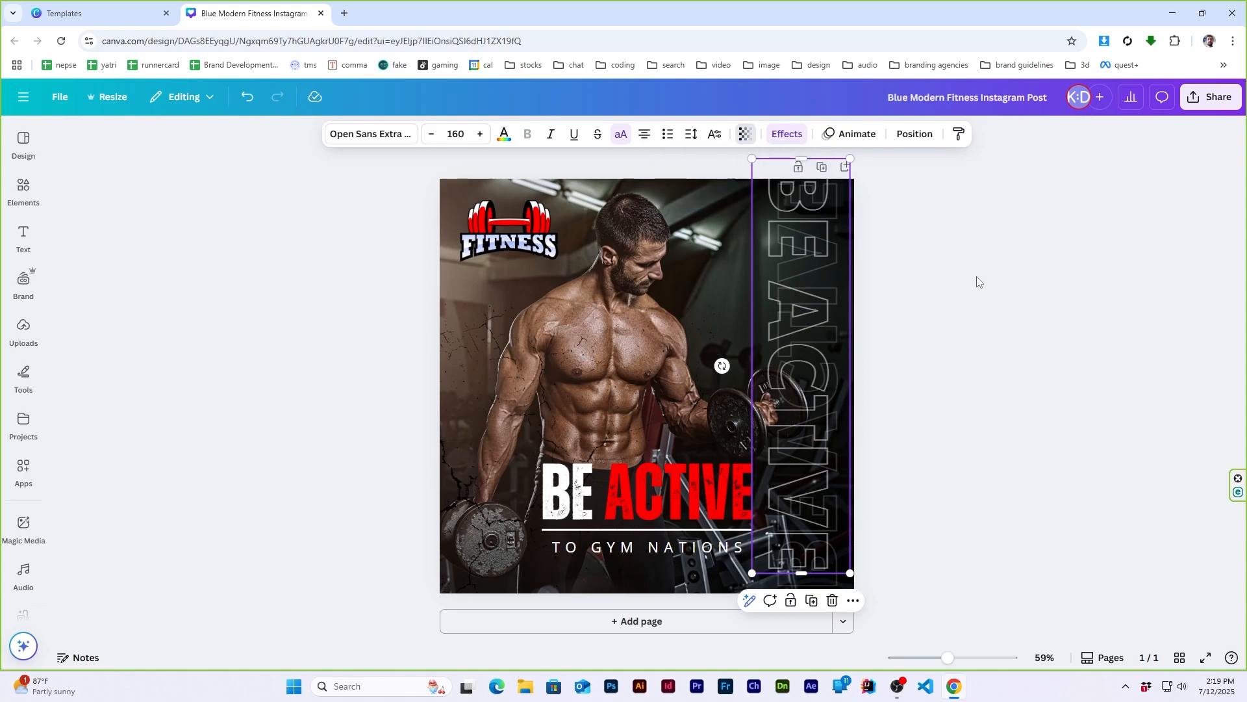
left_click(978, 281)
- Pull the other vertical "BE ACTIVE" outline text inward from the right edge and color it red
left_click_drag(840, 349, 748, 345)
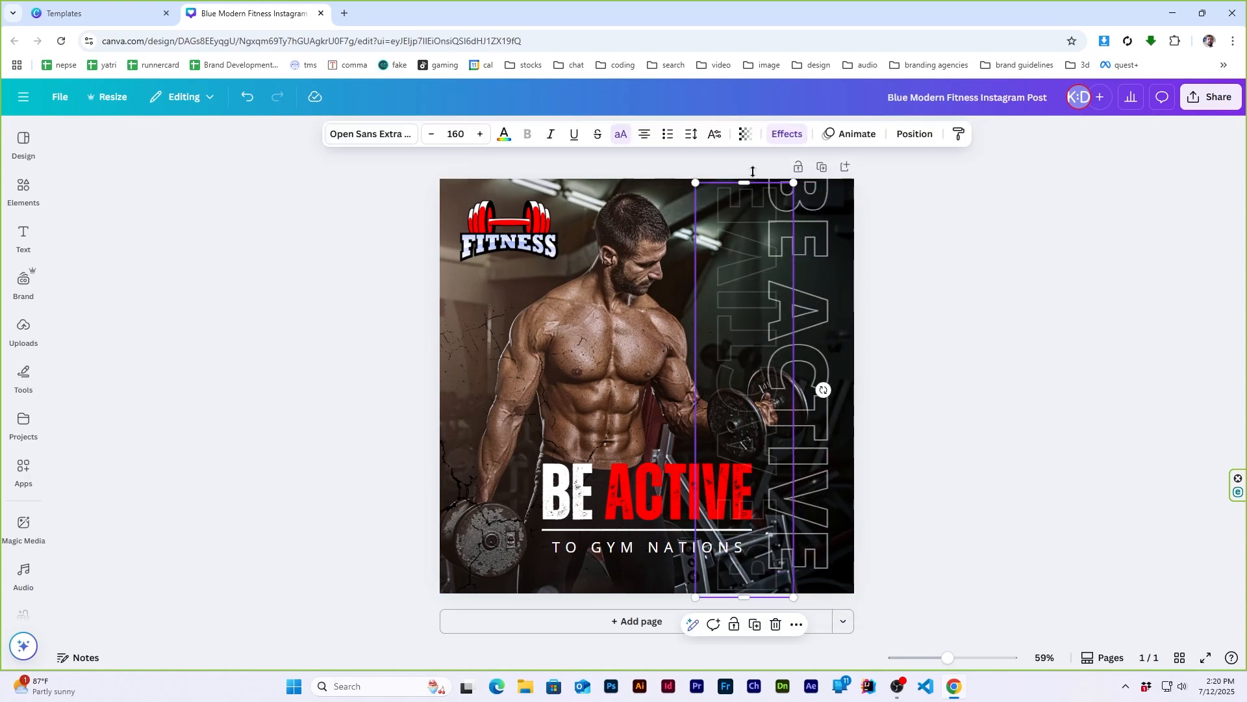
left_click(504, 134)
left_click(132, 235)
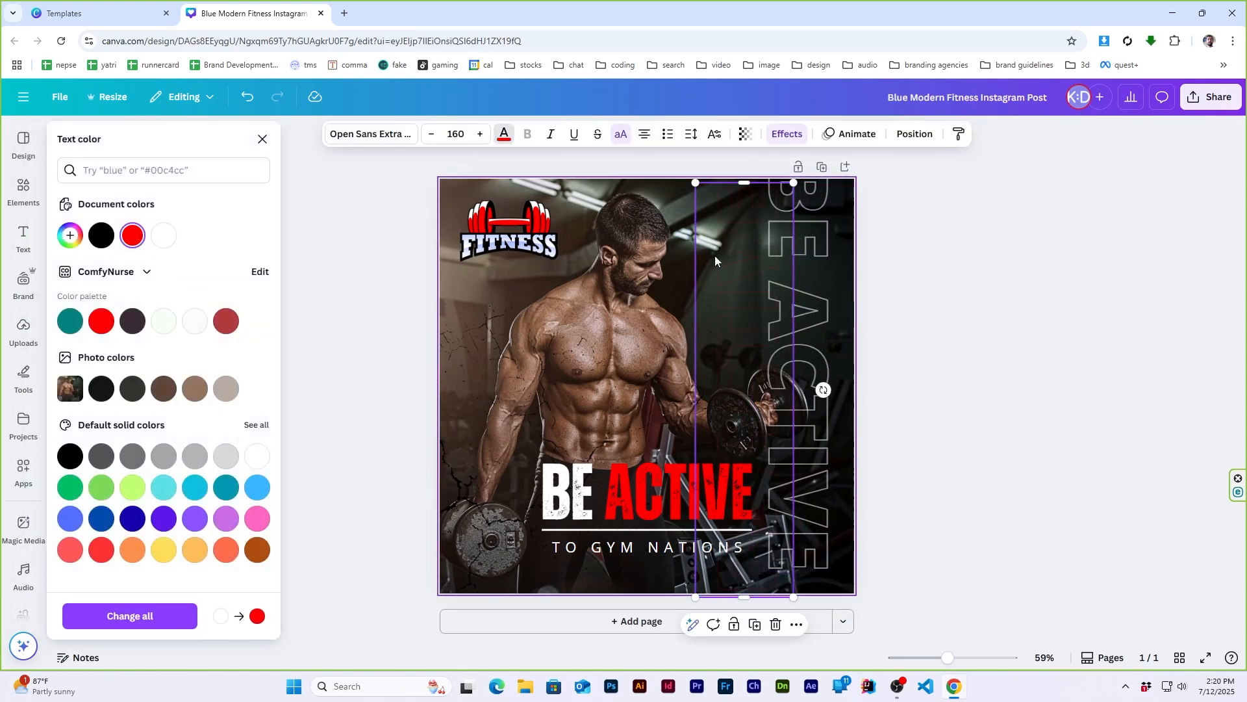
- Set the red outline text's transparency to 73 and place it at the right edge, offset from the overlapping white outline text
left_click(746, 134)
left_click_drag(699, 189, 746, 189)
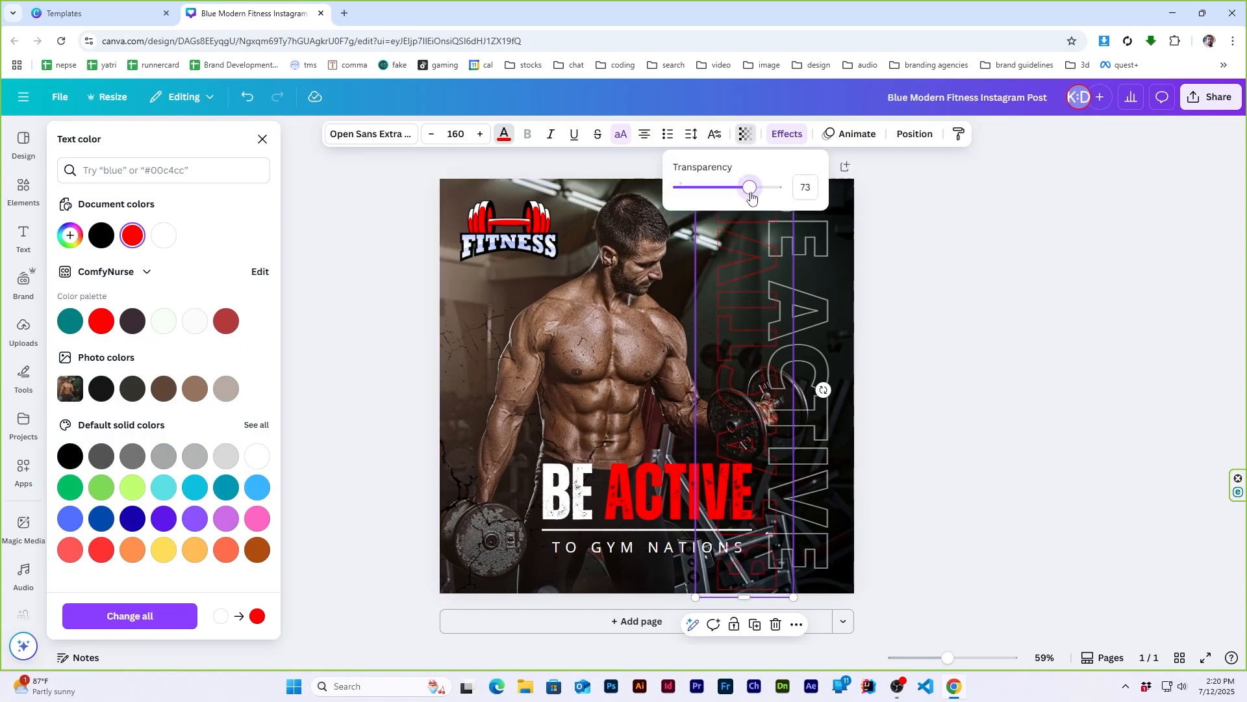
left_click(971, 296)
left_click_drag(742, 339, 800, 340)
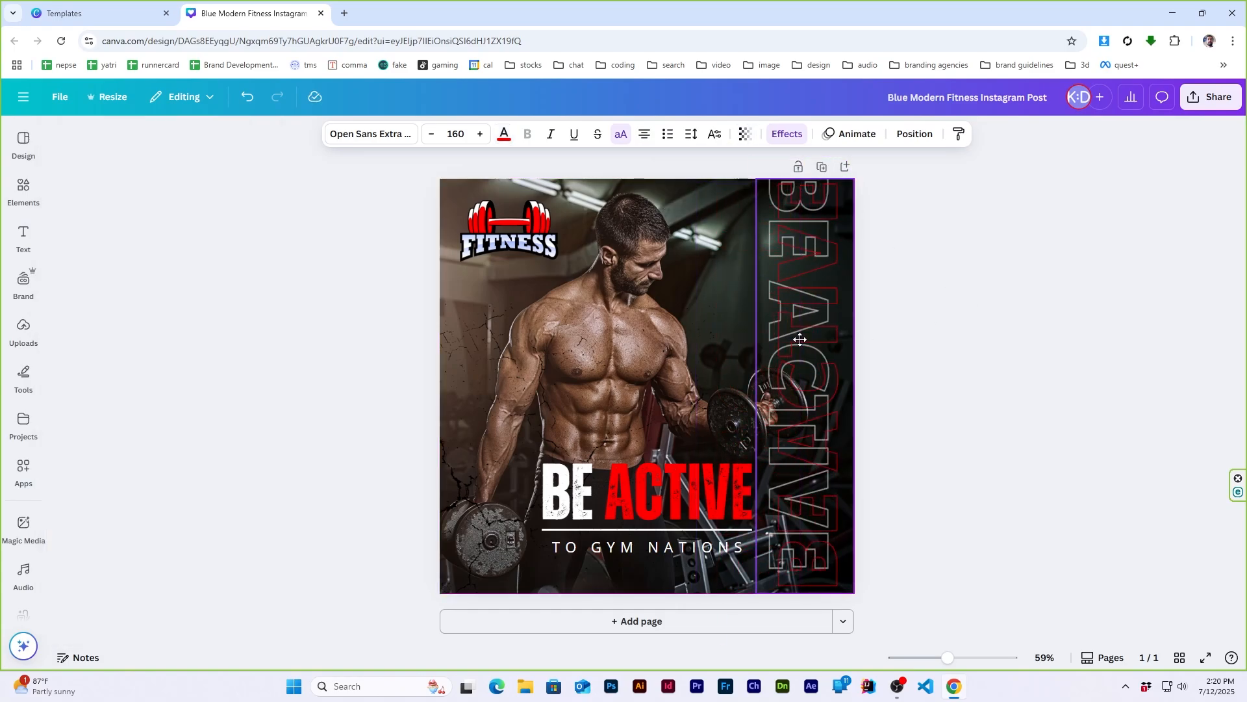
left_click(1017, 333)
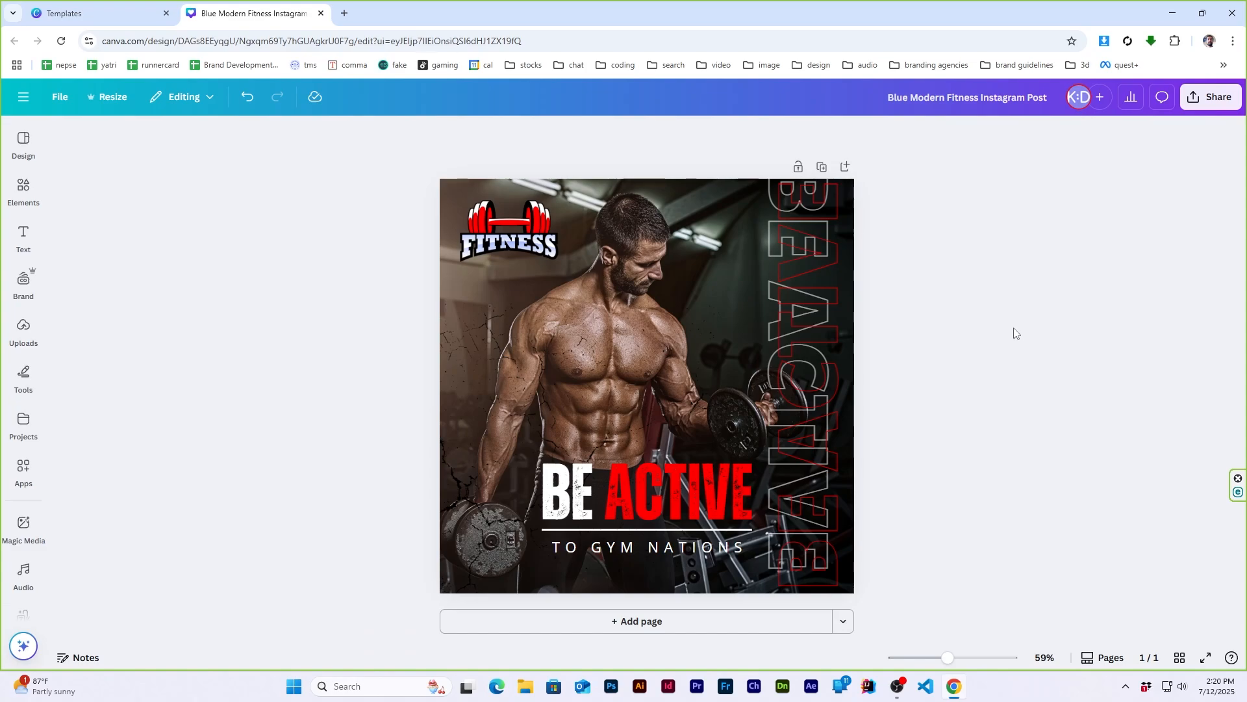
- Narrow the "BE ACTIVE" title's text box to fit its lettering and group it with the "TO GYM NATIONS" subtitle
left_click(657, 494)
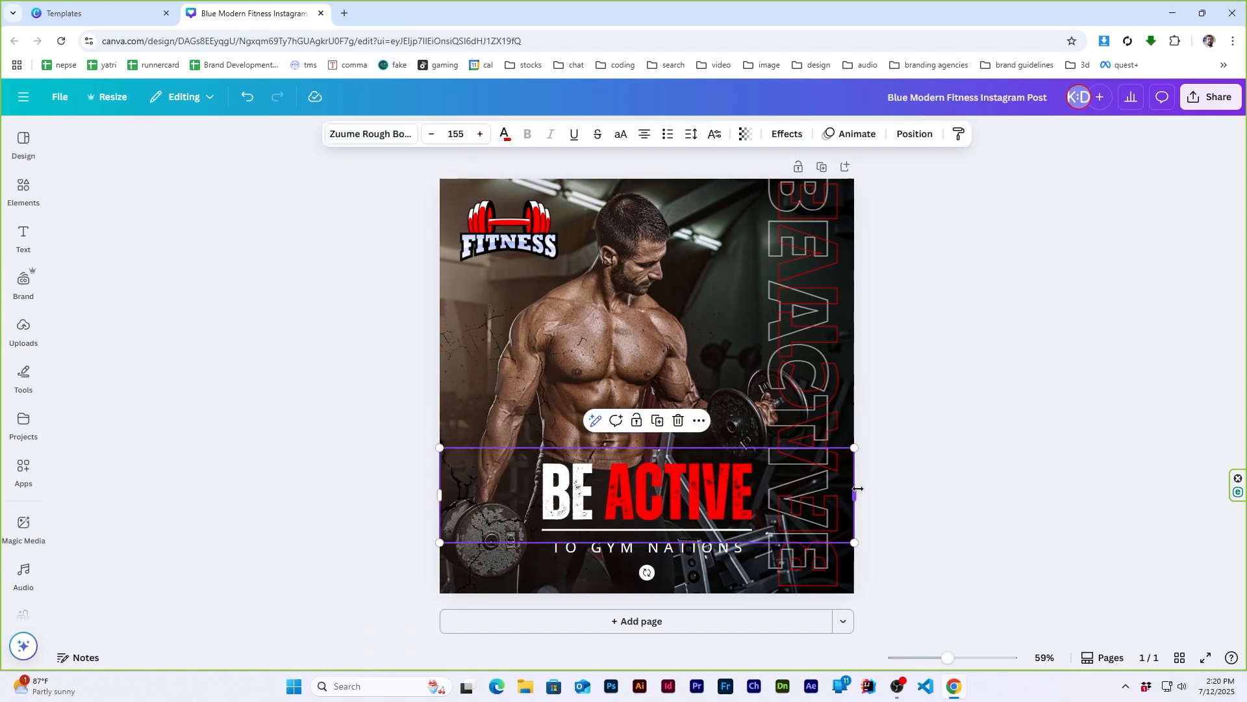
left_click_drag(853, 492, 761, 502)
left_click(638, 551, "shift")
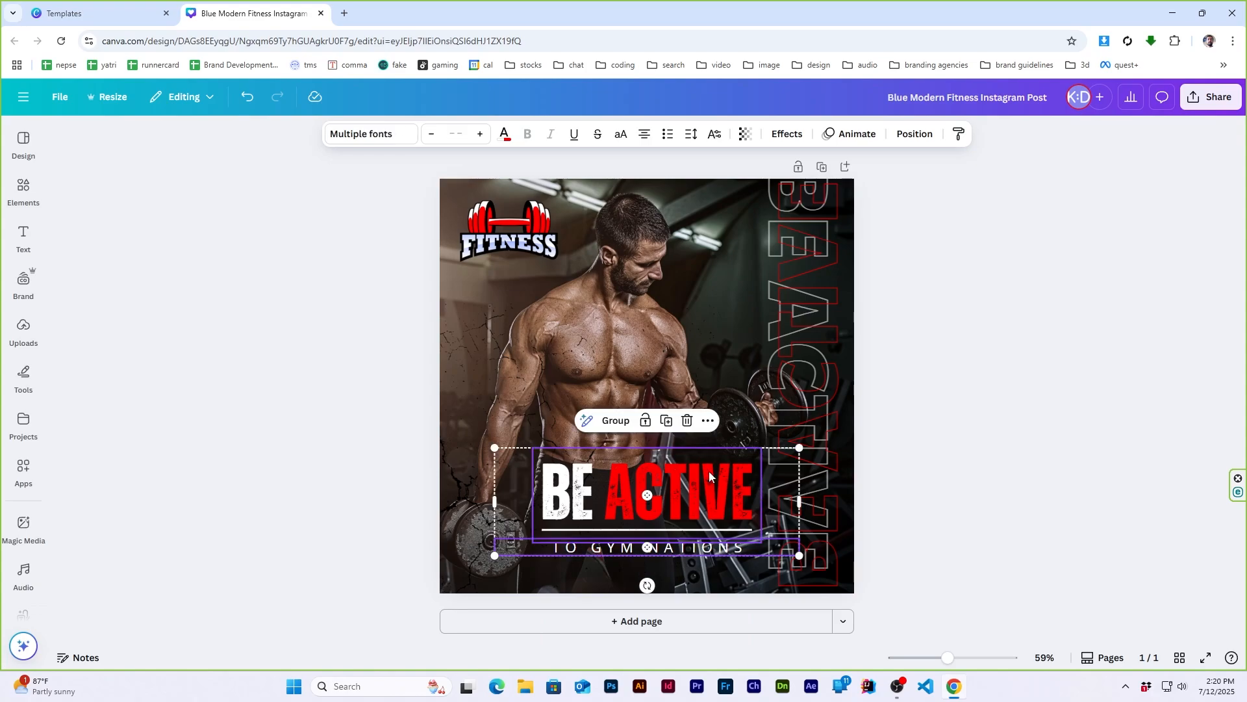
left_click(920, 134)
left_click(262, 140)
left_click(615, 420)
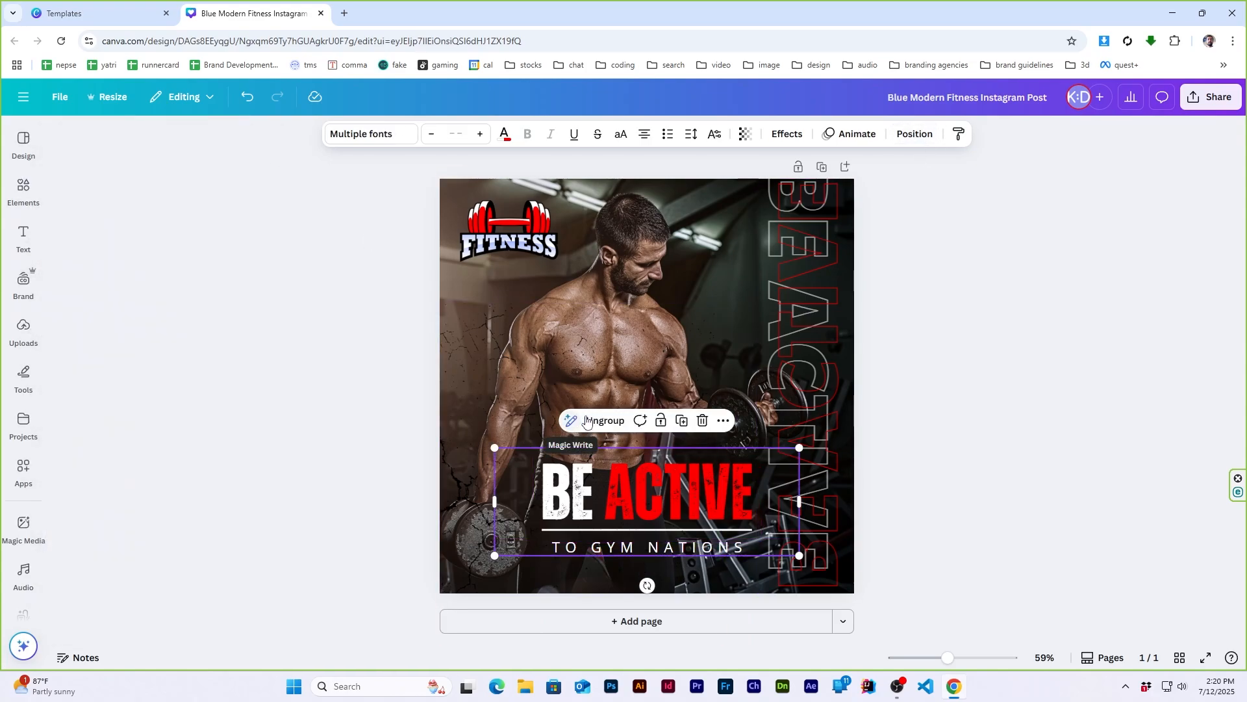
left_click(914, 135)
left_click(1047, 396)
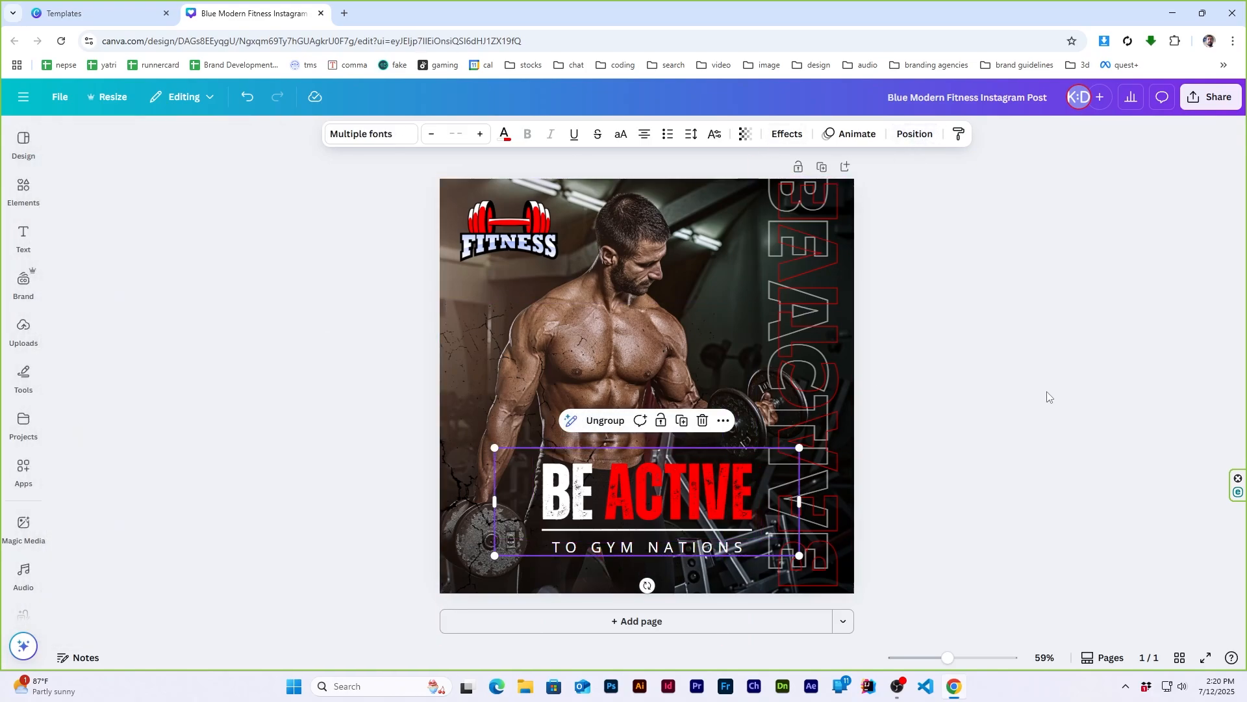
- Reposition the grouped title and subtitle slightly higher around the divider line, centered horizontally on the page
left_click_drag(610, 500, 576, 535)
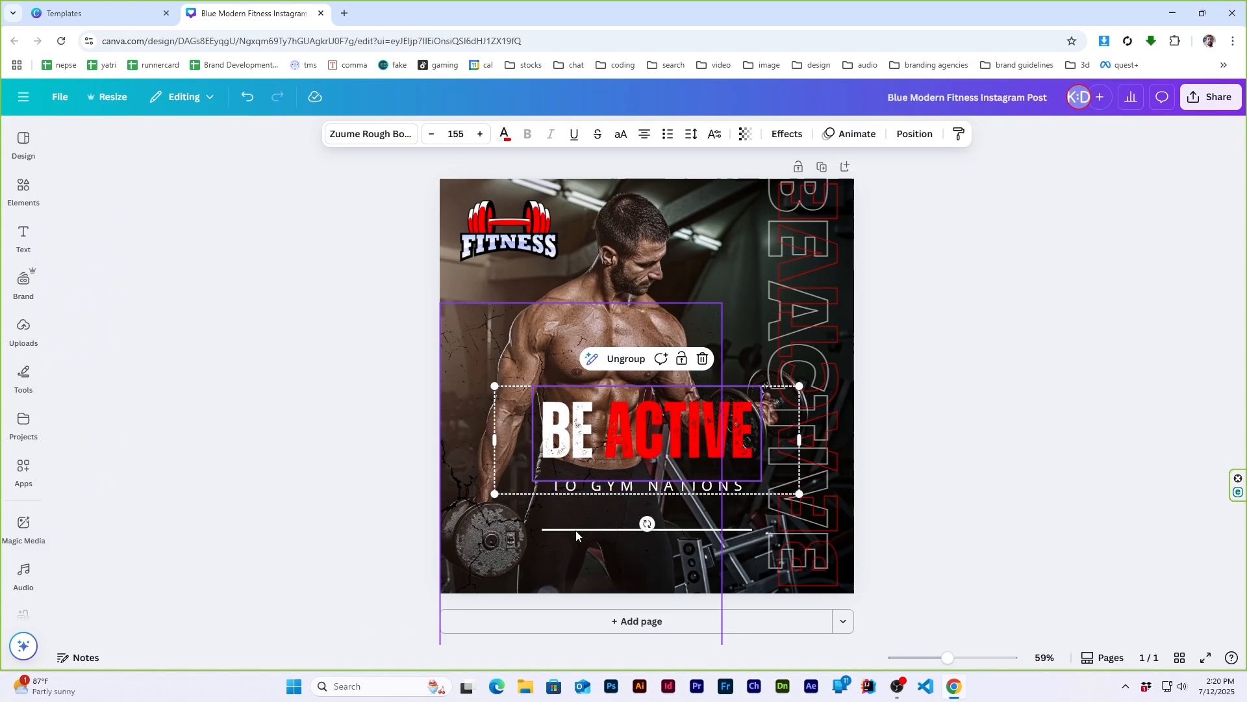
left_click(716, 530)
left_click(762, 134)
left_click(262, 139)
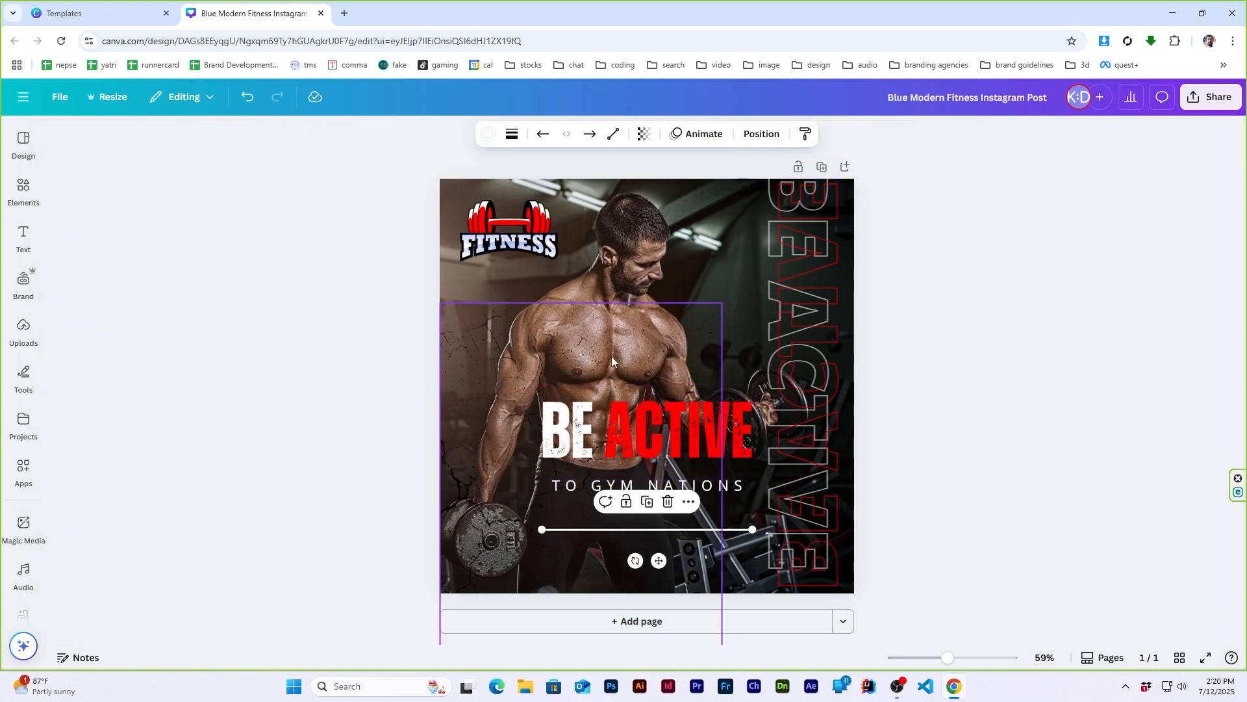
left_click_drag(650, 429, 650, 487)
left_click(959, 462)
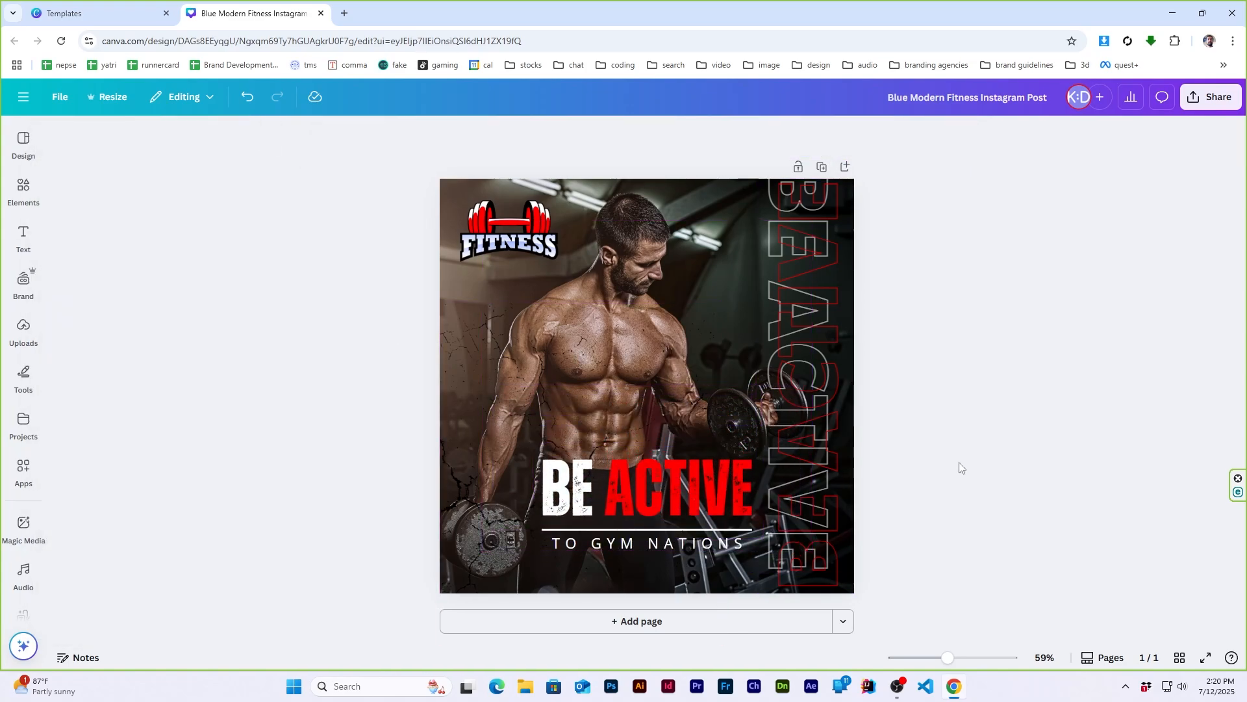
left_click(672, 508)
left_click(915, 134)
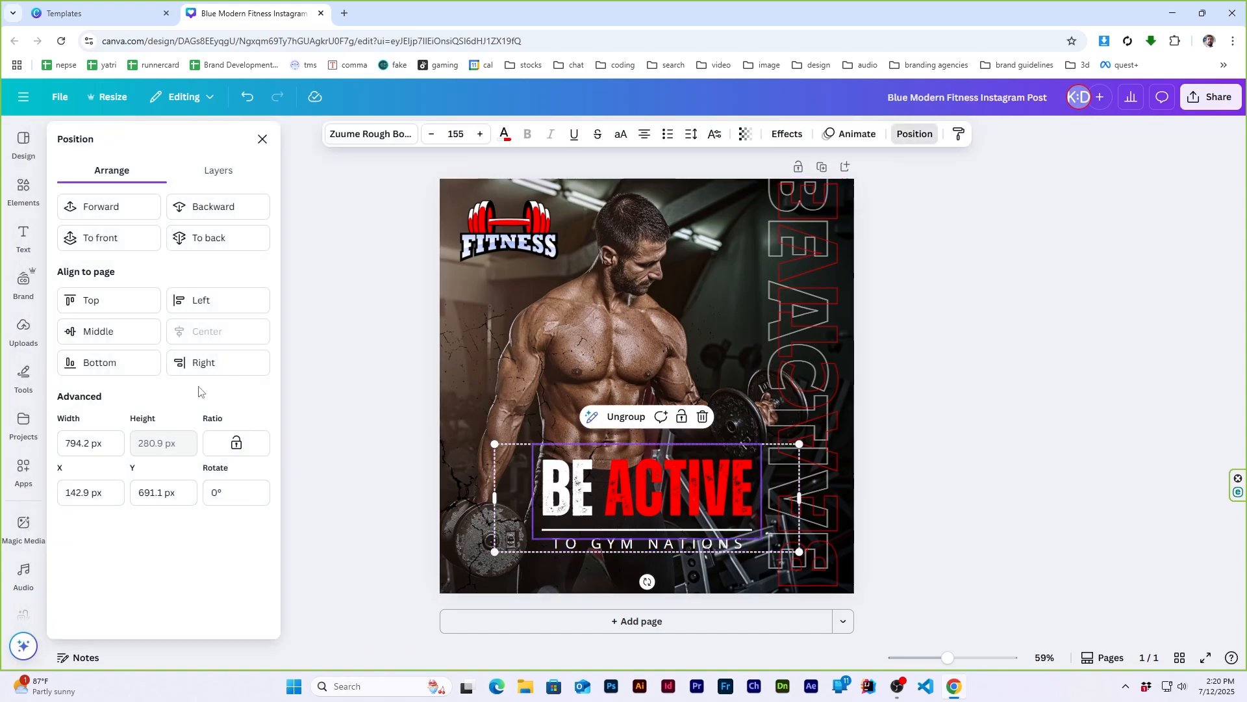
left_click(263, 139)
left_click(1083, 357)
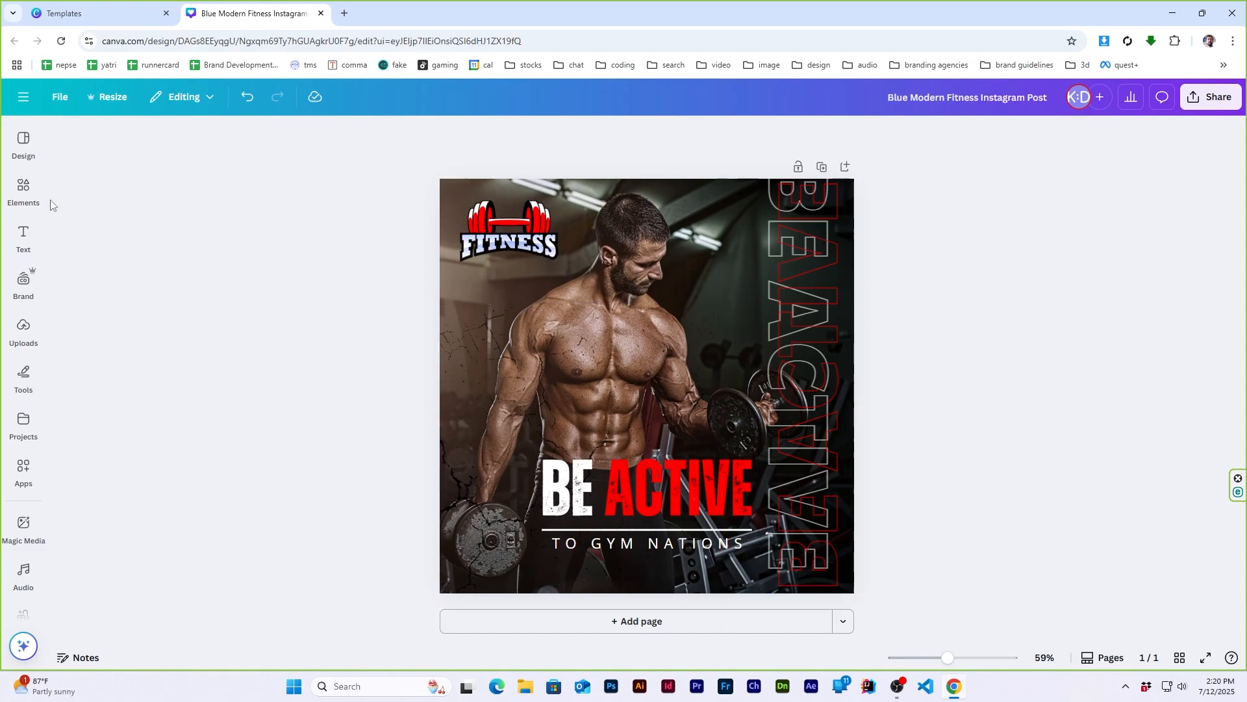
- Search the graphics elements for "energetic shape" and browse the results
mouse_move(32, 198)
double_click(155, 144)
key("ctrl+a")
type("e")
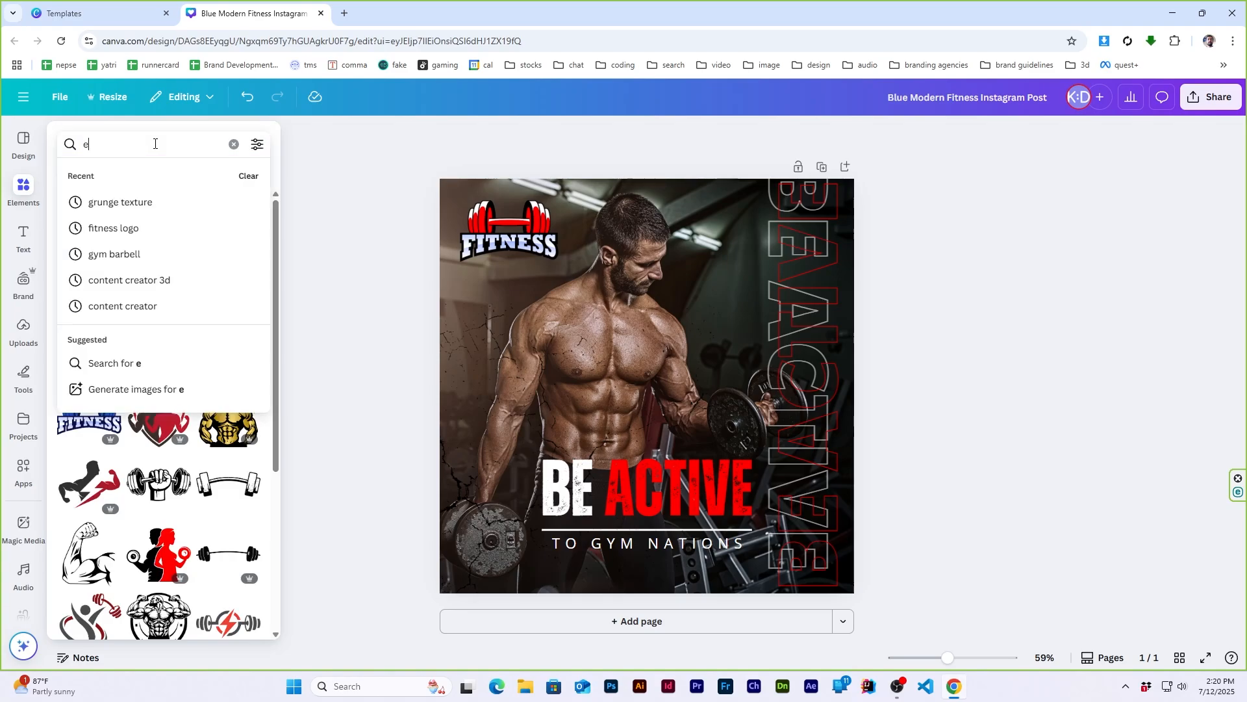
type("nergetic shape")
key("Return")
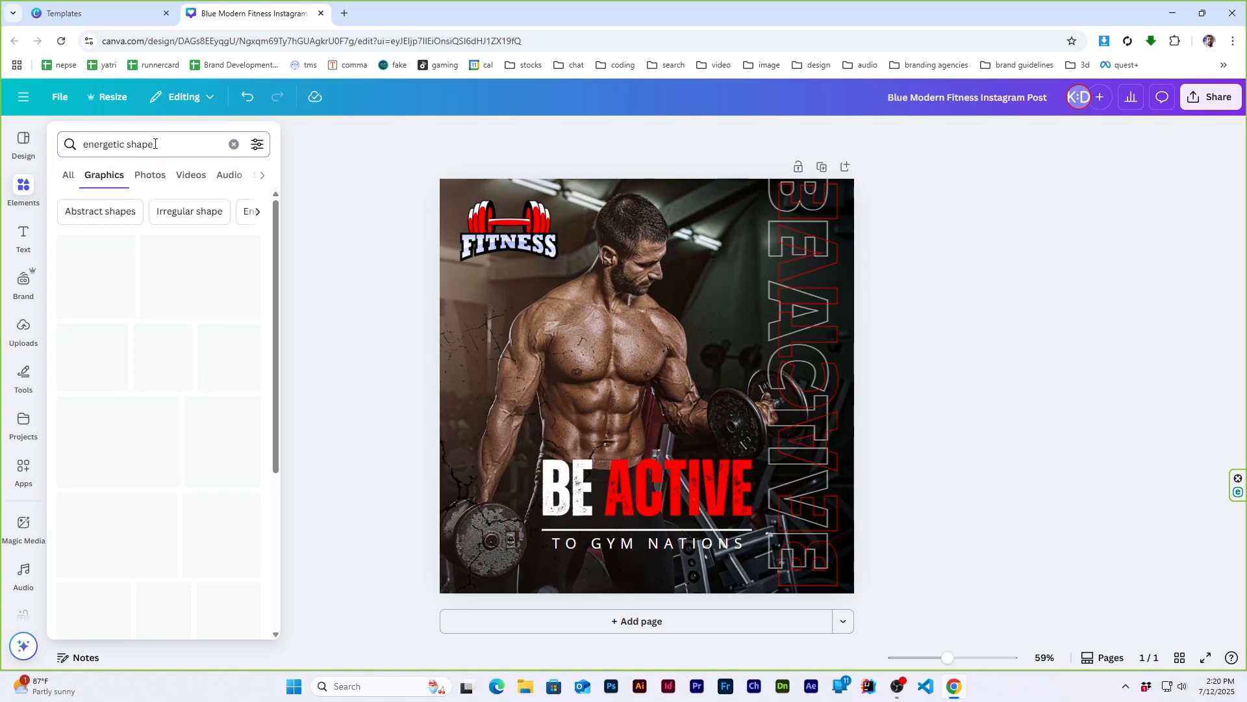
scroll(146, 366, "down", 10)
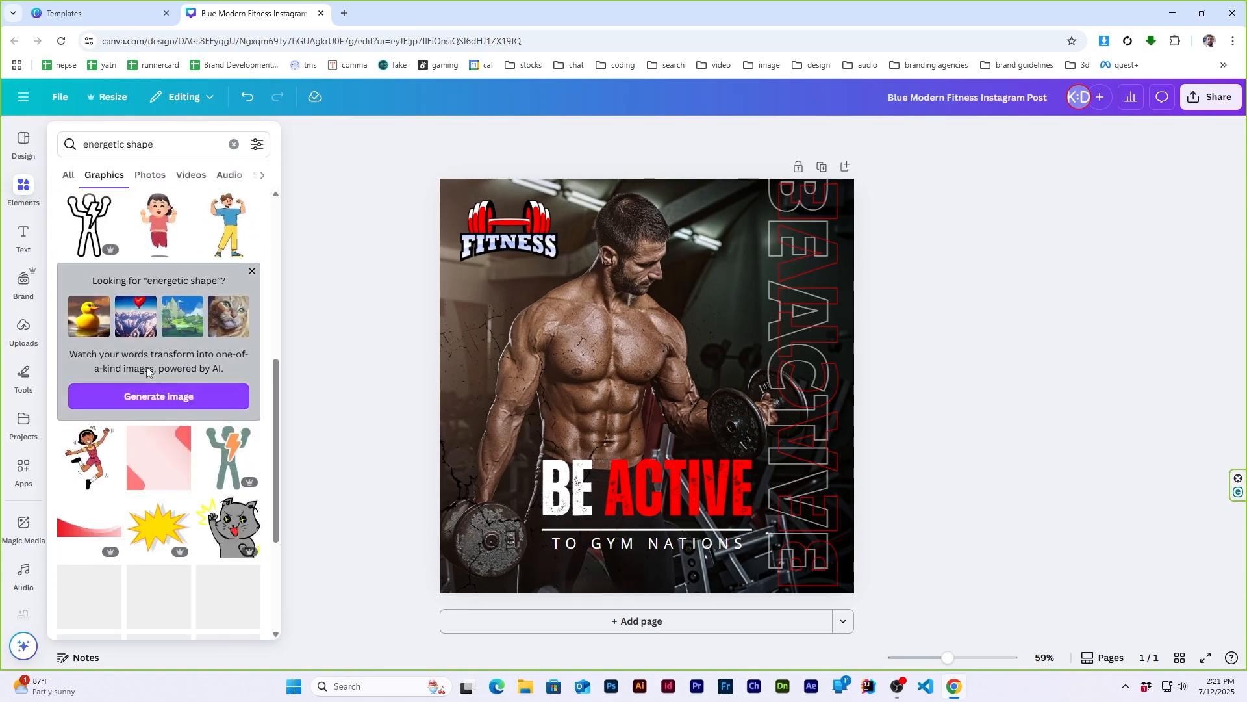
- Search the graphics elements for "energetic abstract shapes" and browse the results for a suitable decorative shape
double_click(177, 143)
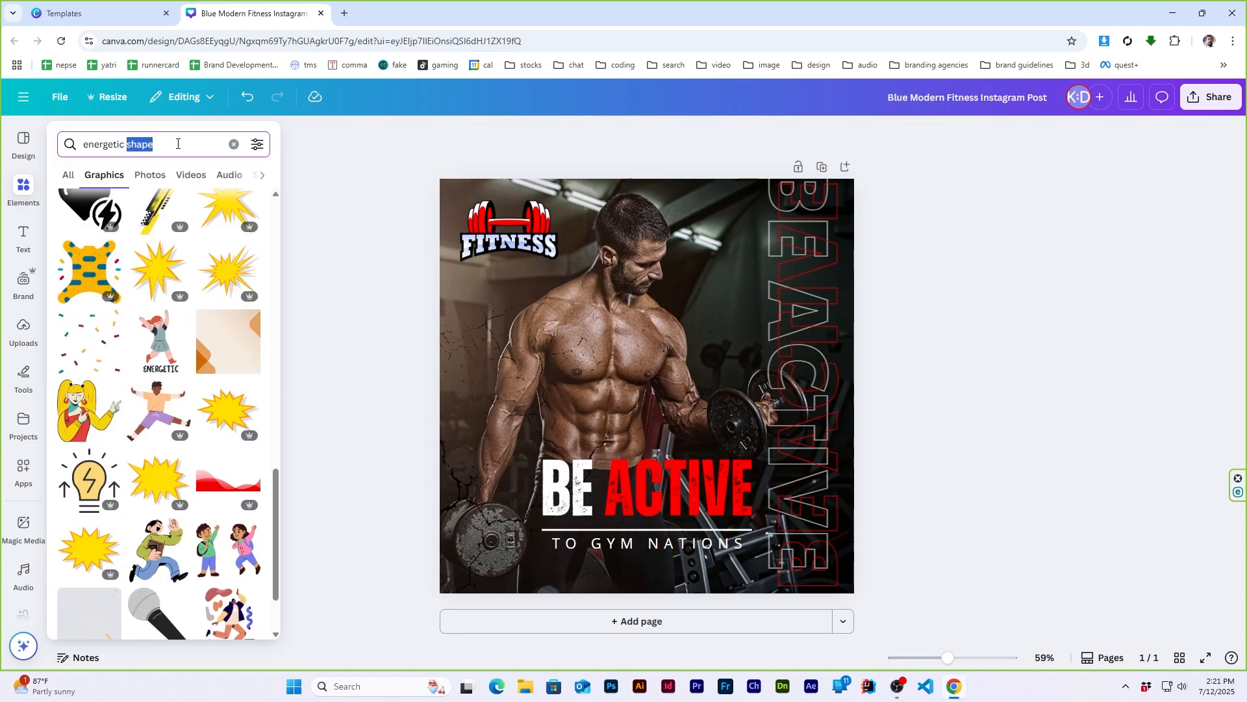
type("abstract shapes")
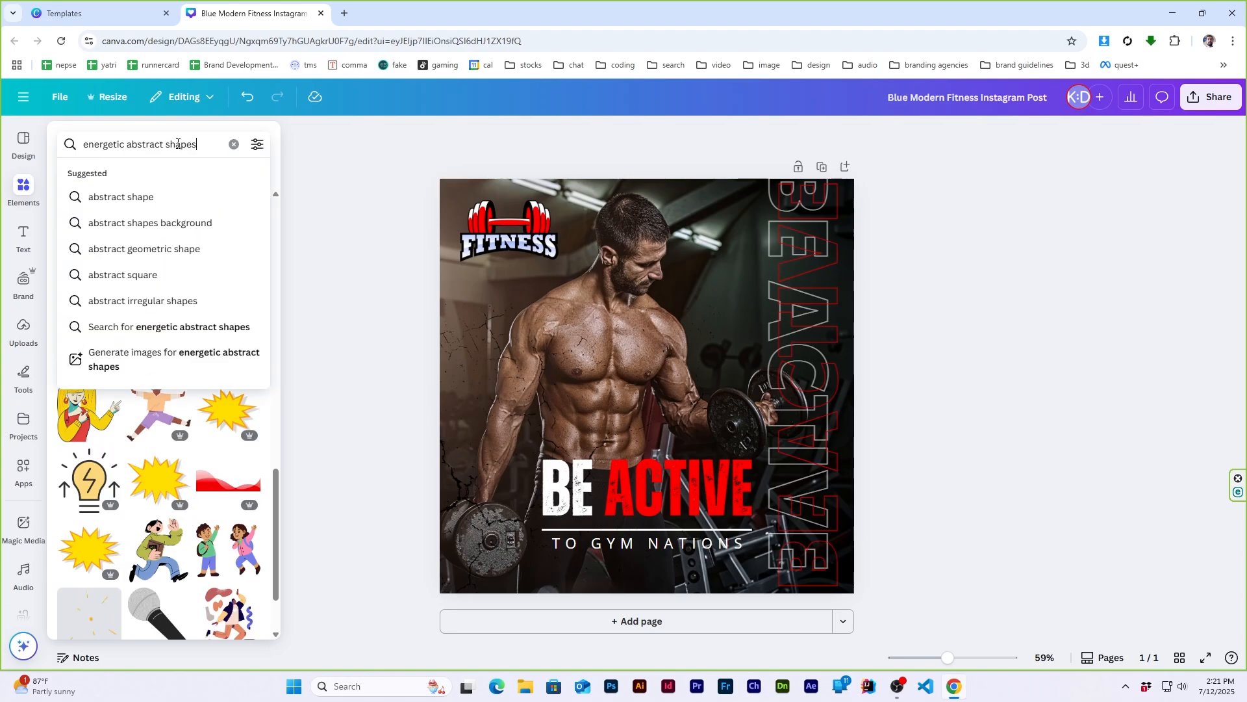
key("Return")
scroll(116, 380, "down", 10)
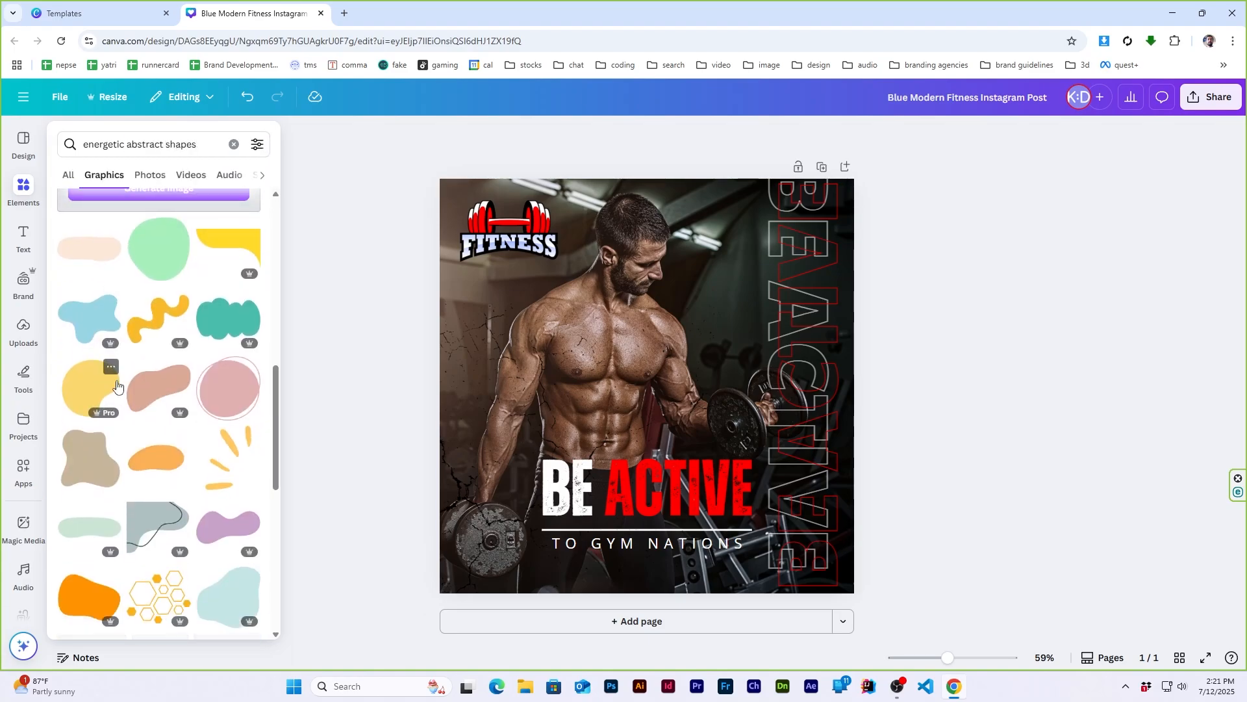
scroll(117, 386, "down", 10)
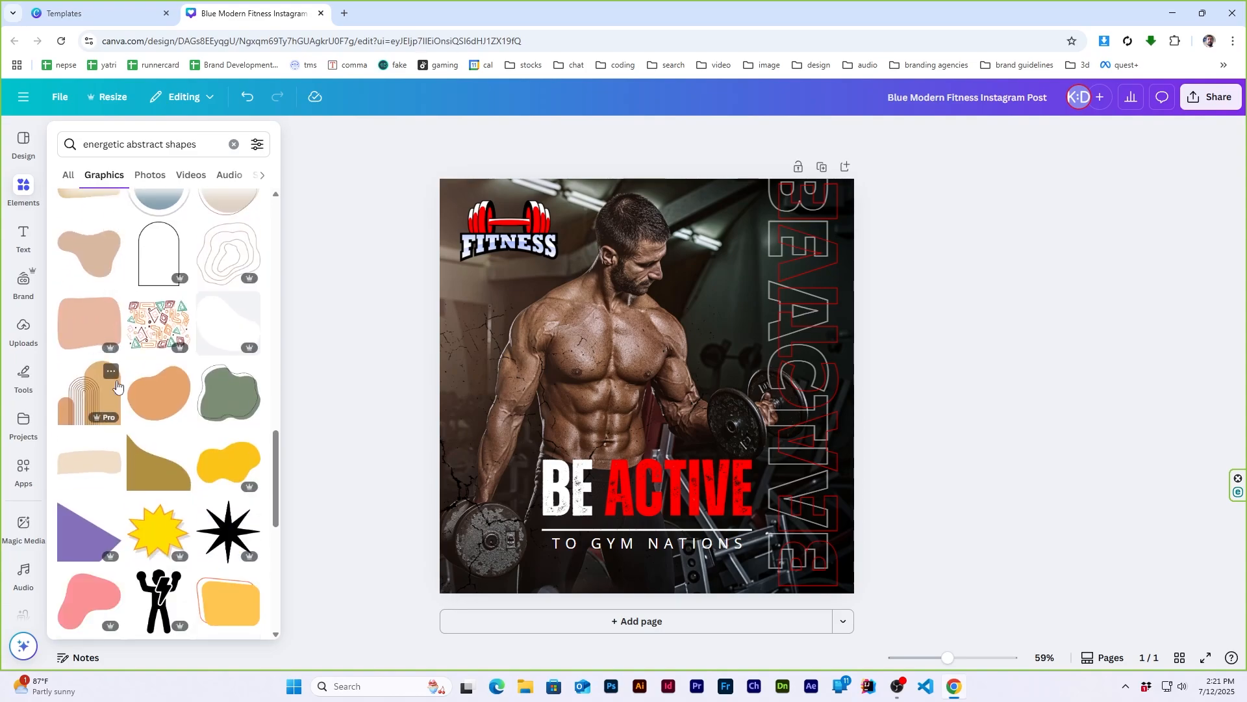
scroll(117, 385, "down", 6)
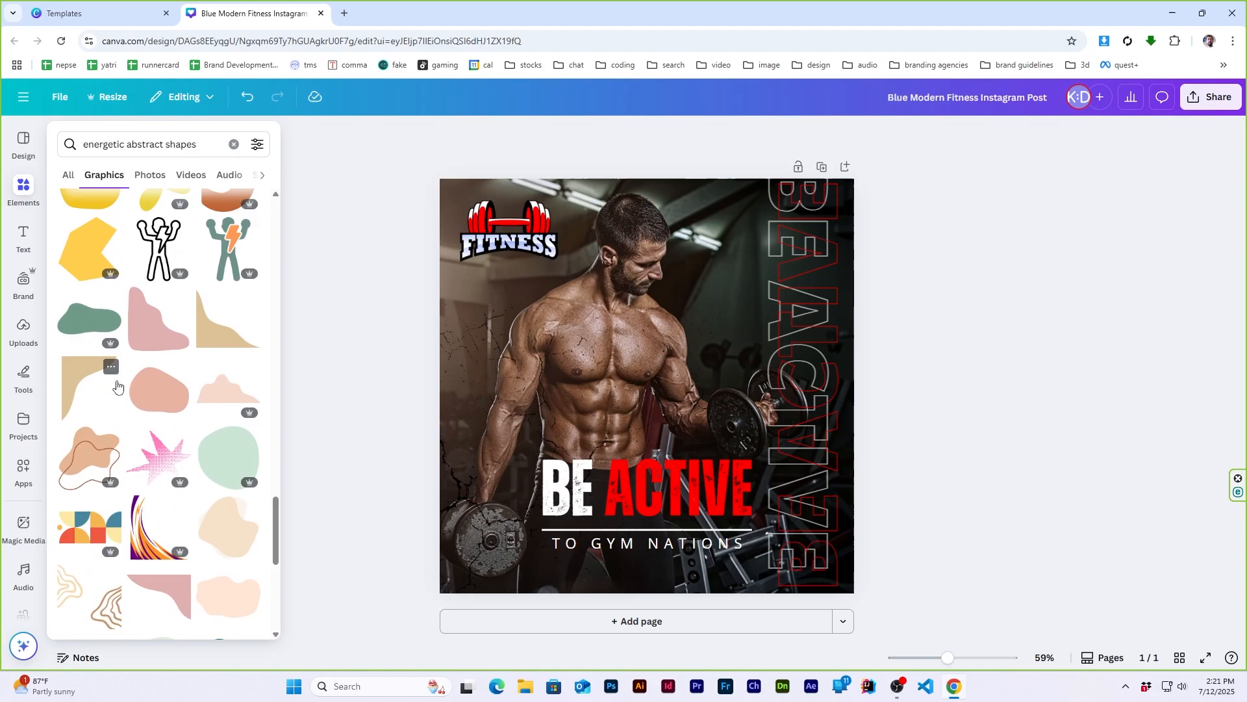
scroll(116, 386, "down", 6)
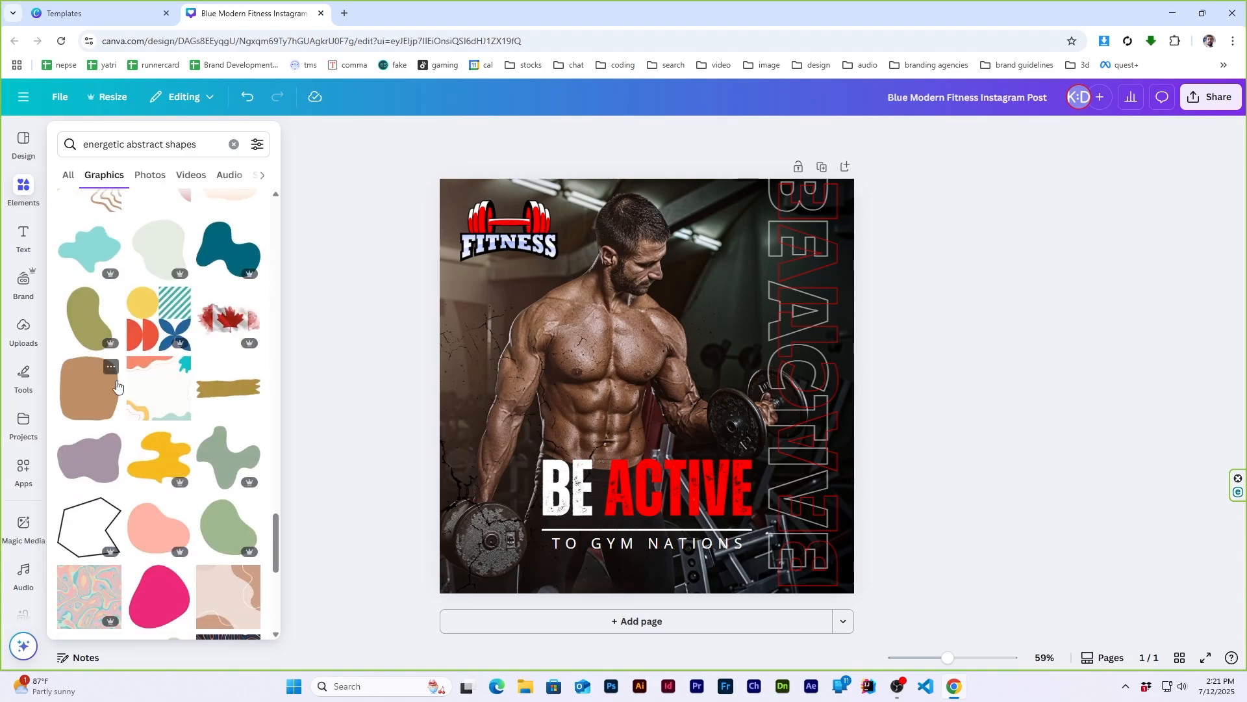
scroll(117, 386, "down", 6)
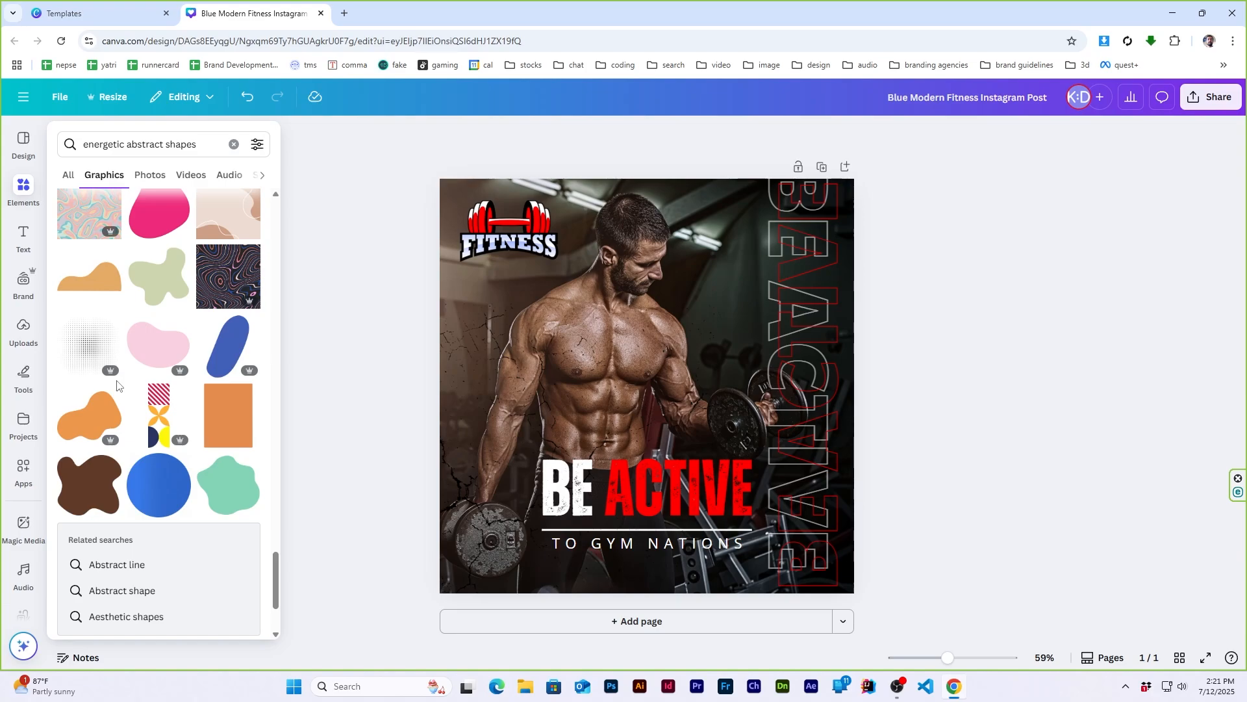
scroll(116, 386, "down", 6)
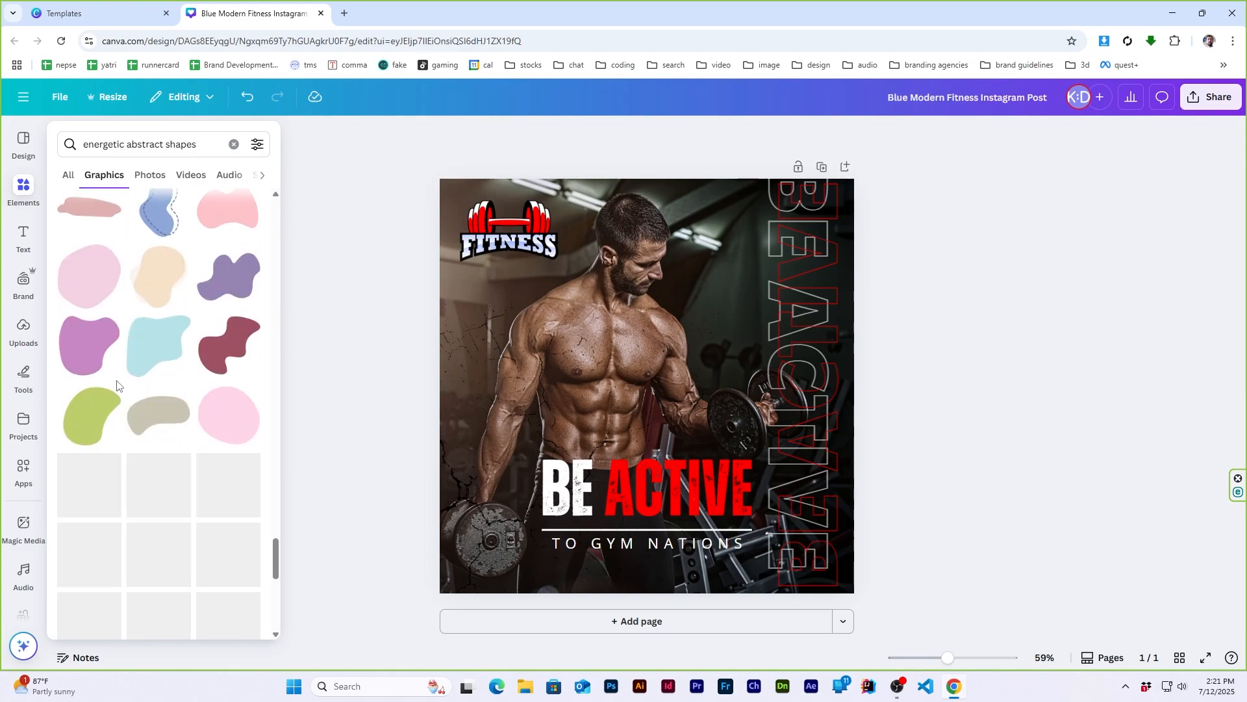
- Search the graphics for "gym shape" and place the black slanted-stripes graphic at the page's lower-left corner
left_click(152, 143)
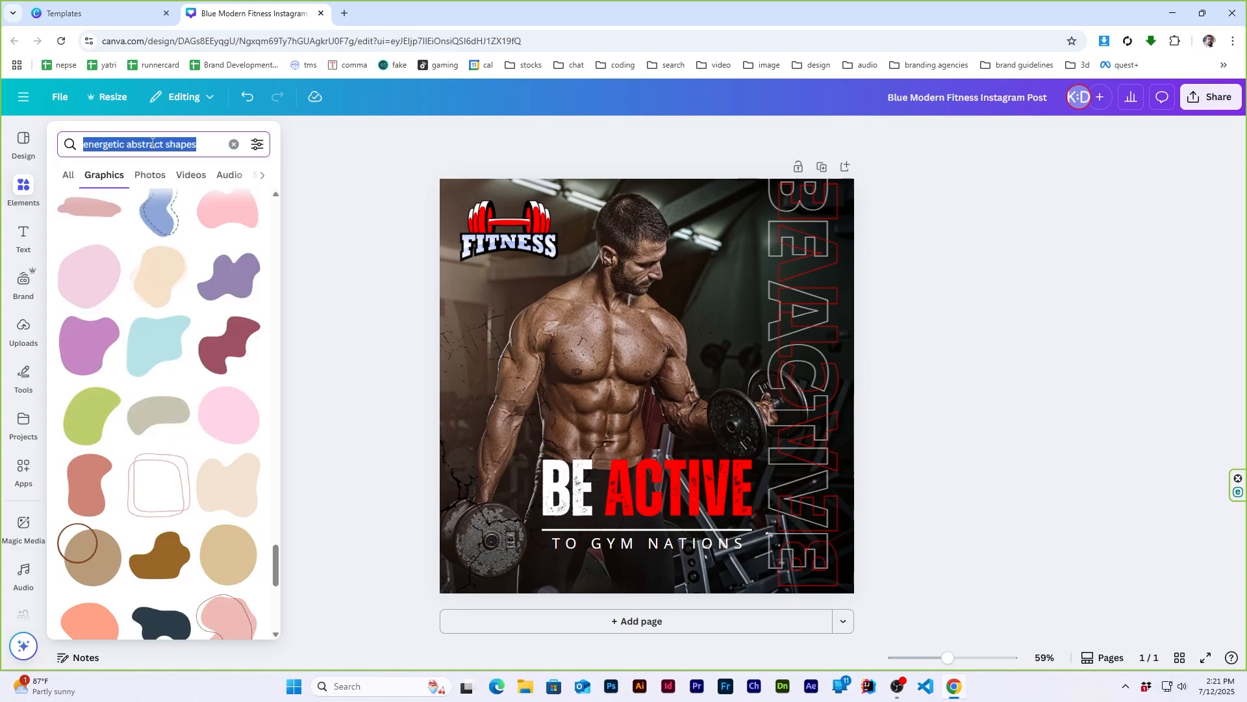
type("gym shape")
key("Return")
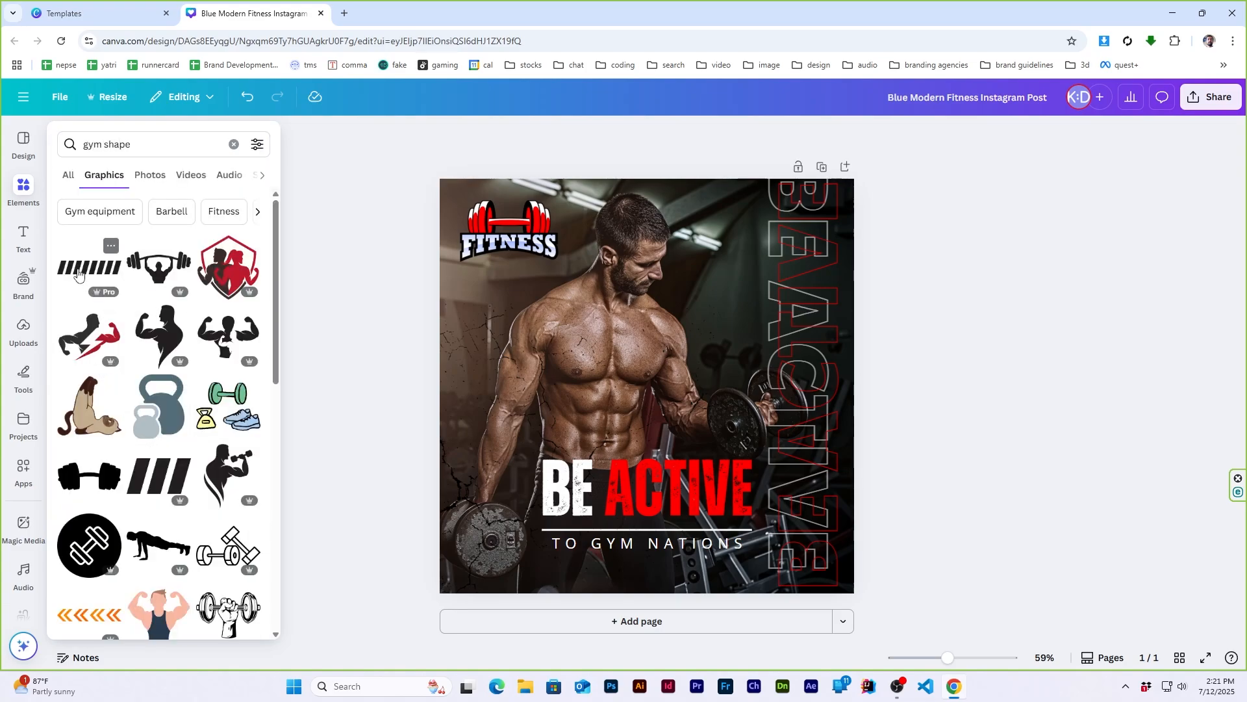
scroll(176, 506, "down", 10)
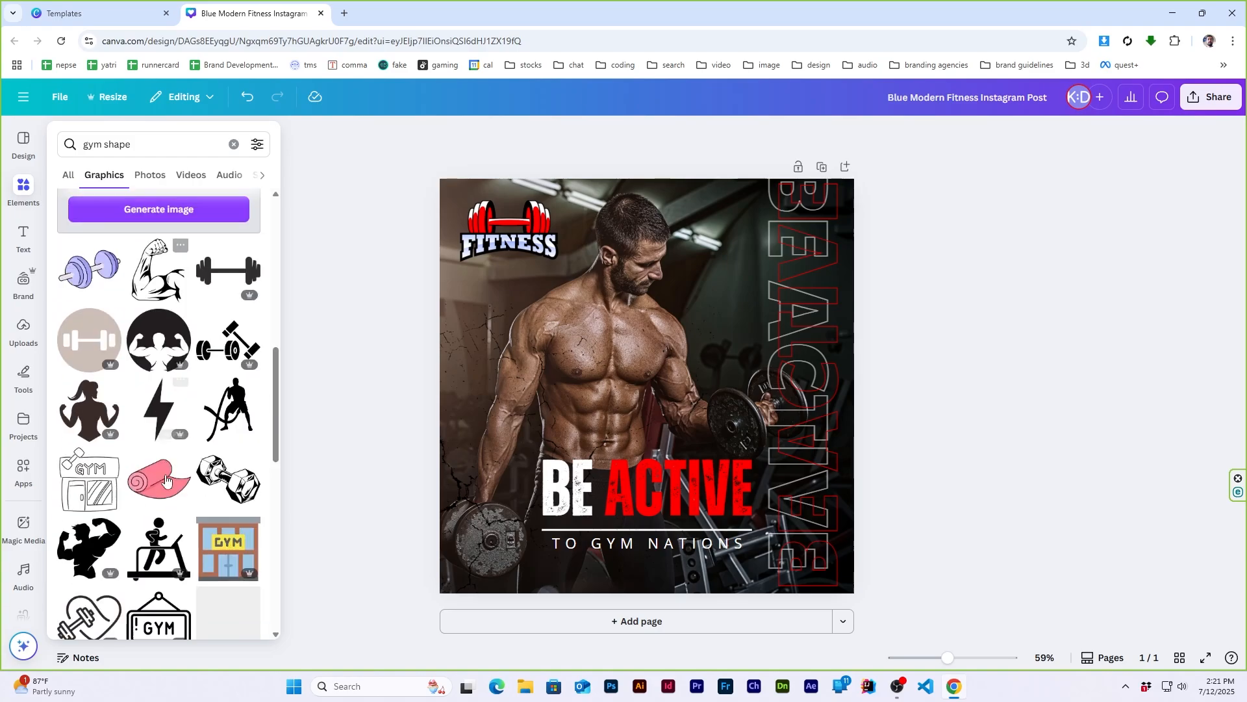
scroll(166, 478, "down", 10)
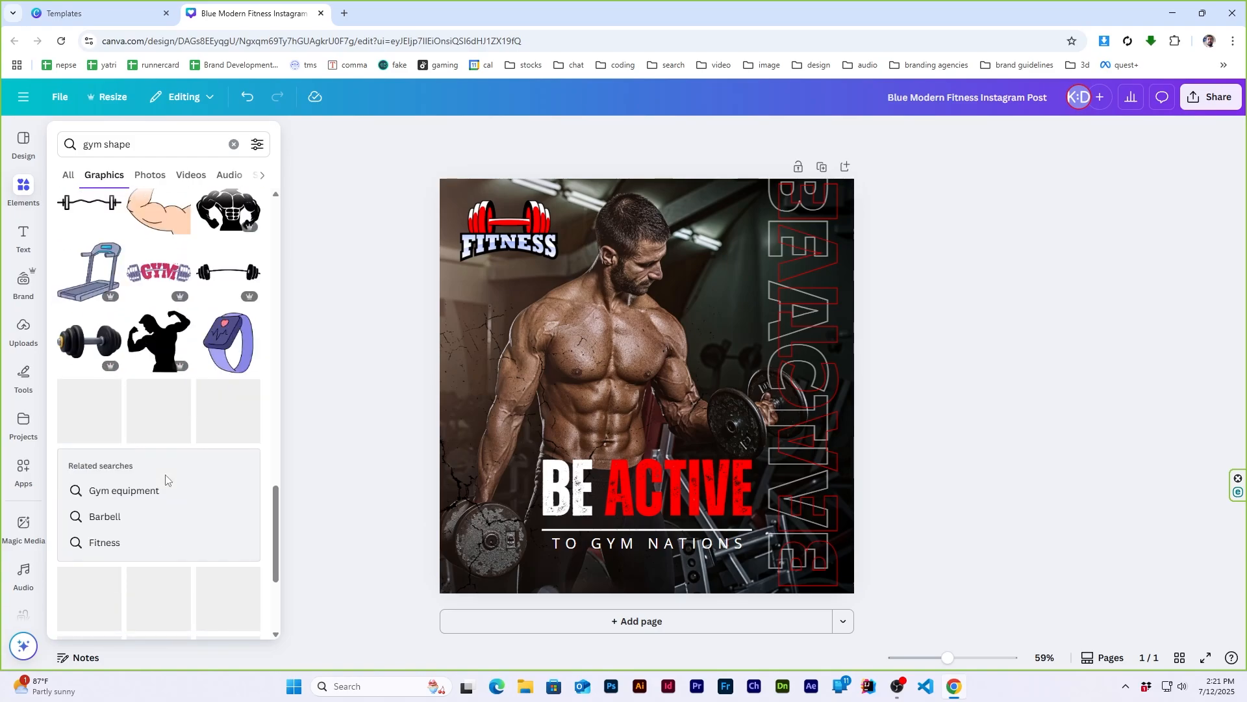
scroll(166, 479, "up", 20)
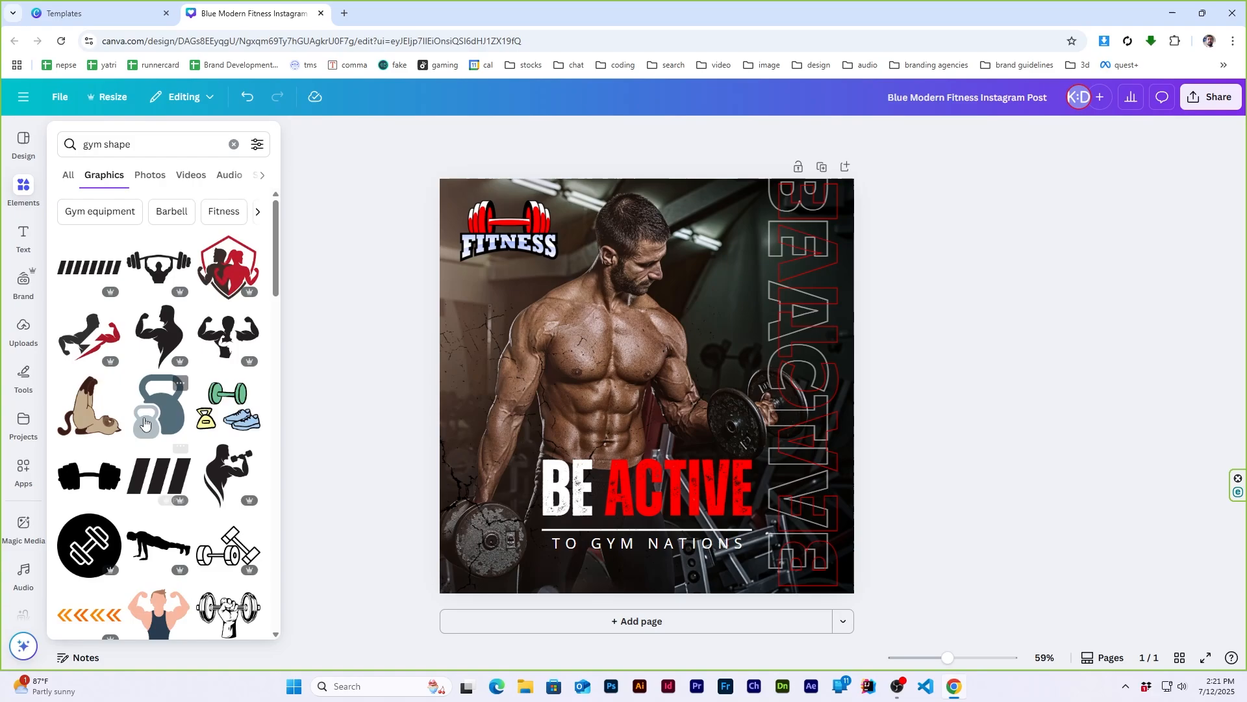
left_click(84, 269)
left_click_drag(663, 388, 495, 586)
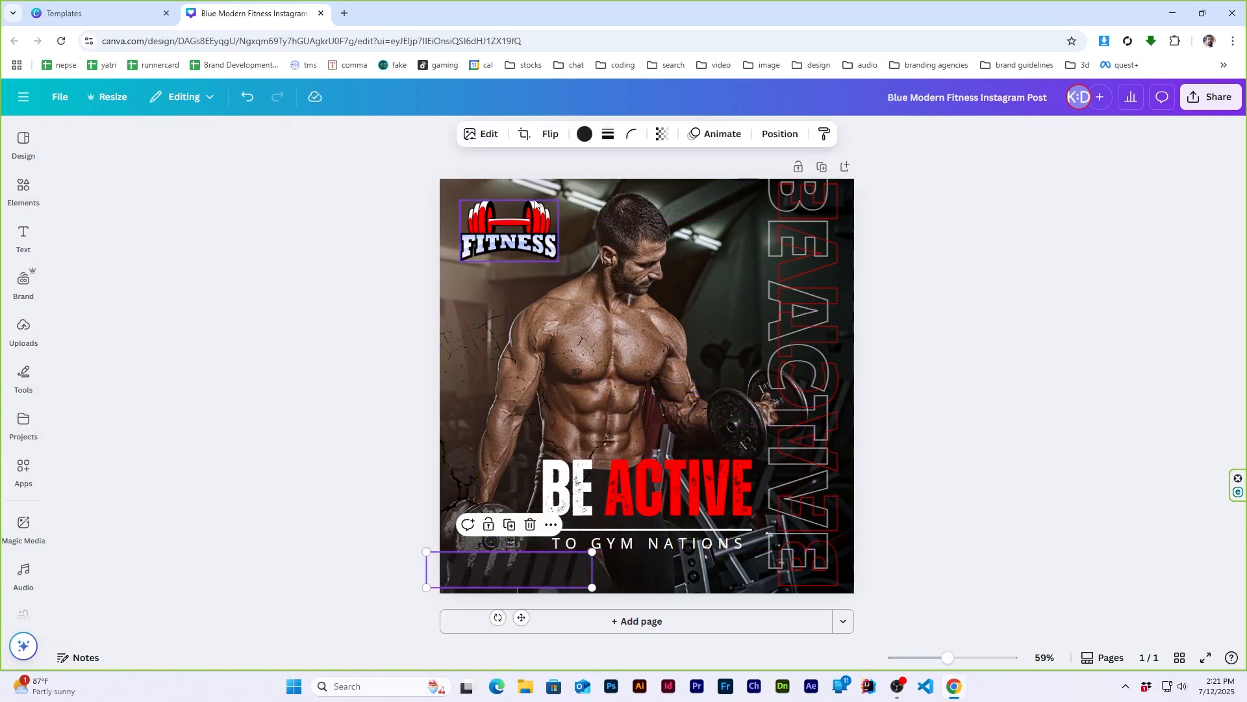
- Change the slanted-stripes graphic's color from black to red
left_click(586, 134)
left_click(163, 235)
left_click(1078, 396)
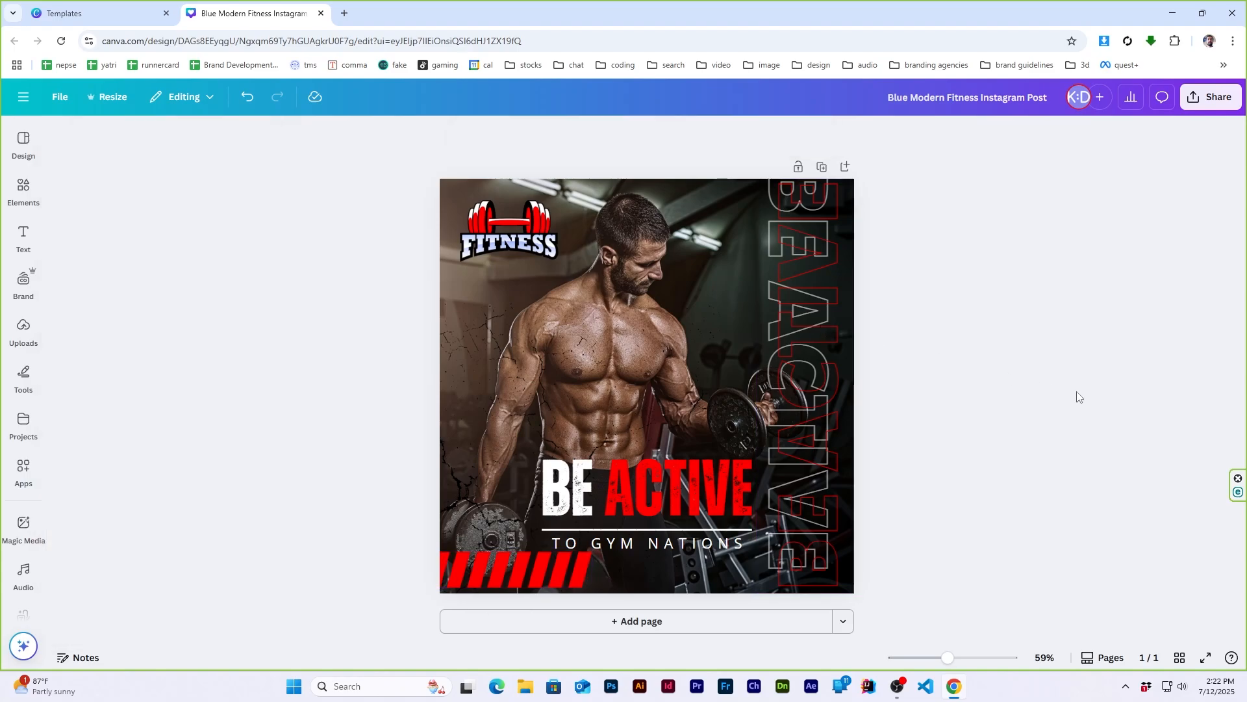
- Duplicate the red stripes, color the copy white and offset it slightly to the right over the red ones
left_click(517, 580)
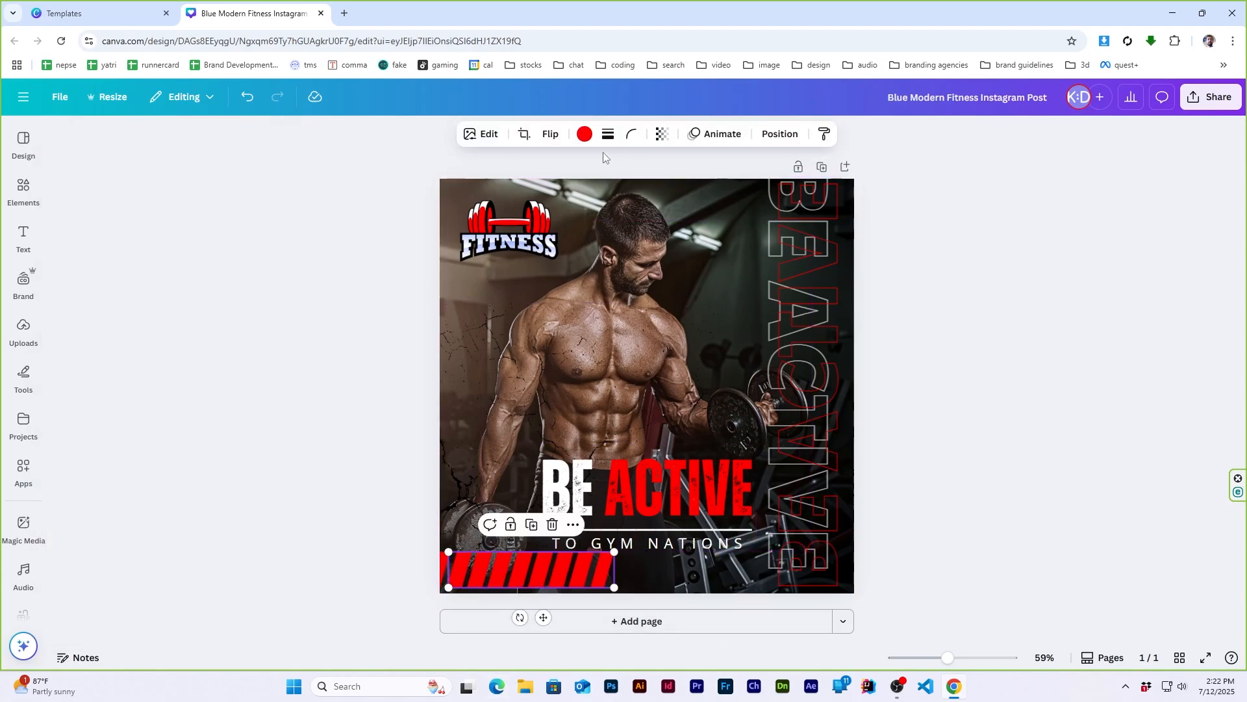
left_click(585, 134)
left_click(1041, 369)
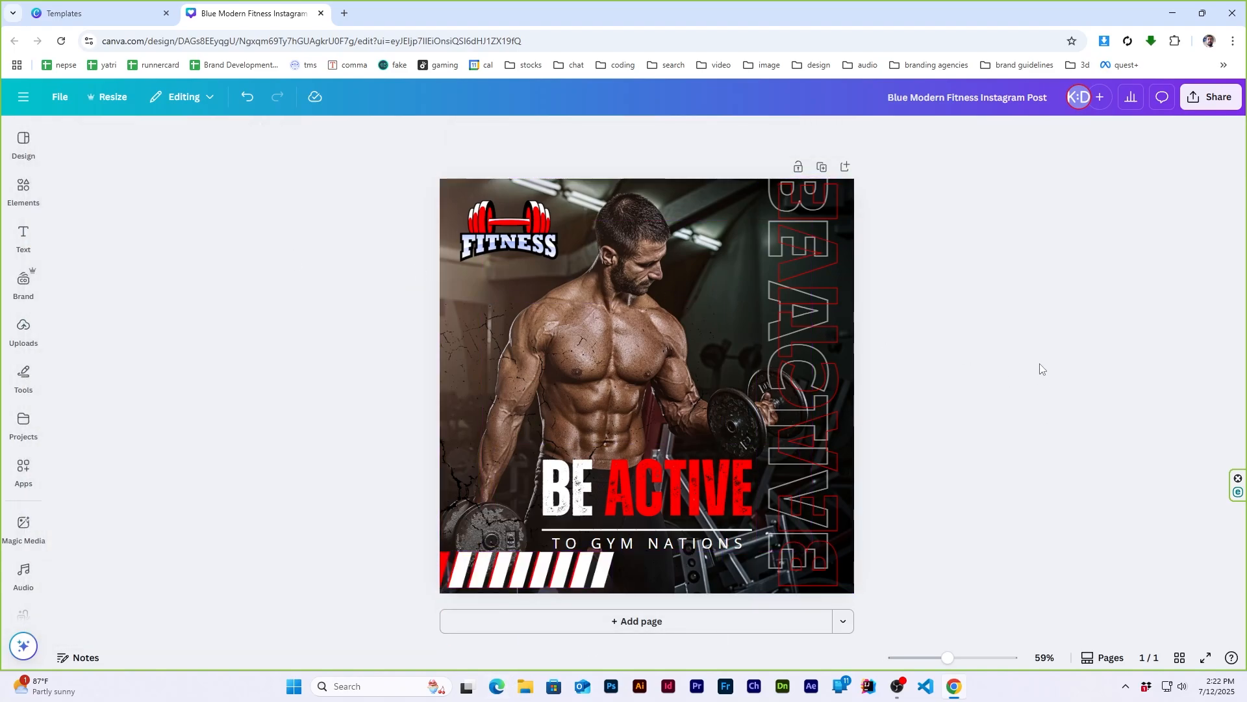
left_click(527, 586)
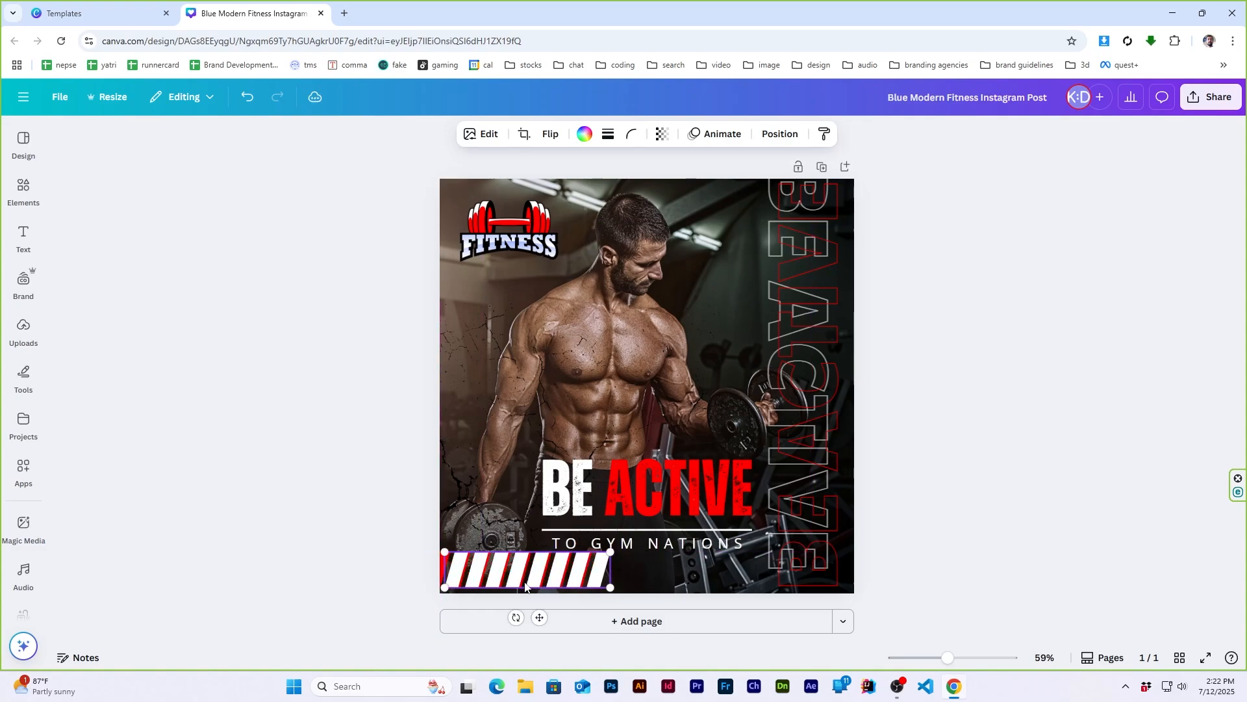
- Try the red and white stripes as an enlarged, tilted band running diagonally across the page
left_click_drag(525, 587, 650, 312)
left_click_drag(682, 355, 721, 390)
left_click_drag(782, 274, 1110, 147)
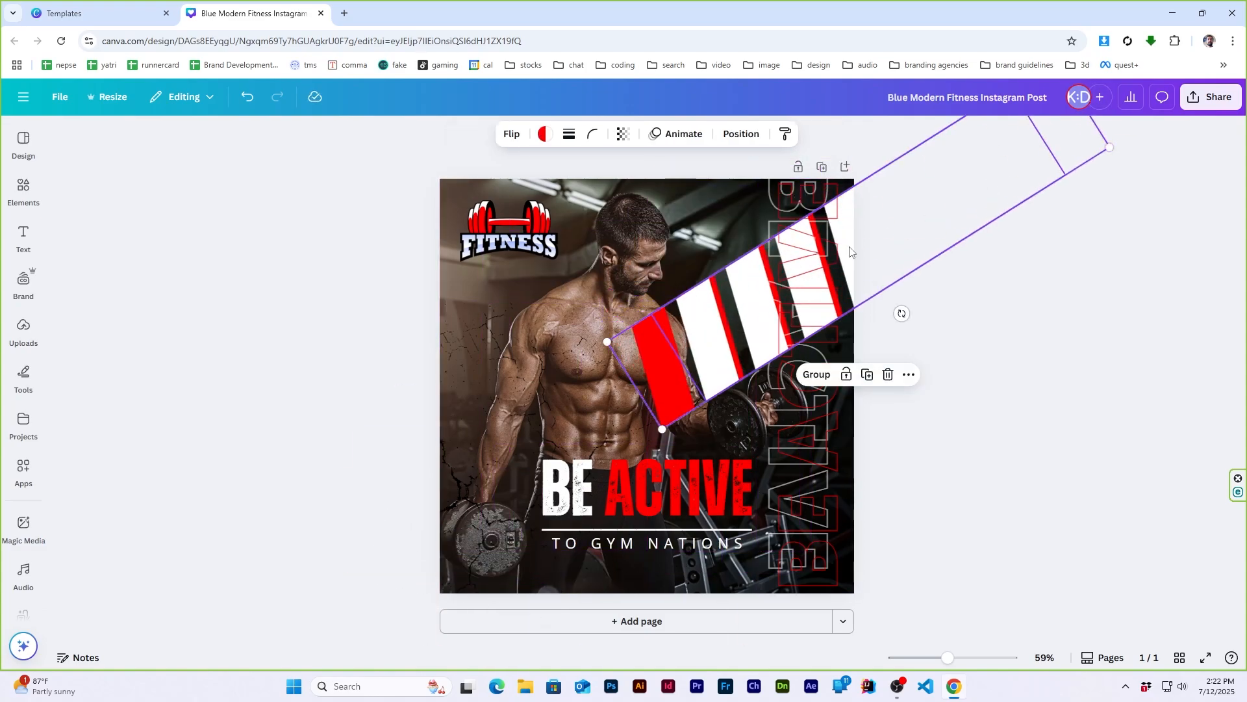
left_click_drag(734, 303, 508, 576)
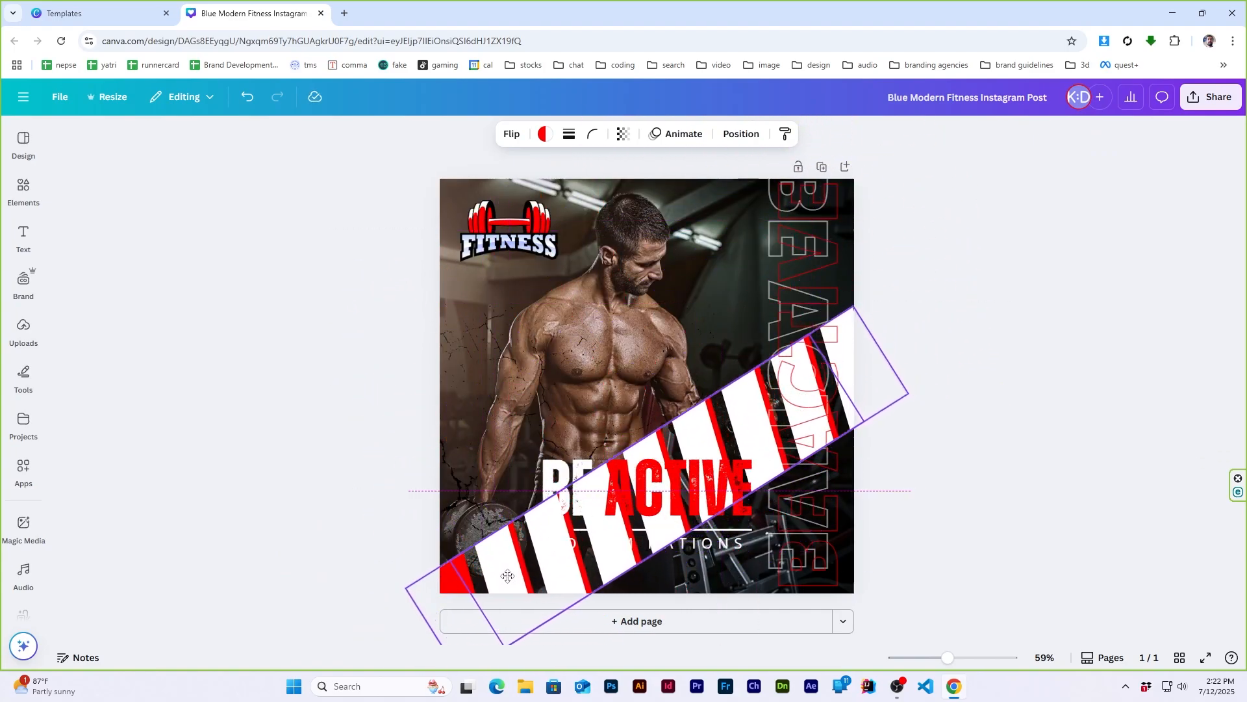
- Straighten both stripe graphics to horizontal, shrink them and place them just above the word "ACTIVE"
left_click_drag(695, 581, 656, 621)
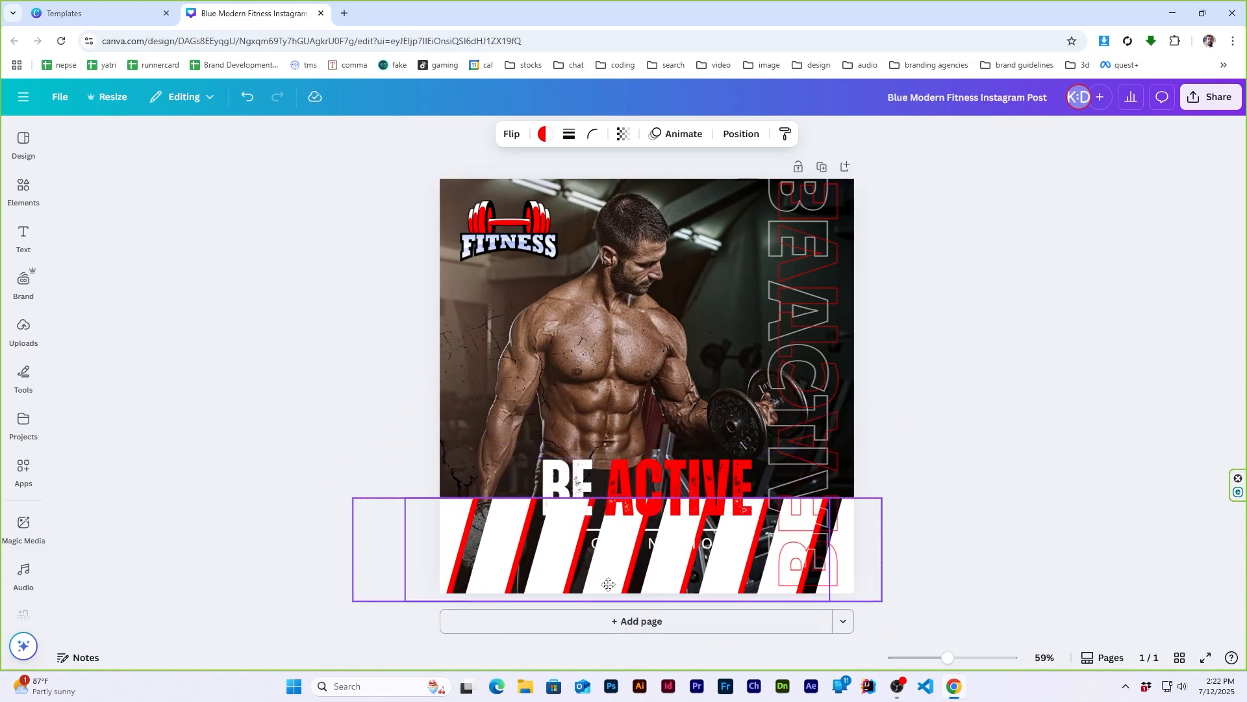
left_click_drag(609, 584, 616, 571)
left_click_drag(892, 600, 730, 443)
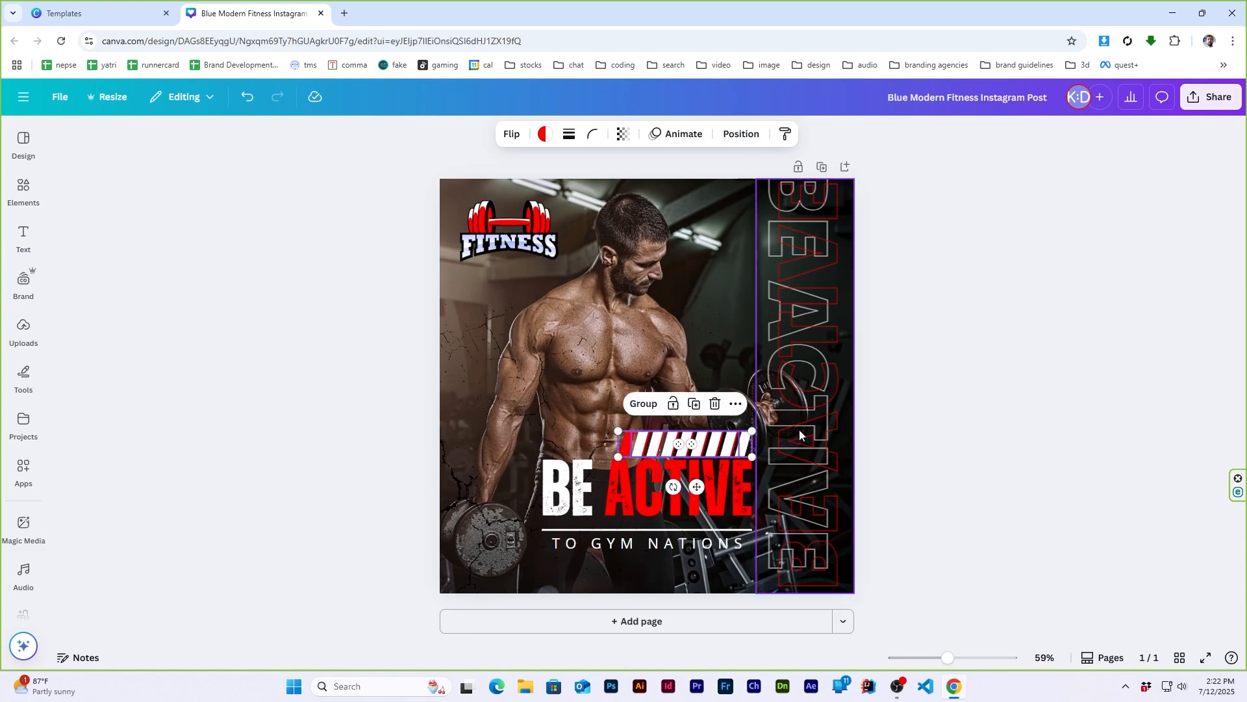
left_click(1094, 401)
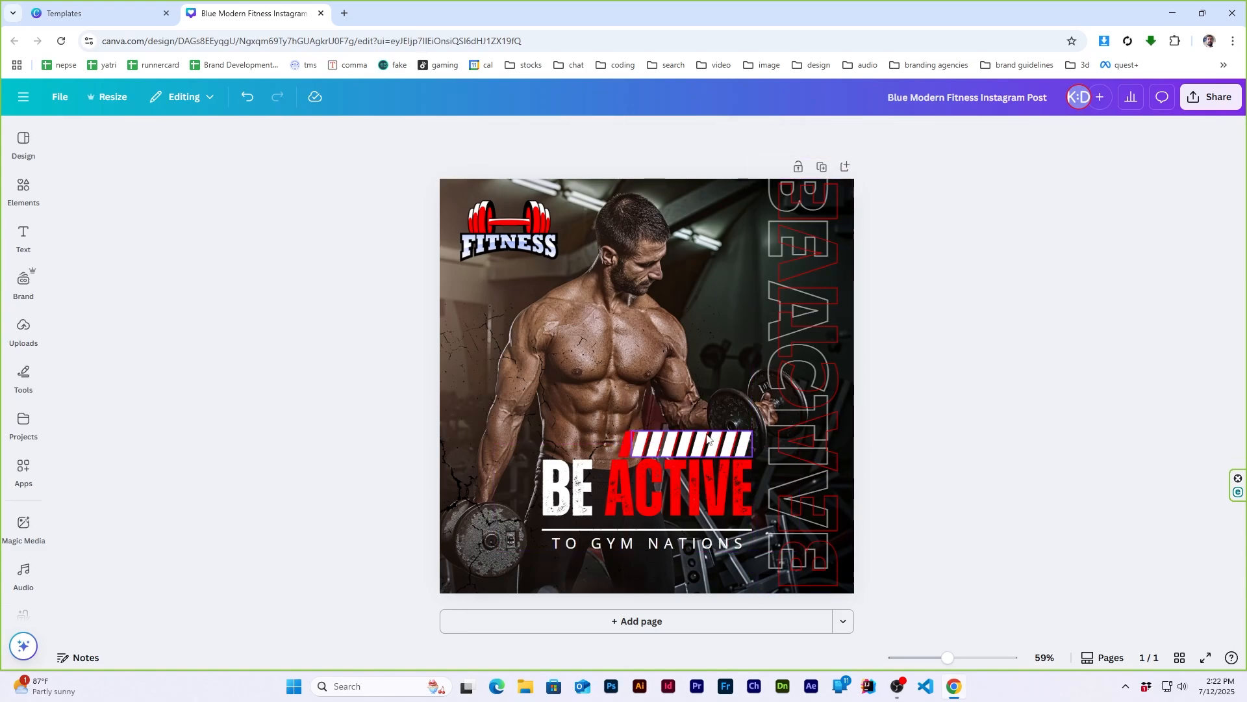
- Nudge the white stripes and the vertical red outline text slightly to the right to widen their offsets
left_click_drag(676, 446, 680, 445)
left_click(988, 411)
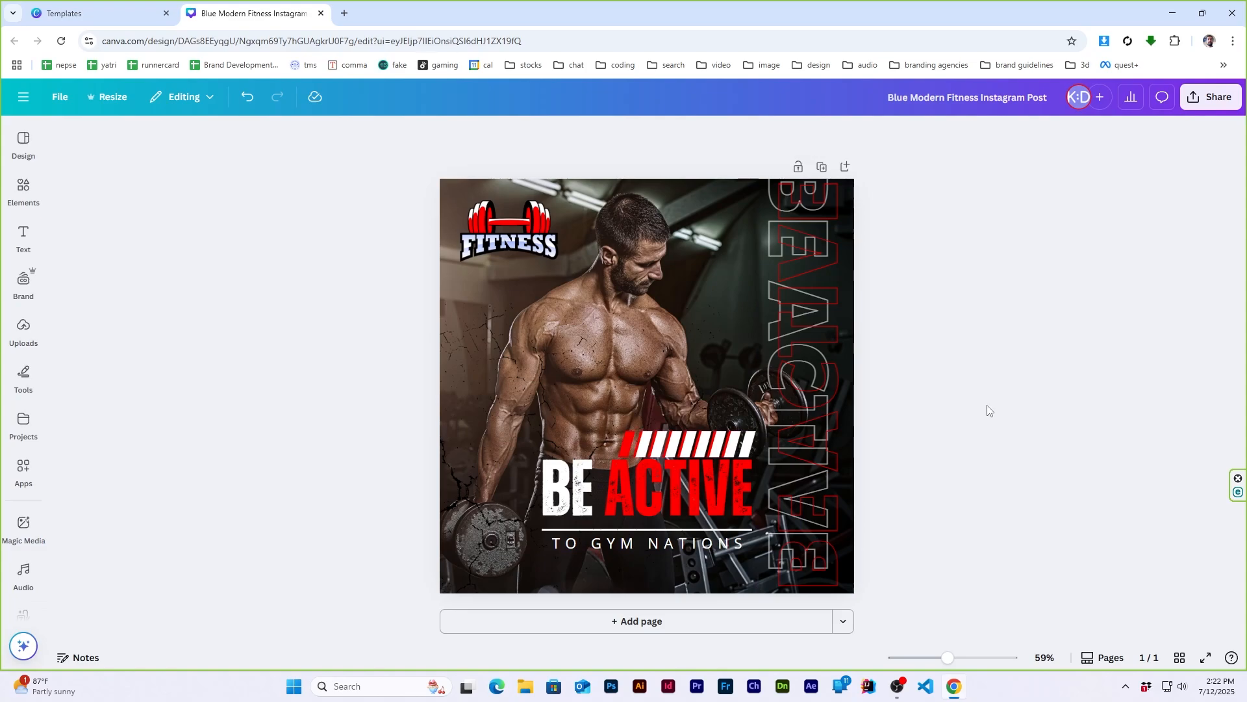
left_click_drag(790, 376, 796, 377)
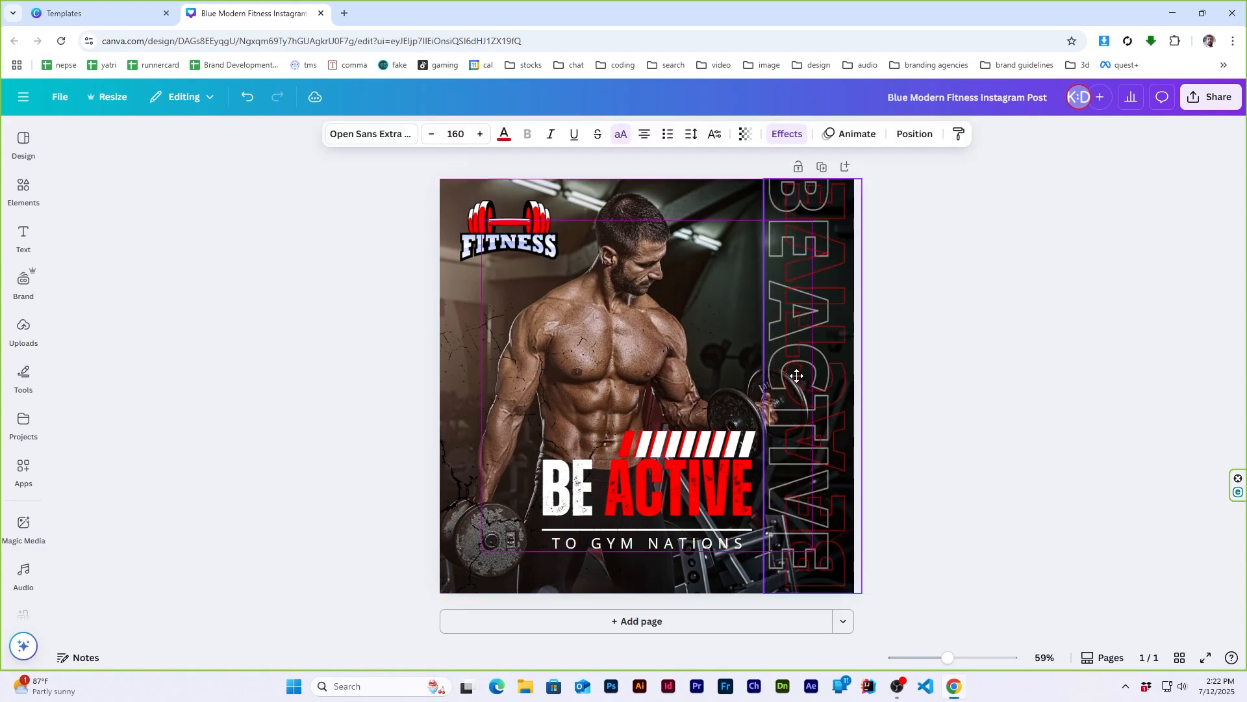
left_click(1016, 352)
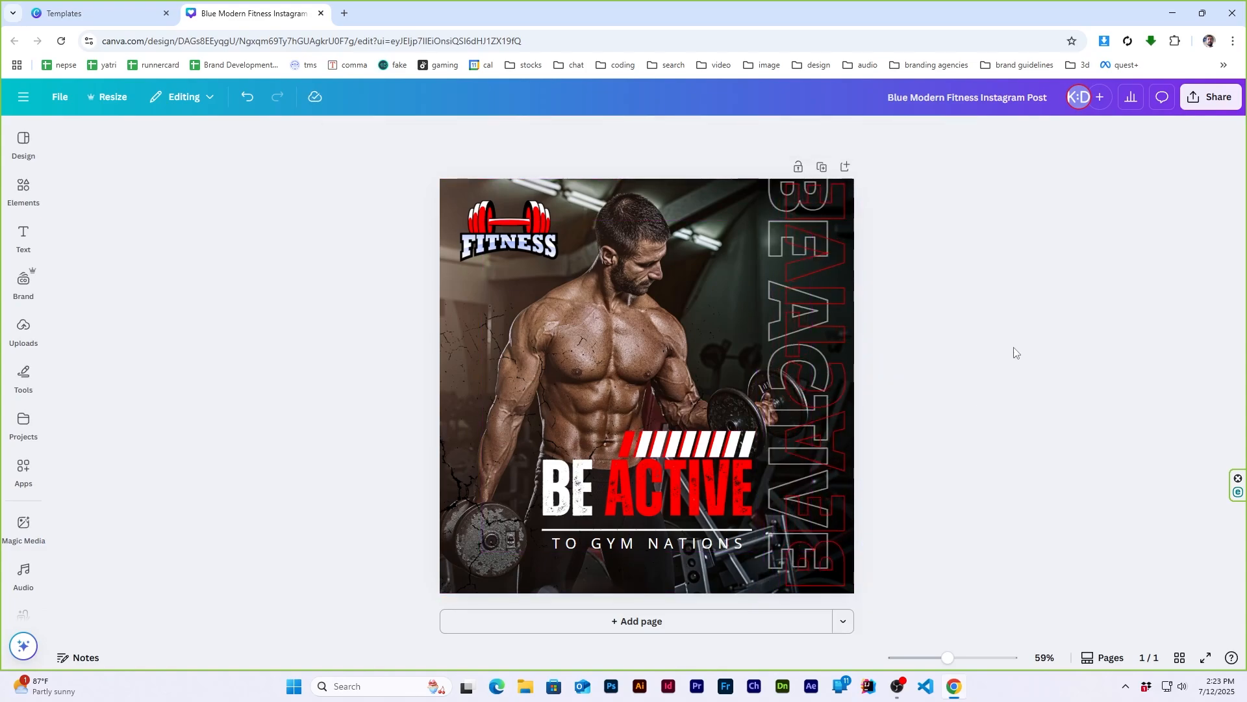
- Search the graphics elements for "signup"
left_click(23, 188)
left_click(180, 144)
type("signup")
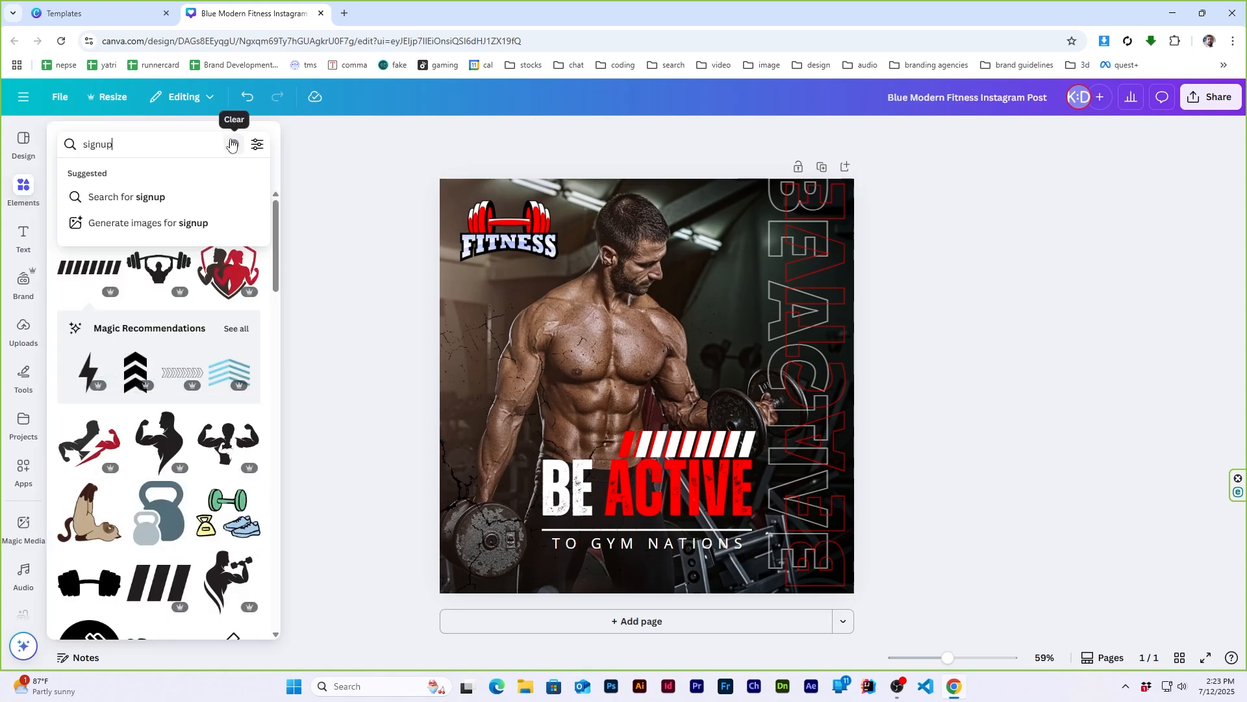
key("Return")
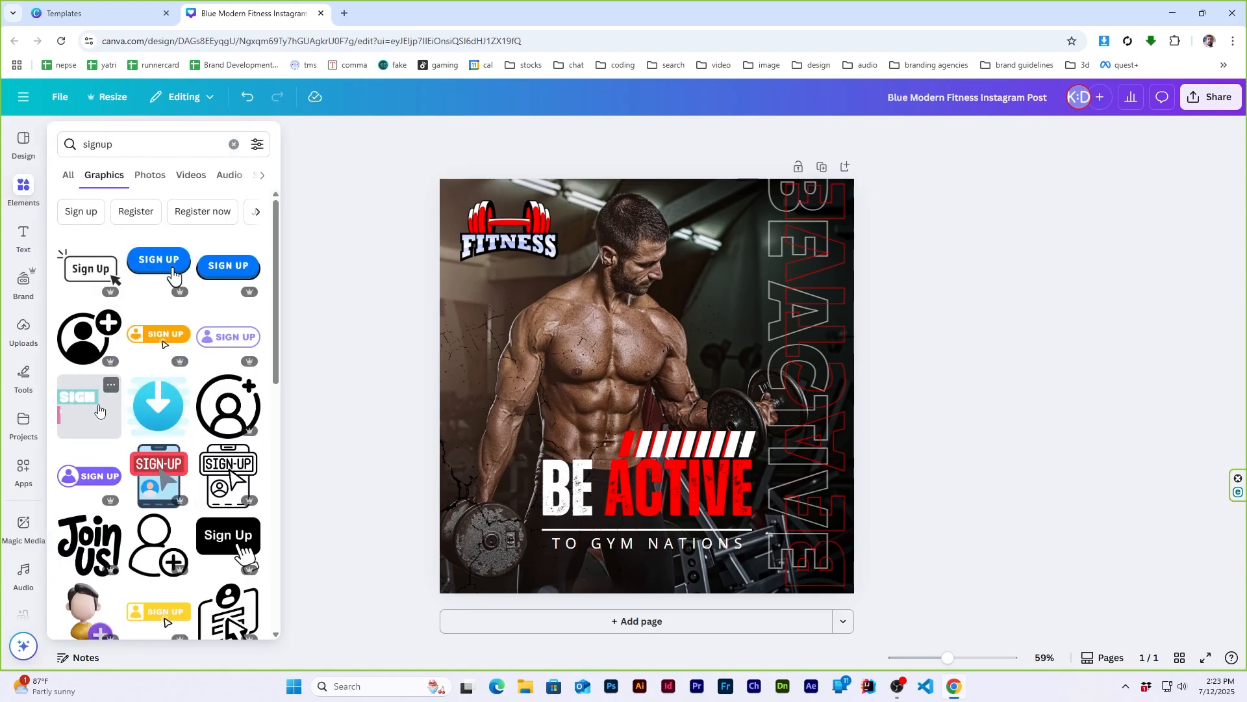
- Refine the search to "signup parallelogram" and place the red parallelogram bar, reduced in size, centered below the subtitle
left_click(139, 144)
type("parallelogram")
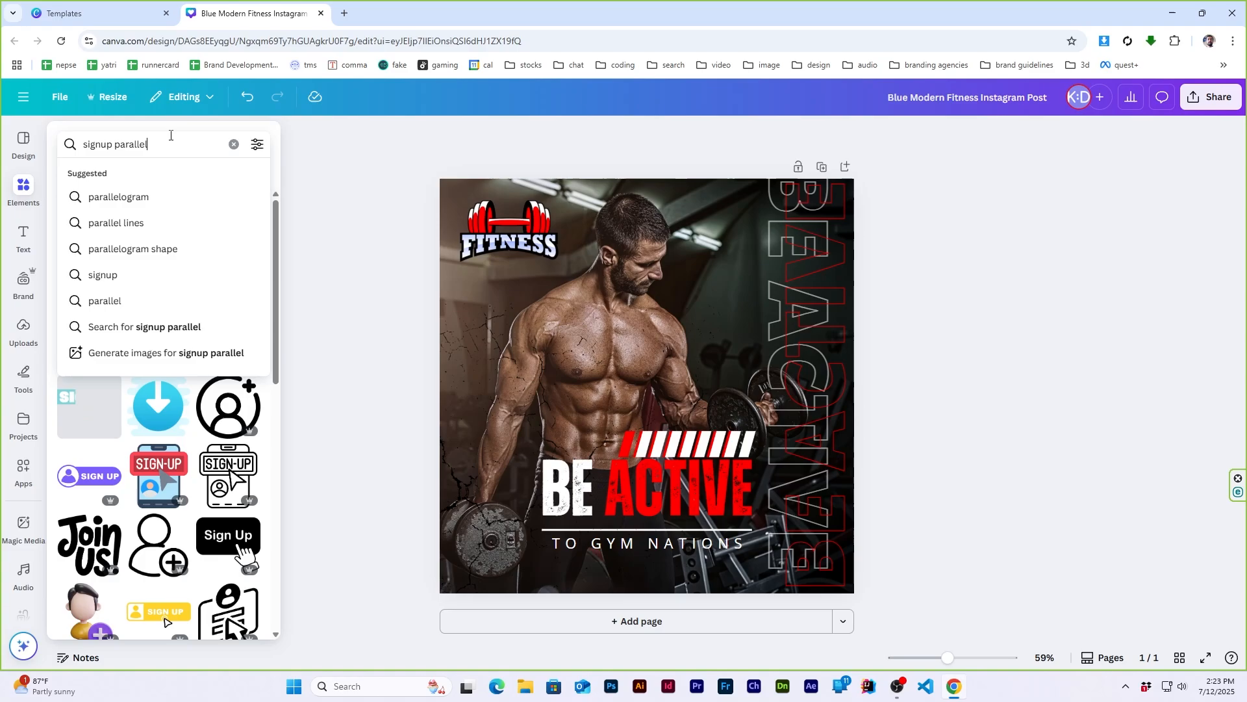
key("Return")
scroll(173, 382, "down", 10)
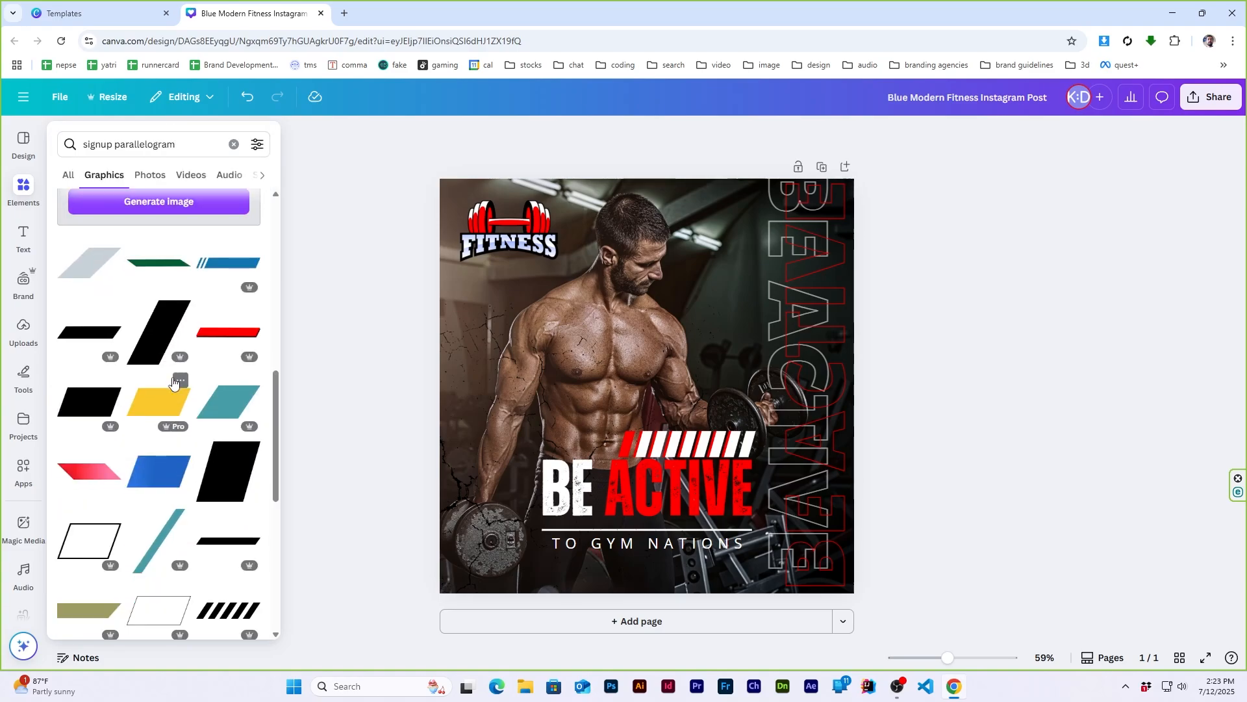
left_click(233, 339)
left_click_drag(813, 359, 651, 578)
left_click(975, 507)
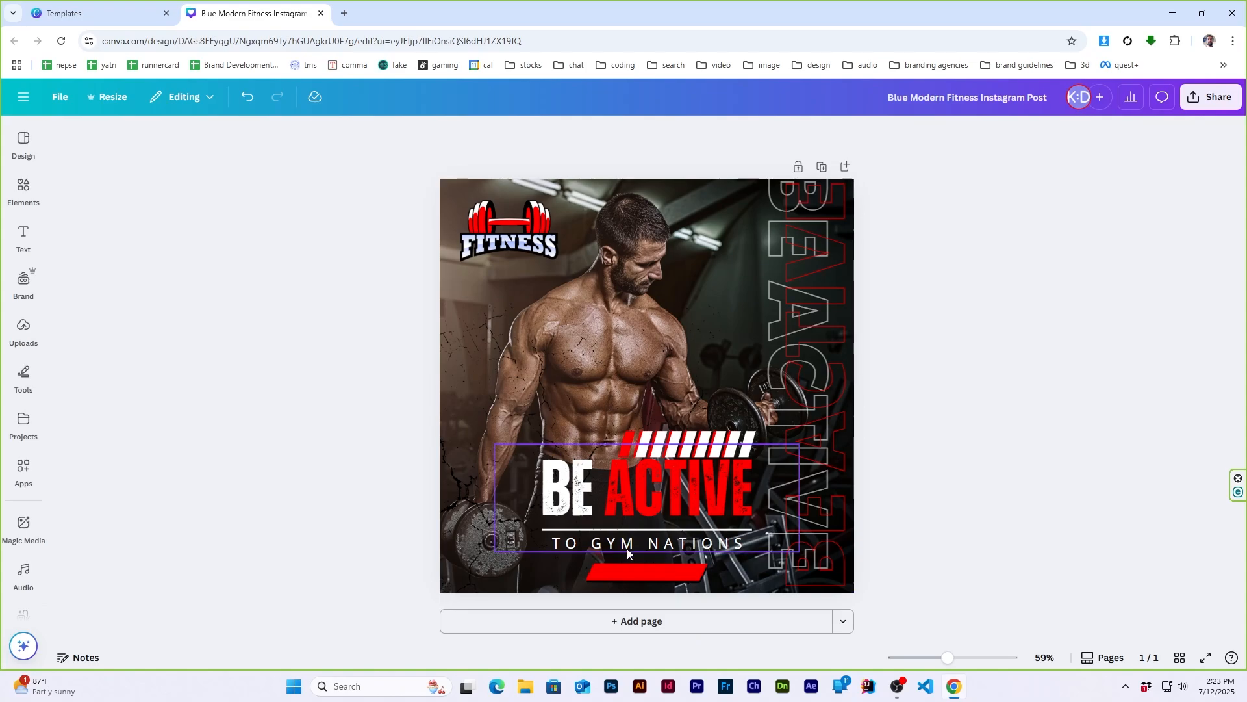
- Duplicate the "TO GYM NATIONS" subtitle onto the red parallelogram and change the copy's text to "REGISTER"
left_click_drag(725, 546, 695, 571)
key("ctrl+z")
right_click(704, 539)
left_click(743, 481)
left_click(929, 500)
double_click(671, 571)
type("REGISTER")
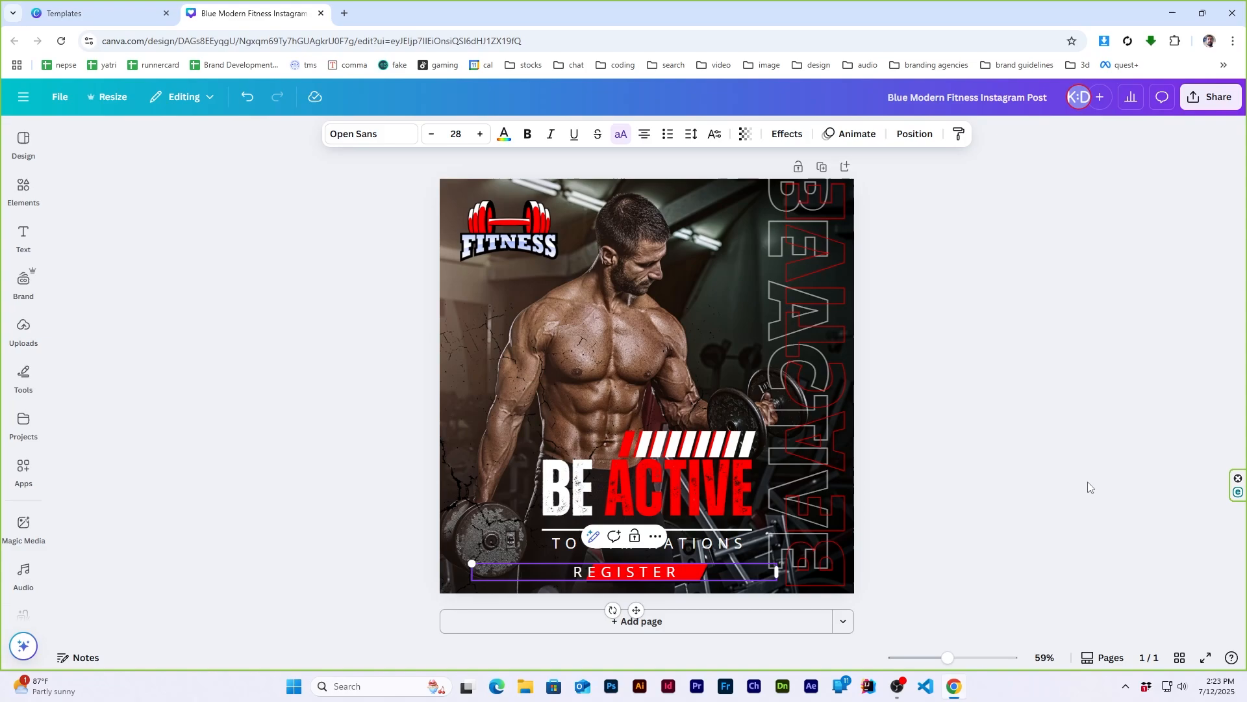
key("Escape")
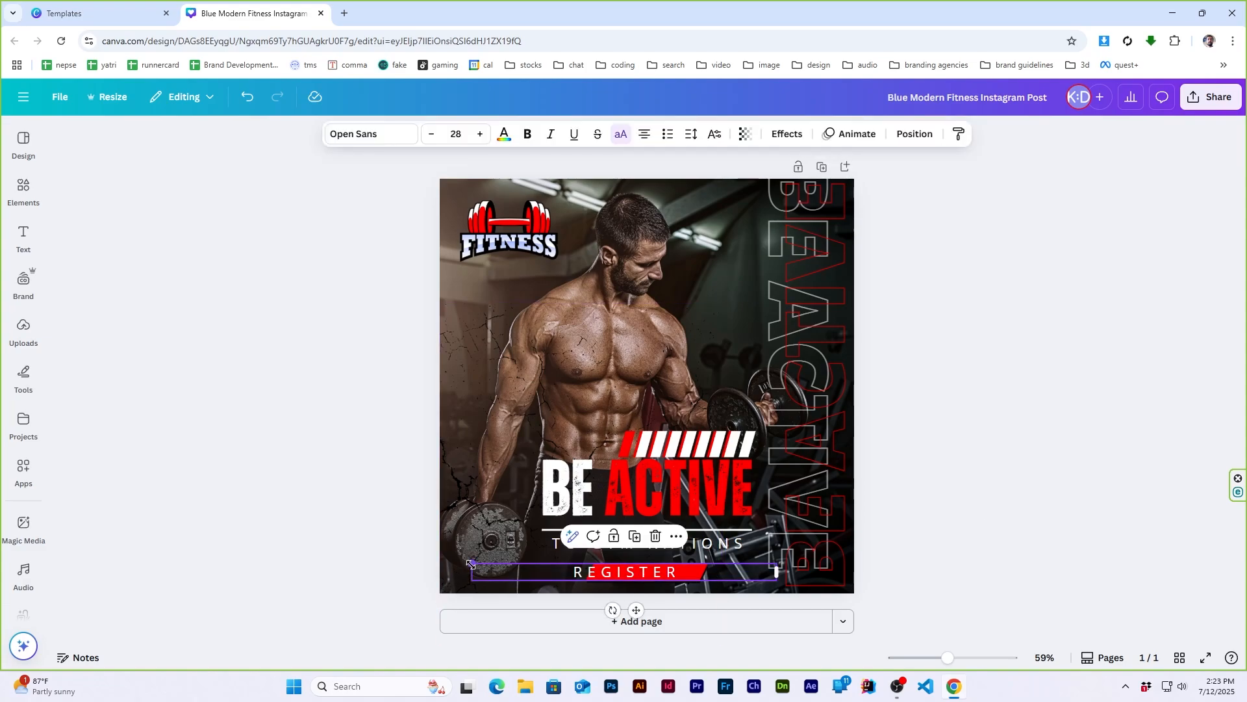
- Reduce the "REGISTER" text to size 19.8 and center it on the red parallelogram
left_click_drag(471, 564, 515, 568)
left_click_drag(634, 575, 663, 577)
left_click(1006, 444)
left_click(658, 572)
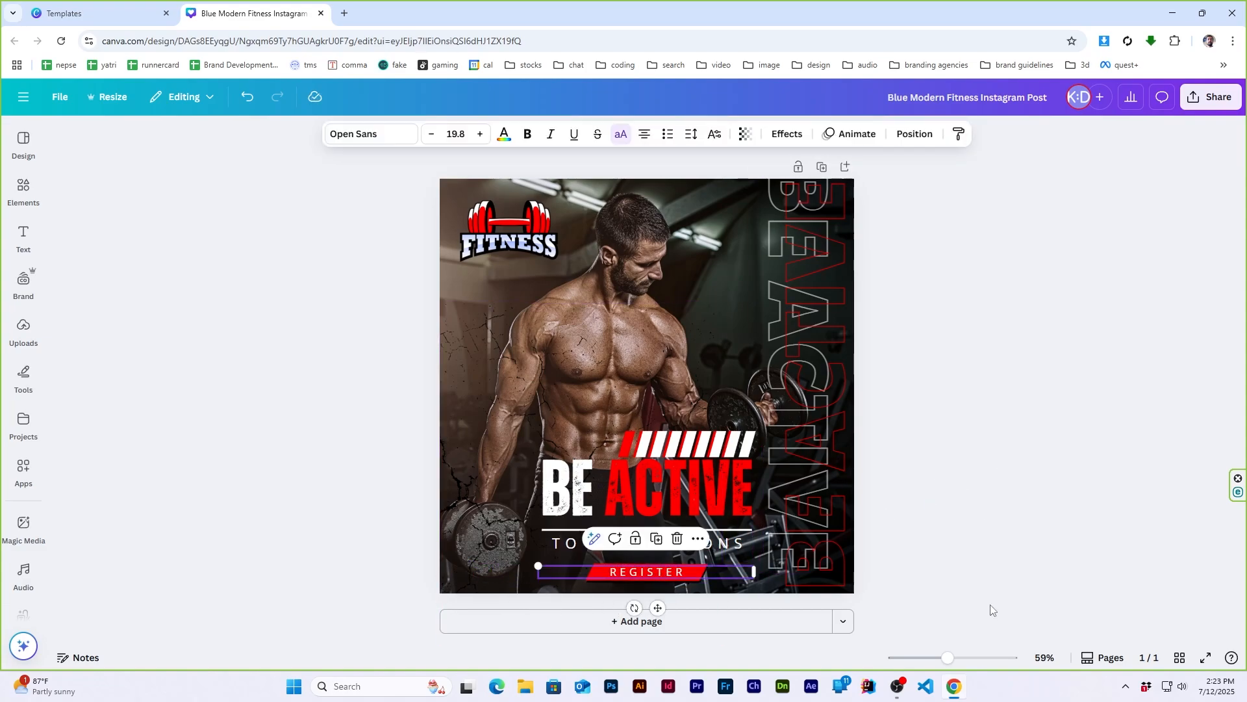
left_click(938, 328)
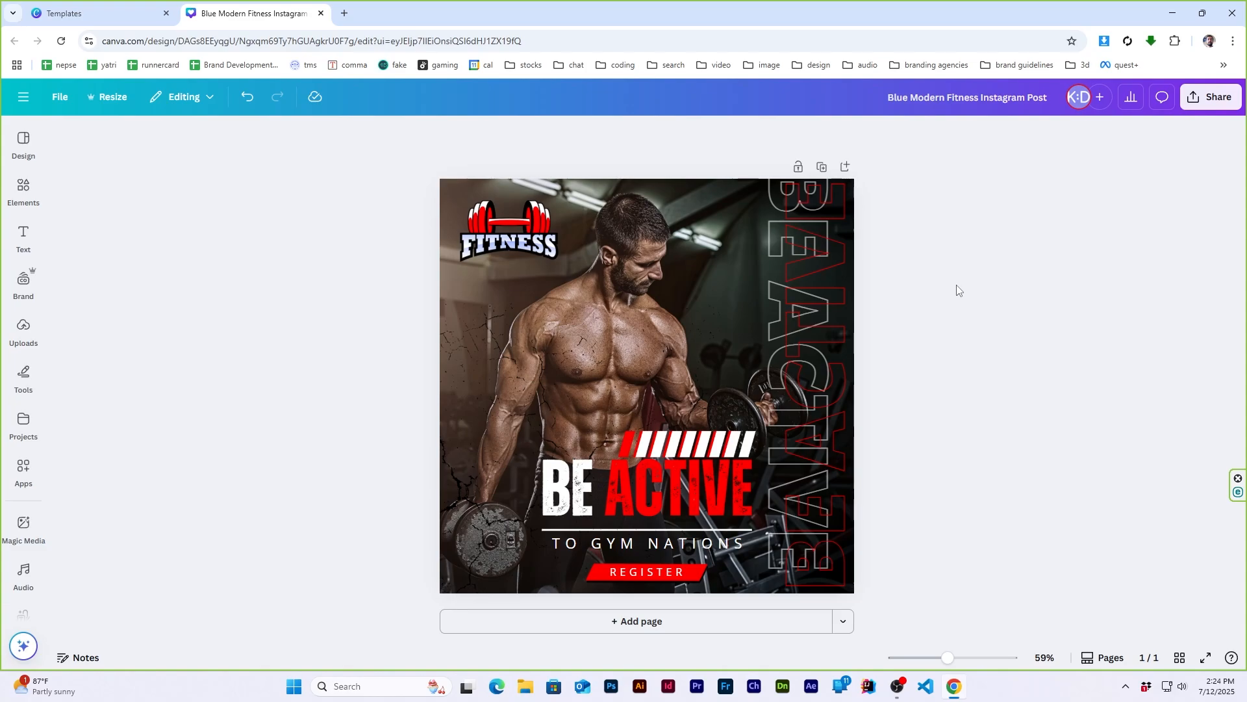
- Move the crack texture from the page's left side so it overlays the man's torso
left_click(525, 310)
left_click_drag(525, 310, 587, 324)
left_click(949, 344)
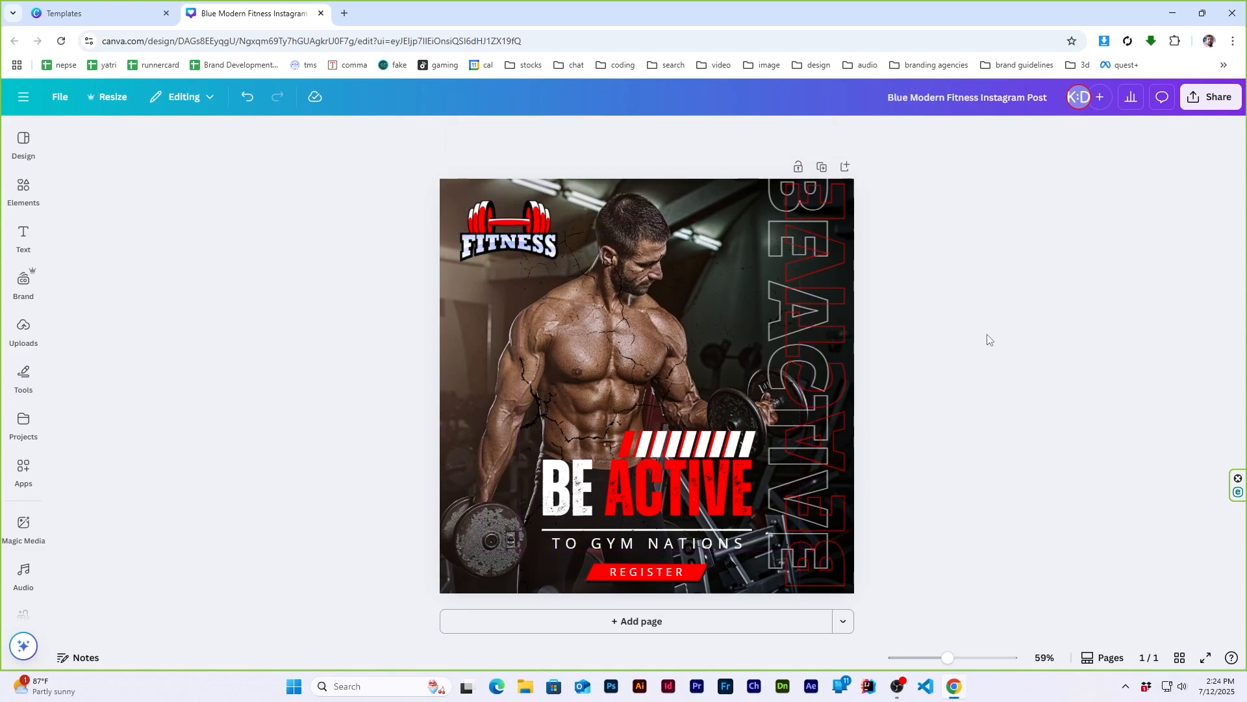
- Arrange the original template and the edited design in side-by-side windows and open the original in the editor for comparison
left_click(97, 13)
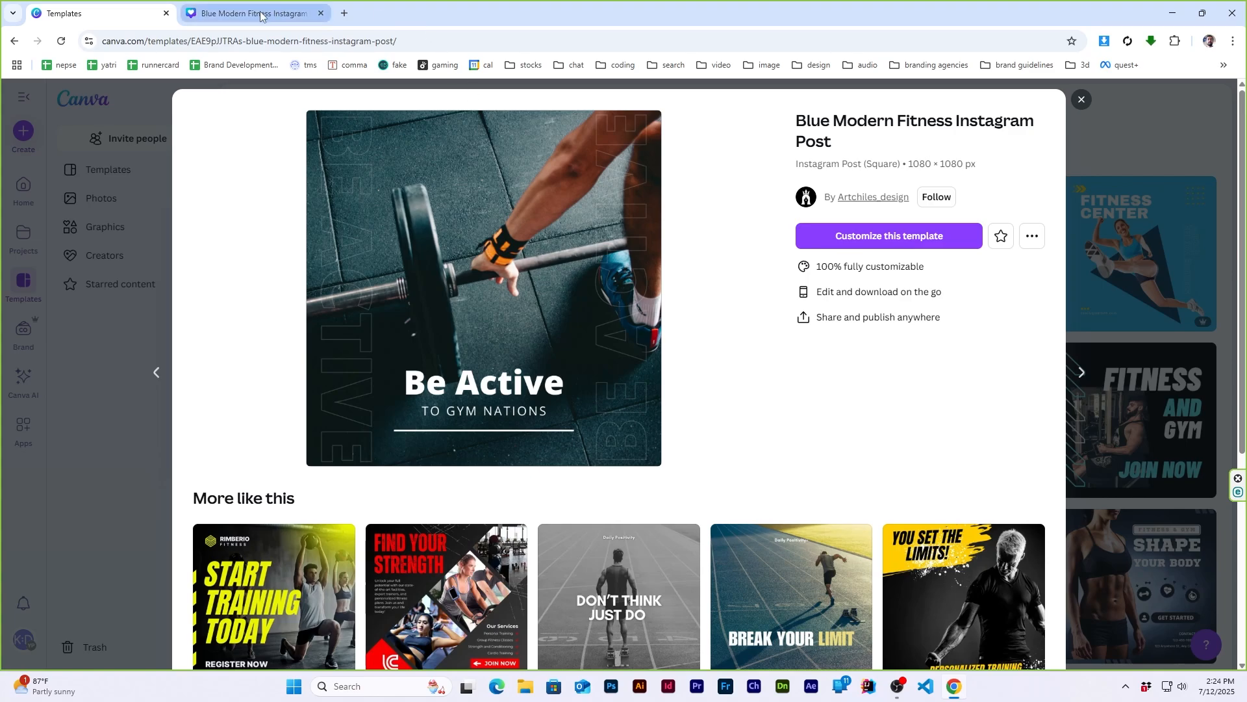
left_click_drag(262, 12, 484, 167)
left_click(591, 4)
key("super+Left")
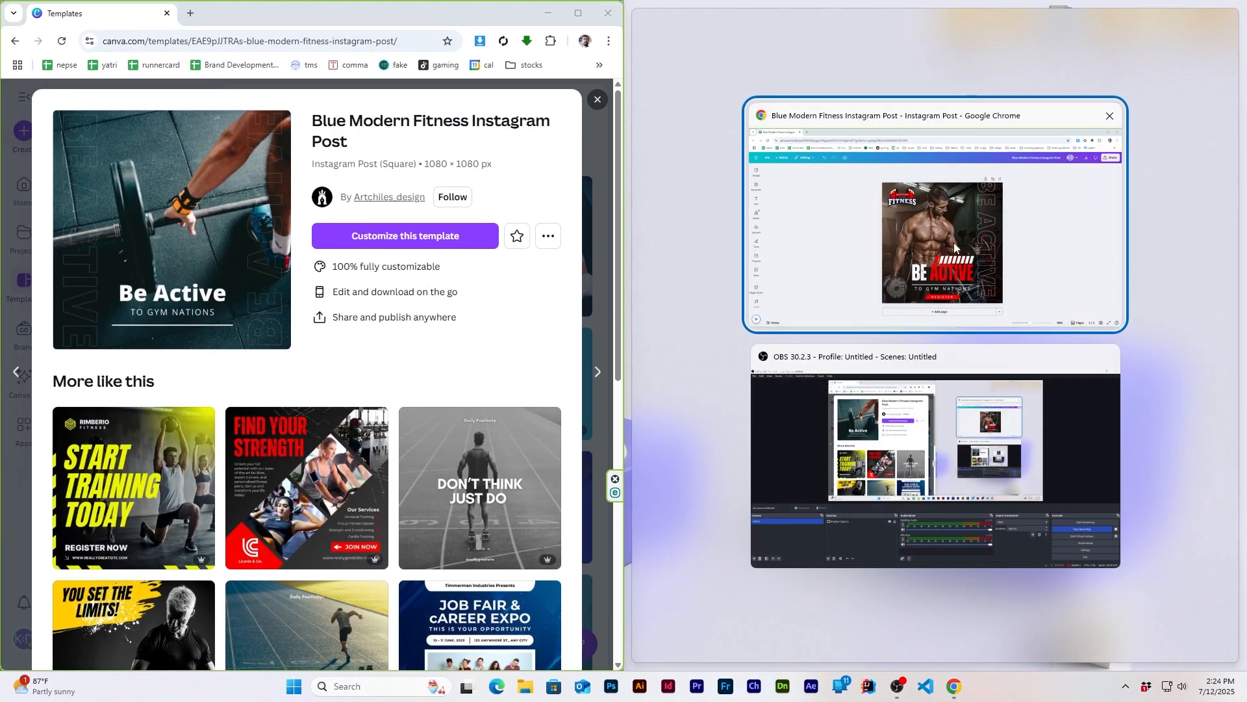
key("Return")
left_click(384, 236)
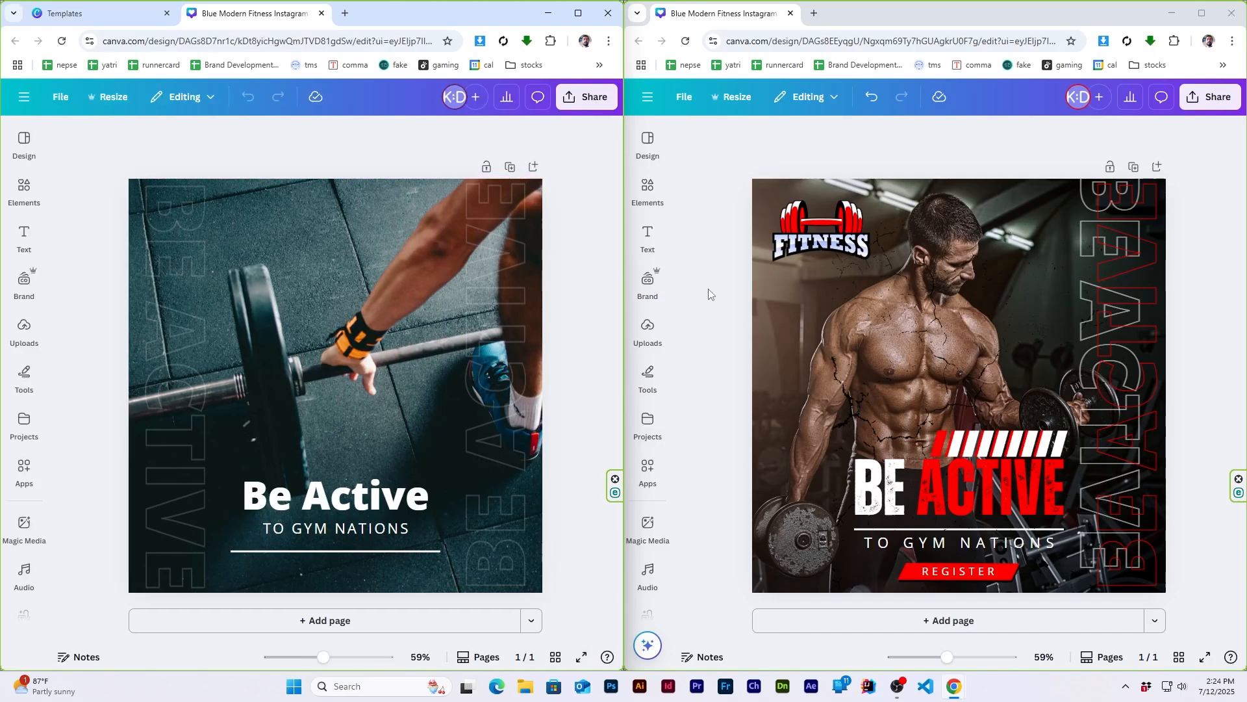
left_click(708, 295)
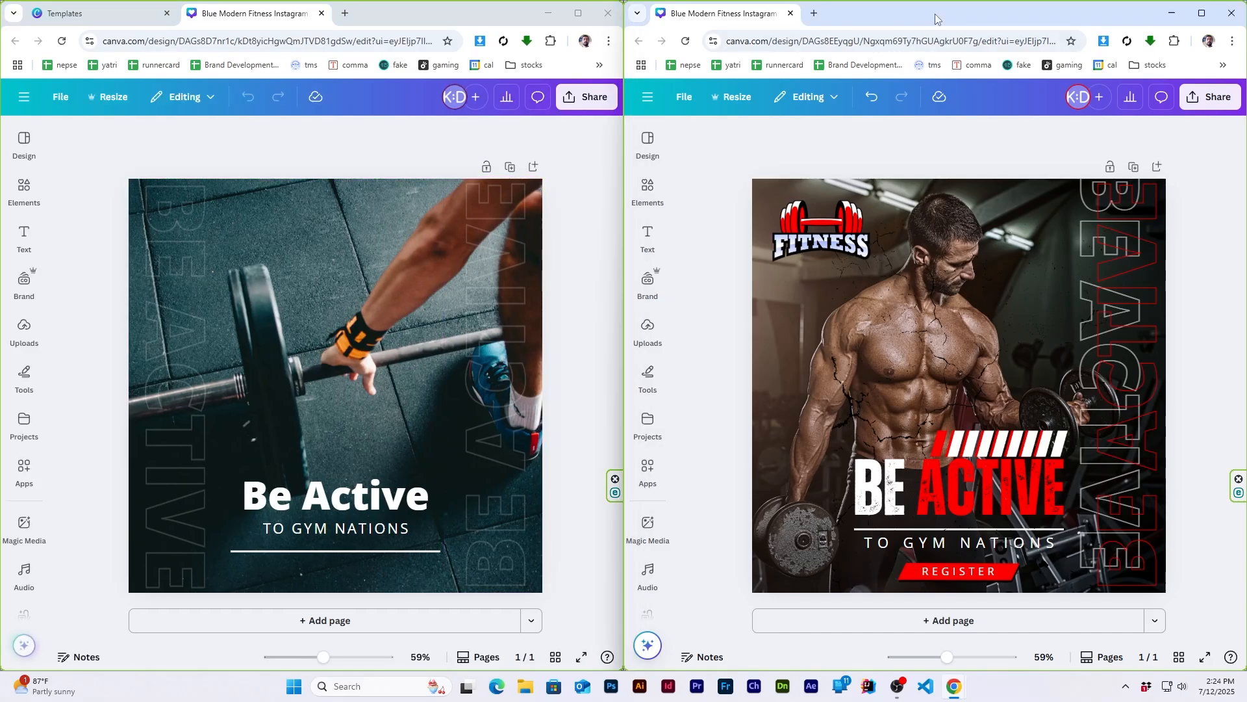
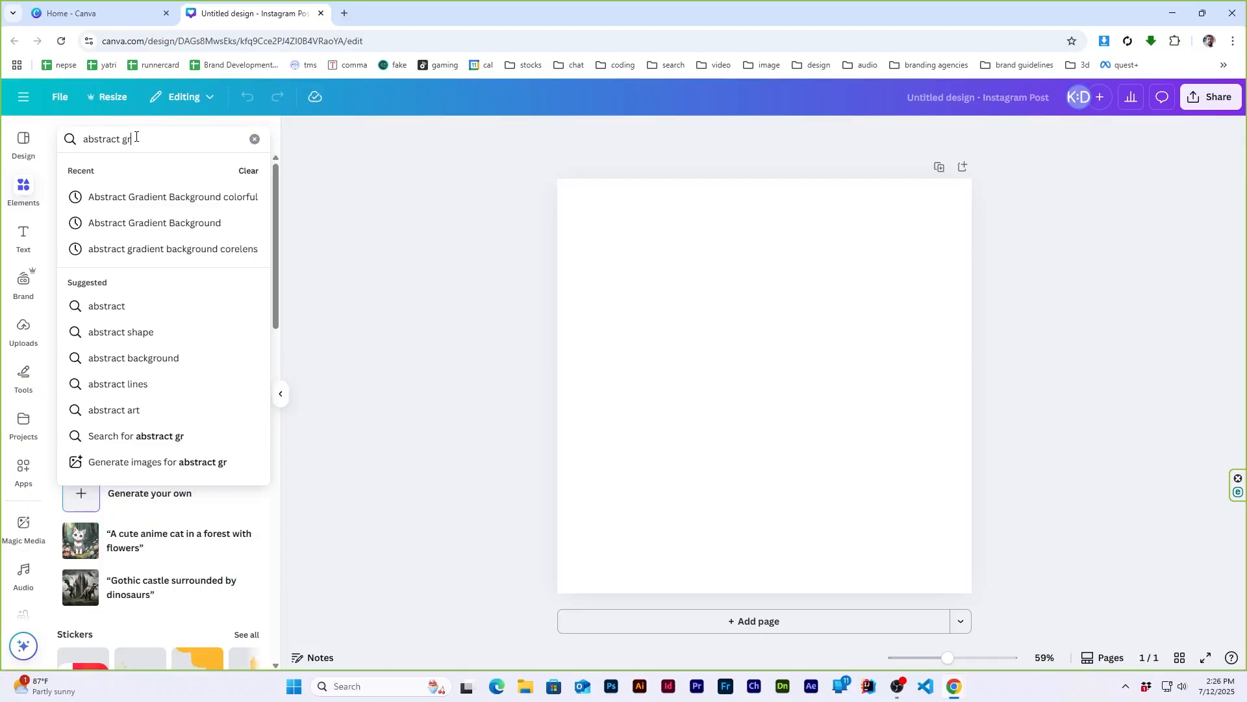
- Search the element photos for "abstract gradient background" and browse the results for a suitable background
type("adient background")
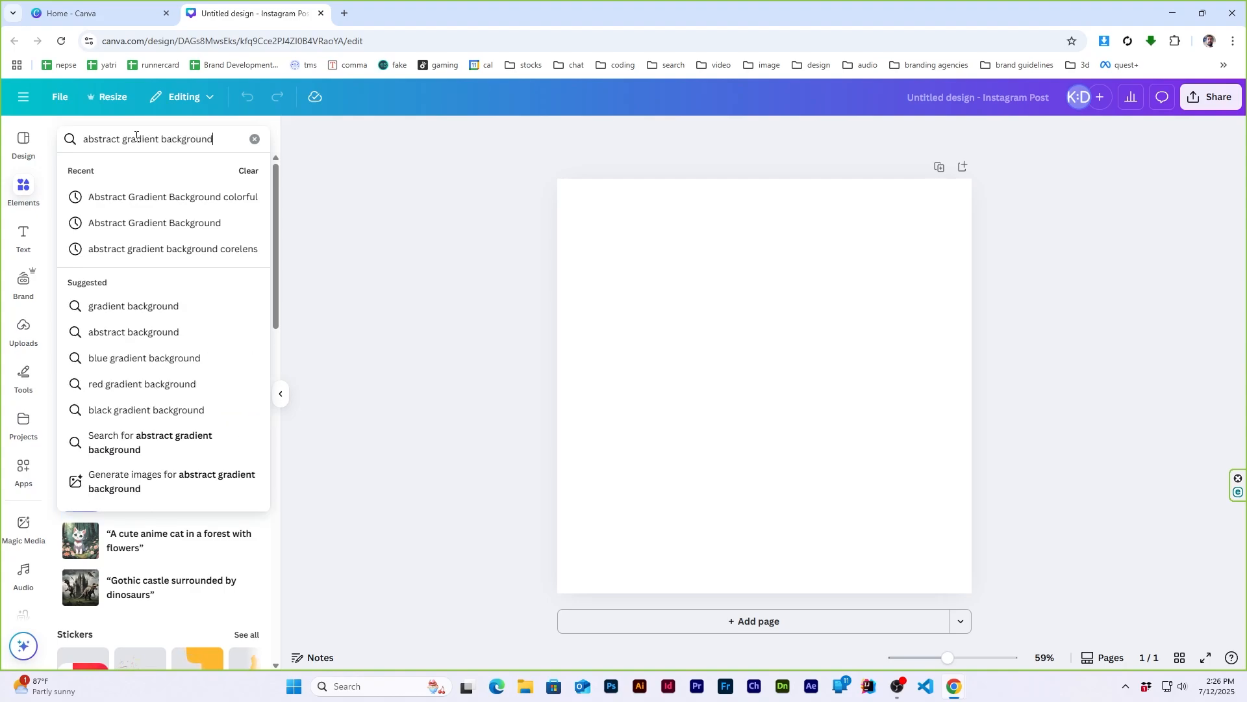
key("Return")
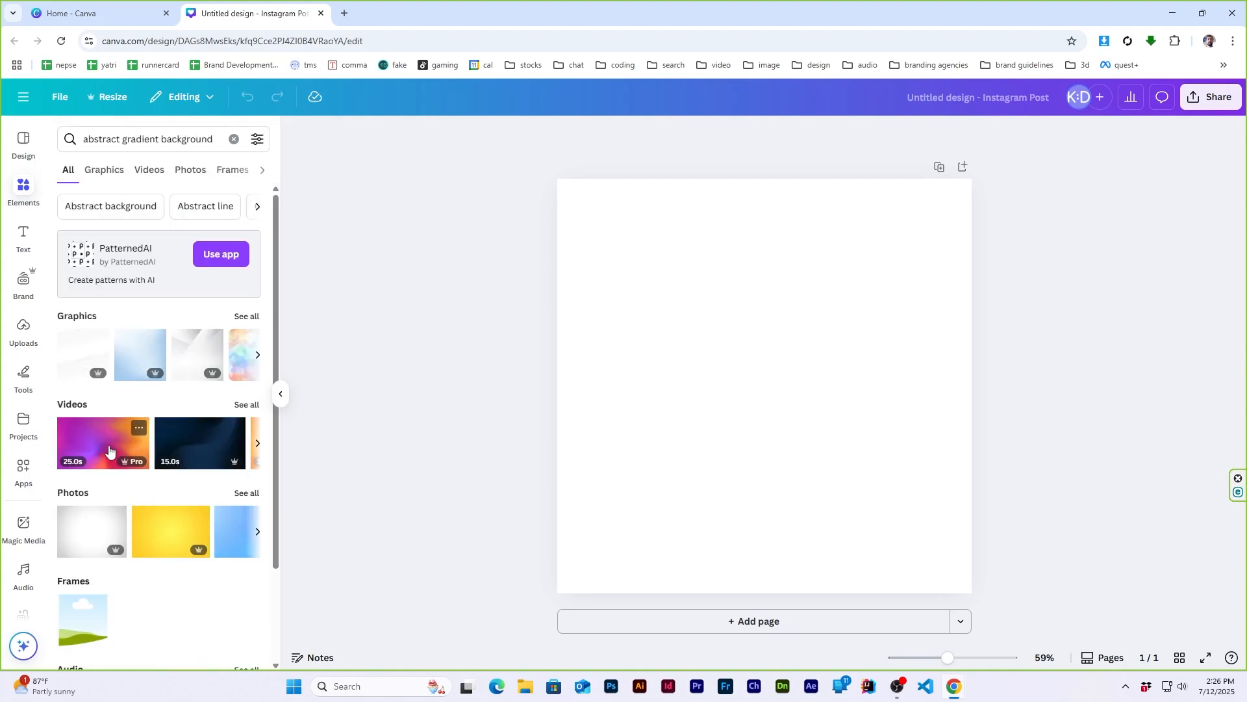
left_click(191, 171)
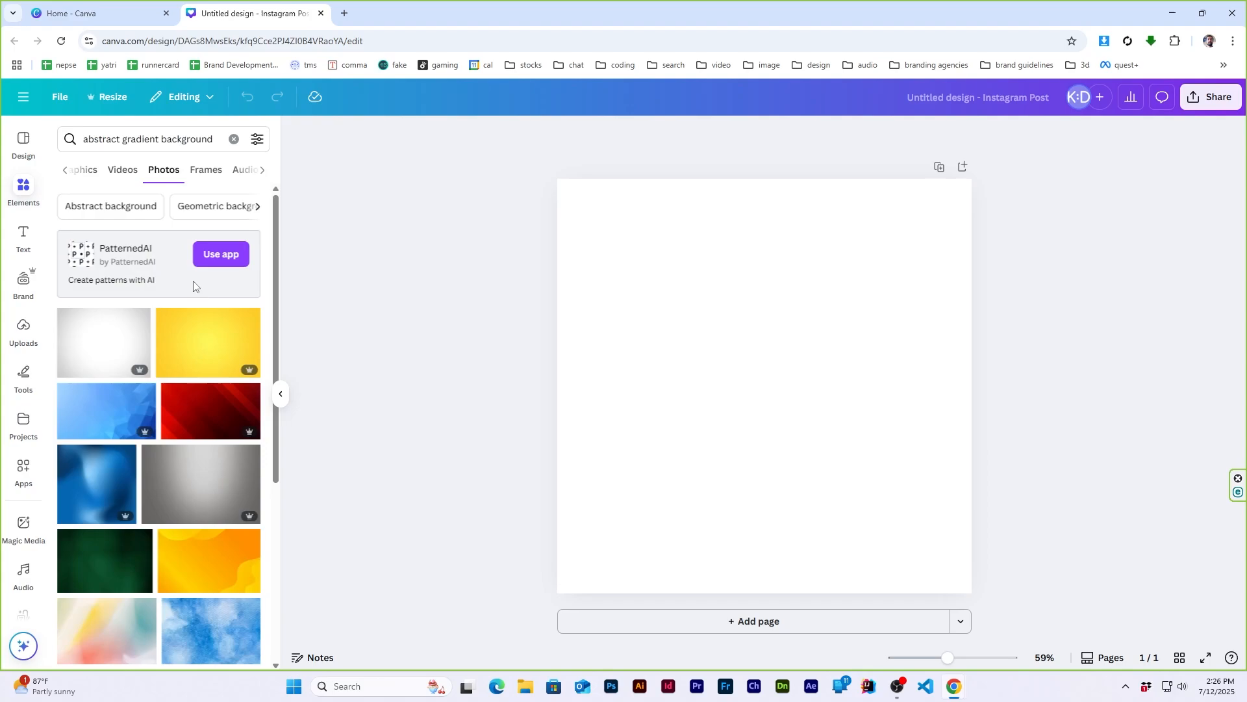
scroll(192, 287, "down", 5)
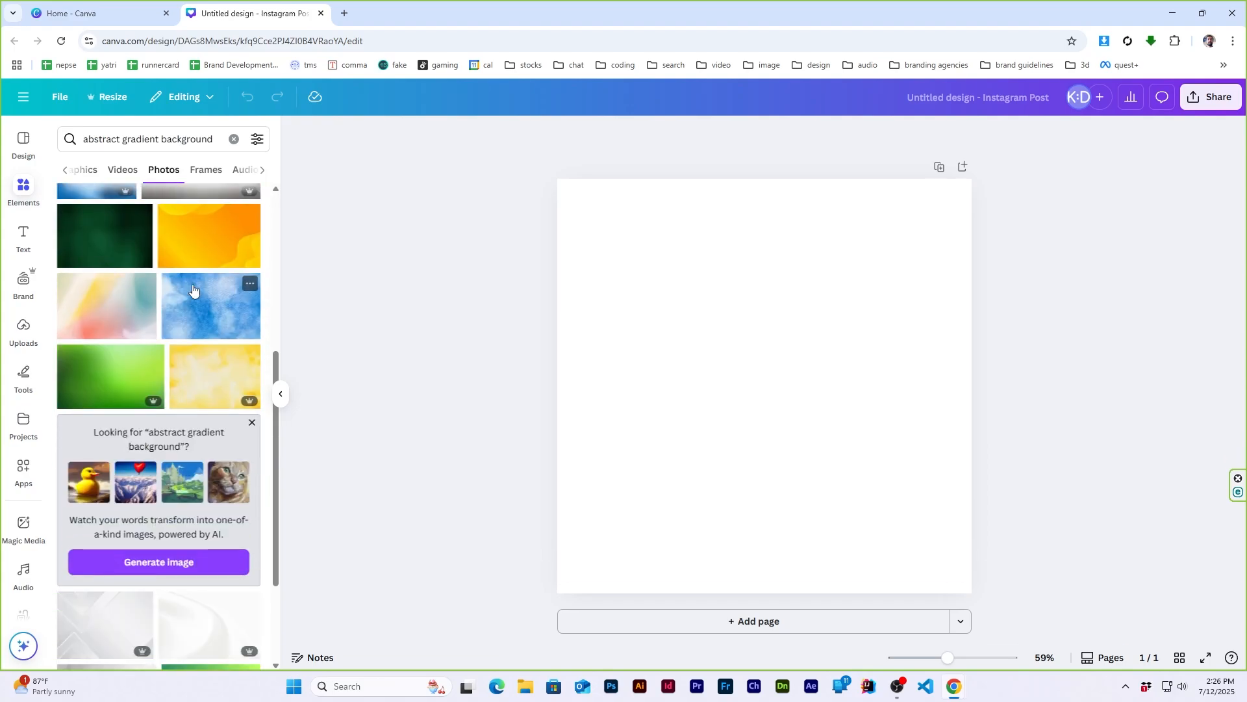
scroll(193, 289, "down", 2)
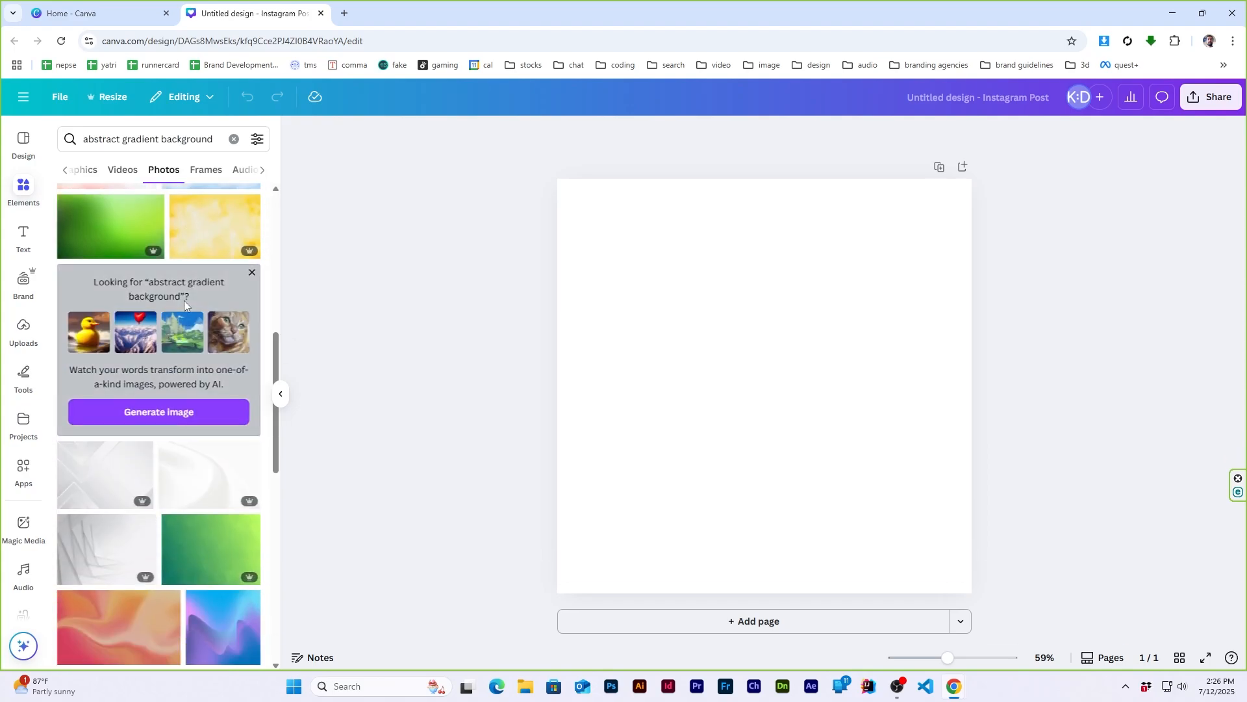
- Refine the photo search to "abstract tech gradient background" and look through the results for a background
left_click(123, 140)
type("tech")
key("Return")
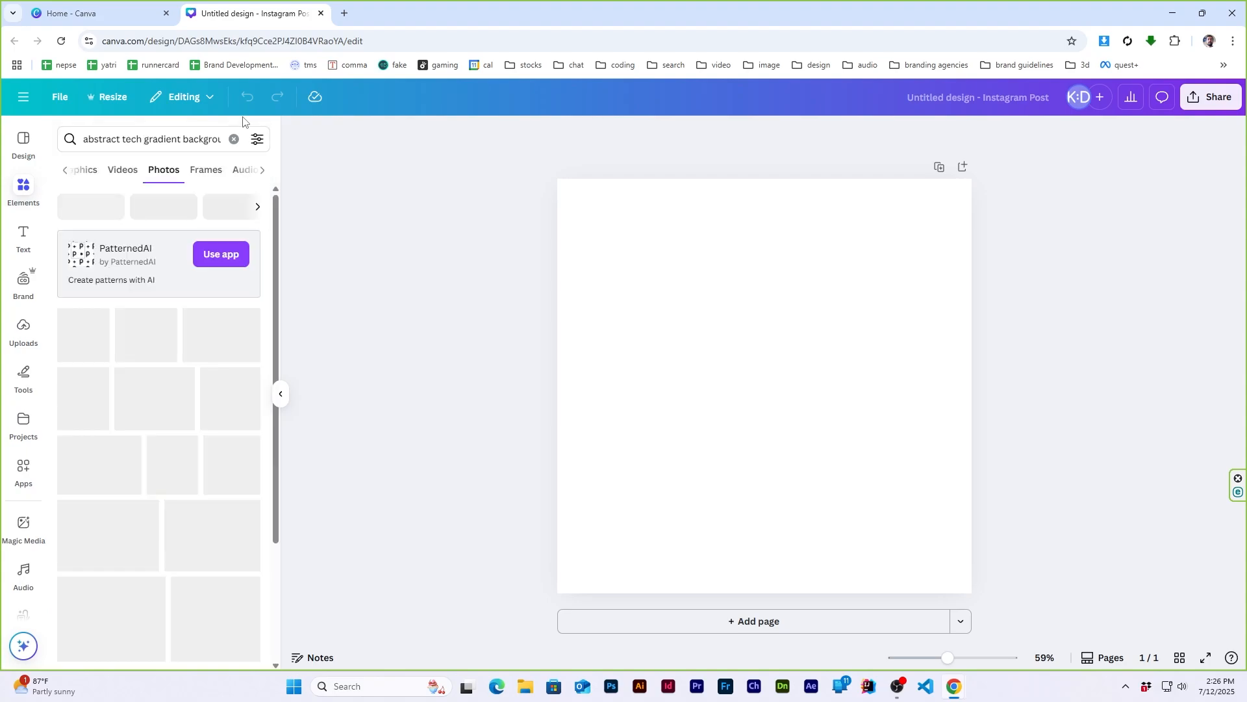
scroll(174, 387, "down", 6)
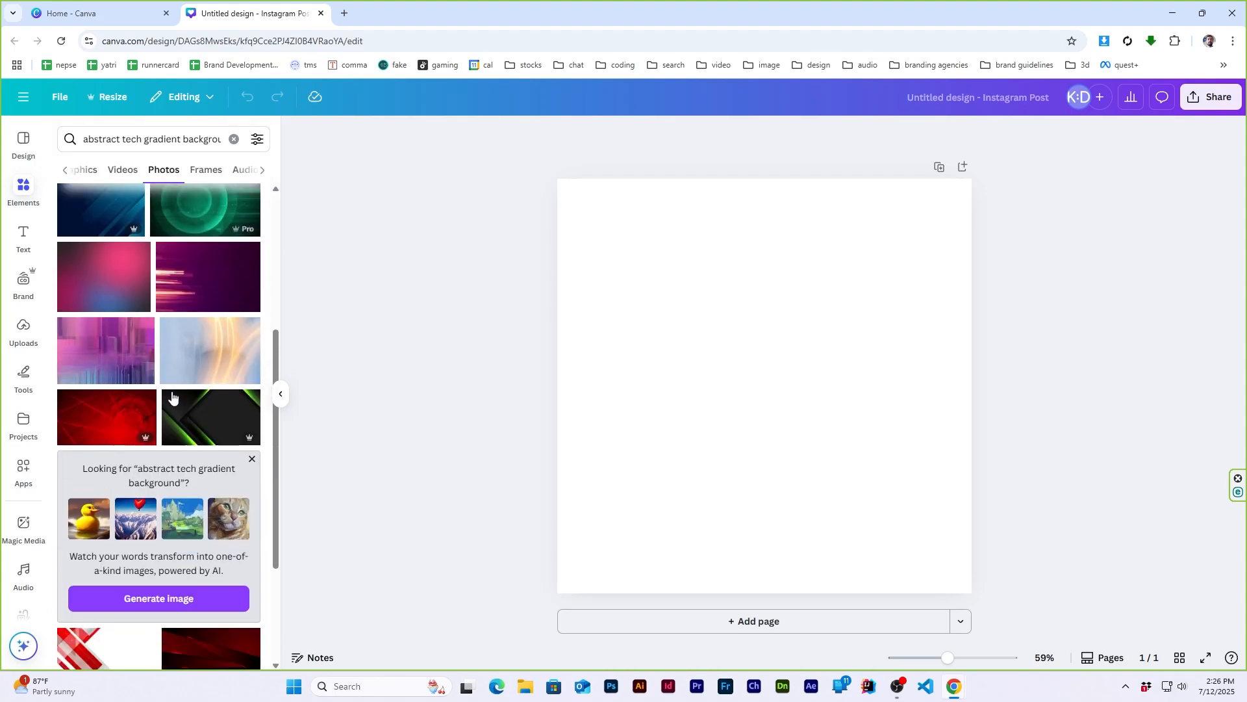
scroll(157, 410, "down", 10)
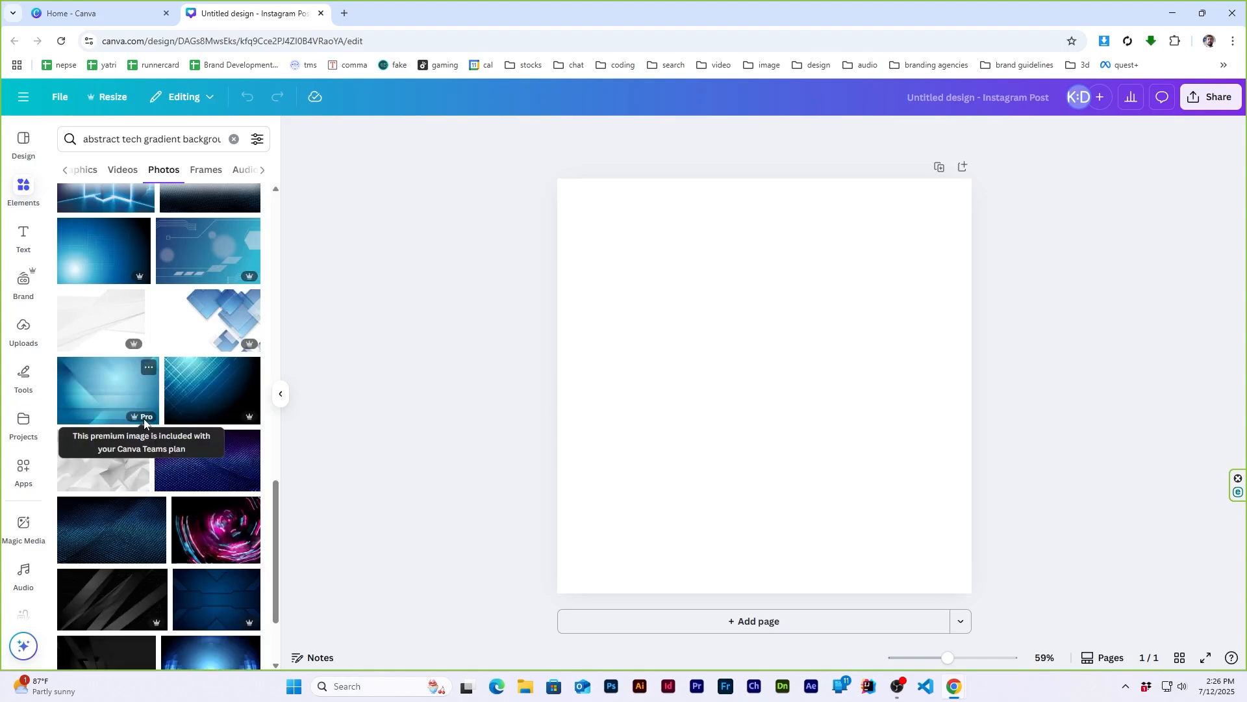
scroll(142, 426, "down", 8)
scroll(140, 430, "down", 10)
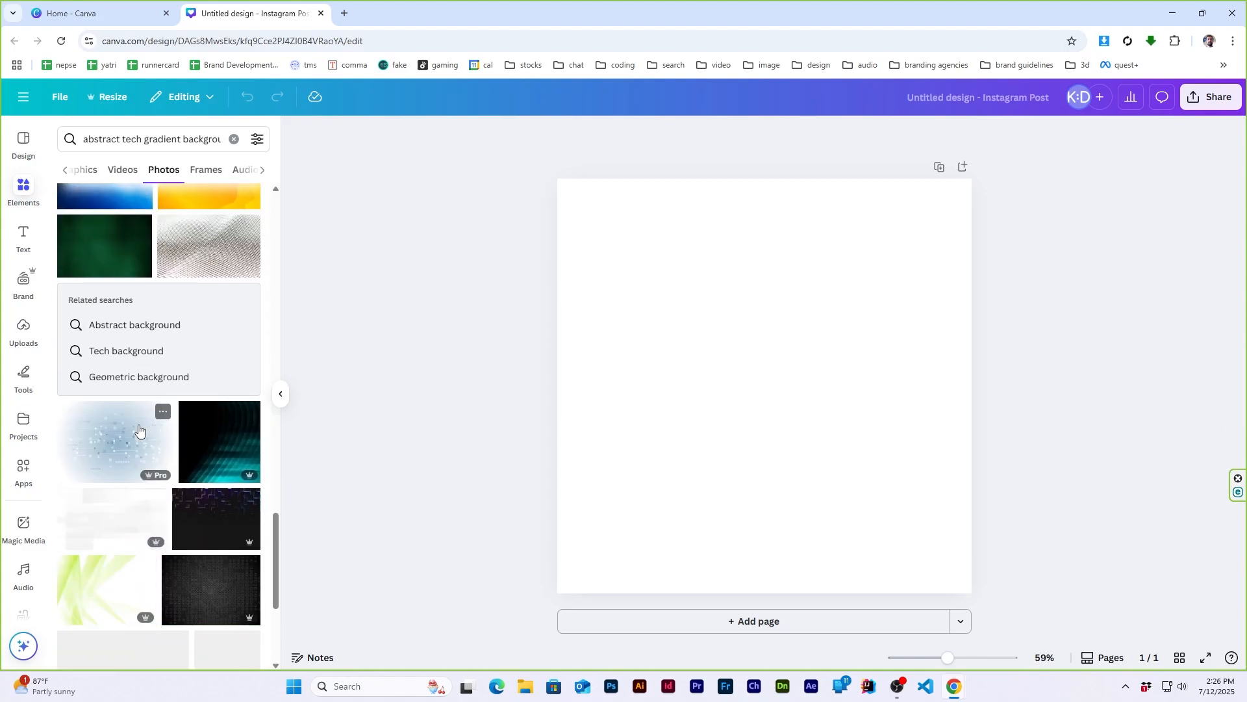
scroll(139, 430, "down", 10)
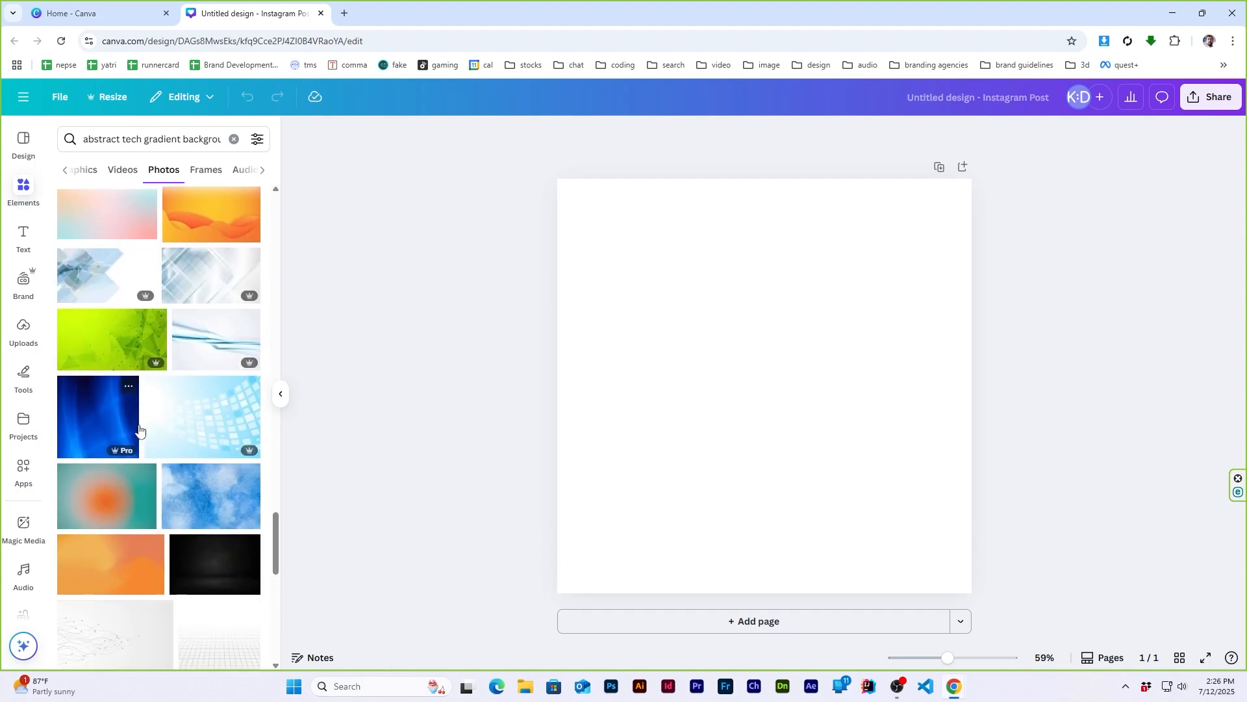
scroll(139, 428, "down", 5)
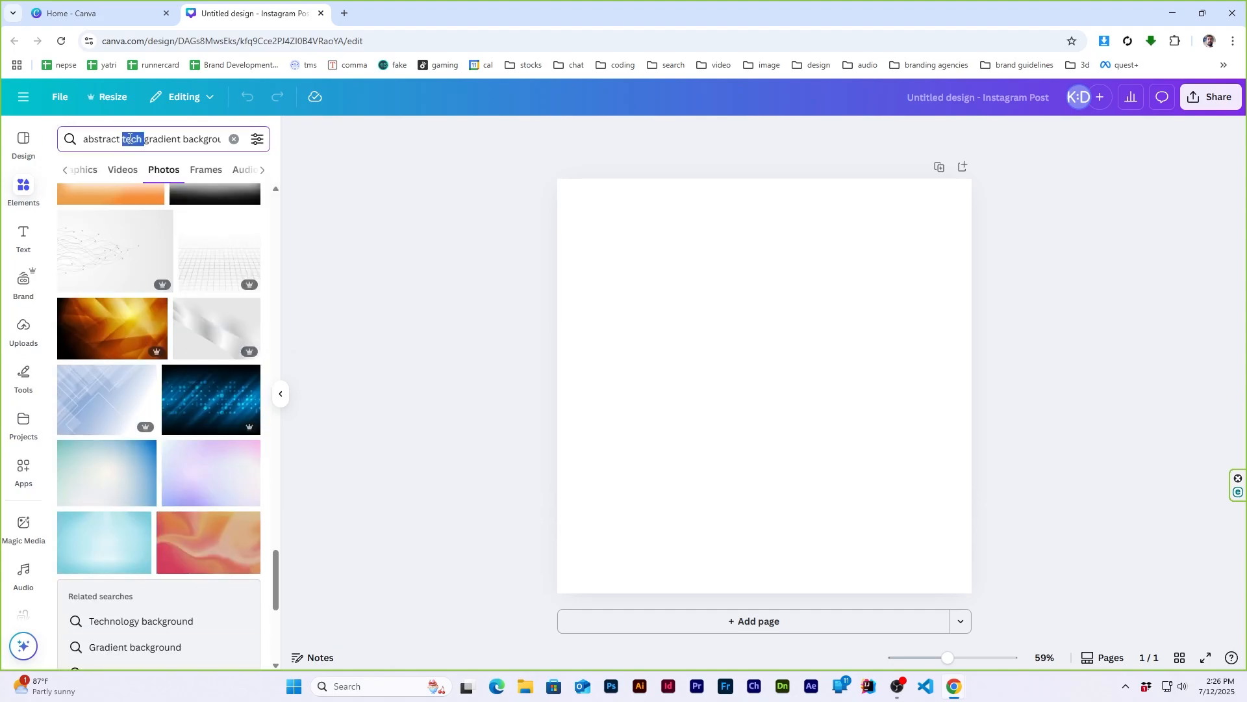
- Search the photos for "abstract violet gradient background" and set the blue-to-pink gradient with the glowing floor as the page background
key("BackSpace")
type("violet")
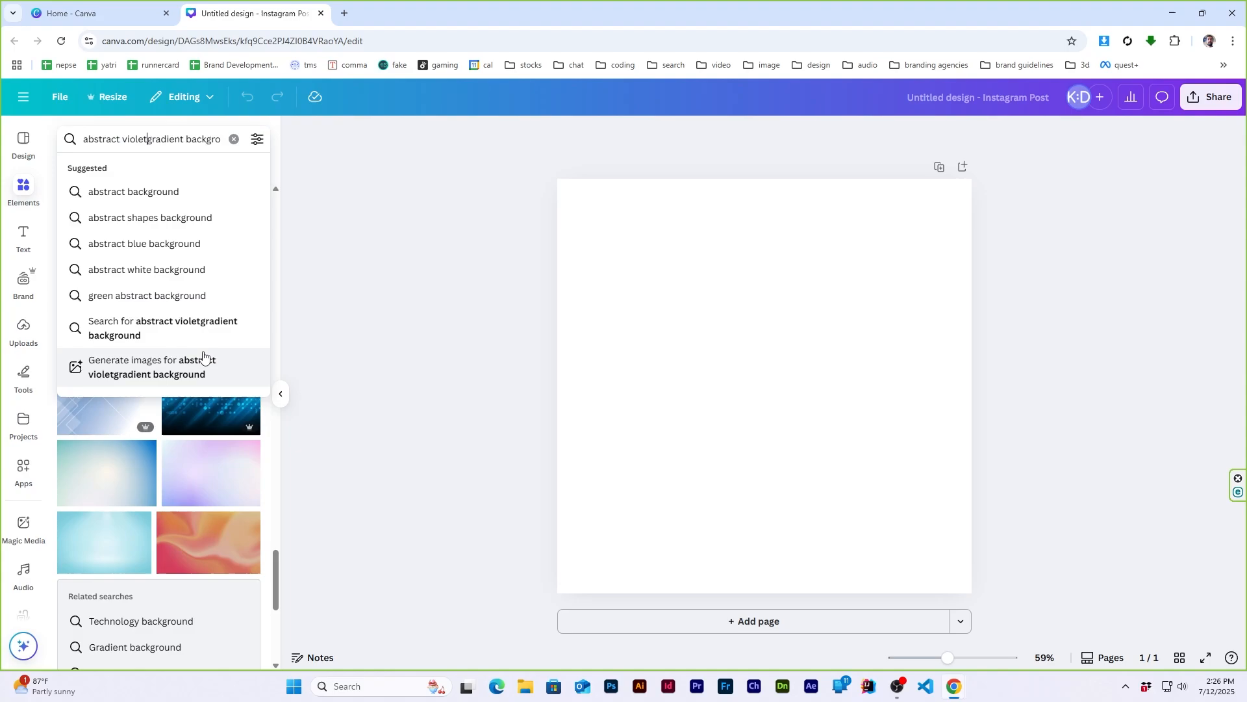
key("Return")
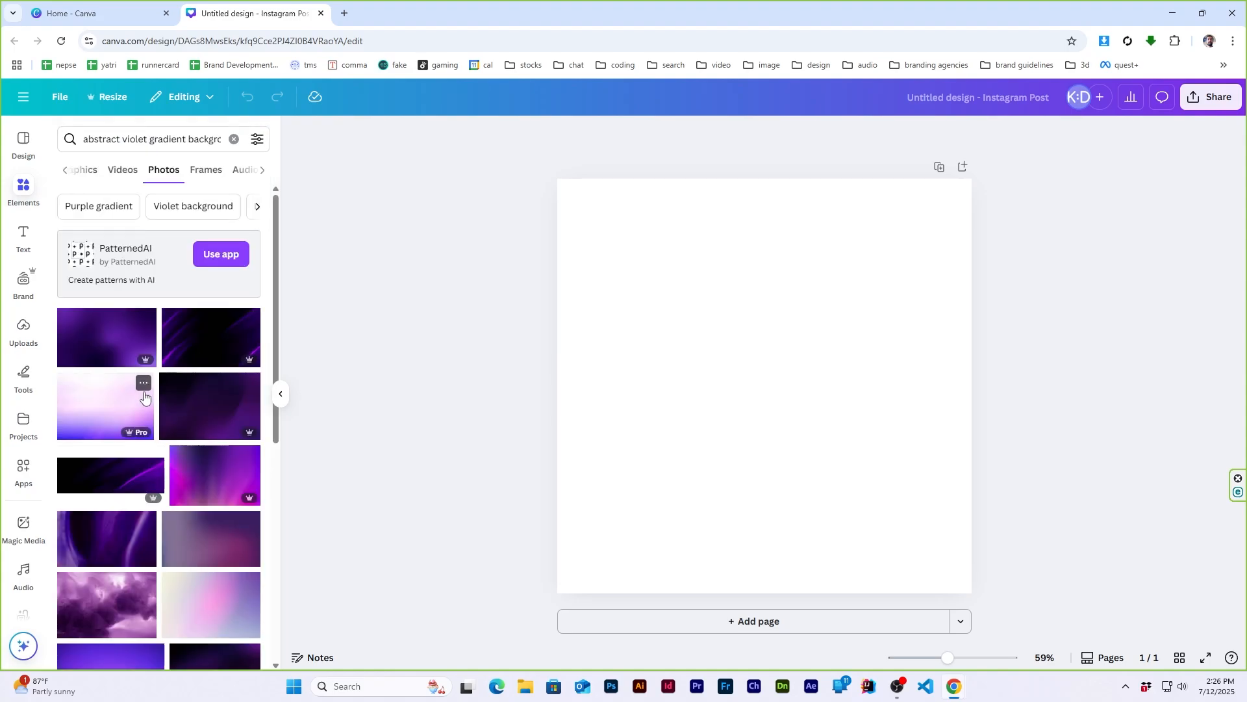
scroll(144, 396, "down", 15)
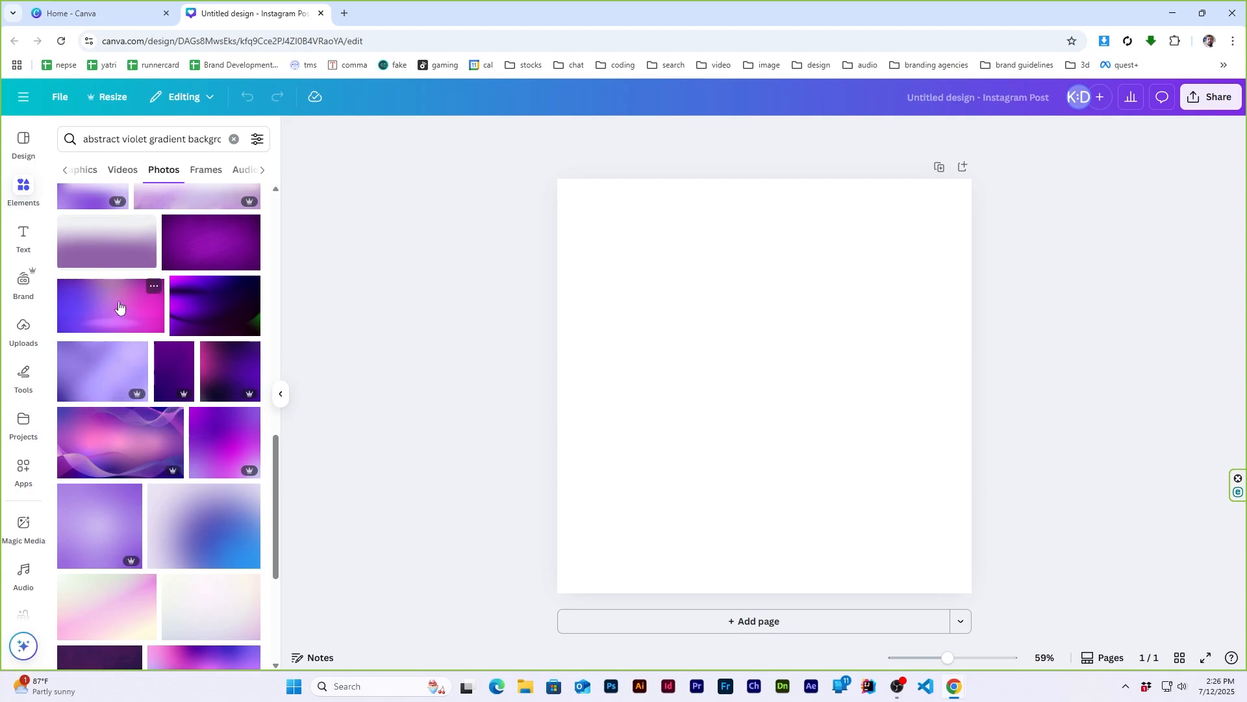
left_click(119, 305)
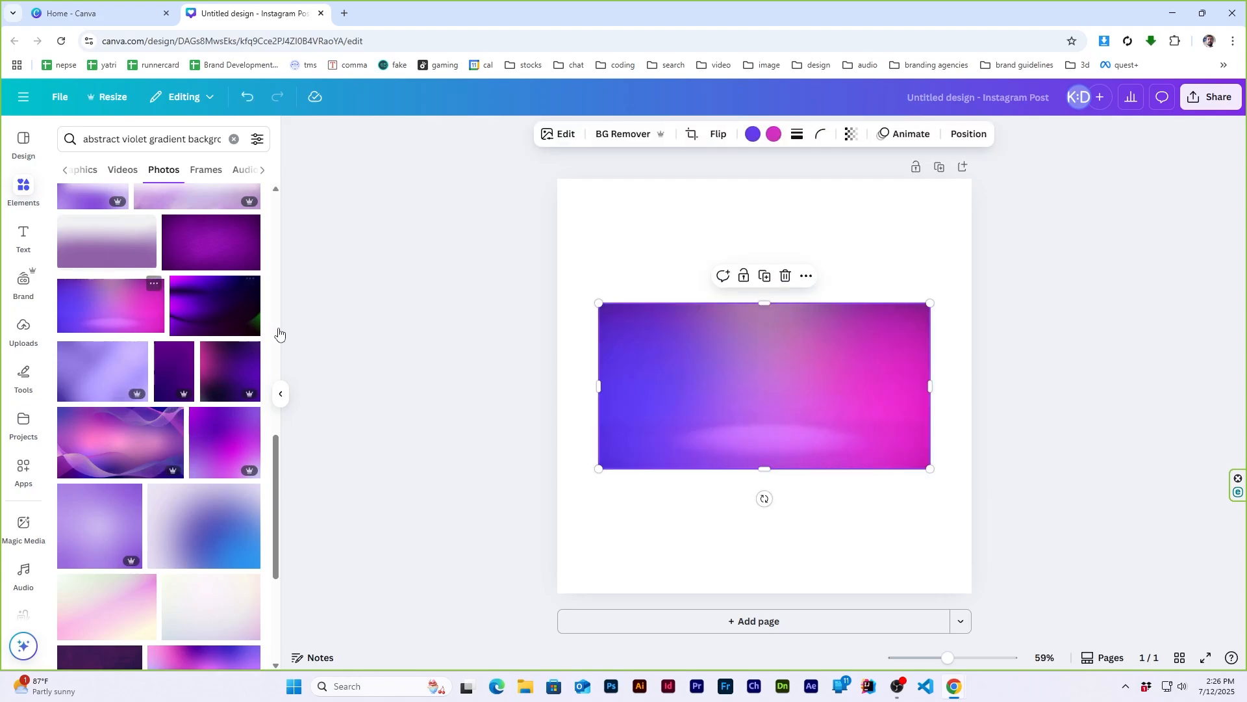
right_click(778, 391)
left_click(887, 594)
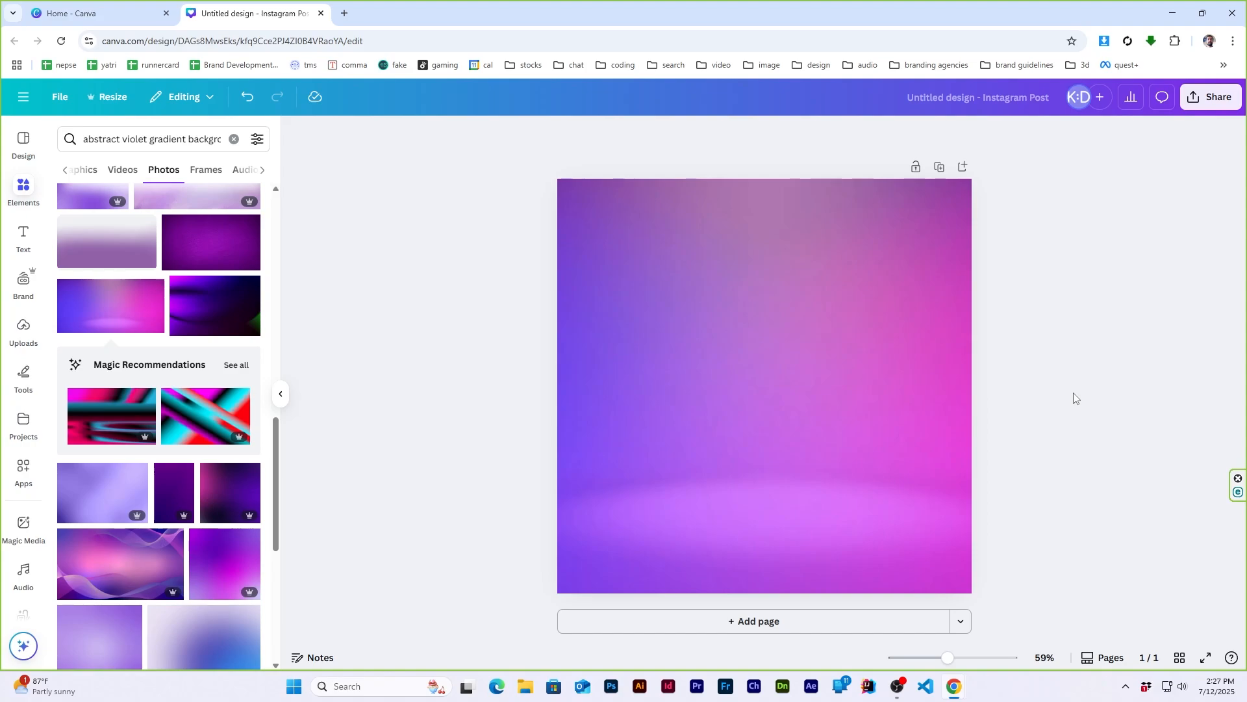
- Search the graphics for "light streaks" and place the diagonal white light streak in the upper part of the page
scroll(114, 403, "up", 10)
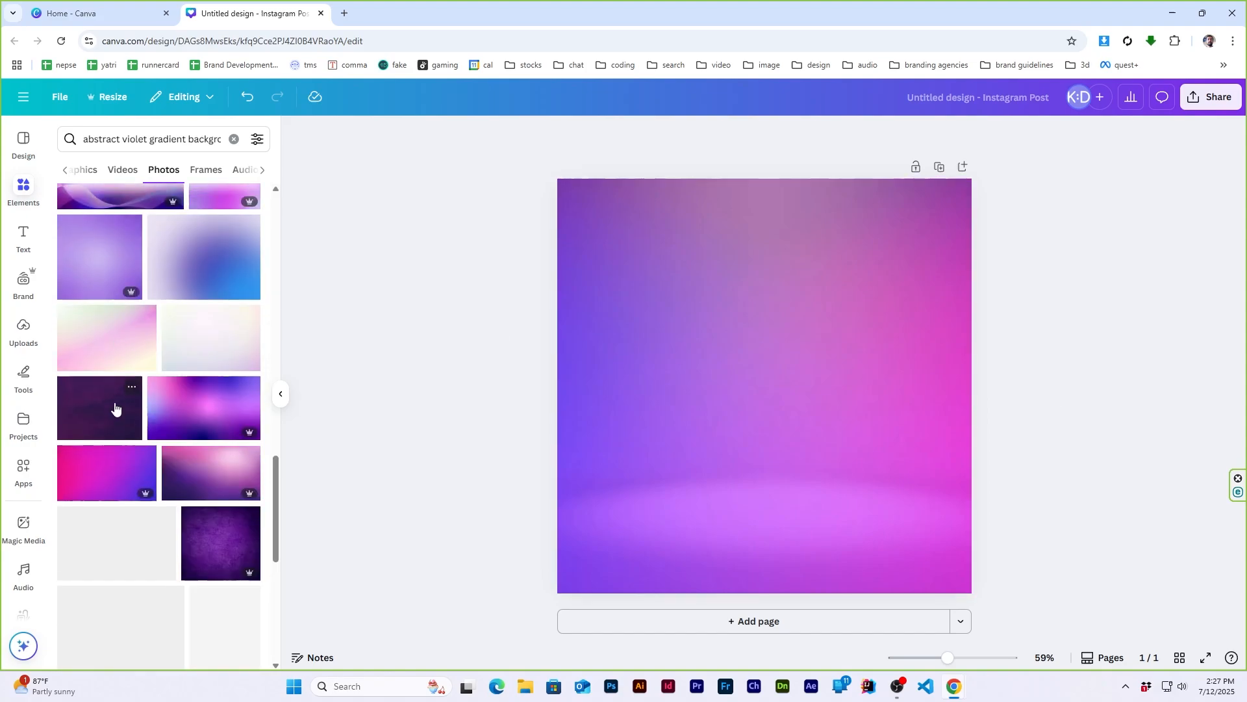
left_click(117, 141)
triple_click(118, 141)
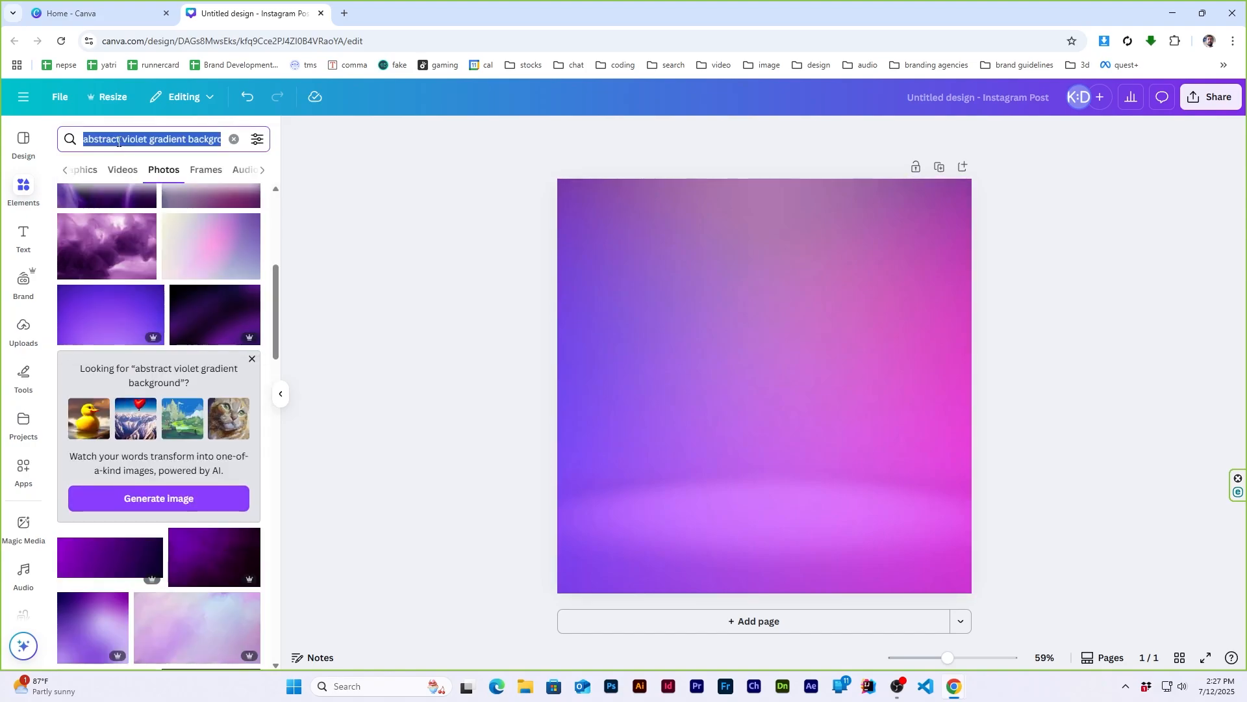
type("light")
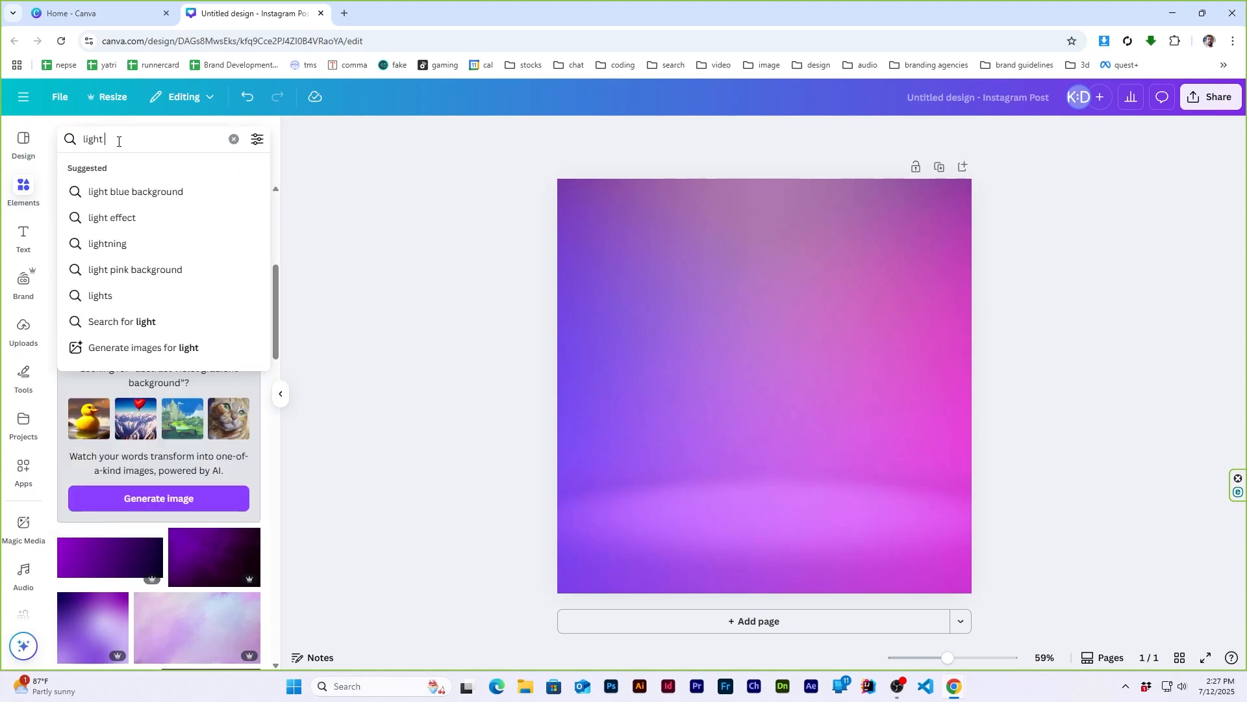
type(" streaks")
key("Return")
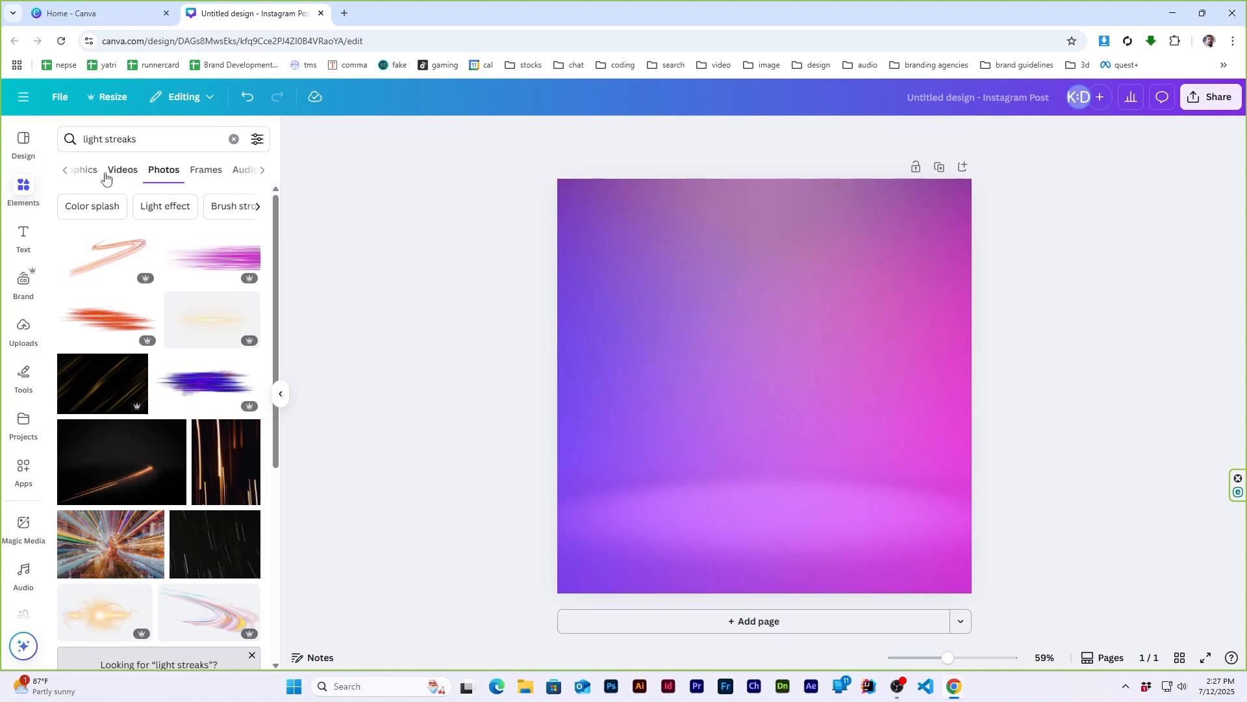
left_click(85, 170)
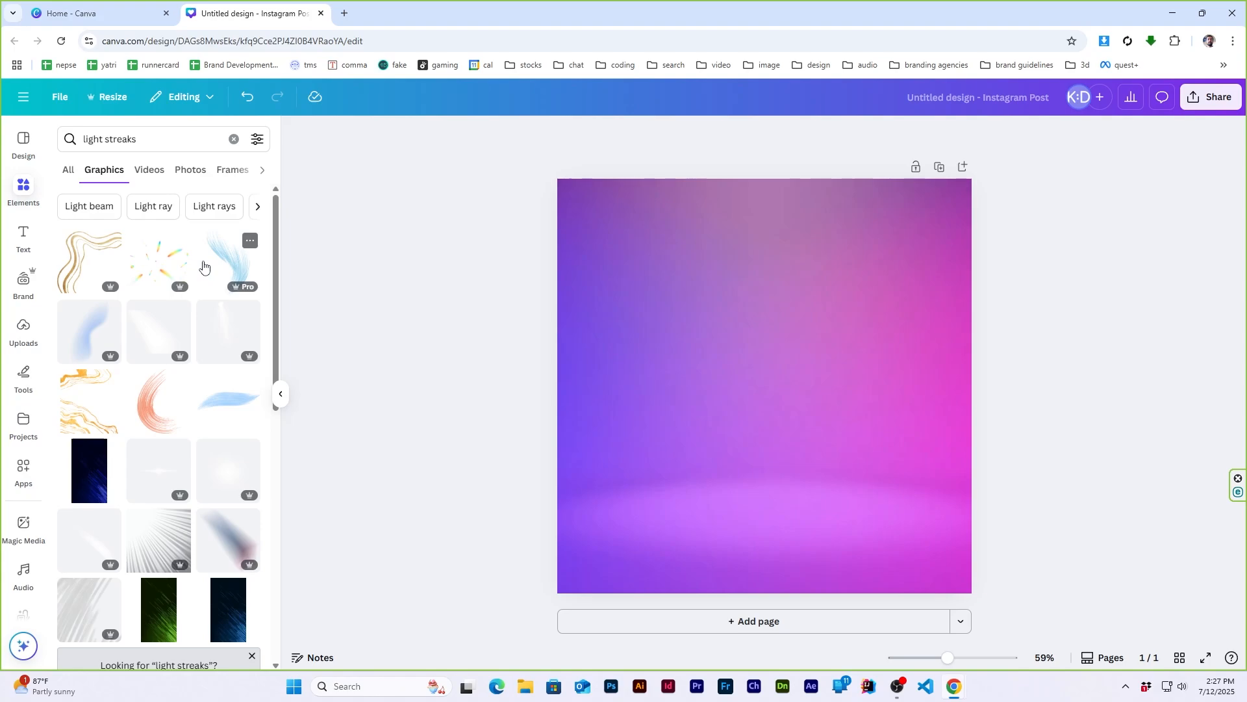
scroll(170, 361, "down", 2)
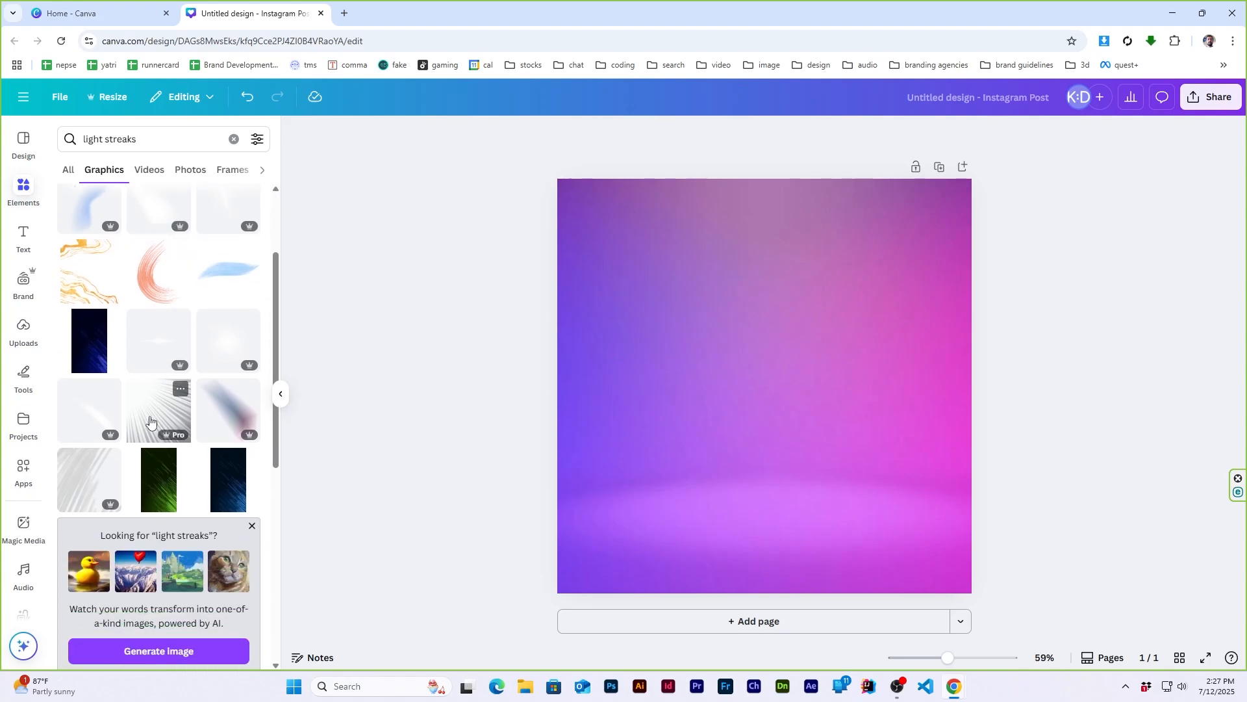
left_click(92, 393)
left_click_drag(780, 368, 817, 306)
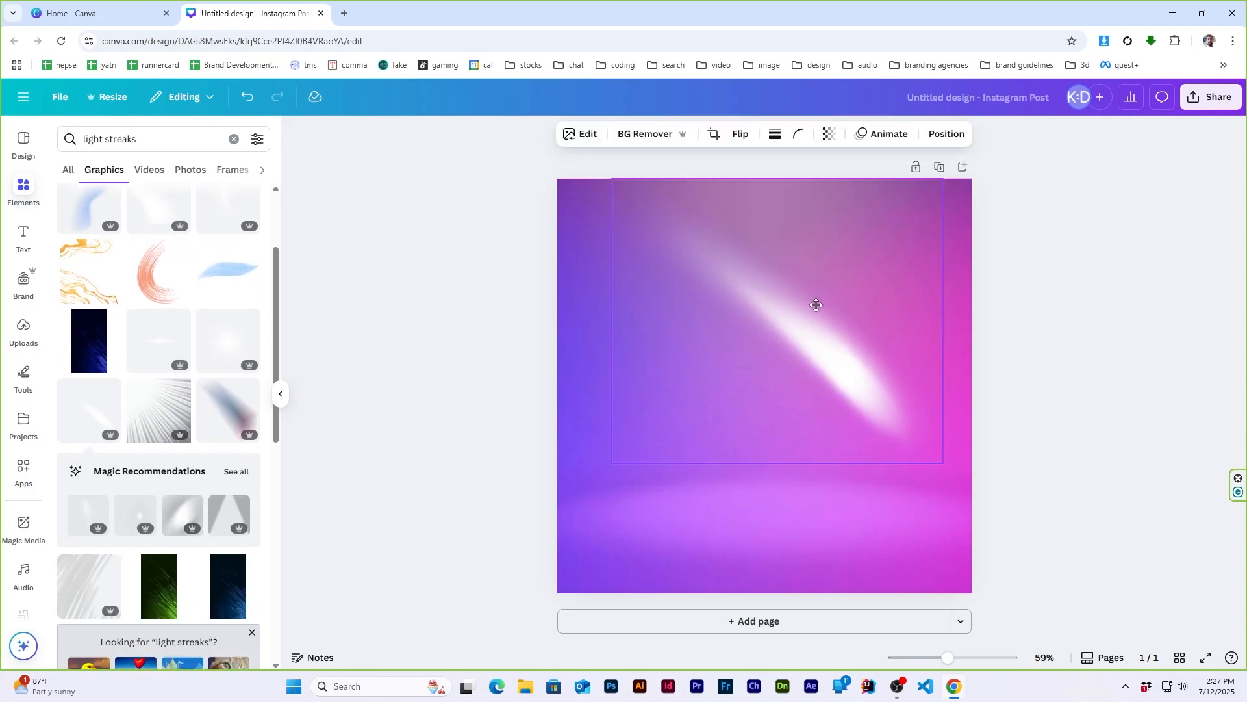
left_click(1109, 309)
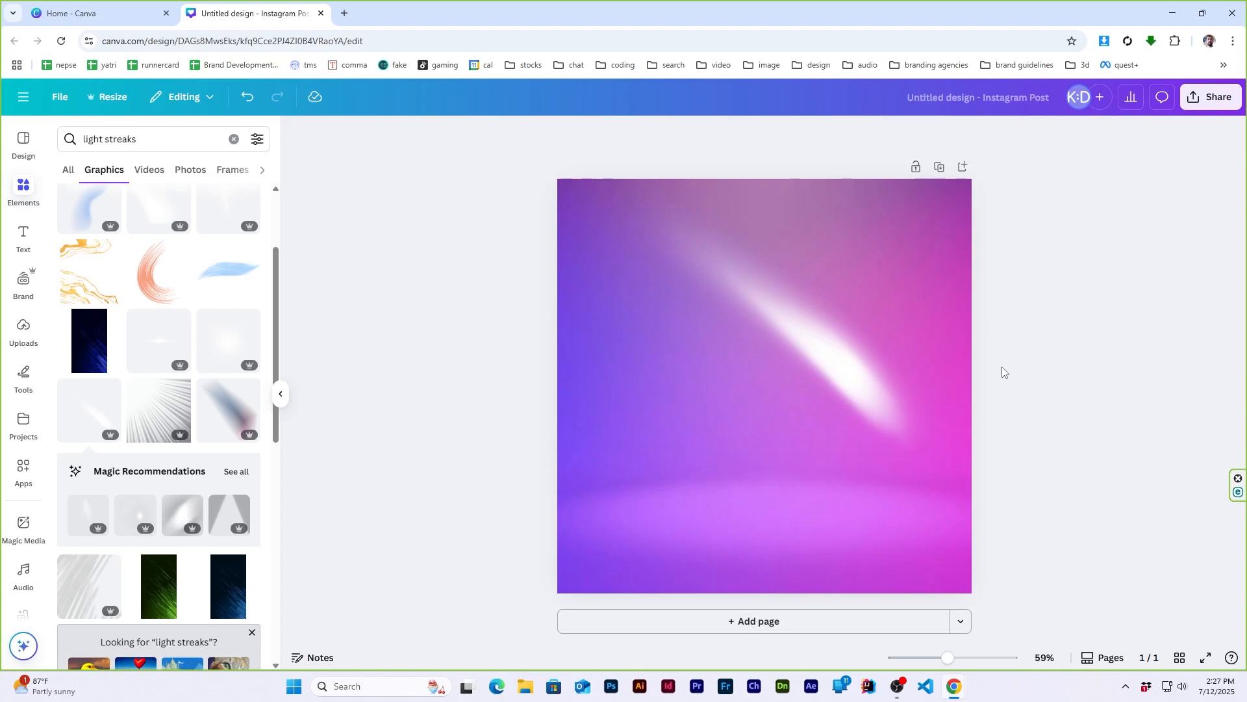
- Add the white round two-tier podium from a "product display" graphics search and place it, slightly reduced, on the background's glowing floor
left_click(170, 142)
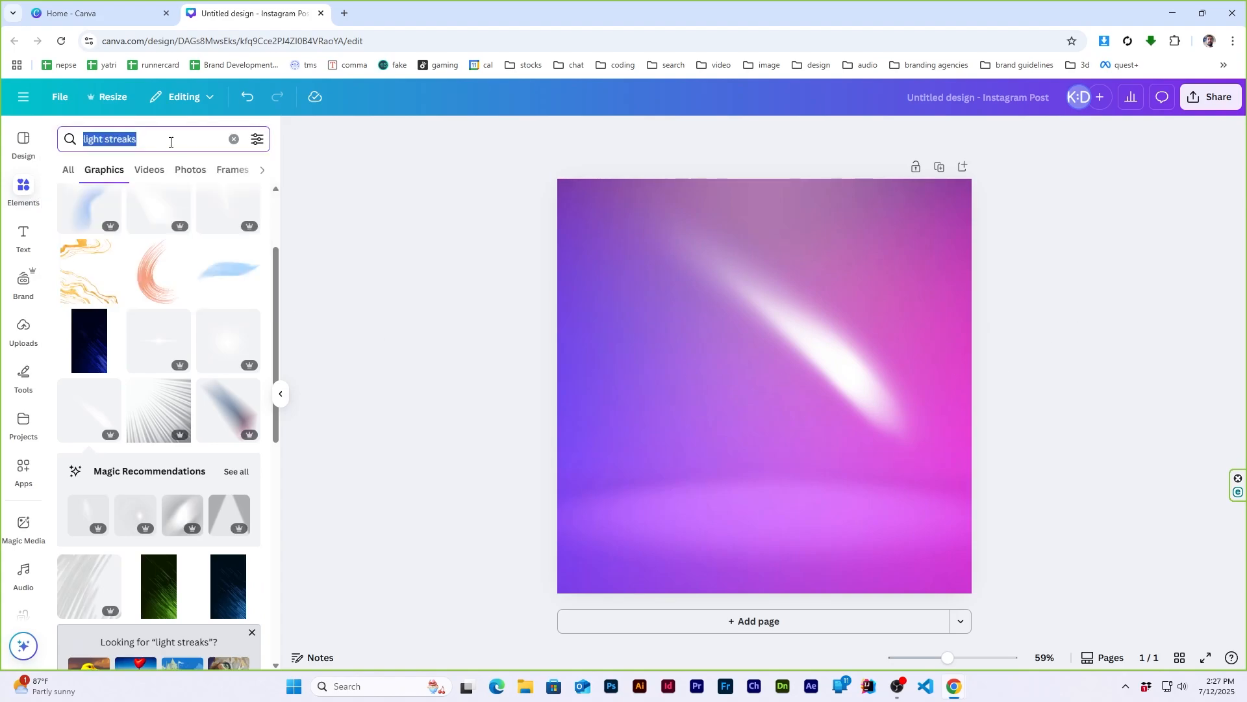
type("product d")
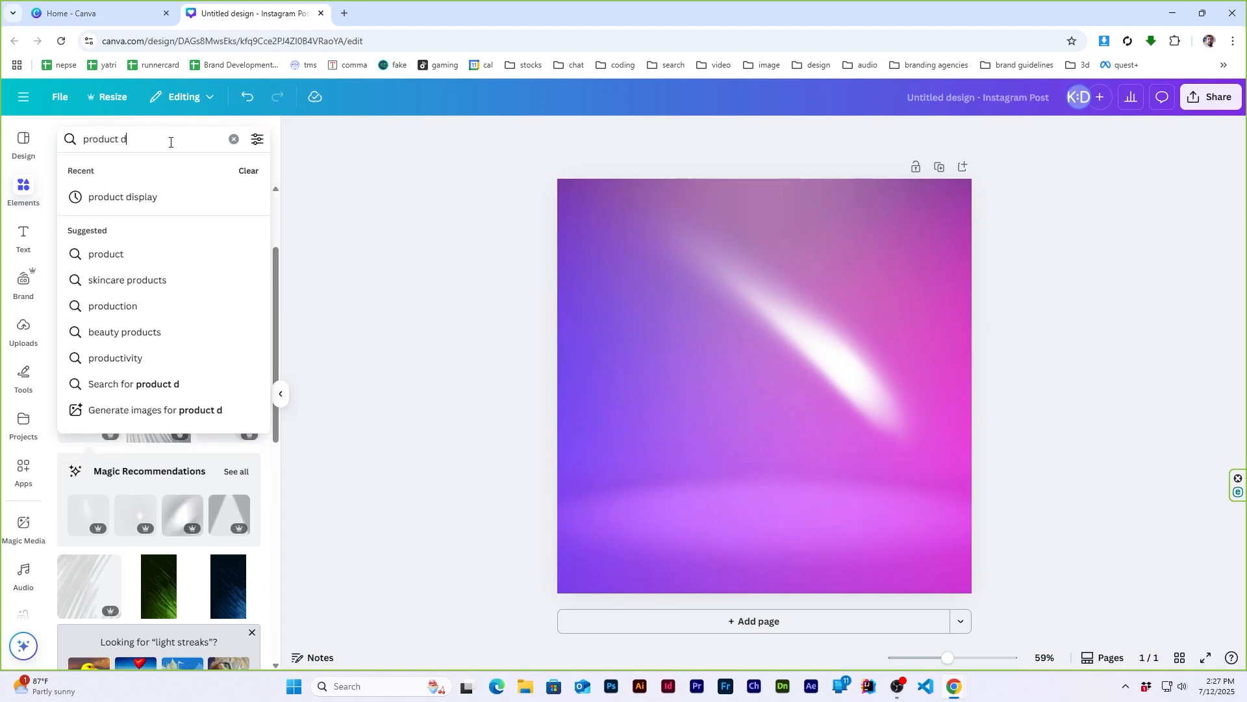
type("isplay")
key("Return")
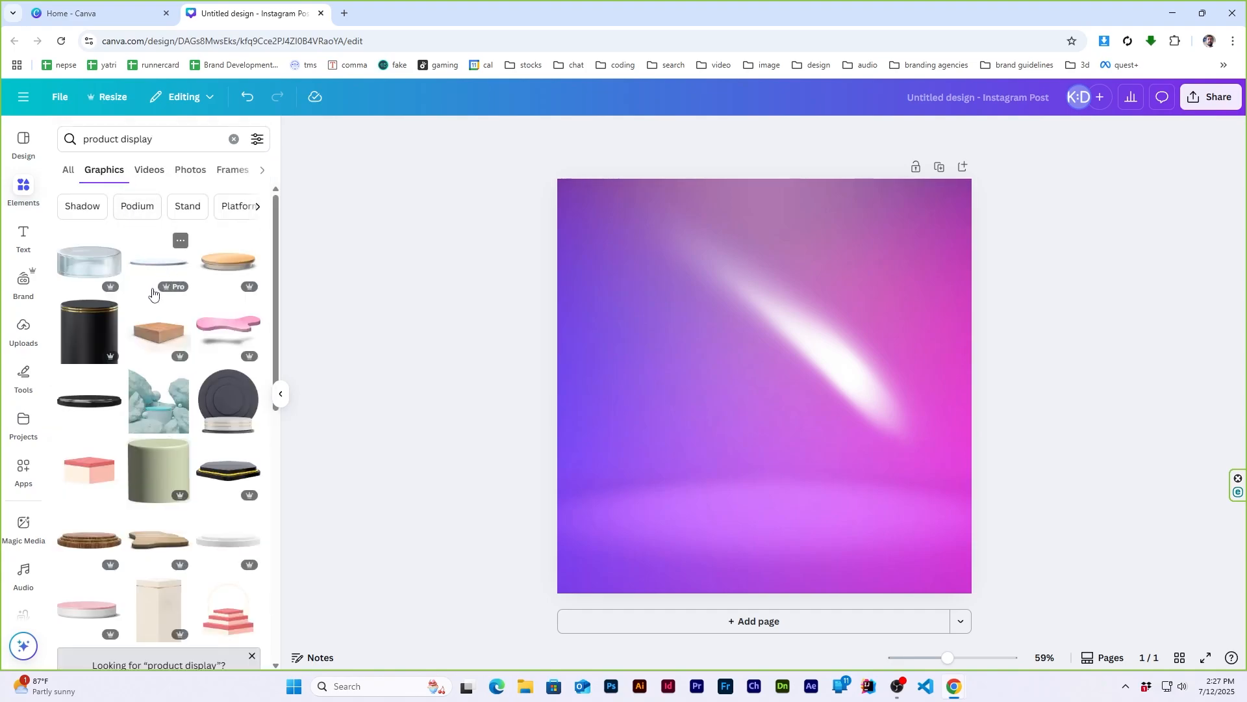
left_click(234, 538)
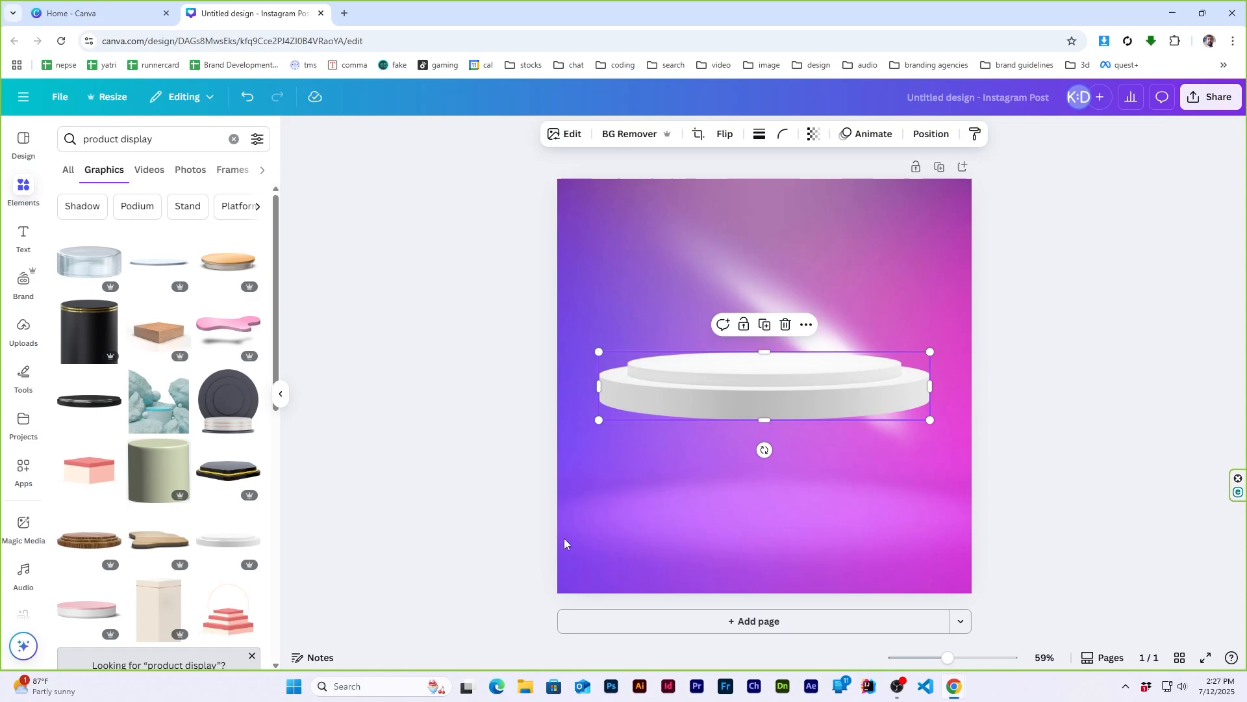
left_click_drag(794, 374, 794, 514)
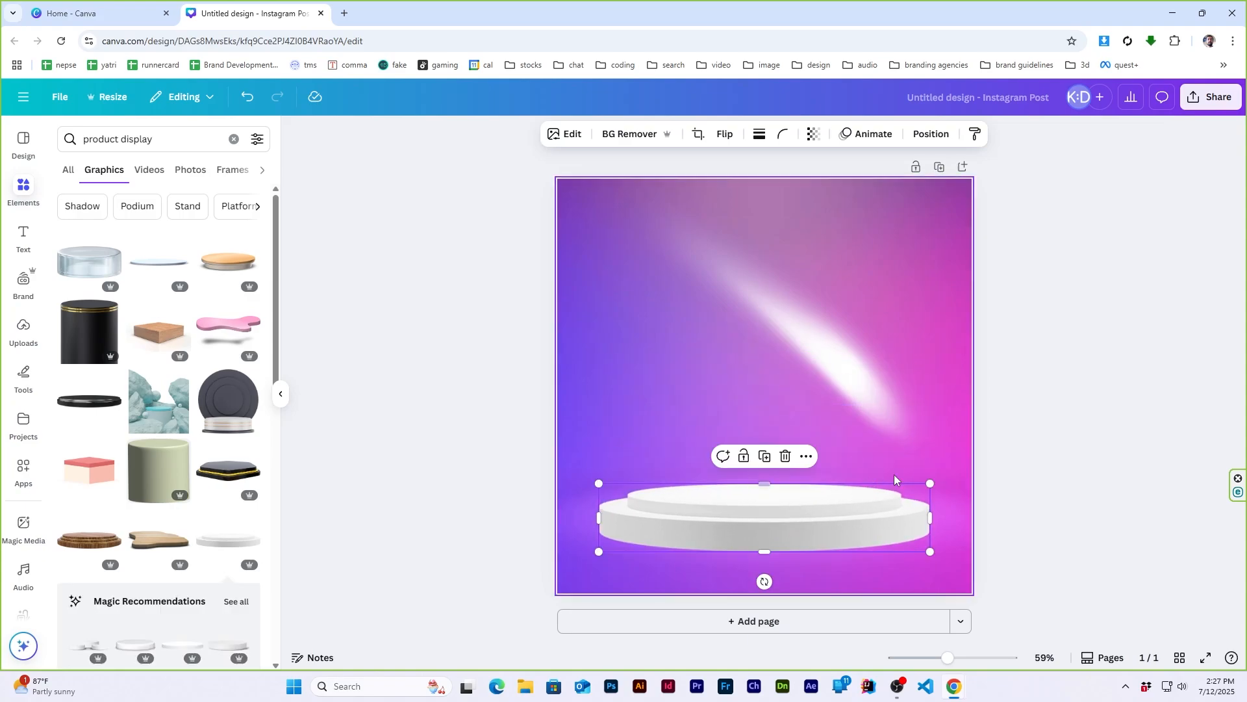
left_click_drag(931, 484, 909, 485)
left_click(1082, 403)
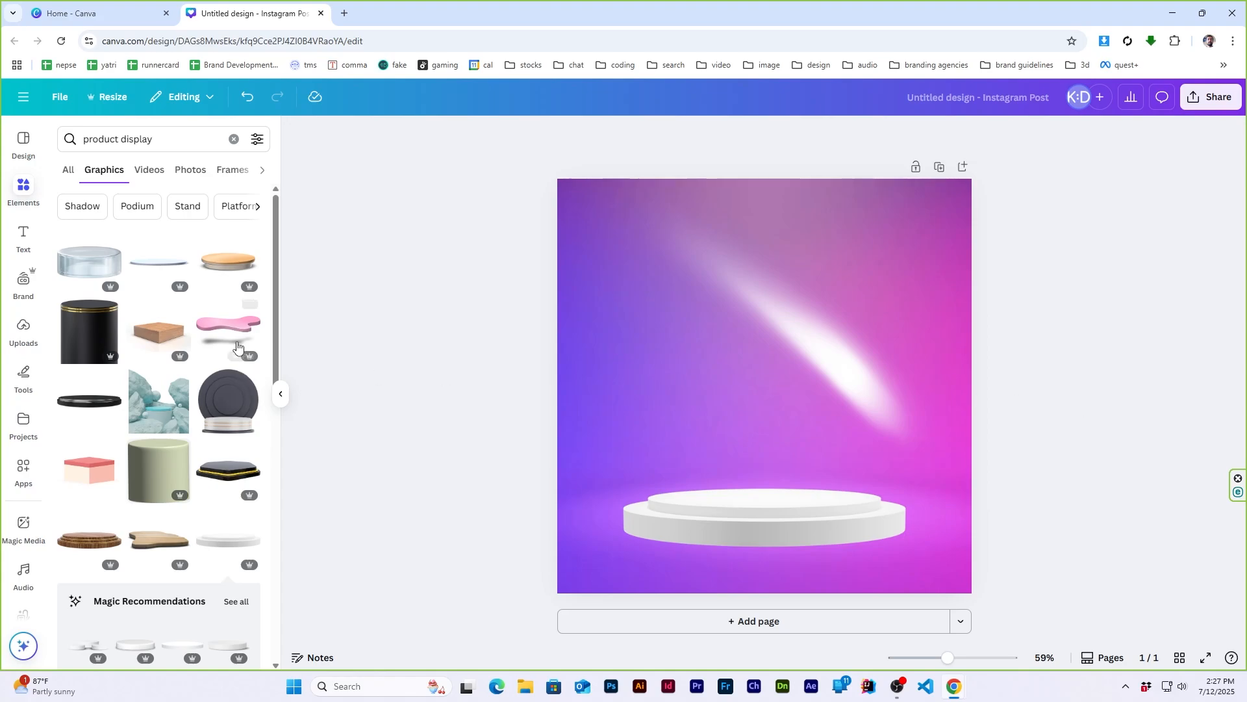
- Search the graphics for "black friday" and add the black-and-red BLACK FRIDAY banner with sparkles to the page
left_click(177, 141)
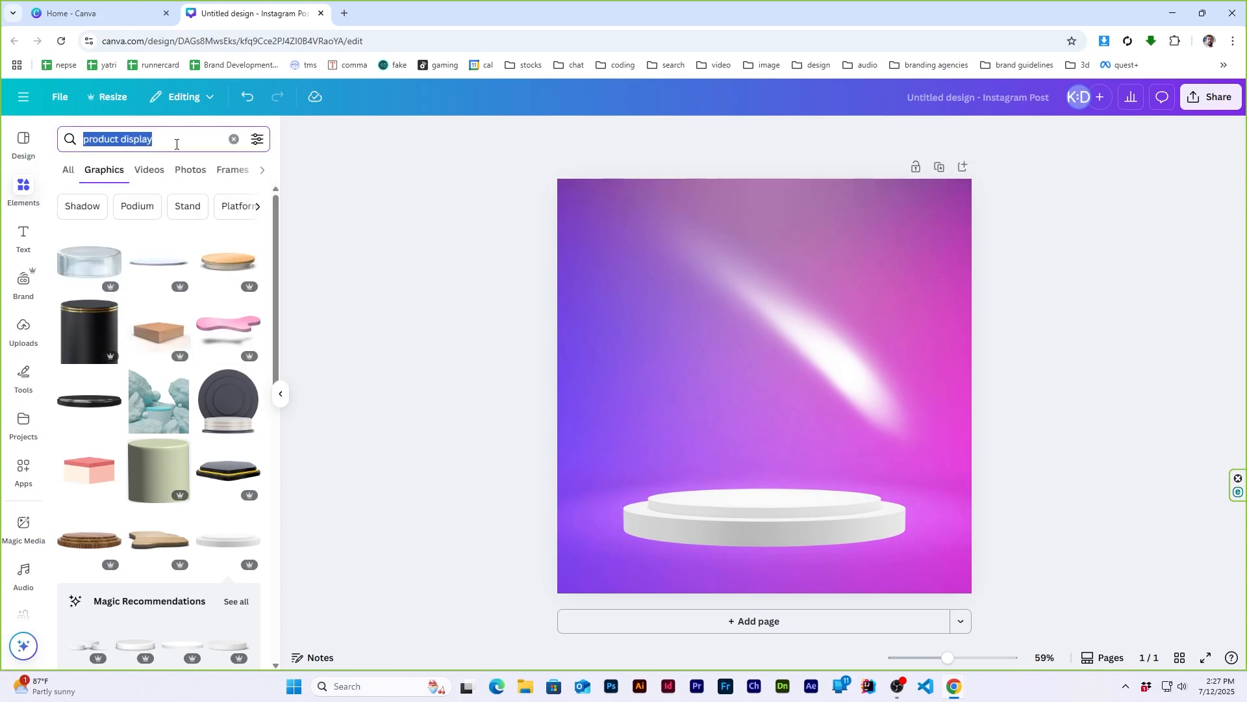
type("black g")
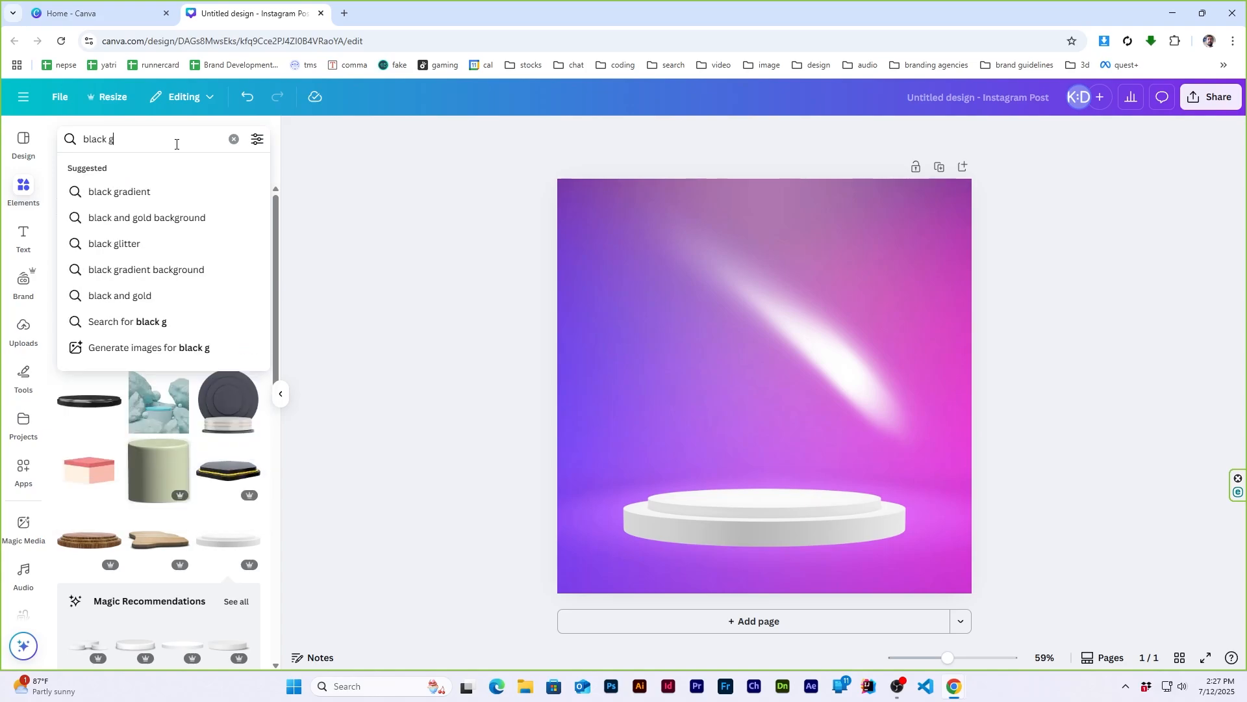
key("BackSpace")
key("BackSpace")
type("friday")
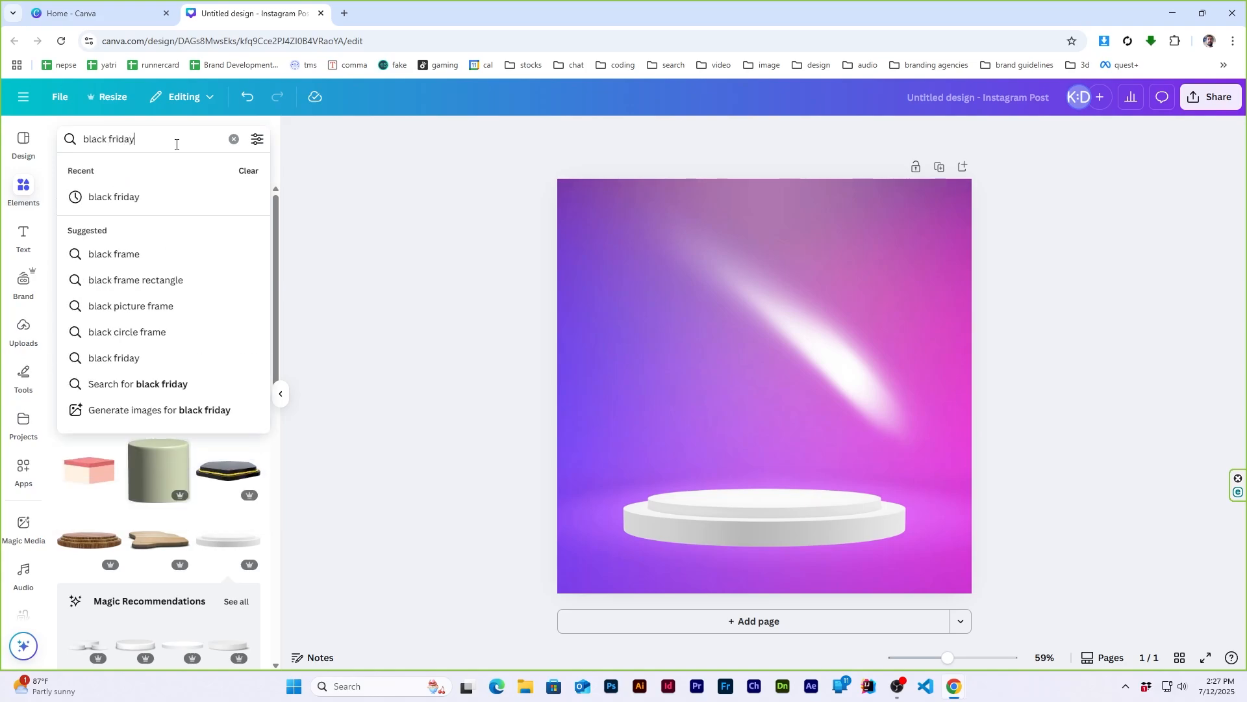
key("Return")
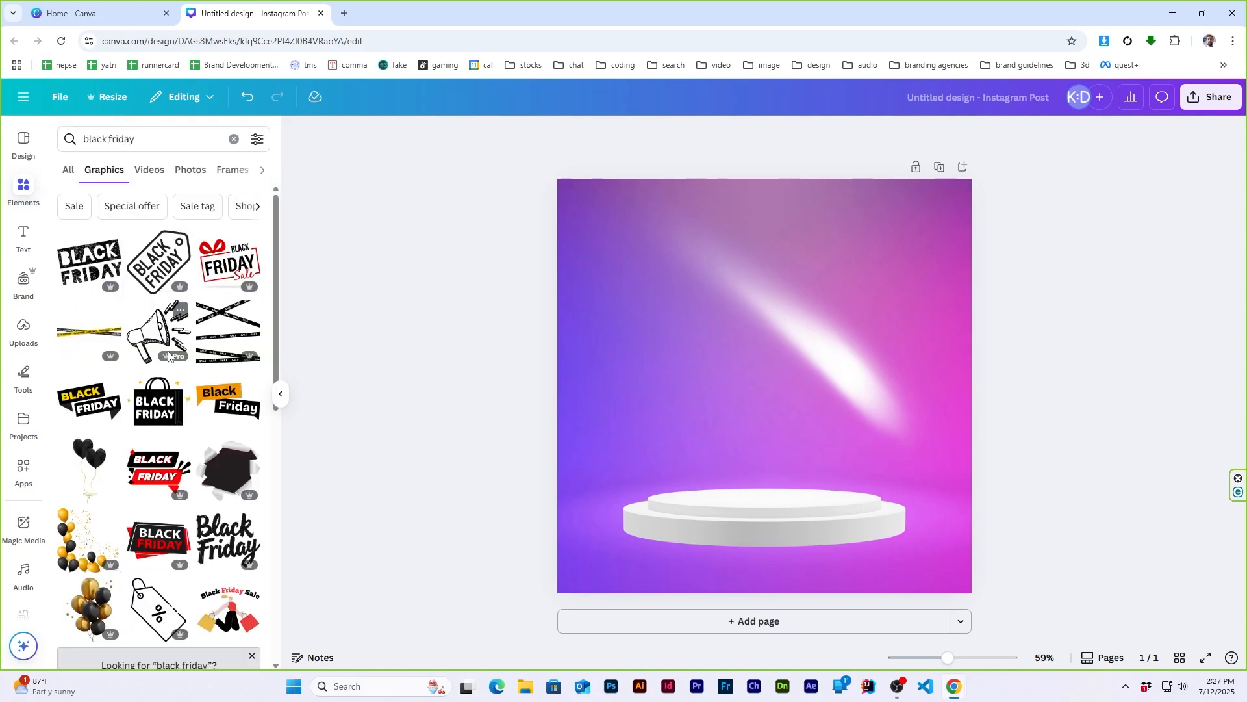
left_click(161, 488)
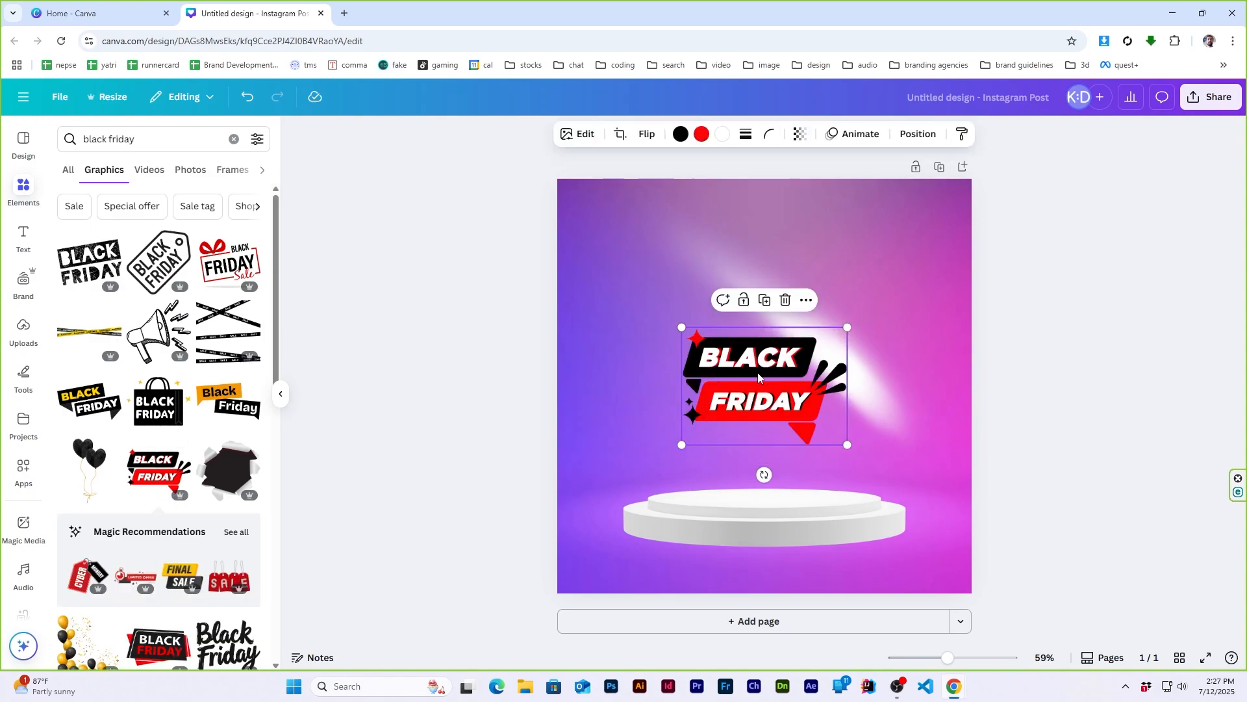
- Replace the sparkle banner with the slanted black-and-red BLACK FRIDAY badge, reduced in size and centred in the page's upper part
key("Delete")
scroll(156, 519, "down", 2)
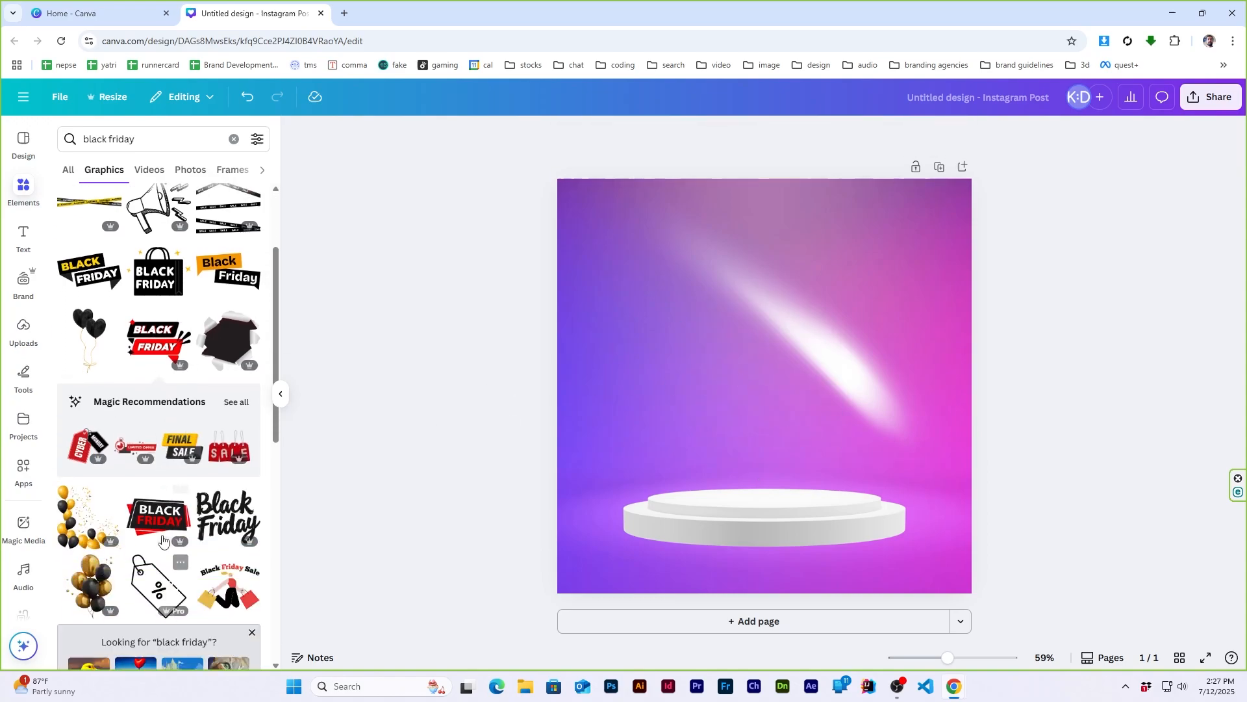
left_click(156, 520)
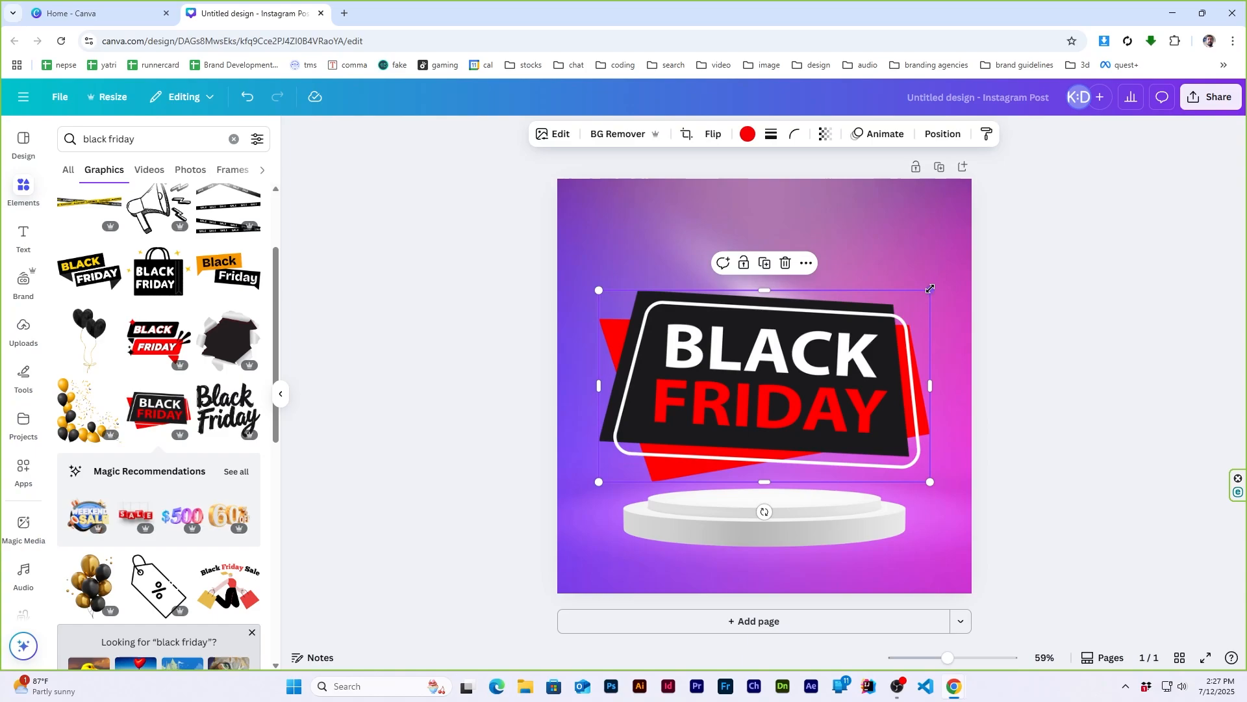
left_click_drag(919, 287, 867, 323)
left_click_drag(739, 394, 744, 308)
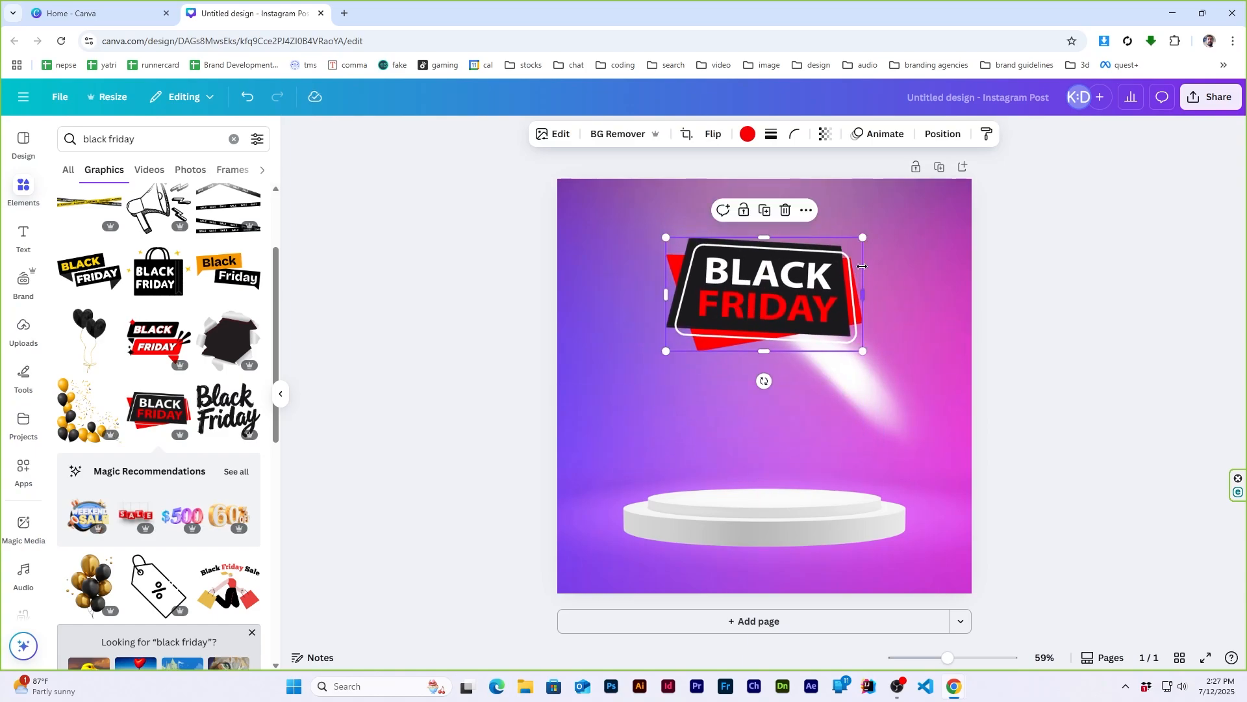
left_click_drag(859, 237, 872, 233)
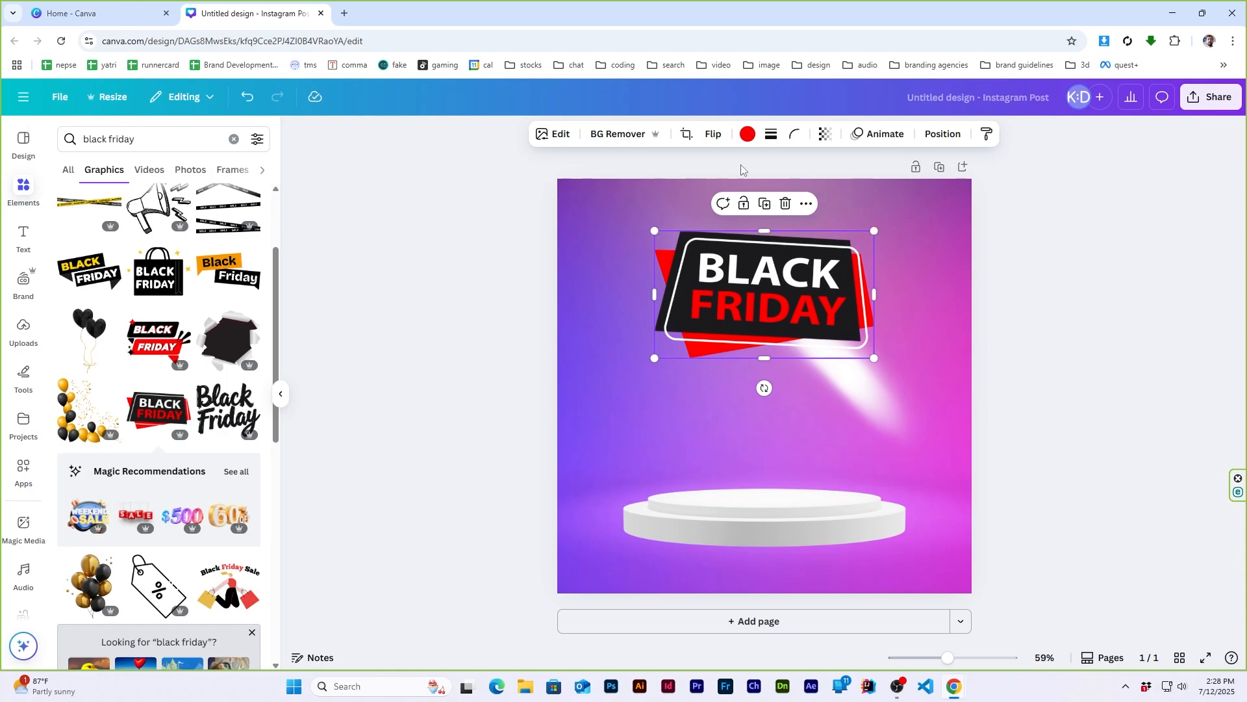
- Try green, yellow, blue, pink and lime default colours on the BLACK FRIDAY badge's red parts
left_click(747, 136)
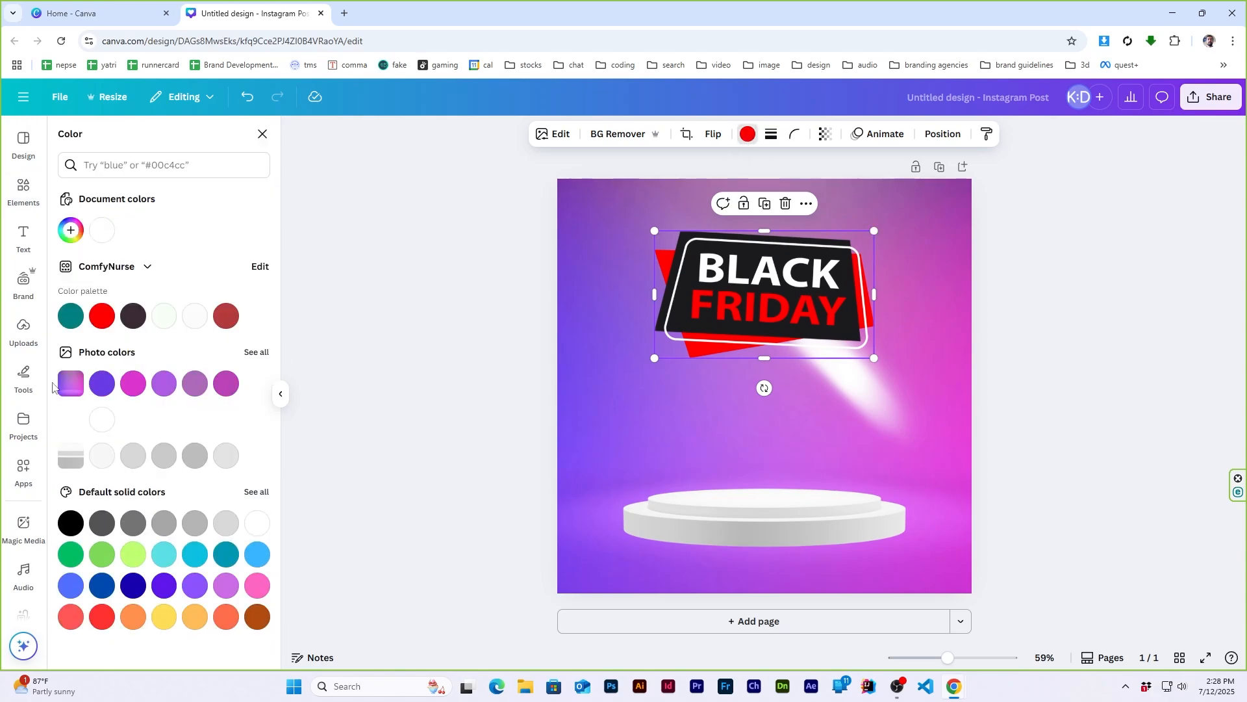
left_click(73, 556)
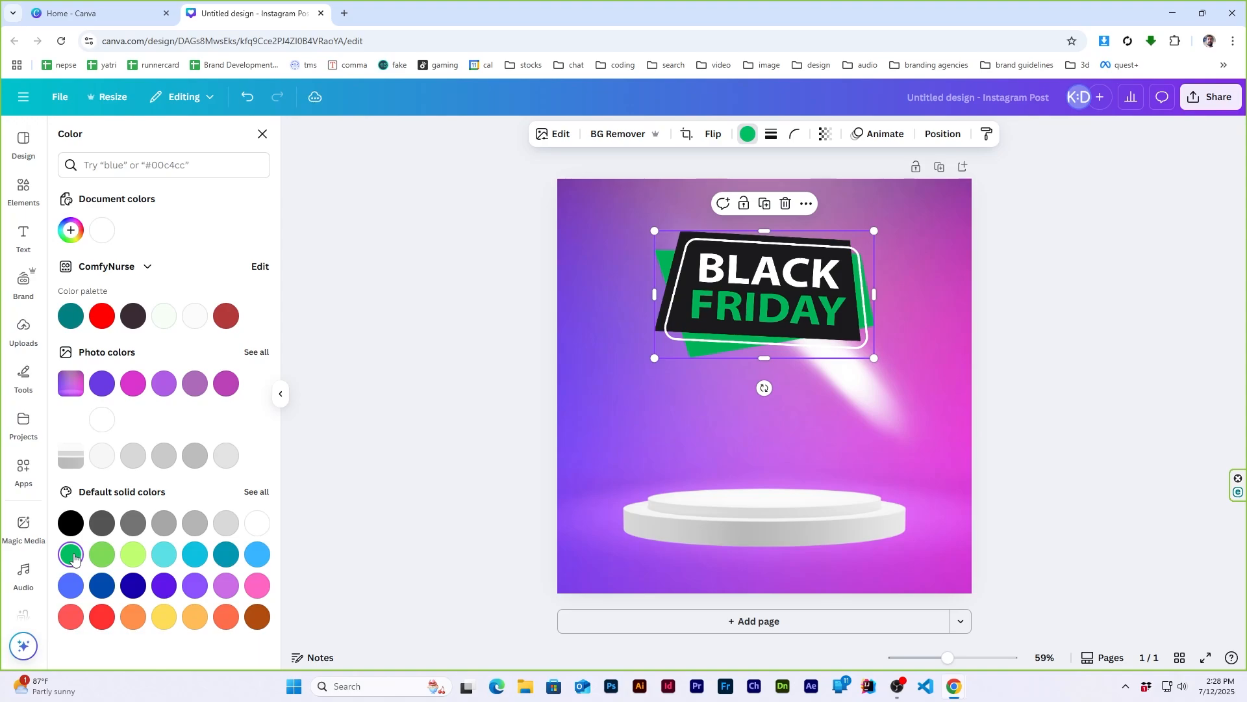
left_click(101, 557)
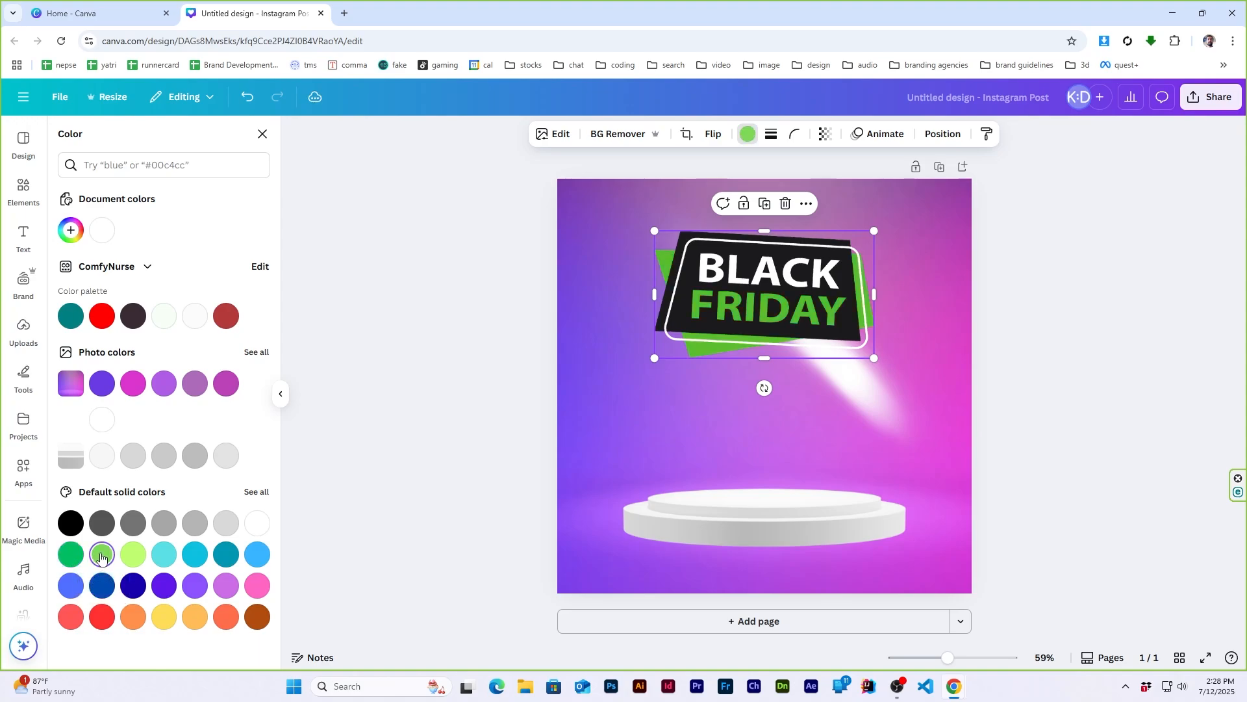
left_click(135, 556)
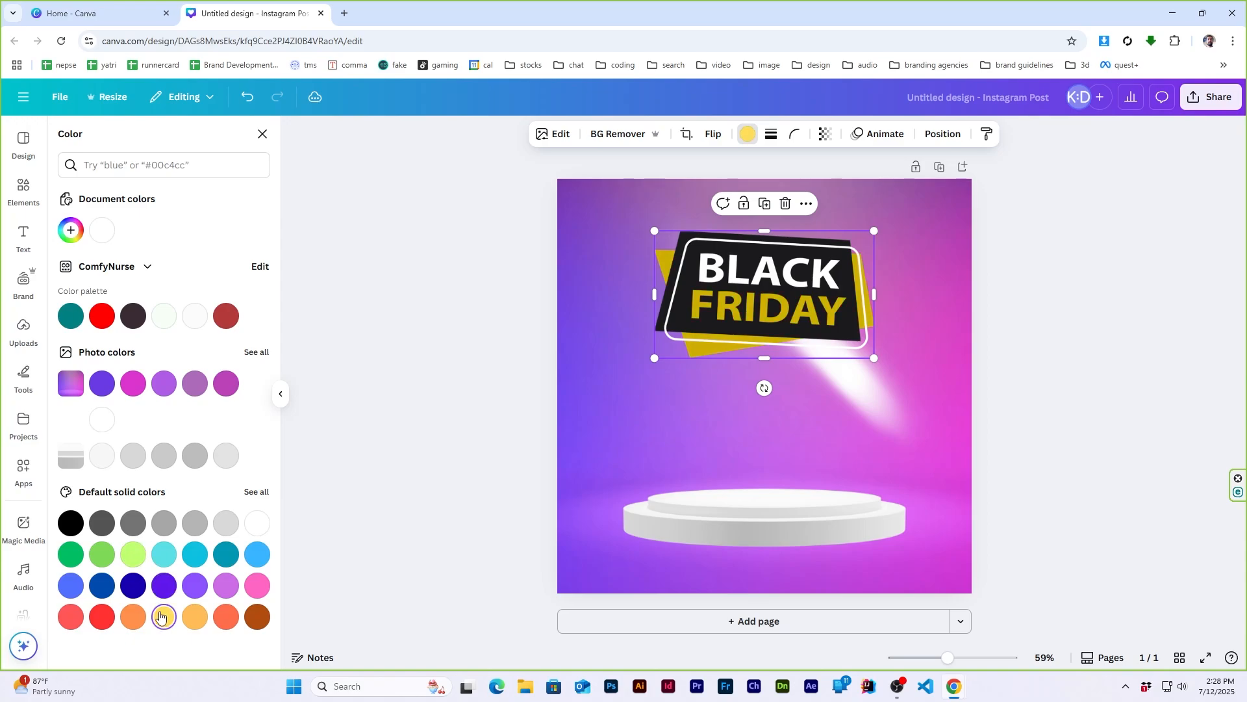
left_click(135, 588)
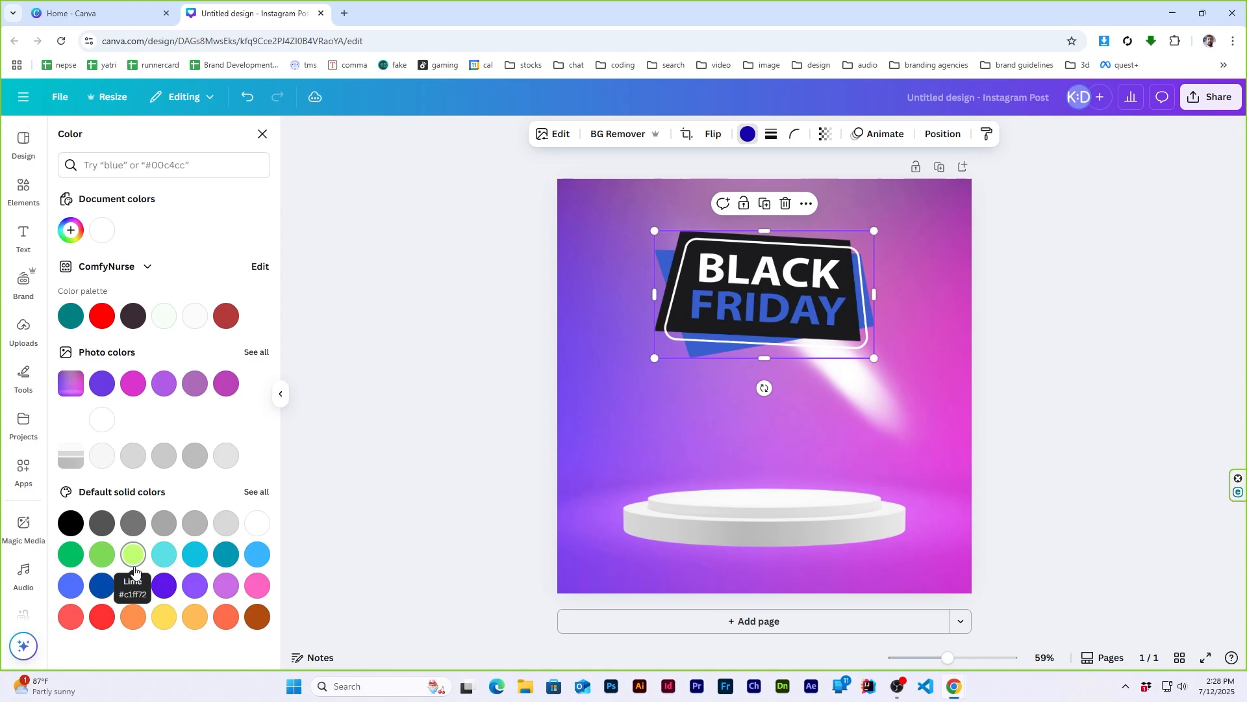
left_click(254, 589)
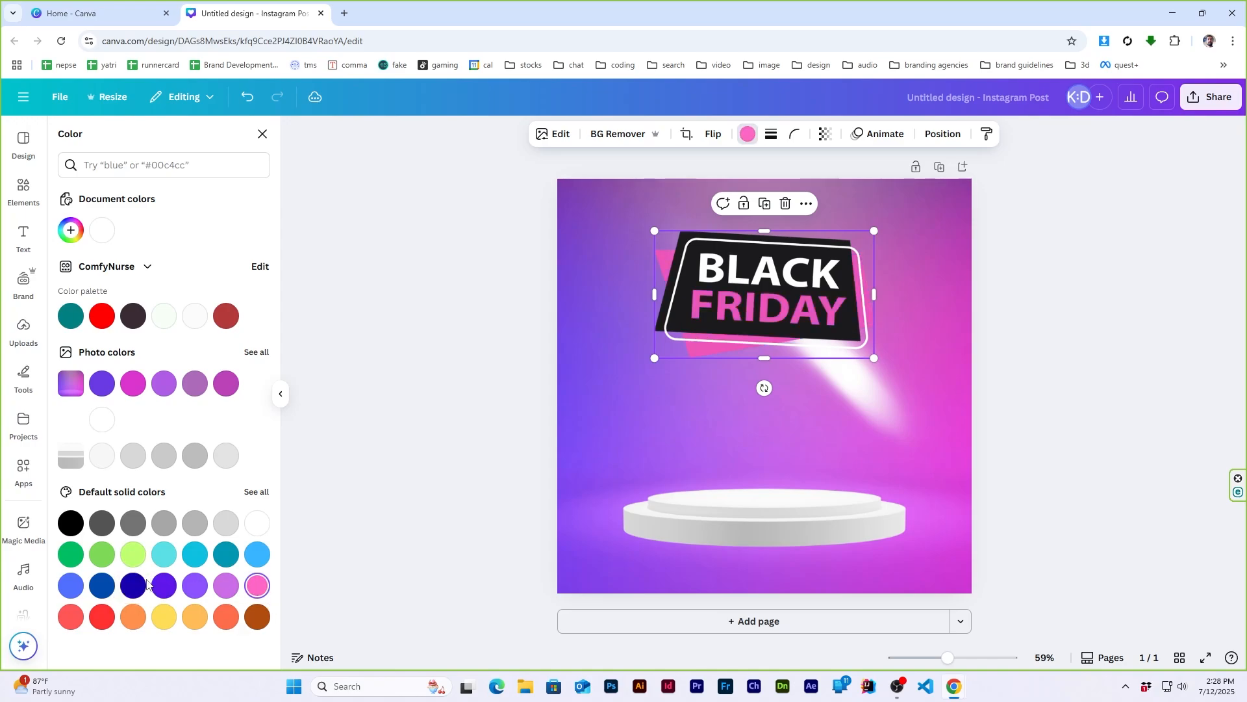
left_click(71, 584)
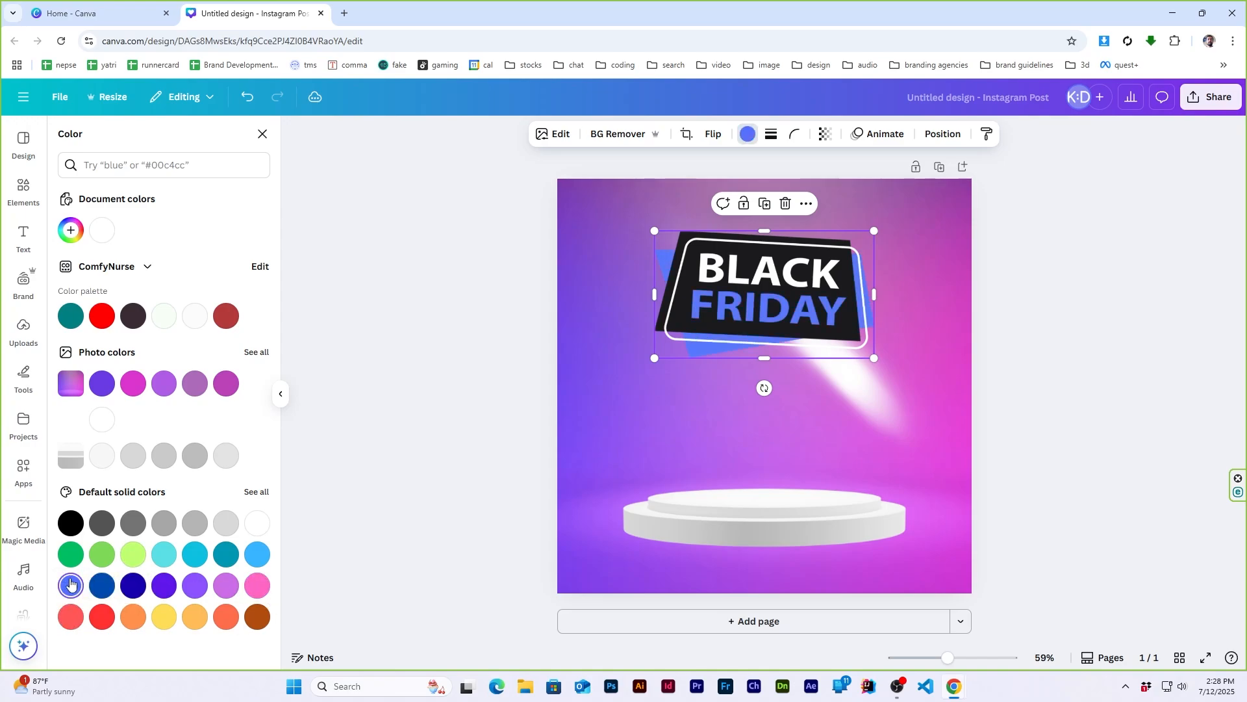
left_click(102, 553)
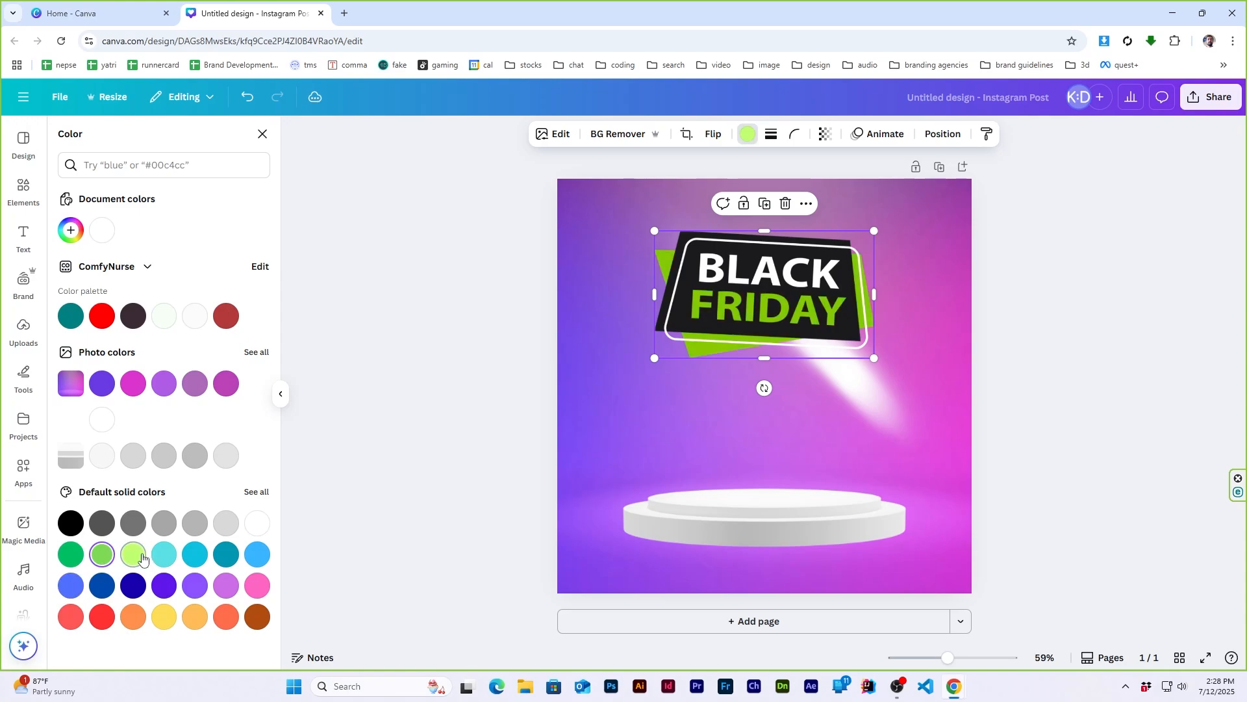
- Try custom yellow shades on the badge's accent parts and settle on the bright green #00FF75
left_click(81, 232)
left_click_drag(114, 345, 101, 347)
left_click_drag(189, 284, 286, 224)
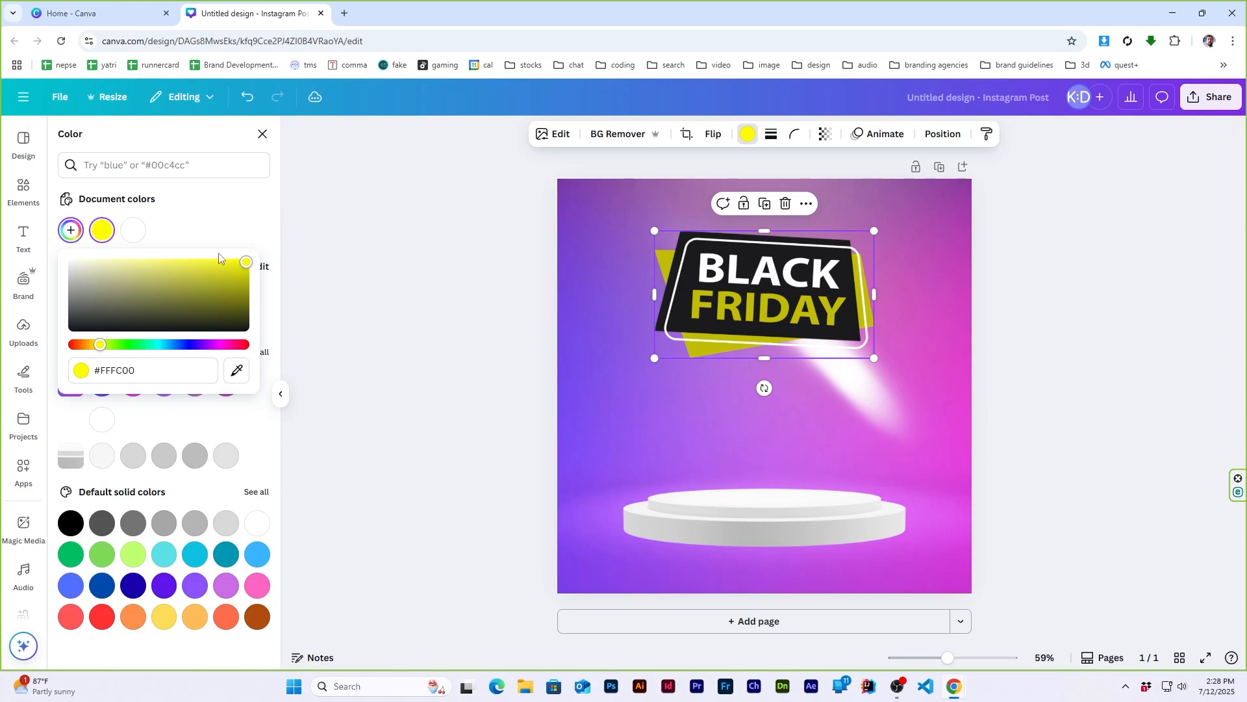
mouse_move(187, 265)
left_mouse_down()
mouse_move(164, 271)
mouse_move(167, 260)
left_mouse_up()
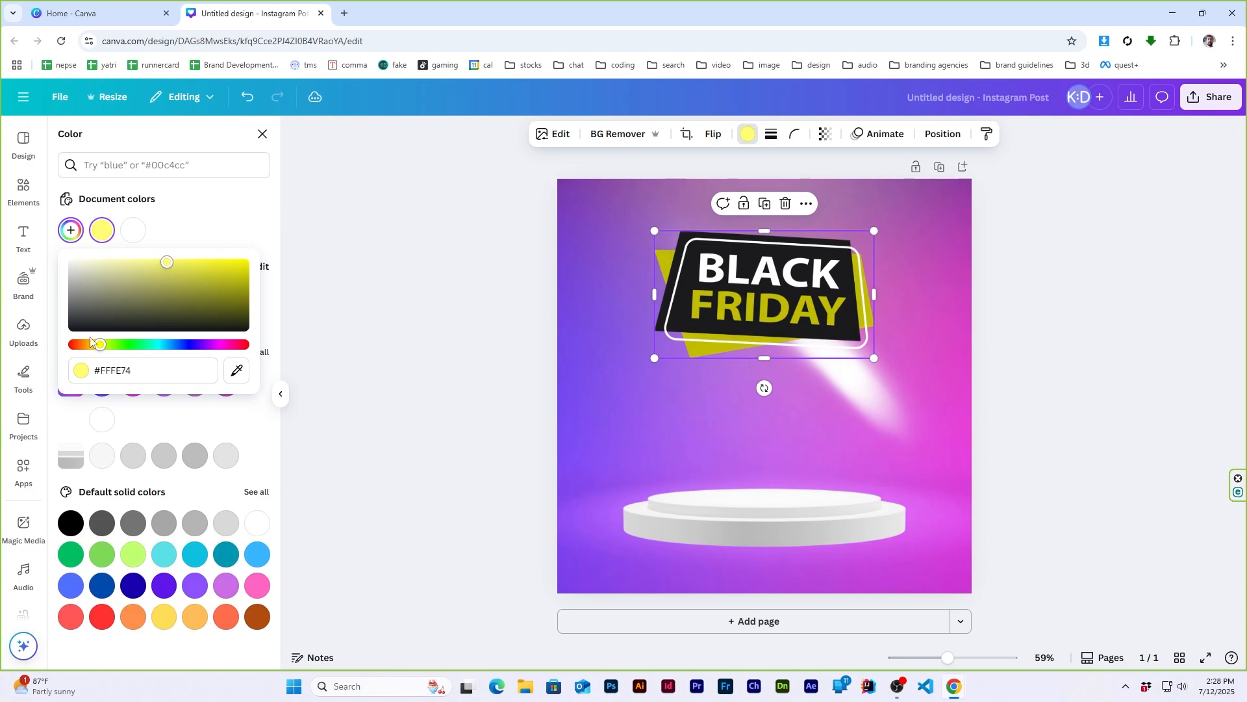
mouse_move(104, 350)
left_mouse_down()
mouse_move(91, 348)
mouse_move(104, 349)
left_mouse_up()
left_click_drag(170, 272, 262, 246)
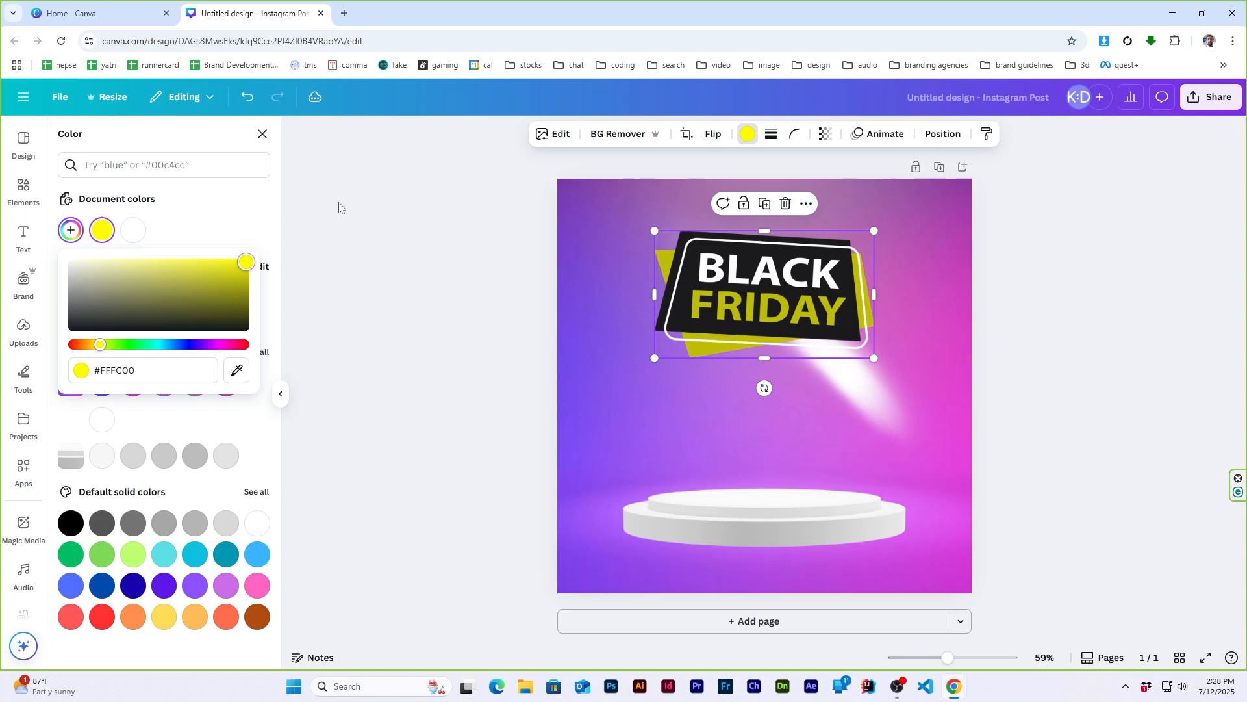
left_click_drag(101, 346, 149, 349)
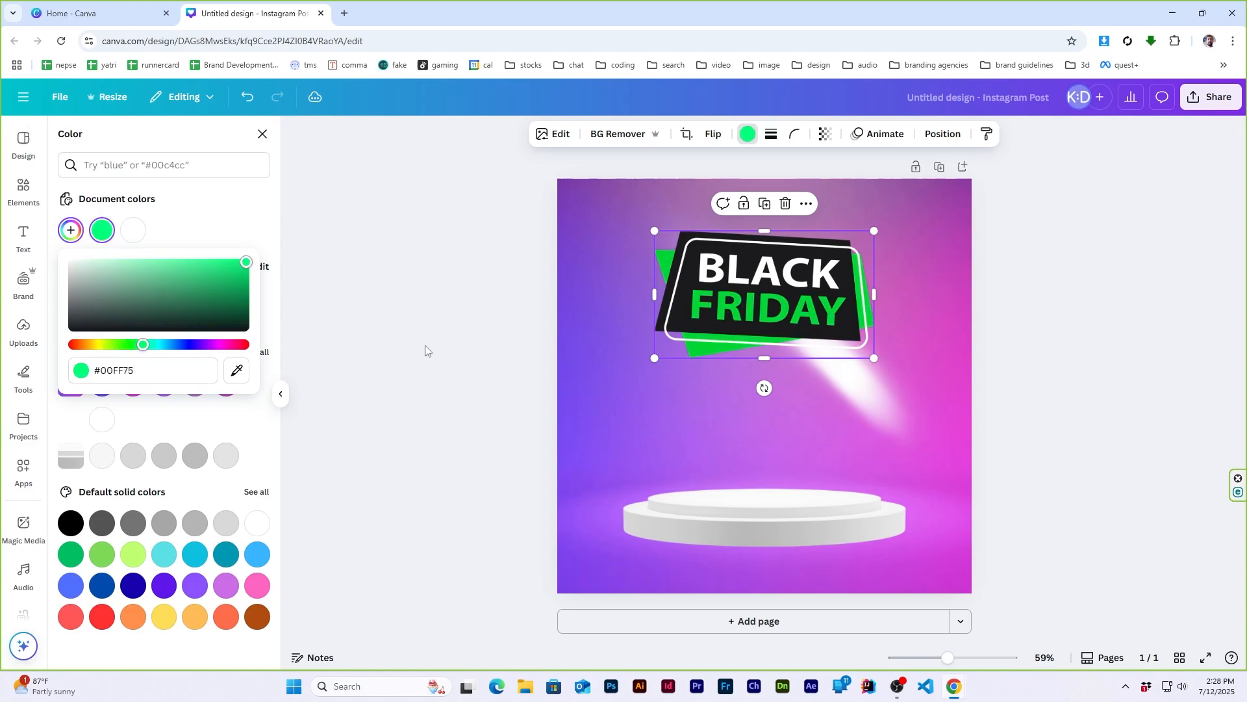
left_click(1084, 260)
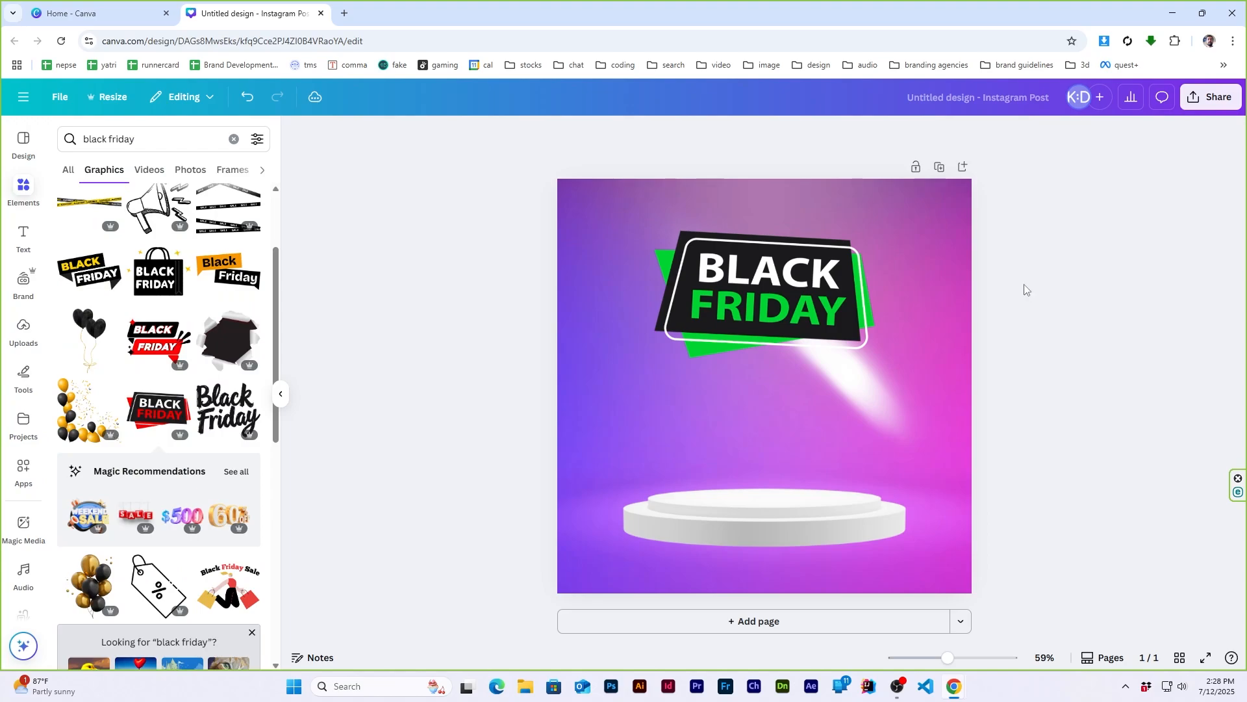
- Browse the font combinations and search them for "discount"
left_click(24, 235)
scroll(154, 378, "down", 10)
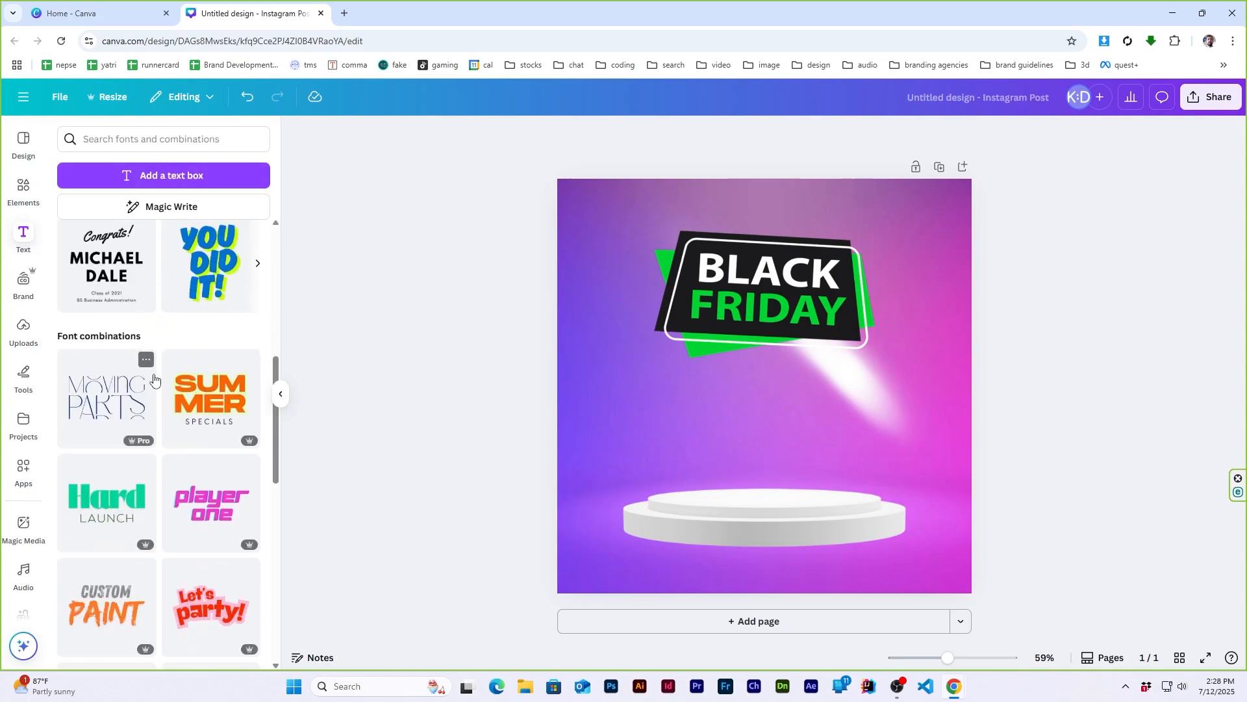
scroll(154, 378, "down", 10)
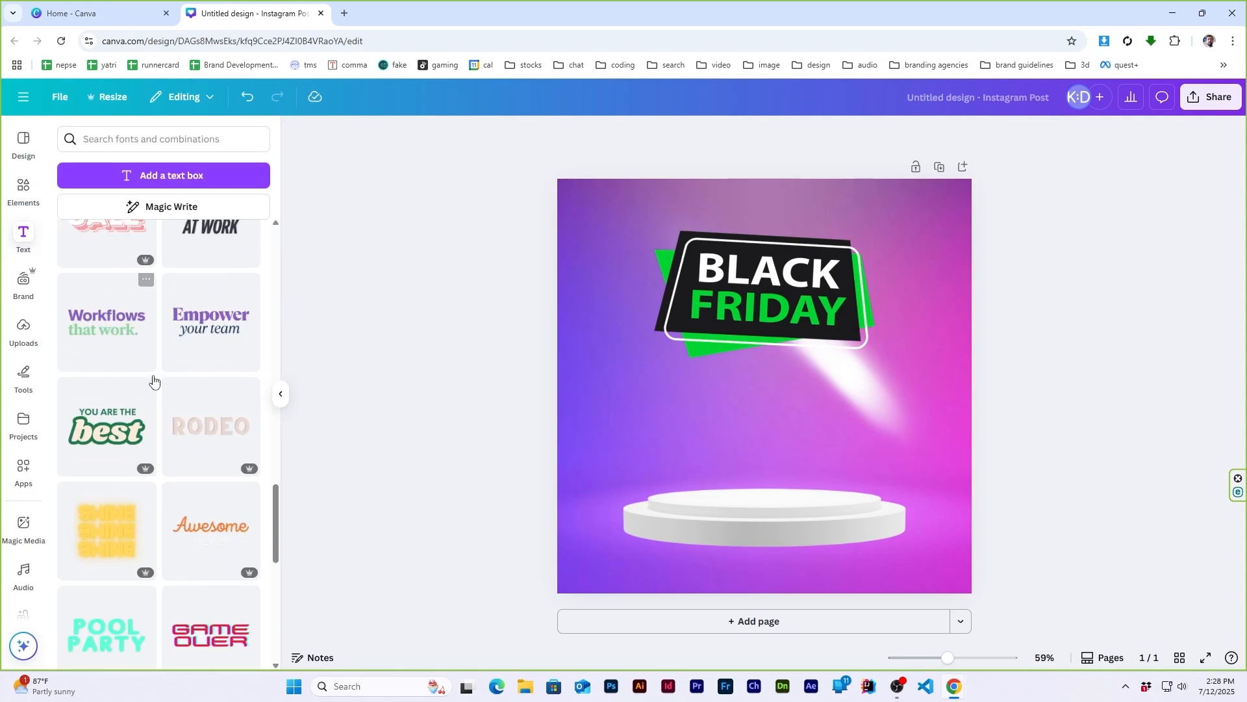
scroll(153, 380, "down", 10)
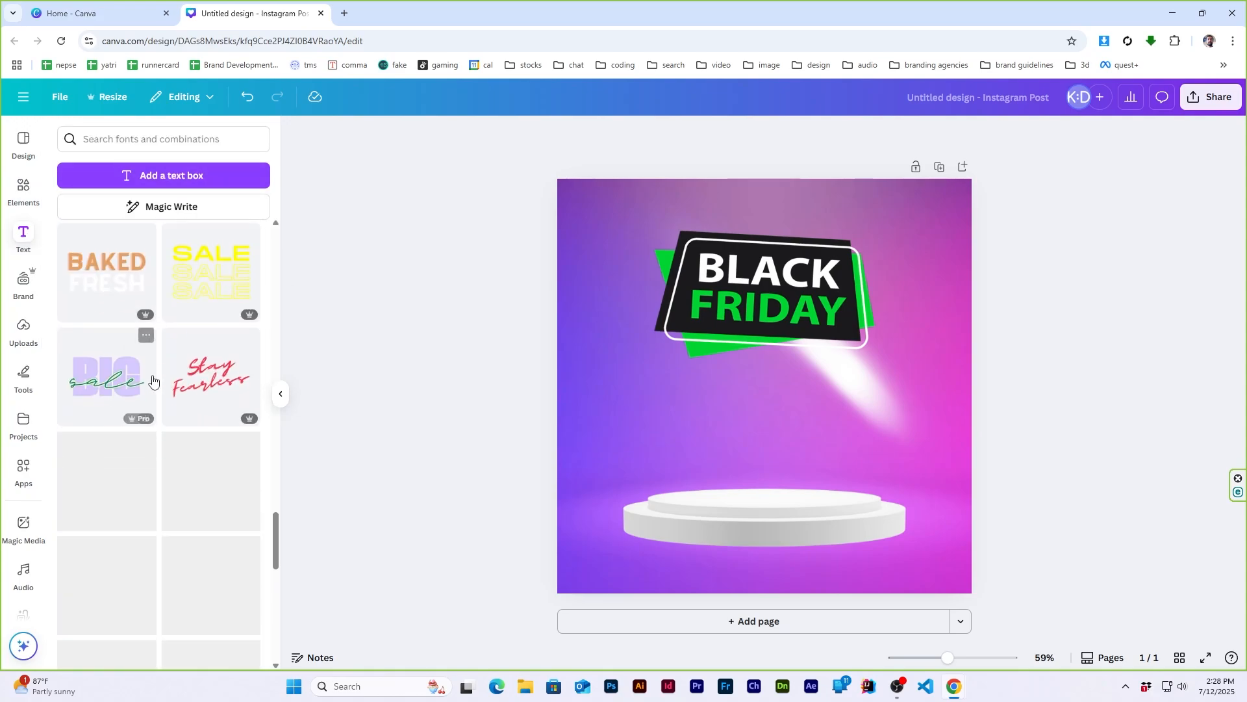
scroll(153, 380, "down", 3)
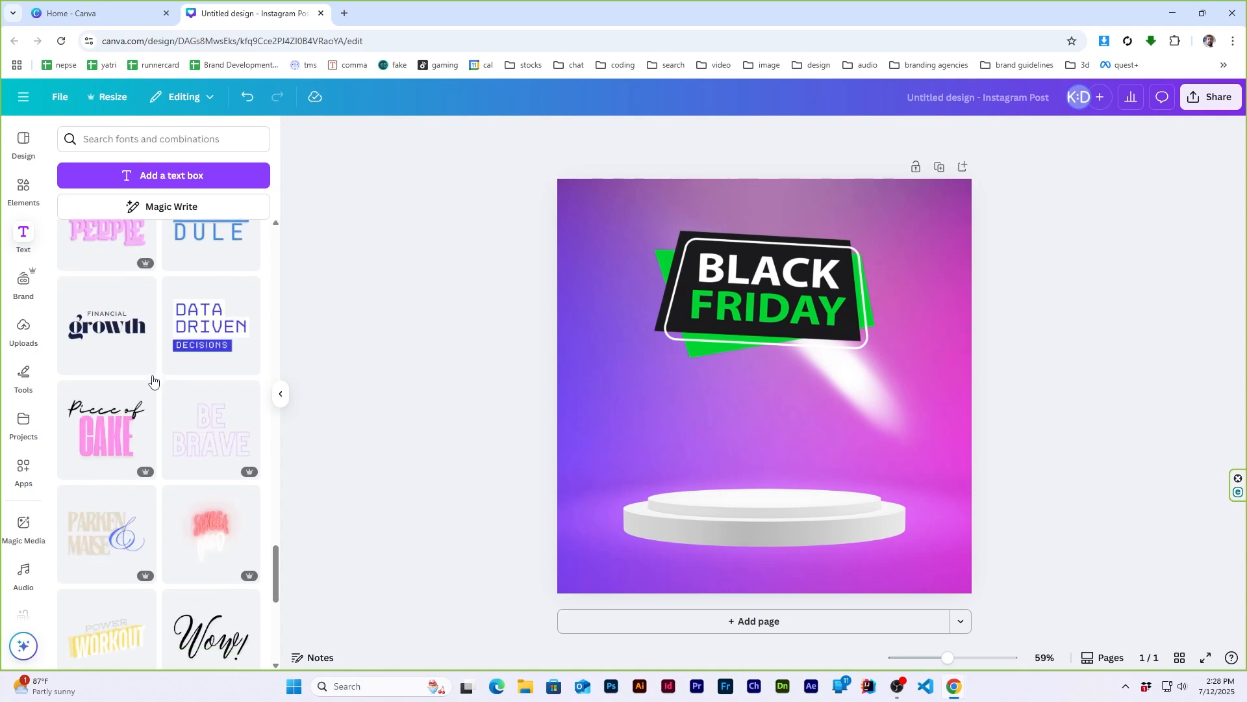
left_click(172, 138)
type("d")
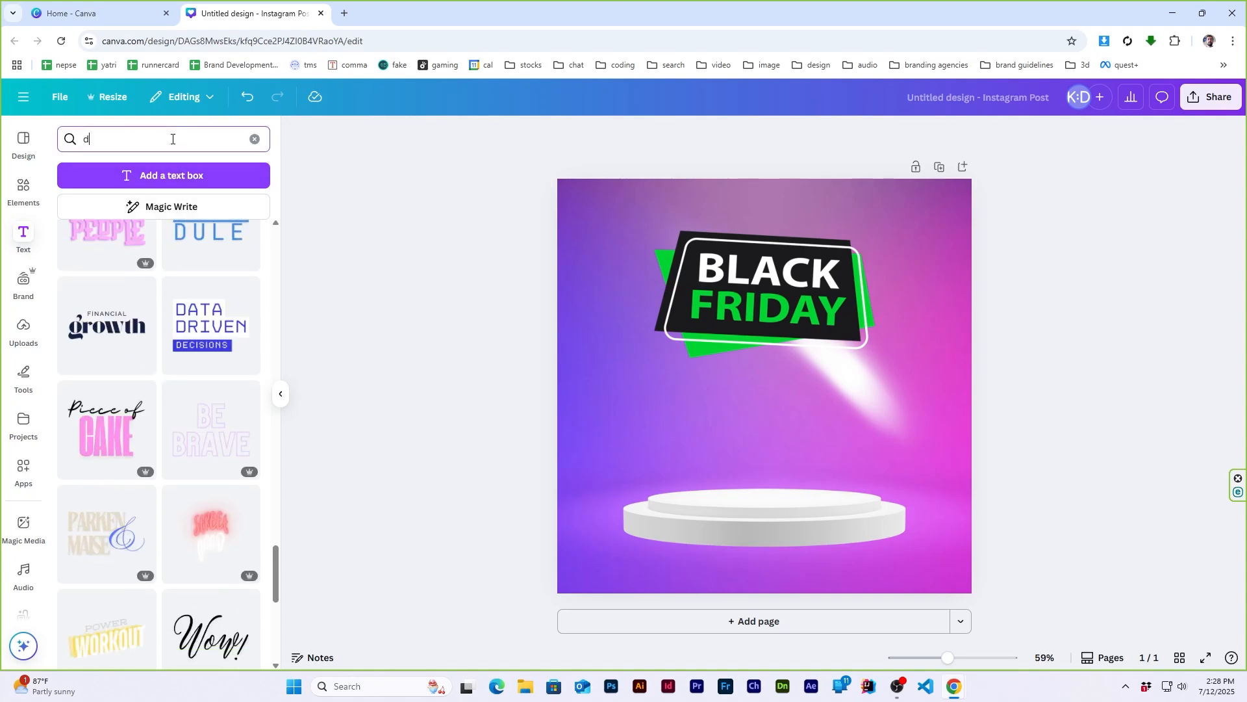
type("iscount")
key("Return")
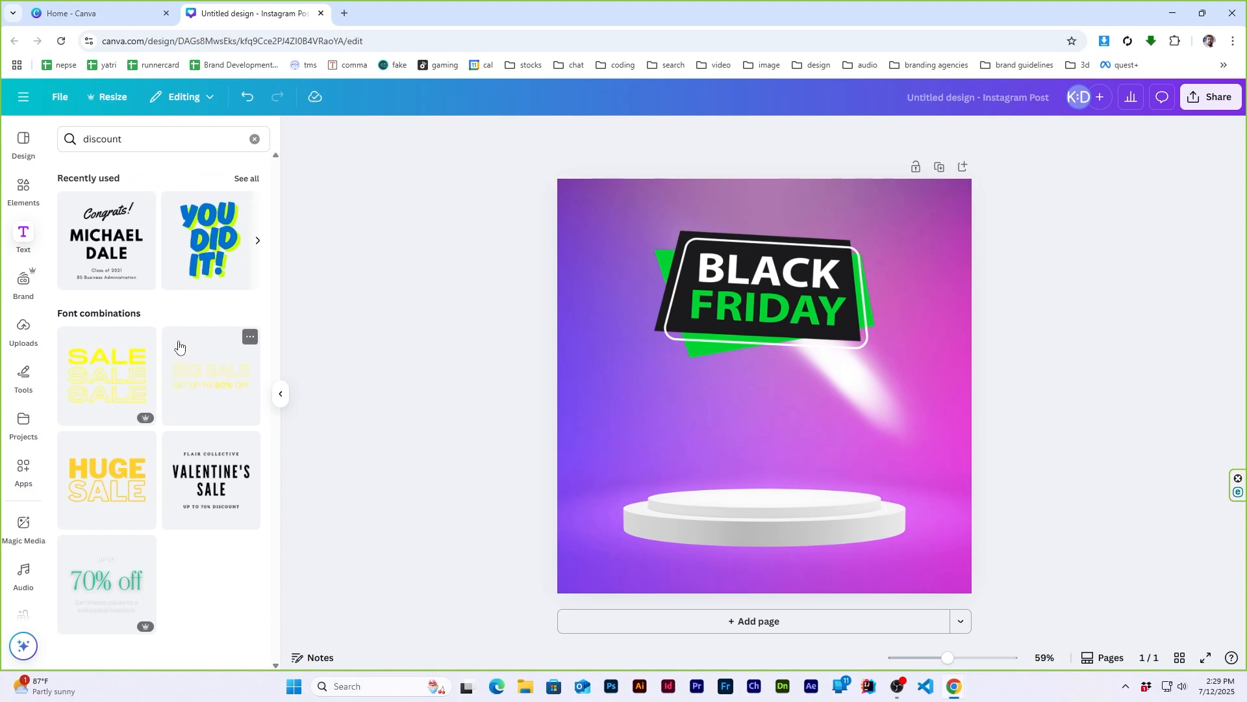
- Search the font combinations for "50% off" and add the "30% OFF ON ALL PRODUCTS" text to the page
left_click(147, 140)
key("ctrl+a")
type("5")
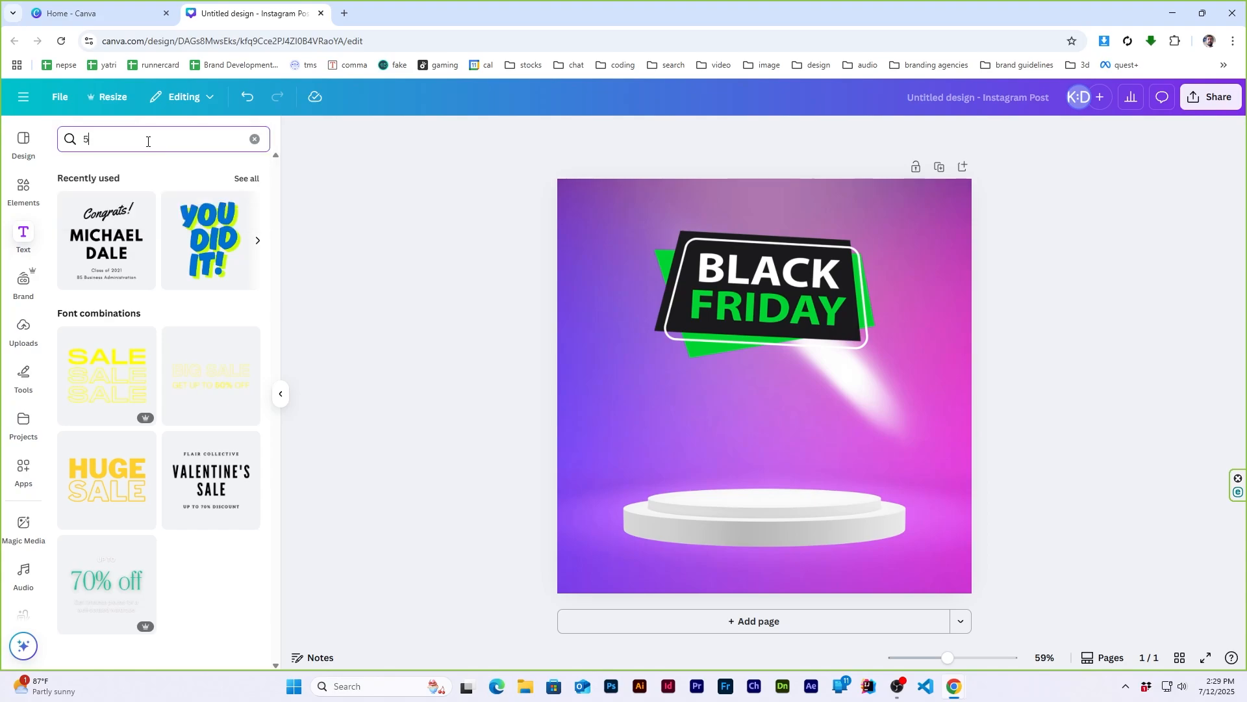
key("Return")
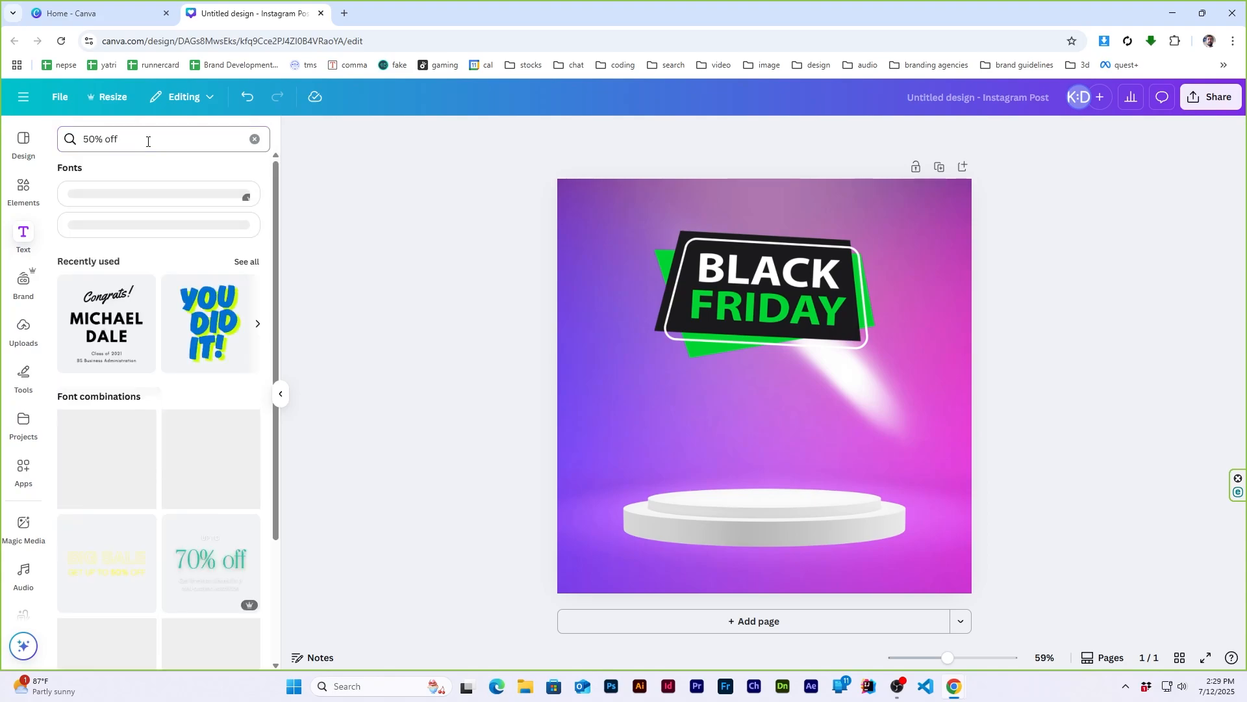
left_click_drag(110, 474, 842, 476)
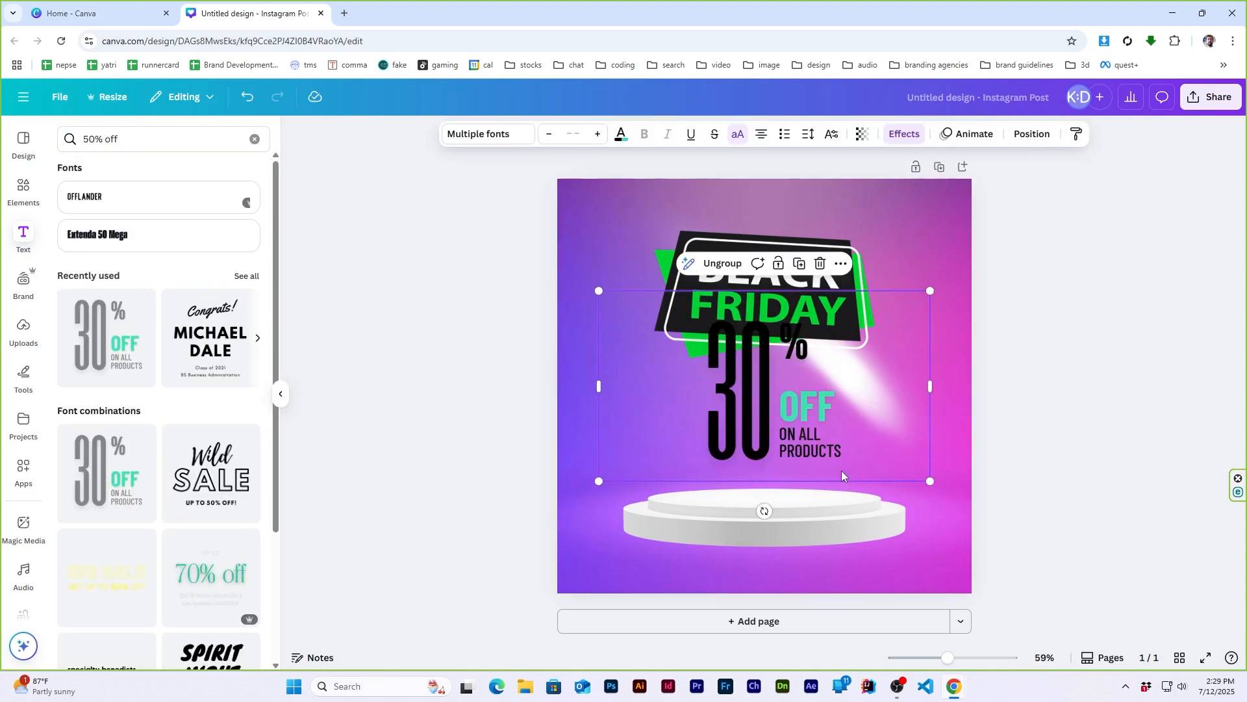
- Shrink the 30% OFF text group, place it above the podium's left half, and move the BLACK FRIDAY badge slightly up
left_click_drag(745, 384, 655, 413)
left_click_drag(840, 317, 738, 376)
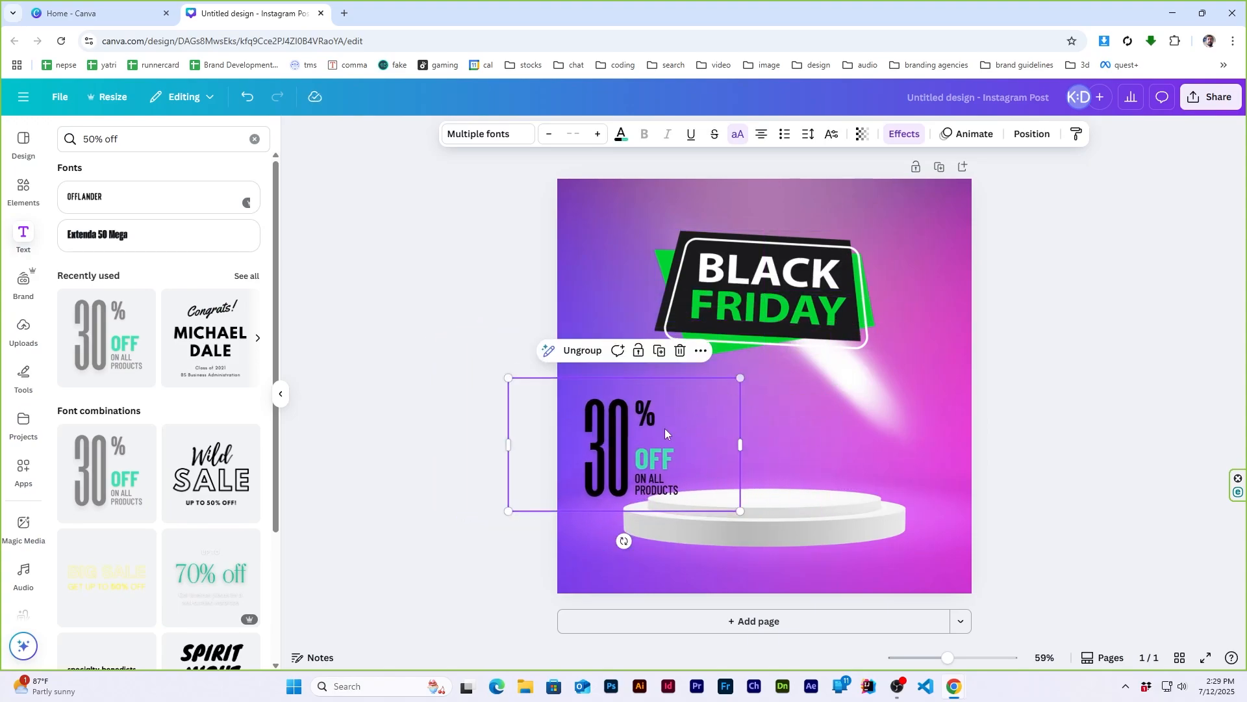
left_click_drag(634, 444, 677, 412)
left_click(1040, 344)
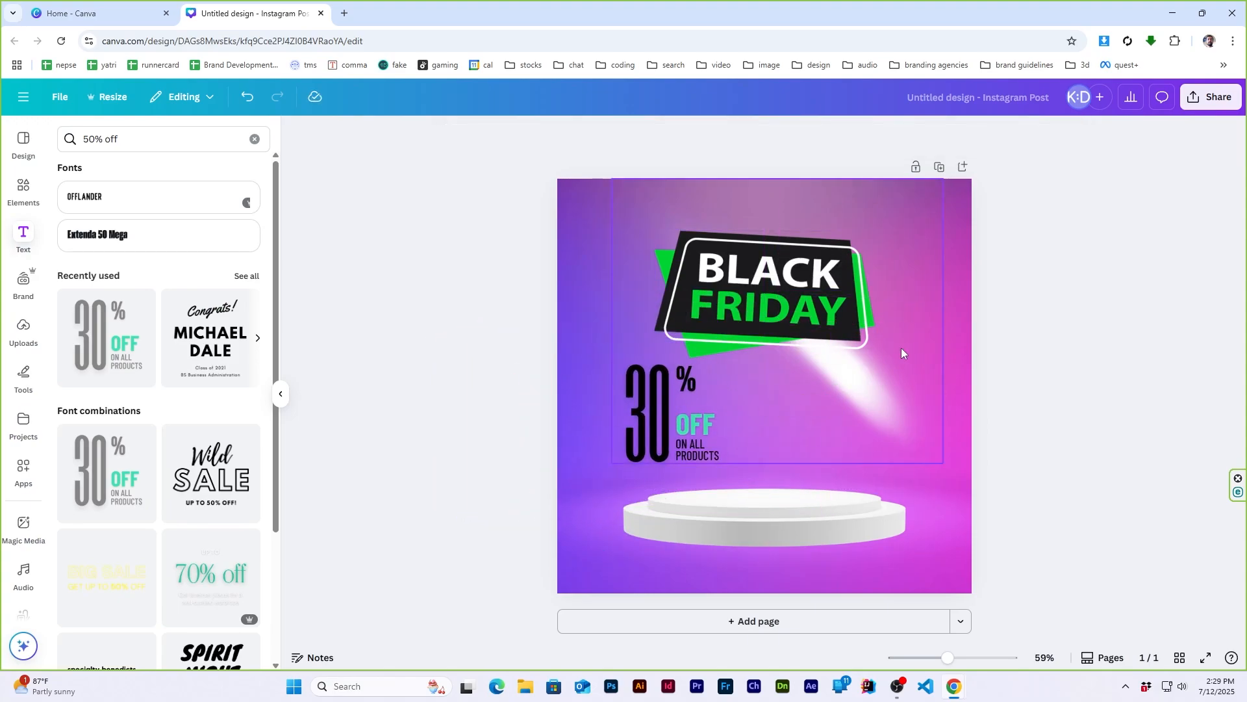
left_click_drag(754, 302, 754, 291)
left_click(1076, 309)
- Ungroup the 30% OFF text and colour the large "30" white
left_click(643, 402)
right_click(633, 416)
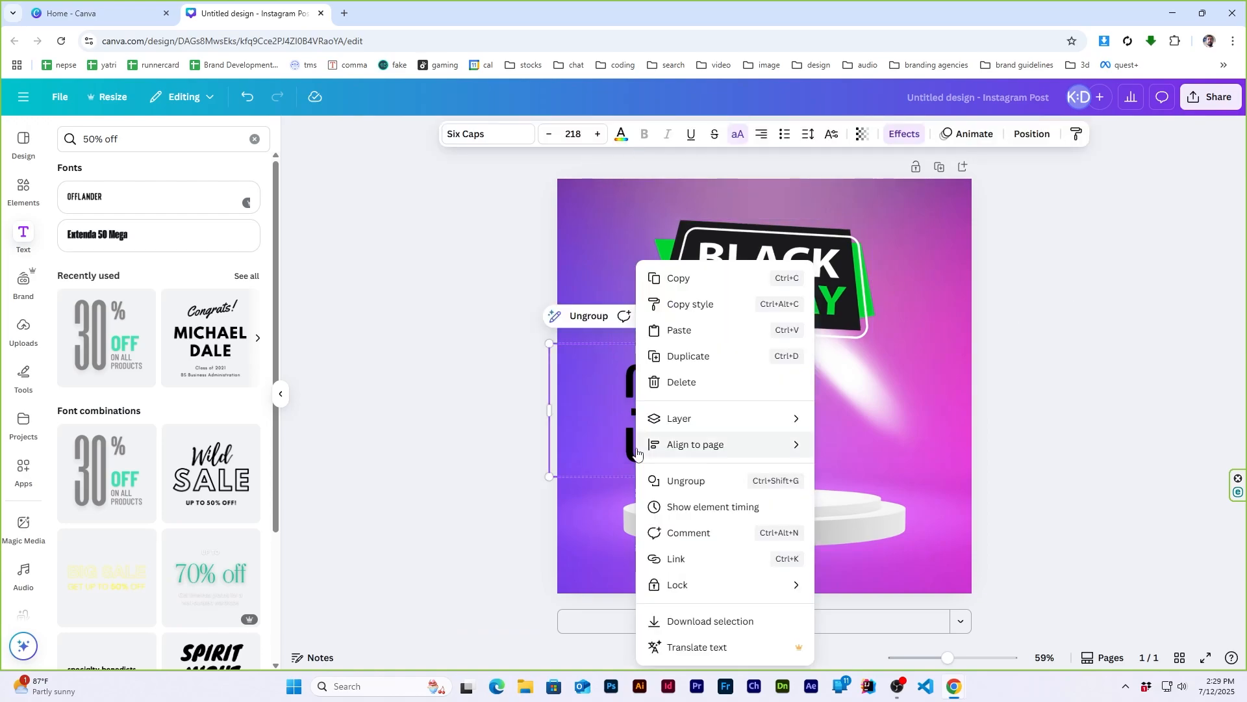
left_click(681, 478)
left_click(622, 135)
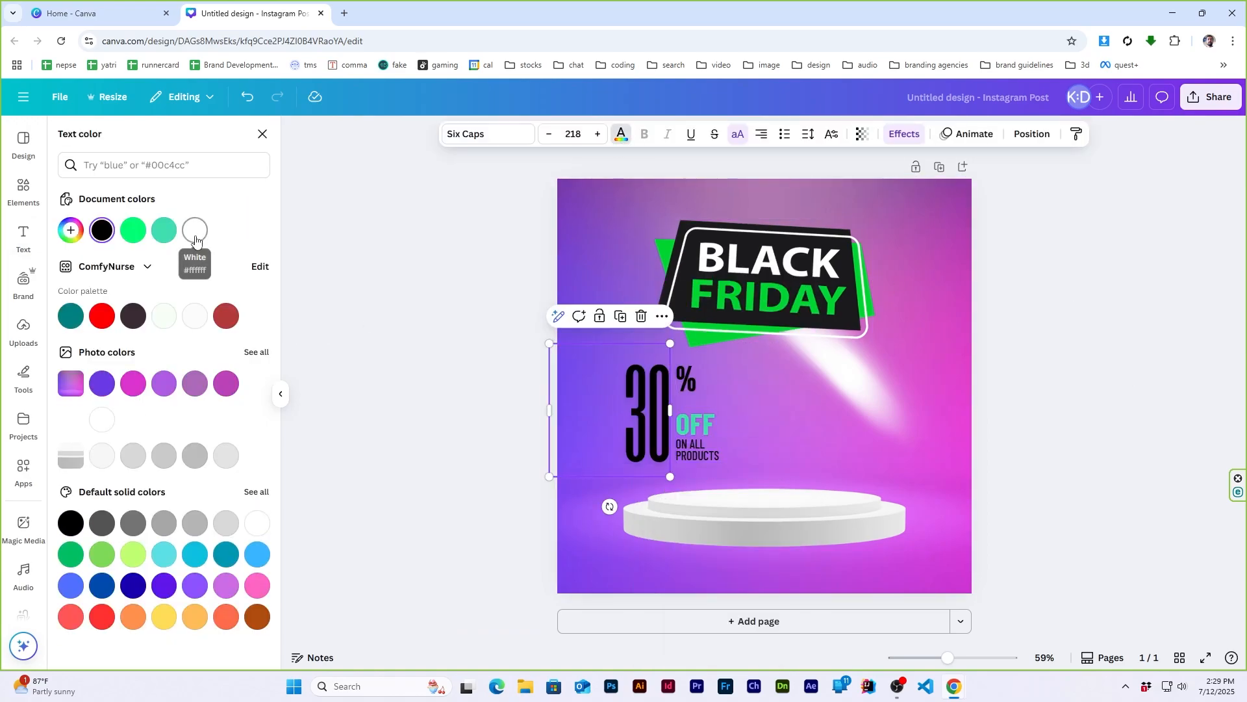
left_click(190, 229)
- Recolour the BLACK FRIDAY badge's green parts with the teal sampled from the "OFF" text
left_click(696, 426)
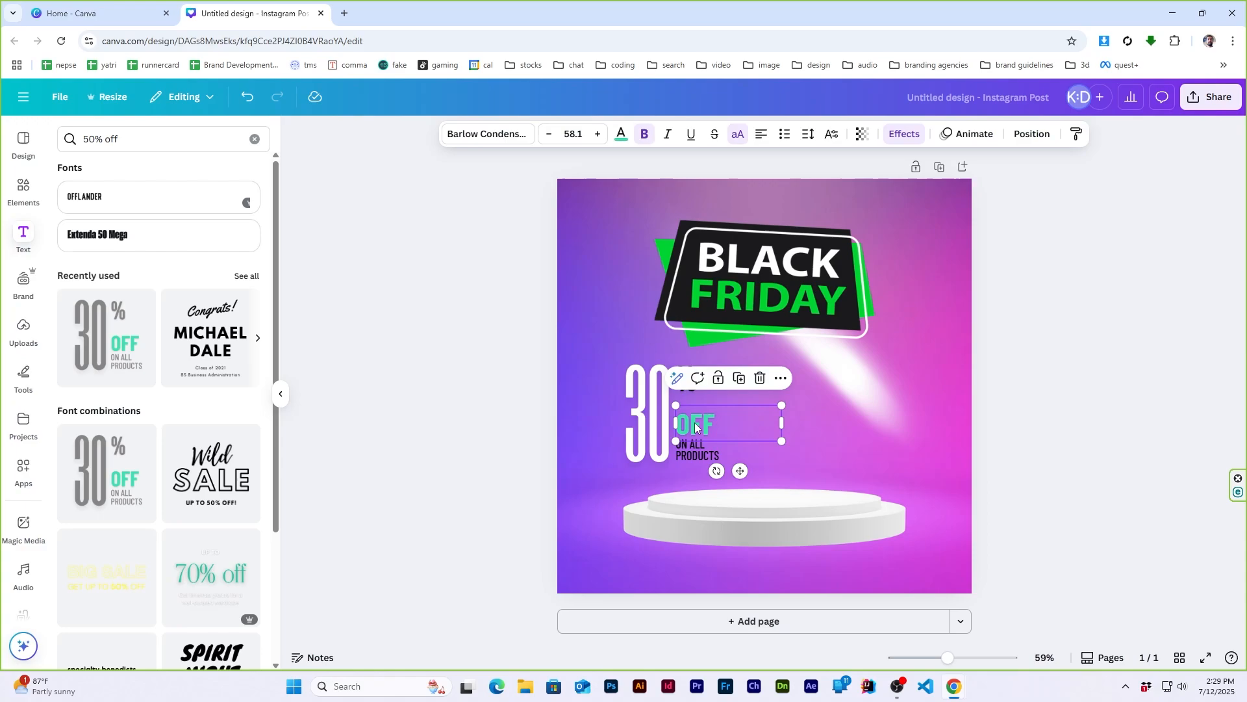
left_click(768, 294)
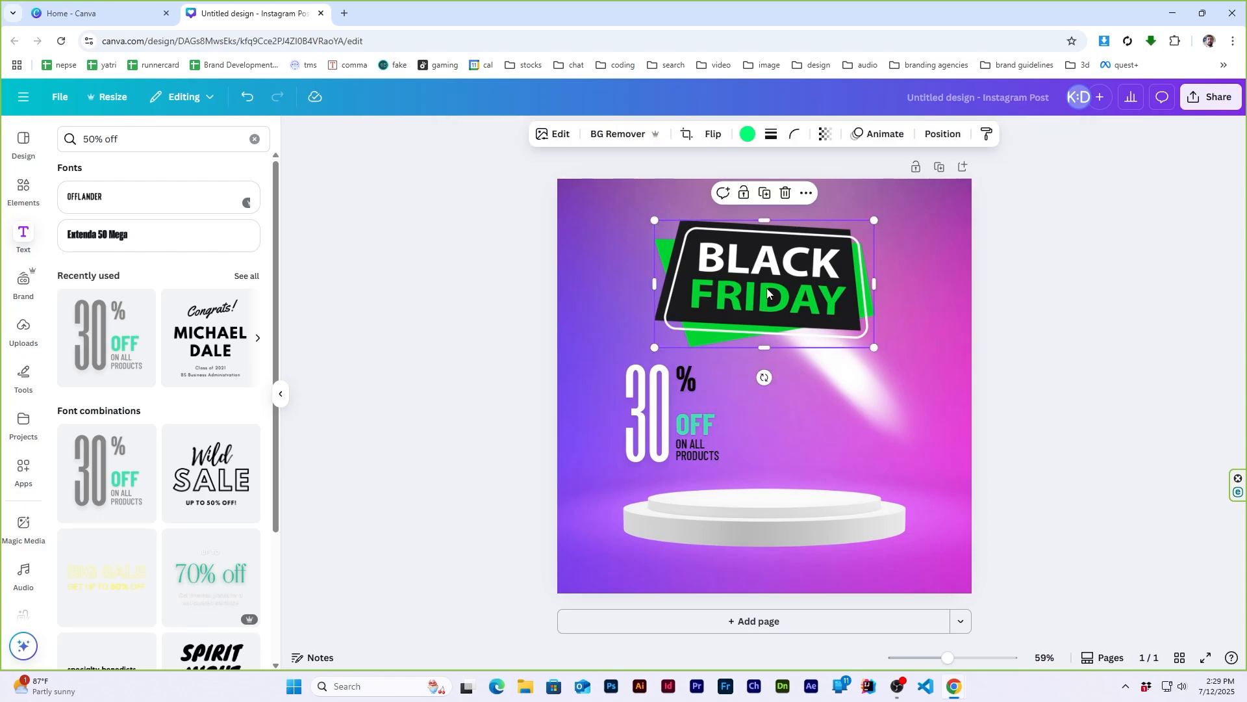
left_click(748, 134)
left_click(70, 229)
left_click(236, 370)
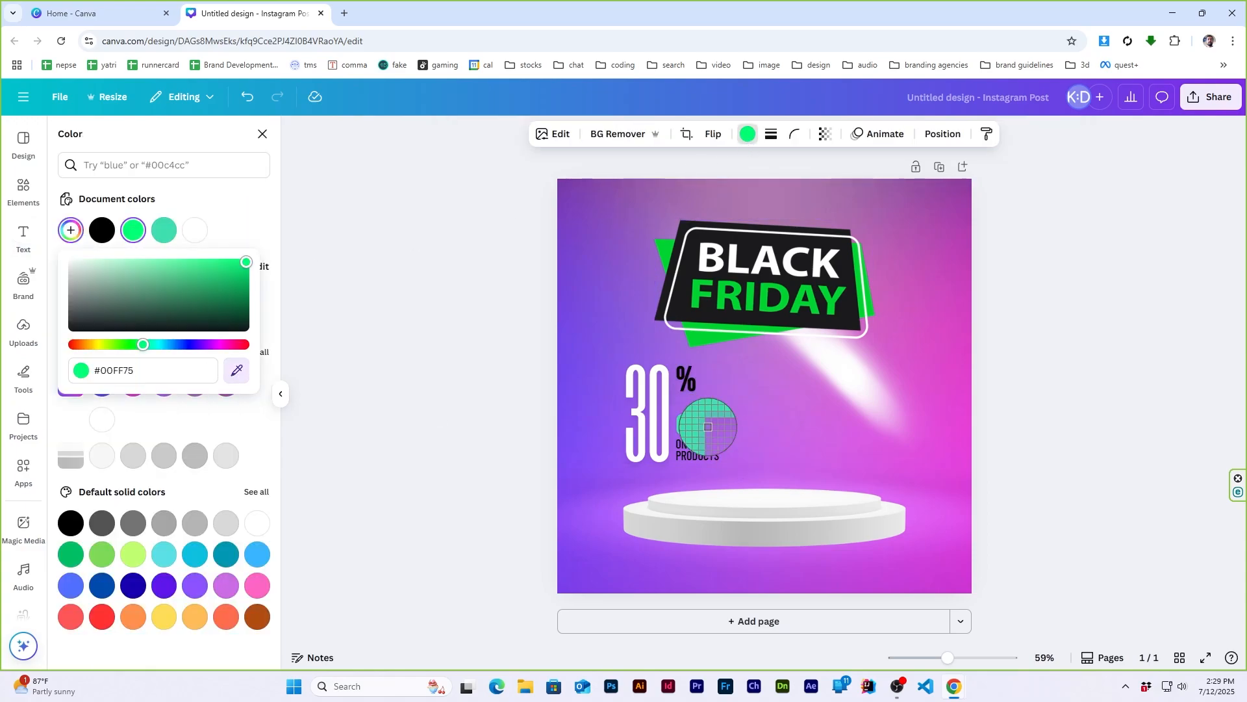
left_click(708, 427)
left_click(1124, 279)
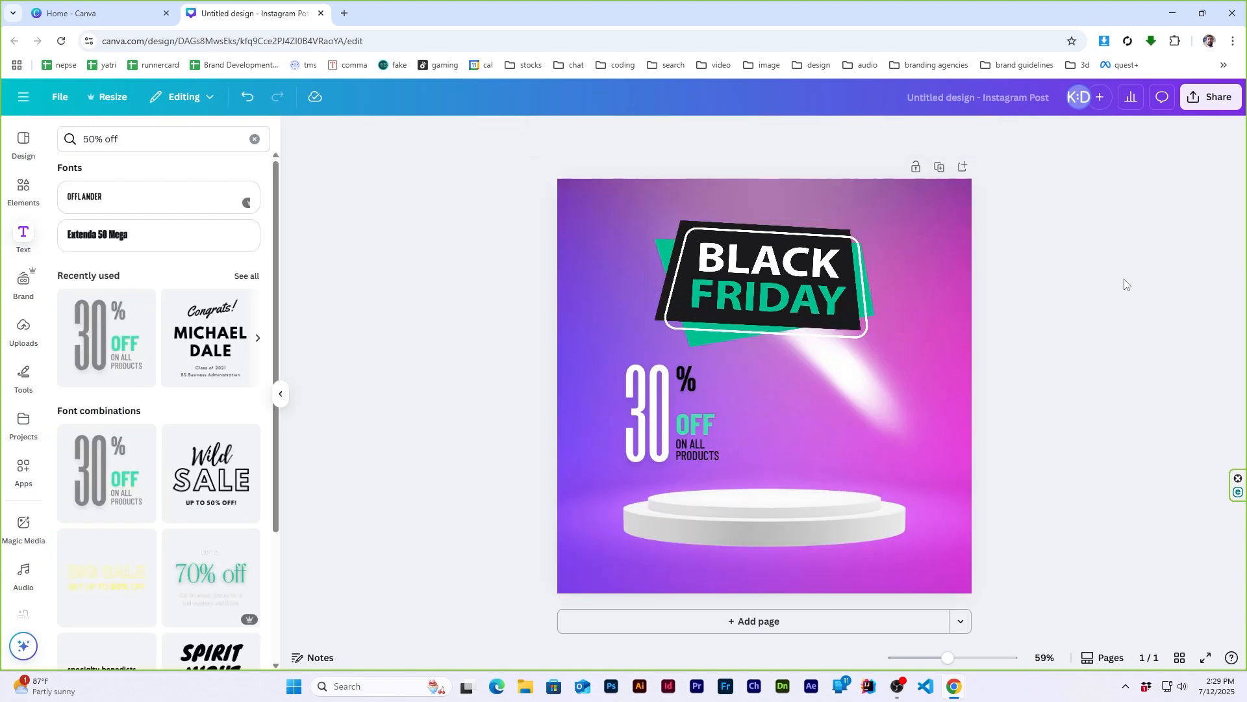
- Colour the "ON ALL PRODUCTS" text and the "%" sign white
left_click(700, 455)
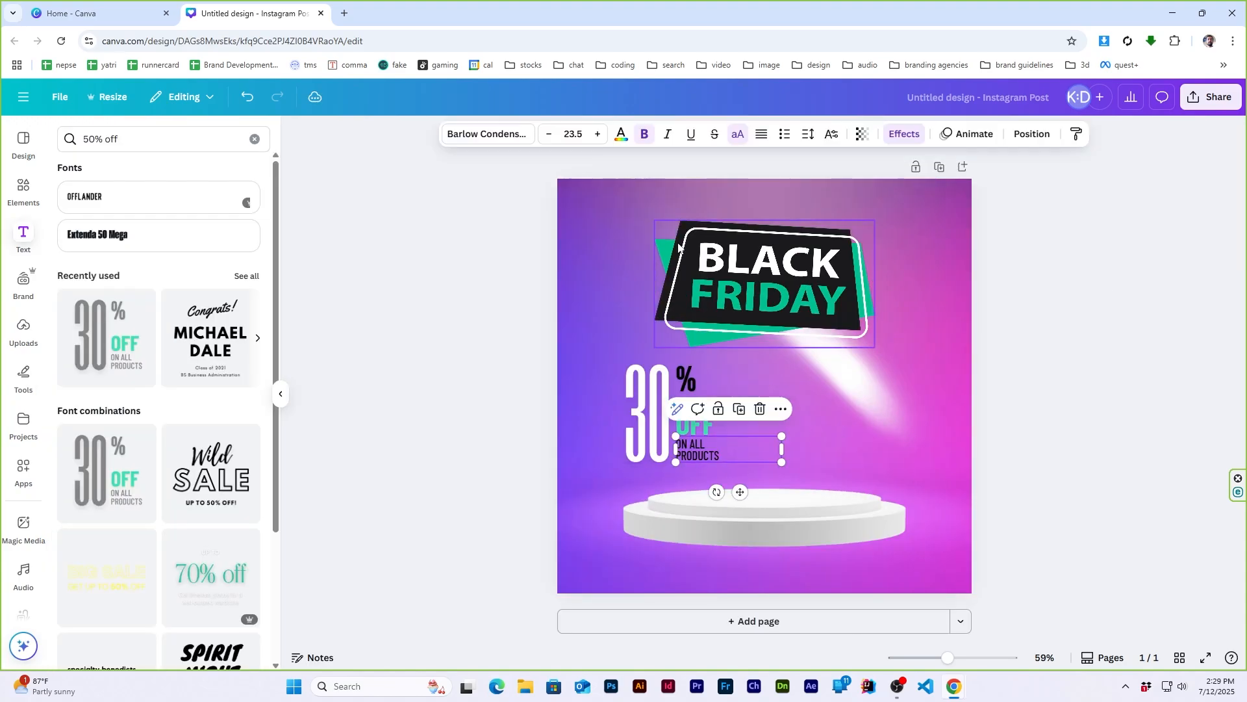
left_click(621, 134)
left_click(162, 229)
left_click(1020, 341)
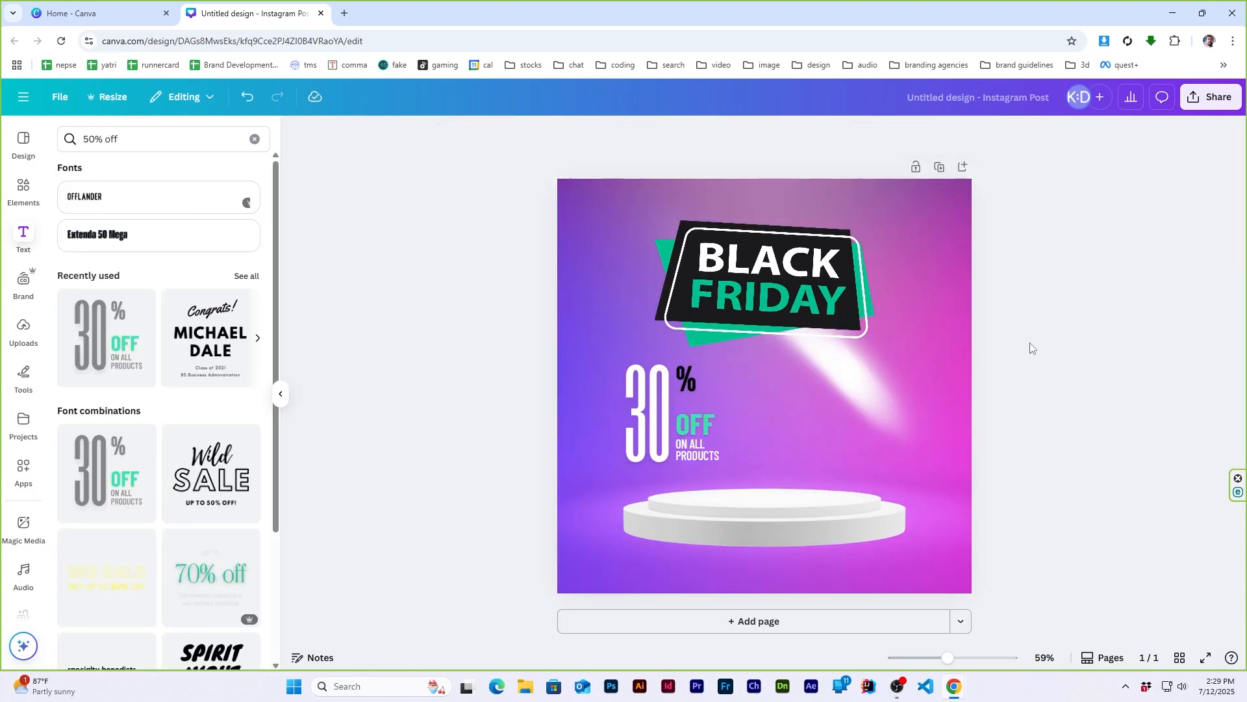
left_click(688, 375)
left_click(620, 134)
left_click(171, 233)
left_click(1061, 357)
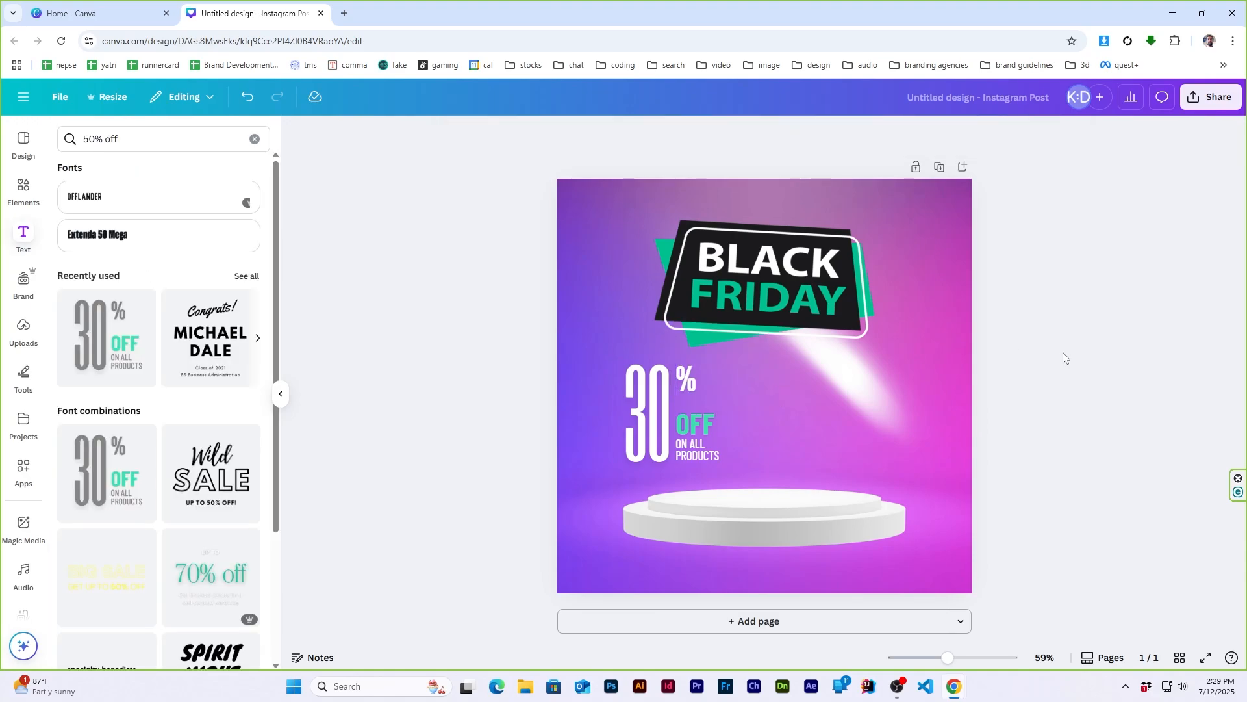
- Add a title text box to the page and fill it with the placeholder text "Zxcv"
left_click(23, 241)
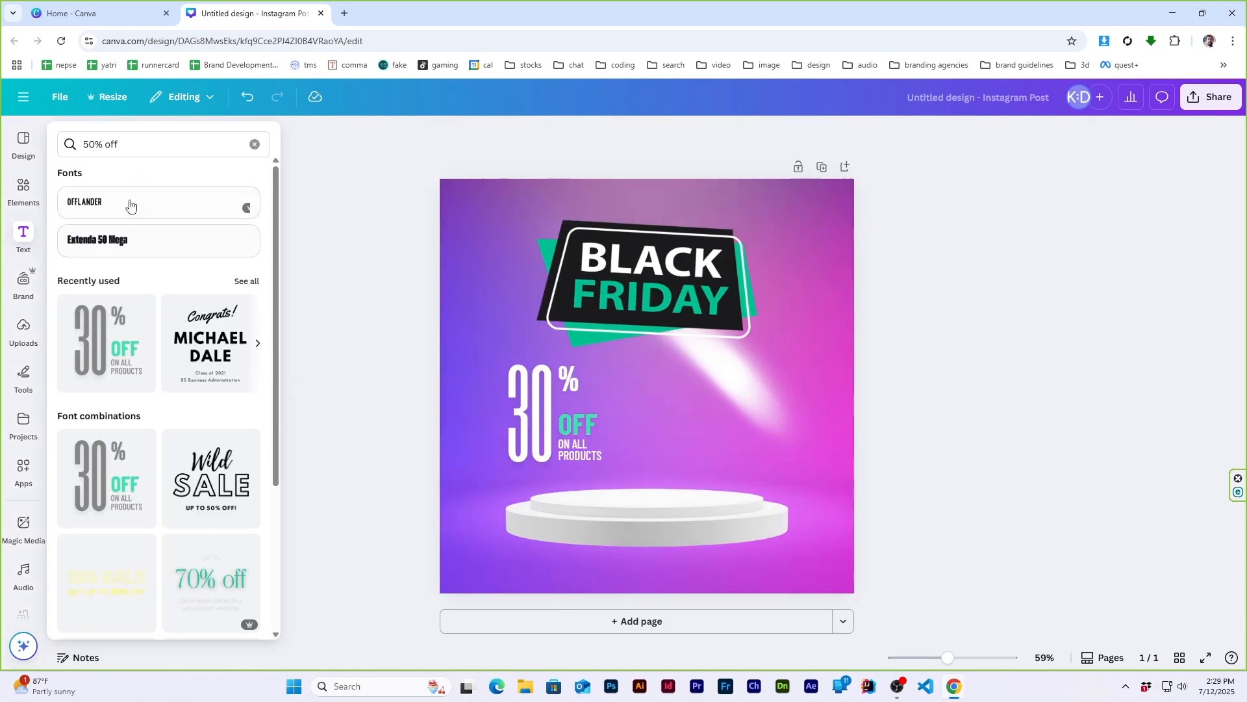
left_click(104, 279)
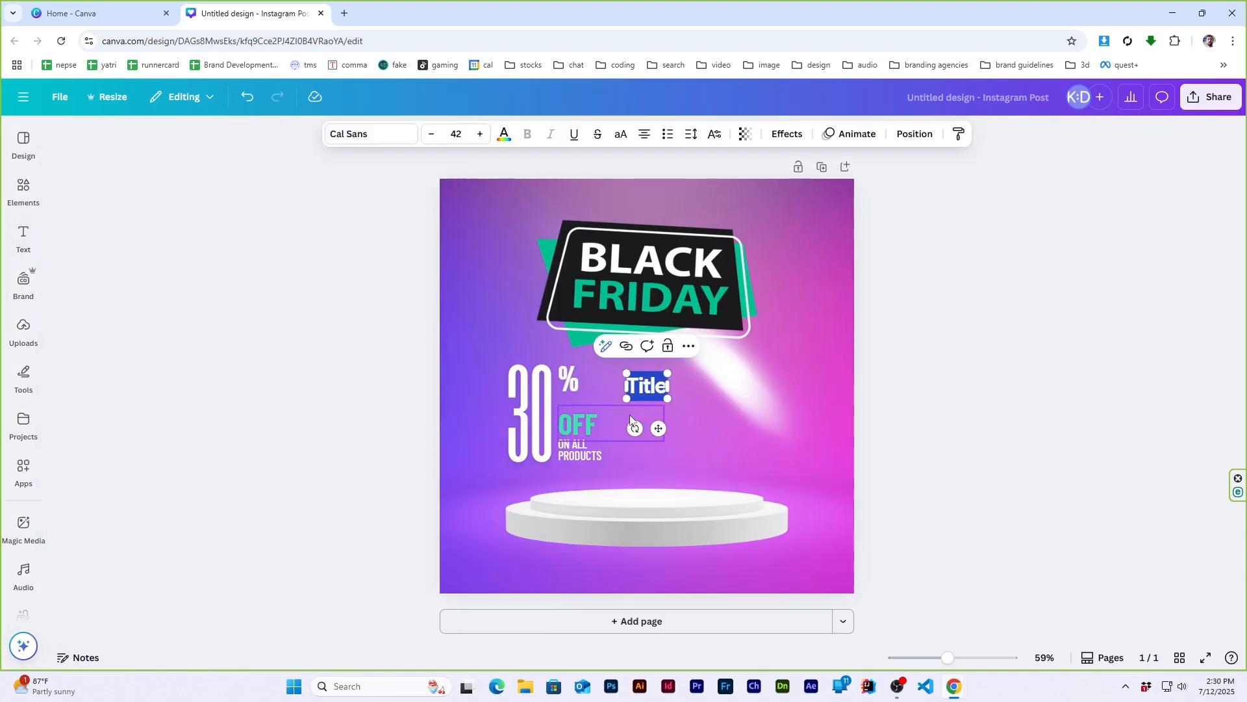
type("Zxcv")
left_click(345, 13)
type("extend")
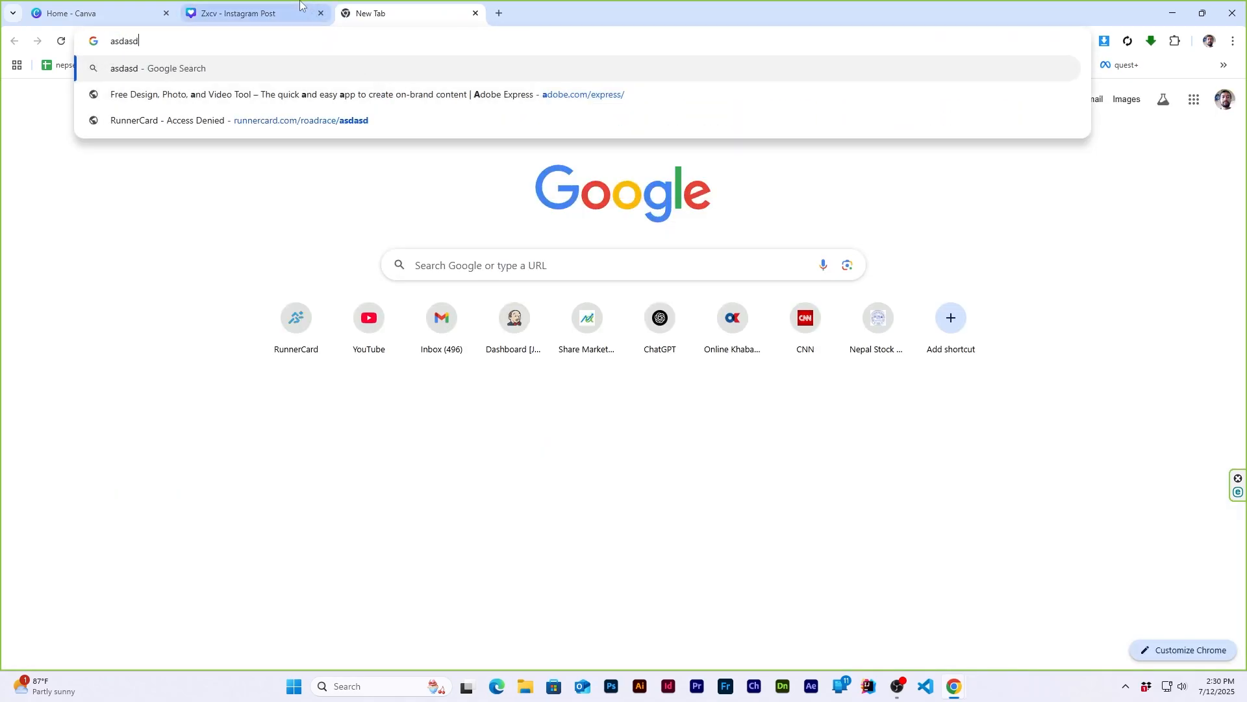
left_click(302, 8)
- Replace the placeholder text with "Shop your favorites" on one line and "before they're gone." on the next
left_click_drag(622, 386, 636, 382)
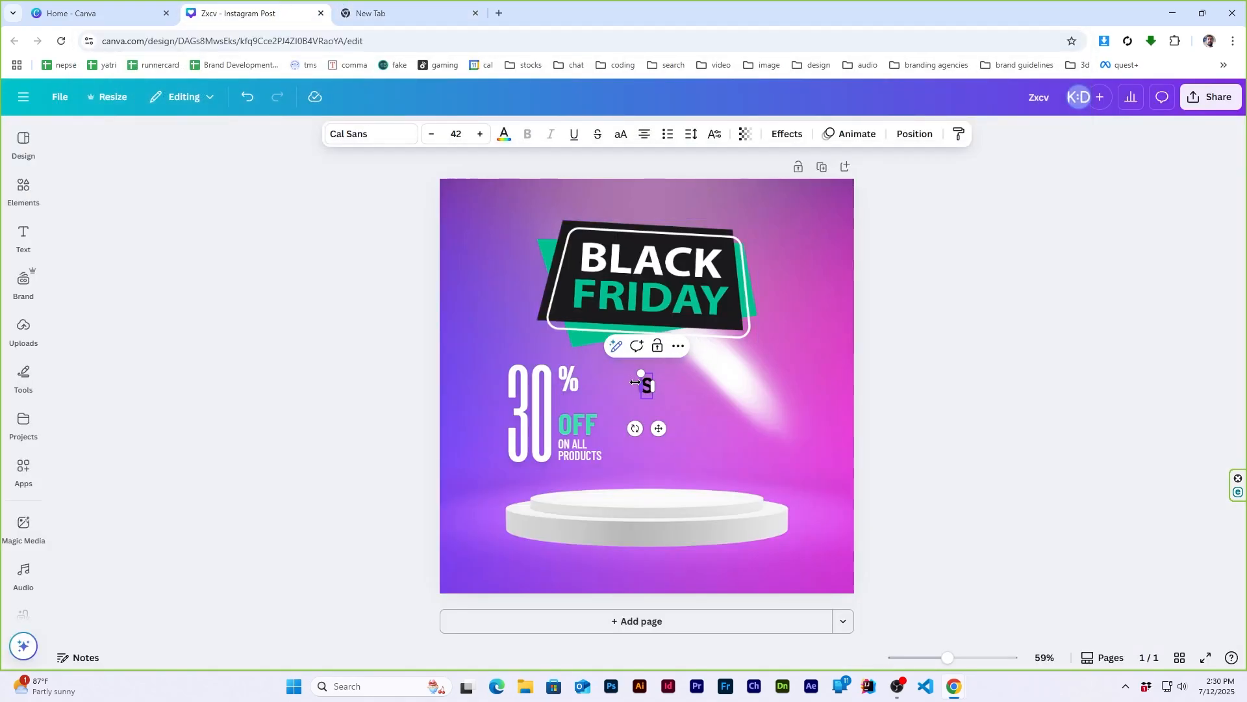
type("your fa")
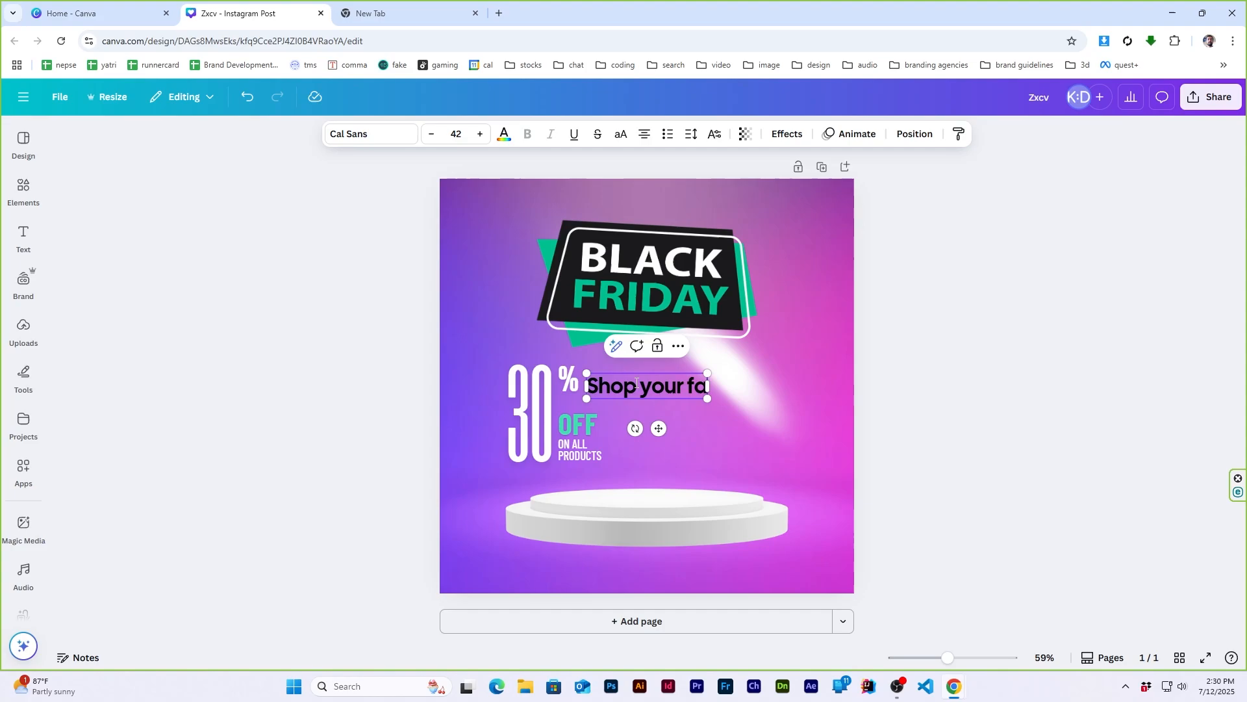
type("vorites")
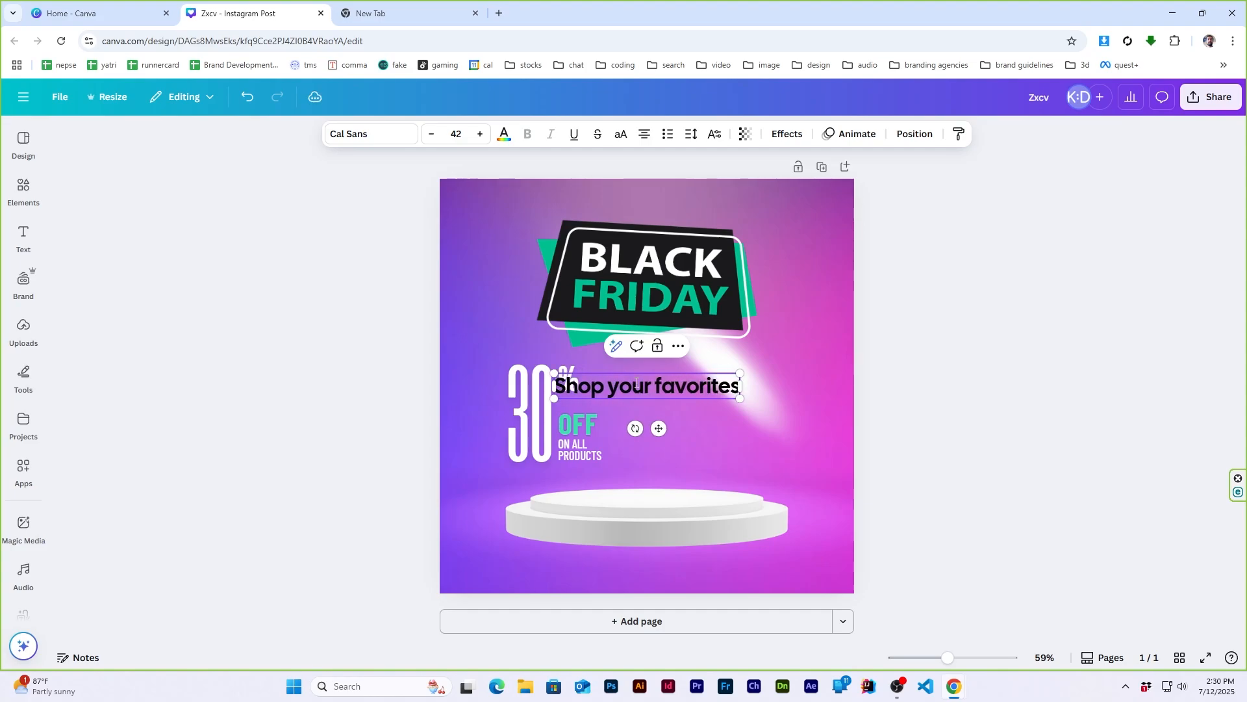
key("Return")
type("before t")
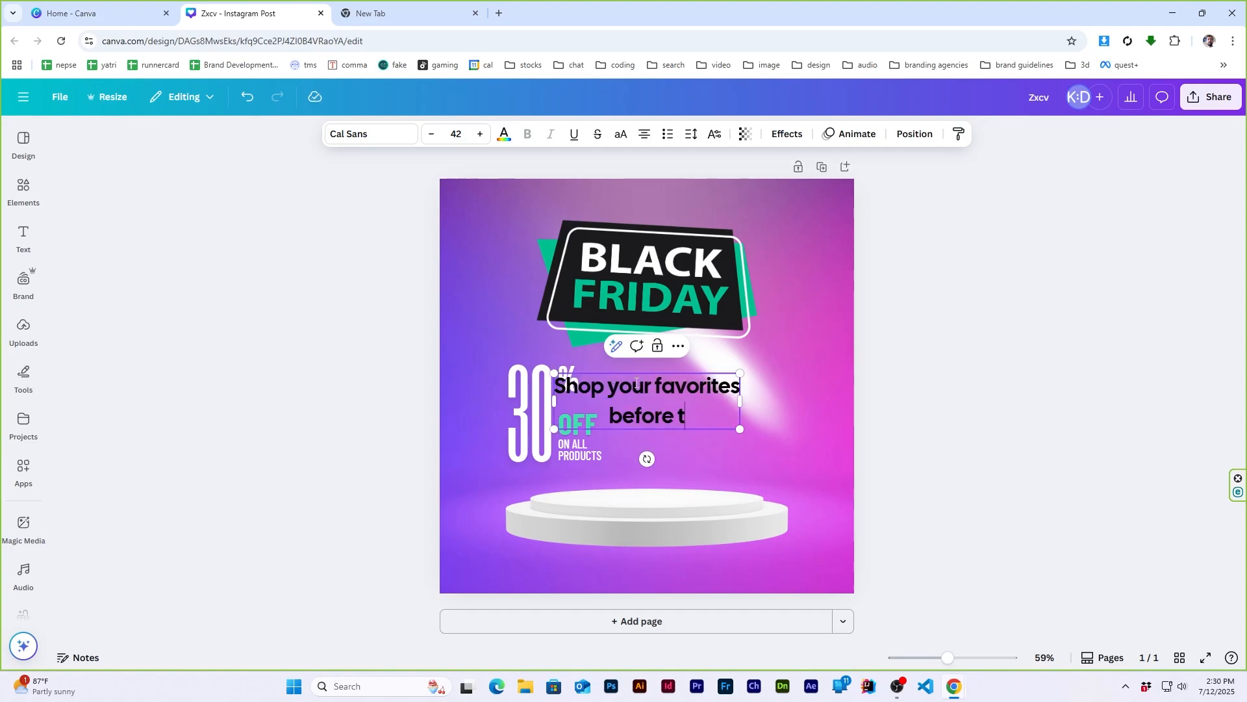
type("hey")
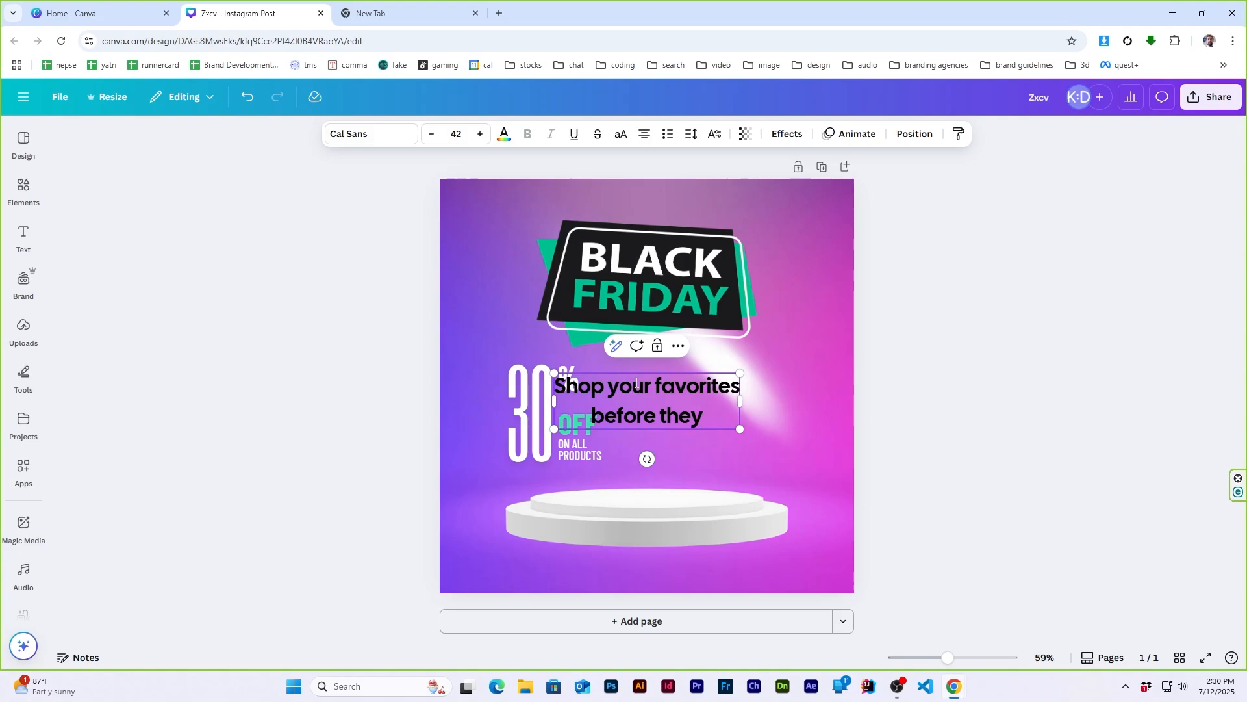
type("'re")
type(" gone.")
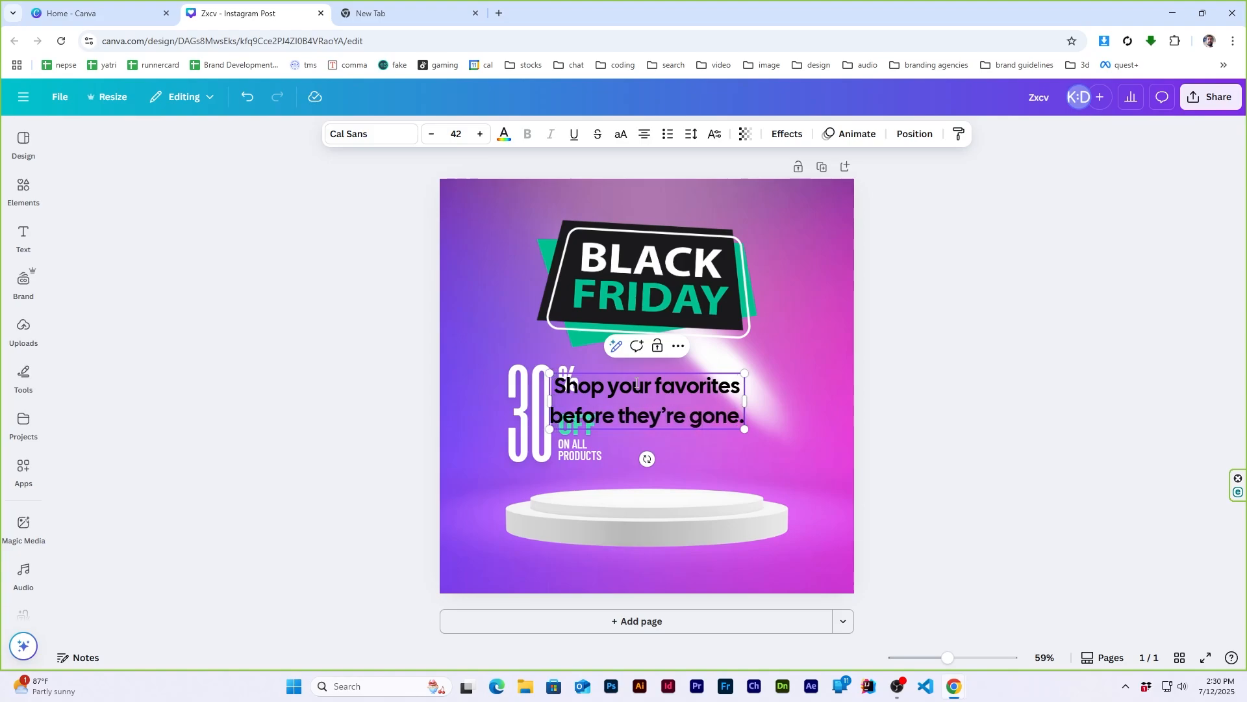
key("Escape")
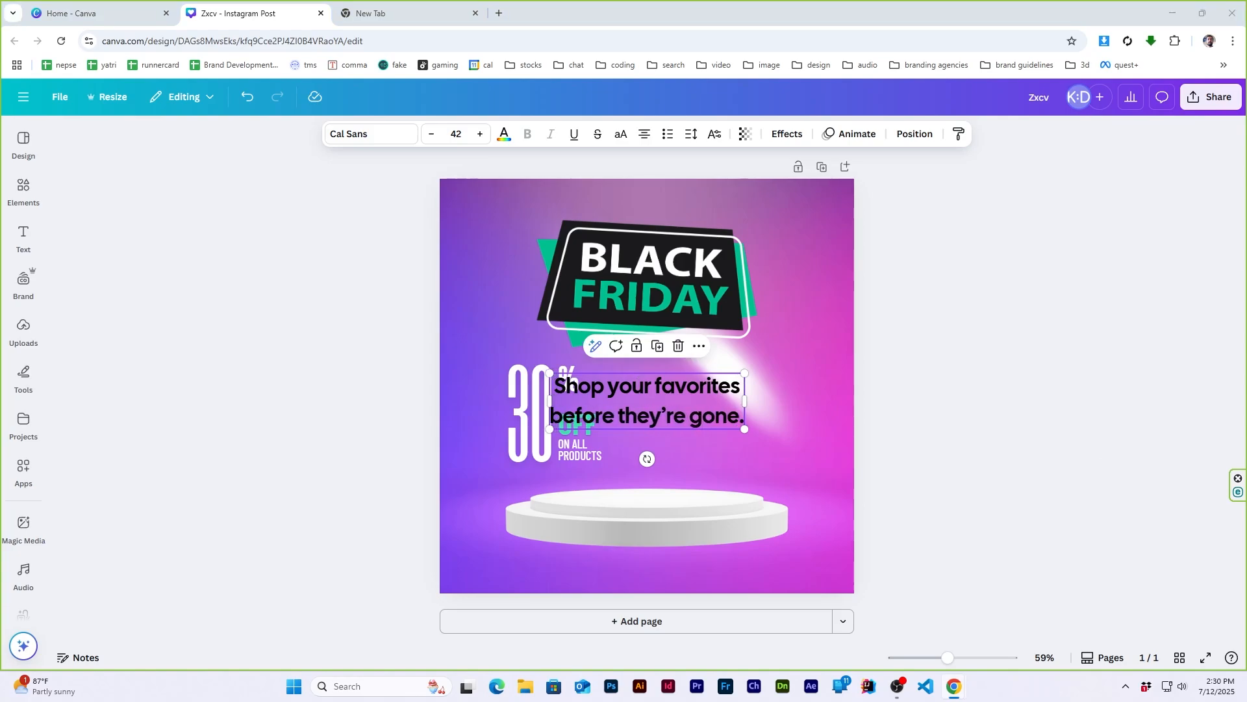
- Move the "Shop your favorites" tagline beside the 30% OFF text and set its font to Barlow Condensed
left_click_drag(650, 401, 717, 401)
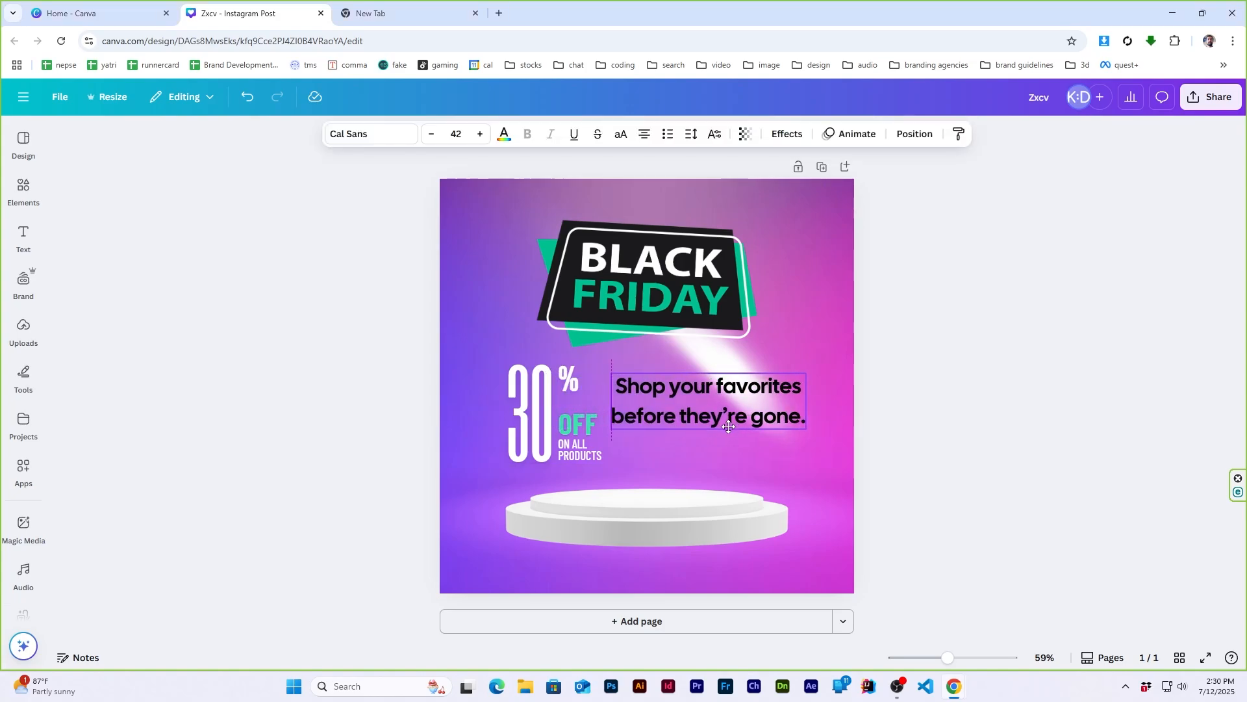
left_click(377, 133)
left_click(152, 203)
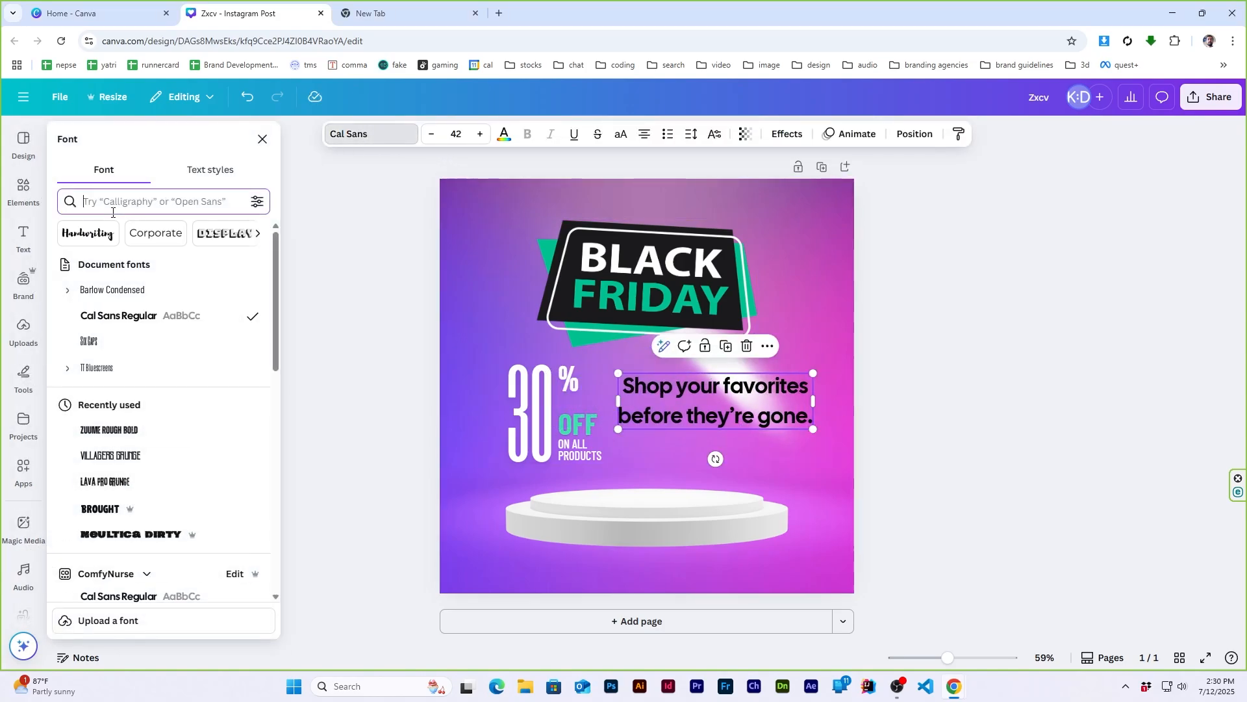
type("barlow")
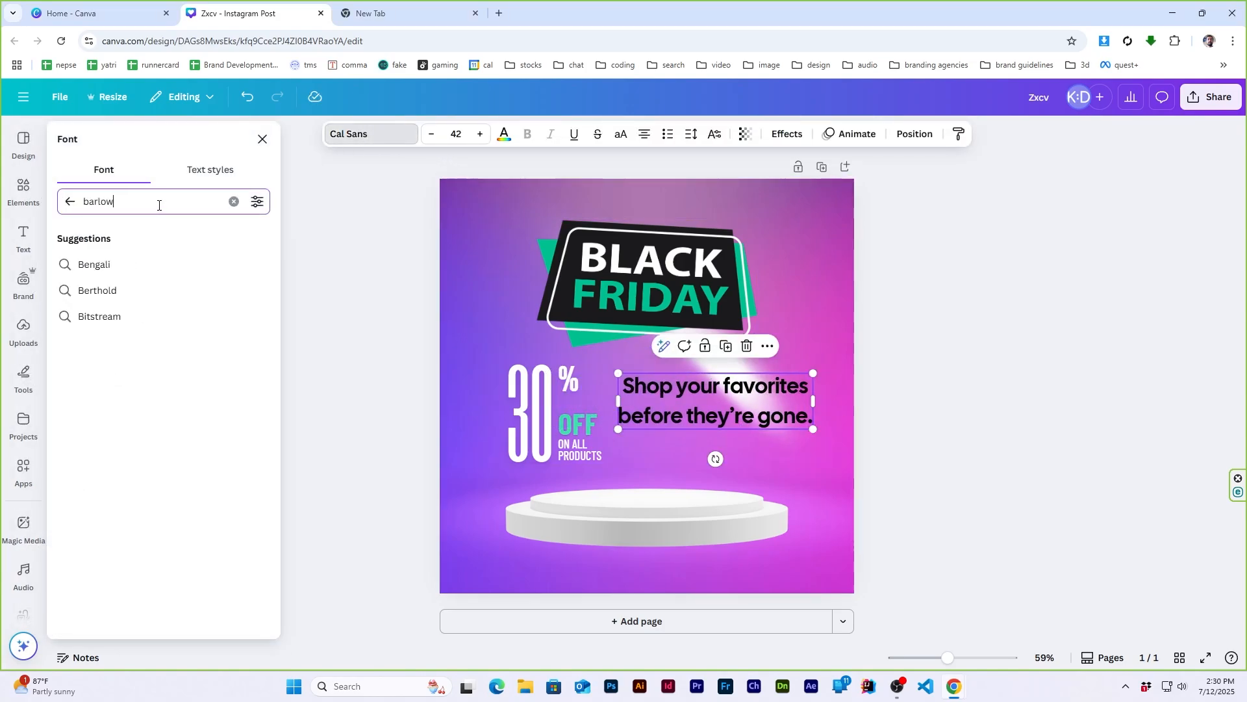
left_click(117, 264)
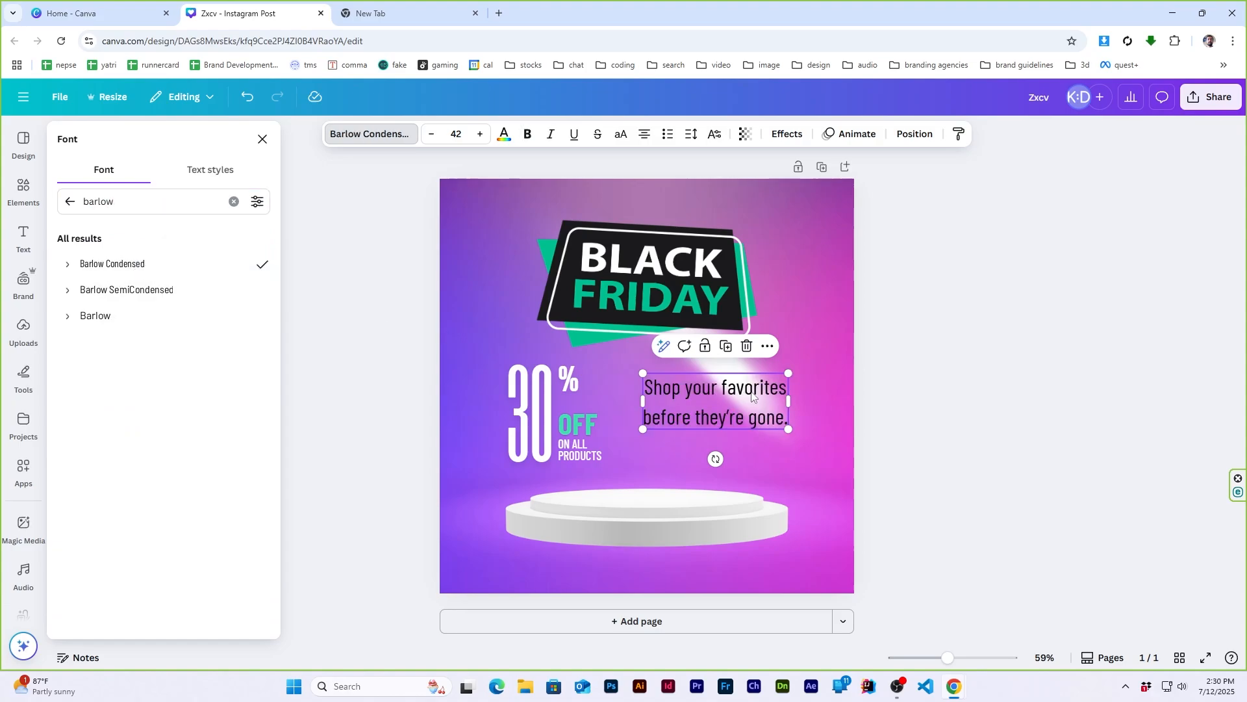
key("Escape")
left_click(911, 459)
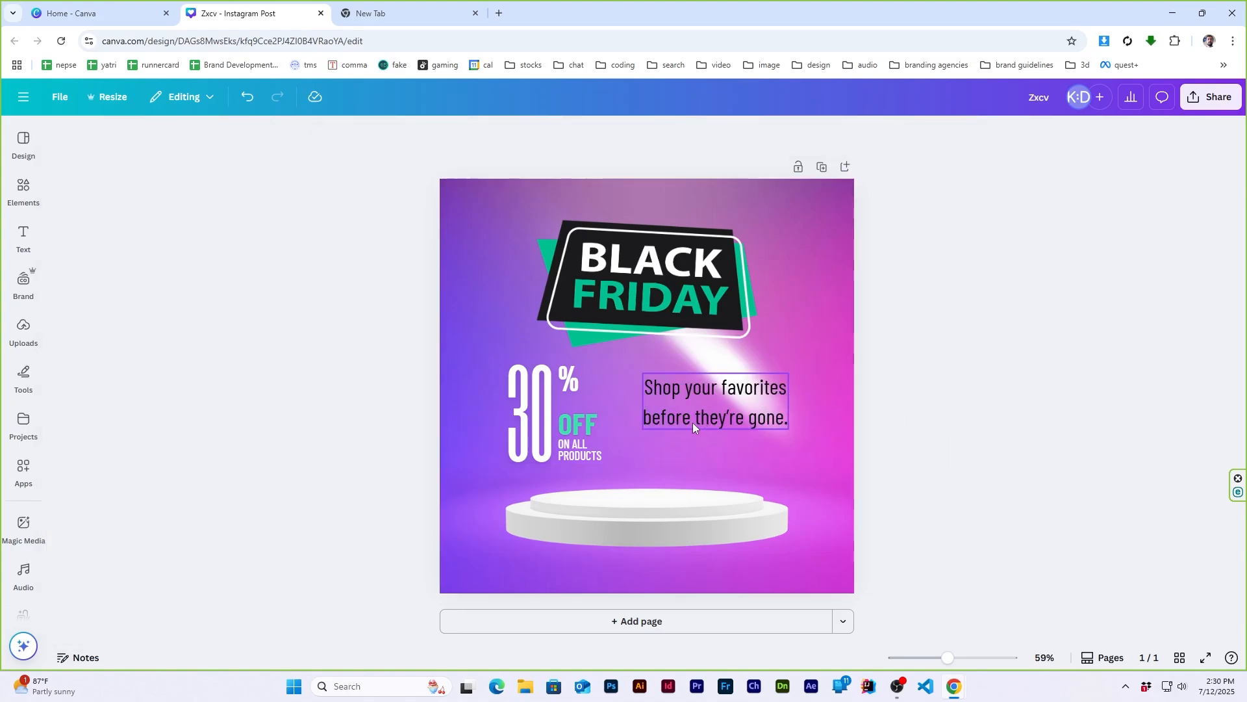
- Colour the "Shop your favorites before they're gone." tagline white
left_click(693, 423)
left_click(504, 134)
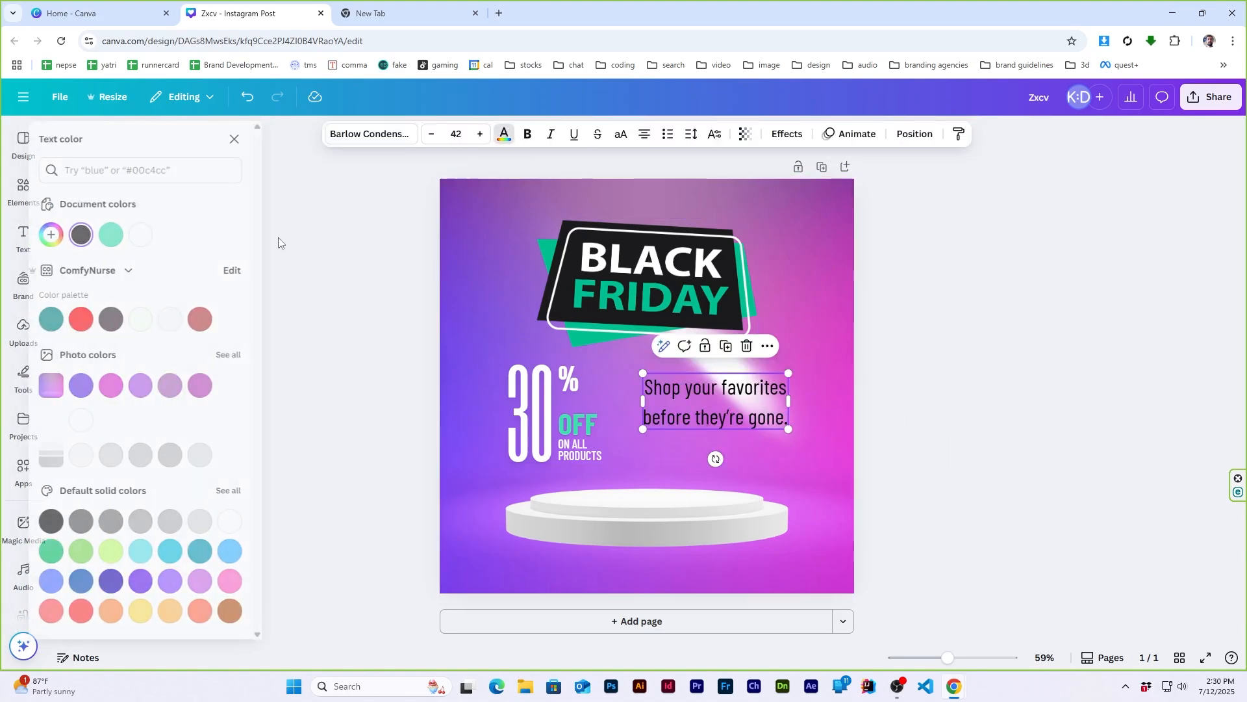
left_click(140, 234)
key("Escape")
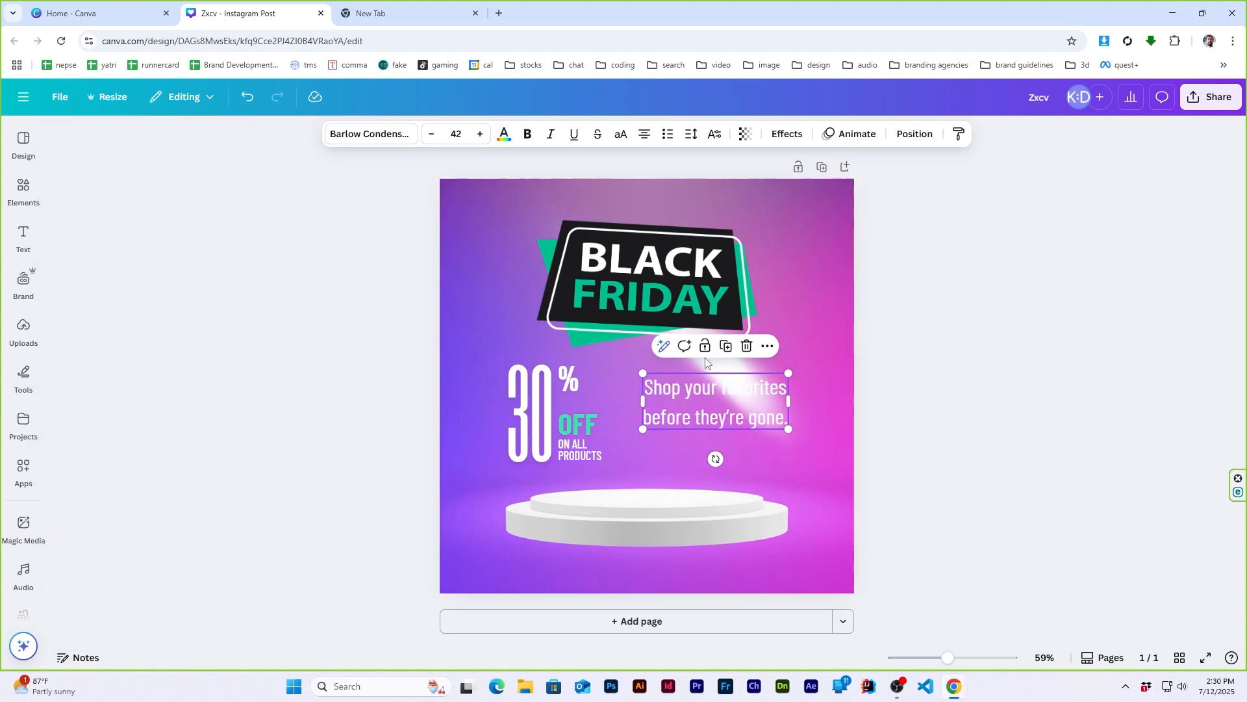
- Move the light streak up behind the BLACK FRIDAY badge and shift the tagline slightly right and down
left_click_drag(801, 451, 824, 334)
left_click(879, 448)
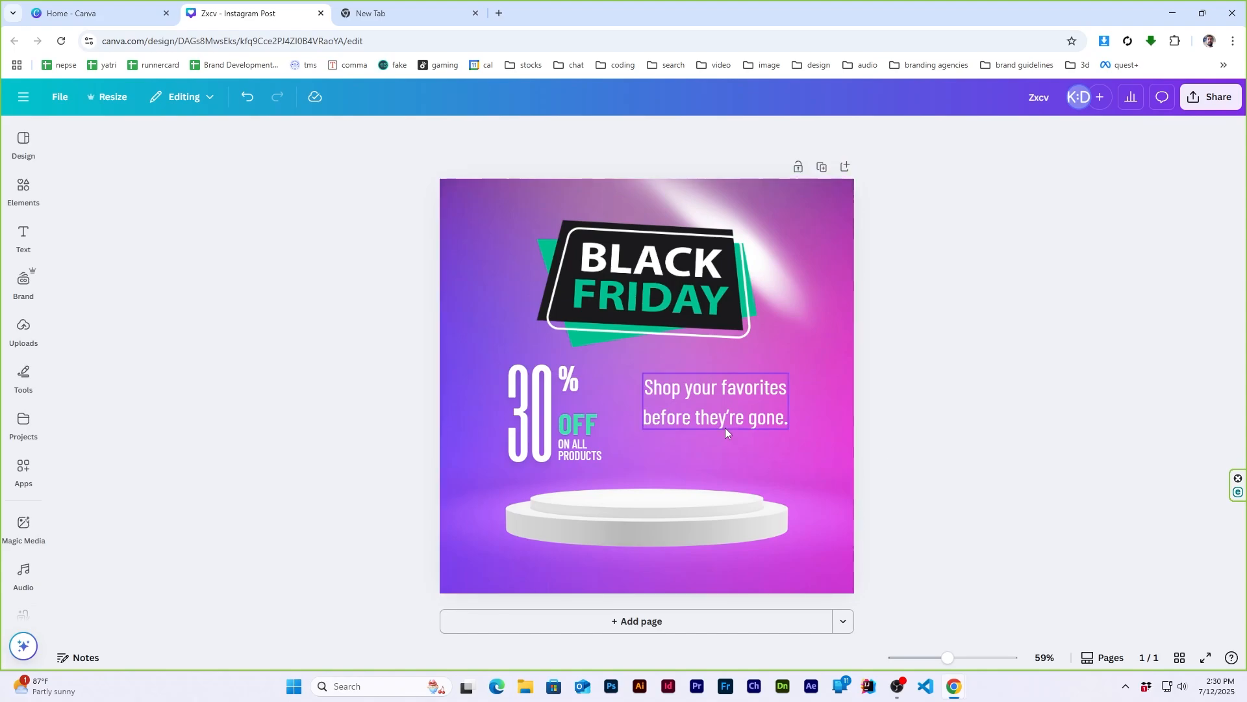
left_click_drag(725, 429, 750, 437)
left_click(1061, 424)
- Search the elements for "line" and add the plain solid line shape to the page
left_click(23, 189)
left_click(124, 143)
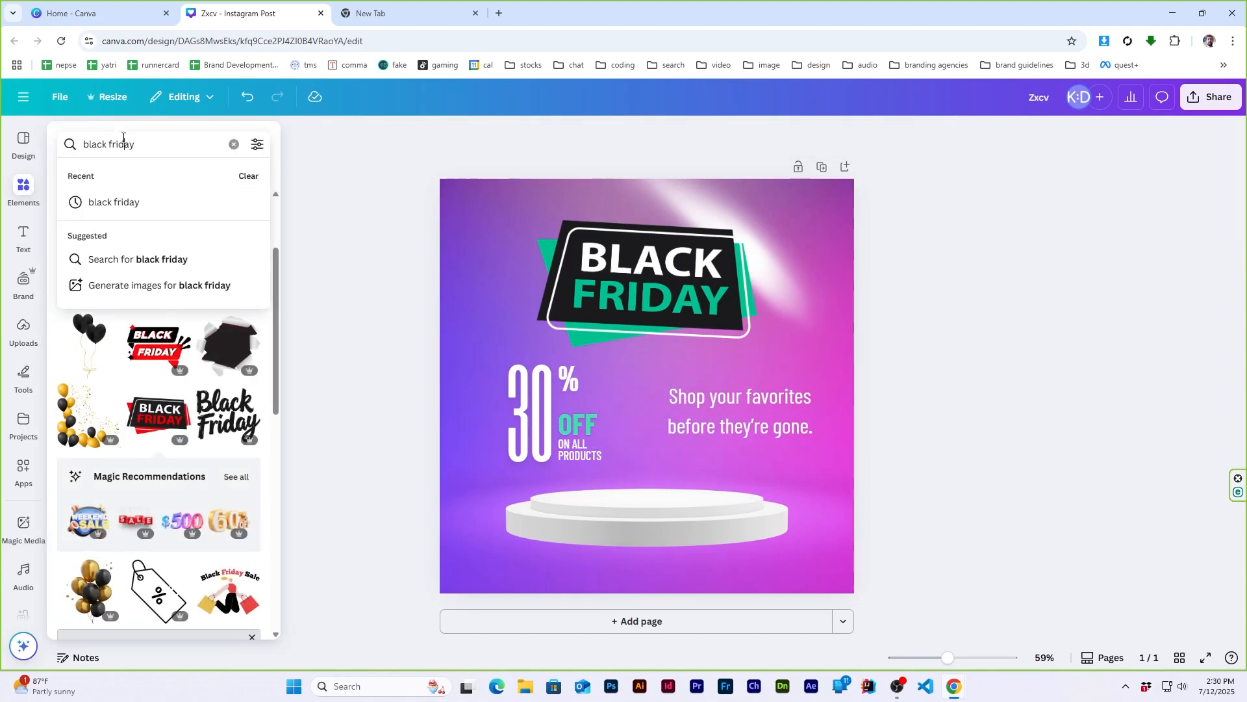
triple_click(124, 139)
type("line")
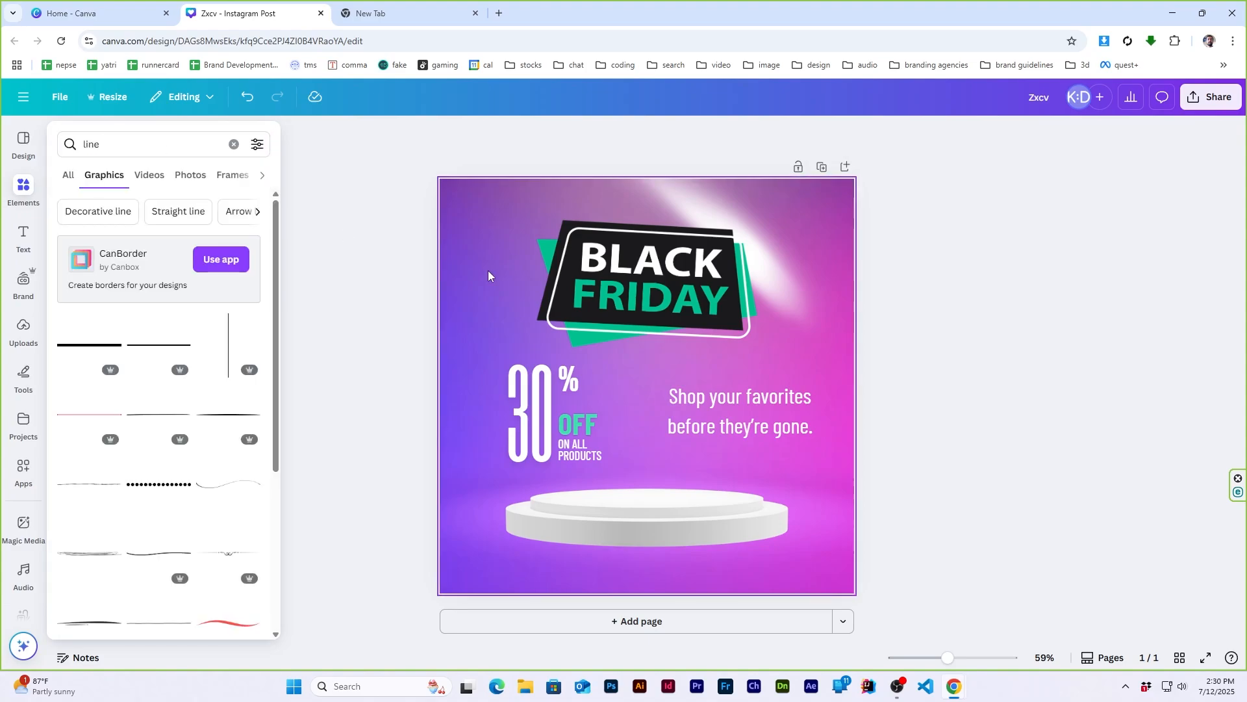
mouse_move(22, 188)
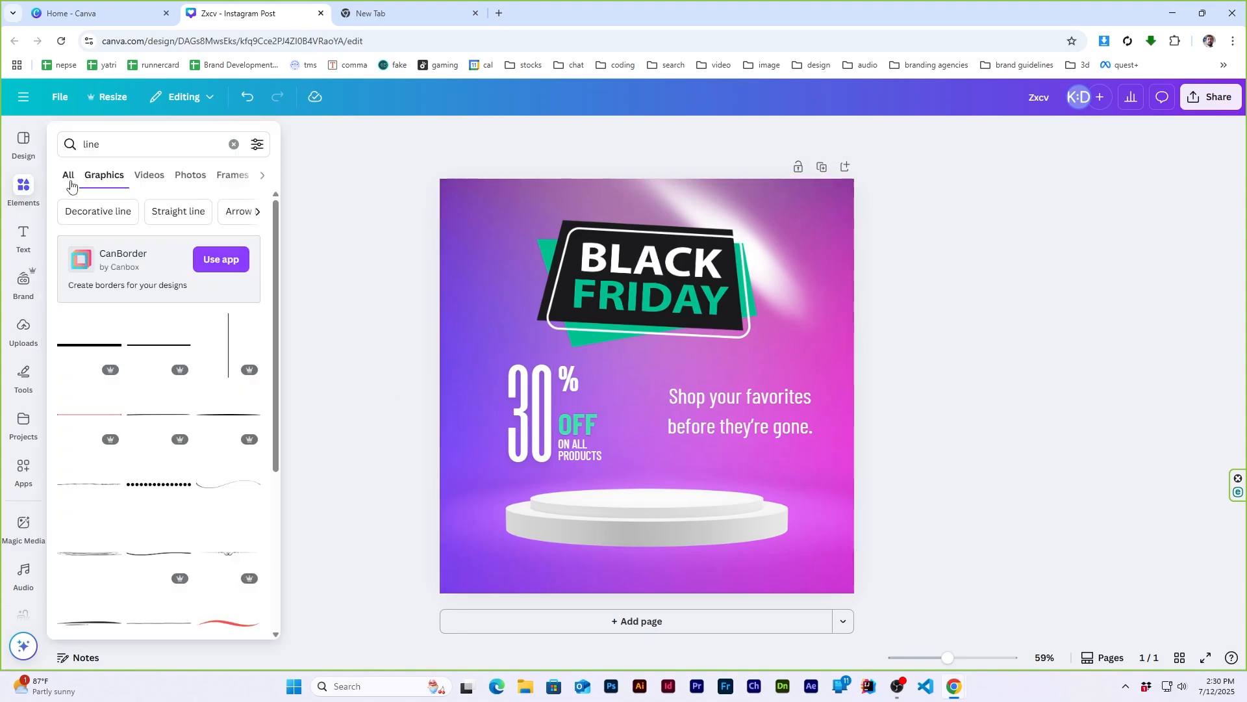
left_click(70, 182)
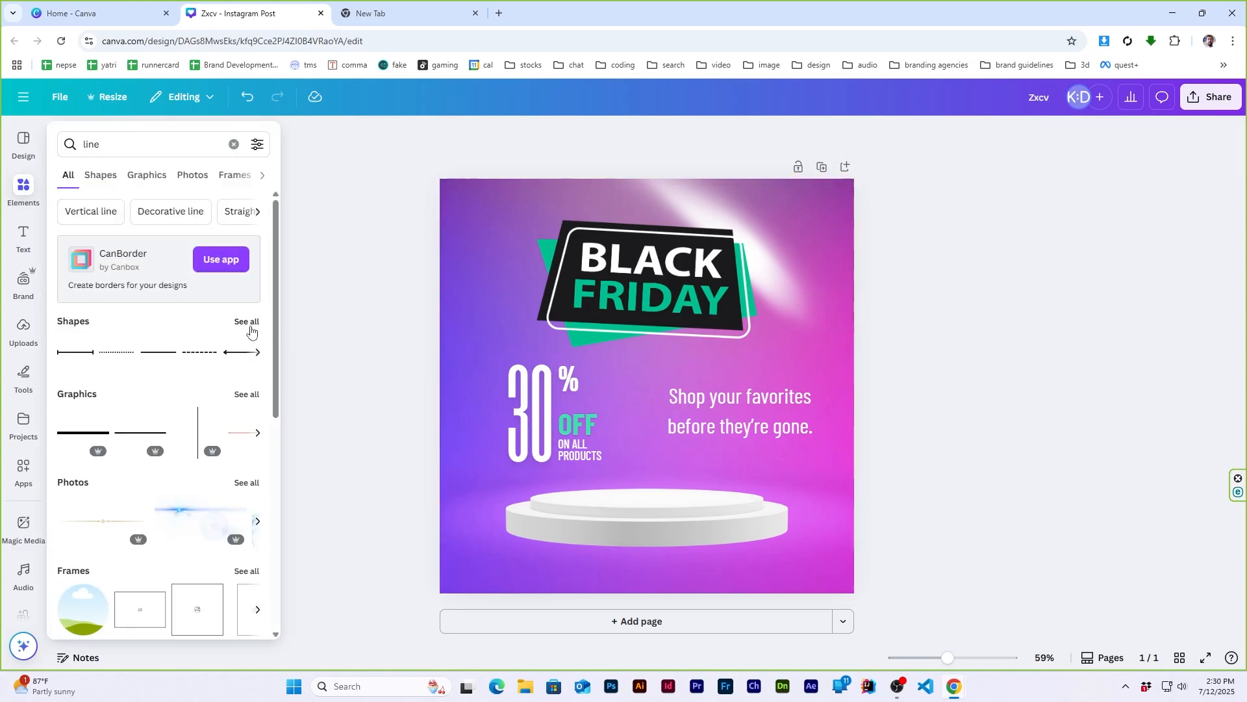
left_click(250, 328)
left_click(159, 317)
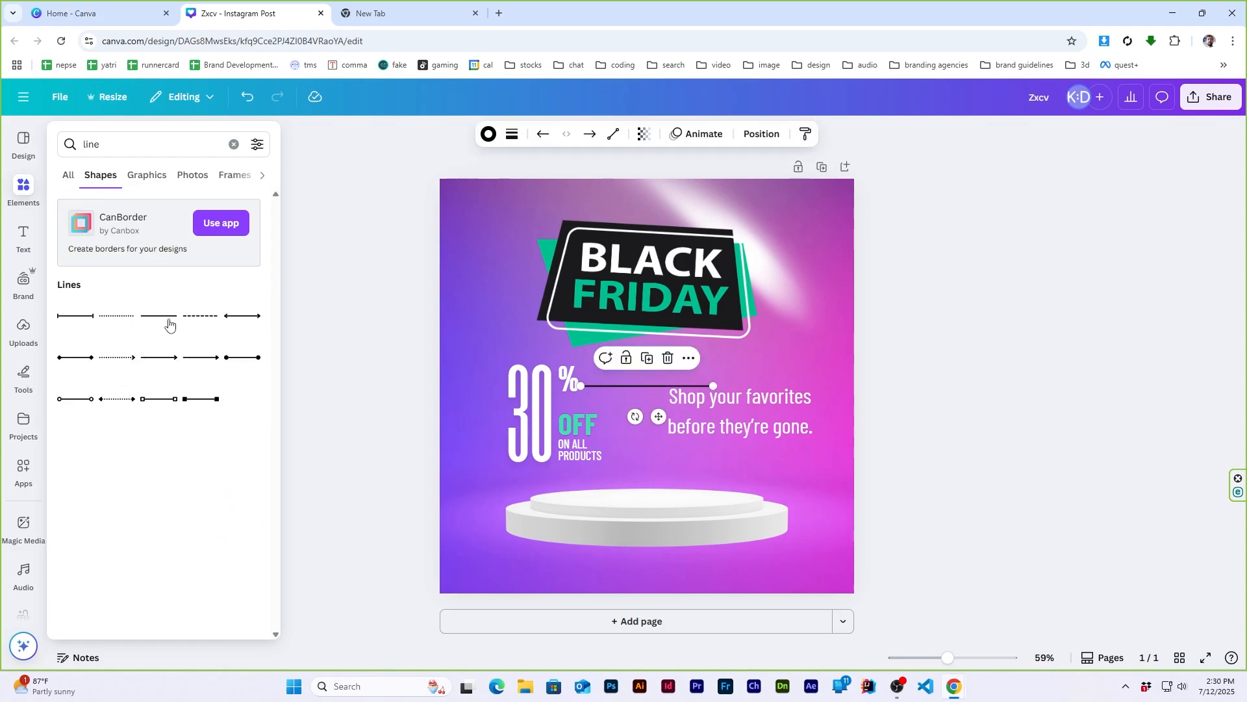
- Turn the line into a short white vertical divider between the 30% OFF text and the tagline
left_click(488, 134)
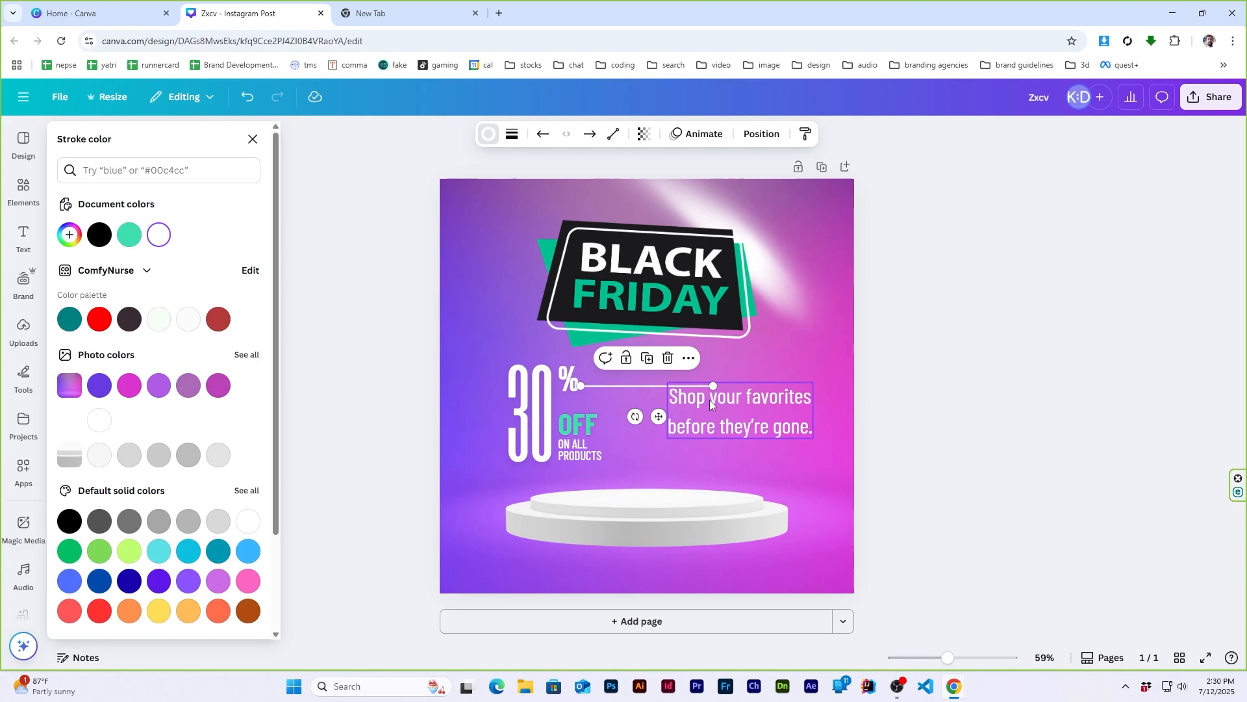
mouse_move(636, 416)
left_mouse_down()
mouse_move(729, 429)
mouse_move(686, 387)
mouse_move(754, 396)
left_mouse_up()
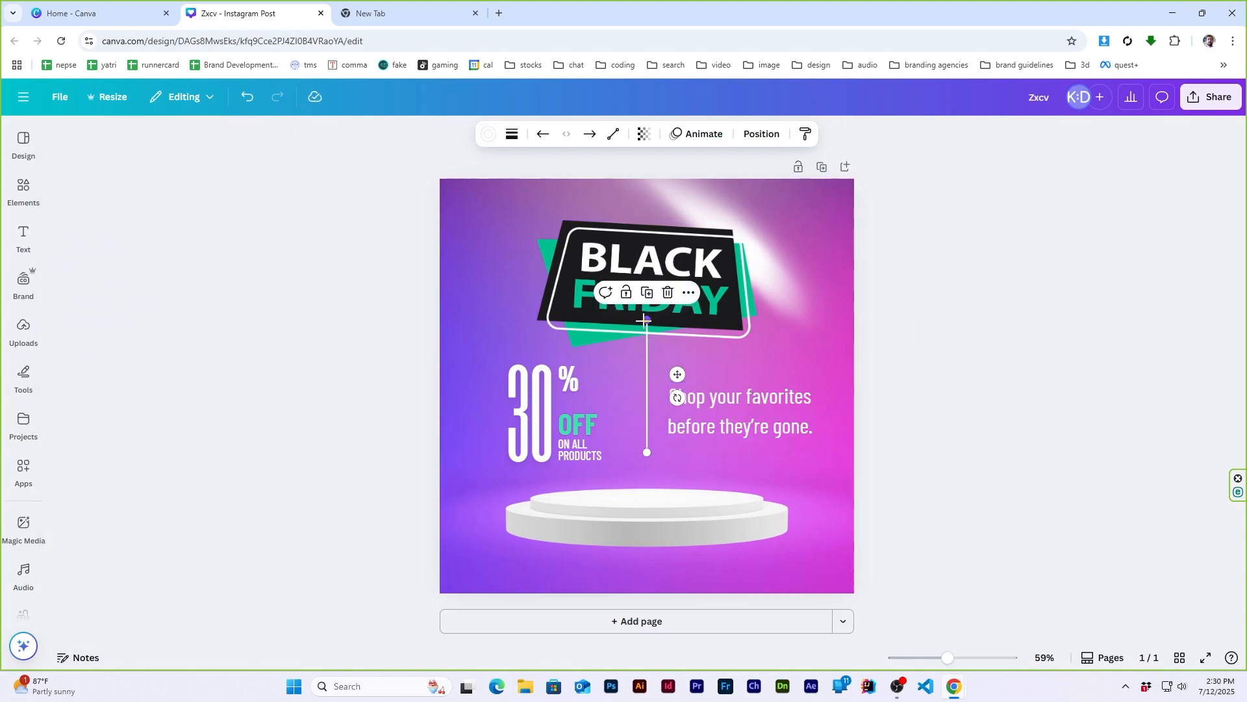
left_click_drag(643, 319, 646, 380)
left_click(1008, 400)
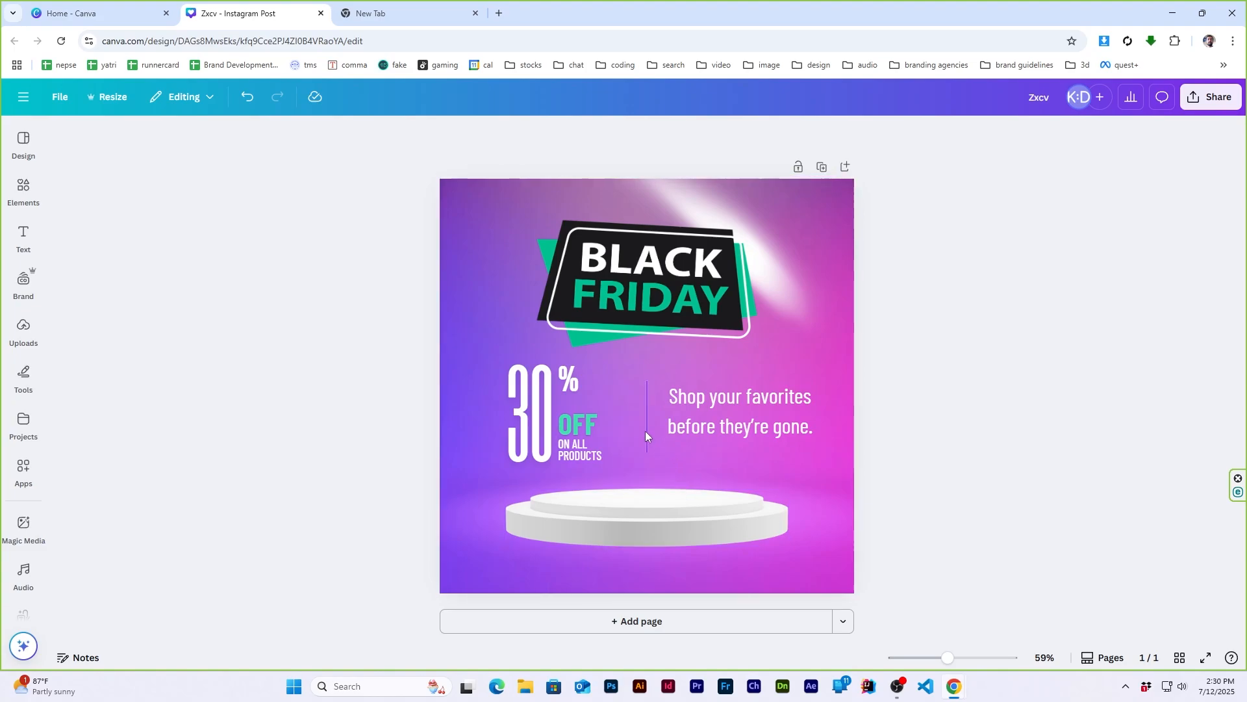
left_click_drag(645, 430, 641, 427)
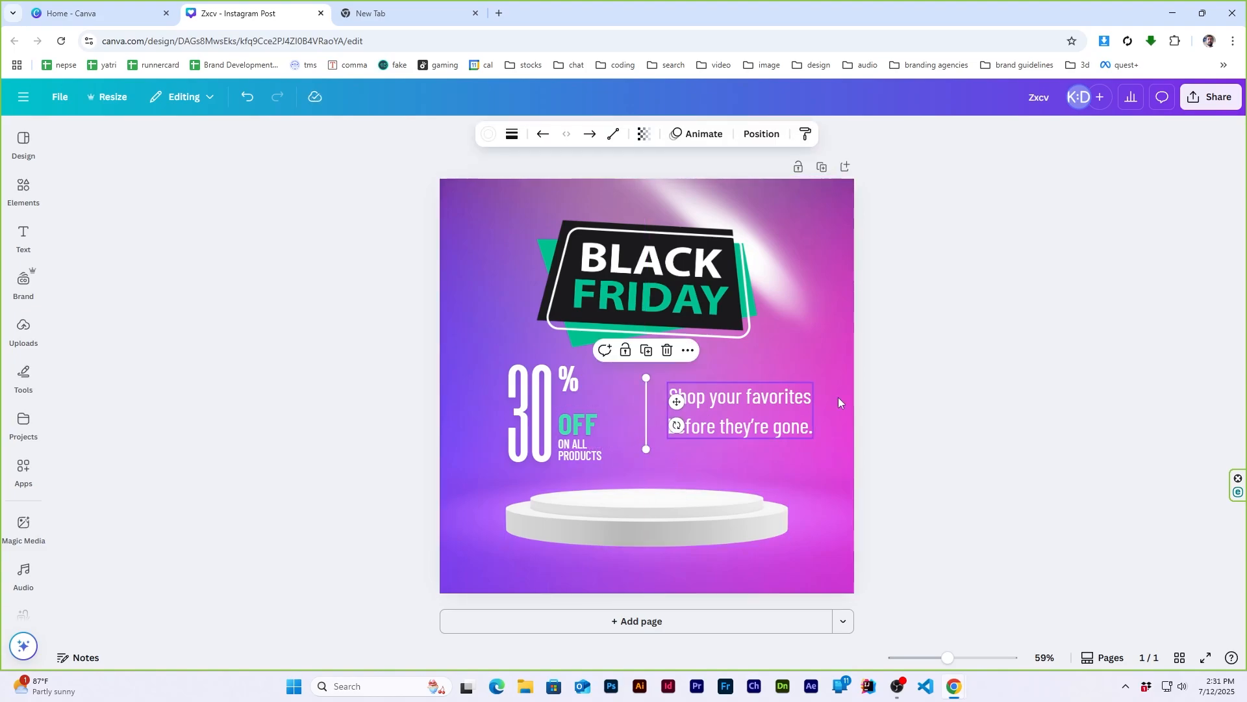
left_click(950, 392)
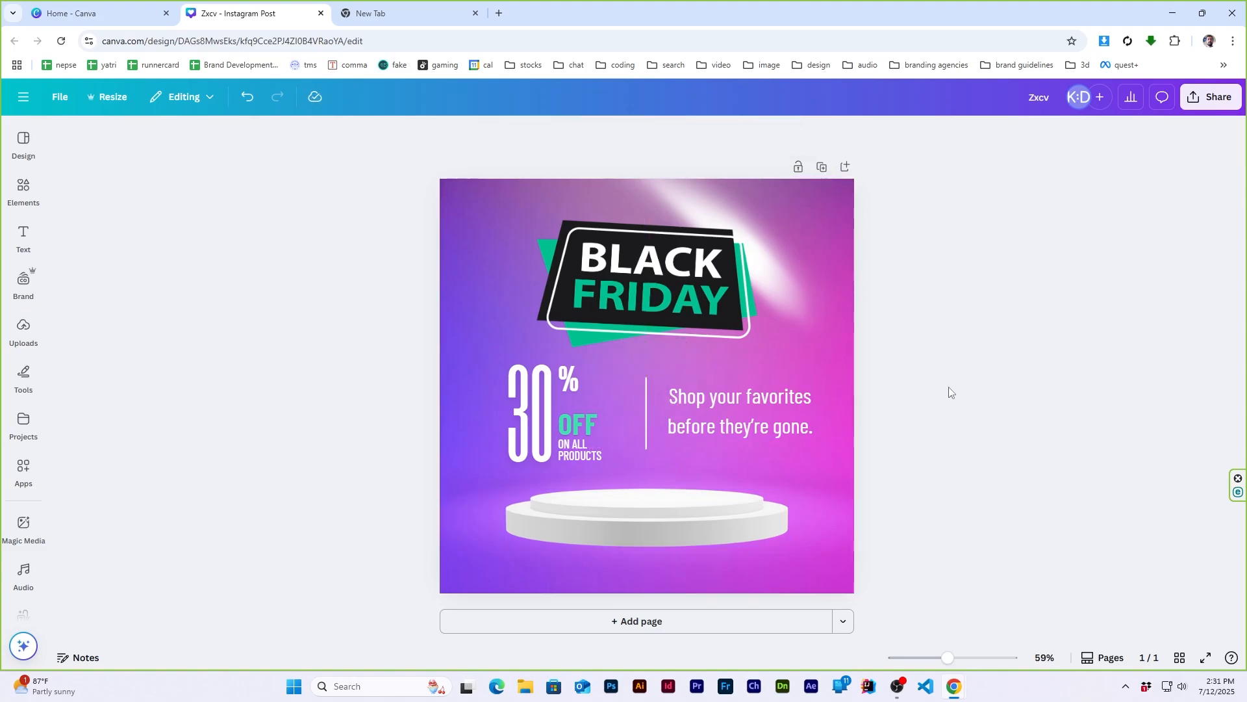
- Move the podium down towards the bottom edge of the page
left_click(656, 531)
left_click_drag(656, 532, 650, 562)
left_click(965, 446)
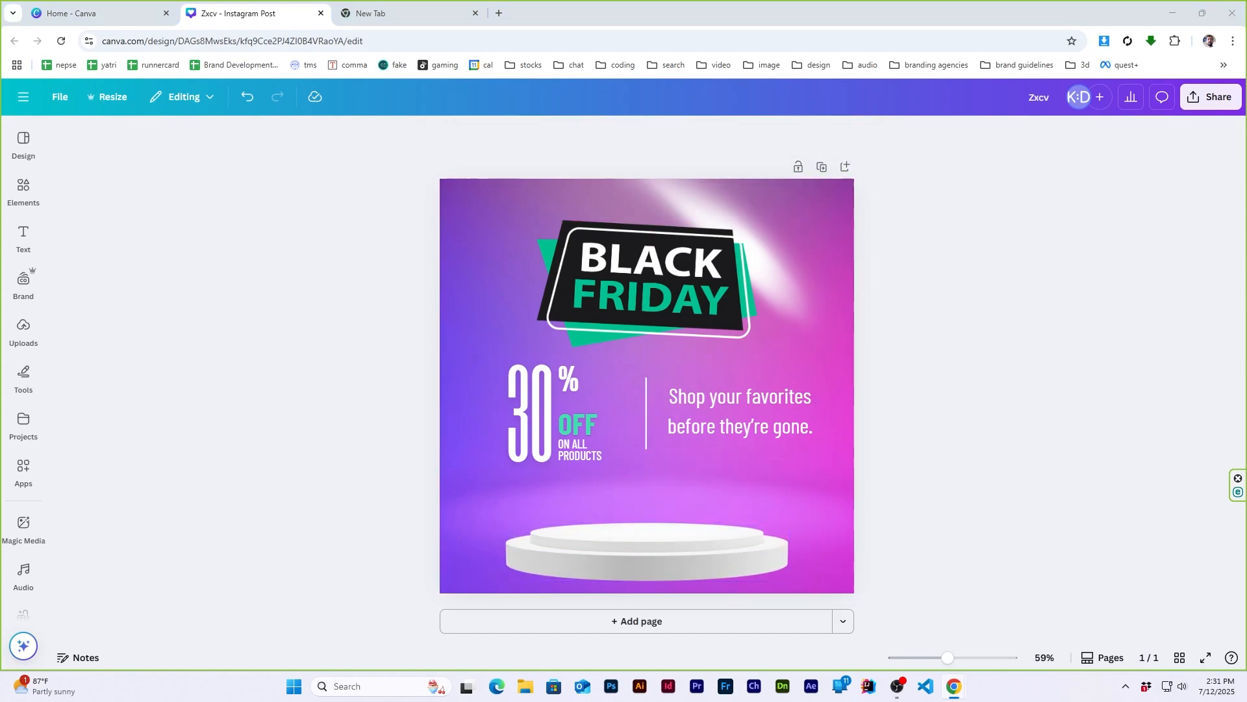
- Search the graphics for "tech logo" and add the red connected-node logo to the page
left_click(22, 187)
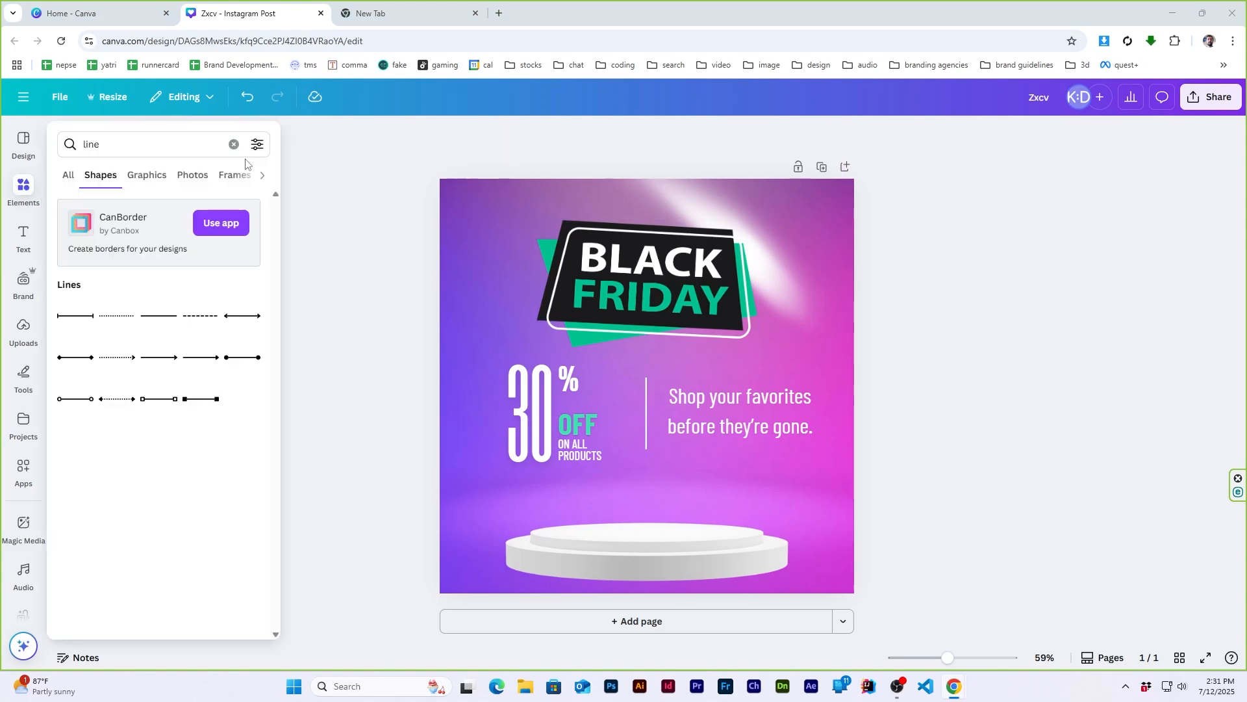
left_click(233, 144)
left_click(103, 145)
type("tech")
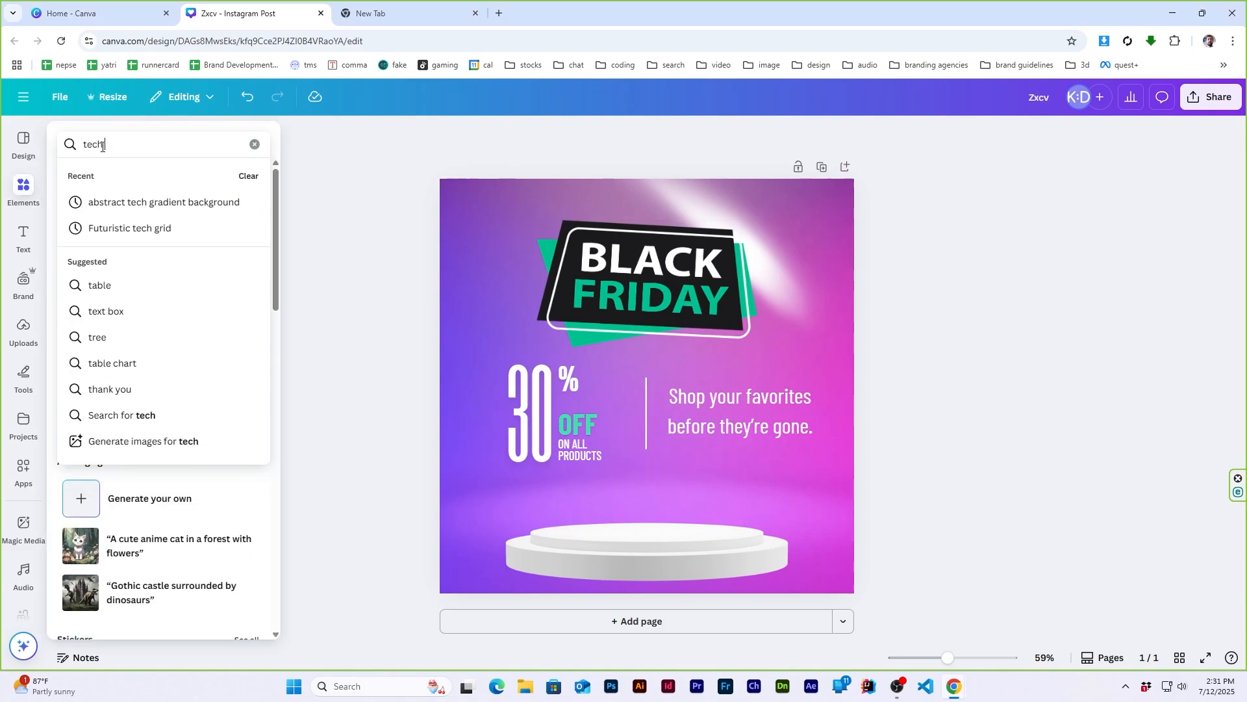
type(" logo")
key("Return")
left_click(90, 180)
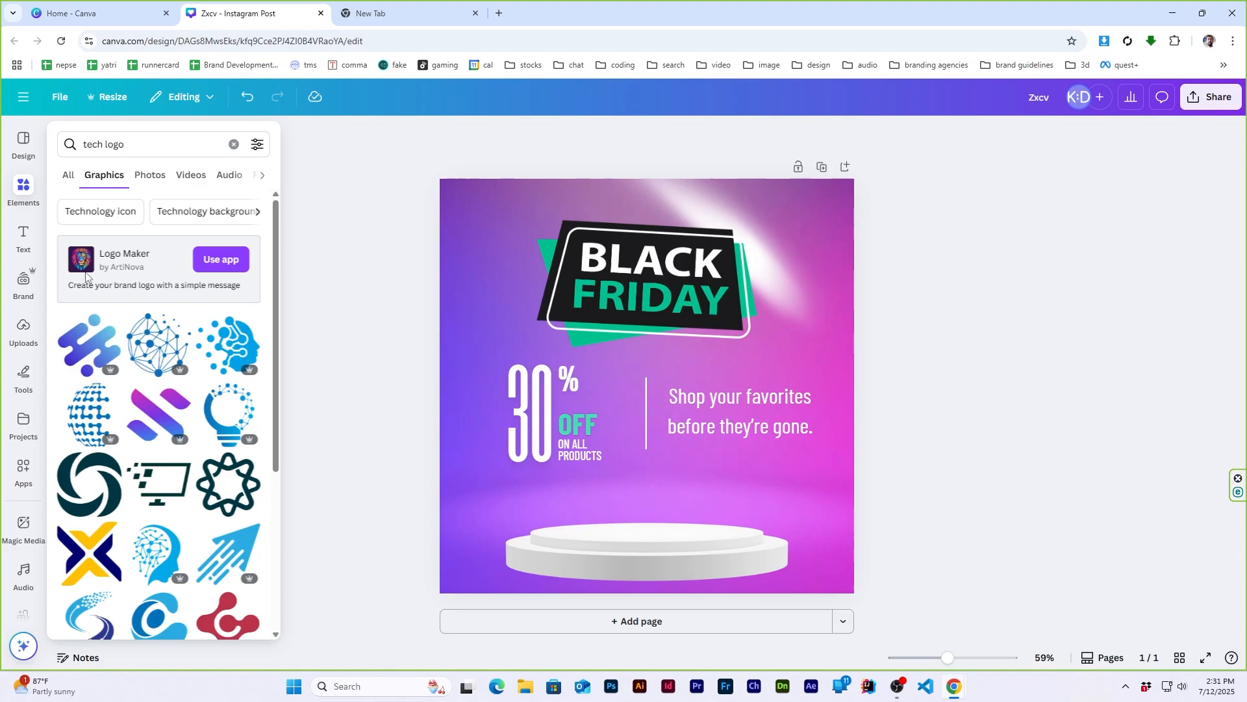
scroll(159, 492, "down", 4)
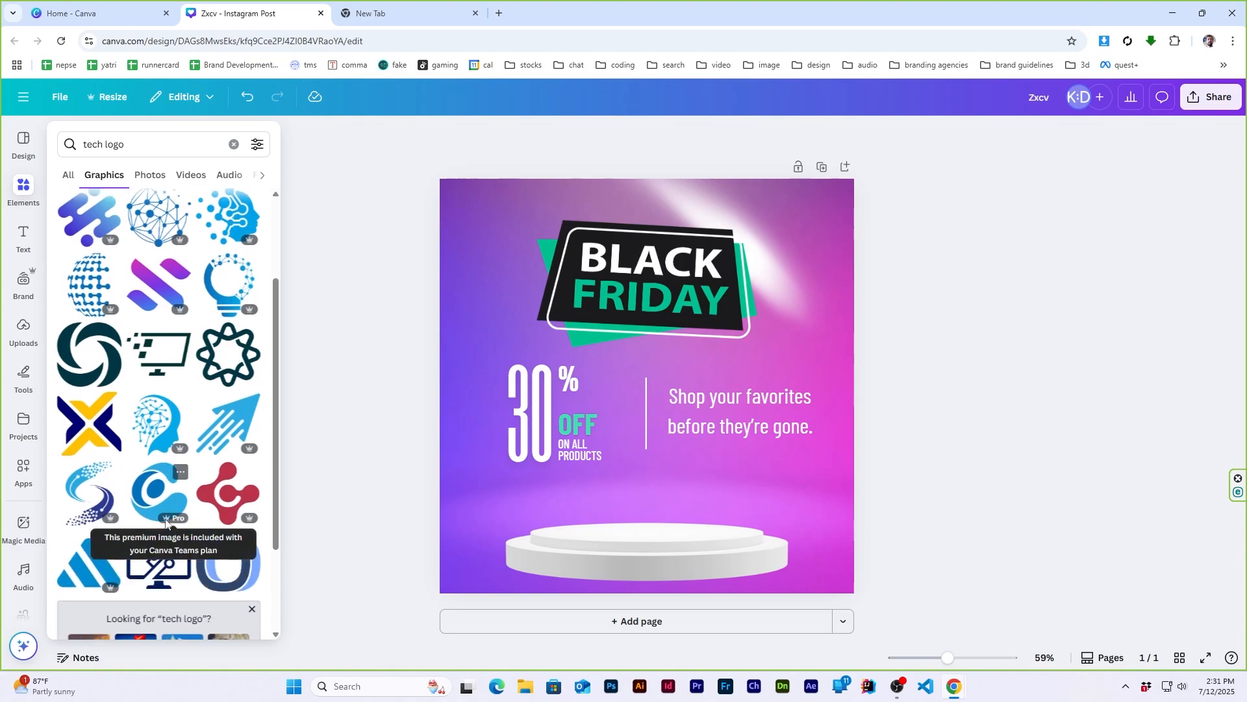
left_click(227, 362)
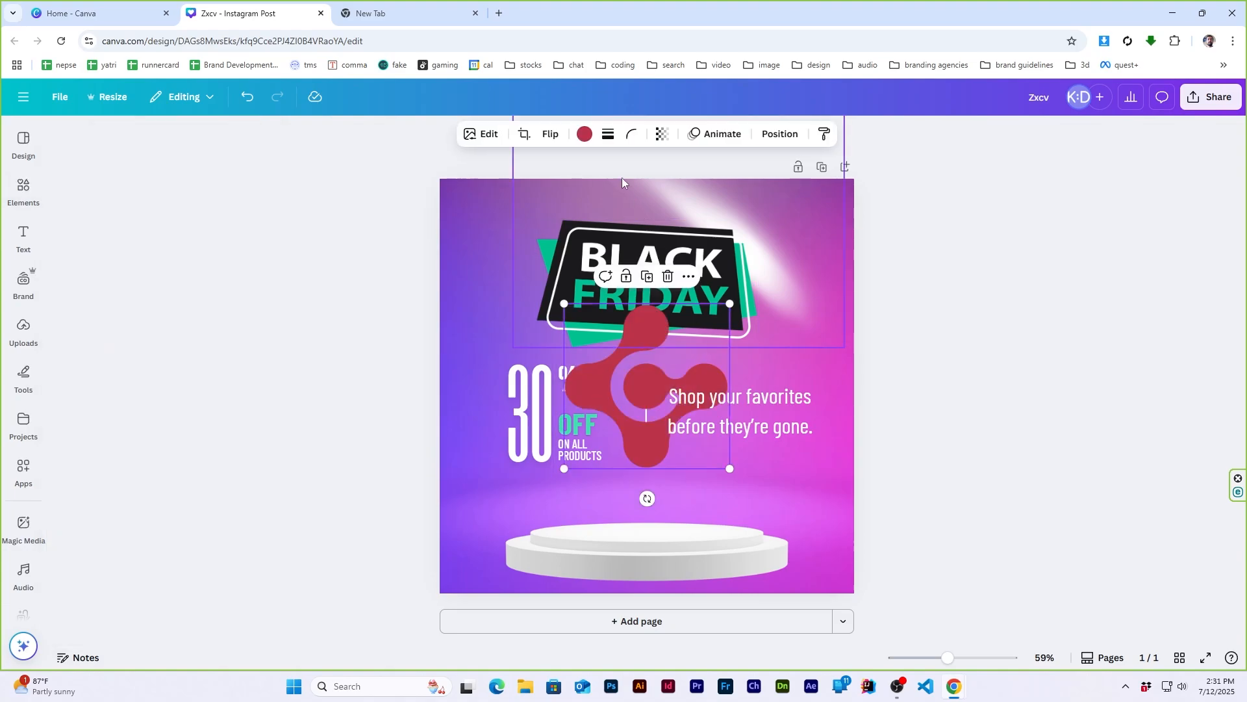
- Recolour the logo mint green from the document colours, shrink it and place it in the page's top-right corner
left_click(585, 134)
left_click(99, 234)
left_click_drag(730, 303, 828, 231)
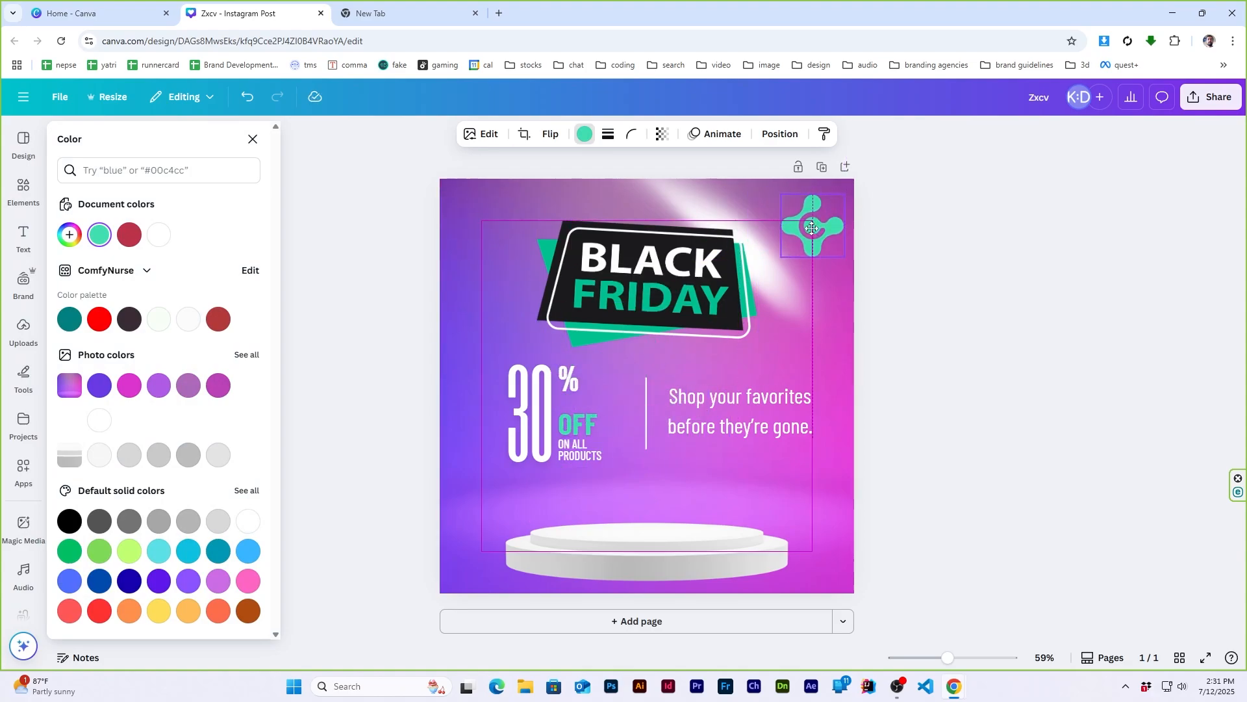
left_click(978, 266)
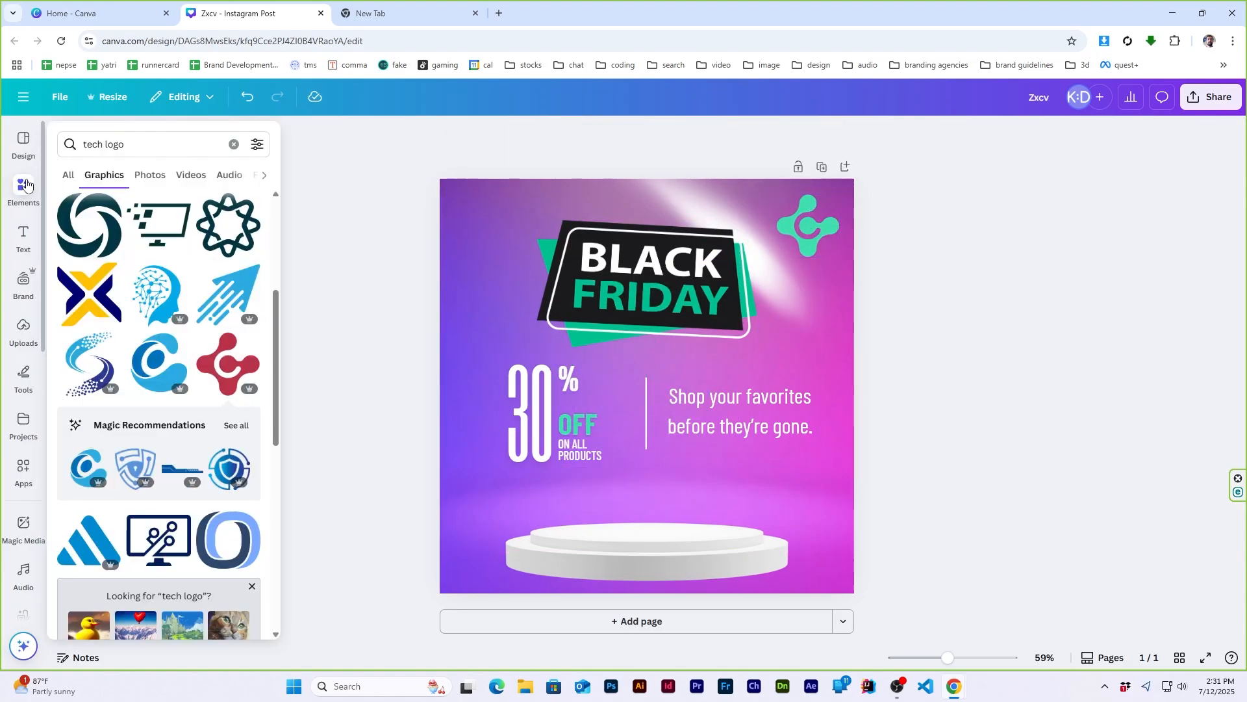
- Add a text "Fluid Electronics" below the tagline in the same condensed style
left_click_drag(712, 439, 714, 517)
double_click(714, 517)
type("Fluid")
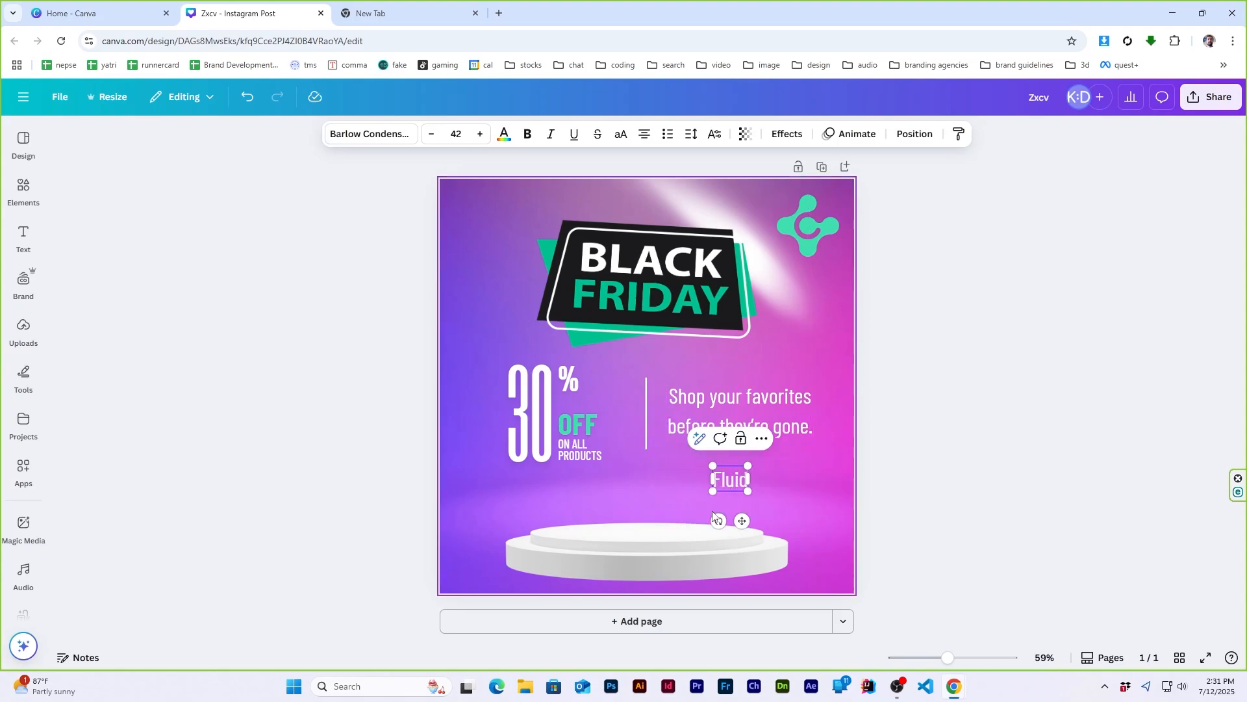
type(" Electronics")
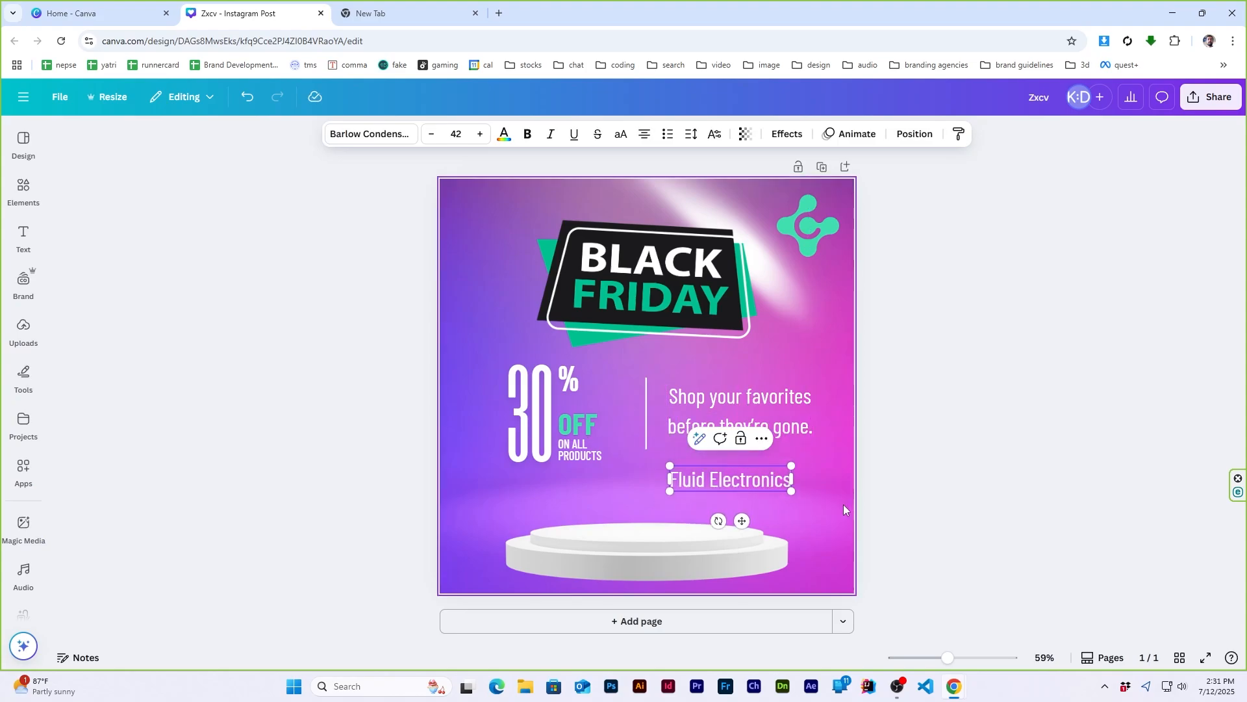
left_click(892, 512)
- Shrink the Fluid Electronics text to size 17.7, place it beneath the logo and change its font to Garet
left_click(785, 486)
left_click_drag(791, 466, 816, 266)
left_click(370, 133)
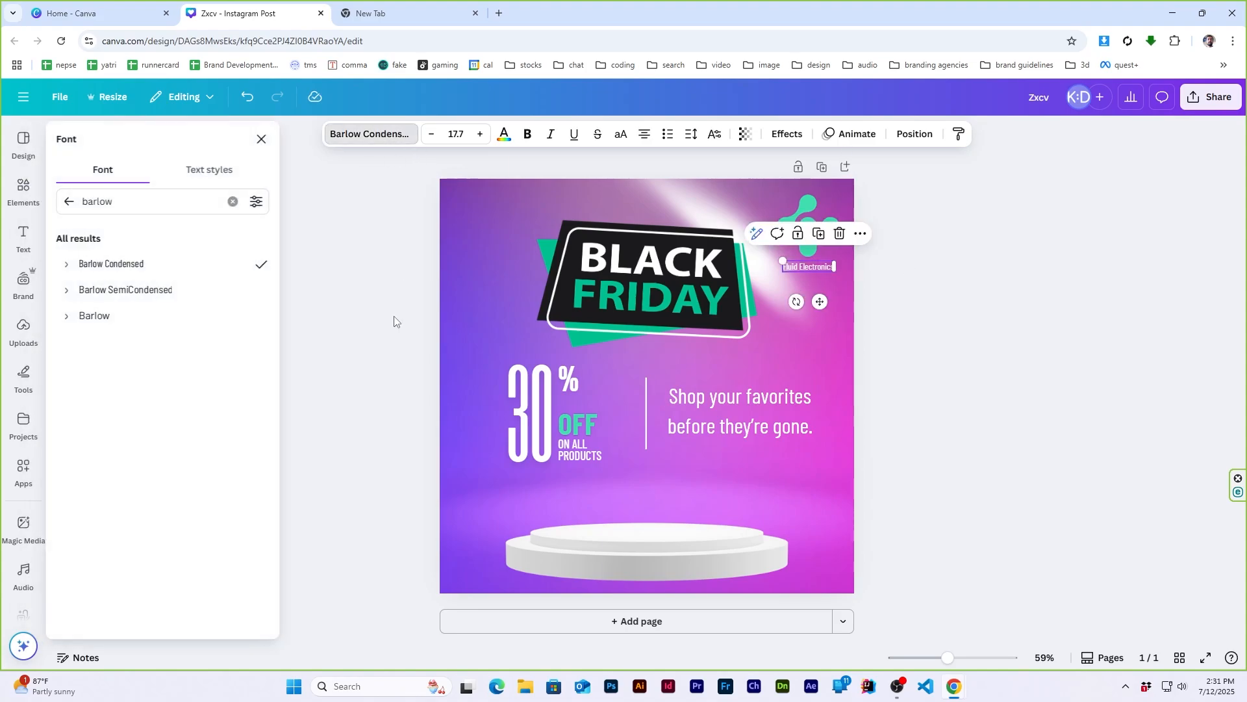
left_click(233, 202)
left_click(153, 232)
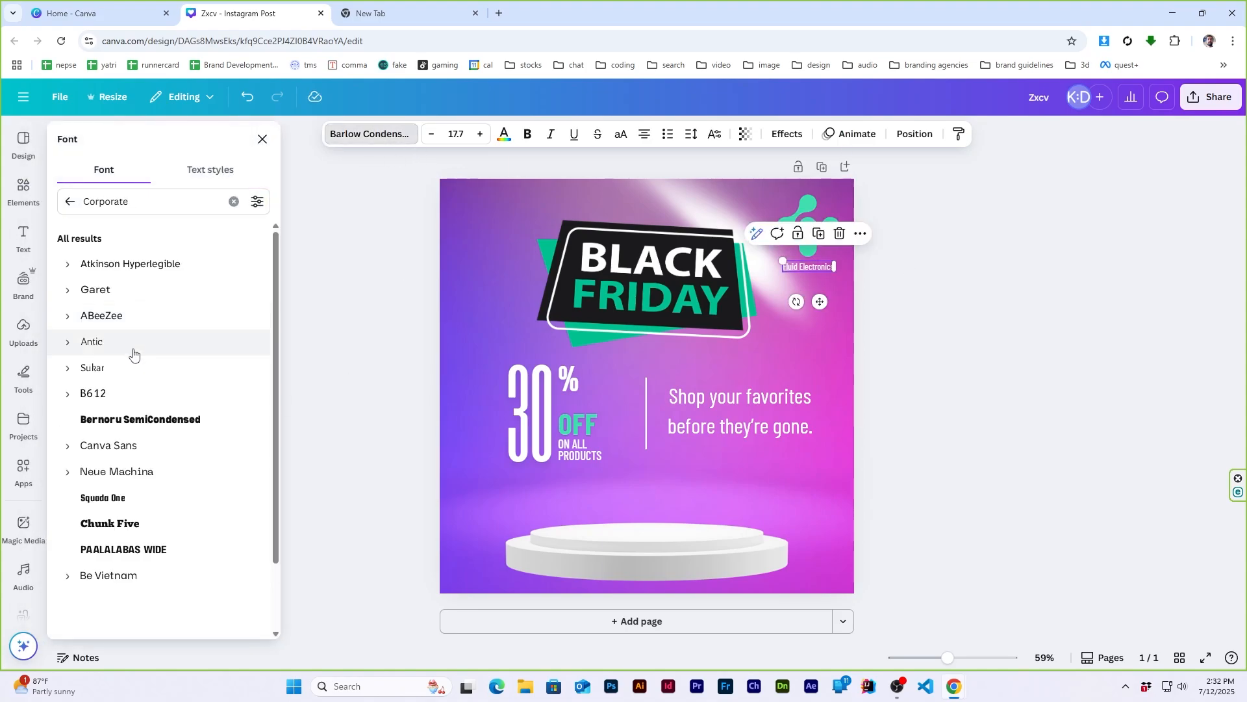
left_click(107, 291)
key("Escape")
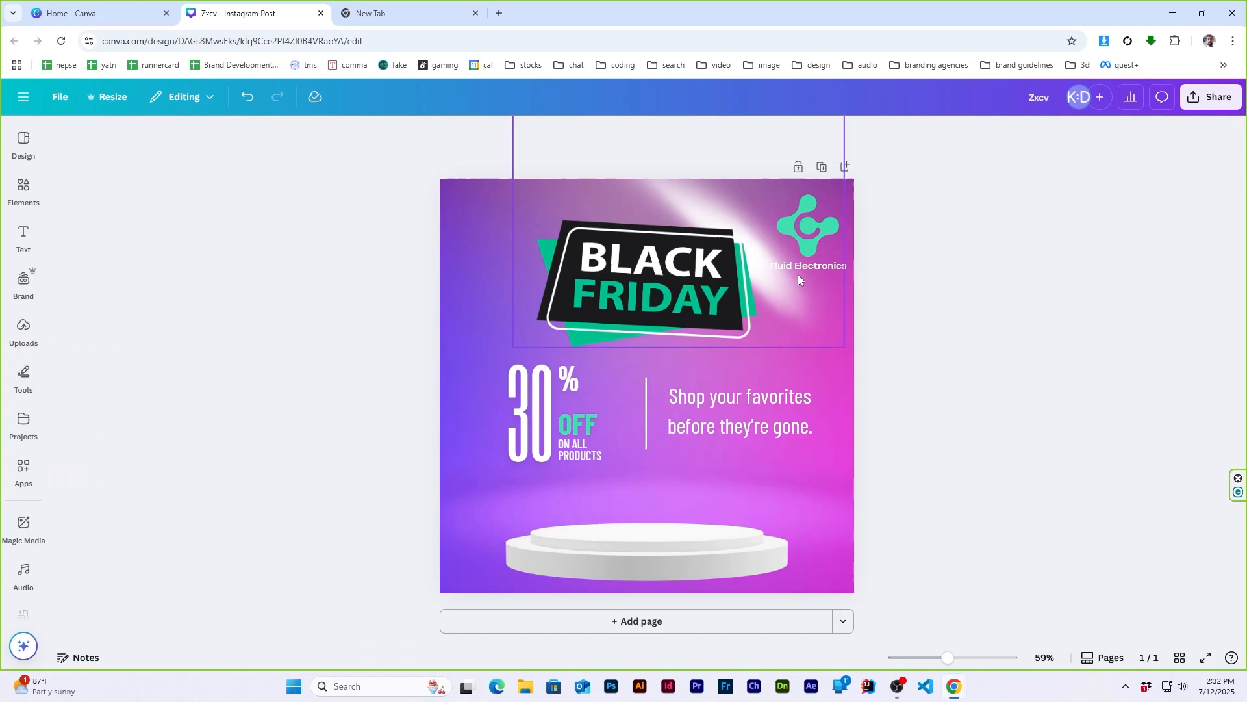
left_click(789, 294)
left_click(991, 319)
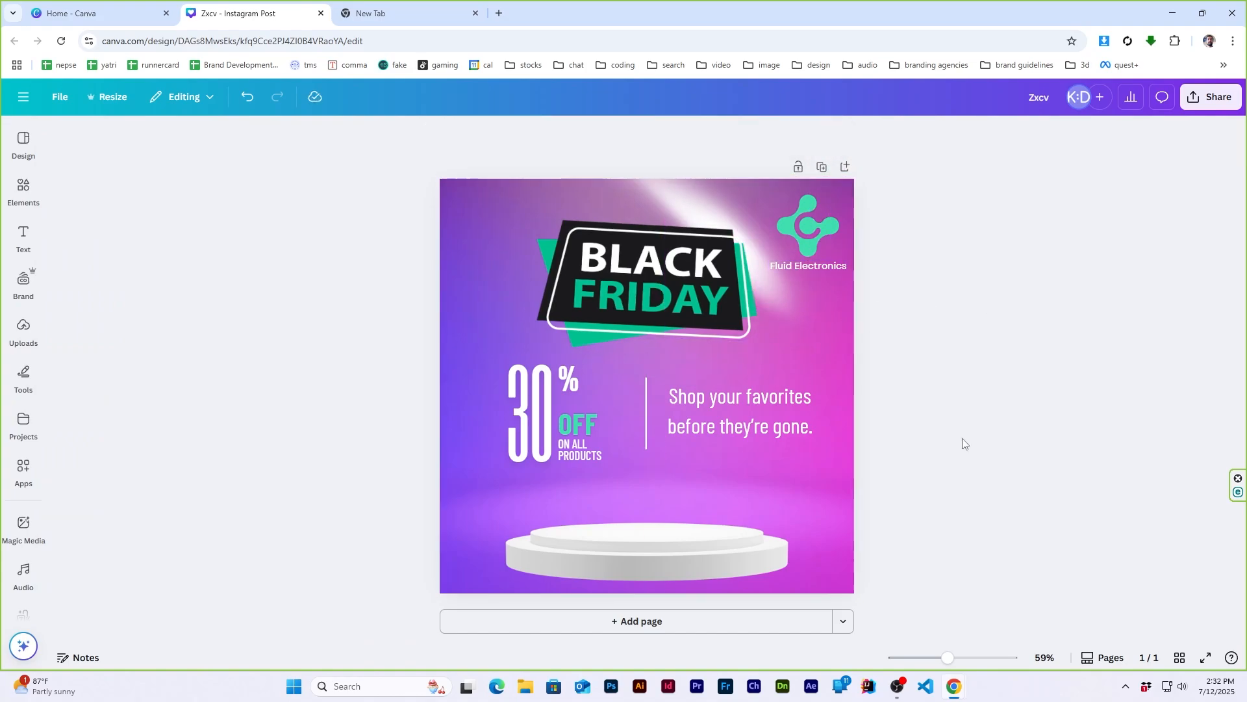
- Search the graphics for "laptop" and add the open silver laptop with a black screen
left_click(24, 190)
left_click(155, 141)
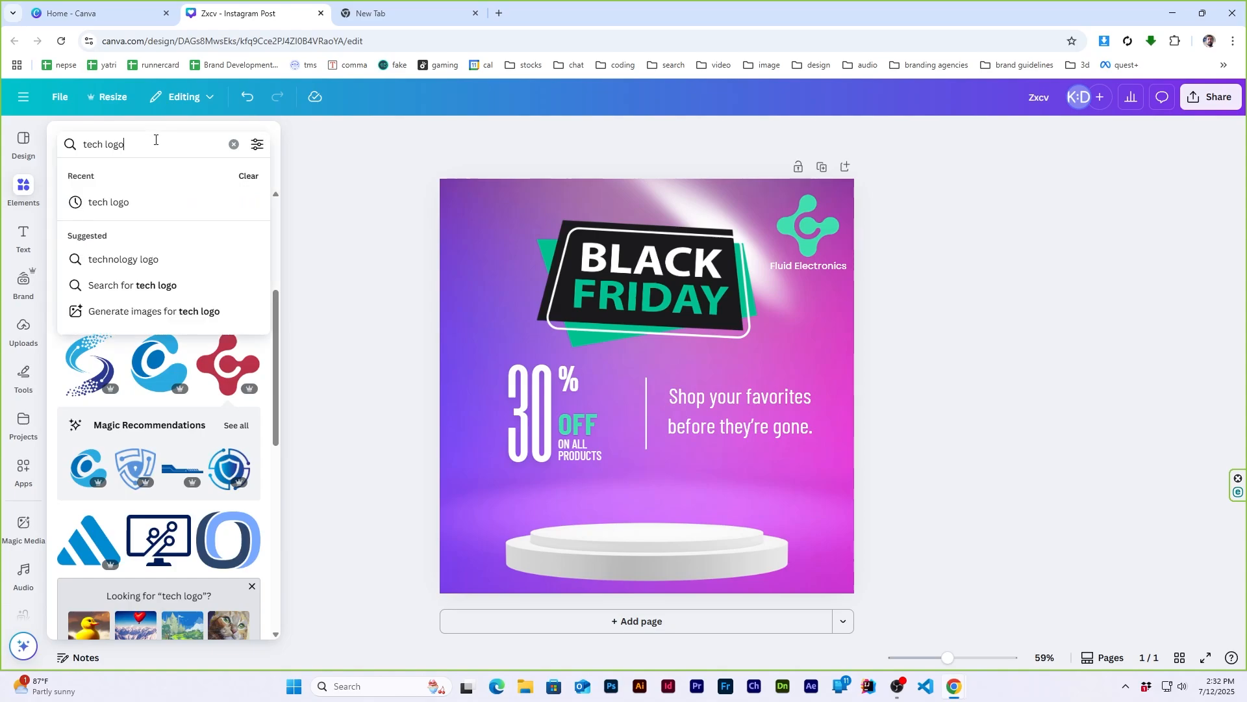
type("laptop")
key("Return")
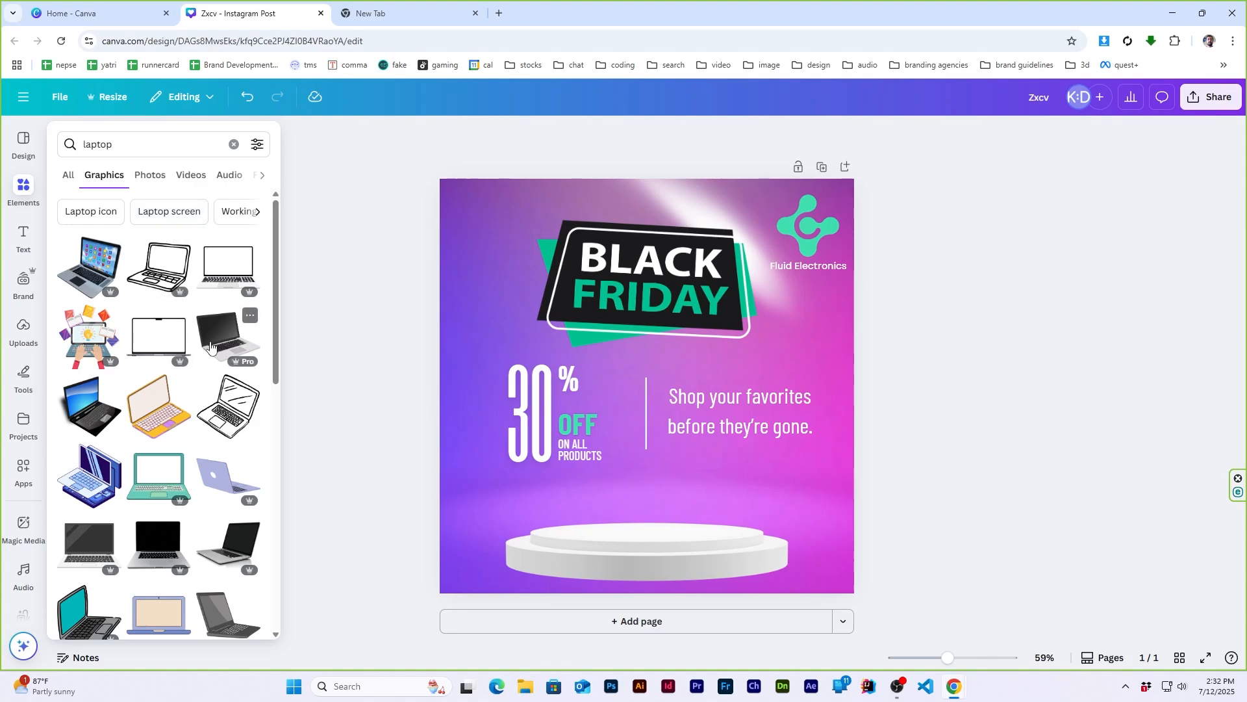
left_click(150, 539)
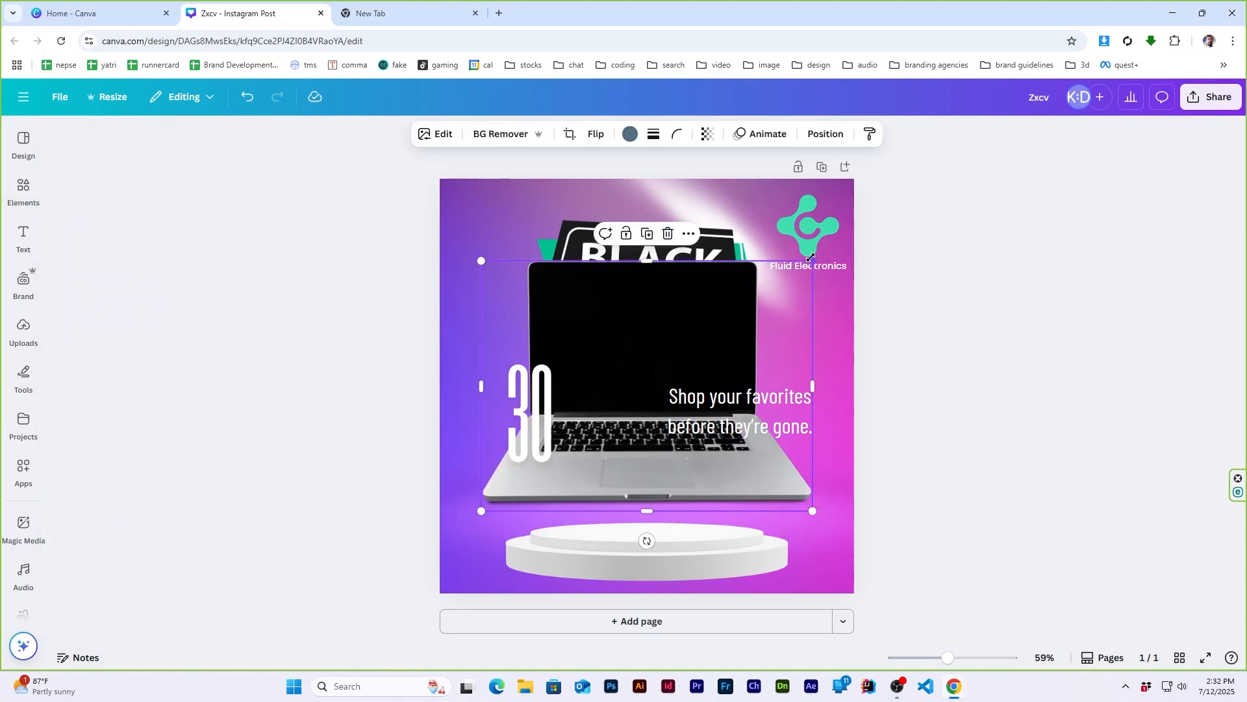
- Shrink the laptop and stand it in the middle of the podium
left_click_drag(811, 258, 657, 371)
left_click_drag(590, 462, 660, 519)
left_click_drag(740, 427, 709, 447)
left_click_drag(672, 486, 671, 495)
left_click(993, 501)
- Search the graphics for "electronics" and browse the results for more products
left_click(23, 188)
left_click(149, 150)
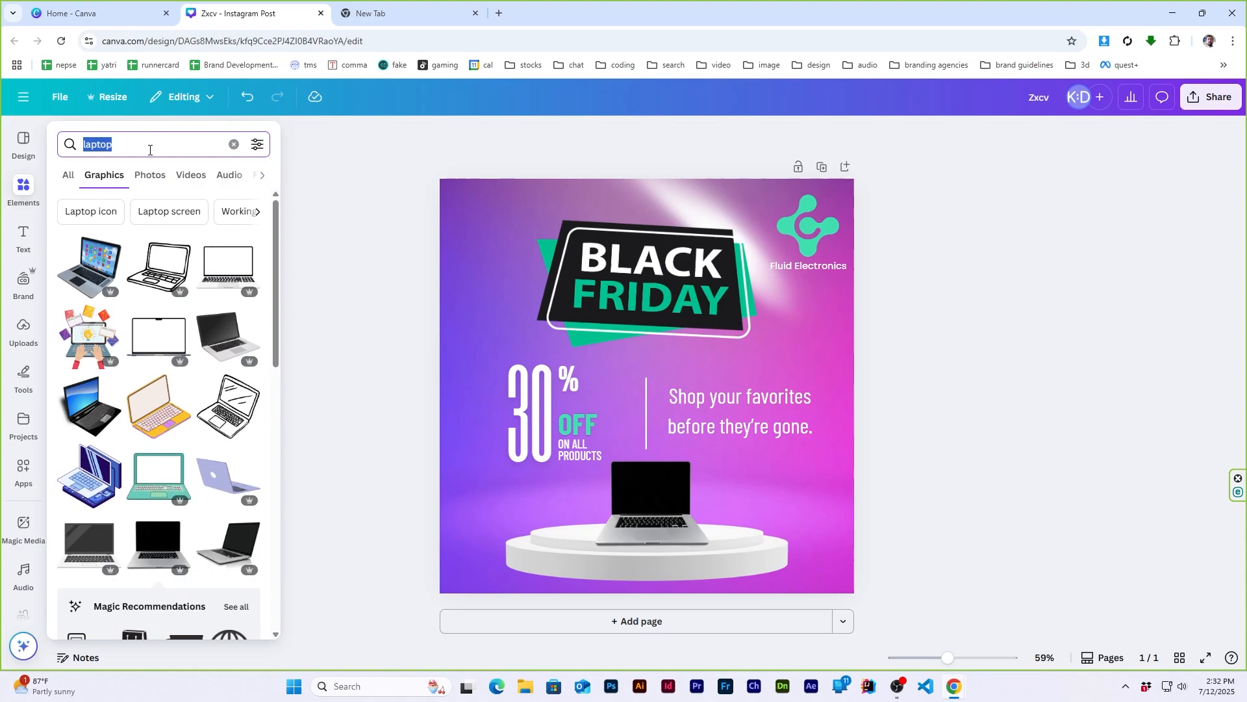
type("electronics")
key("Return")
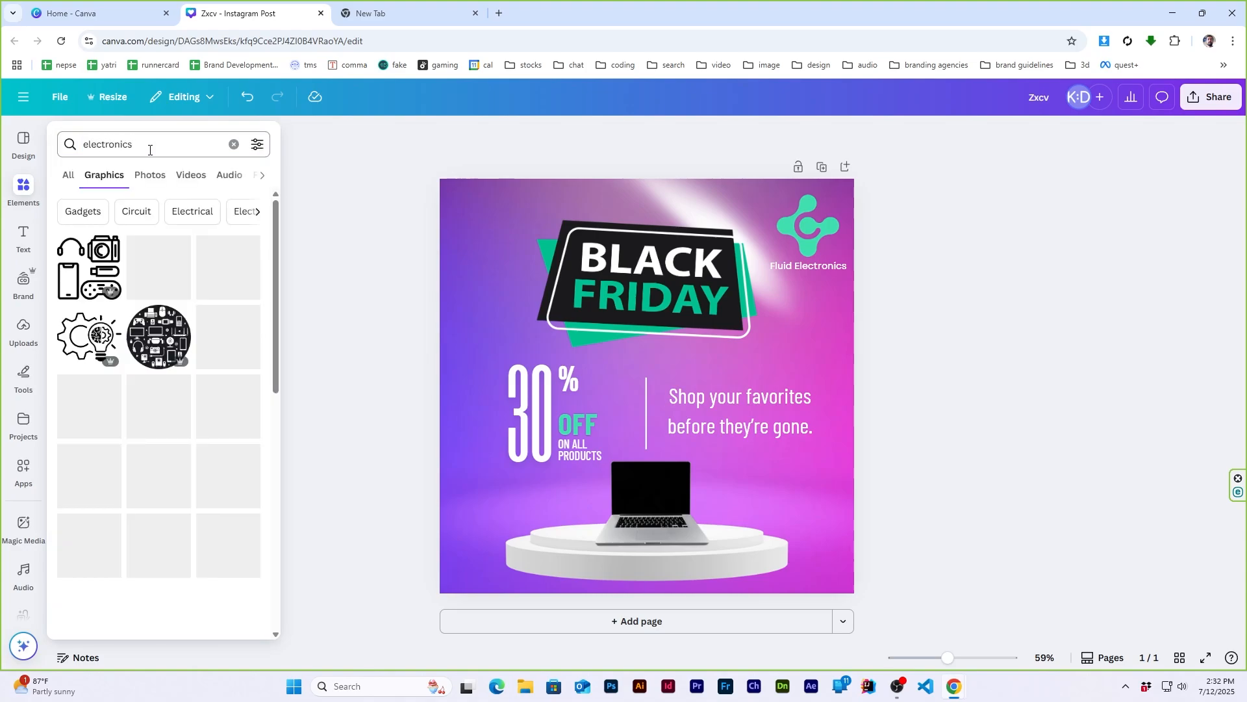
scroll(162, 390, "down", 10)
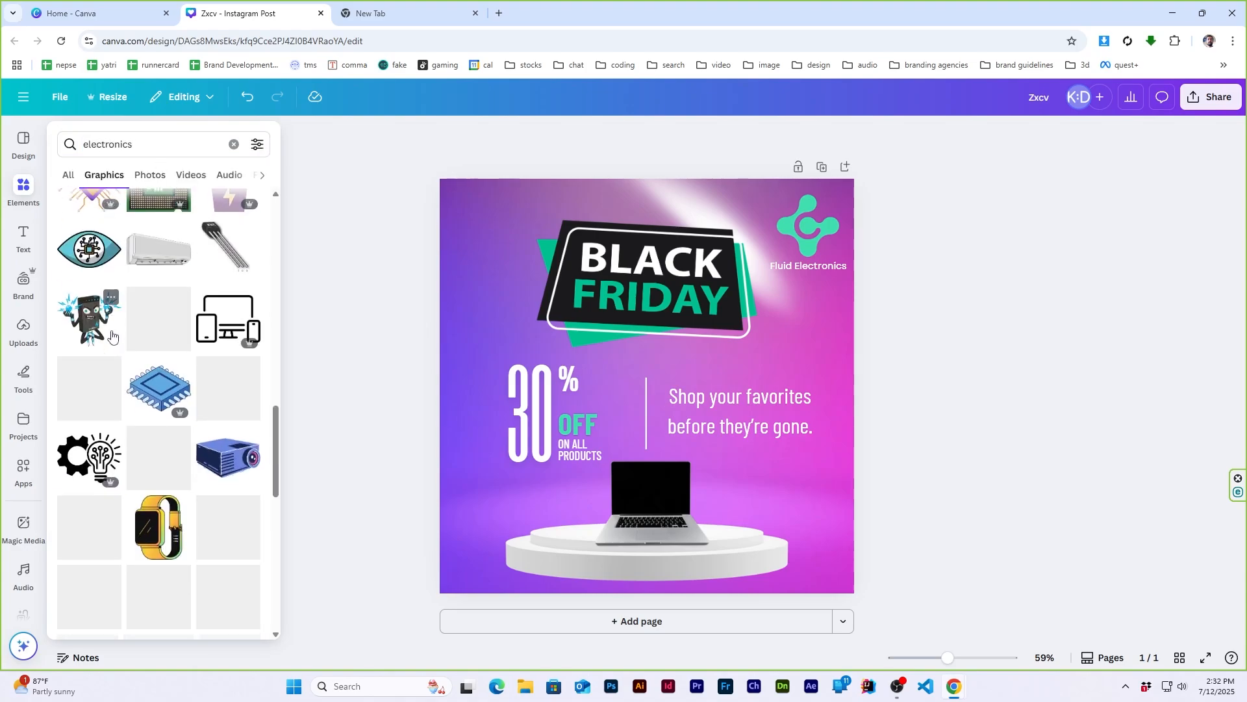
- Search the graphics for "smartphone", try the upright grey-screen phone on the page and delete it again
left_click(166, 144)
type("smartpho")
left_click(156, 197)
scroll(157, 377, "down", 5)
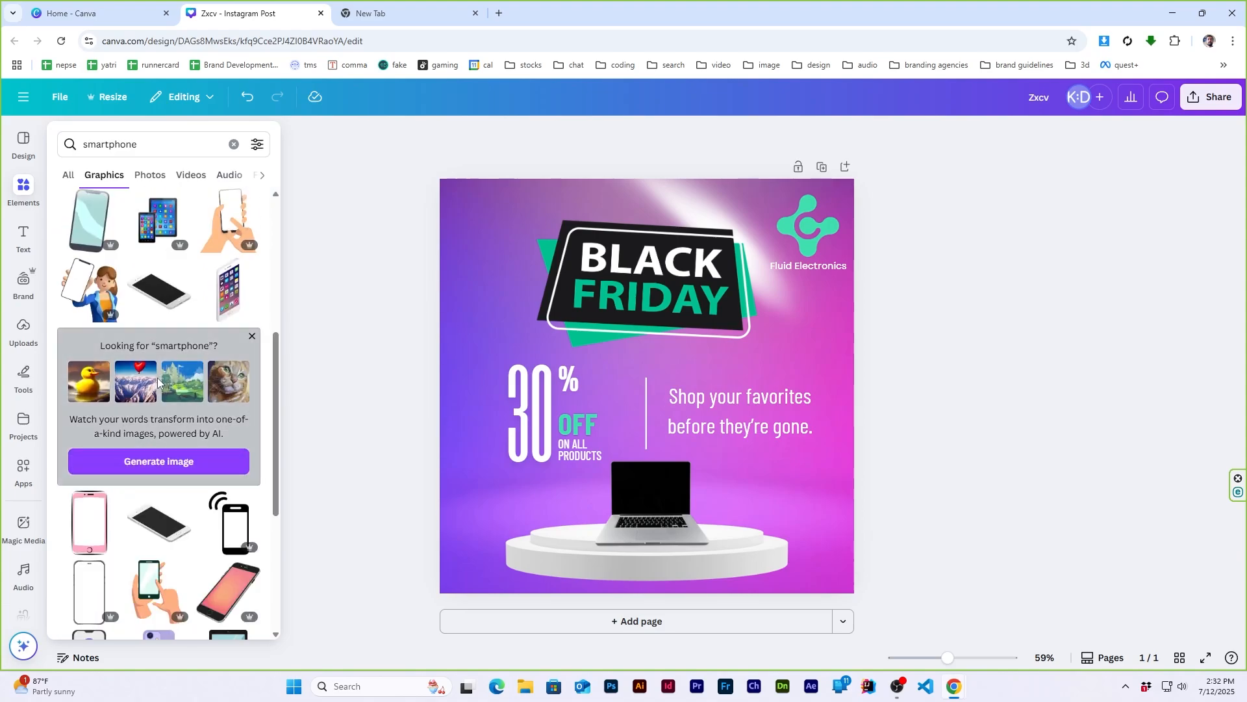
scroll(158, 377, "down", 4)
left_click(81, 476)
key("Delete")
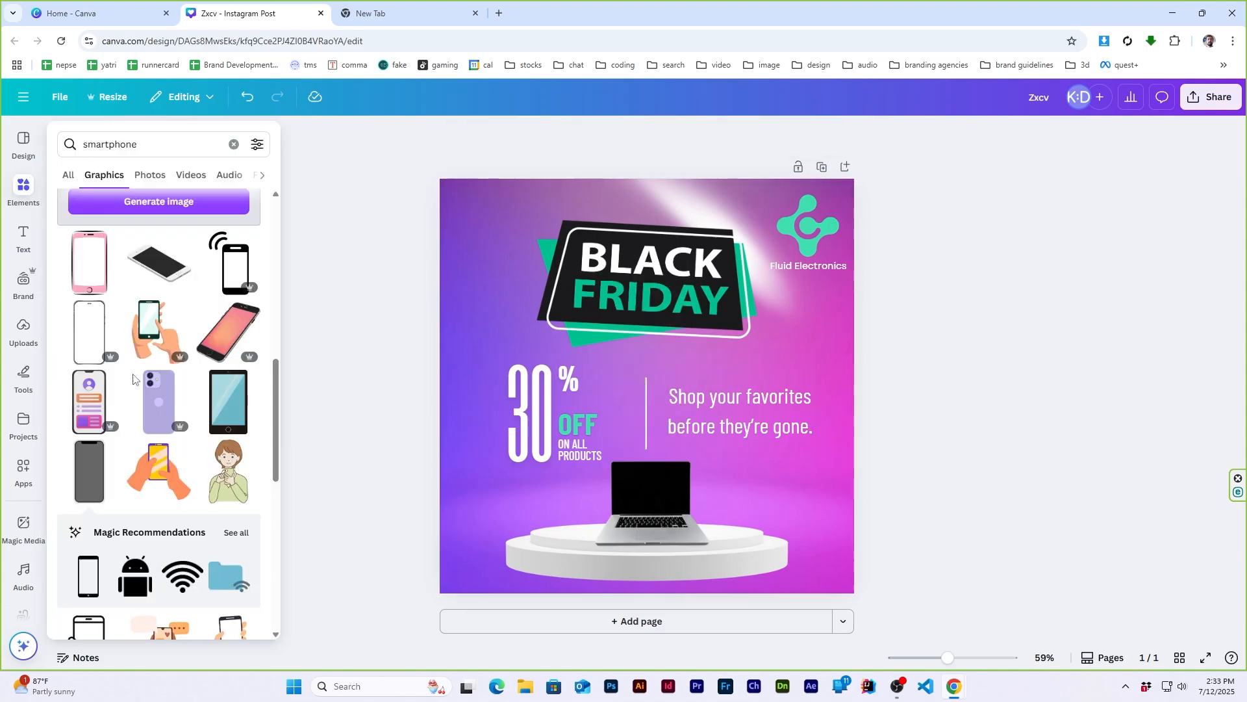
- Add the upright black smartphone graphic, shrink it and place it on the podium left of the laptop
scroll(156, 403, "down", 8)
scroll(122, 442, "down", 8)
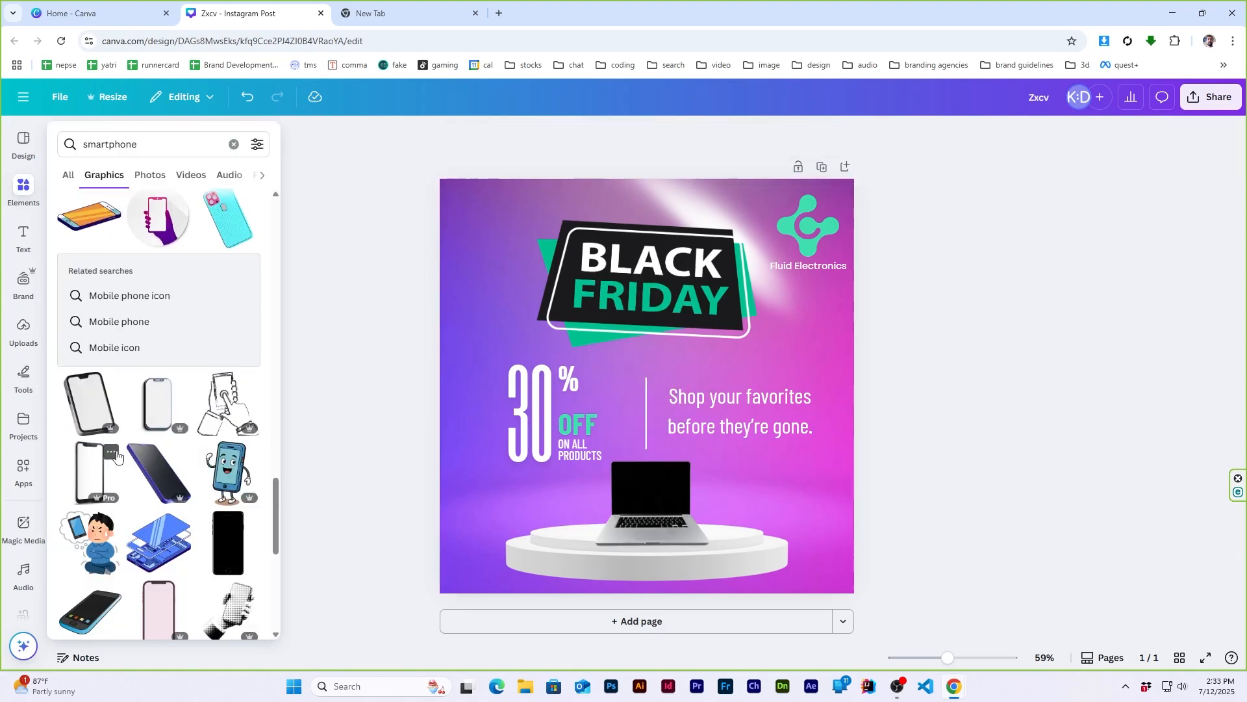
left_click(227, 543)
left_click_drag(688, 302, 572, 520)
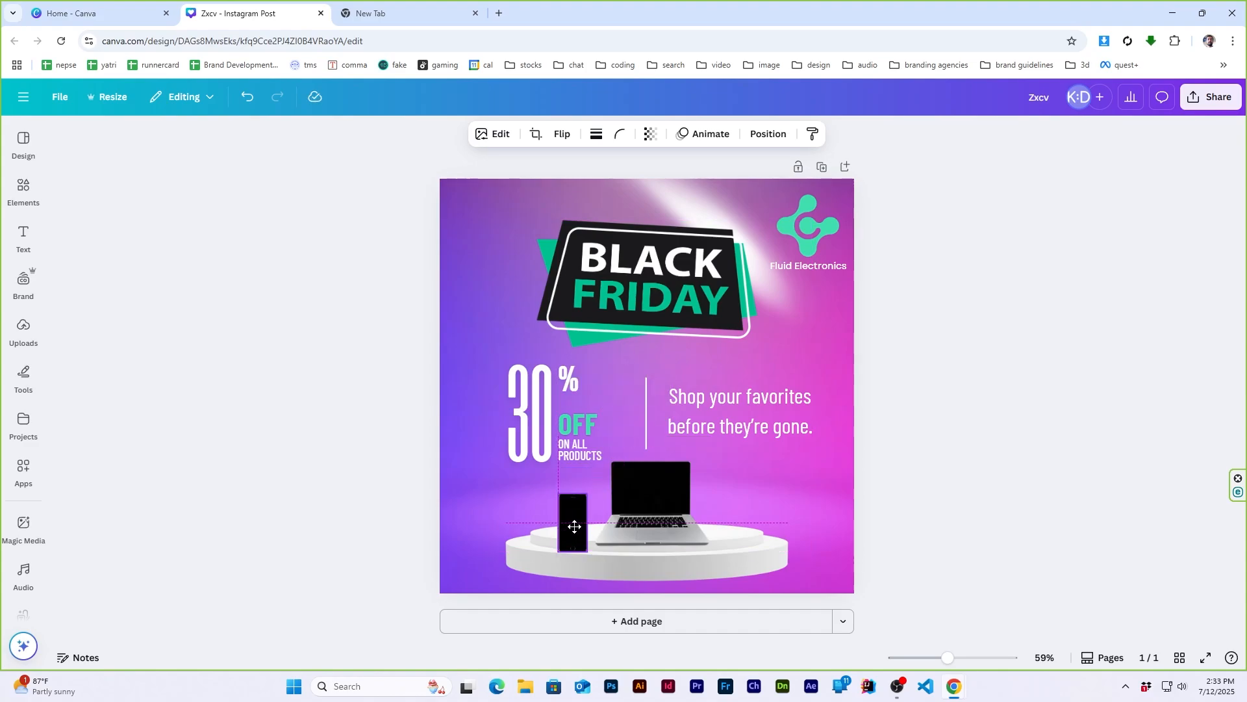
left_click(989, 484)
- Search the graphics for "headphone" and add the realistic black over-ear headphones
left_click(23, 188)
left_click(162, 144)
type("headphone")
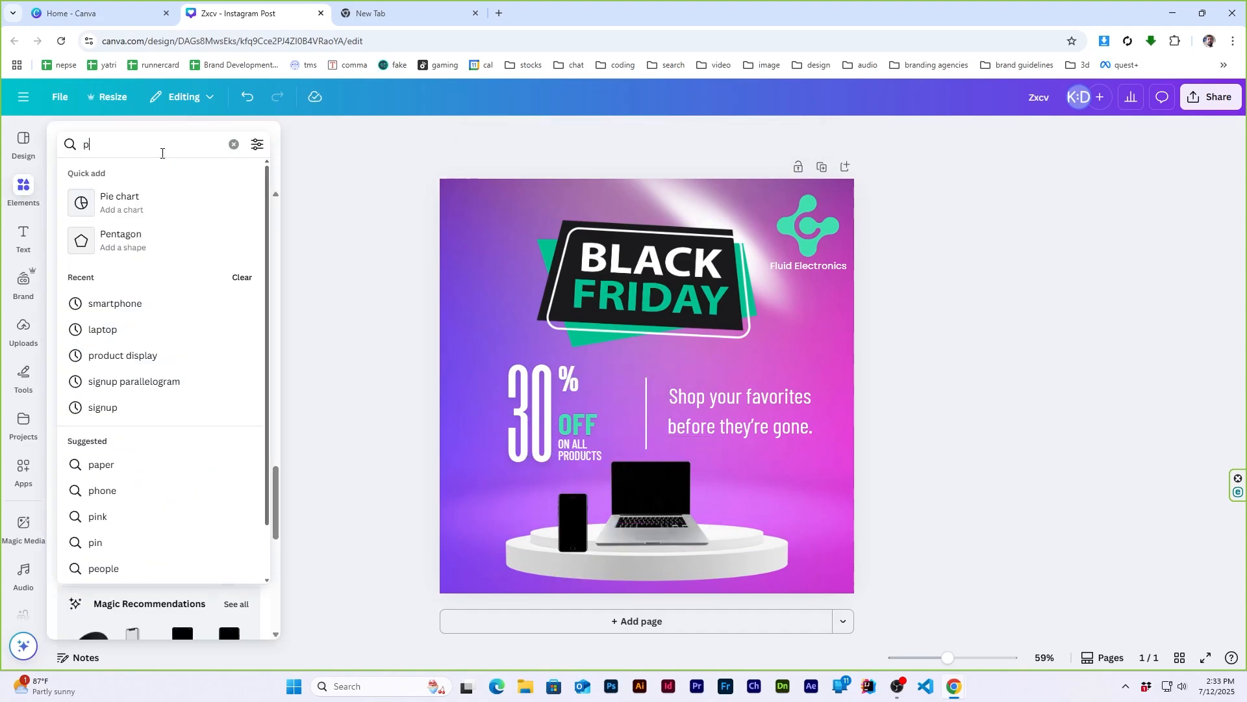
key("Return")
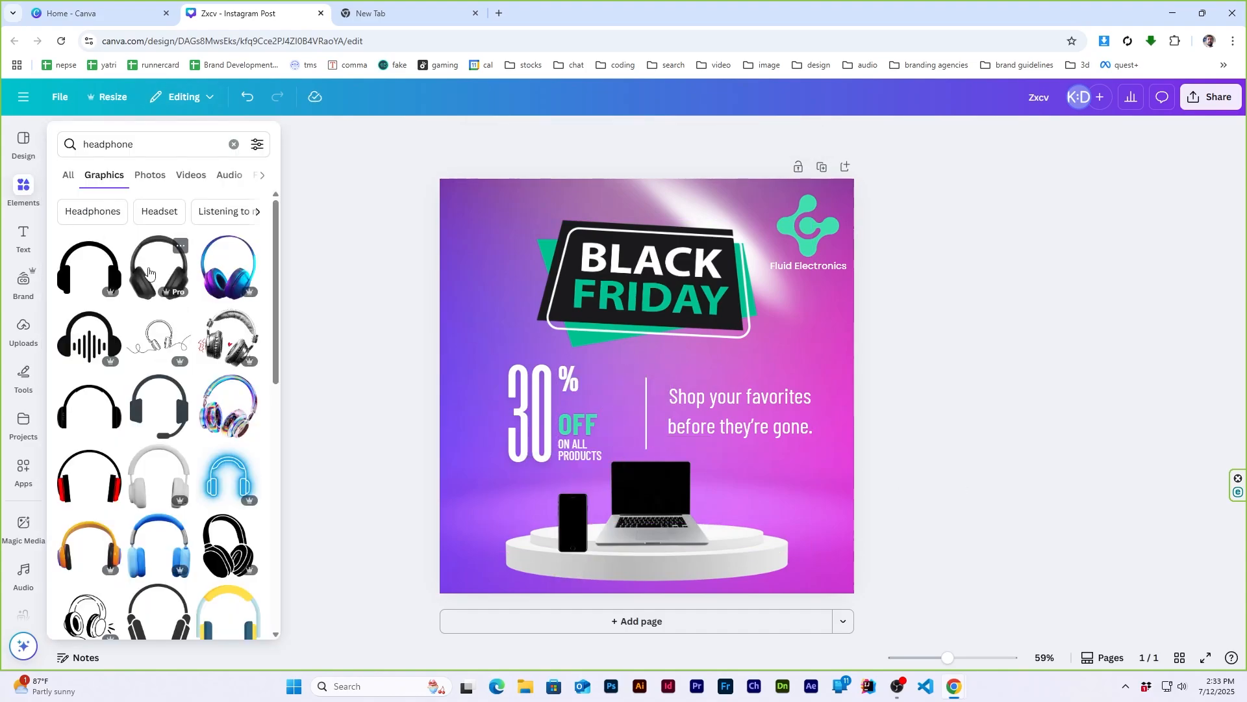
scroll(136, 379, "down", 10)
scroll(136, 379, "down", 10)
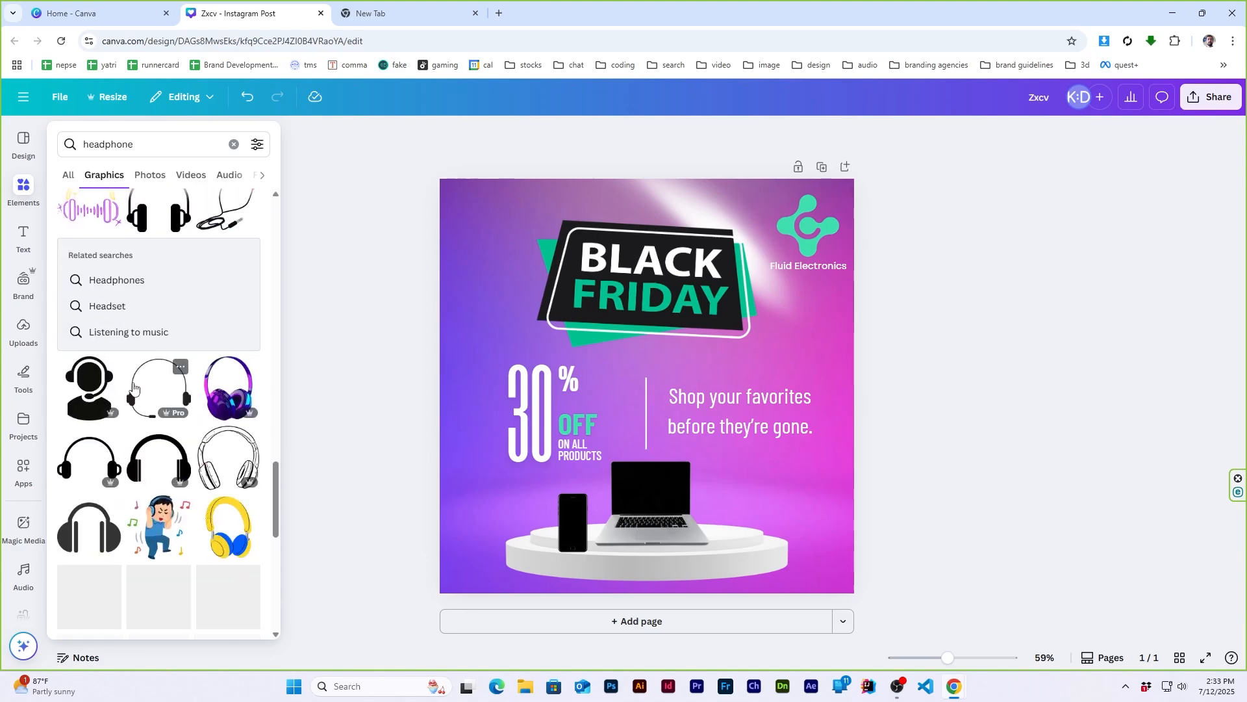
scroll(129, 387, "up", 15)
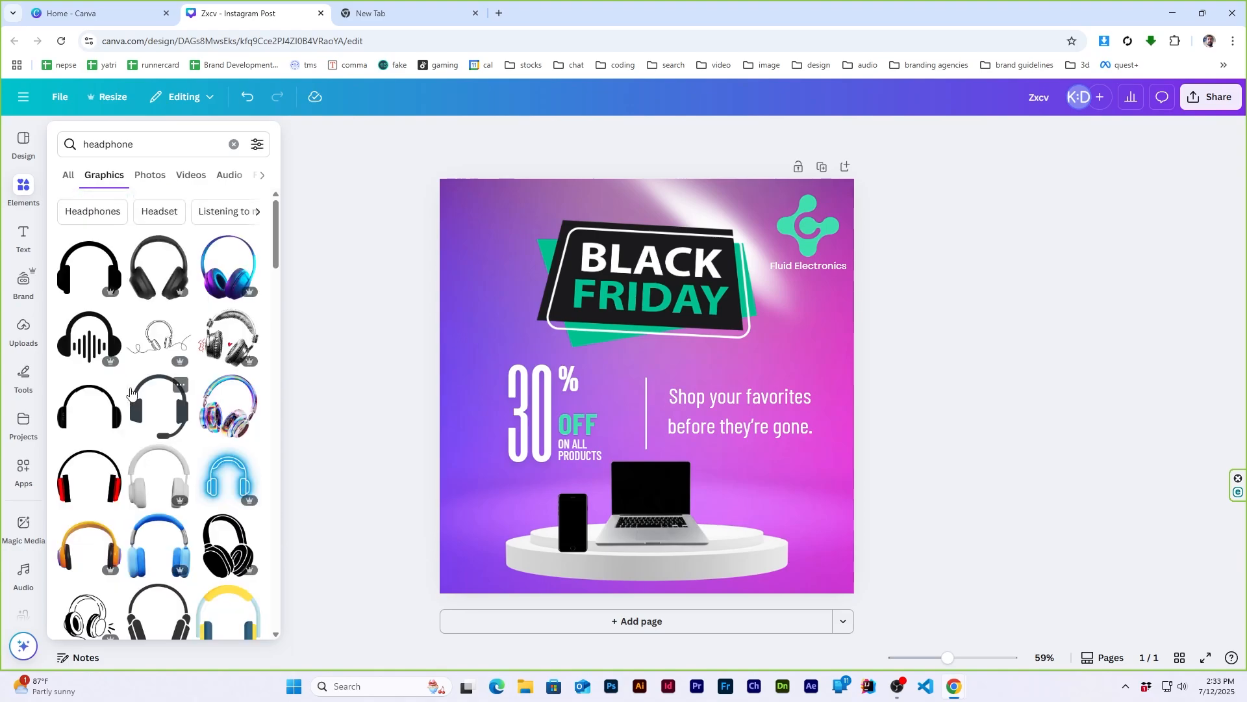
left_click(97, 361)
- Shrink the headphones and place them on the podium right of the laptop
left_click_drag(805, 218, 792, 490)
left_click_drag(782, 522, 740, 535)
key("ctrl+z")
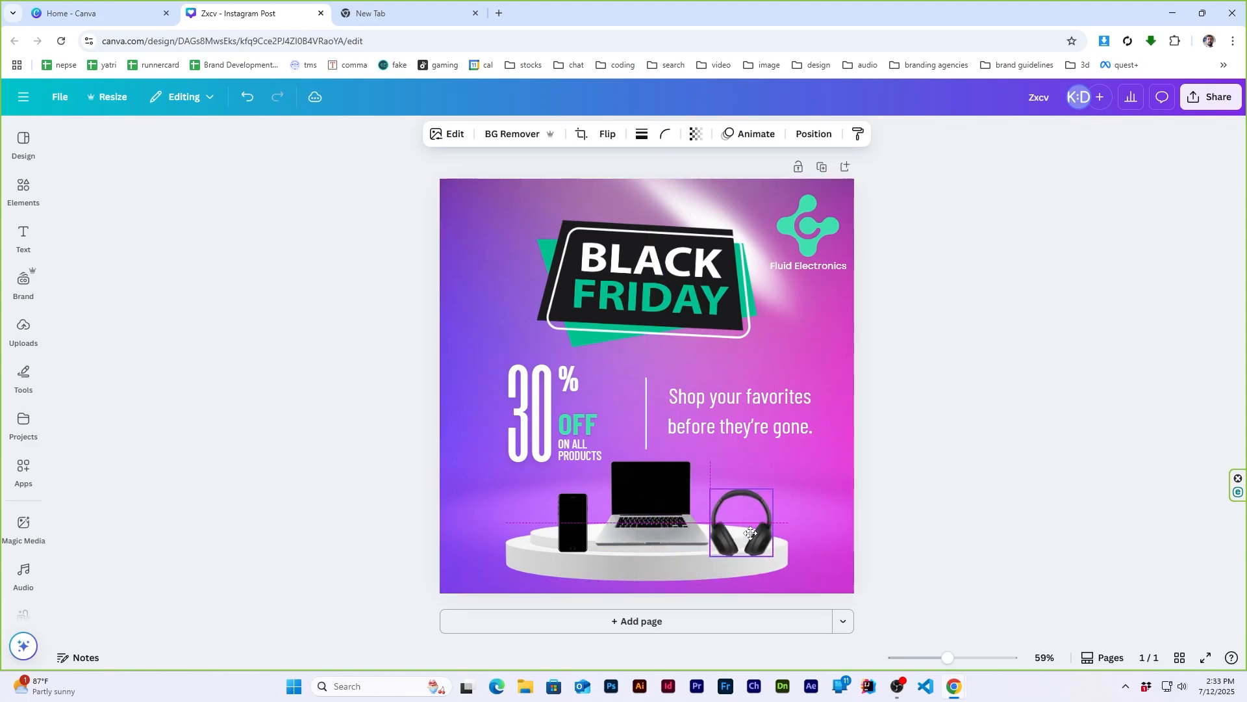
left_click(944, 493)
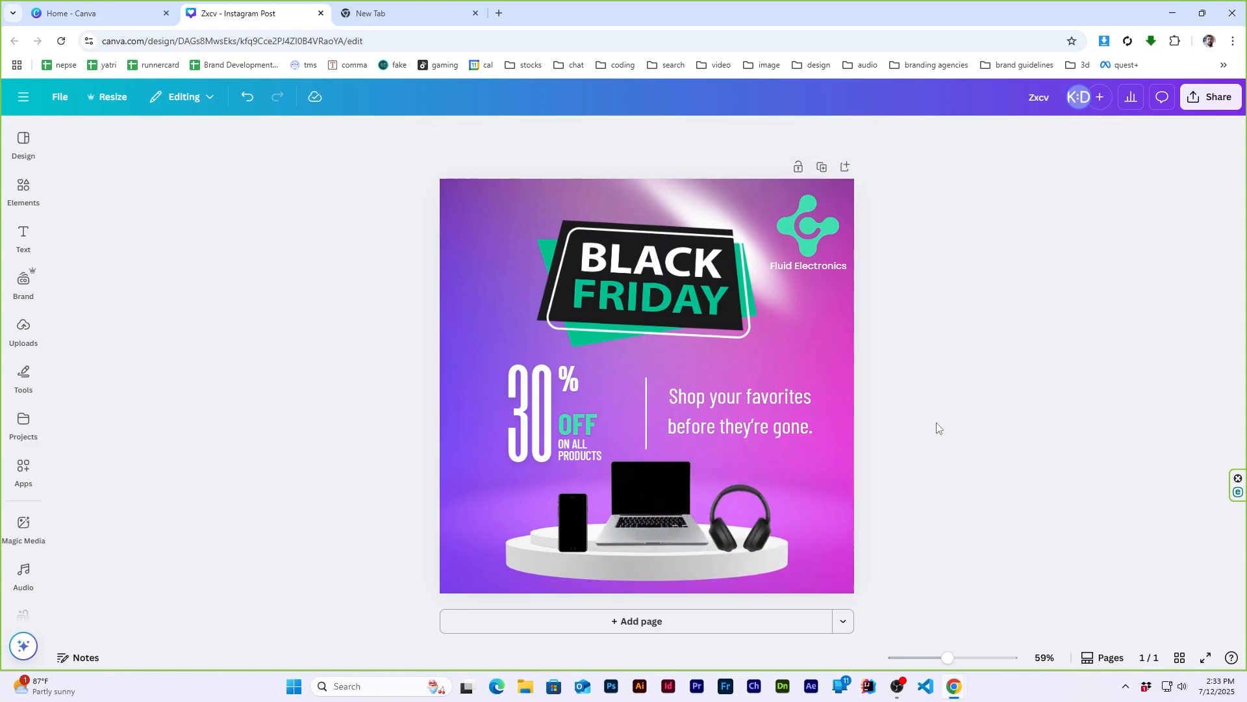
- Change the logo symbol's colour to the default lime green
left_click(807, 224)
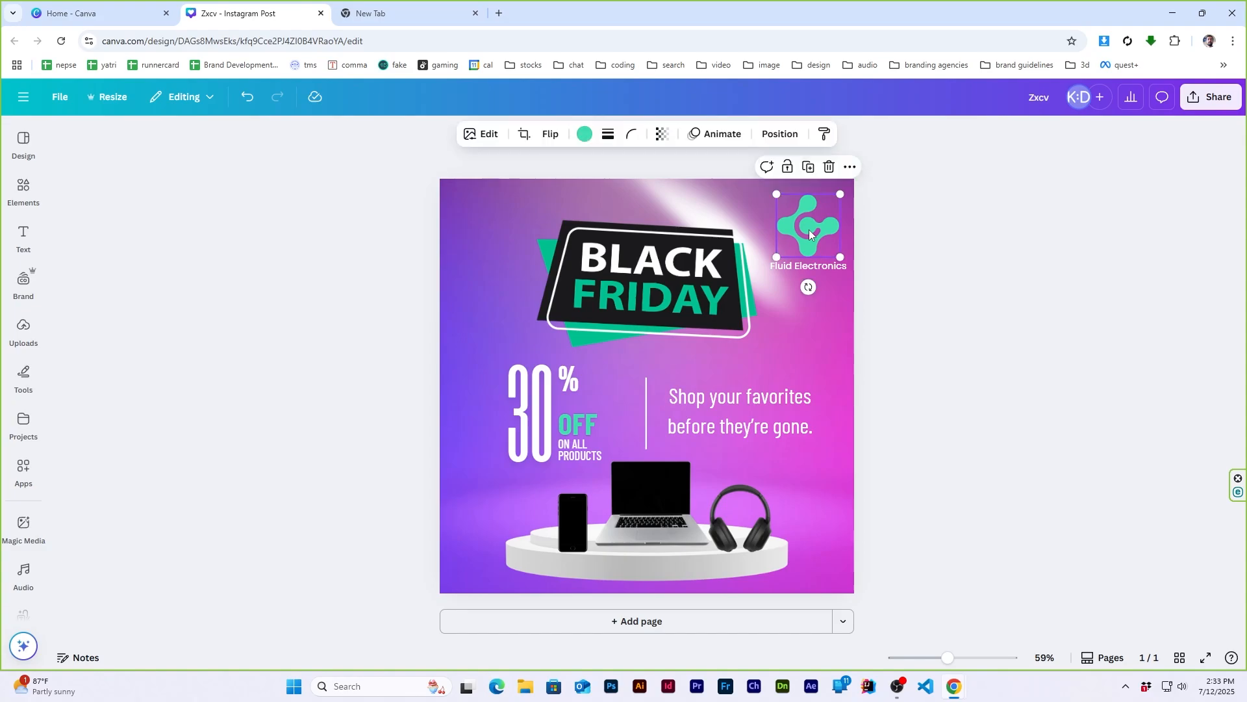
left_click(583, 136)
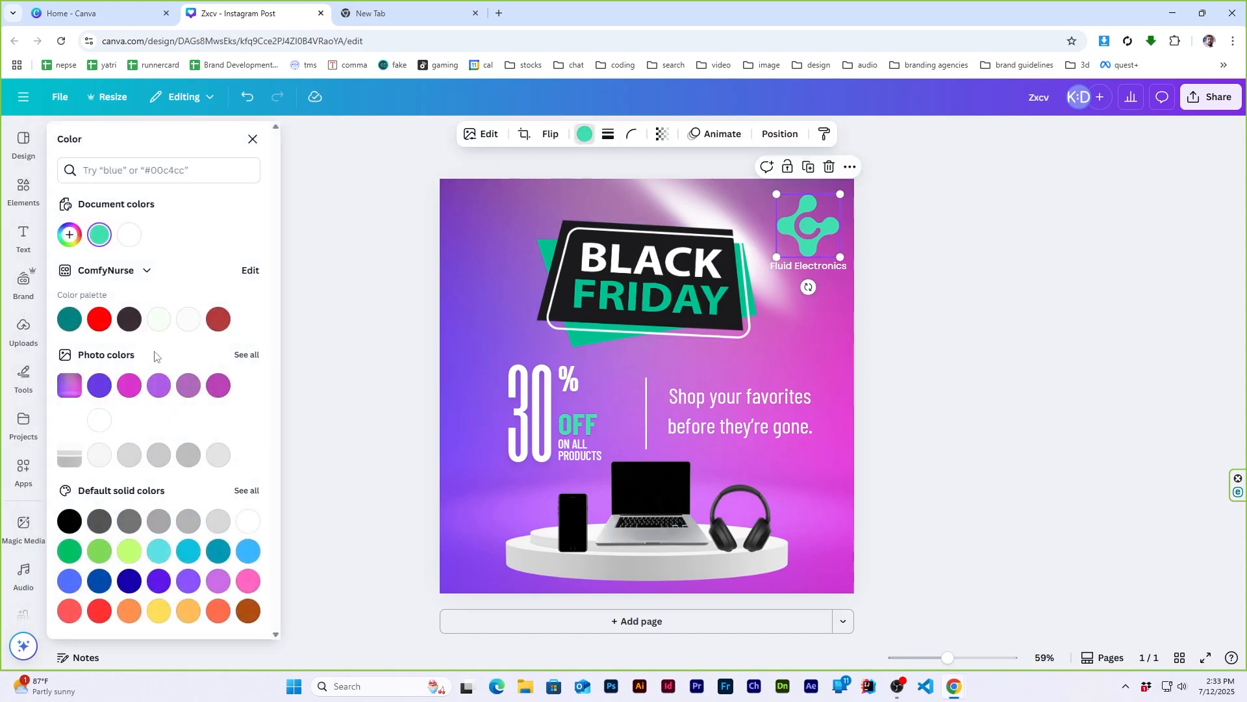
left_click(99, 319)
left_click(130, 550)
left_click(989, 248)
- Make the word "Electronics" in the company name bold and lime green
double_click(830, 265)
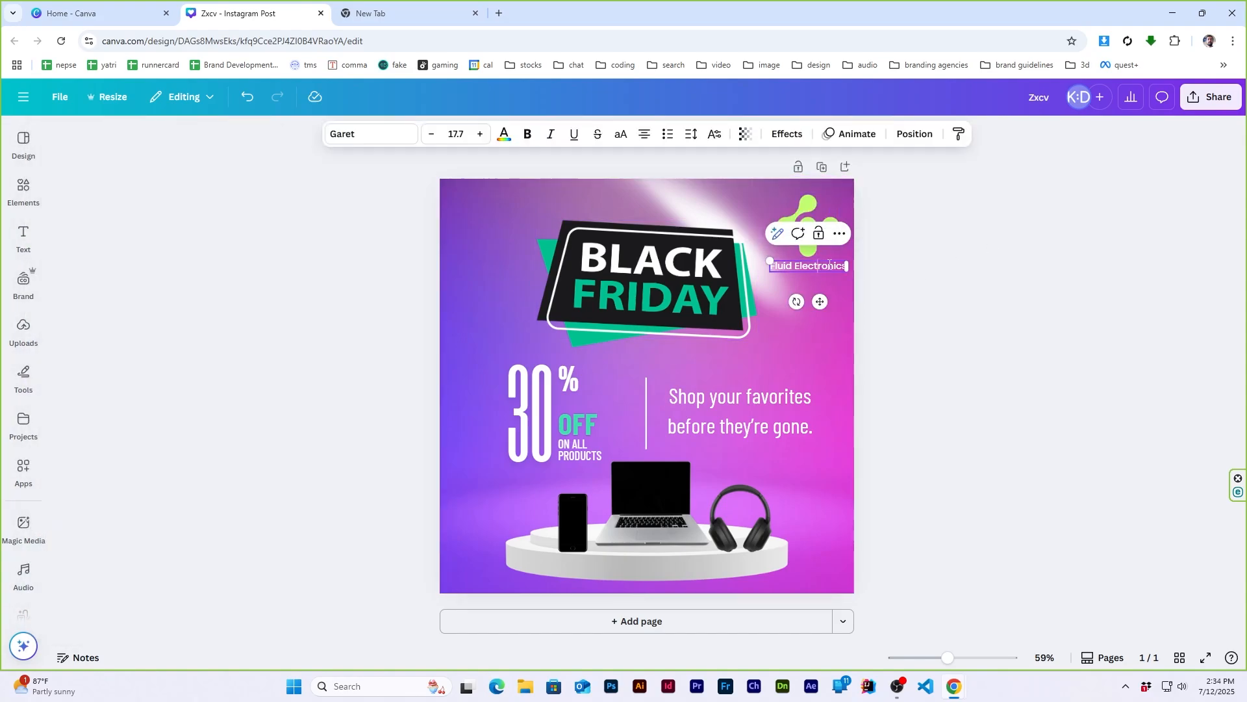
double_click(829, 265)
left_click(527, 134)
left_click(504, 134)
left_click(130, 234)
left_click(966, 314)
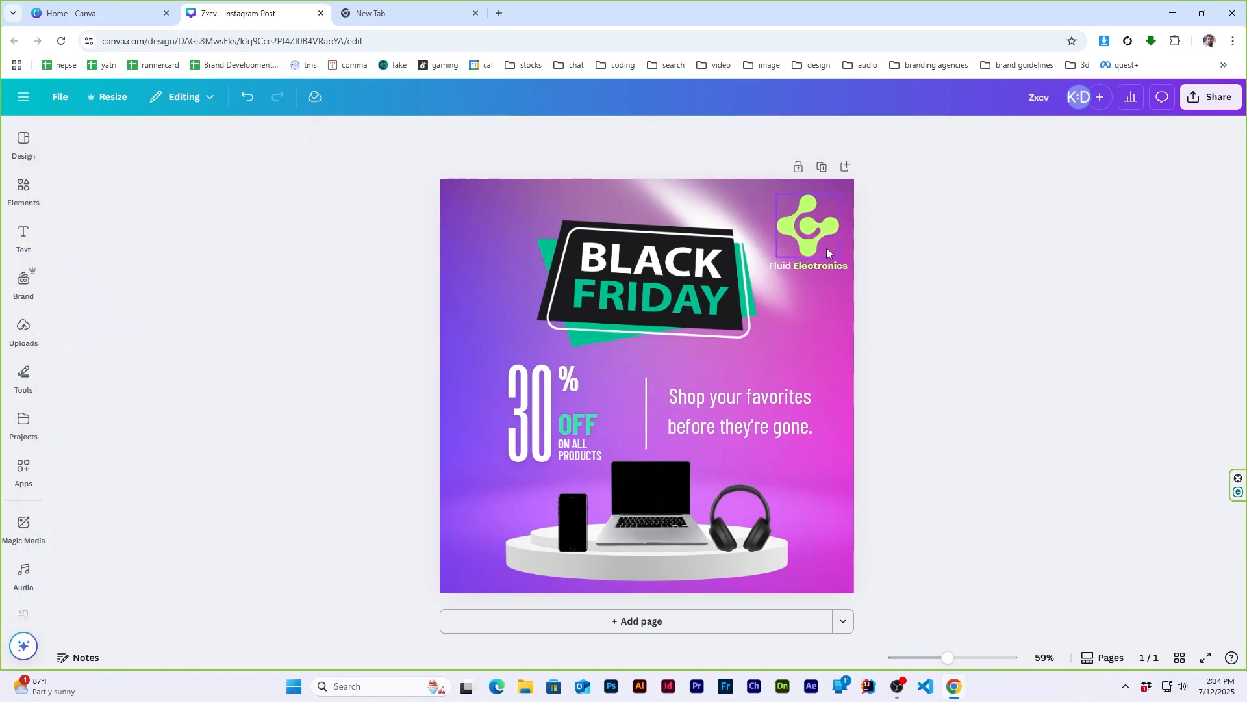
- Scale the logo symbol and company name down together, keeping them in the page's top-right corner
left_click(826, 248)
left_click(834, 266, "shift")
left_click(941, 133)
left_click(265, 138)
left_click_drag(848, 194, 822, 235)
left_click(946, 256)
- Group the 30, %, OFF and ON ALL PRODUCTS texts, narrow the group's frame and shift it slightly right towards the divider
left_click(537, 408)
left_click(569, 383, "shift")
left_click(575, 421, "shift")
left_click(578, 449, "shift")
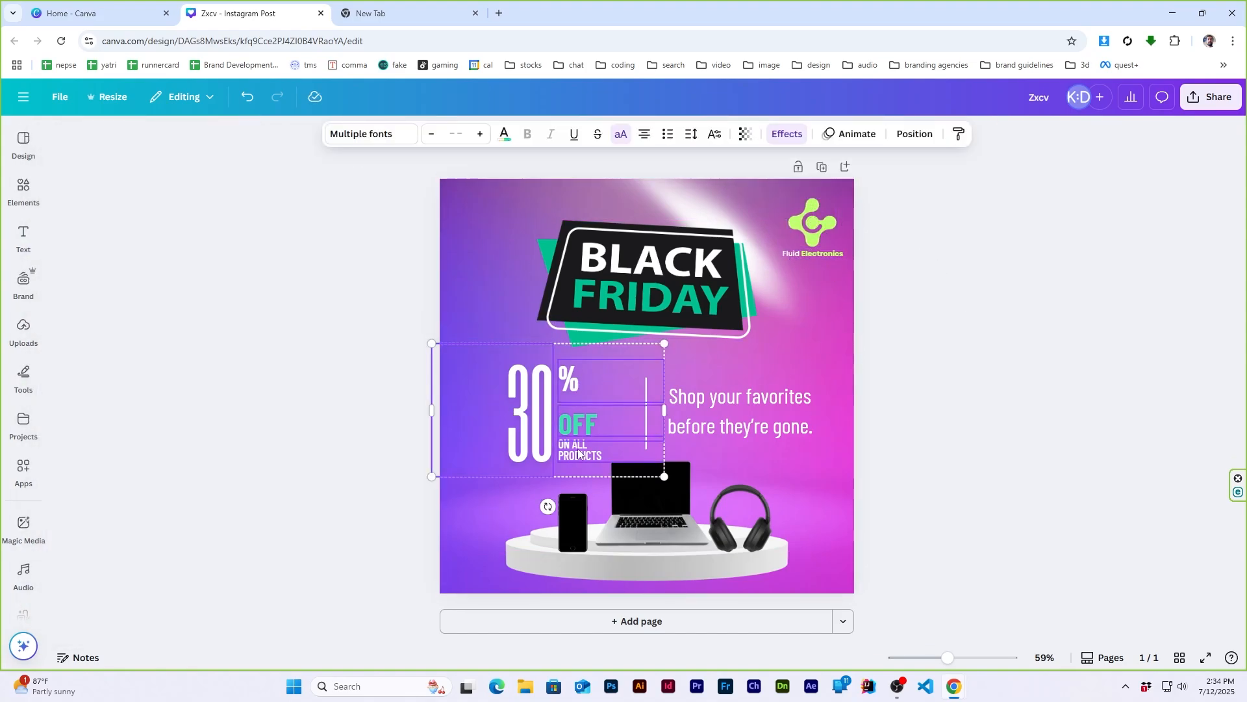
key("ctrl+g")
left_click_drag(664, 411, 558, 412)
left_click_drag(492, 421, 558, 423)
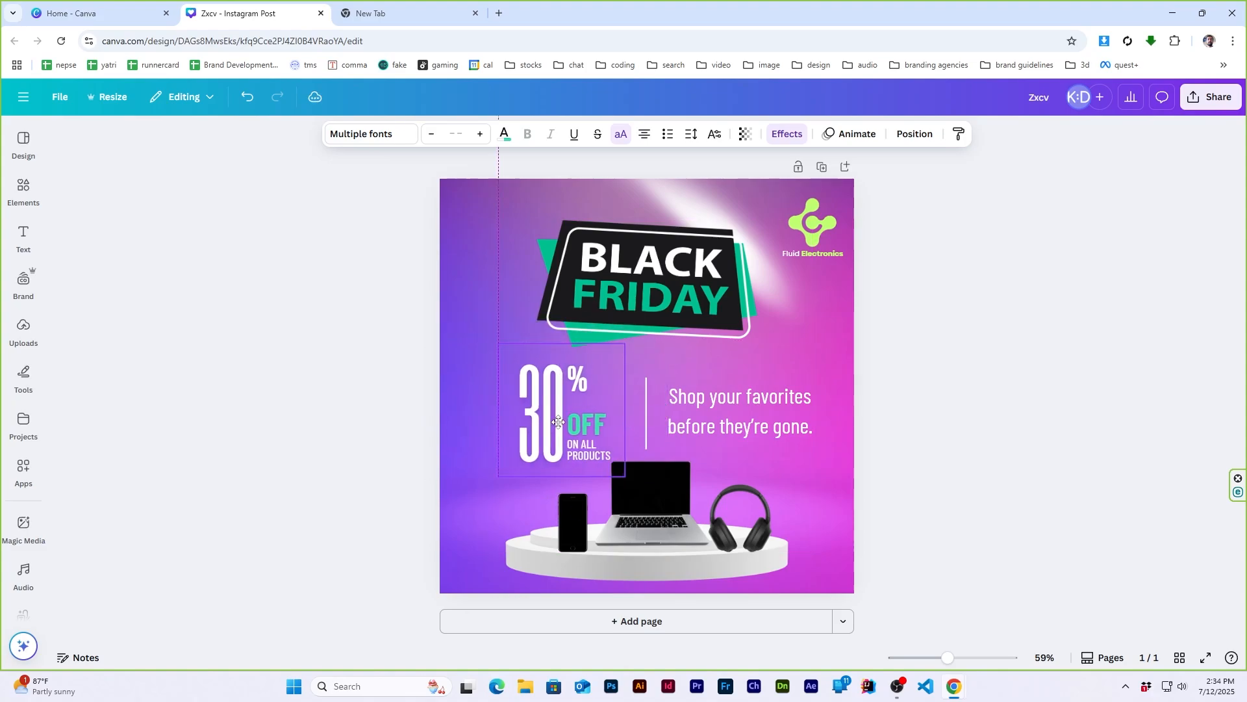
- Align the 30% OFF group, divider and tagline on their middles, space them evenly horizontally, group them and centre the group on the page
left_click(710, 418)
left_click(592, 421, "shift")
left_click(646, 417, "shift")
left_click(942, 134)
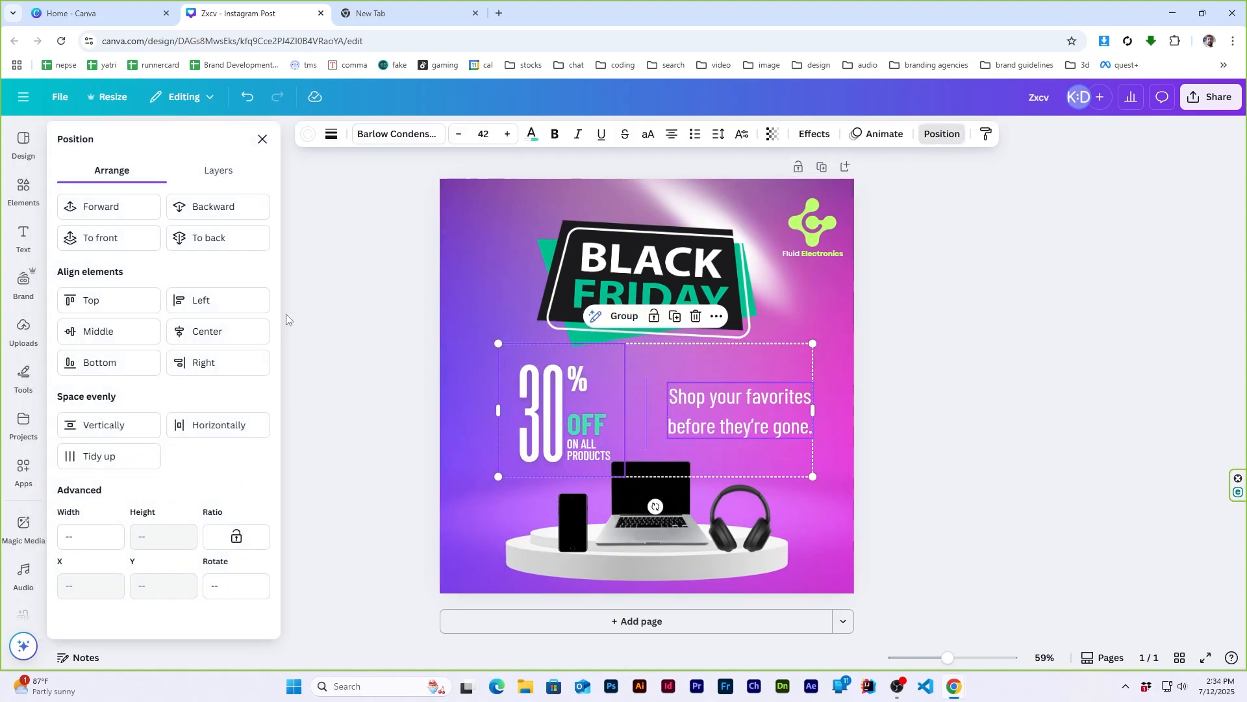
left_click(105, 335)
left_click(216, 427)
key("ctrl+g")
left_click(214, 332)
left_click(941, 135)
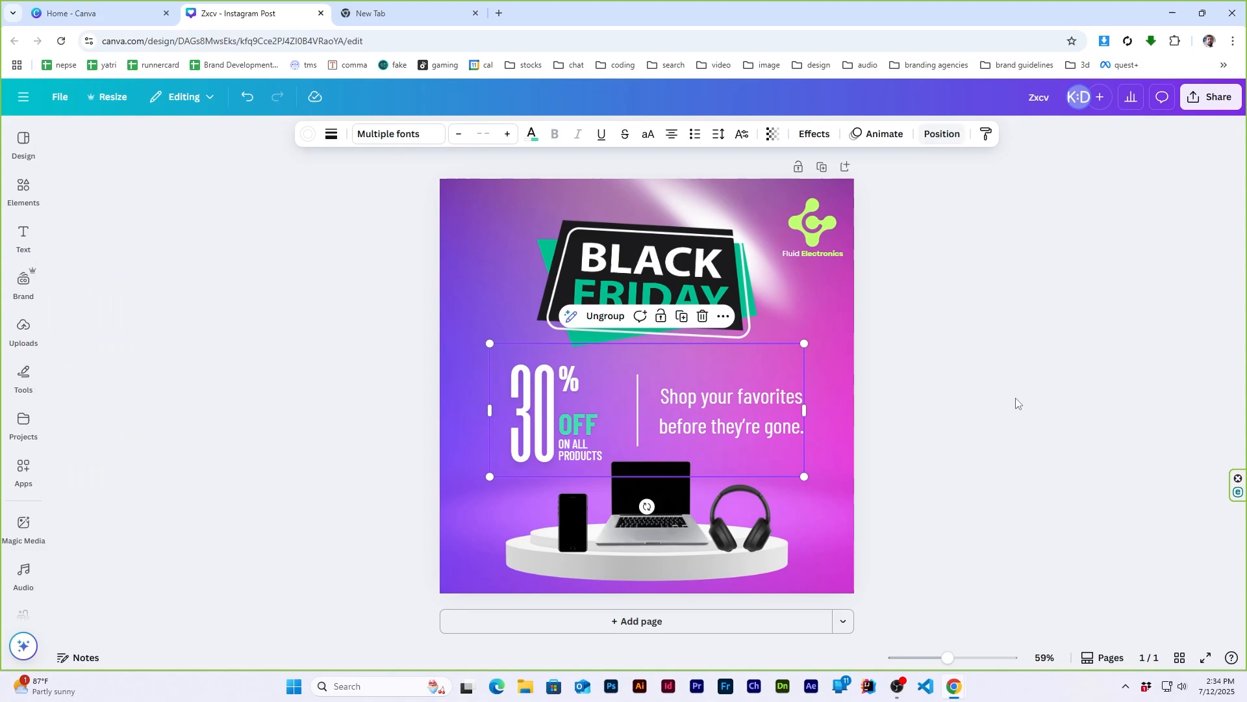
- Centre the laptop horizontally on the page and shift the phone slightly left on the podium
left_click(721, 280)
left_click(828, 134)
left_click(718, 564)
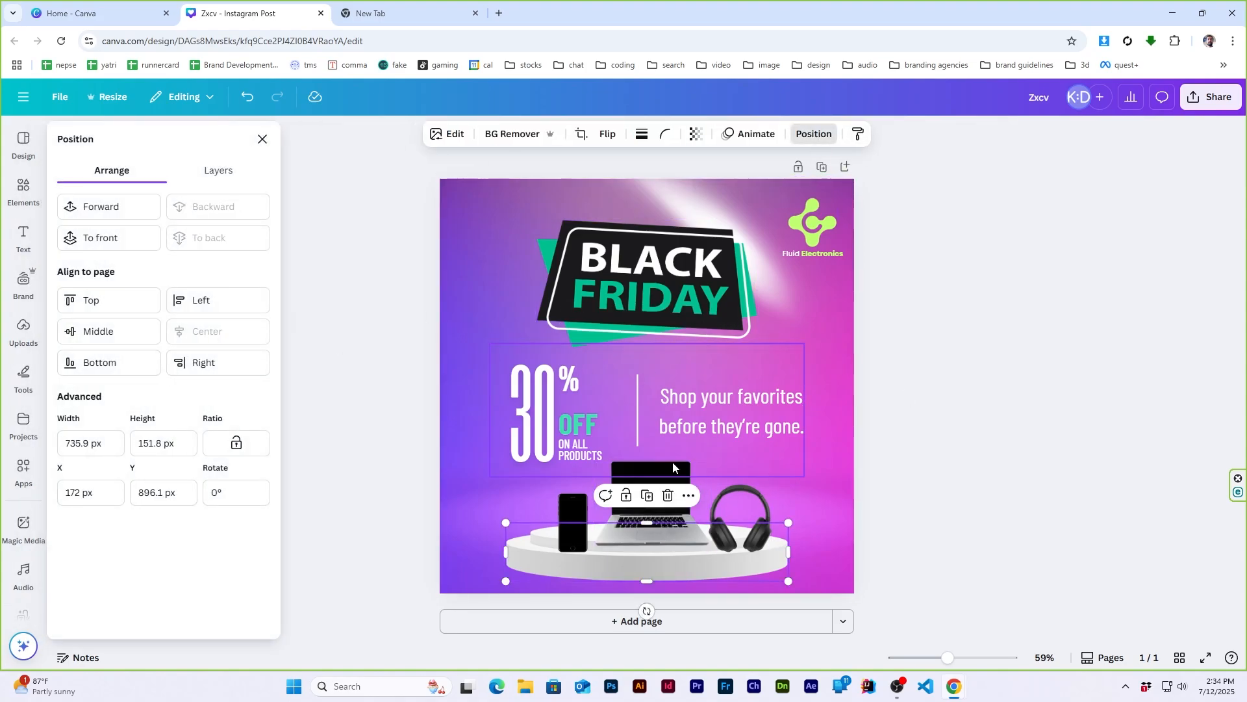
left_click(635, 530)
left_click(216, 332)
left_click_drag(569, 538, 564, 538)
left_click(757, 538)
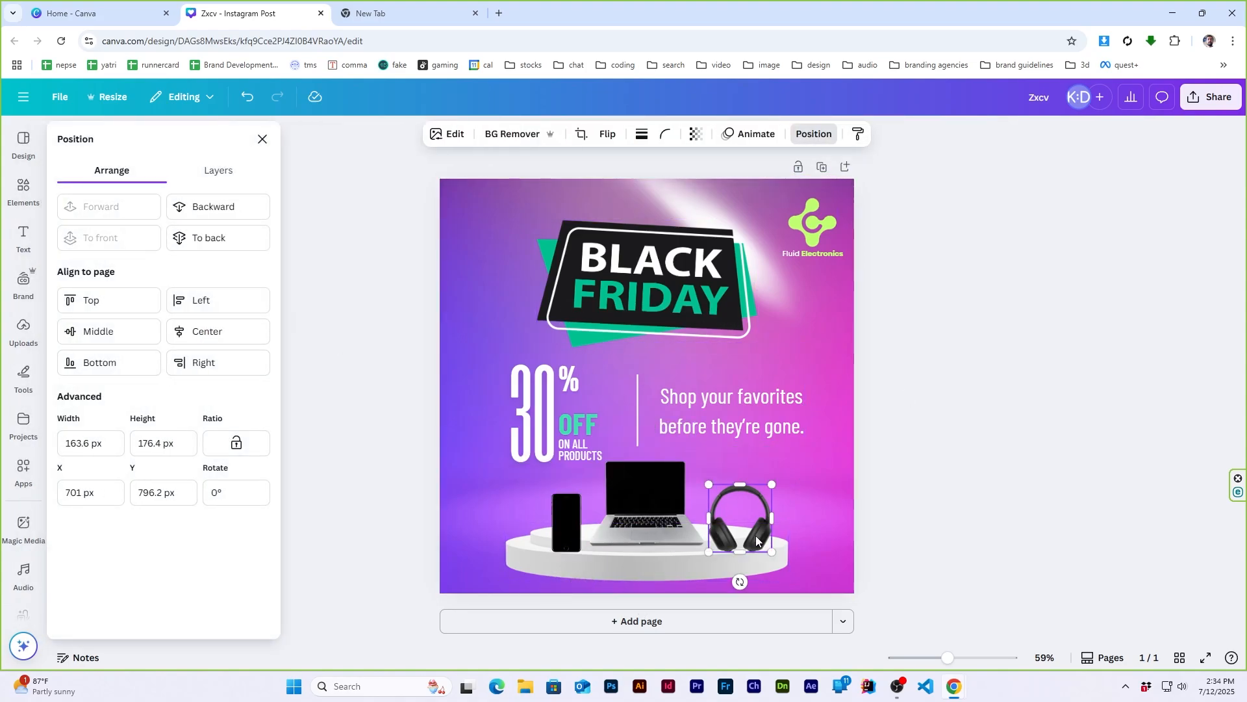
left_click(930, 451)
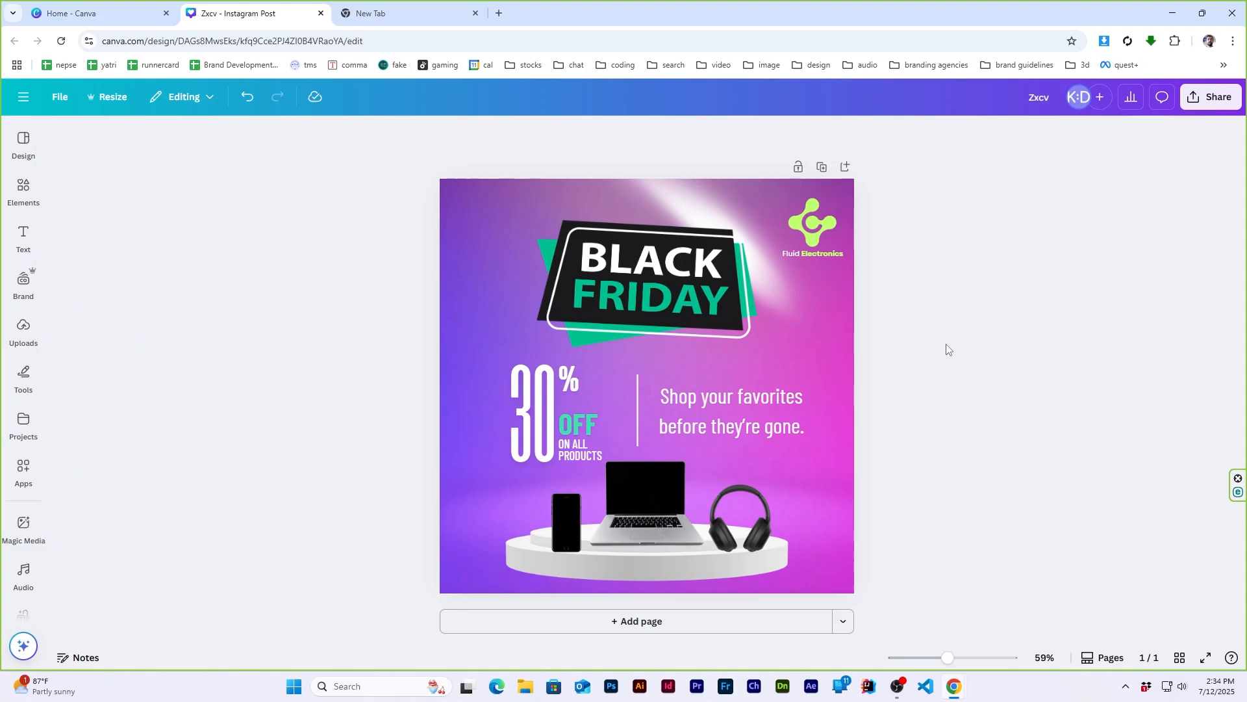
left_click(790, 397)
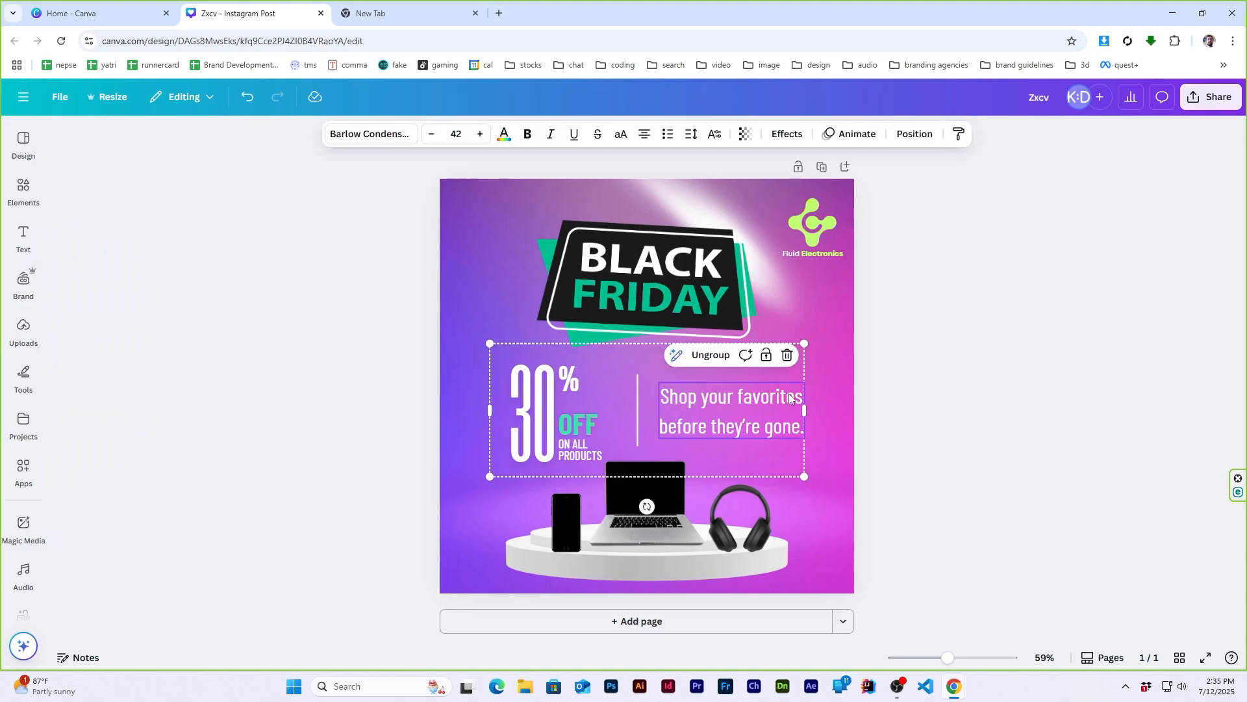
left_click(980, 367)
left_click(24, 235)
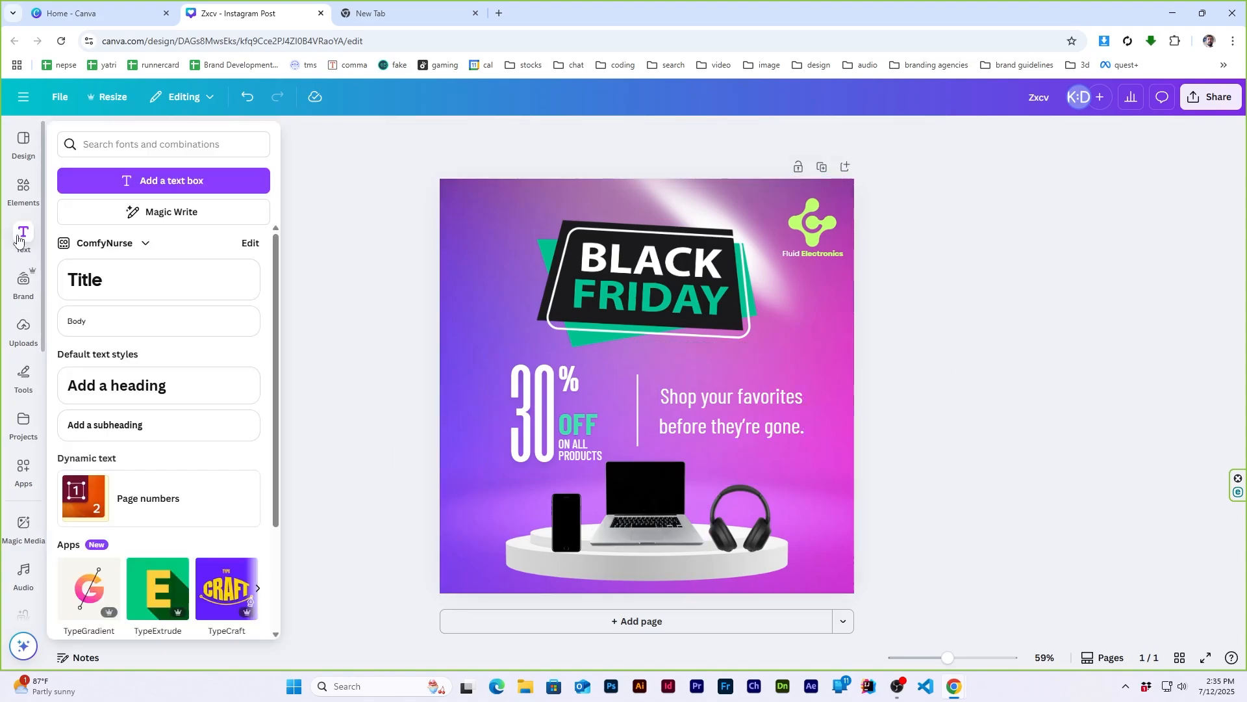
left_click(111, 333)
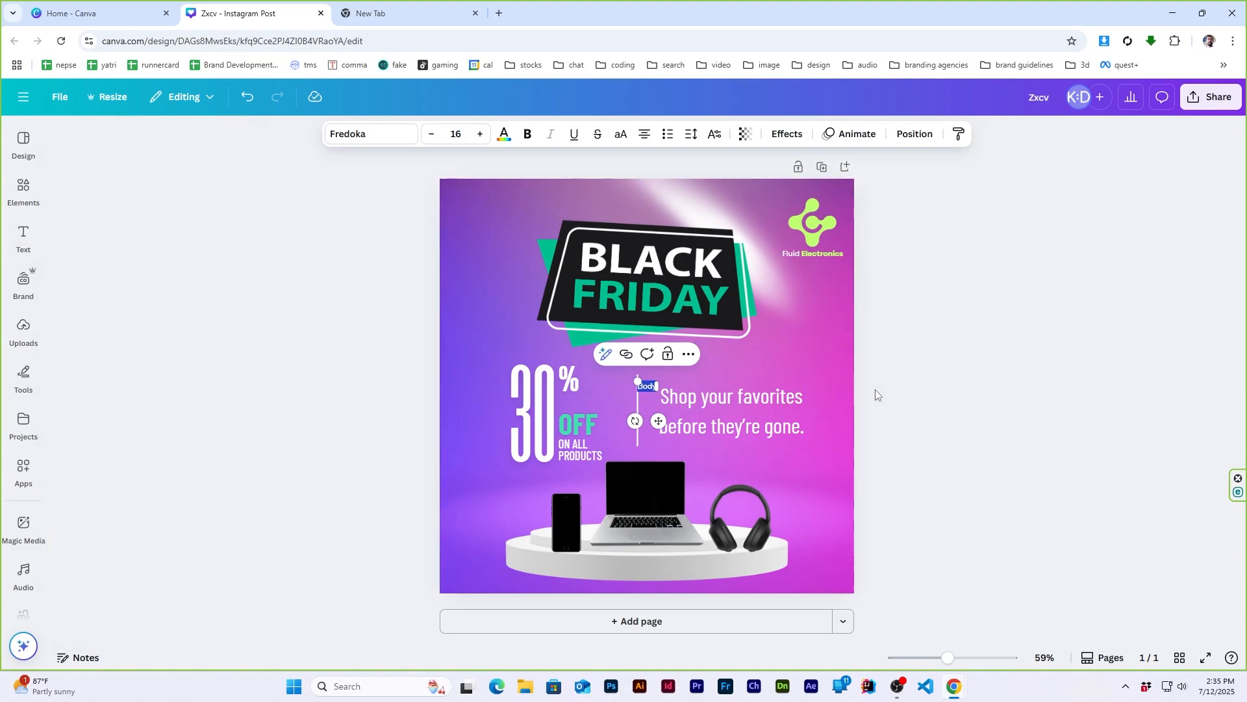
type("www.fluid")
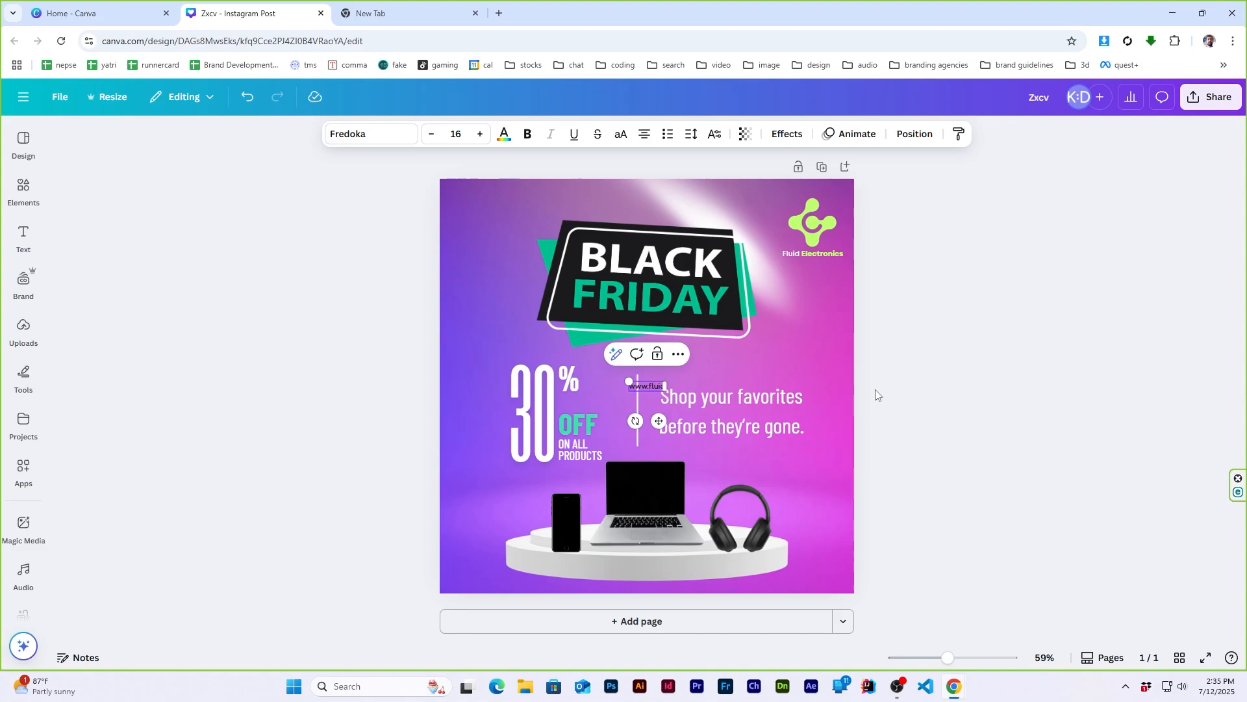
type("electronics.com")
left_click(1021, 329)
left_click(646, 386)
left_click_drag(646, 386, 649, 566)
left_click(959, 423)
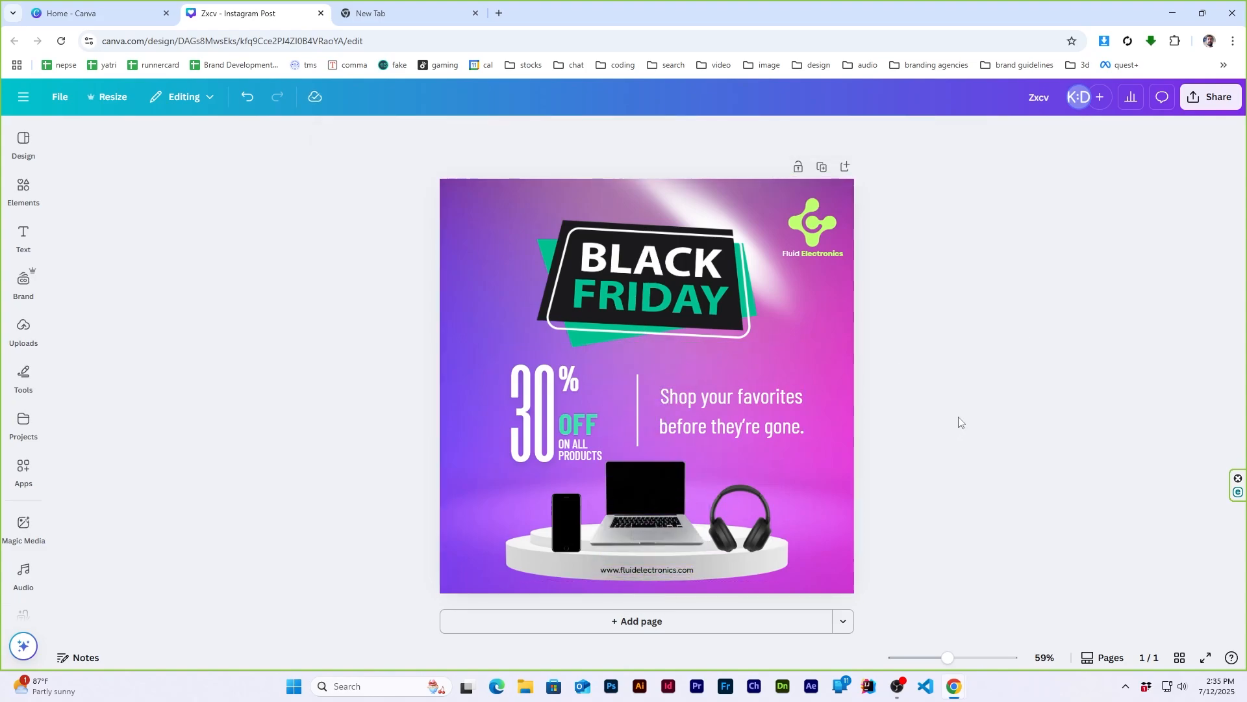
left_click(638, 568)
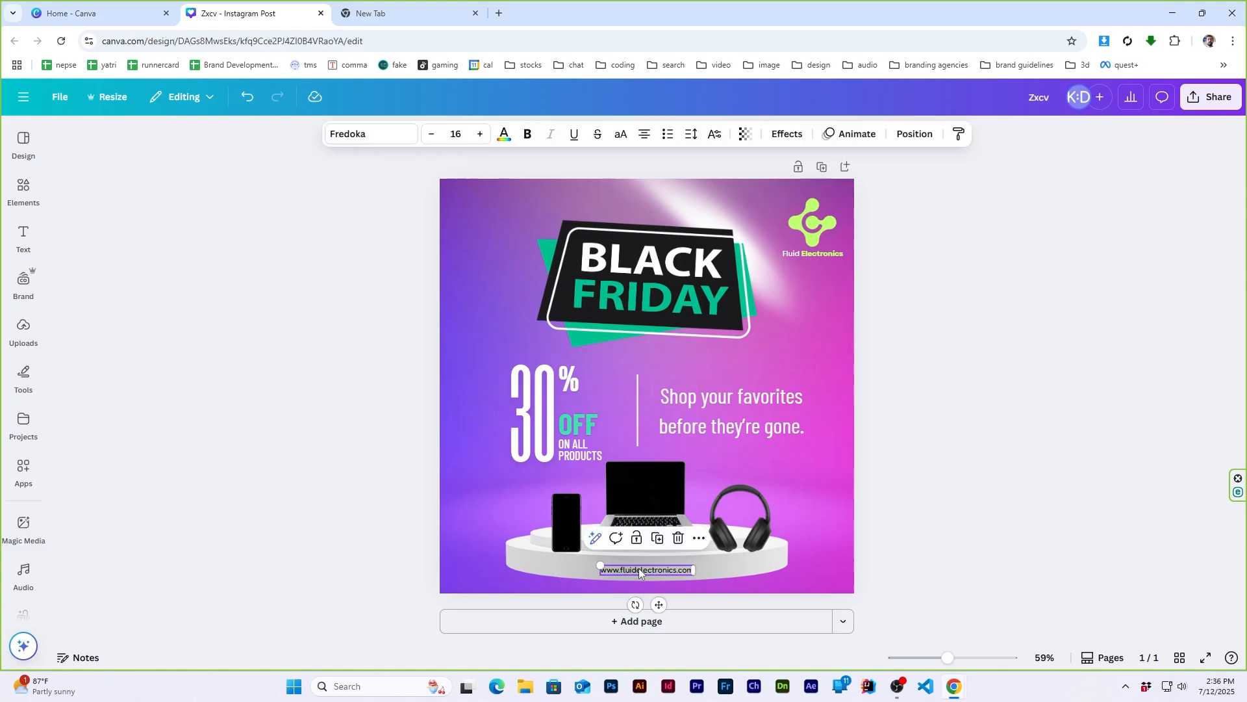
left_click(974, 469)
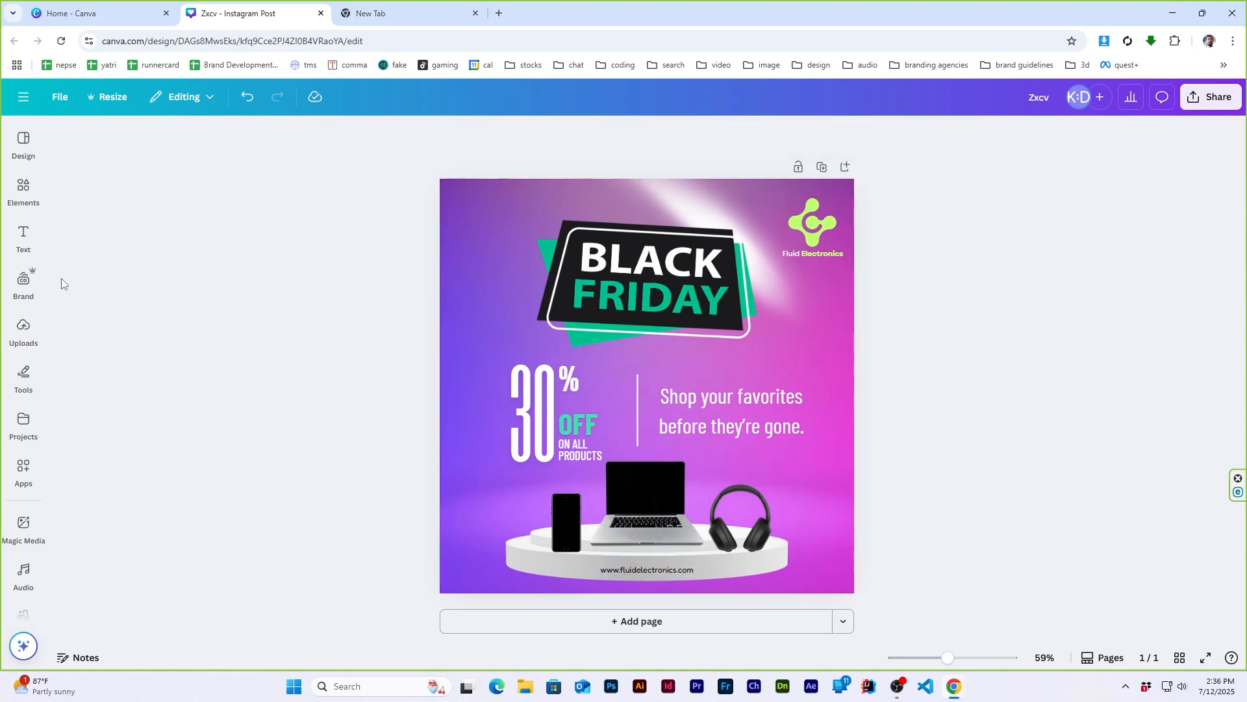
- Add a rounded square shape and resize it into a green pill about 324 × 43 px behind the website address
left_click(31, 192)
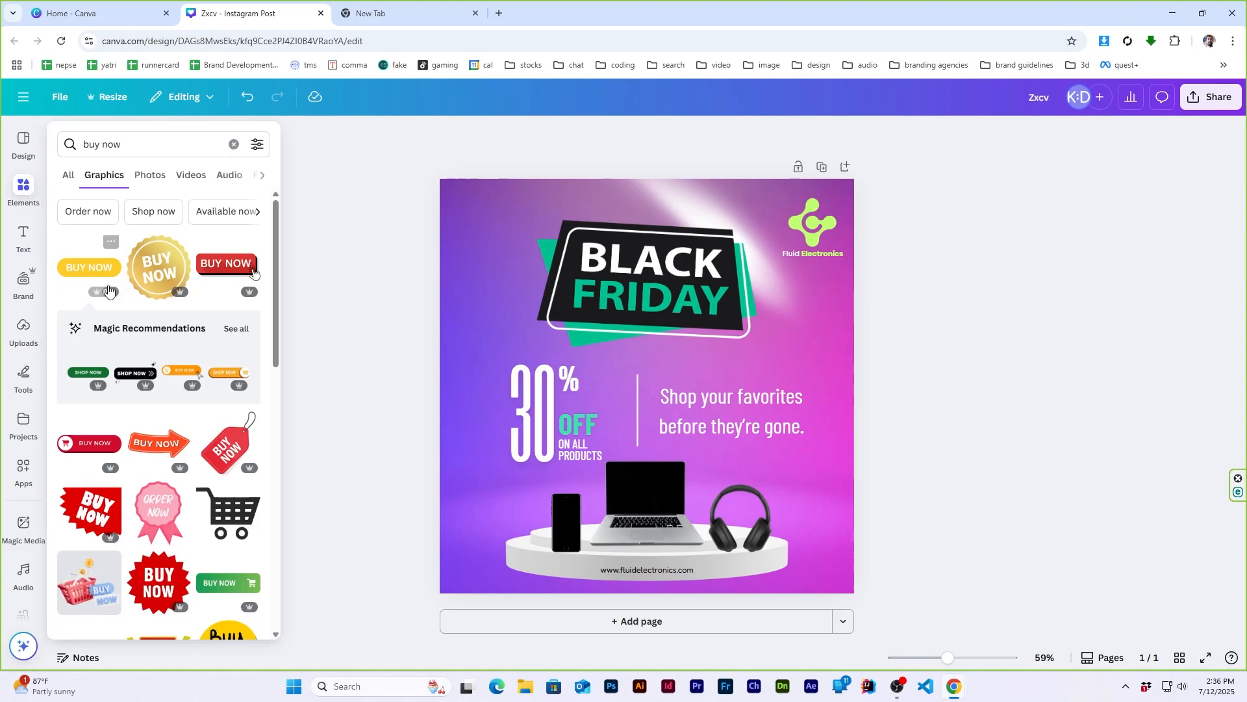
left_click(80, 176)
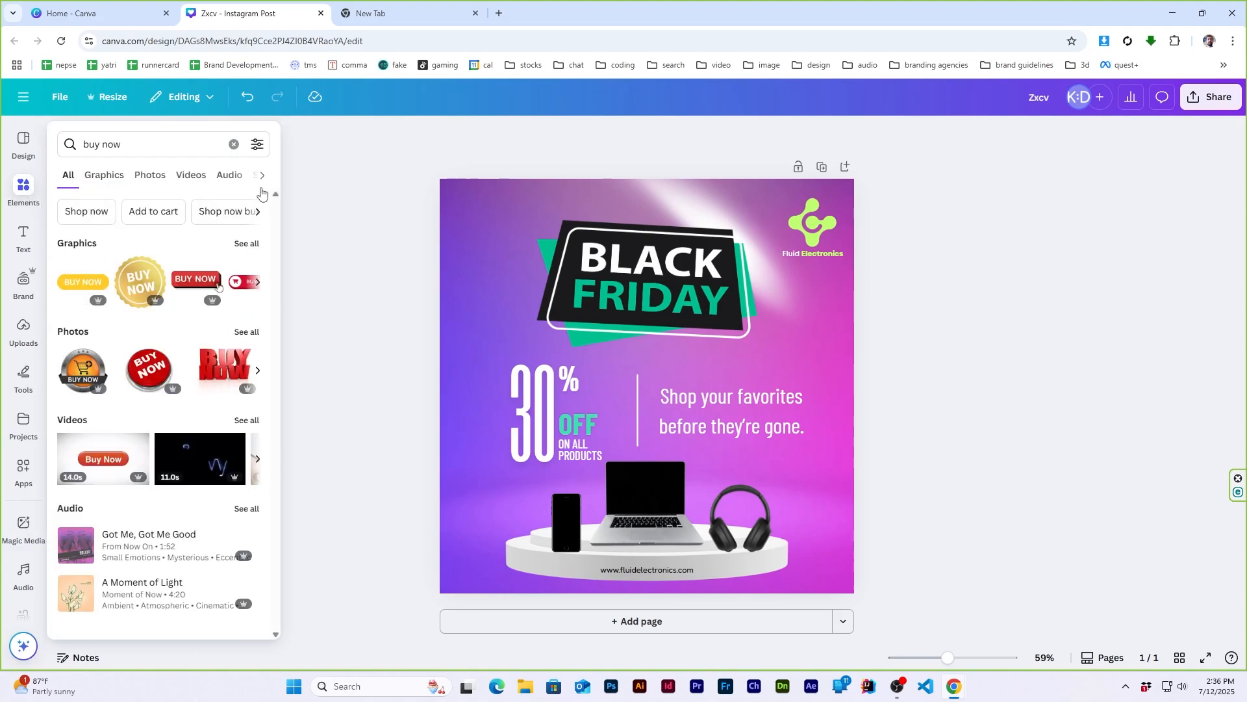
left_click(233, 144)
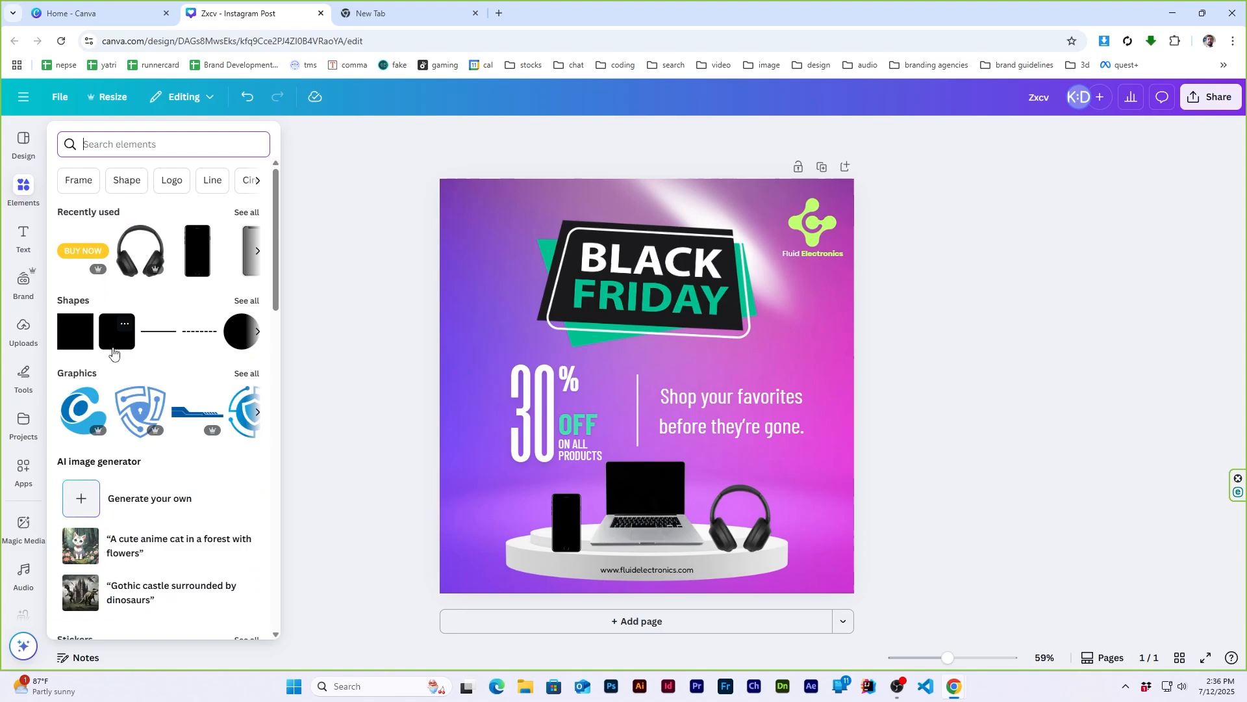
left_click(113, 351)
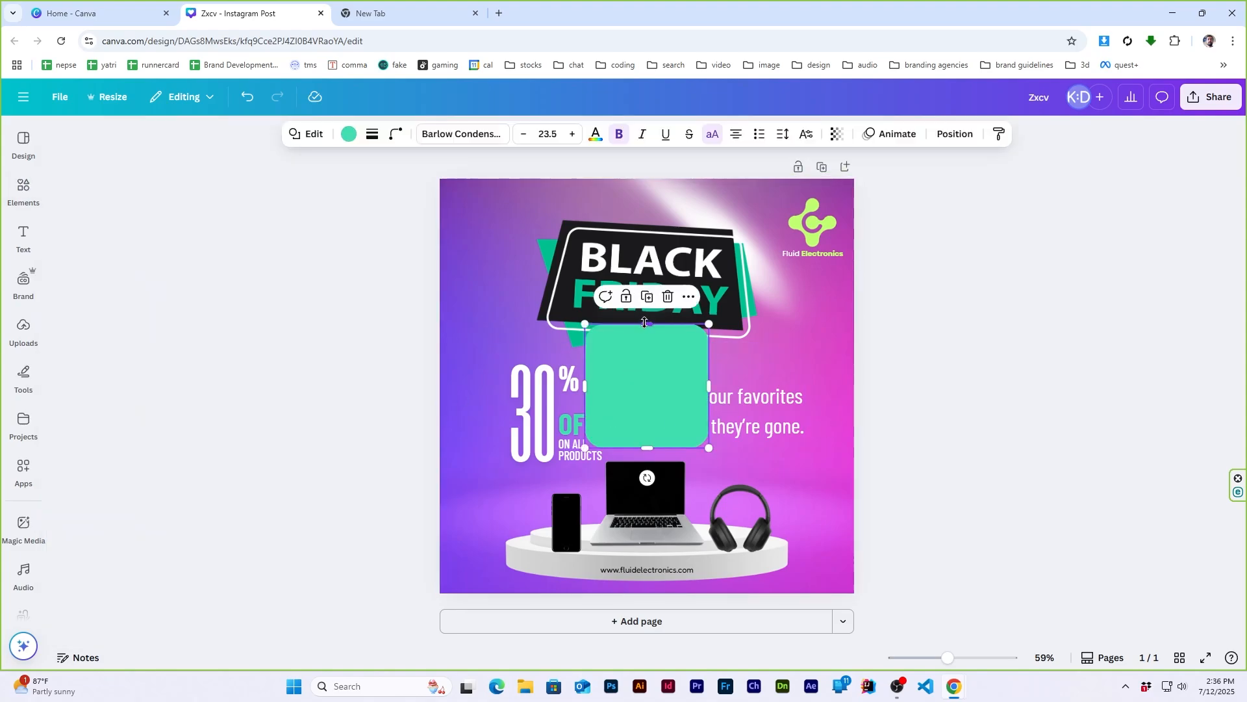
left_click_drag(644, 322, 626, 566)
left_click(920, 481)
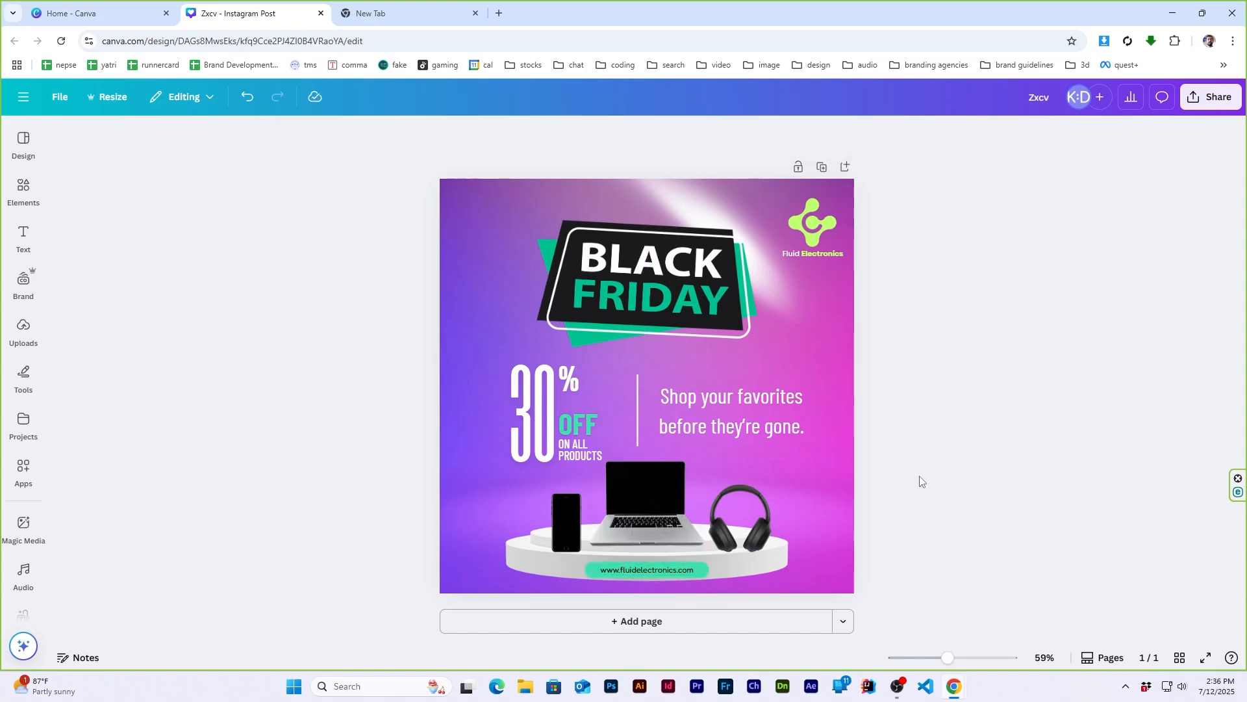
- Group the website address with its green pill and check the group's centring on the page
scroll(664, 541, "up", 6)
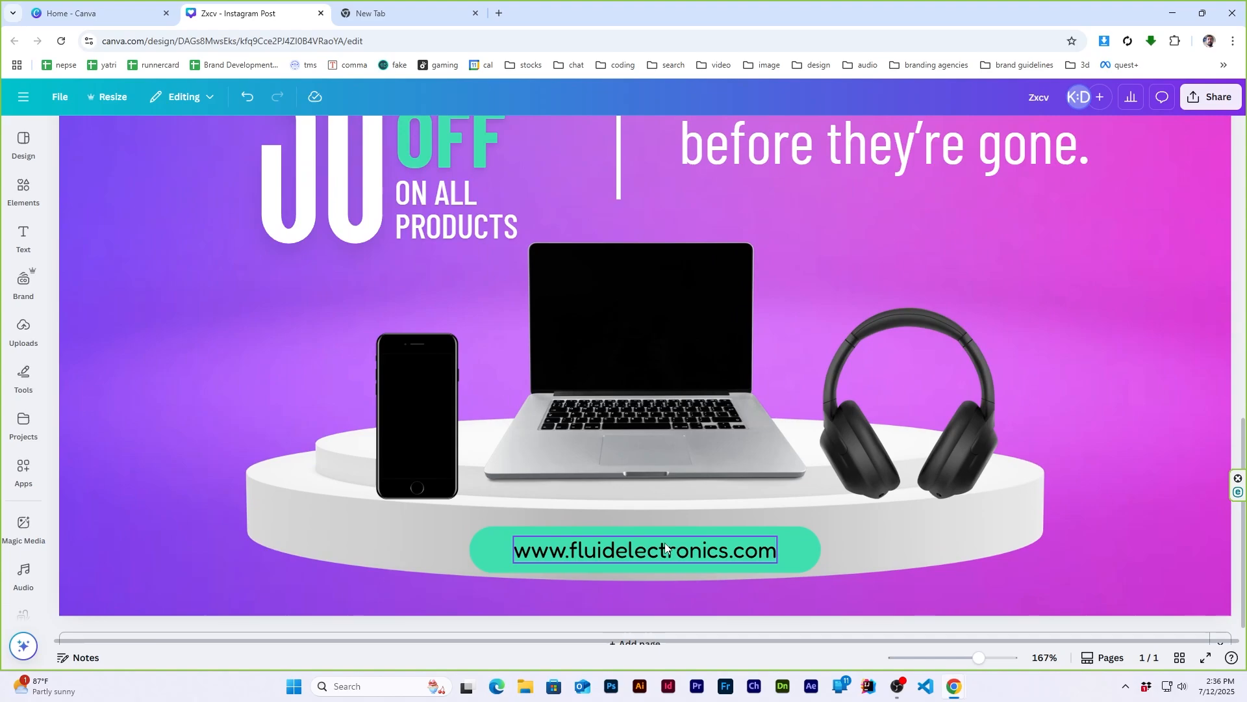
left_click(789, 549)
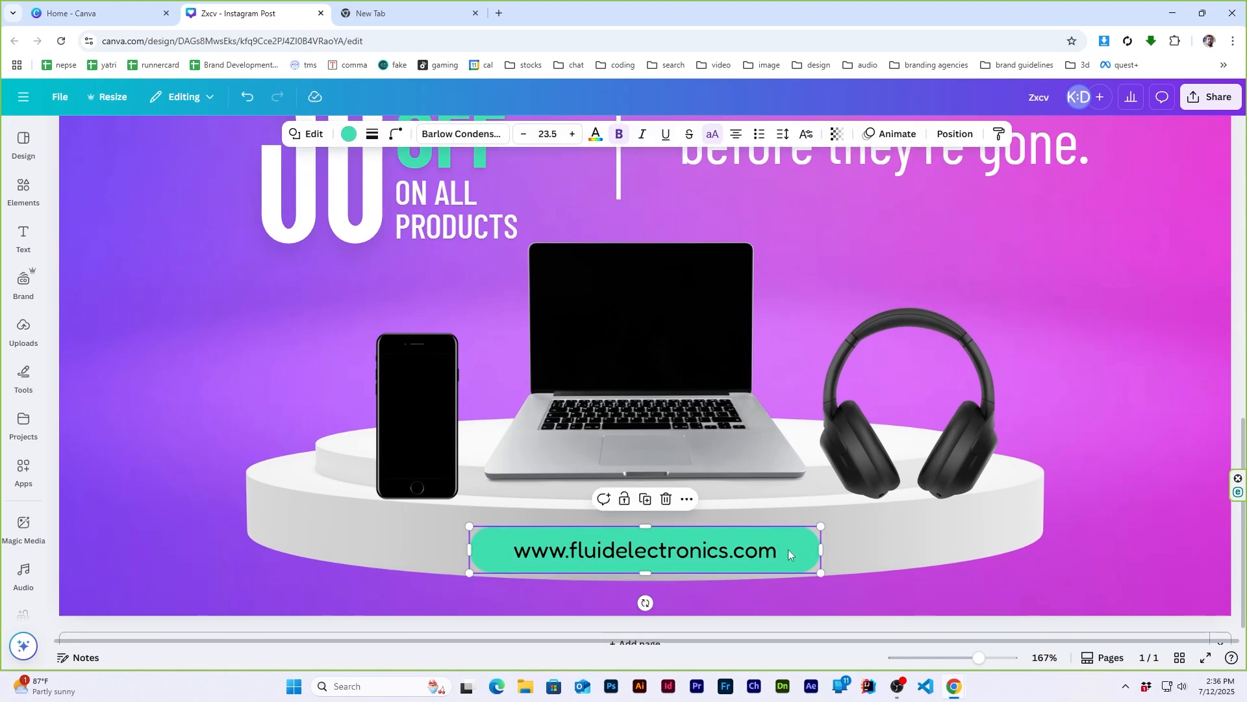
left_click(763, 555, "shift")
left_click(943, 133)
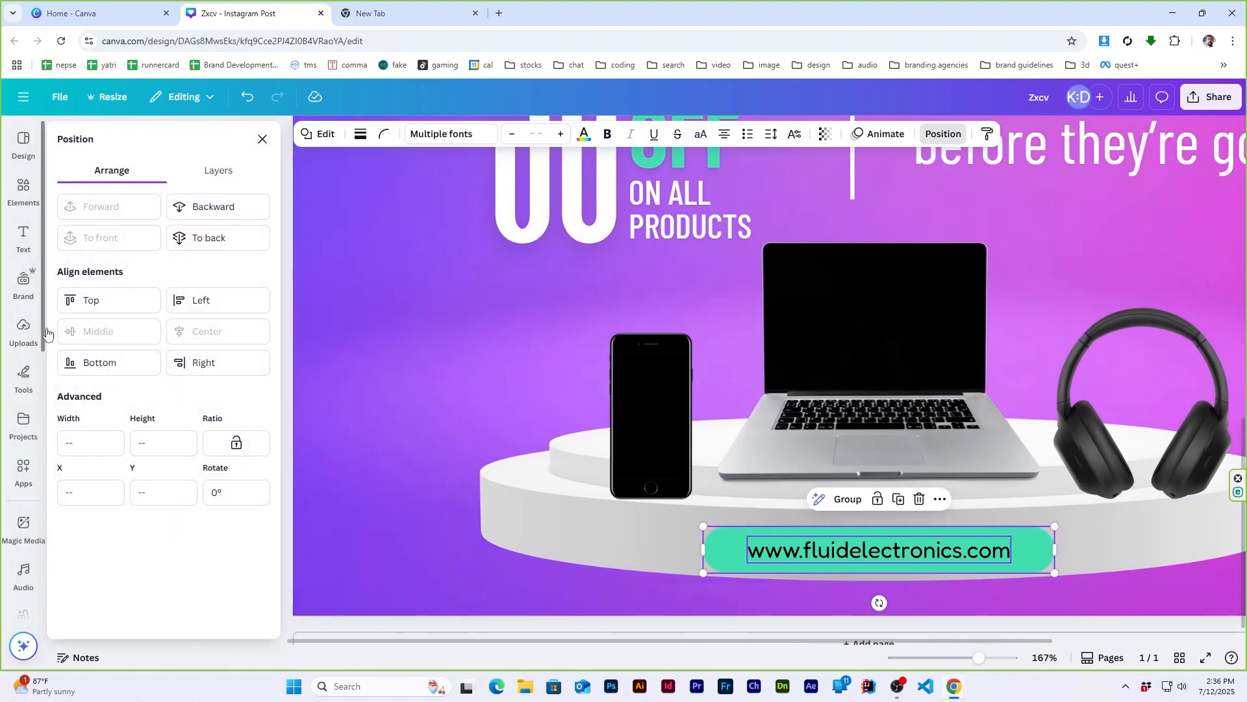
left_click(263, 139)
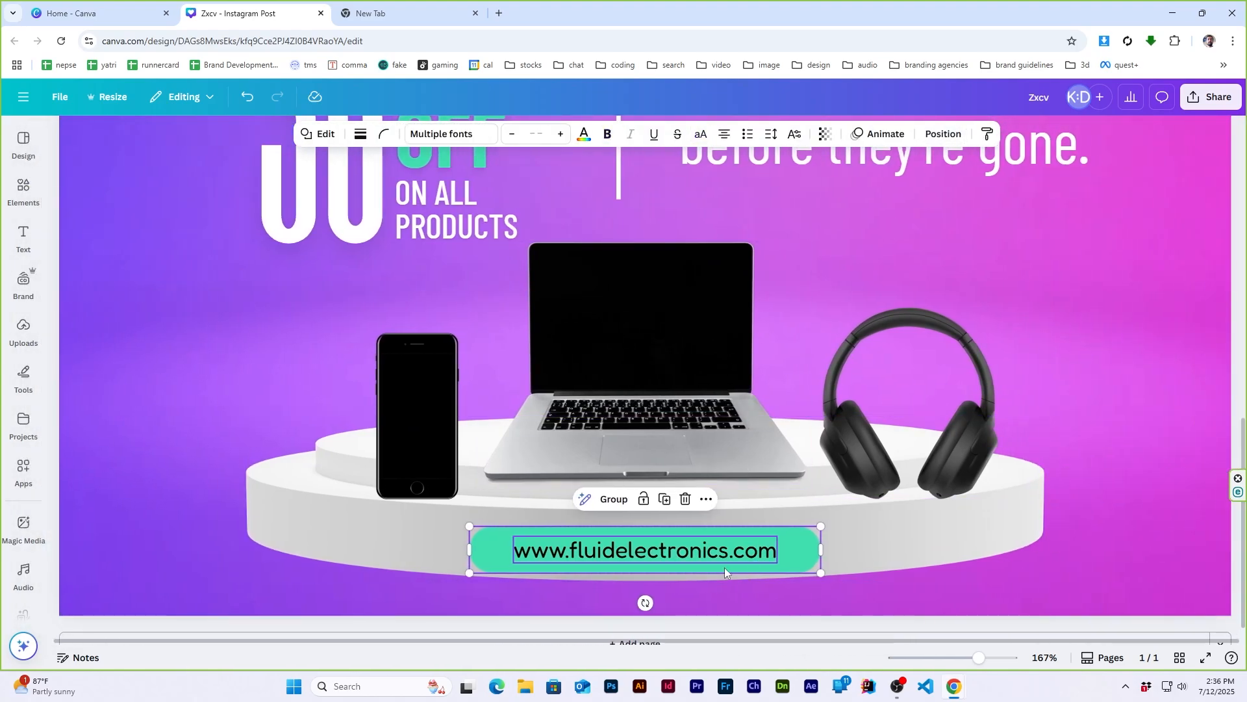
key("ctrl+g")
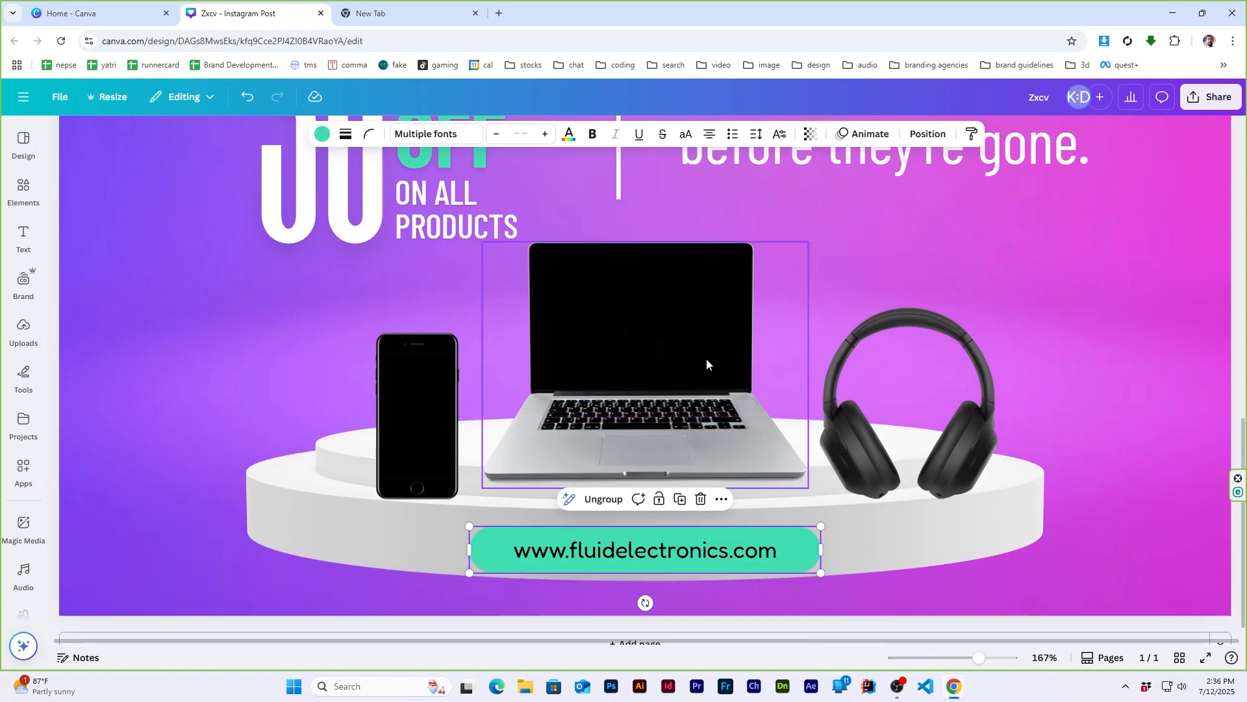
scroll(706, 360, "down", 4)
scroll(705, 362, "up", 2)
left_click(928, 134)
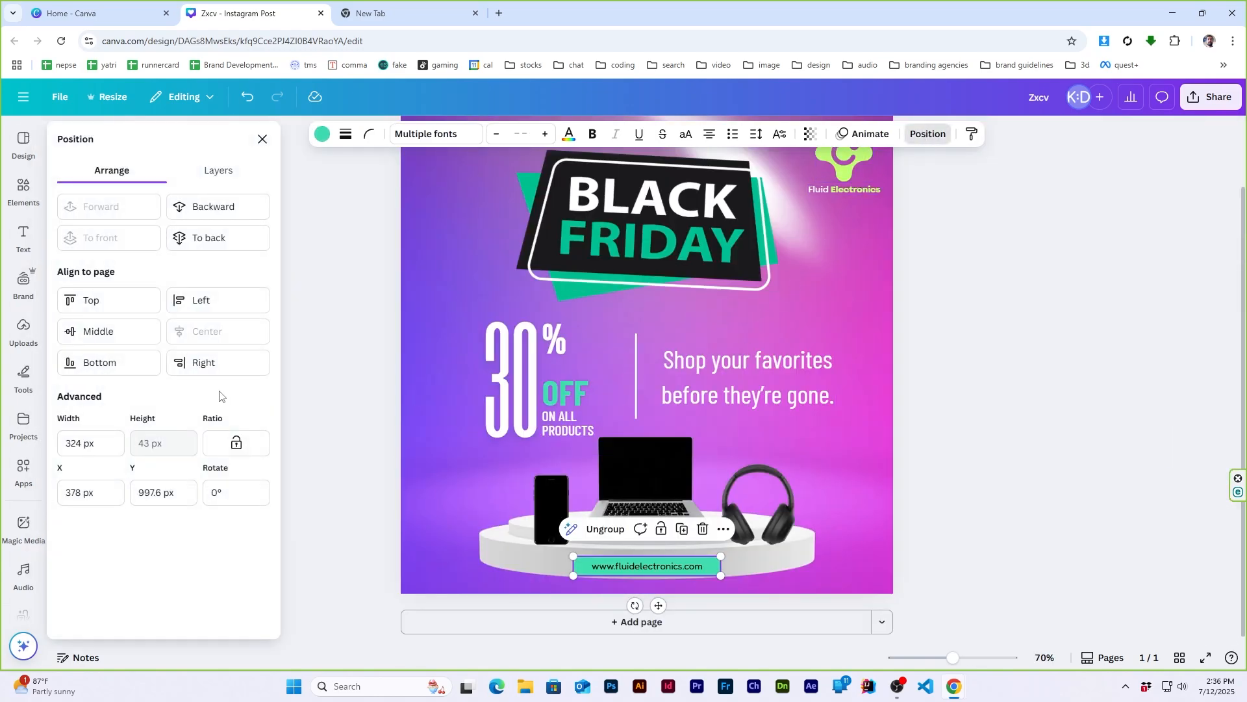
left_click(263, 139)
left_click(1054, 419)
scroll(1054, 420, "up", 2)
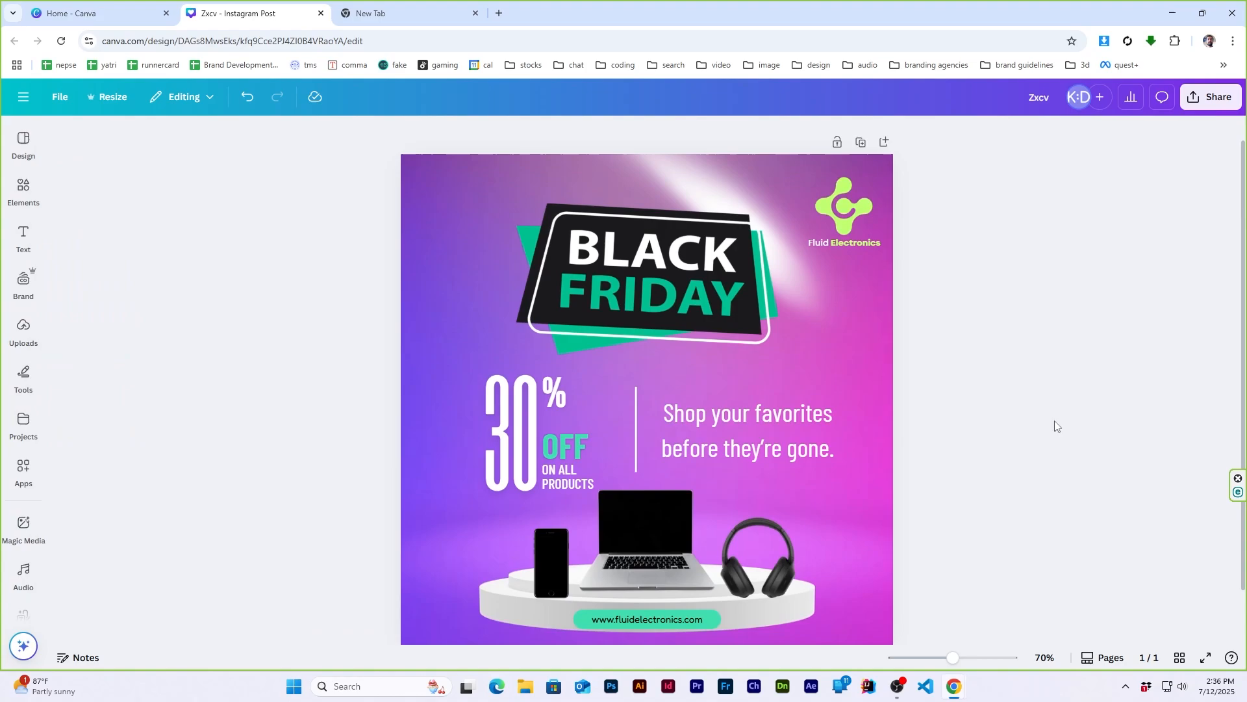
scroll(909, 437, "down", 1)
- Search the elements for "cta" and browse the graphics for a call-to-action symbol
left_click(24, 190)
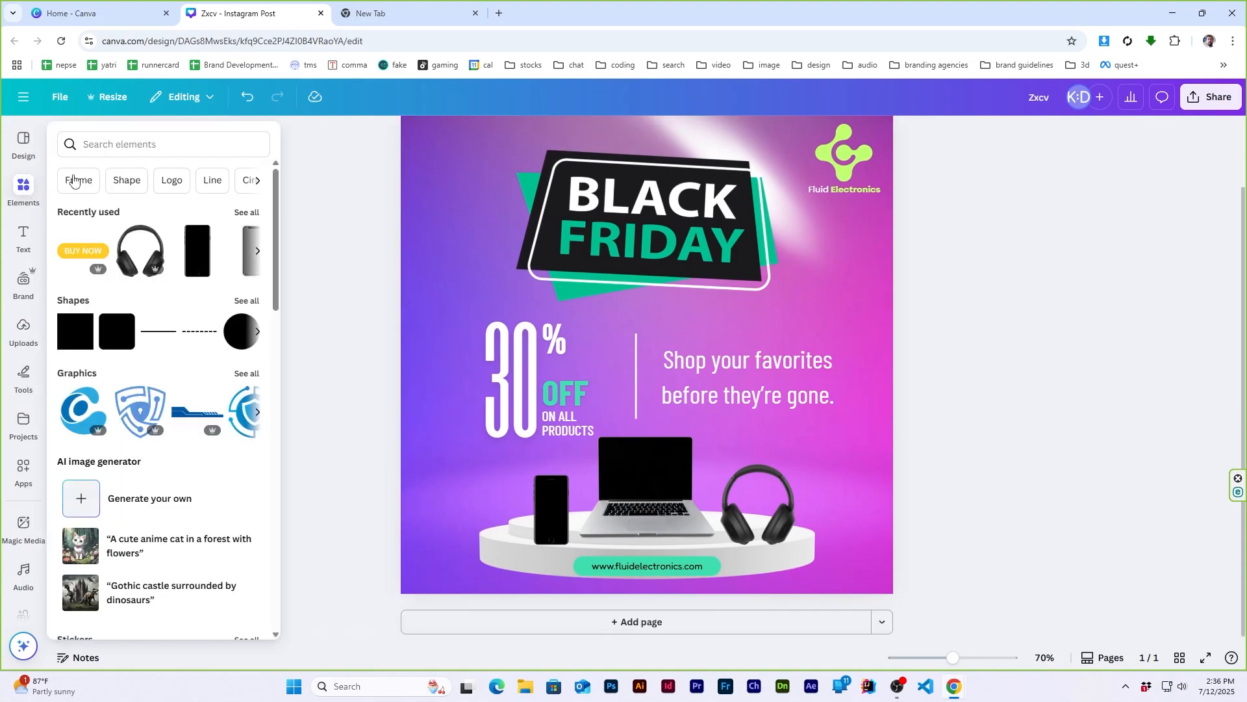
type("cta")
key("Return")
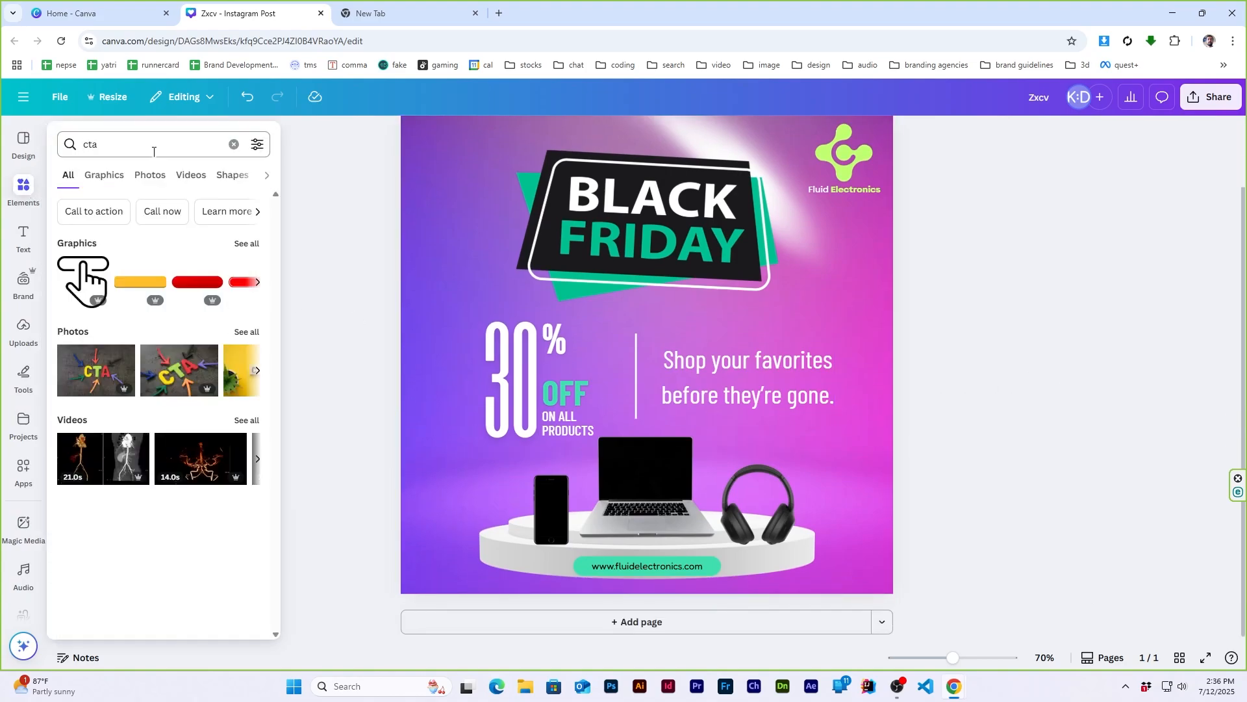
left_click(80, 252)
scroll(172, 328, "down", 5)
scroll(171, 327, "down", 10)
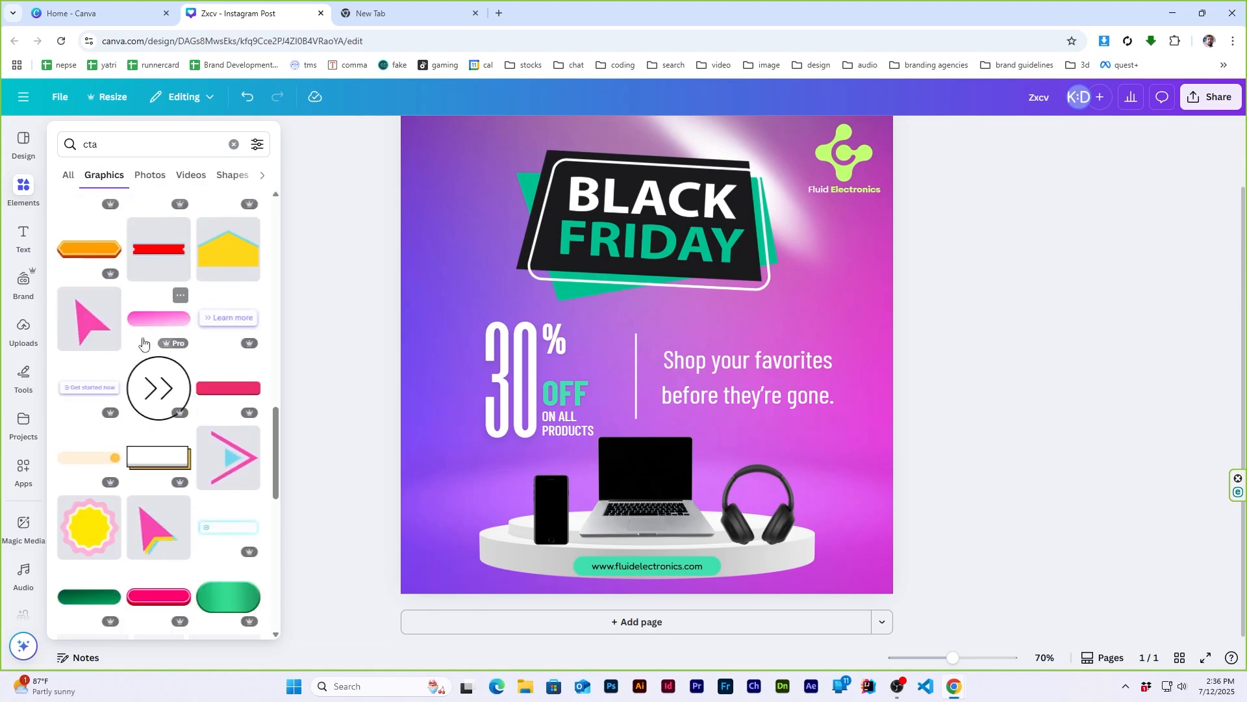
- Search for "click" graphics, add the outlined click cursor and shrink it onto the right end of the website pill
double_click(149, 144)
type("click")
key("Return")
left_click(95, 265)
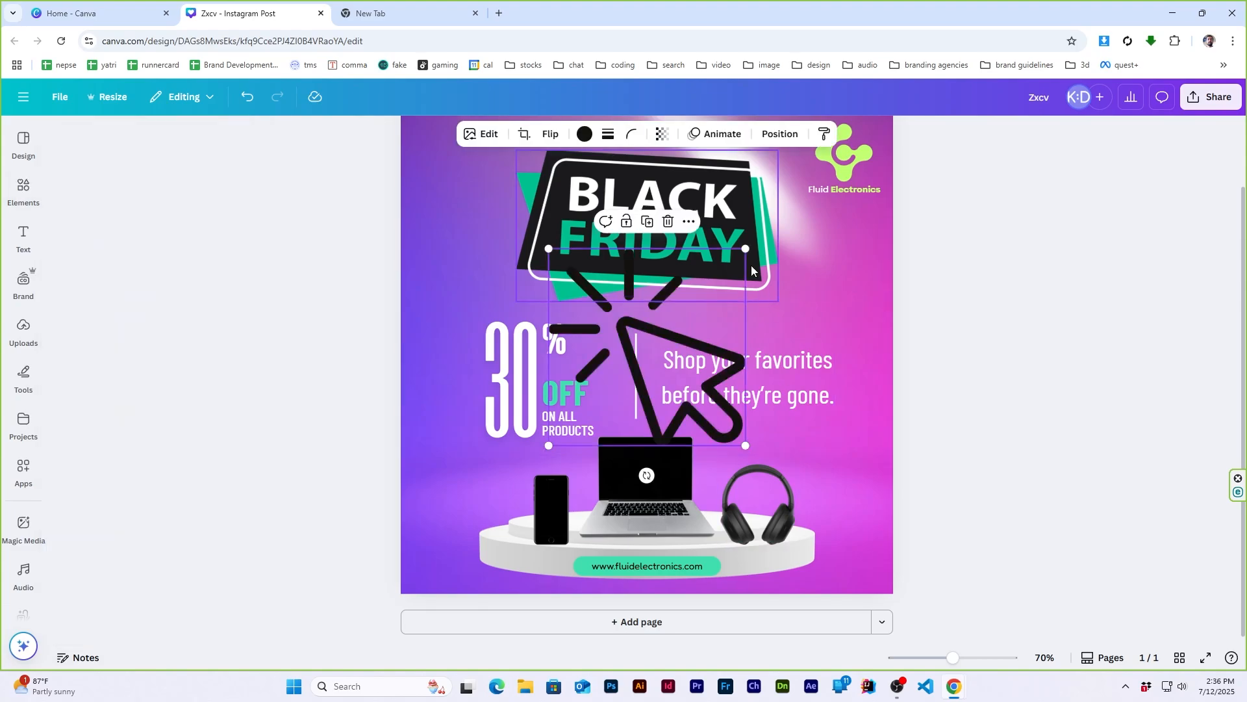
left_click_drag(750, 246, 723, 578)
left_click(969, 433)
scroll(968, 434, "up", 2)
scroll(969, 433, "down", 1)
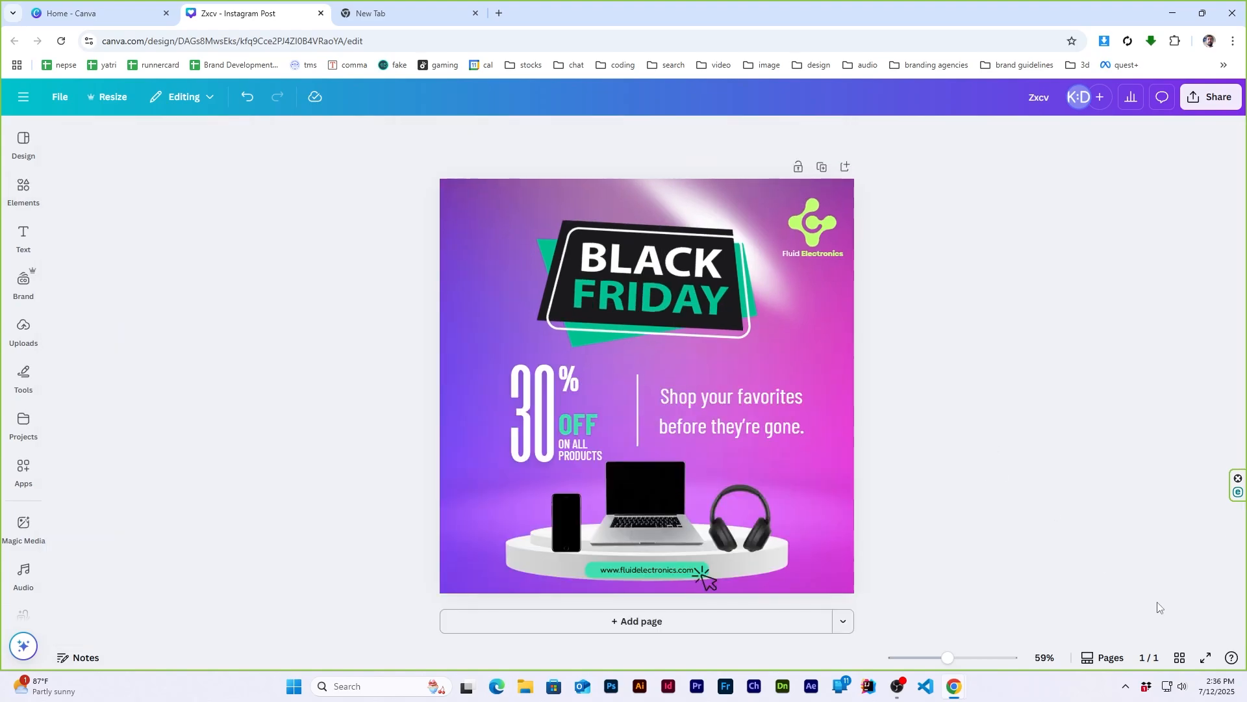
left_click(1044, 658)
left_click(950, 446)
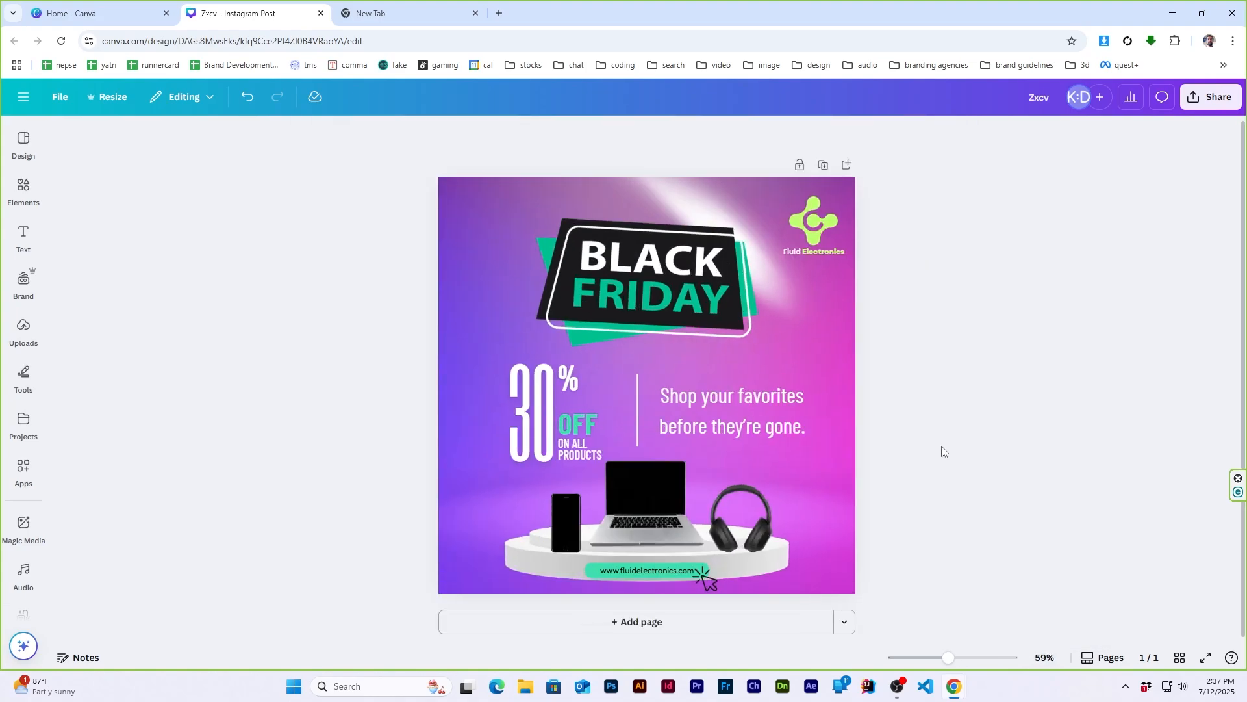
- Change the click cursor's colour to white
left_click(705, 578)
left_click(585, 134)
left_click(222, 236)
left_click(936, 411)
- Scale the click cursor down slightly, keeping it at the right end of the website pill
scroll(734, 573, "up", 2)
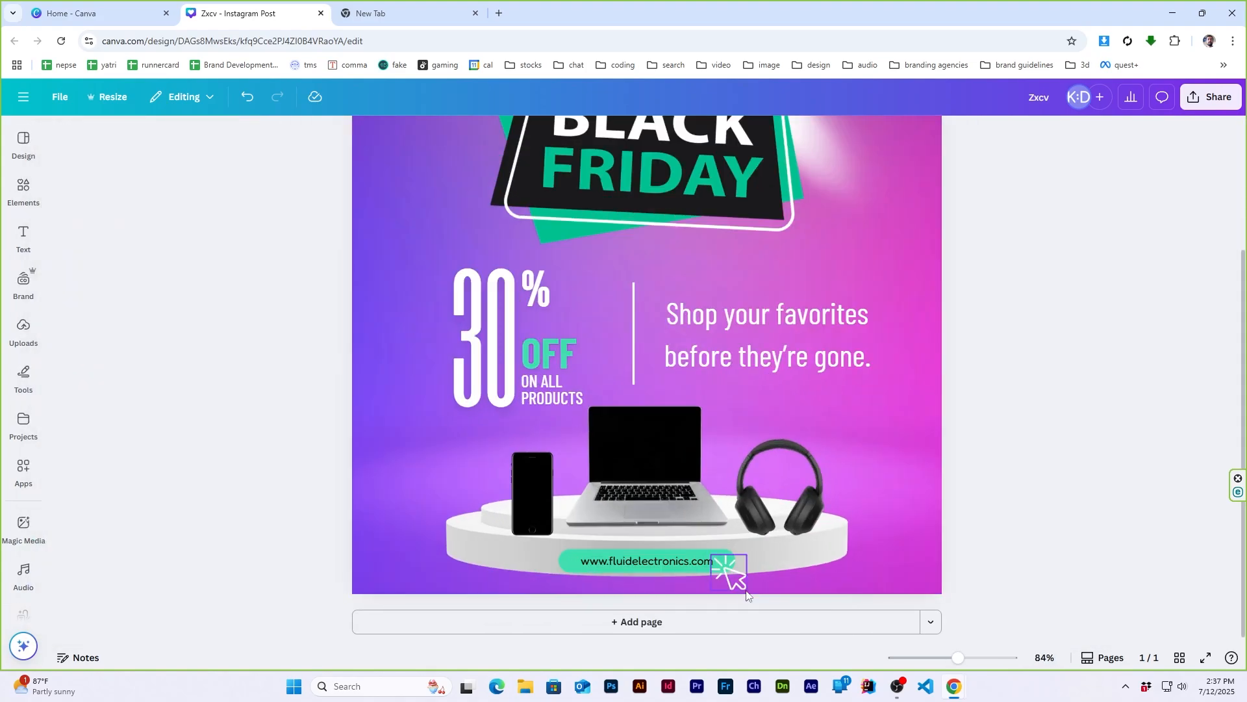
left_click(731, 572)
left_click_drag(747, 590, 736, 578)
left_click(983, 477)
scroll(983, 477, "down", 2)
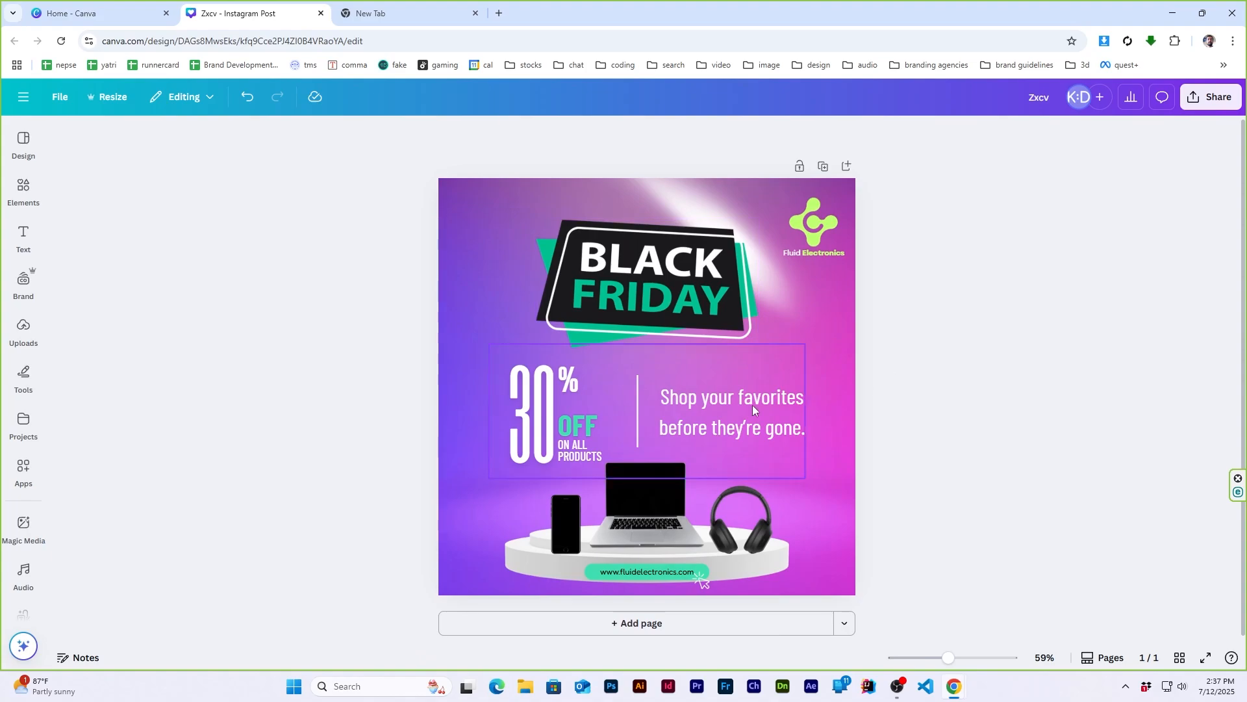
- Search for "sale" graphics, add the red SALE starburst and place it small over the Black Friday badge's lower-right corner
left_click(23, 188)
type("sale")
key("Return")
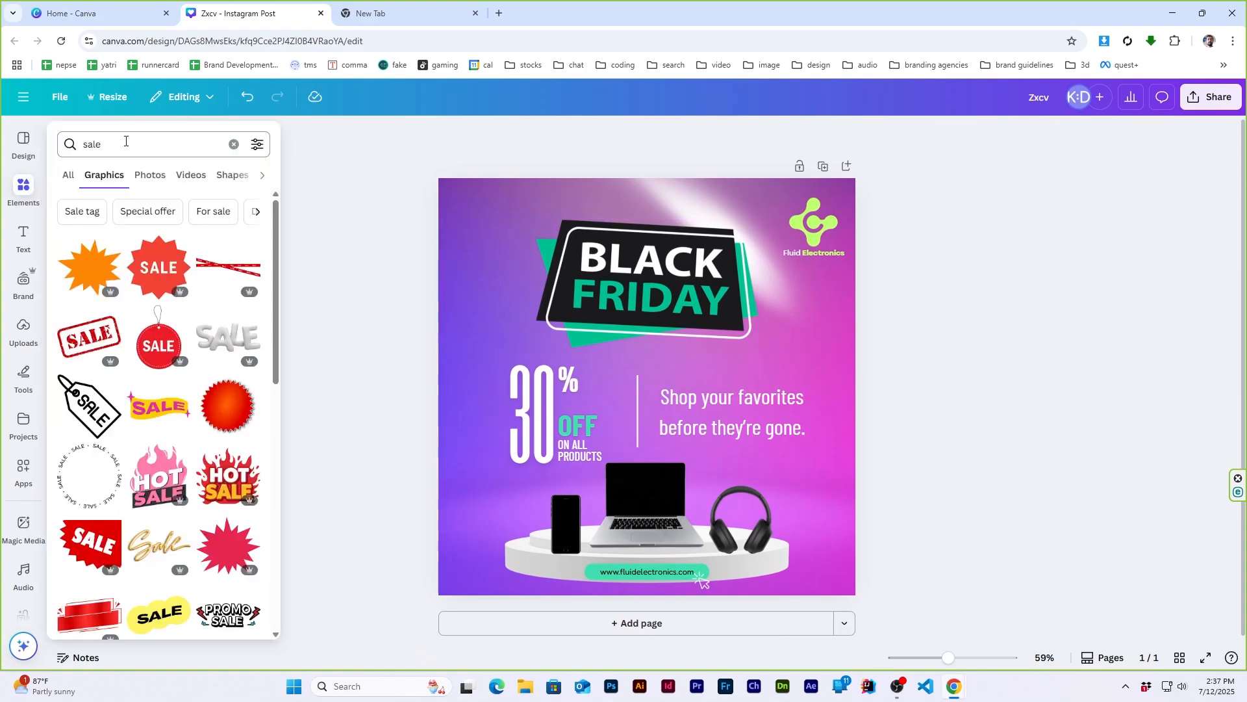
left_click(158, 266)
left_click_drag(637, 373, 744, 341)
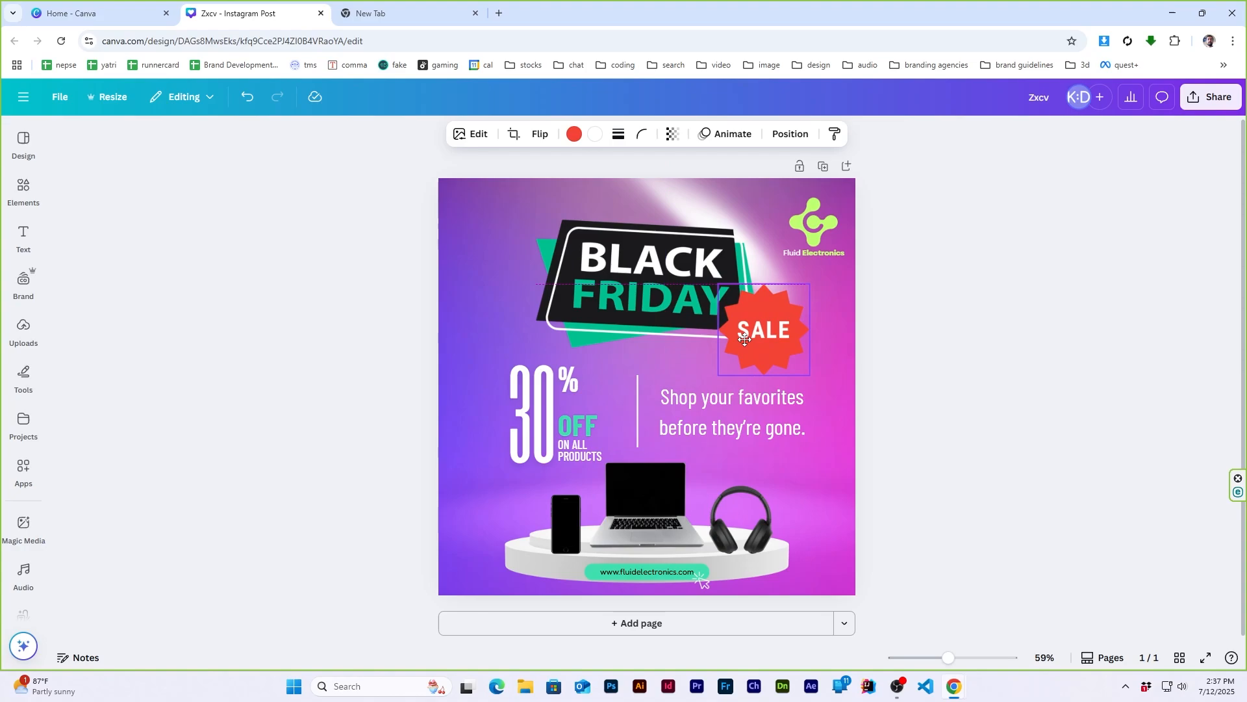
left_click(974, 343)
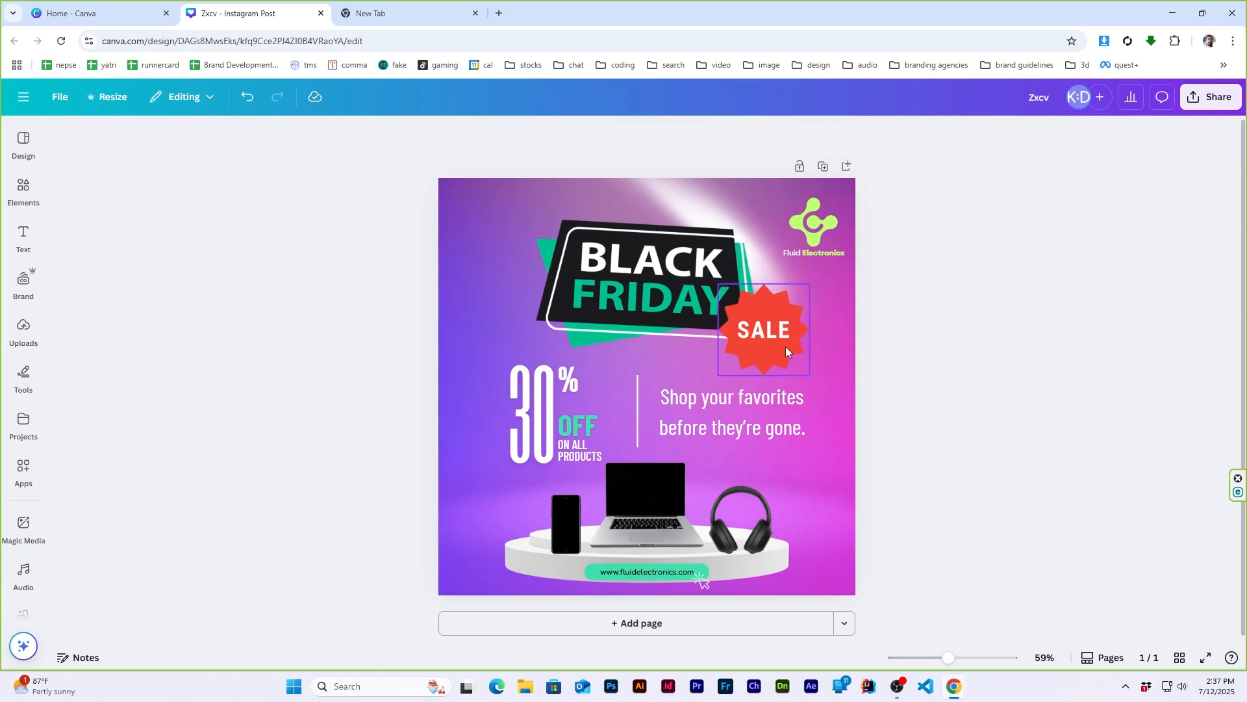
- Recolour the SALE starburst to the document's turquoise green
left_click(760, 341)
left_click(574, 134)
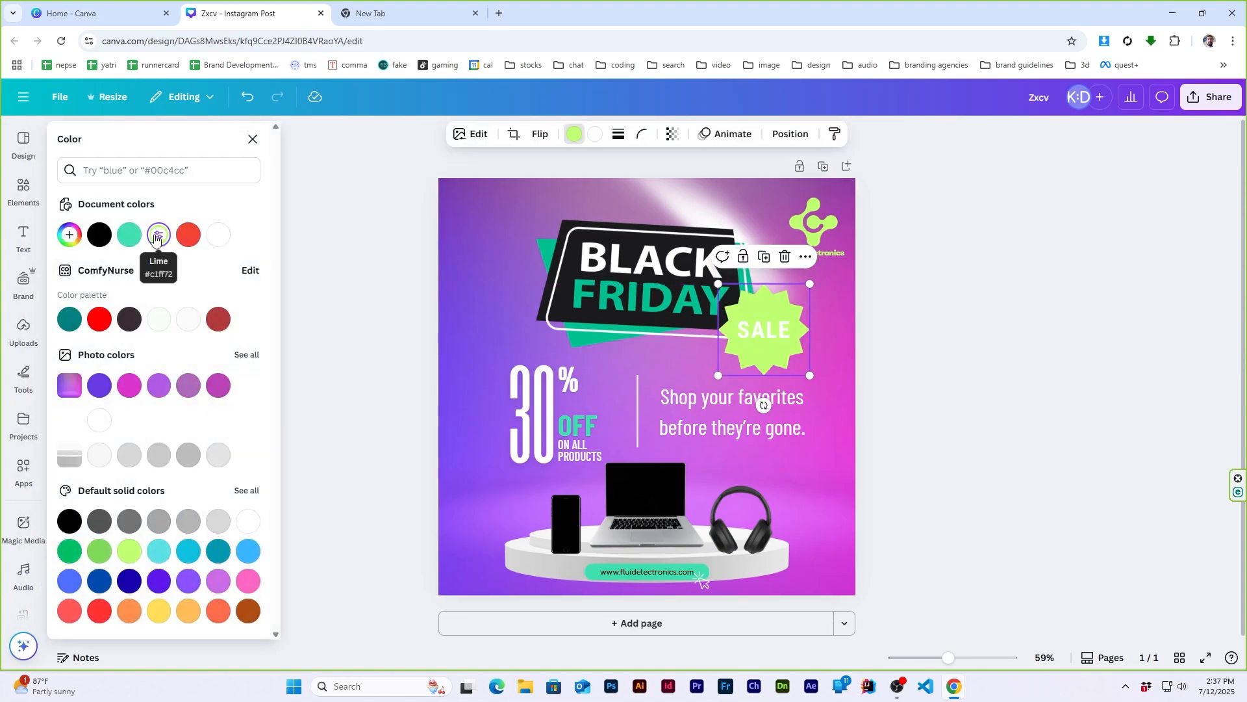
left_click(129, 234)
left_click(939, 340)
- Delete the SALE starburst from the Black Friday badge's lower-right corner
left_click(780, 354)
key("Delete")
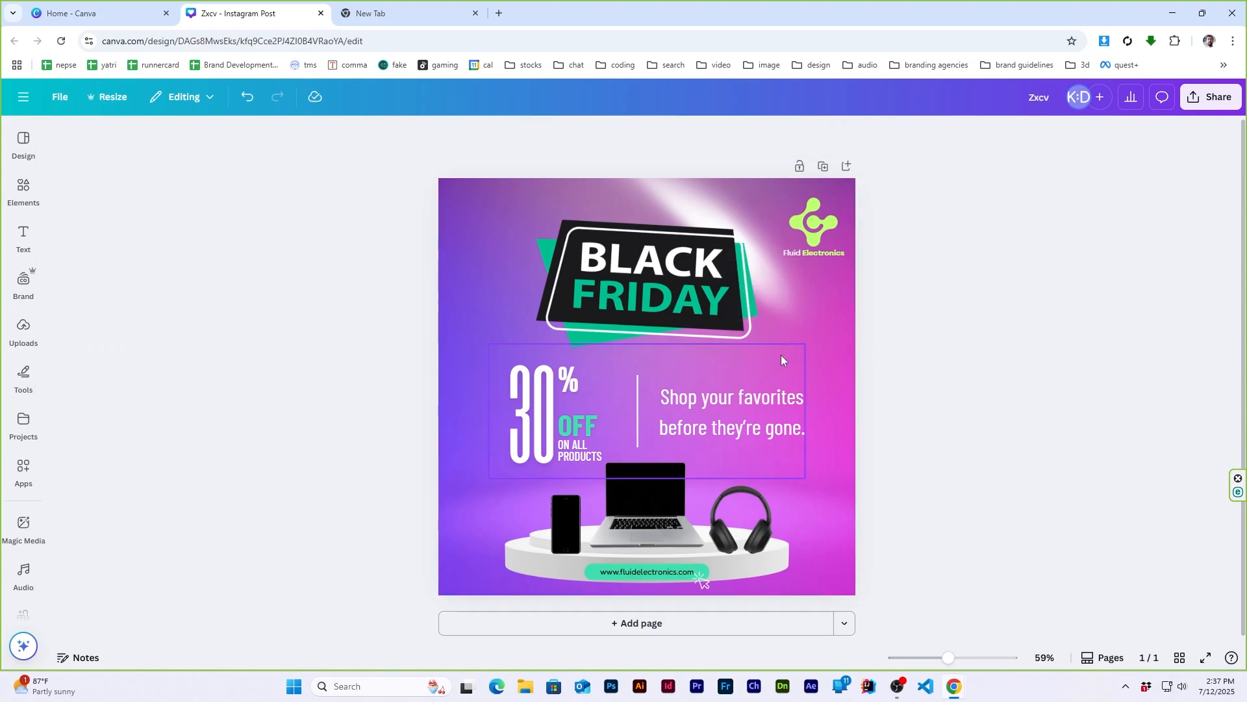
- Add the black outlined SALE price tag graphic and shrink it beside the Black Friday badge's lower-right corner
left_click(23, 188)
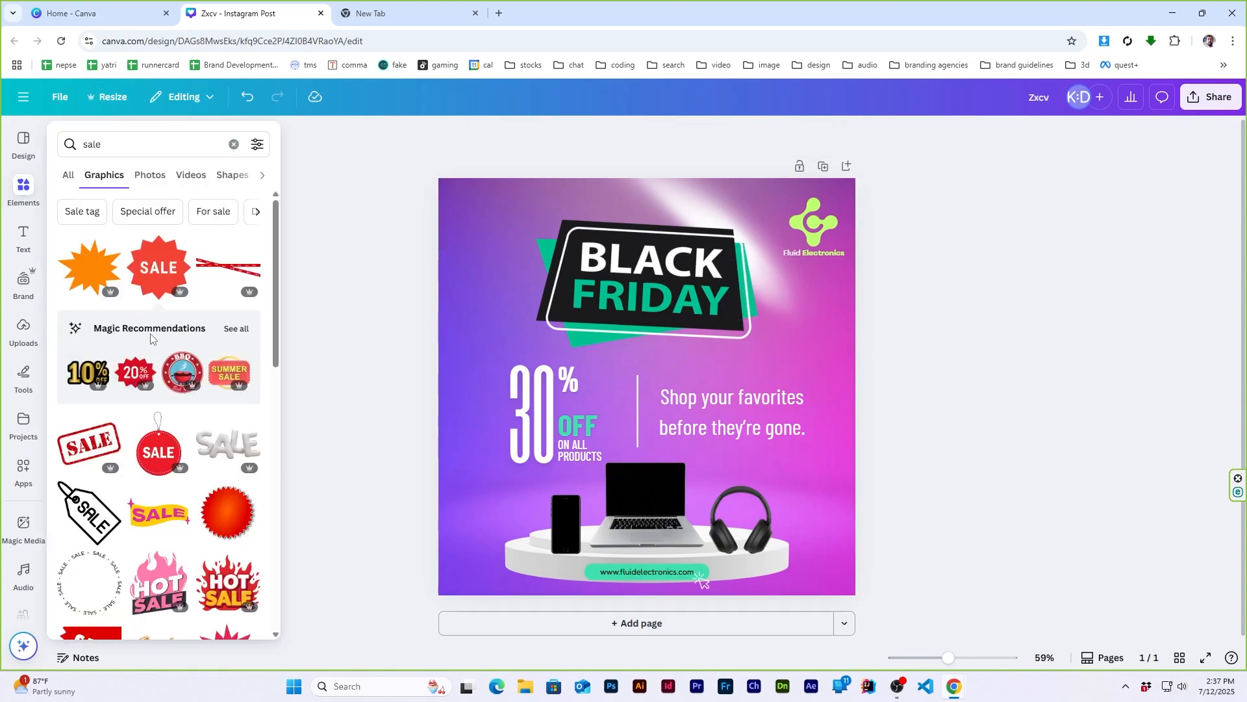
scroll(151, 340, "down", 2)
left_click(94, 384)
left_click_drag(650, 389, 785, 371)
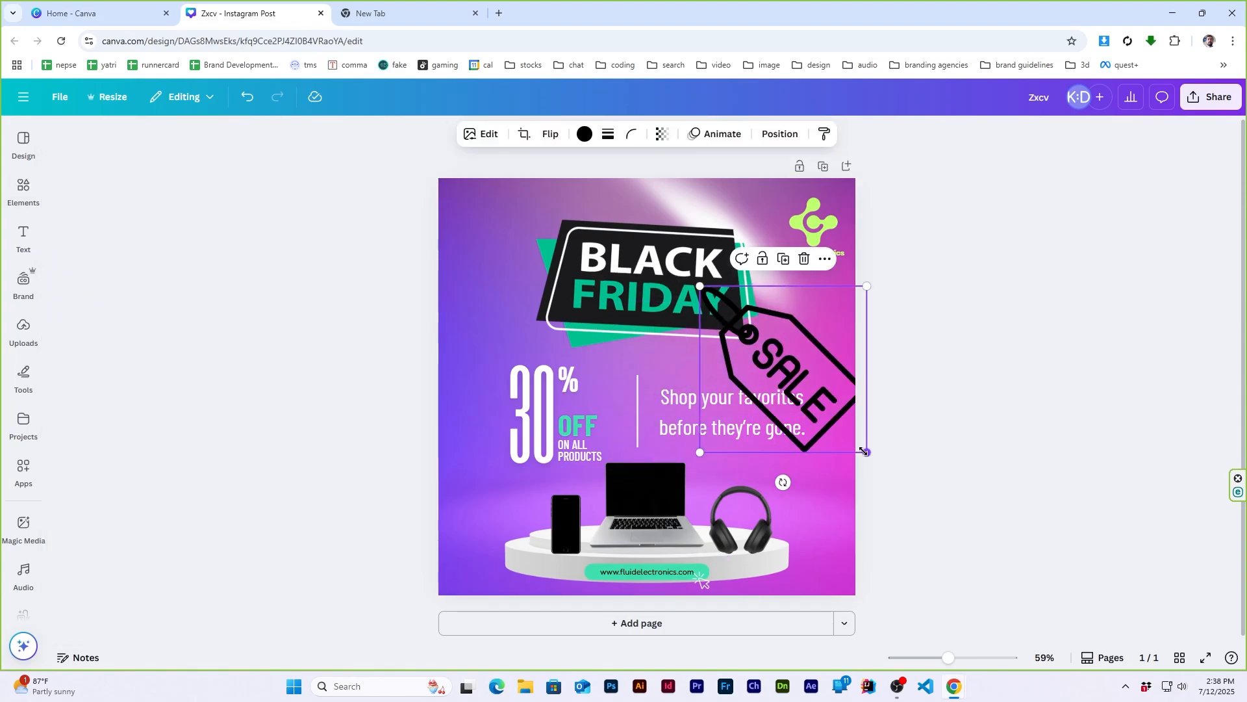
left_click_drag(866, 451, 758, 342)
left_click_drag(741, 318, 783, 359)
- Change the outlined SALE tag's colour to lime
left_click(584, 134)
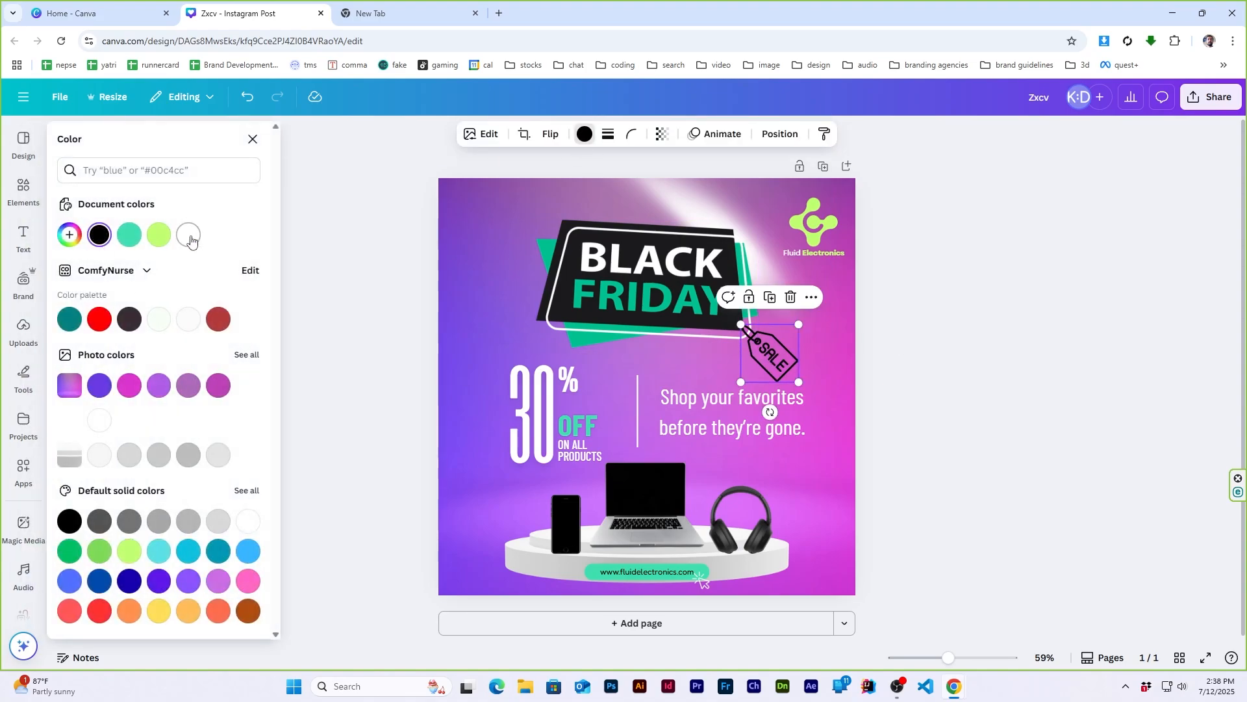
left_click(159, 235)
left_click(1072, 341)
- Undo the outlined SALE tag's recent colour, position and size changes and delete the tag
key("ctrl+z")
key("ctrl+z")
key("ctrl+z")
key("ctrl+z")
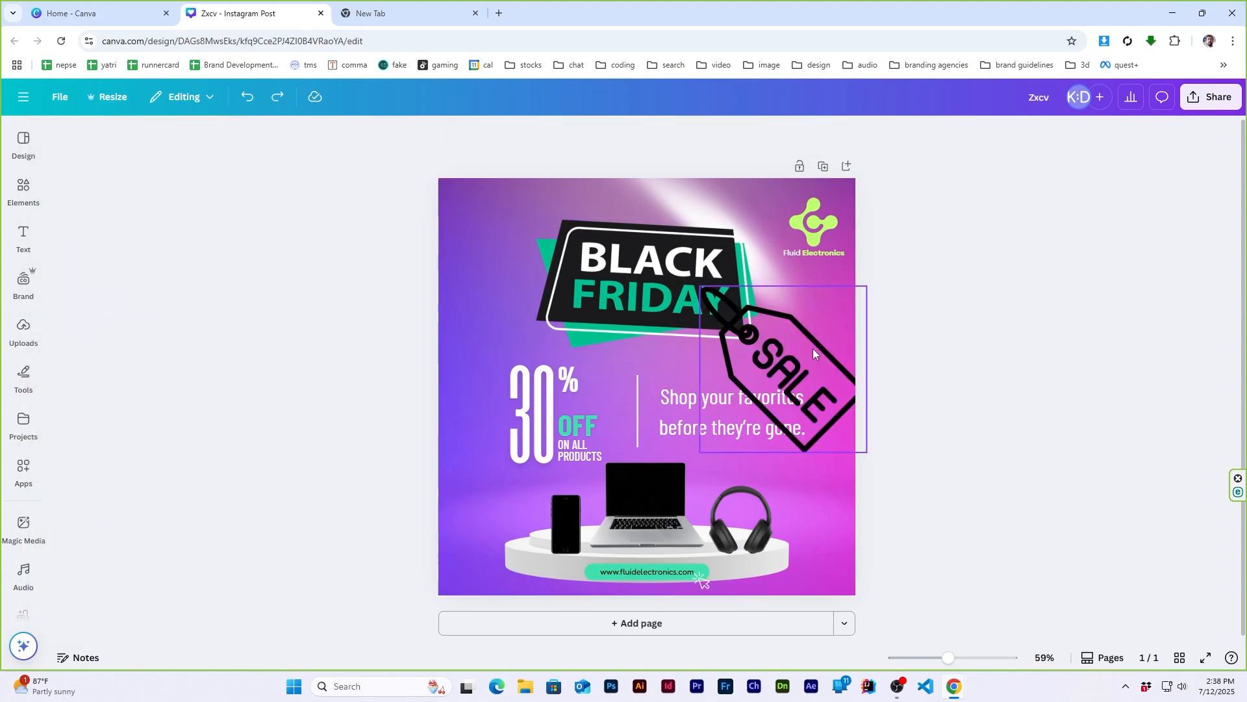
left_click(783, 356)
key("Delete")
- Search for "tag" graphics, add the red SALE tag on a string and place it small at the Black Friday badge's lower-right corner
left_click(24, 189)
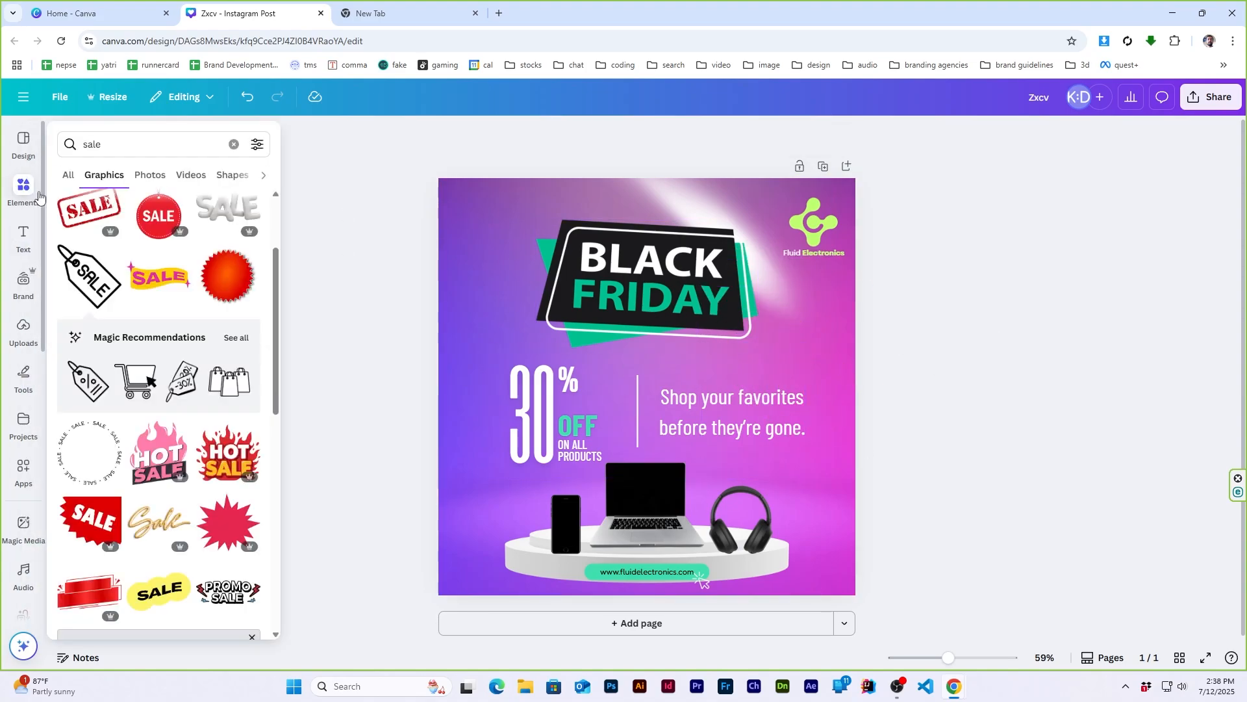
left_click(162, 146)
type("tag")
key("Return")
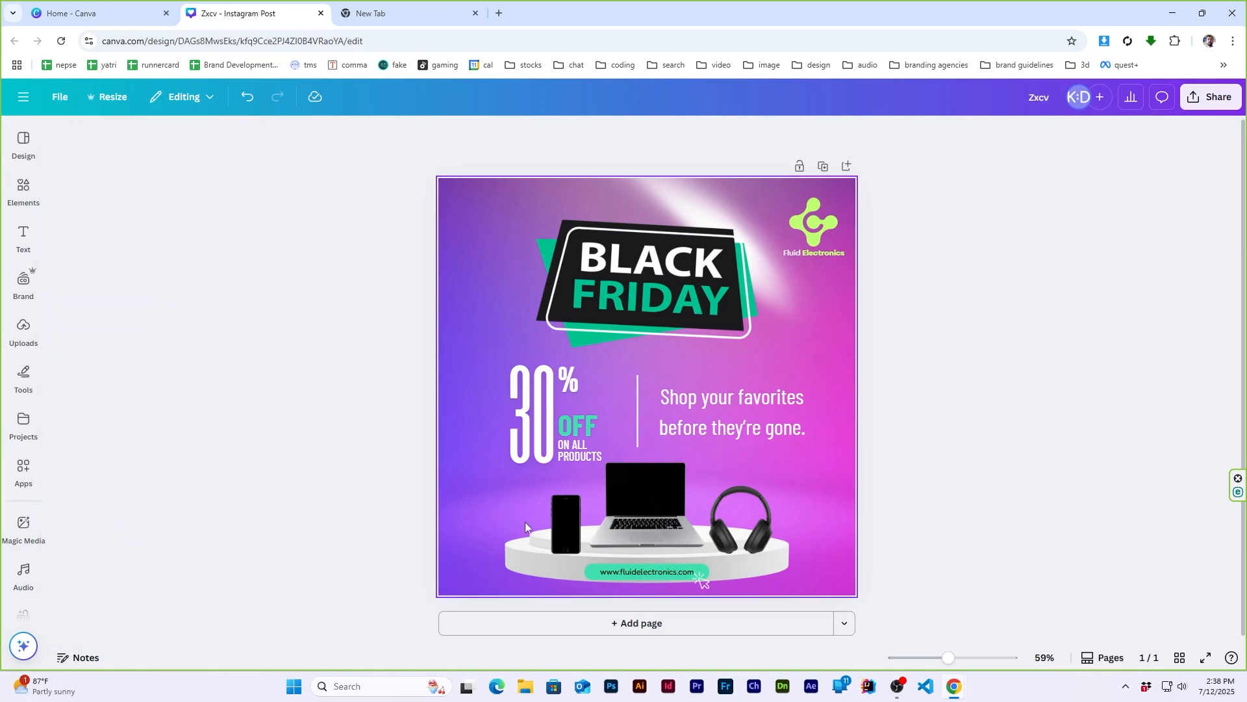
mouse_move(23, 188)
left_click(232, 483)
left_click_drag(816, 323, 791, 328)
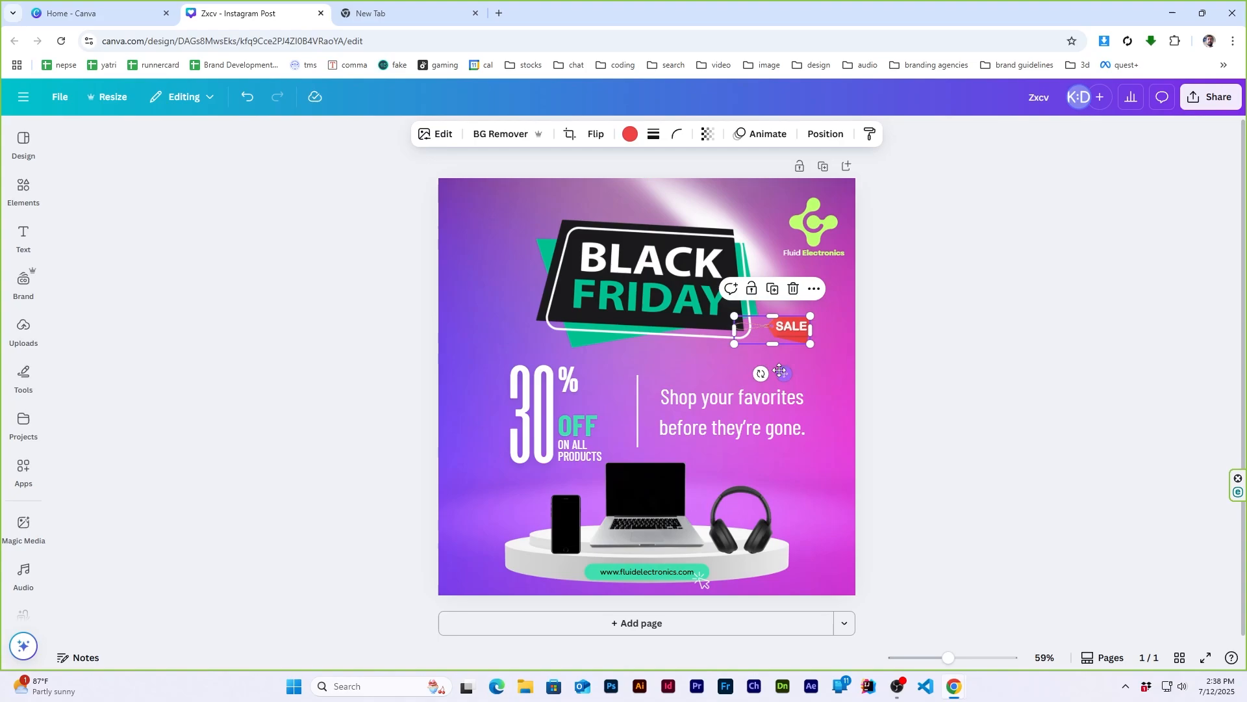
- Rotate the red SALE tag so it hangs diagonally downward from the Black Friday badge's lower-right corner
left_click_drag(761, 373, 753, 346)
left_click(946, 338)
left_click(780, 358)
left_click(942, 362)
left_click(971, 345)
left_click(943, 351)
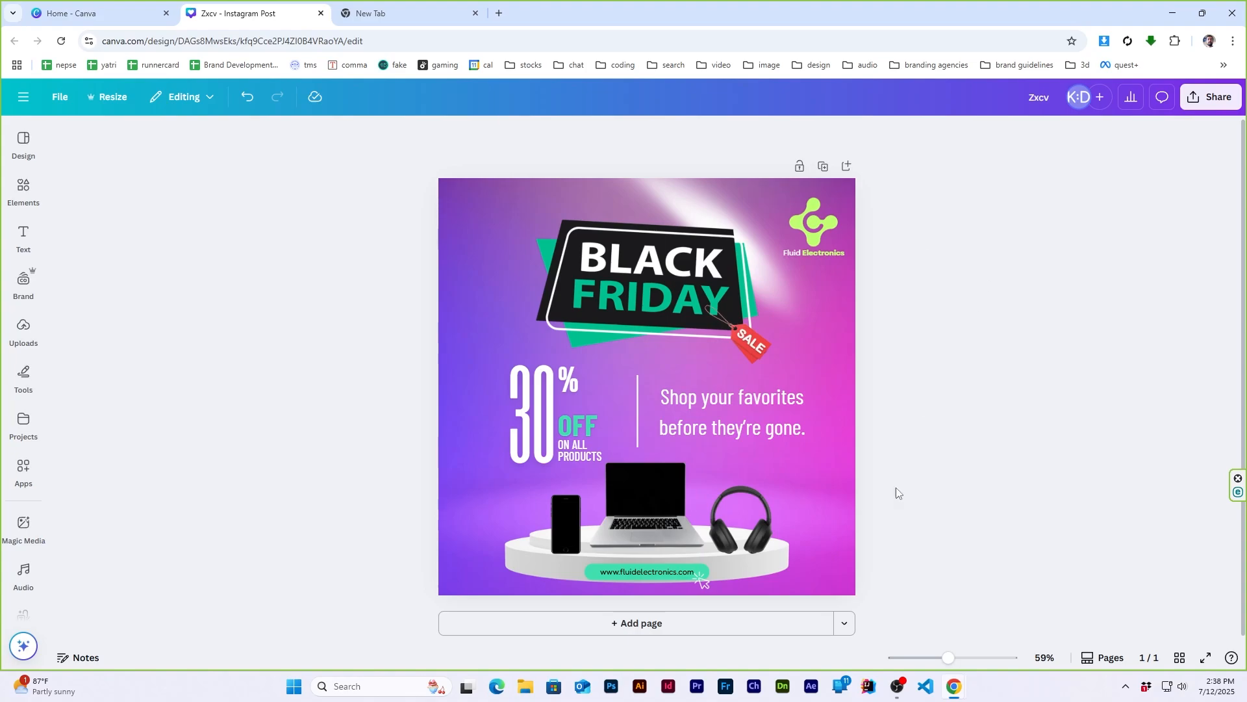
- Search for "hand cursor" graphics and add the tilted pointing hand to the page
left_click(24, 189)
triple_click(146, 144)
type("hand cursor")
key("Return")
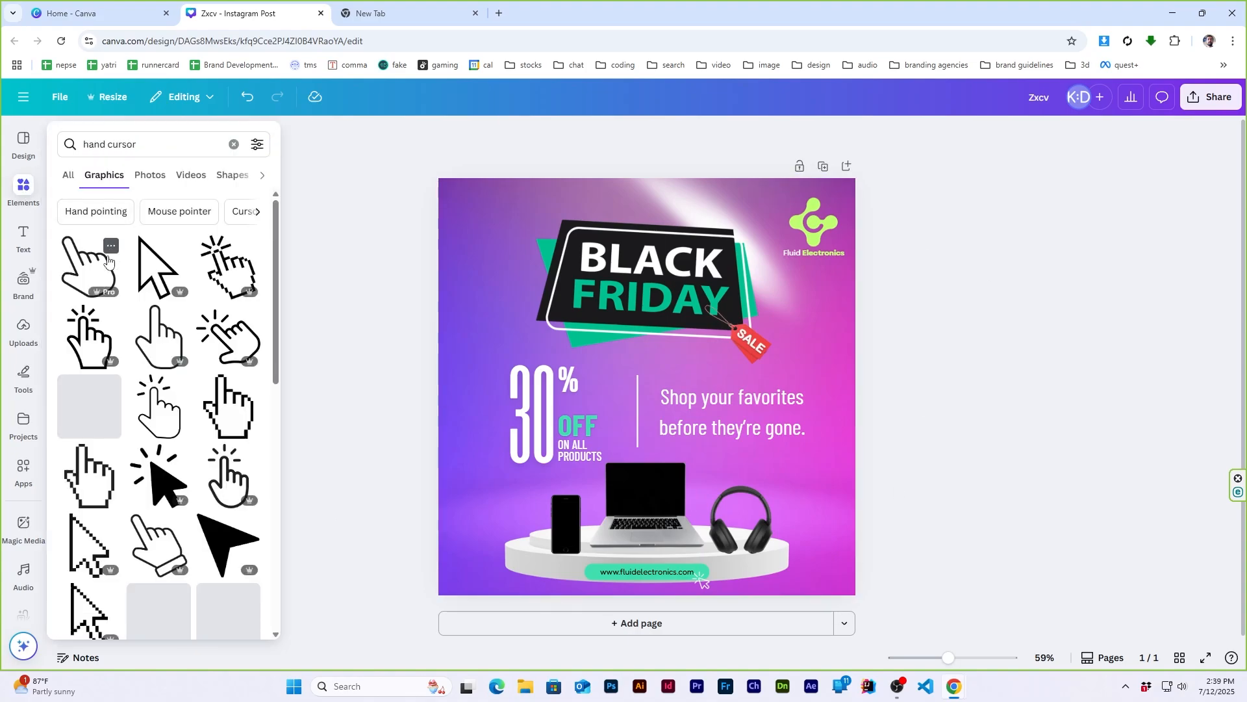
left_click(91, 265)
- Delete the old click cursor and place the pointing hand small on the right end of the website pill
left_click(702, 580)
key("Delete")
left_click(677, 402)
left_click_drag(720, 469, 710, 582)
left_click(970, 472)
- Try to change the website address text's colour to white
left_click(650, 572)
double_click(650, 572)
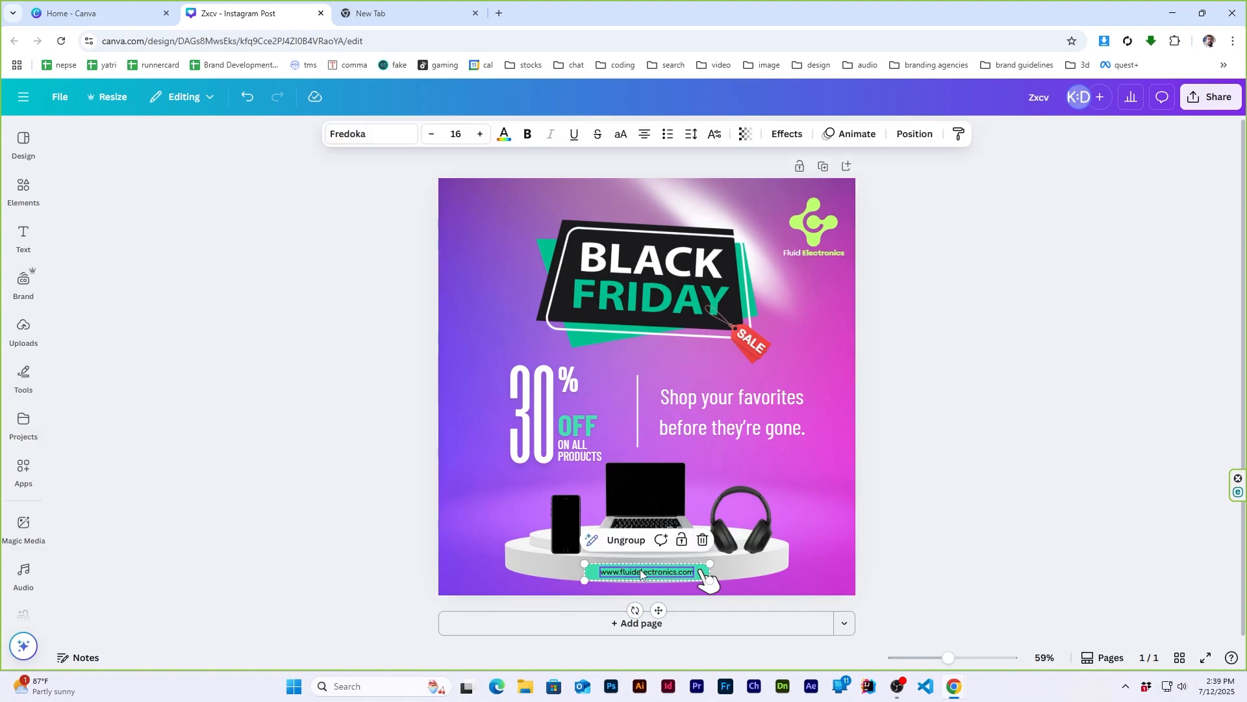
left_click(505, 134)
left_click(217, 241)
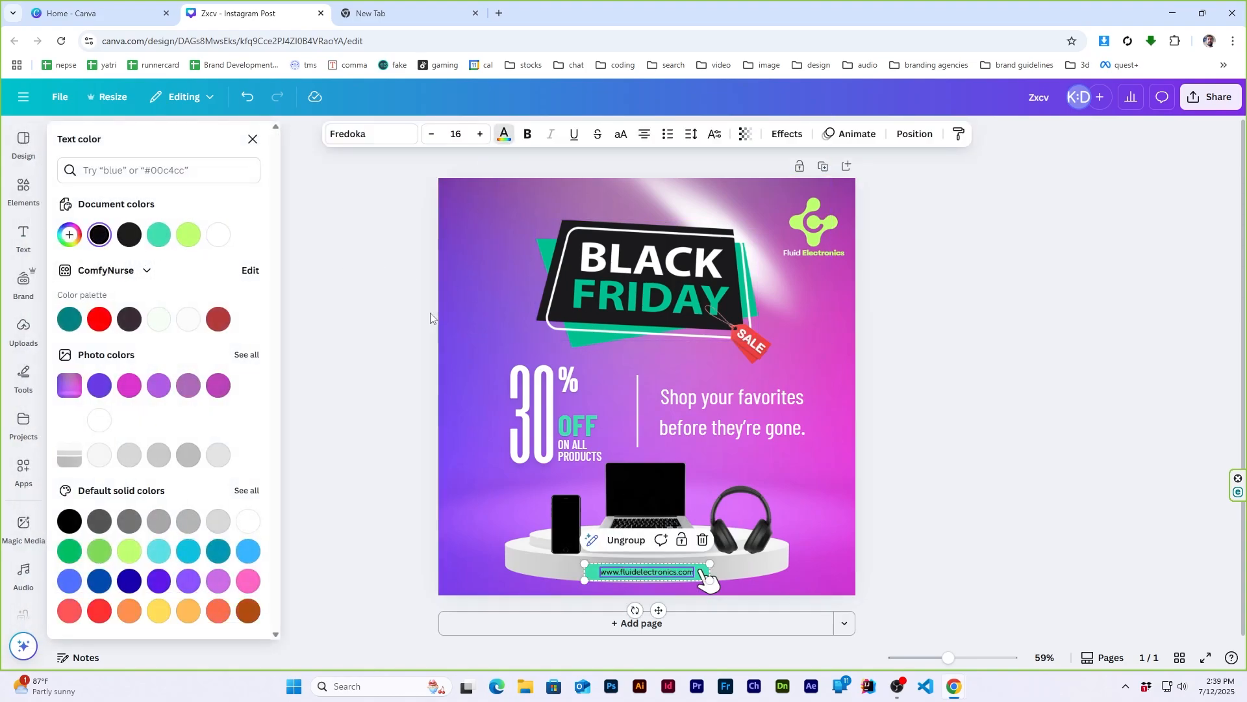
left_click(1028, 434)
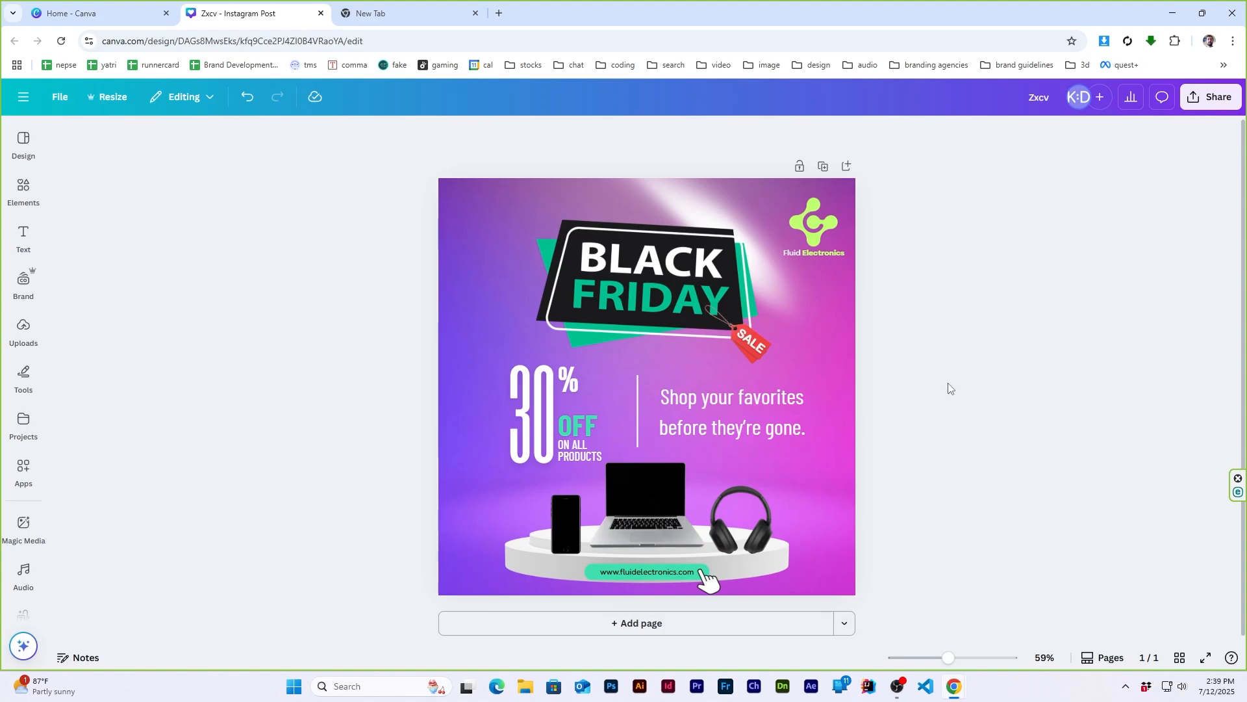
scroll(949, 388, "down", 3)
scroll(947, 390, "up", 1)
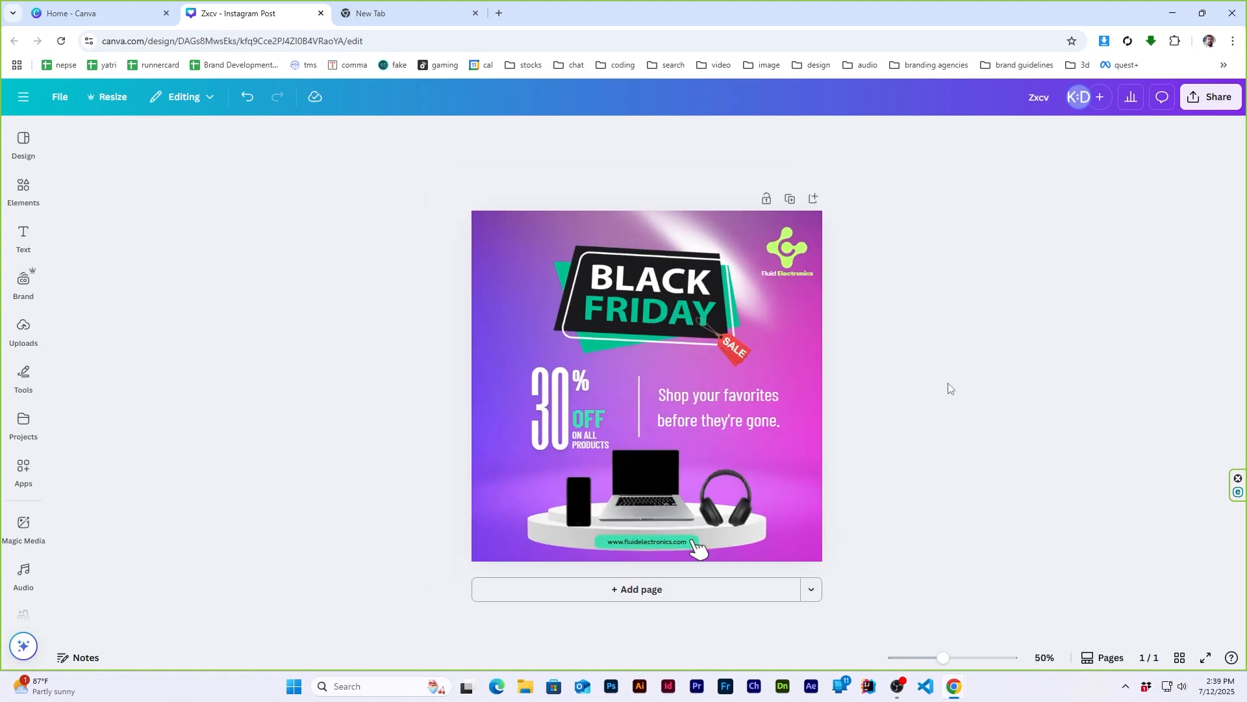
scroll(937, 398, "up", 1)
scroll(936, 399, "down", 1)
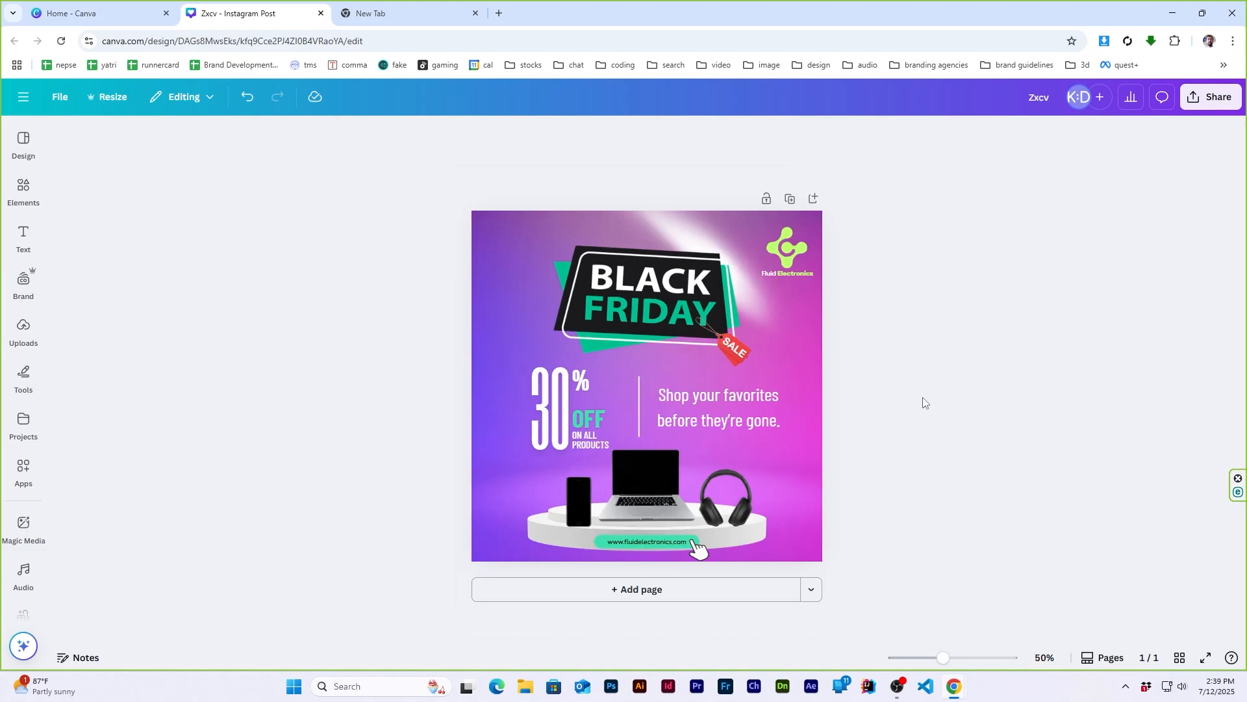